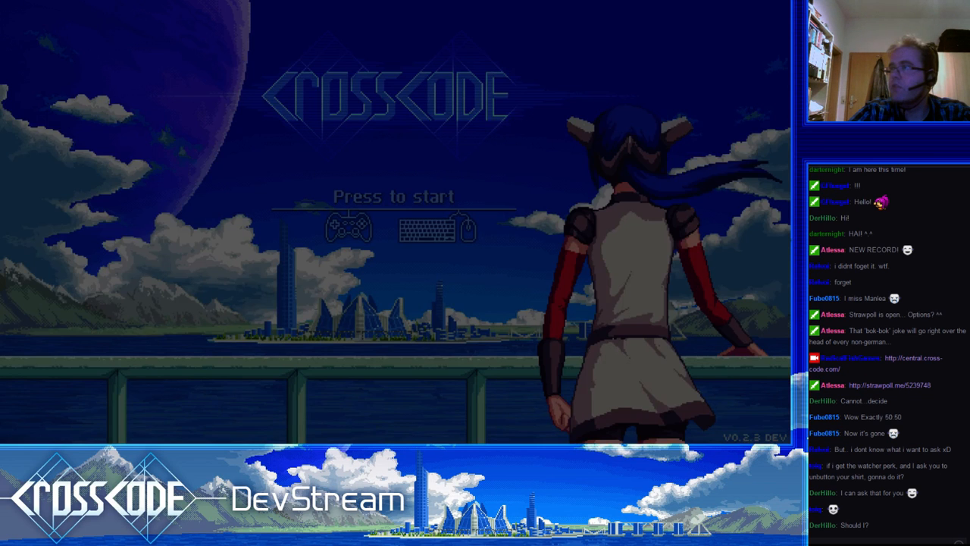
Start the game, lower the Music Volume in the general options, and return to the title screen.
left_click(152, 386)
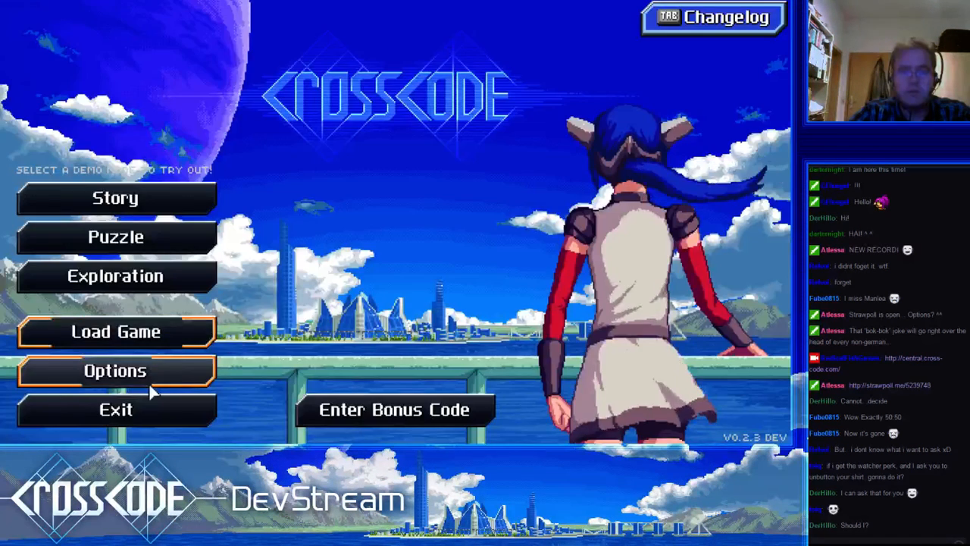
left_click(147, 375)
left_click(548, 316)
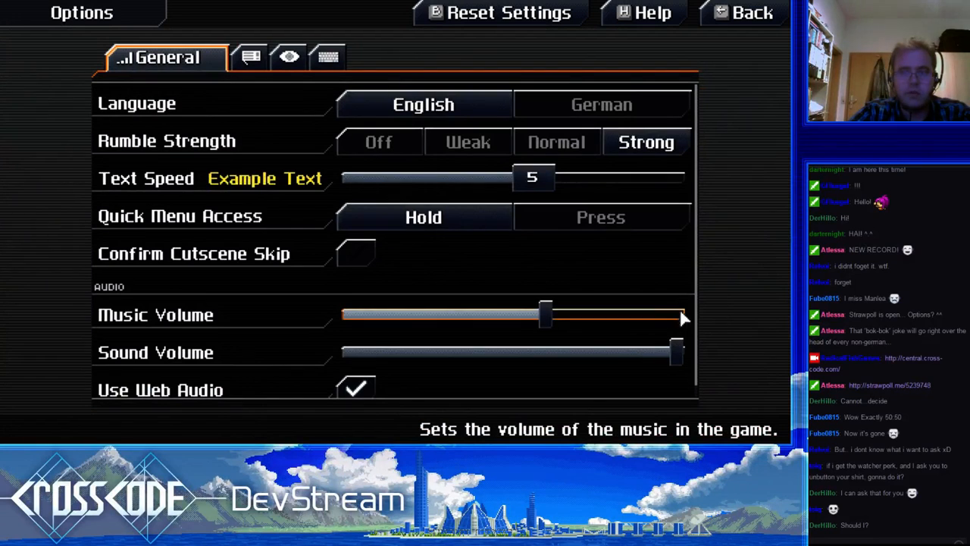
left_click_drag(545, 315, 513, 316)
key("BackSpace")
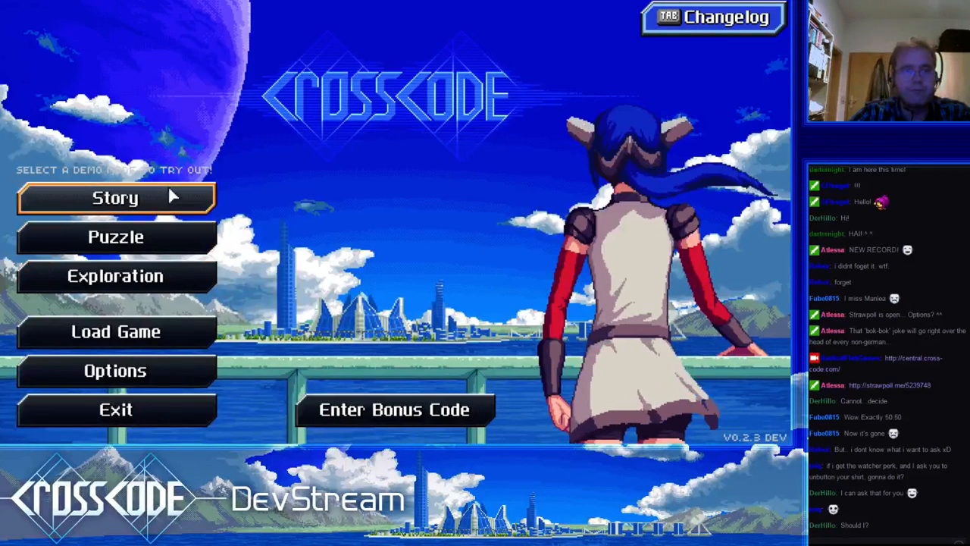
Start the Story demo and use the debug tools to teleport to data/maps/bergen-trail/path-3-2.json without a marker.
left_click(171, 196)
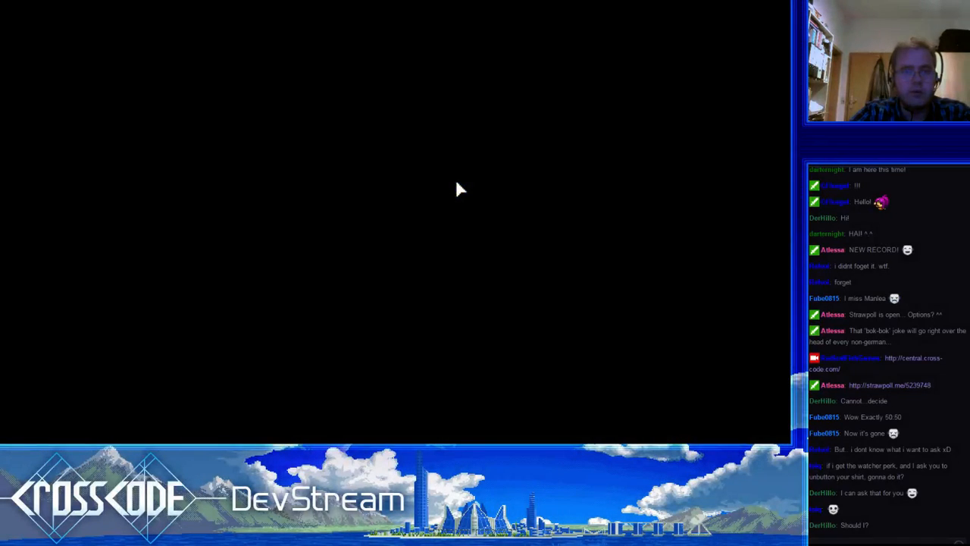
key("F10")
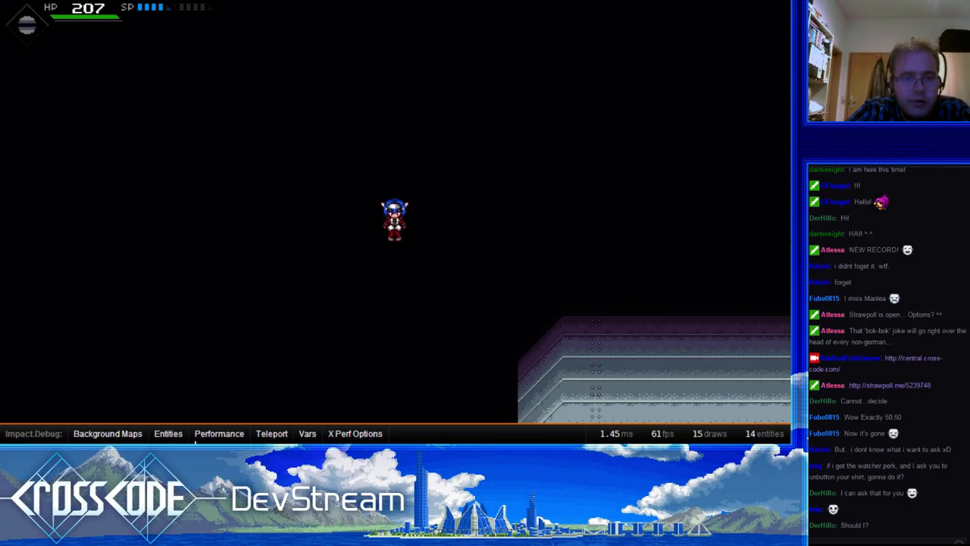
left_click(272, 434)
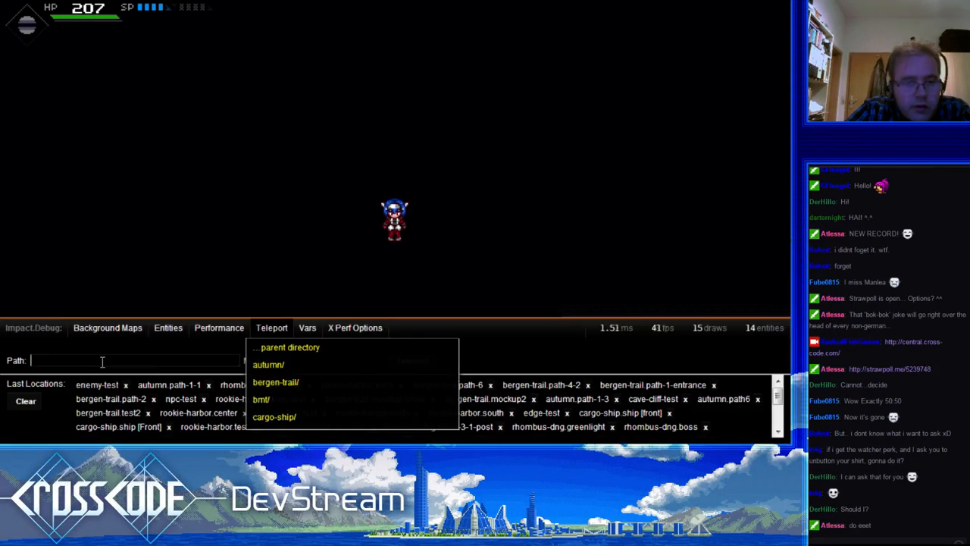
left_click(279, 364)
scroll(322, 400, "down", 3)
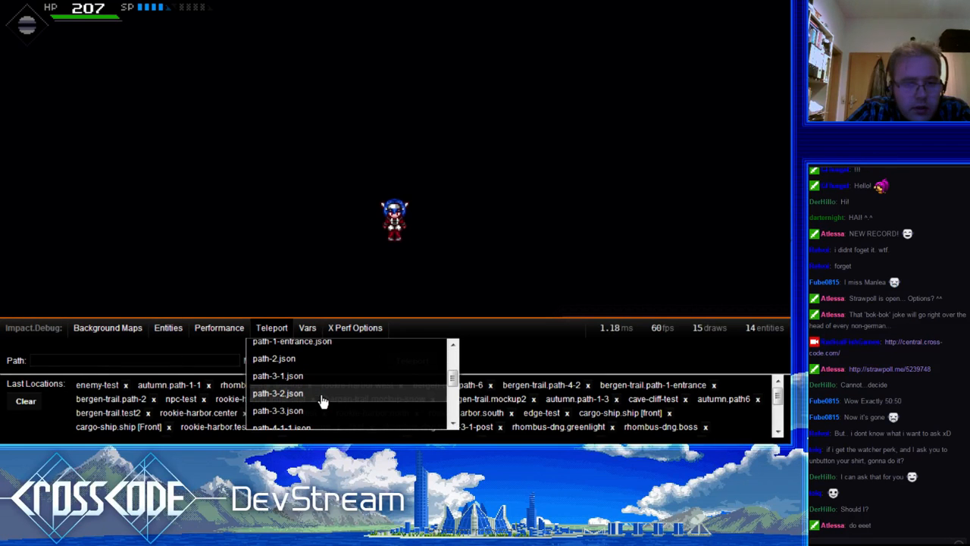
left_click(296, 393)
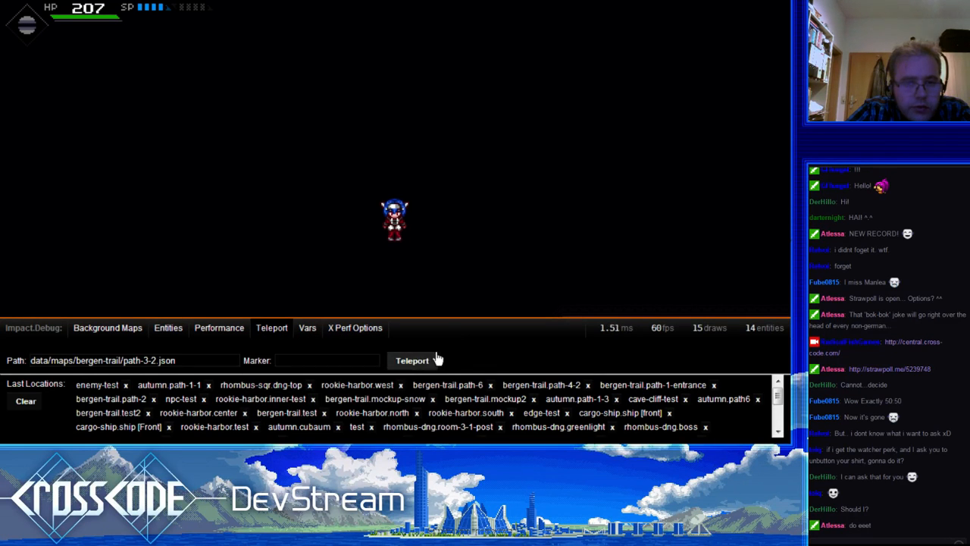
left_click(412, 362)
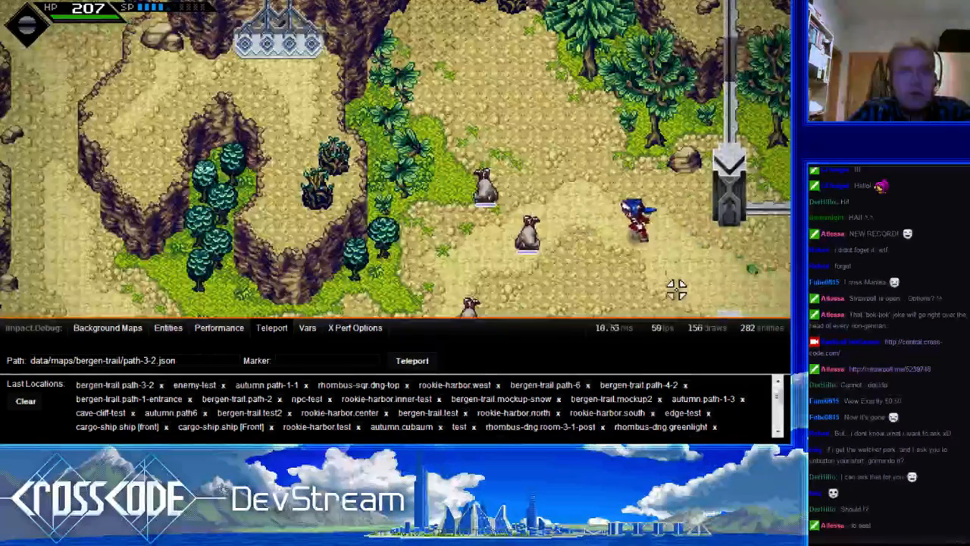
Lead the character west past the hares and north over the raised platforms to the cliff beside the lake.
key("a")
key("s")
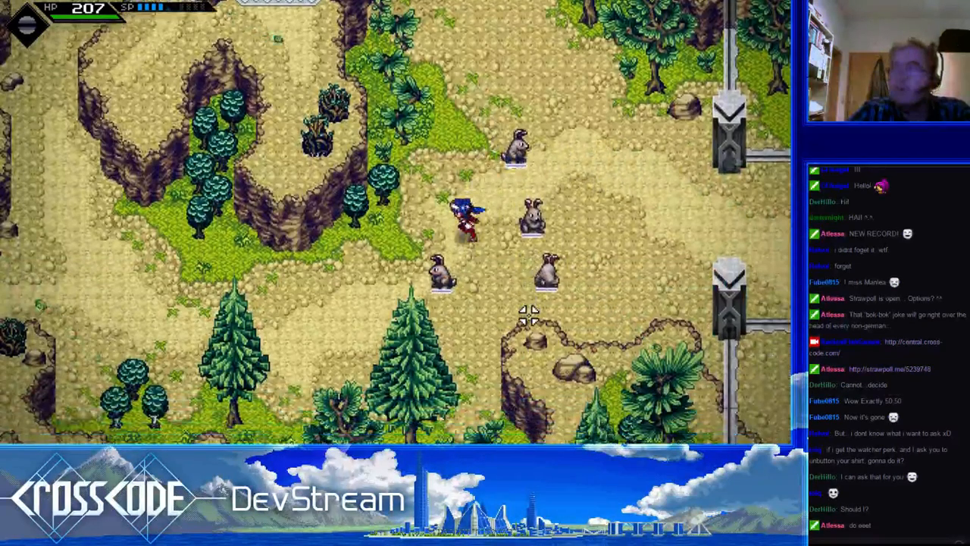
key("w")
key("a")
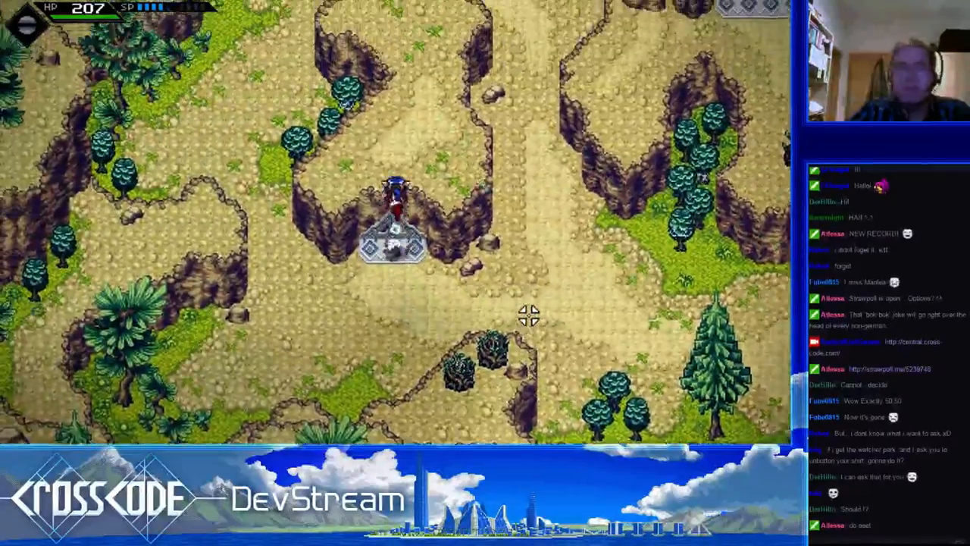
key("w")
key("d")
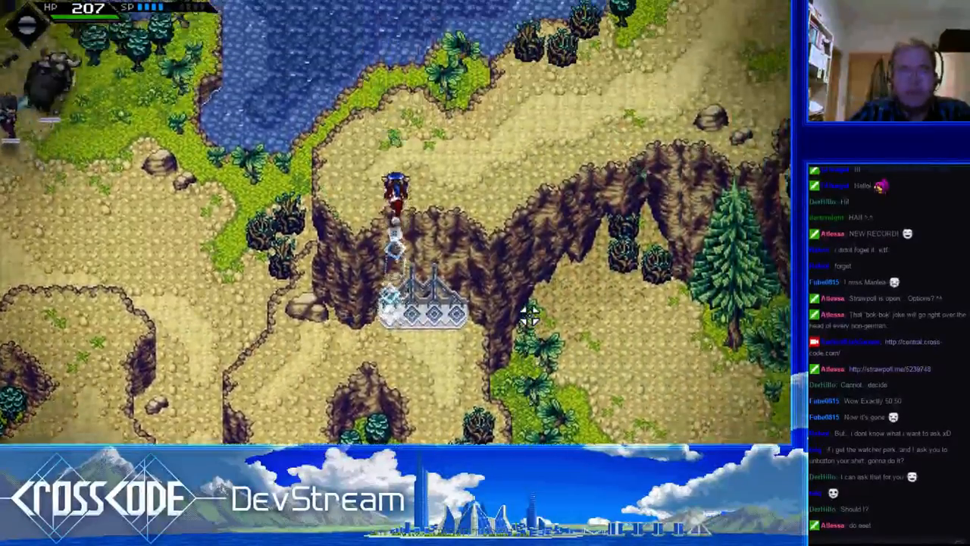
Follow the lake shore northeast and cut down the thorny bushes at the water's edge.
key("w")
key("d")
left_click(459, 212)
left_click(448, 203)
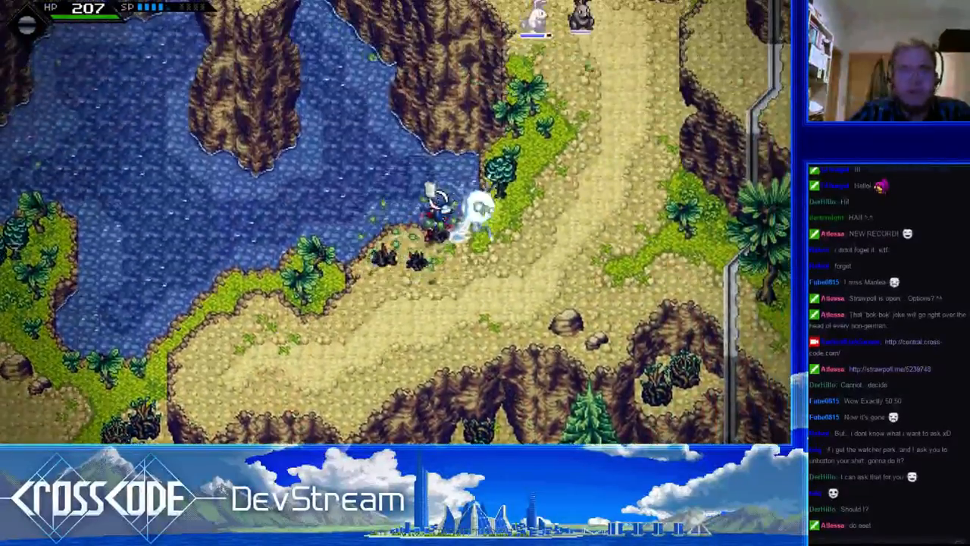
left_click(438, 199)
Climb over the wide northern jump pad and cut the three dark bushes on the upper ledge.
key("w")
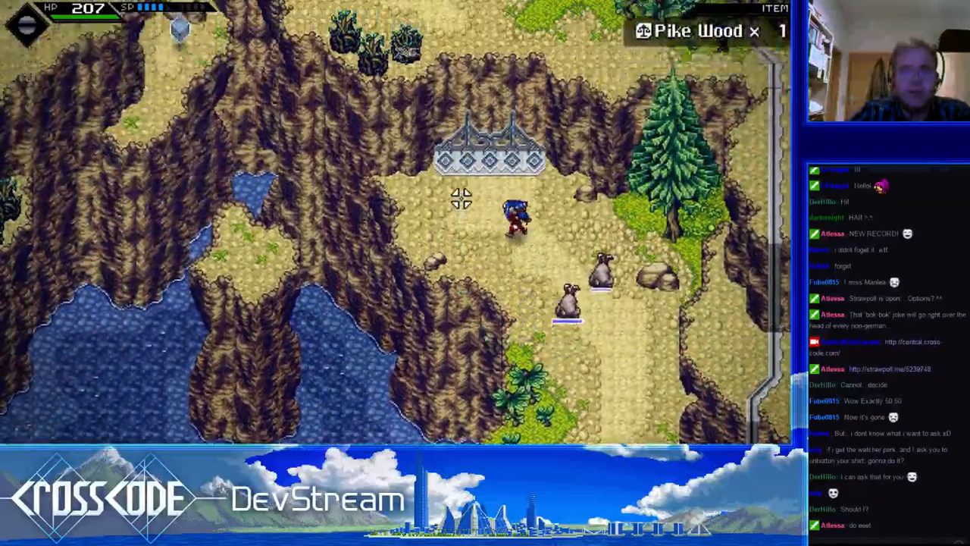
key("w")
key("a")
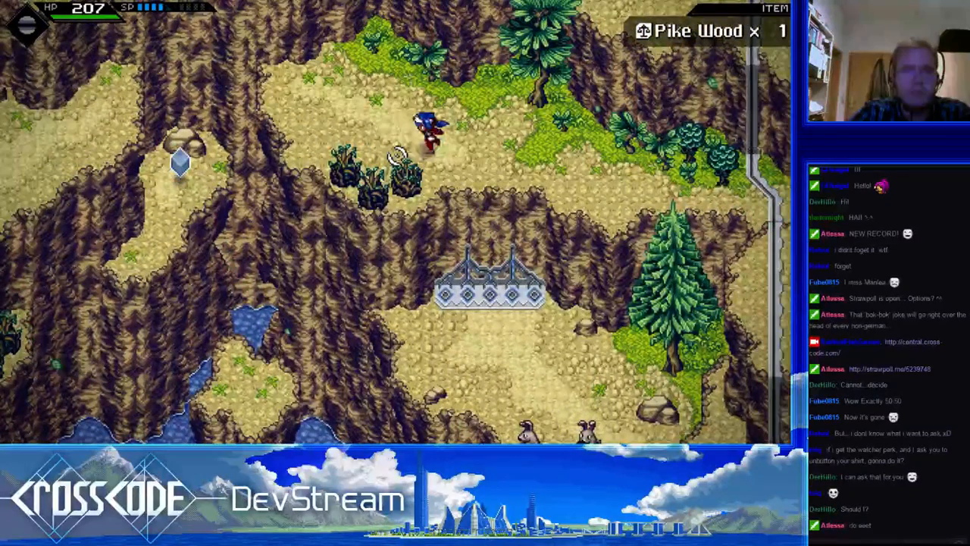
left_click(398, 156)
Cross the gap westward by way of the small crystal ledge to reach the plateau with the winged enemy.
key("a")
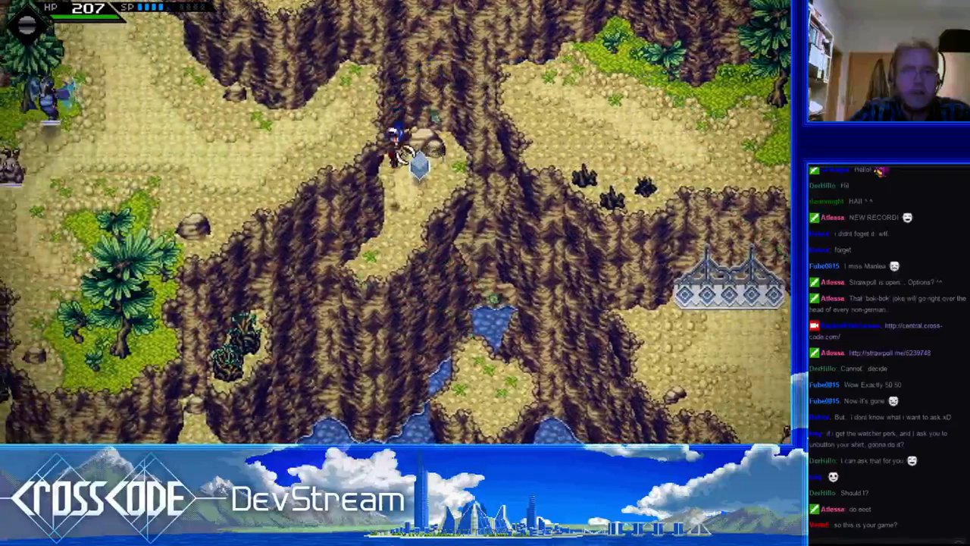
key("s")
key("d")
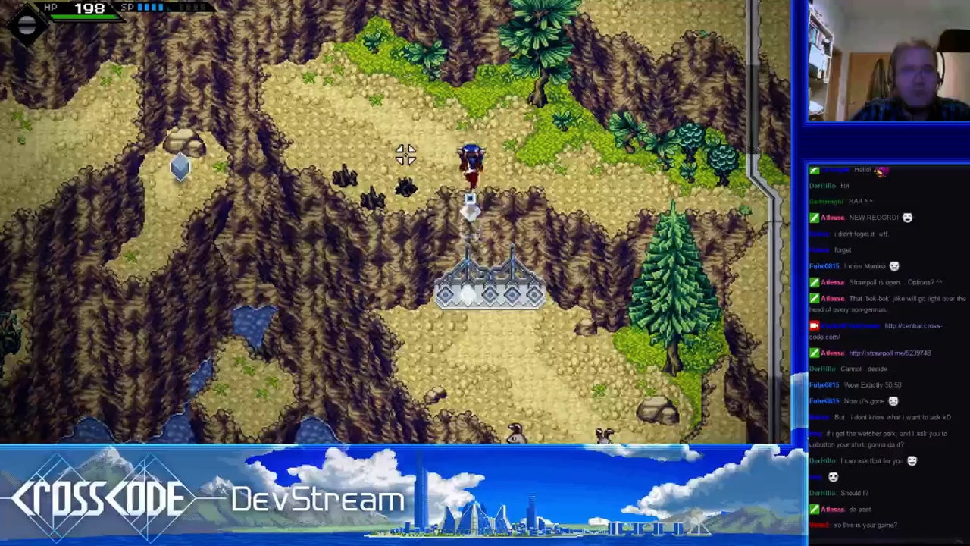
key("w")
key("a")
key("a")
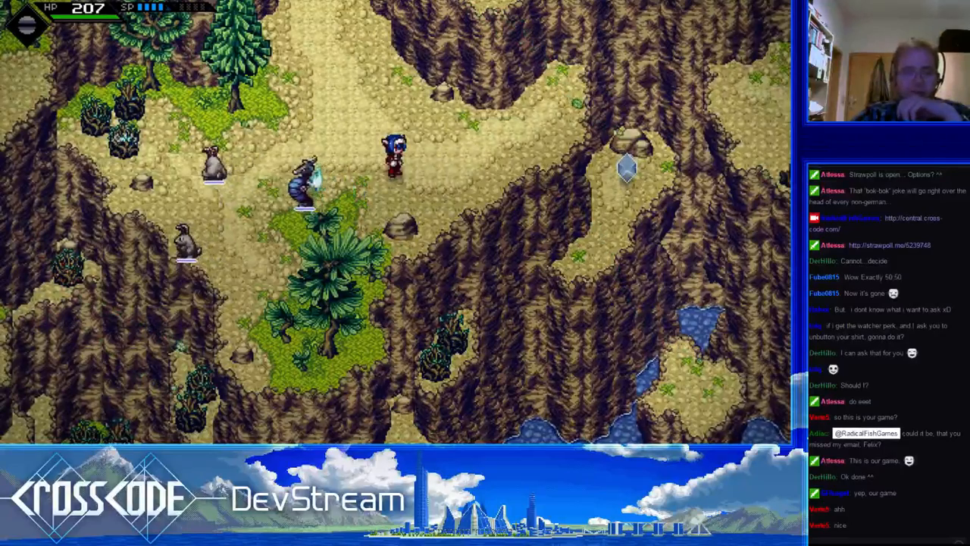
key("Escape")
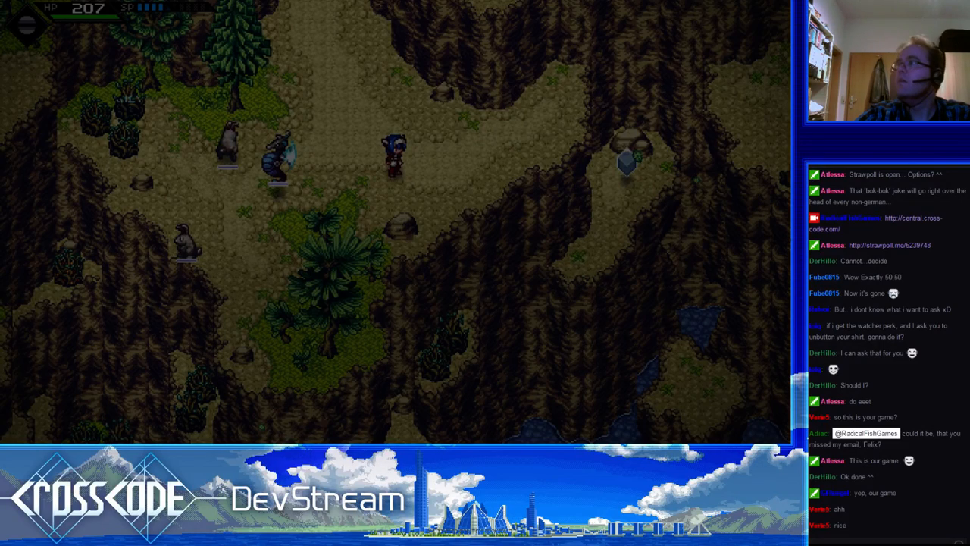
left_click(581, 160)
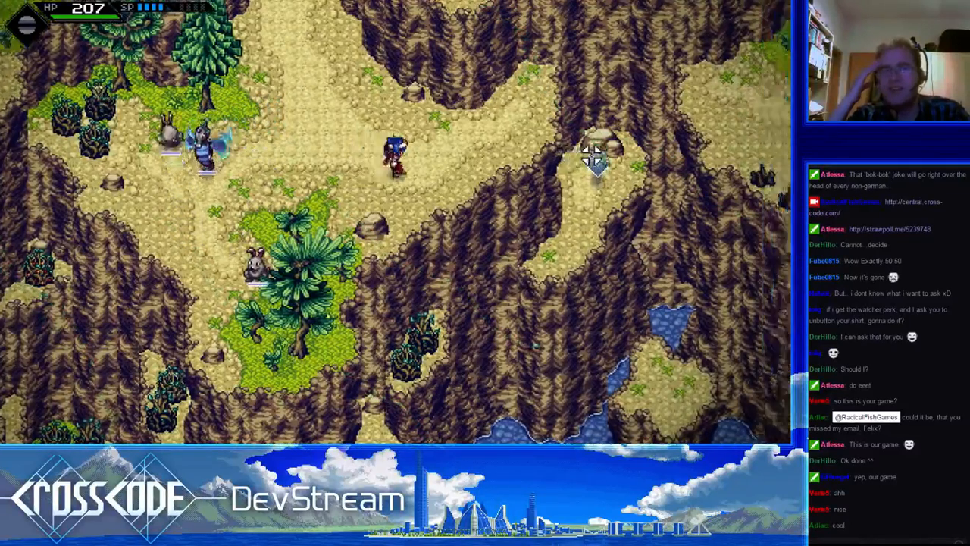
key("w")
key("d")
key("s")
key("a")
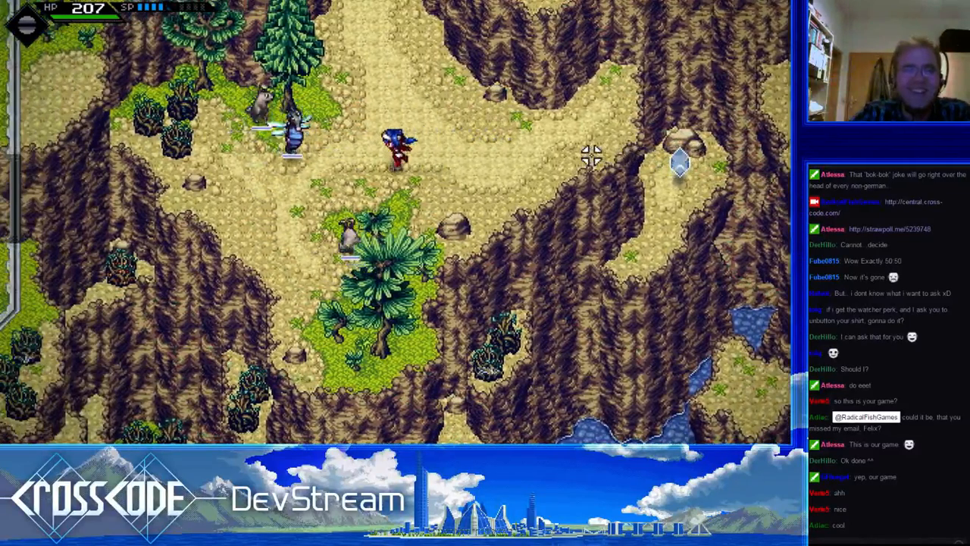
Provoke the winged enemy and hares on the western plateau, and retreat east across the crystal ledge.
key("a")
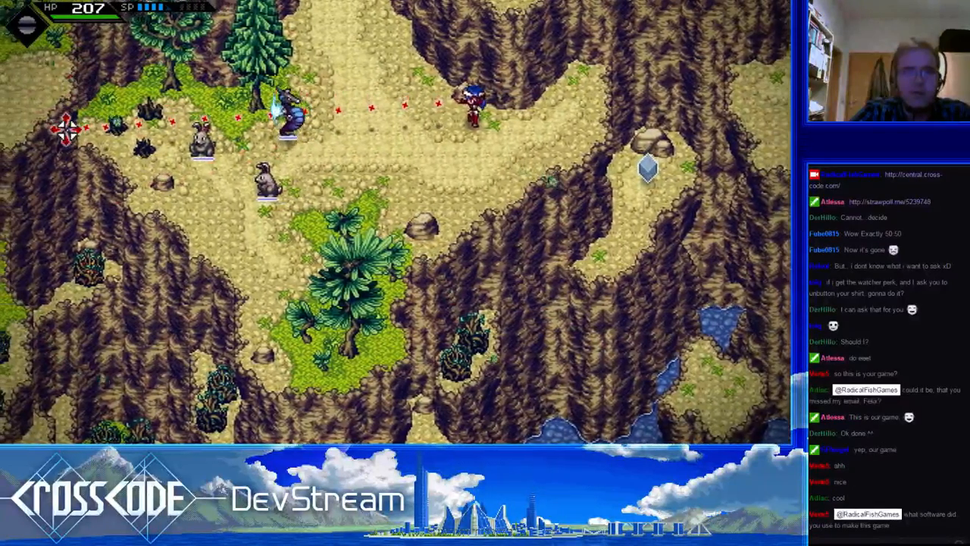
key("d")
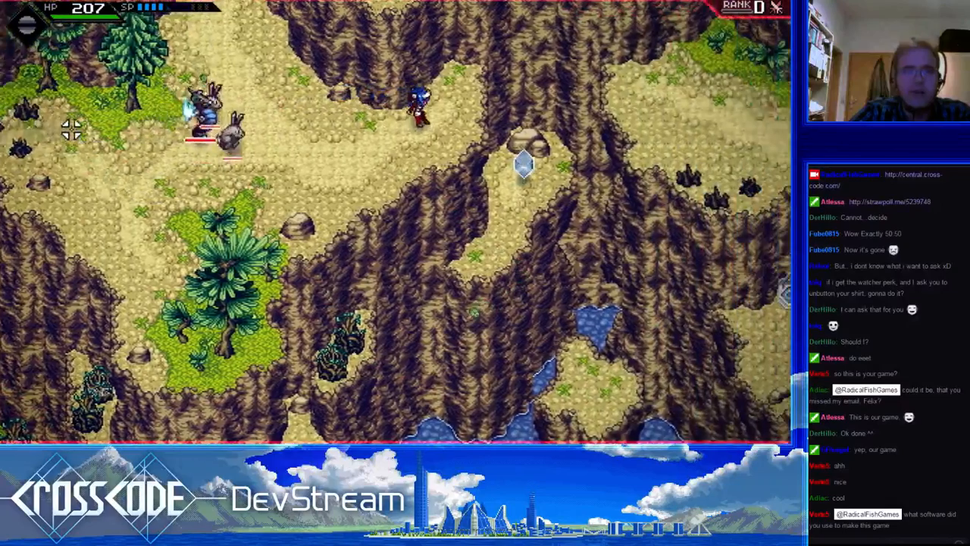
key("d")
key("s")
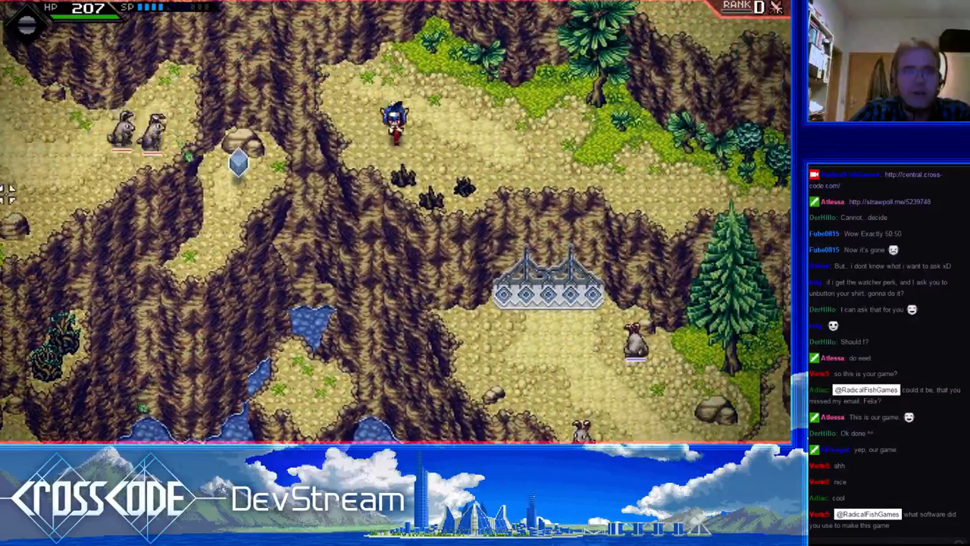
key("s")
Strike the pursuing hare beside the cut bushes and back away toward the grassy side of the ledge.
left_click(423, 212)
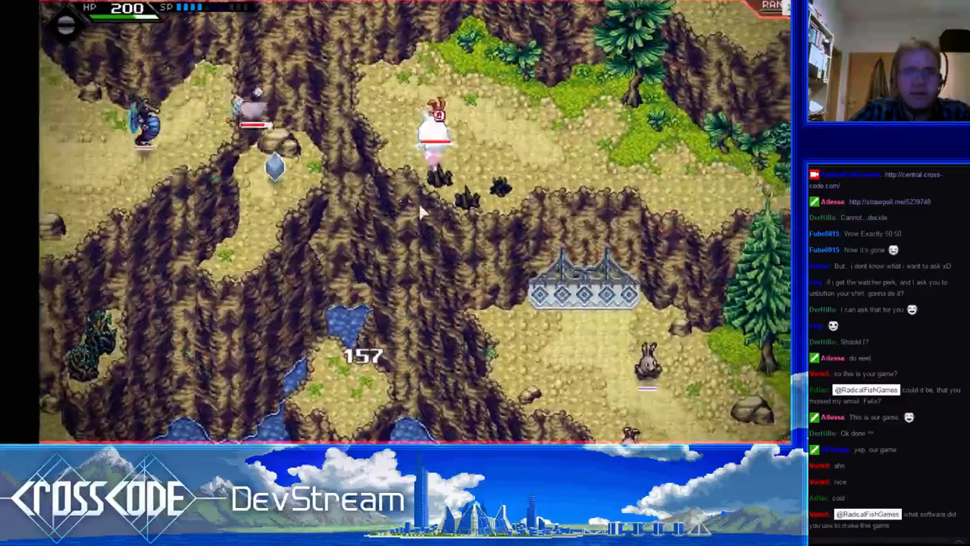
left_click(345, 235)
key("d")
key("w")
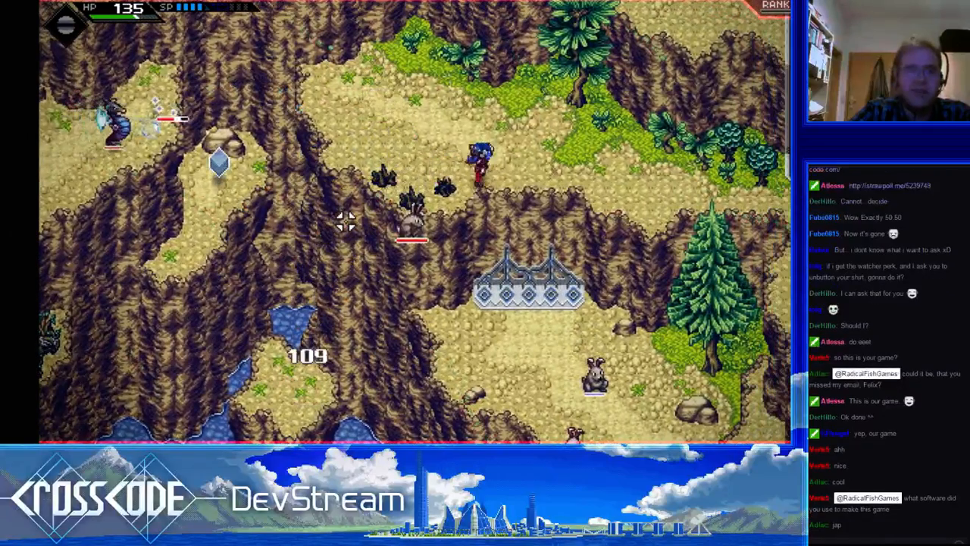
Fire a series of shots at the hares and winged enemy from the eastern grass, and flee west past the crystal ledge.
key("s")
left_click(238, 117)
key("d")
left_click(266, 56)
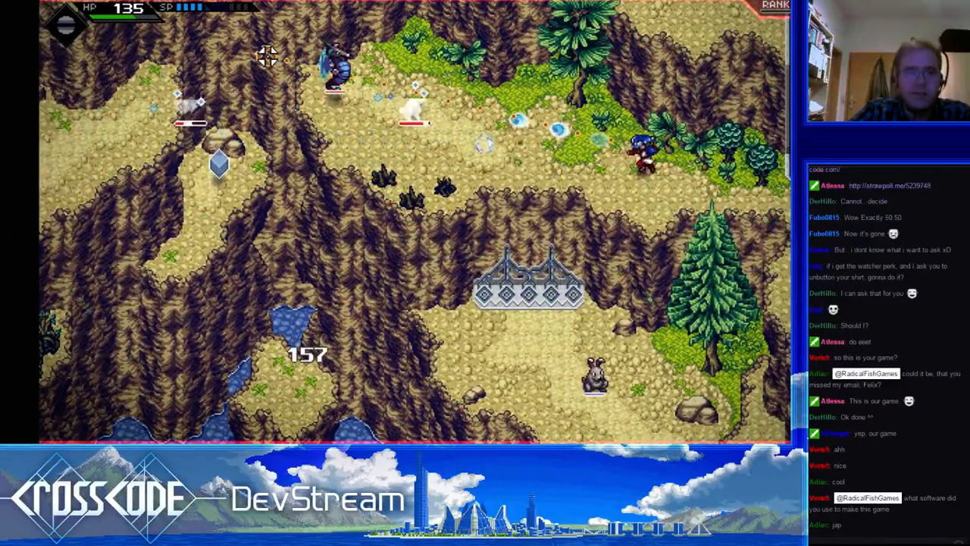
left_click(266, 56)
key("a")
left_click(266, 56)
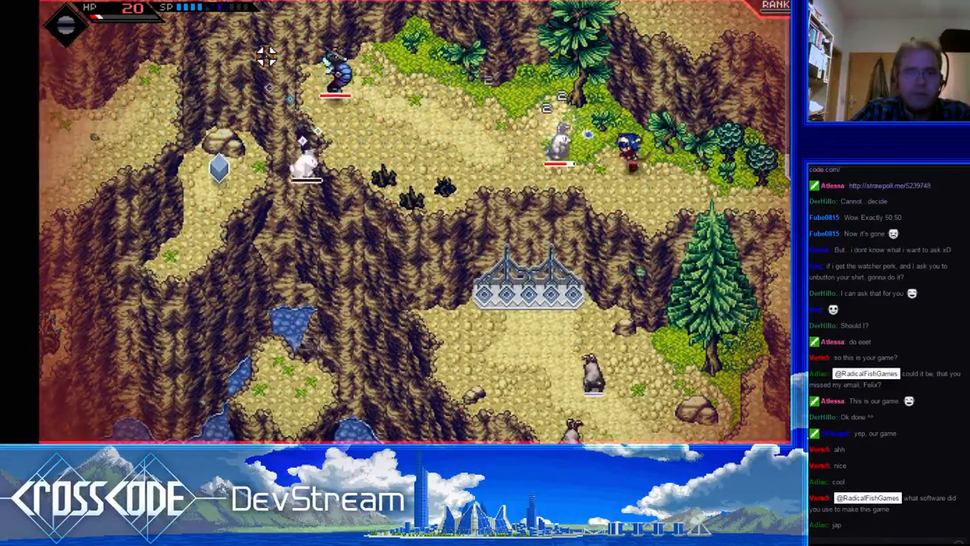
key("a")
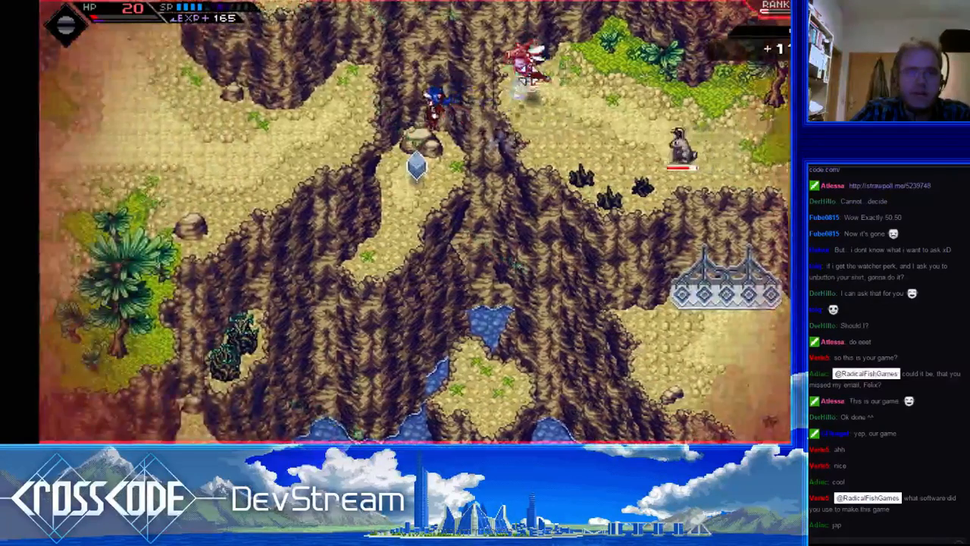
key("s")
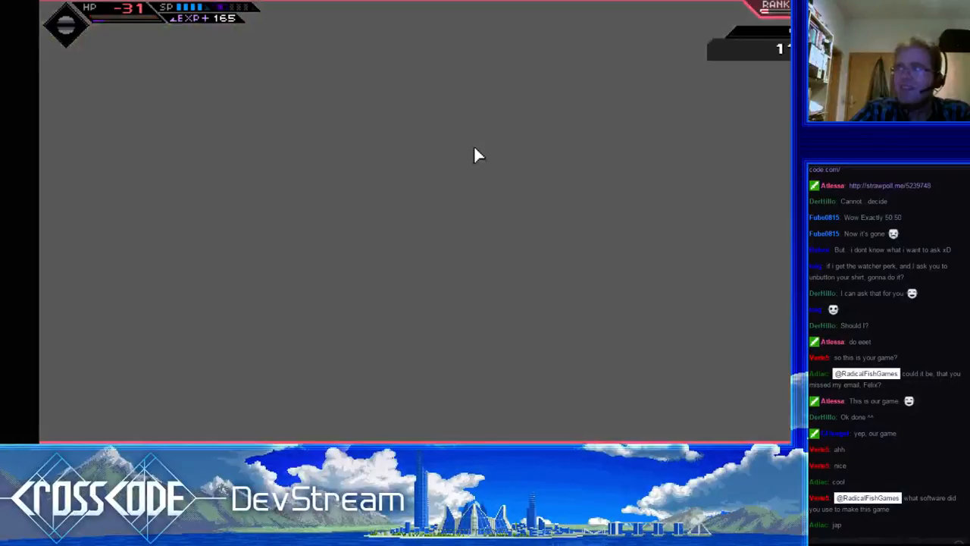
Lead the character from the map entrance northwest to the clearing with the buffalo beside the lake.
key("a")
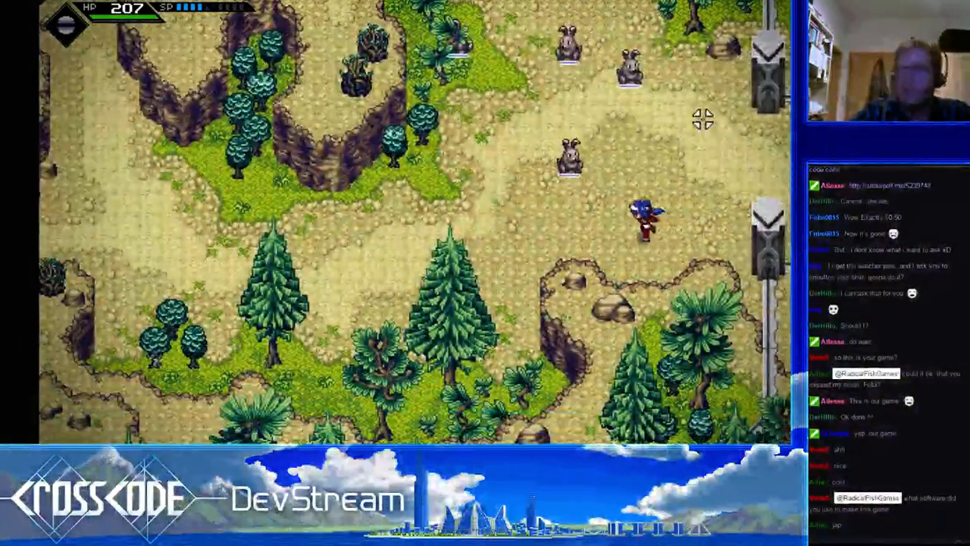
key("w")
key("a")
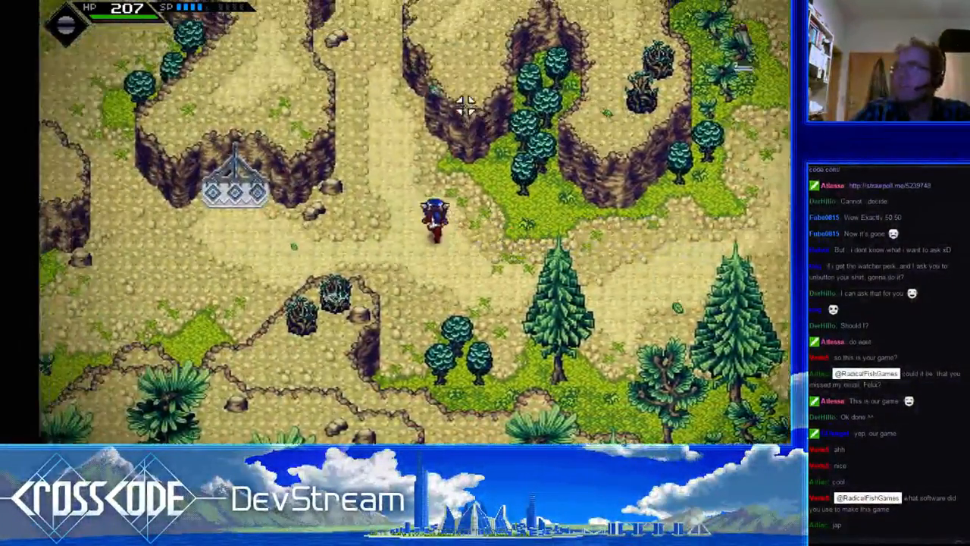
key("w")
key("a")
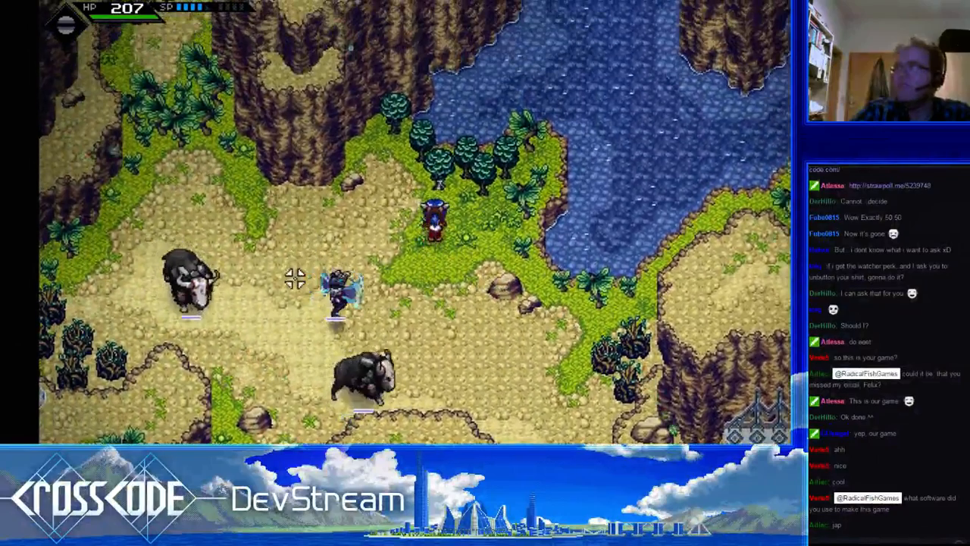
Attack the winged enemy near the buffalo and draw the attackers south to the raised plateau above the small jump pad.
mouse_move(296, 278)
left_mouse_down()
mouse_move(301, 321)
mouse_move(282, 292)
mouse_move(306, 221)
left_mouse_up()
key("s")
key("d")
key("s")
key("d")
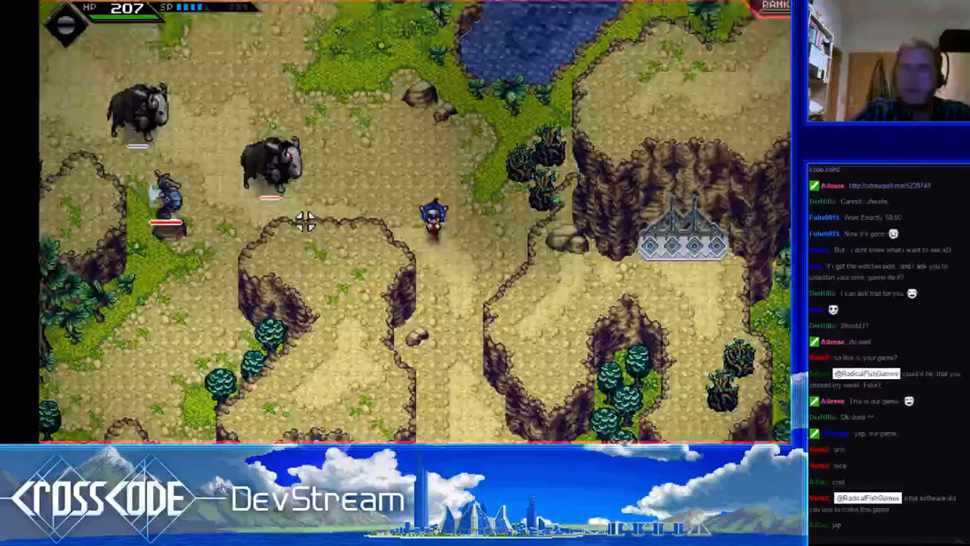
key("s")
key("a")
key("w")
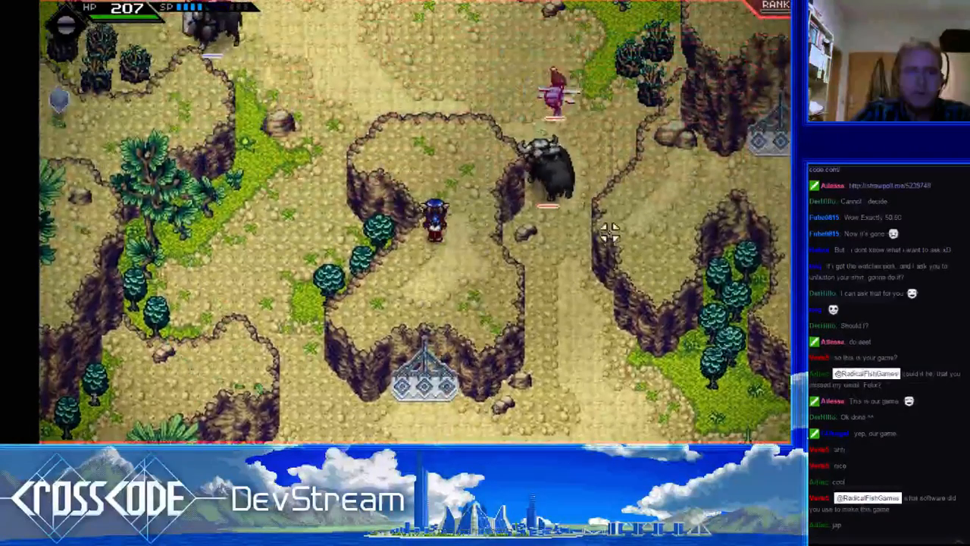
Fire at the buffalo and winged enemy northeast of the raised plateau while backing the character away south.
left_click(601, 179)
key("s")
key("s")
mouse_move(596, 164)
left_mouse_down()
mouse_move(535, 71)
mouse_move(559, 100)
mouse_move(604, 114)
left_mouse_up()
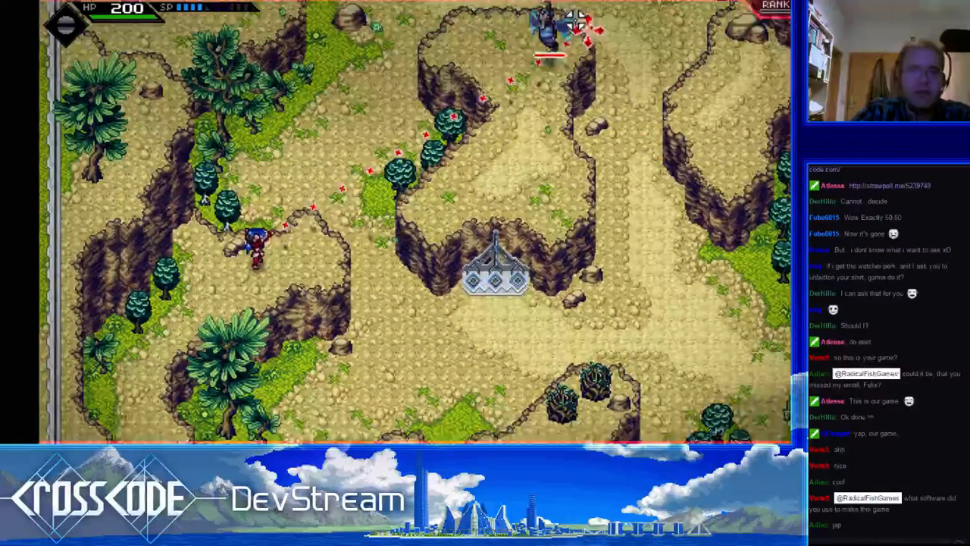
Shoot at the winged enemy on the plateau from the grassy ledge to the southwest and keep moving away from it.
left_click_drag(576, 20, 453, 147)
key("a")
key("s")
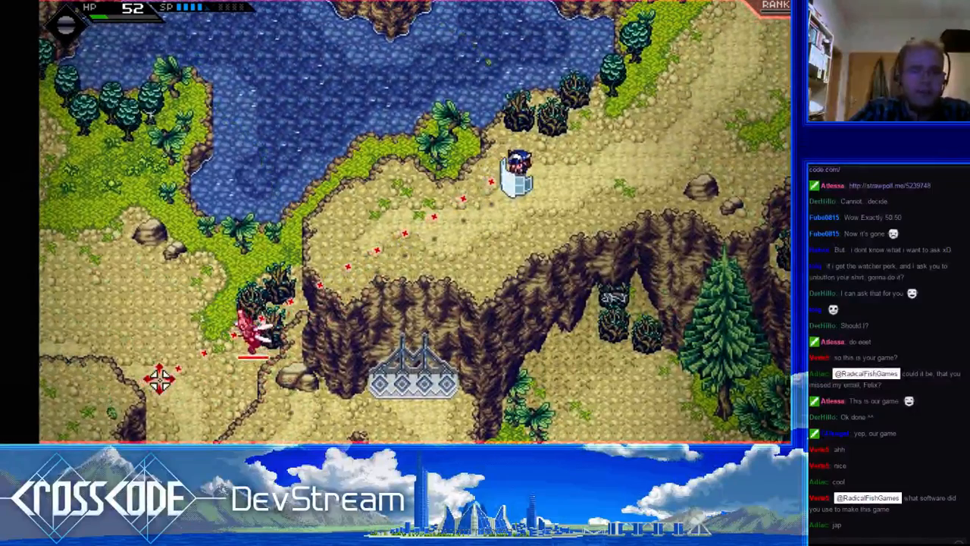
Fire at the enemy by the western bushes from the lakeside ledge and retreat northeast along the shore.
left_click(159, 379)
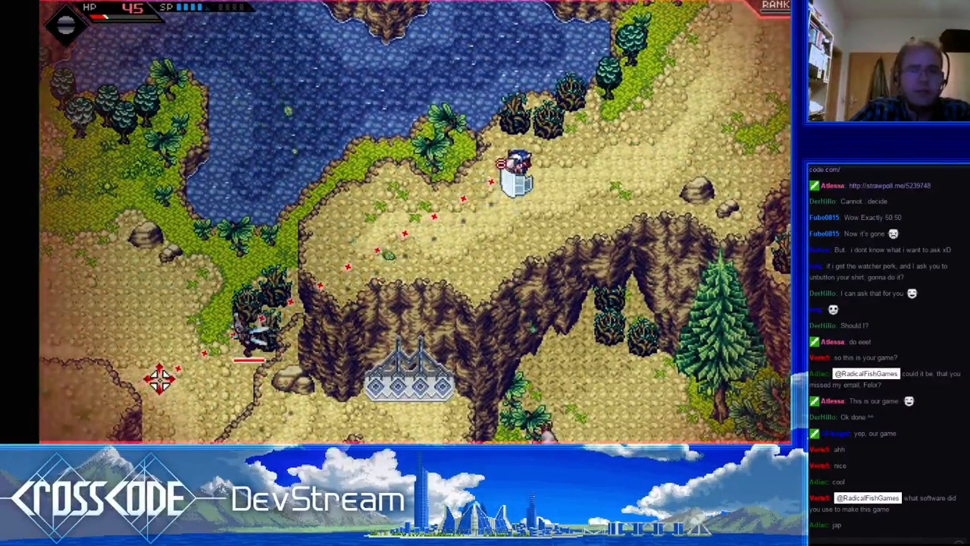
left_click(159, 379)
key("w+d")
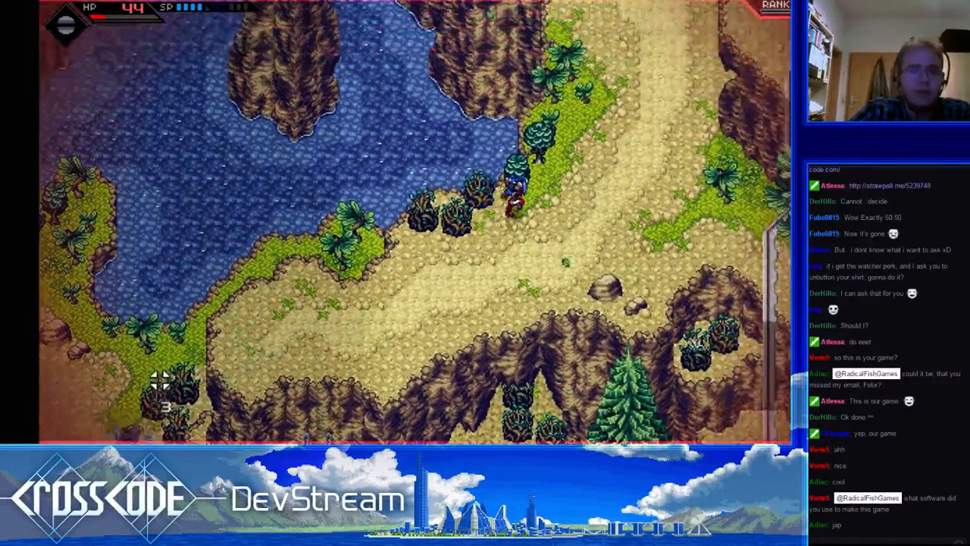
Run north past the hares and cross the upper cliffs westward to the ledge beyond the crystal.
key("w")
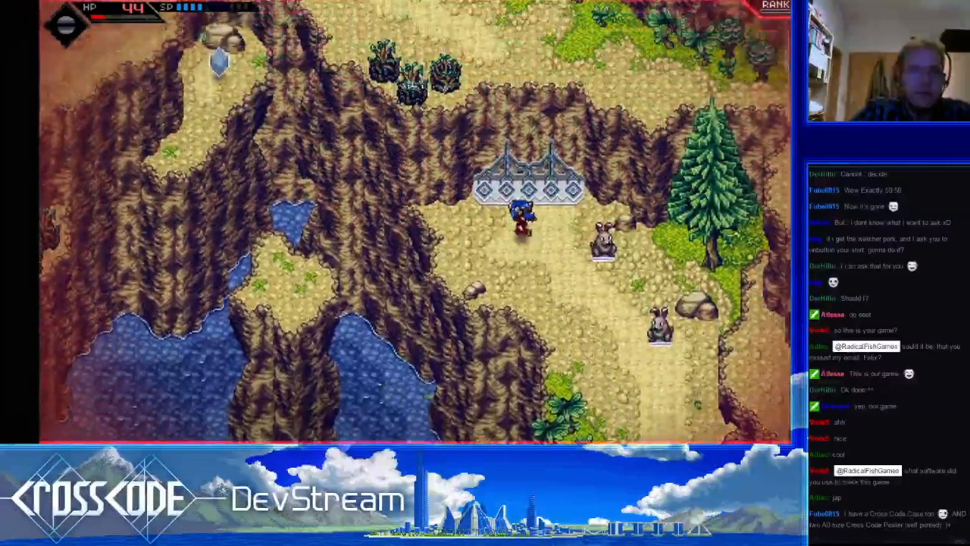
key("w+a")
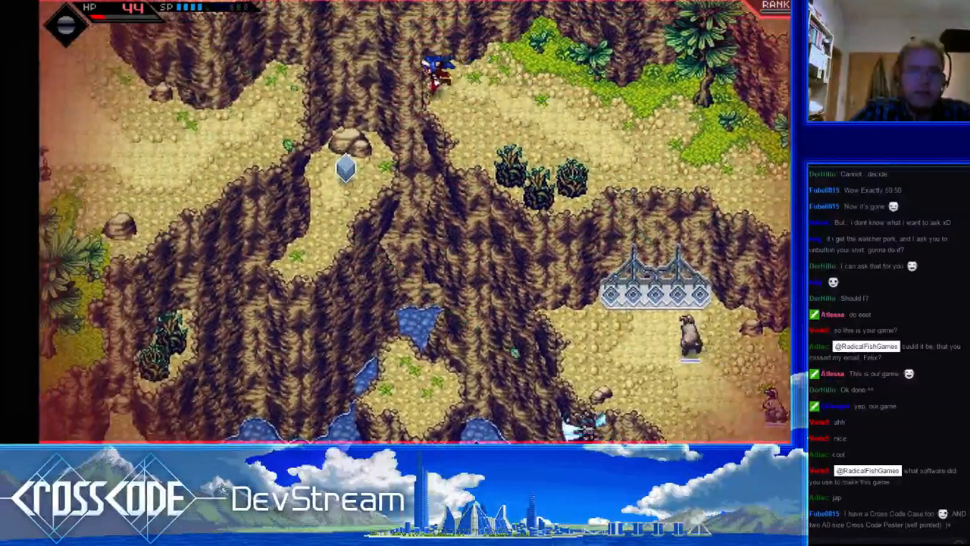
key("a")
key("a")
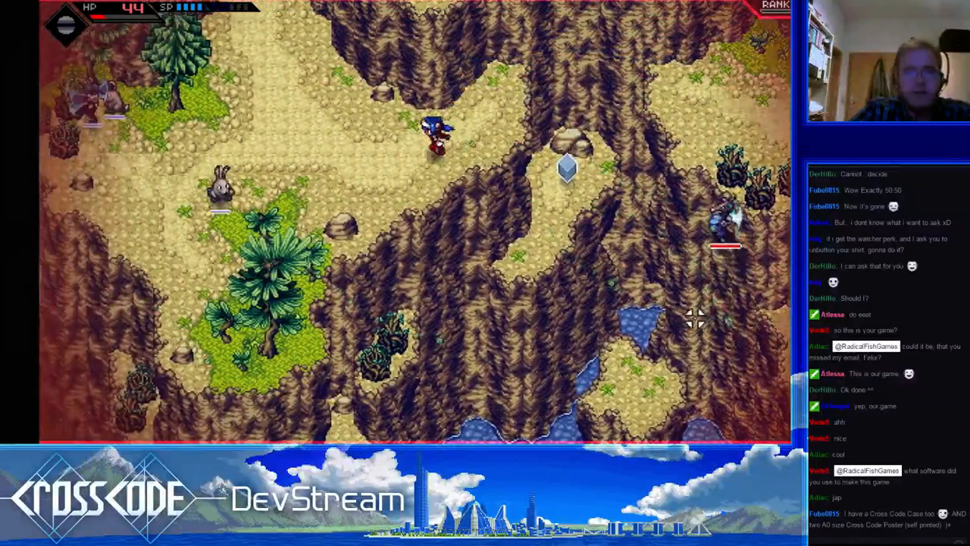
Fend off the pursuing attackers on the ledge west of the crystal and run north to the bridge over the water.
key("d")
key("a")
key("shift")
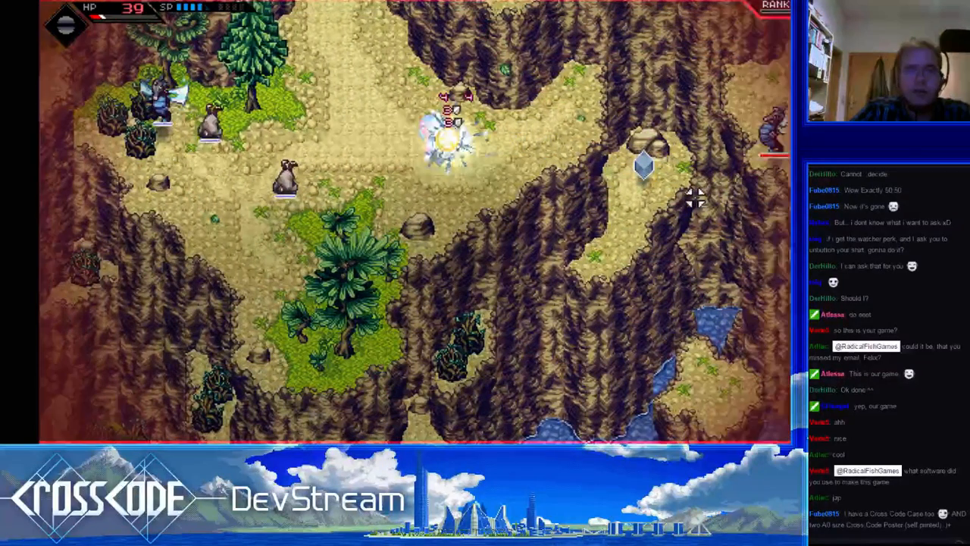
left_click(727, 48)
key("d")
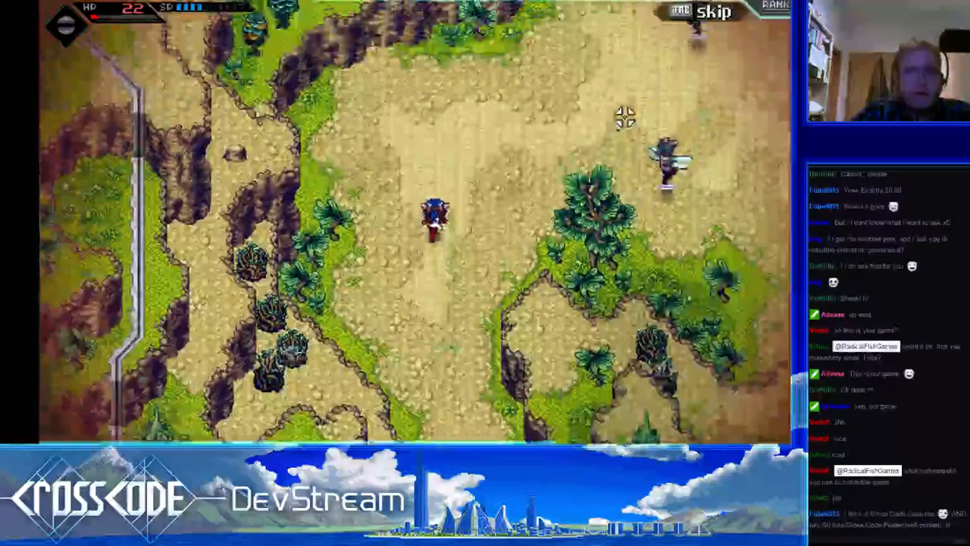
key("w")
key("d")
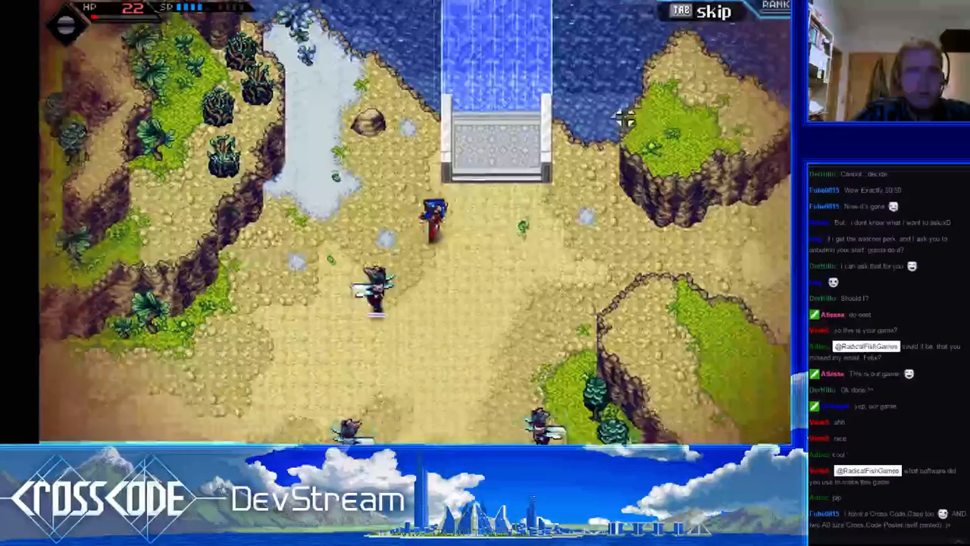
Teleport to the autumn area's path5.json map using the debug tools.
left_click(271, 454)
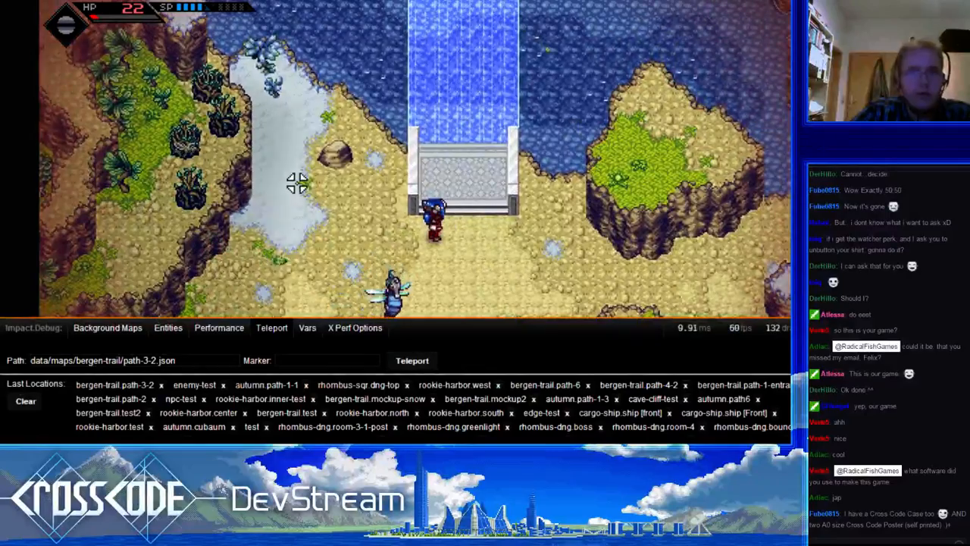
left_click(166, 362)
scroll(305, 372, "up", 3)
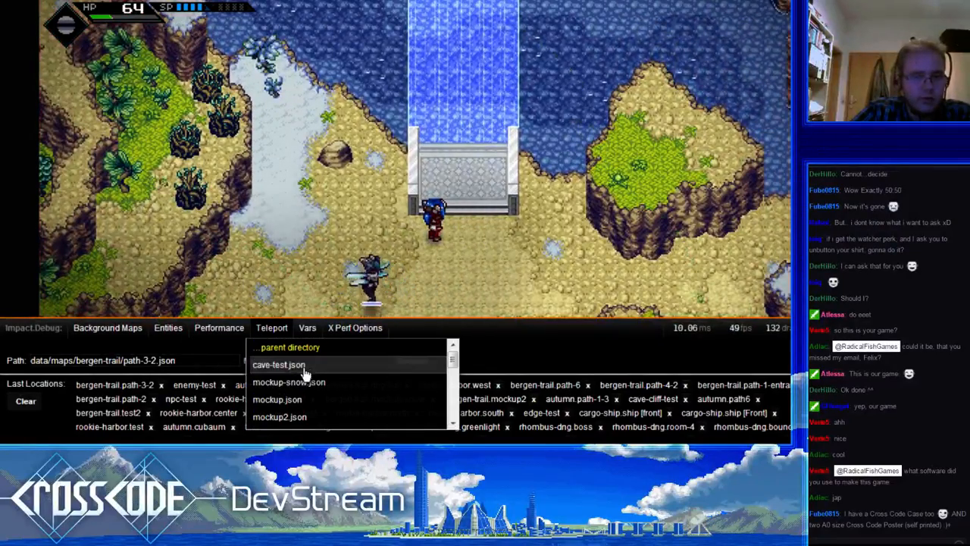
left_click(256, 346)
left_click(288, 366)
scroll(286, 375, "down", 3)
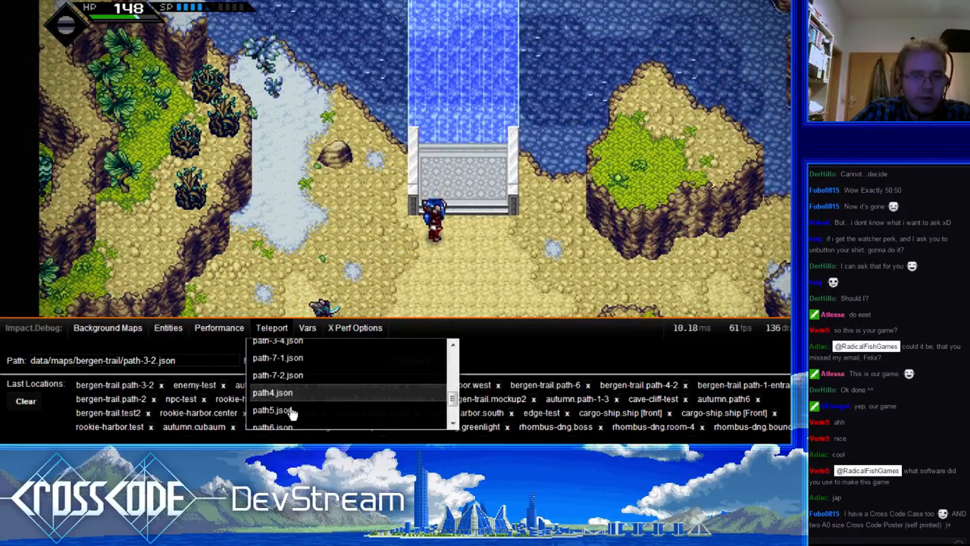
left_click(294, 409)
left_click(412, 359)
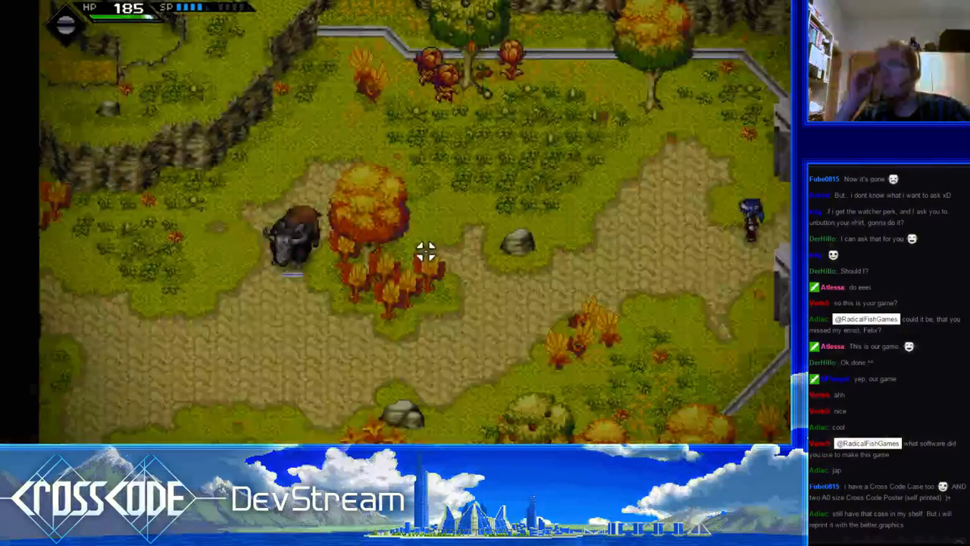
Lead the character southwest past the buffalo and dash northwest to the clearing with the spiny animals.
key("a")
key("s")
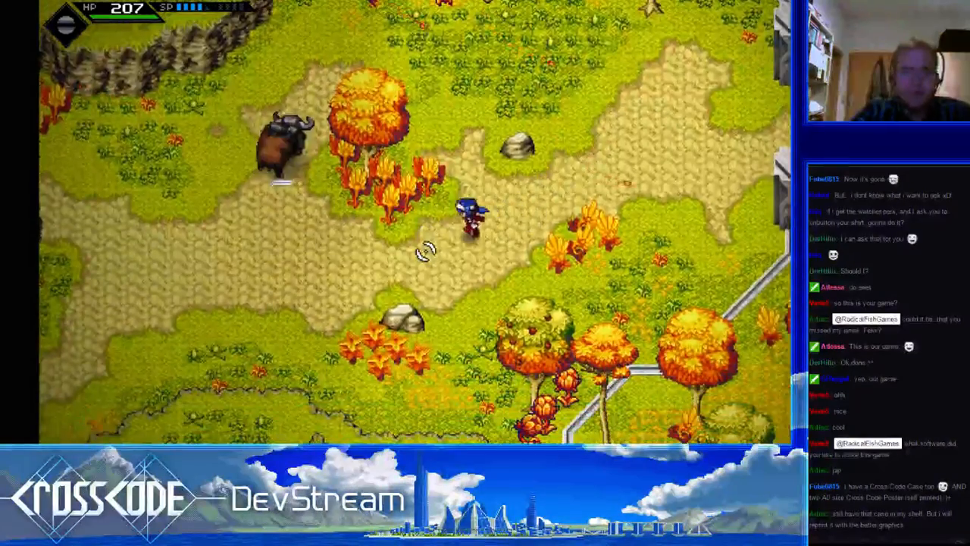
right_click(357, 232)
key("w")
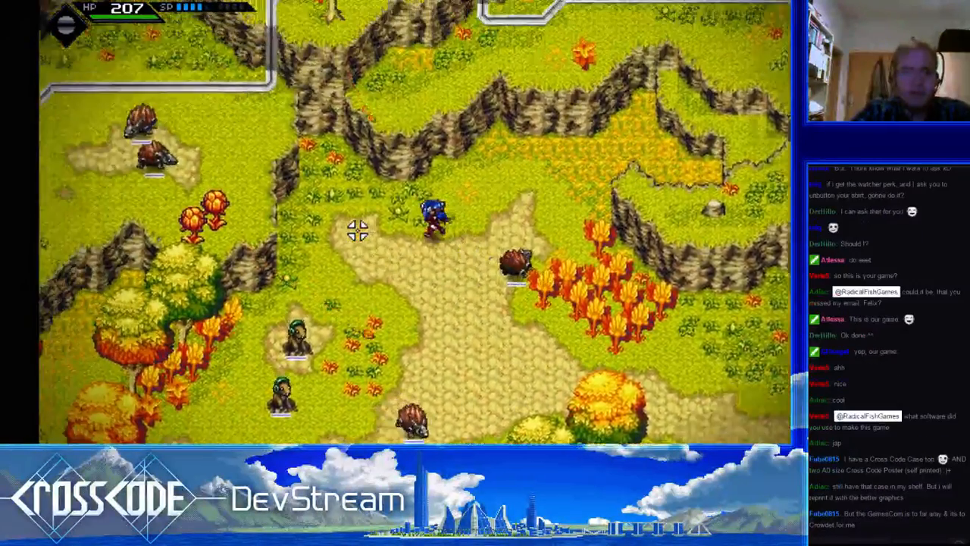
Dash west along the narrow grassy ledge past the two spiny animals toward the crystal.
right_click(358, 230)
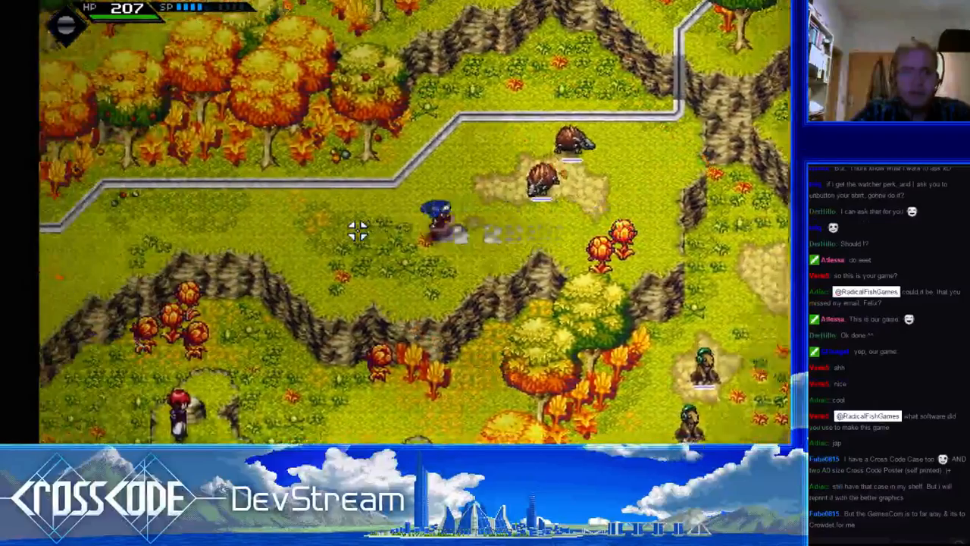
right_click(357, 230)
key("s")
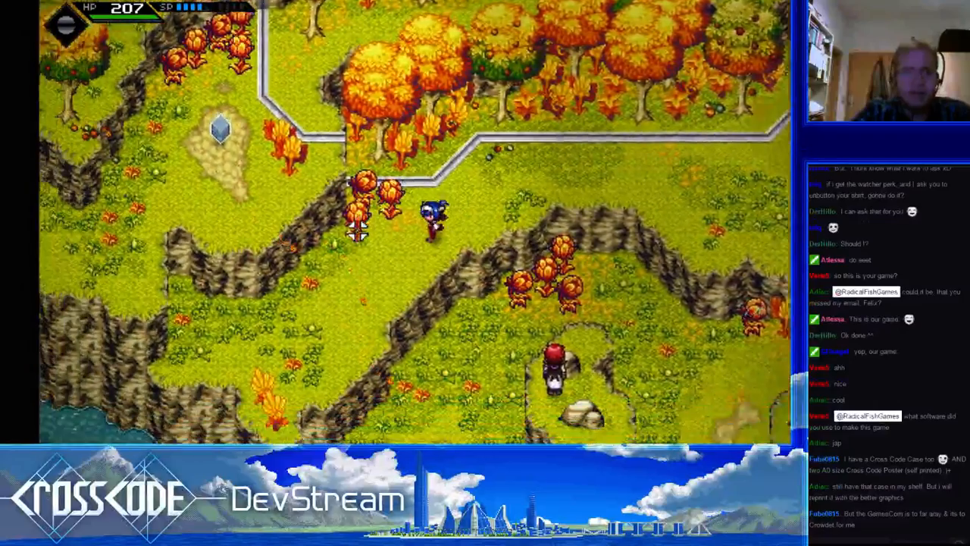
key("w")
right_click(357, 231)
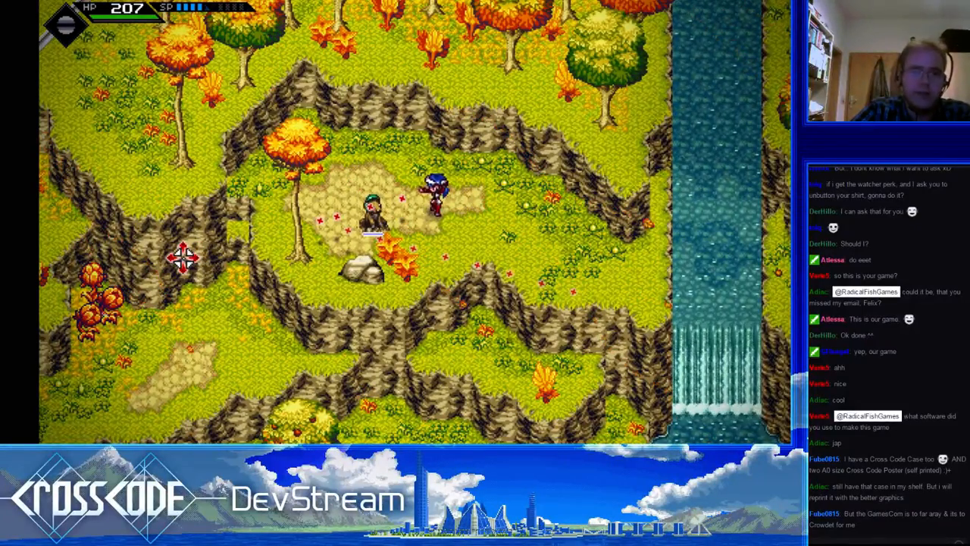
Drop south from the ledge beside the waterfall and fight the green-capped enemy from the riverbank below.
key("s")
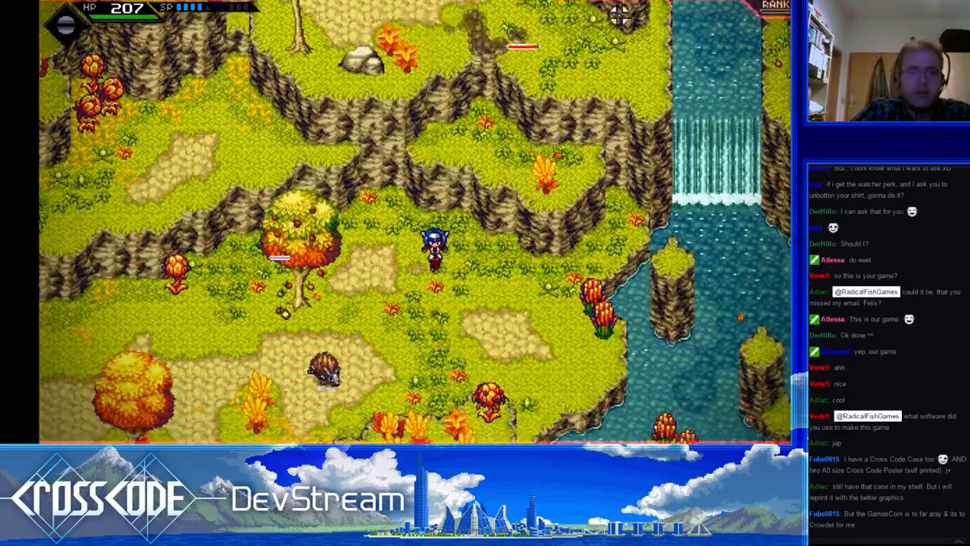
key("d")
mouse_move(619, 16)
left_mouse_down()
mouse_move(588, 17)
mouse_move(530, 58)
left_mouse_up()
key("d")
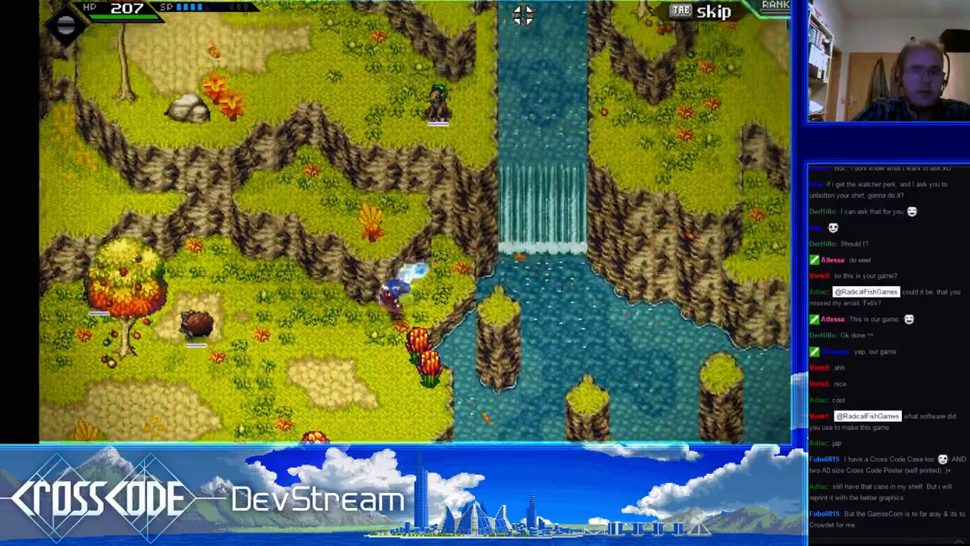
Run southwest away from the river, dash south past the two buffalo, and follow the dirt path east.
key("a")
key("s")
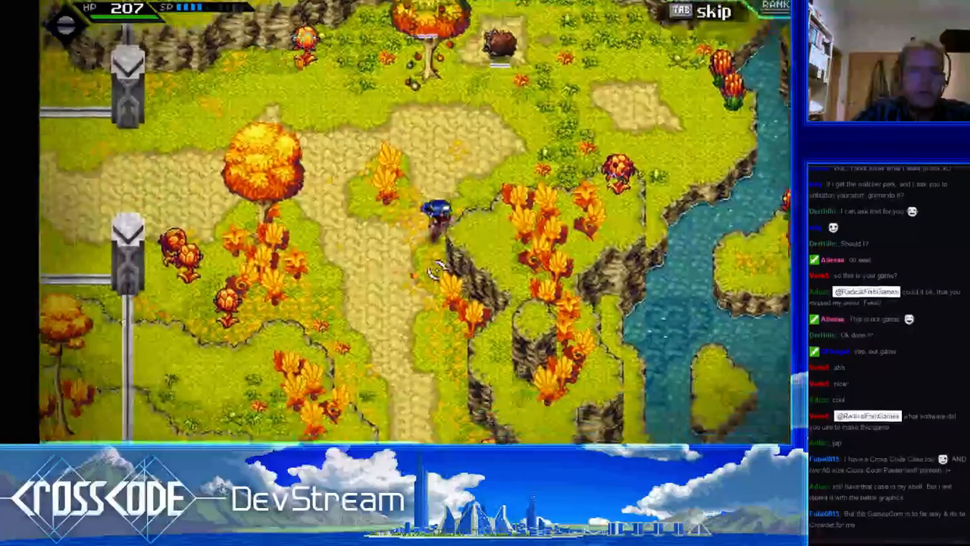
right_click(447, 265)
key("d")
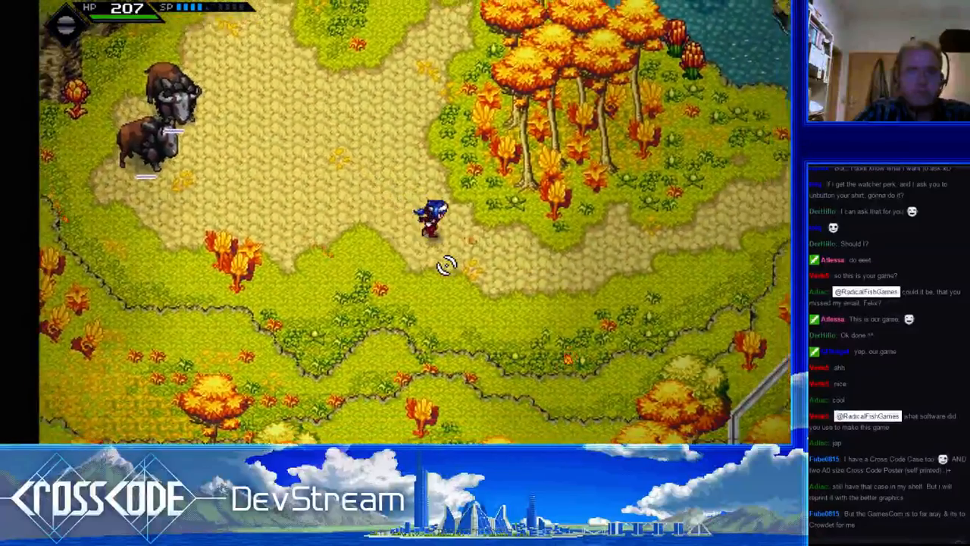
key("d")
key("w")
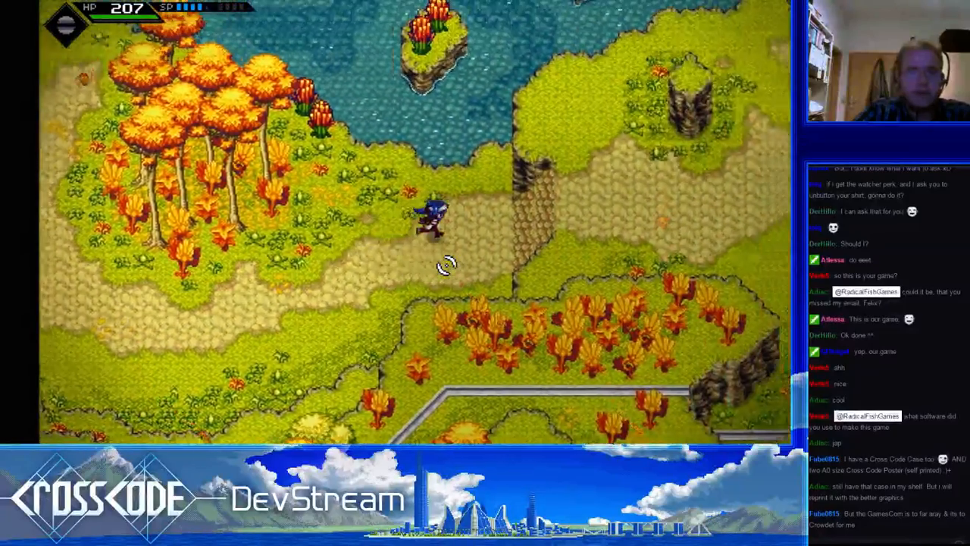
Continue east over the stone steps and dash into the plaza beside the grey pyramid.
key("d")
key("w")
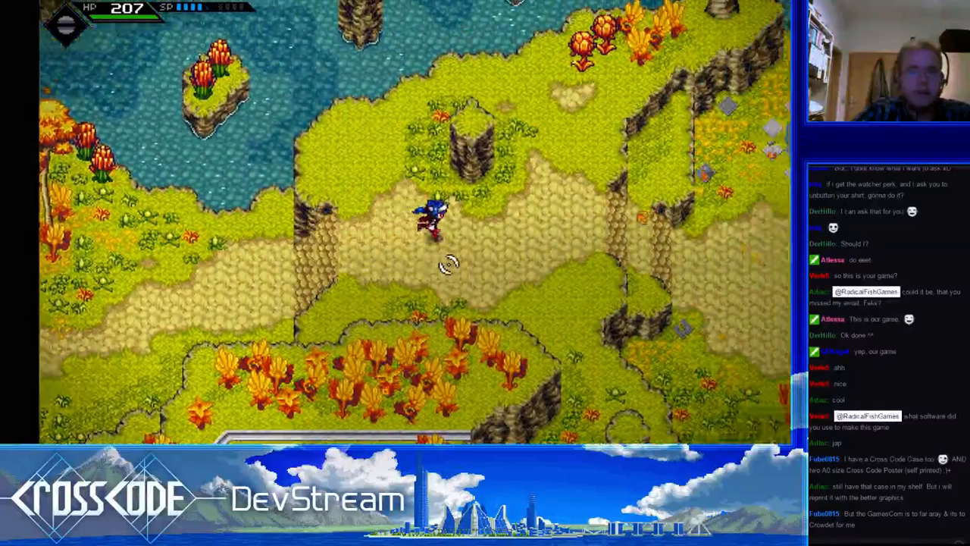
key("d")
right_click(448, 265)
key("w")
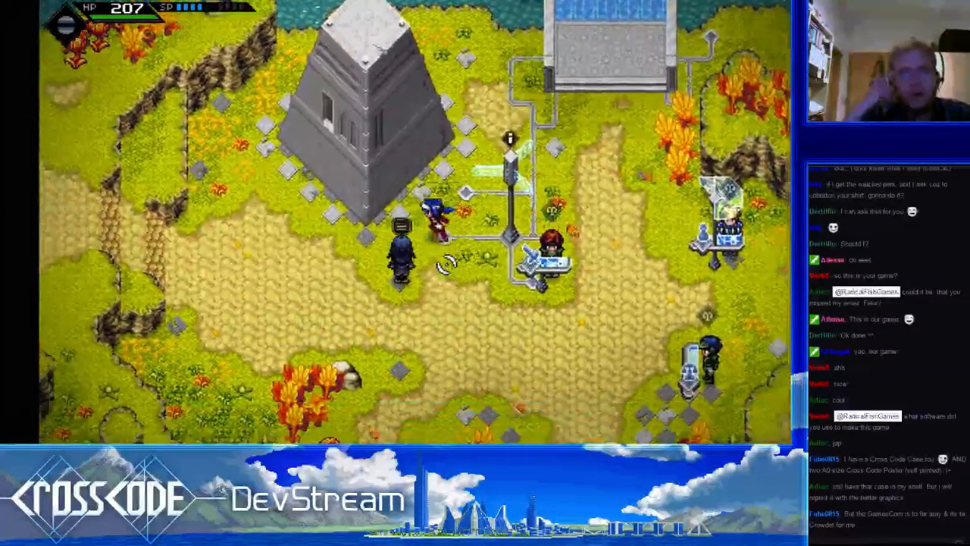
Walk back and forth over the steps between the western stone pillar and the pyramid plaza.
key("a")
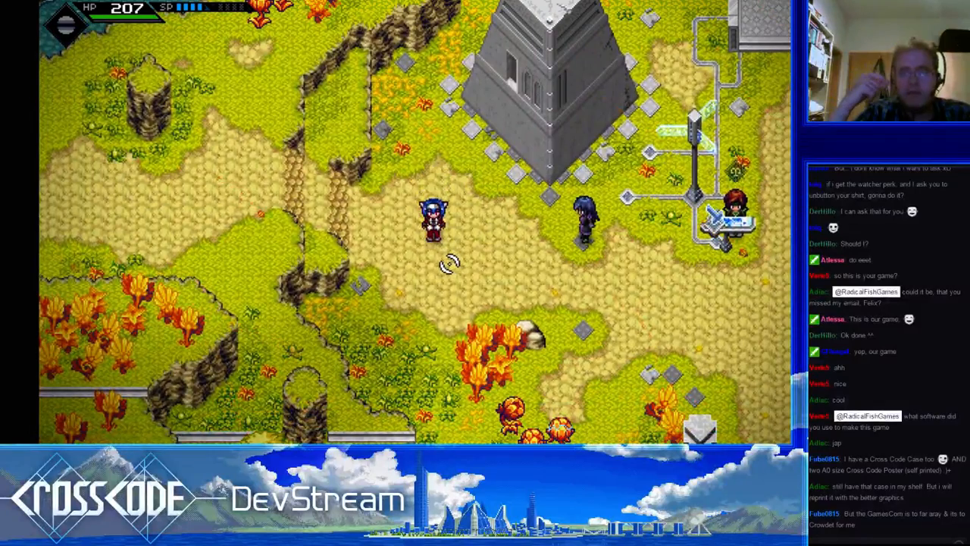
key("a")
key("d")
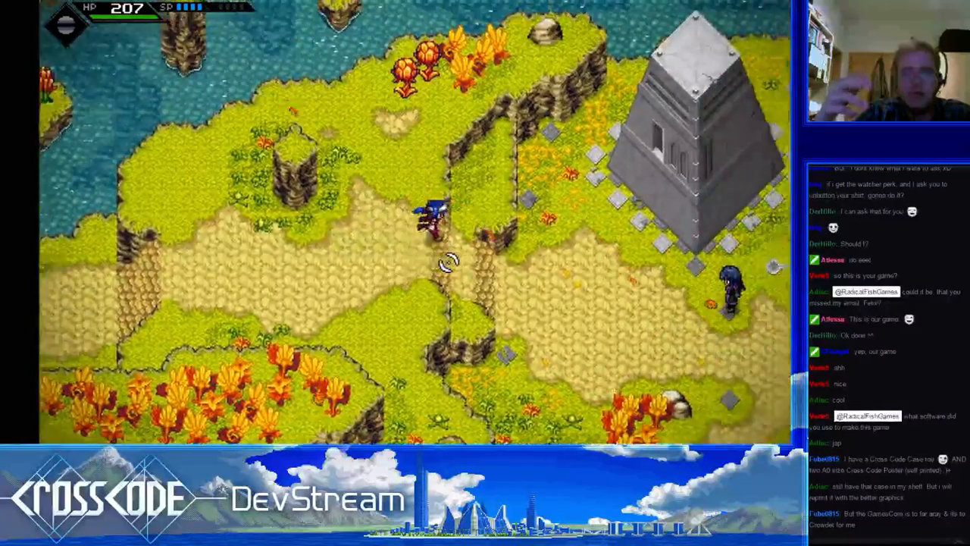
key("a")
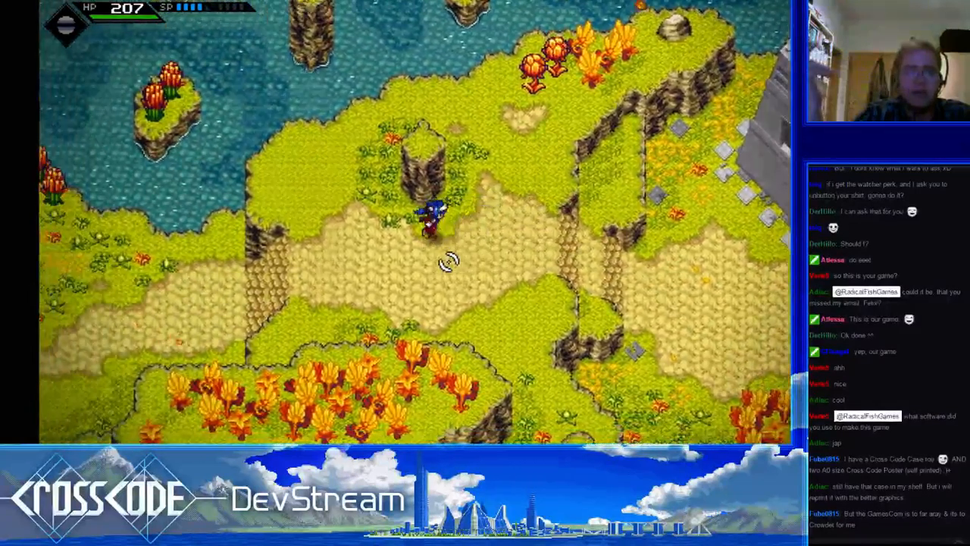
key("d")
key("d")
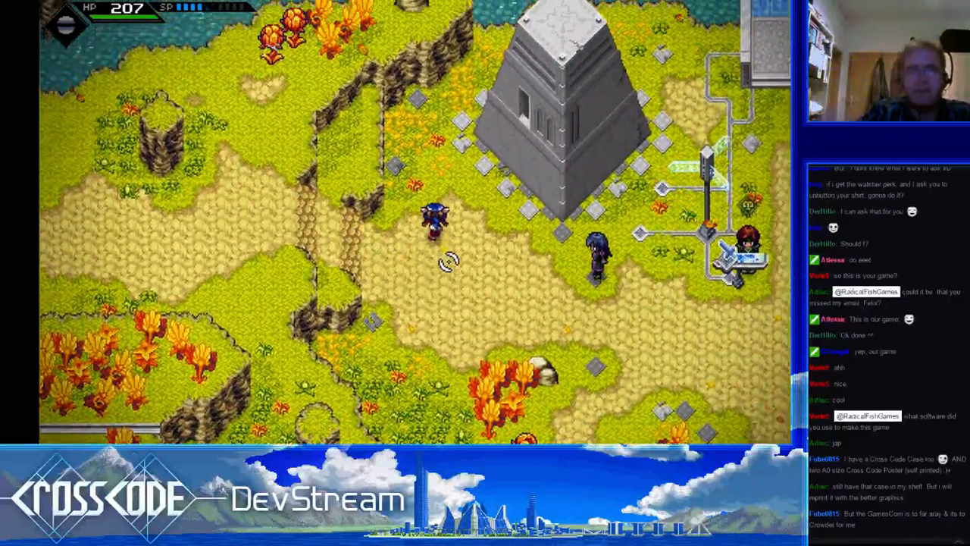
key("a")
key("w")
key("s")
key("d")
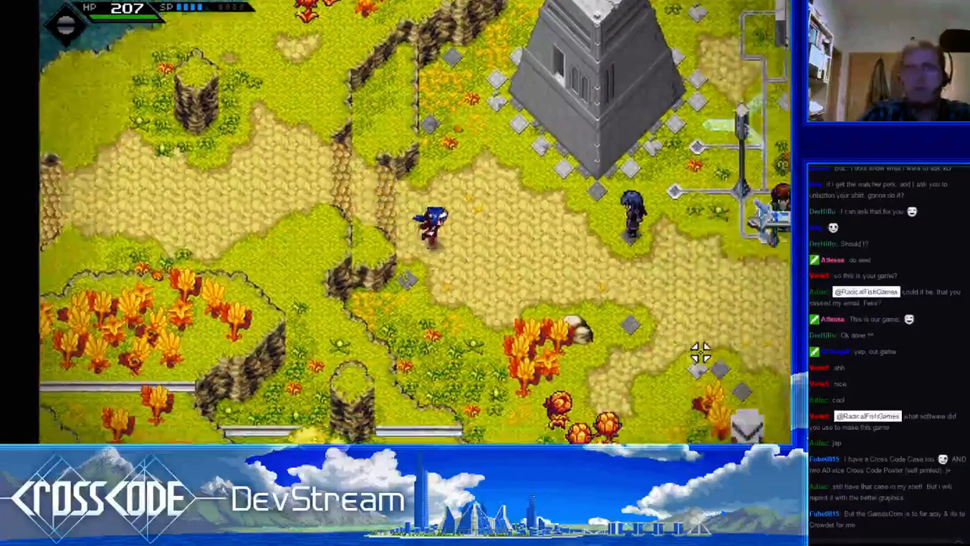
Run north through the plaza and cross the water bridge to the meadow with the green-capped enemies.
key("w")
key("w")
key("d")
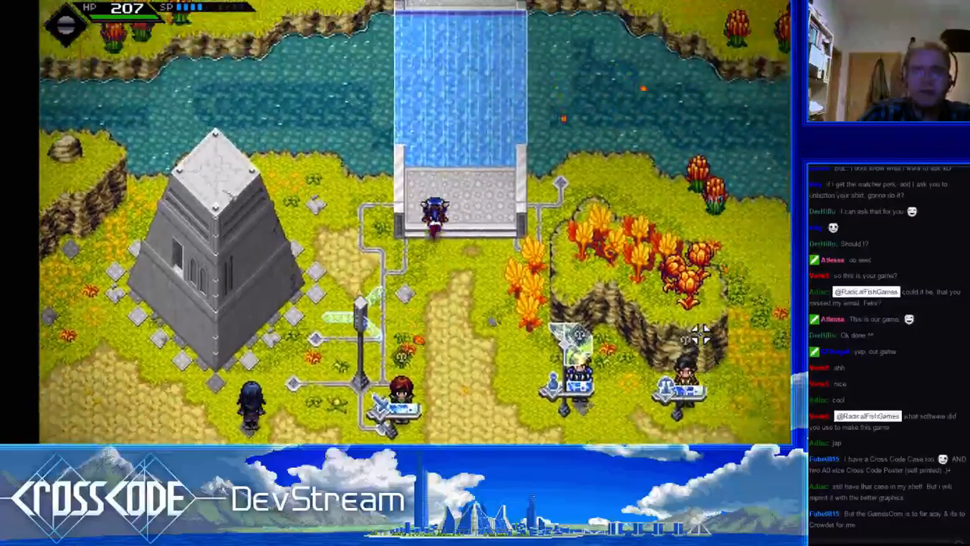
key("w")
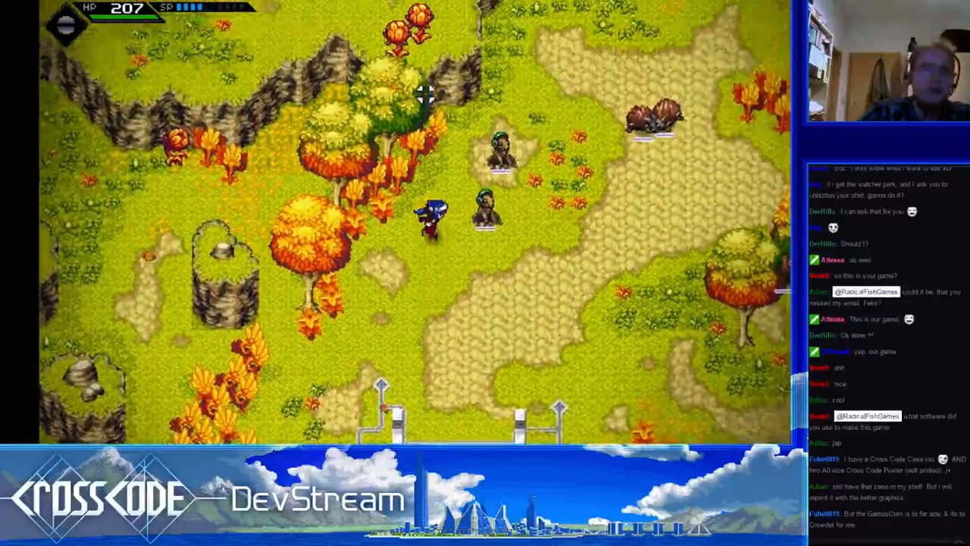
Circle south of the two green-capped enemies, aim at them, and return south across the bridge to the plaza.
key("d")
key("s")
key("d")
key("a")
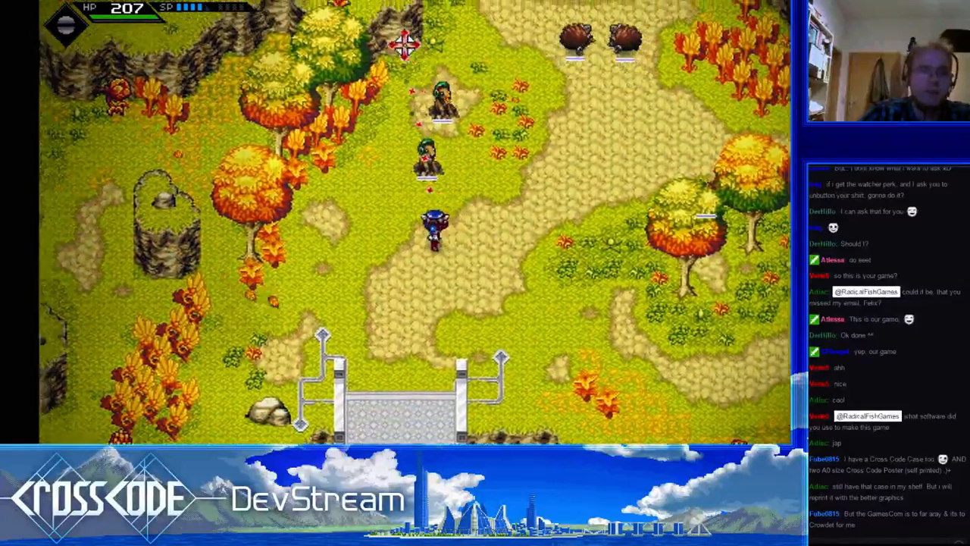
key("s")
key("s")
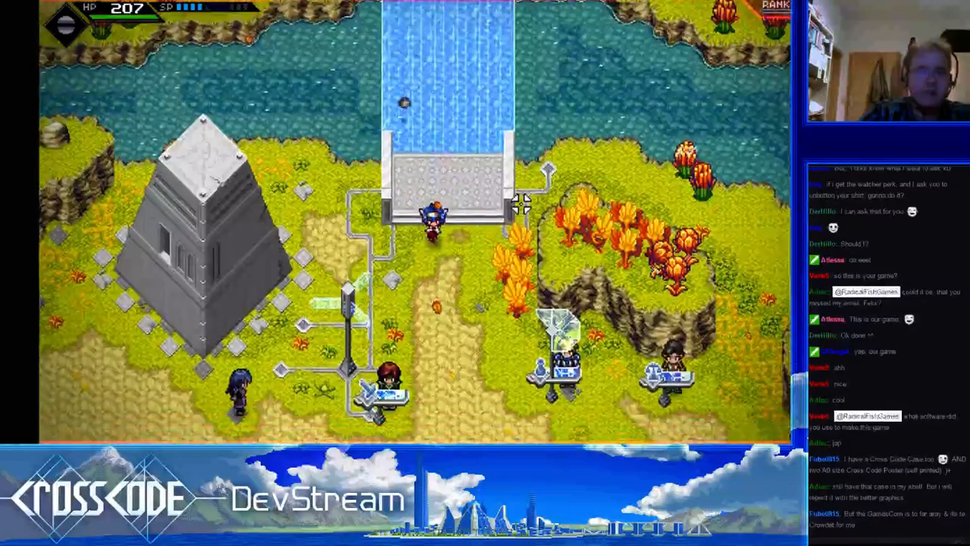
Run southwest from the bridge past the pyramid to the western stone steps and evade the pursuing enemies between the steps and the plaza.
key("s")
key("a")
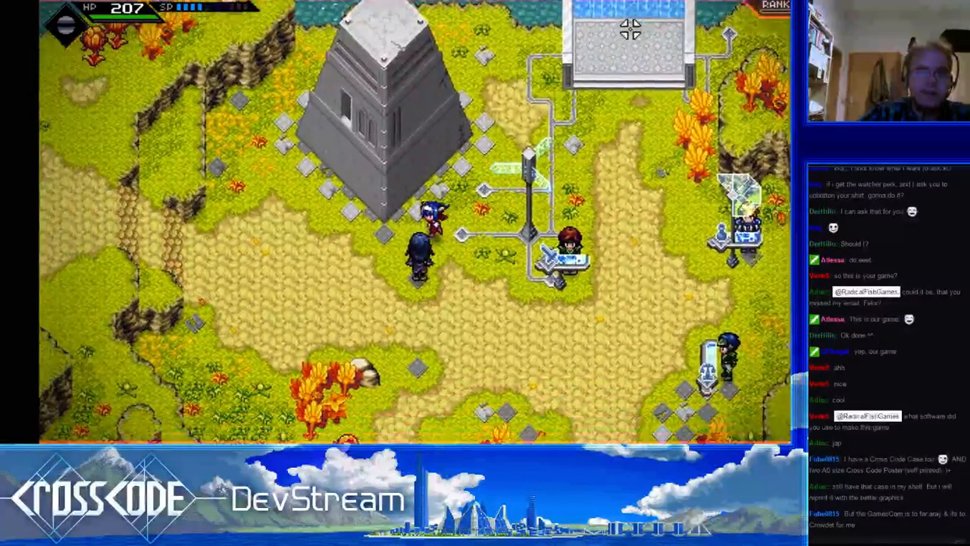
key("s")
key("a")
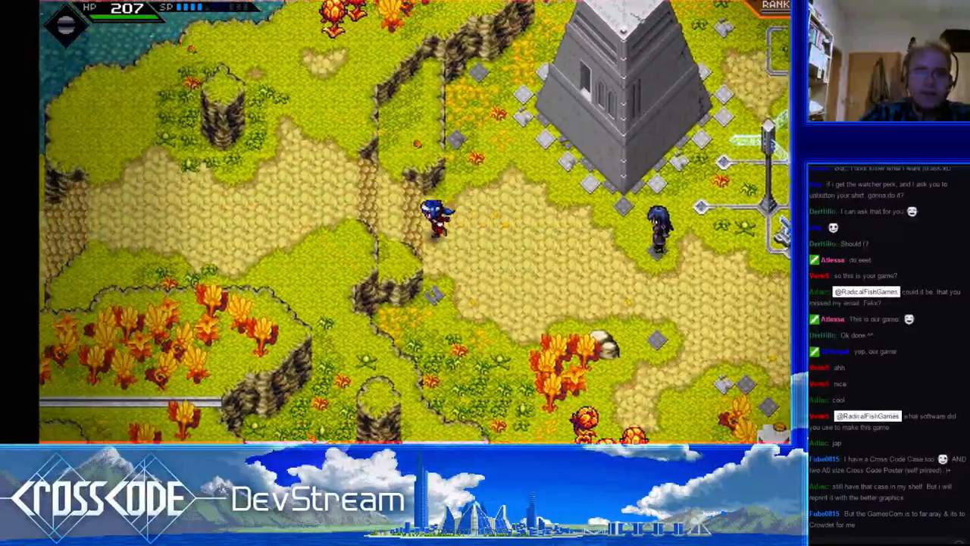
key("a")
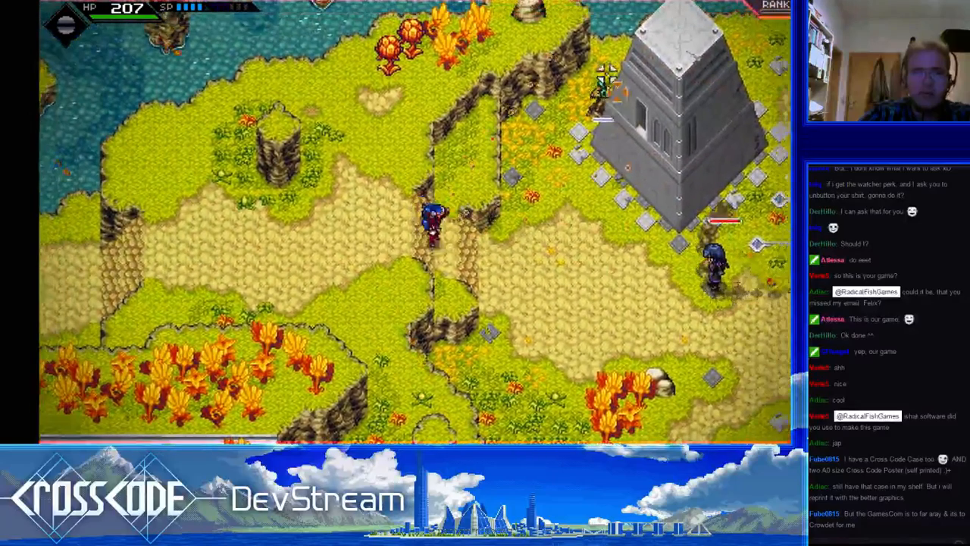
key("a")
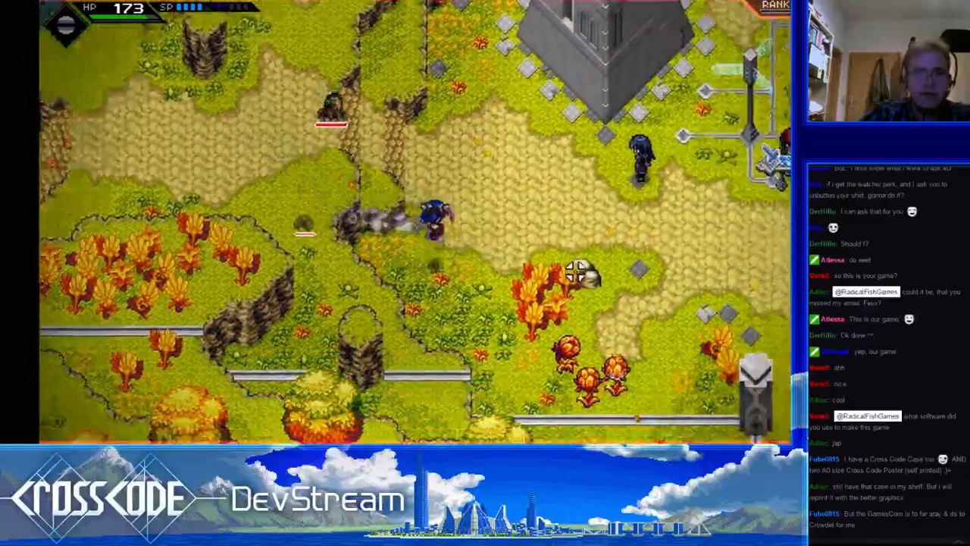
key("d")
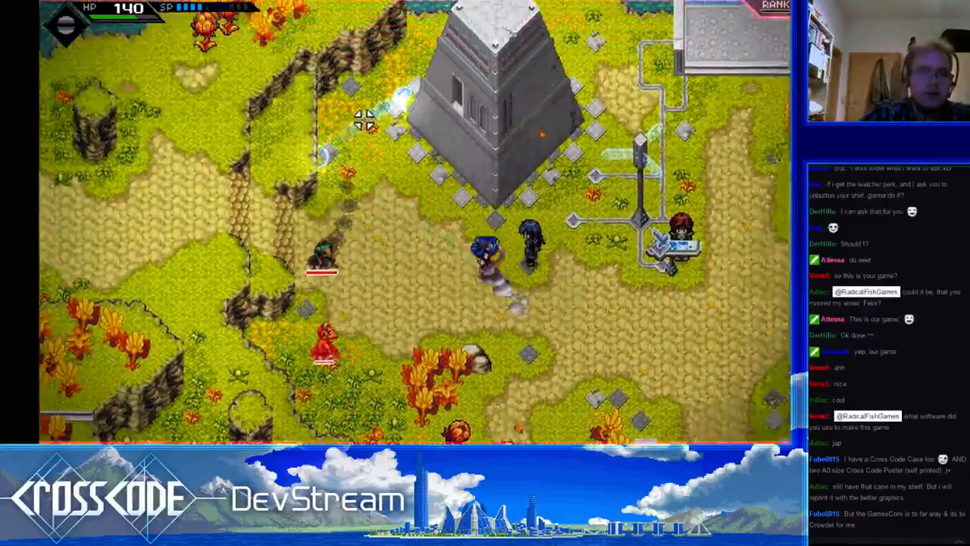
Run west along the dirt path to the autumn trees and north past the buffalo to the meadow with the hedgehogs.
key("a")
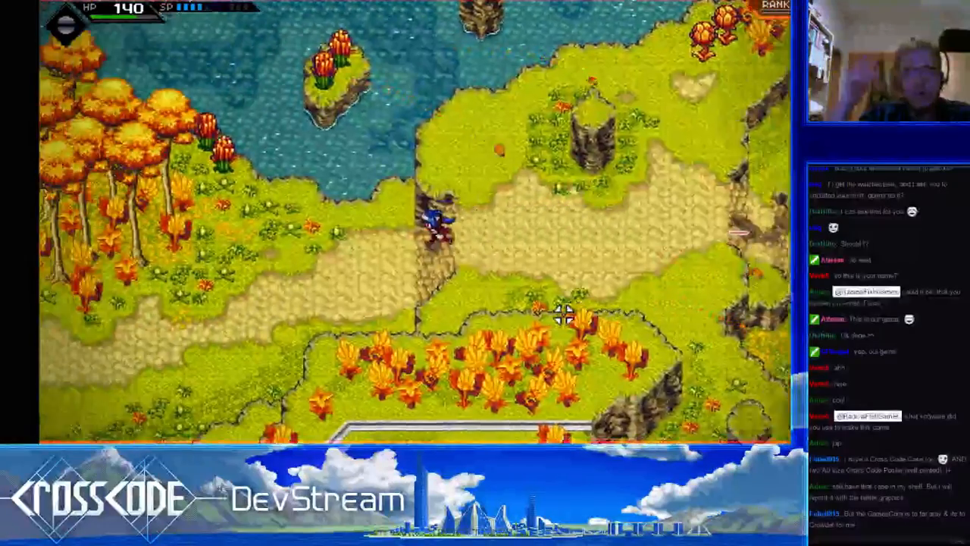
key("a")
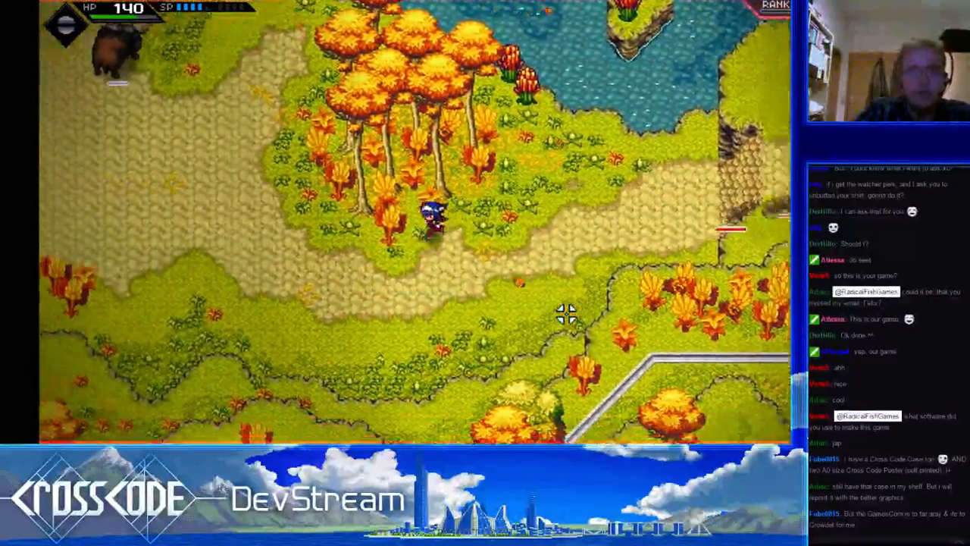
key("w")
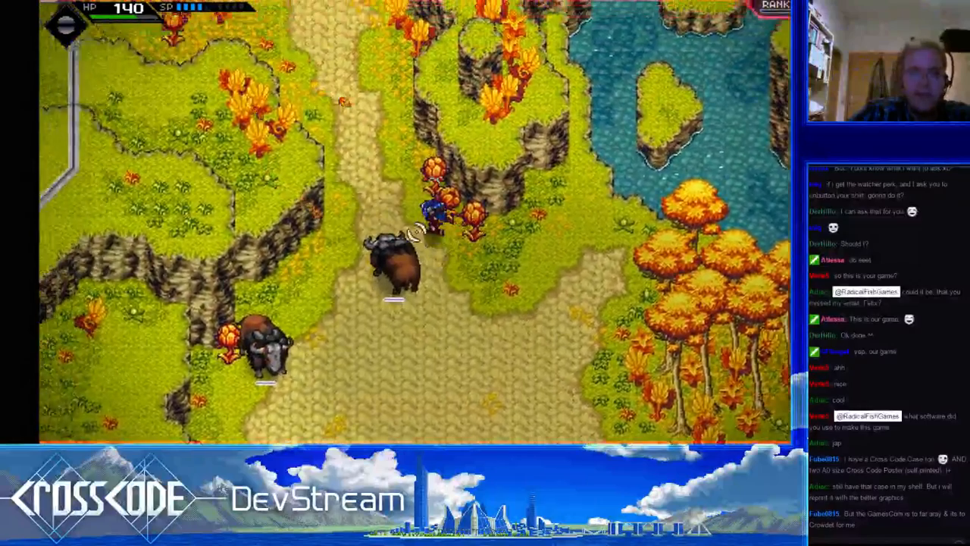
Open the debug teleport tool, choose nav-test3.json from the parent maps directory and teleport to that map.
key("F10")
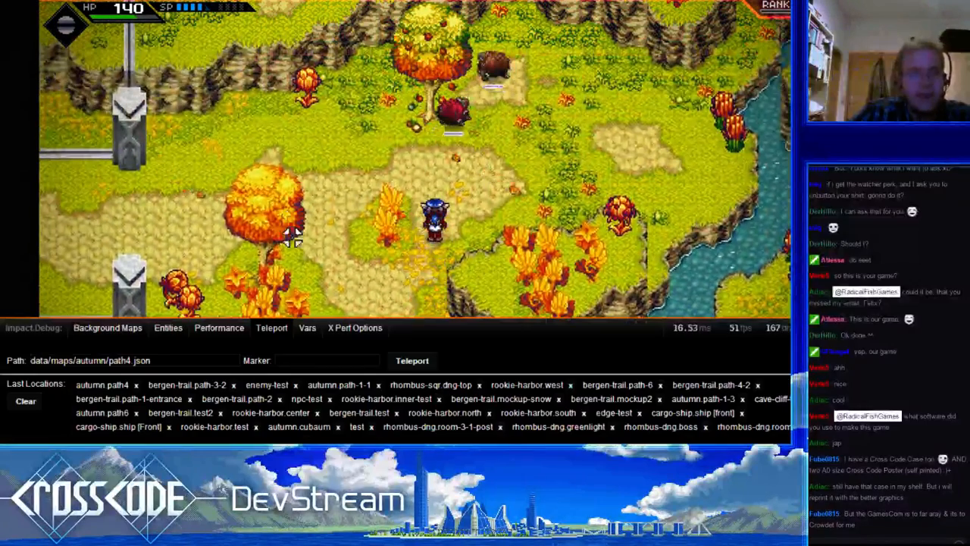
left_click(227, 360)
scroll(290, 361, "up", 2)
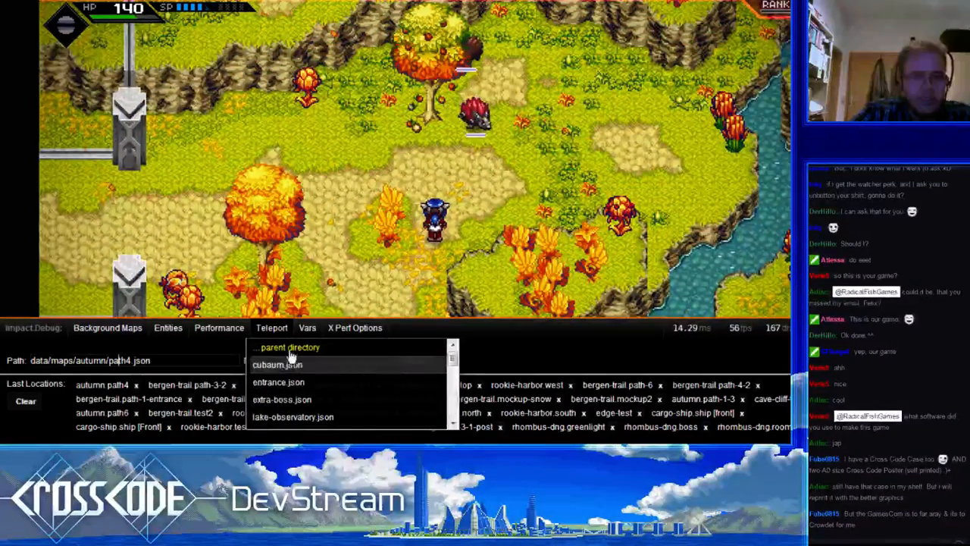
left_click(289, 349)
scroll(288, 392, "down", 3)
scroll(288, 392, "down", 3)
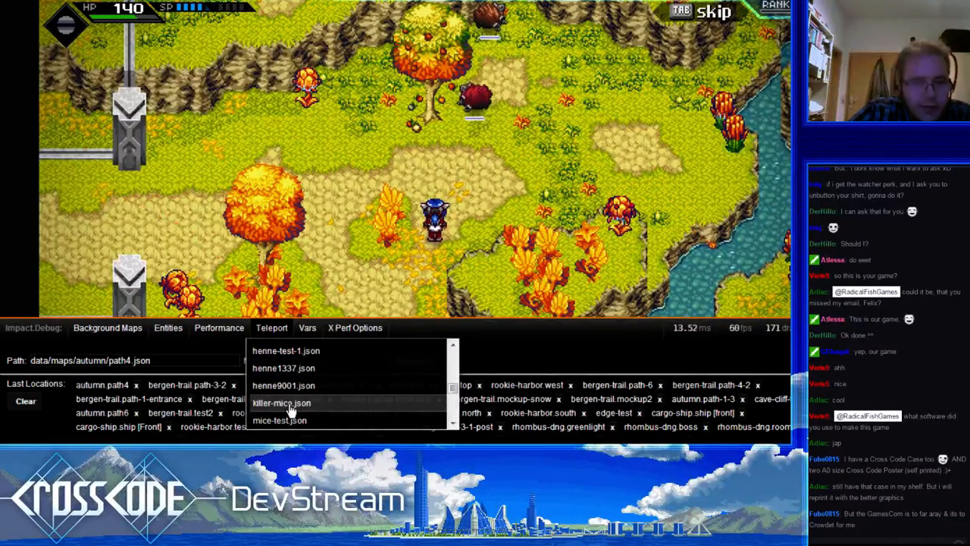
scroll(296, 390, "up", 2)
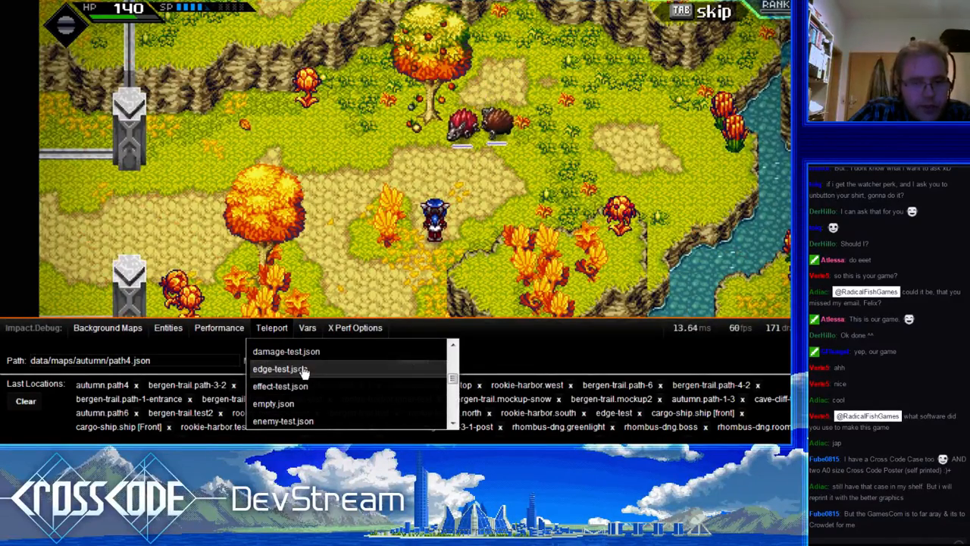
scroll(303, 372, "down", 3)
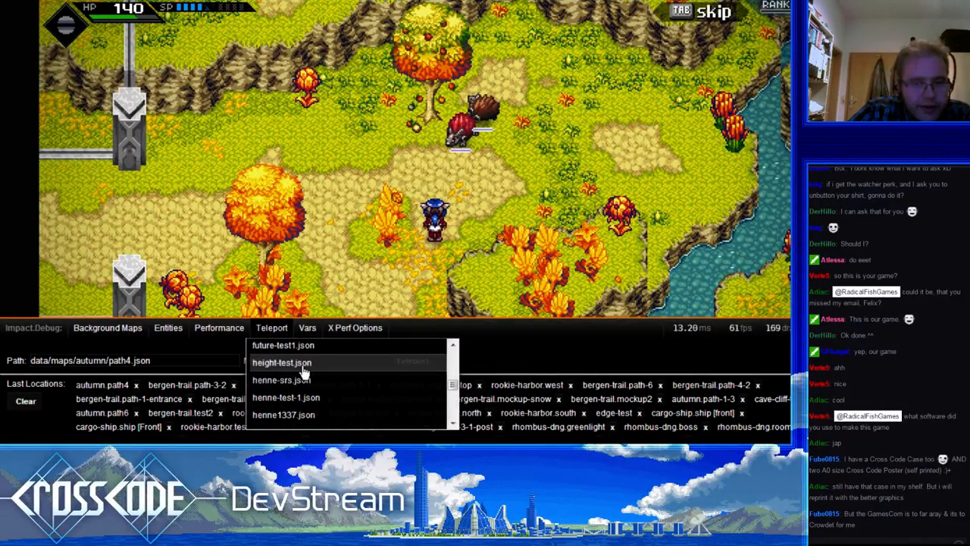
scroll(303, 372, "down", 8)
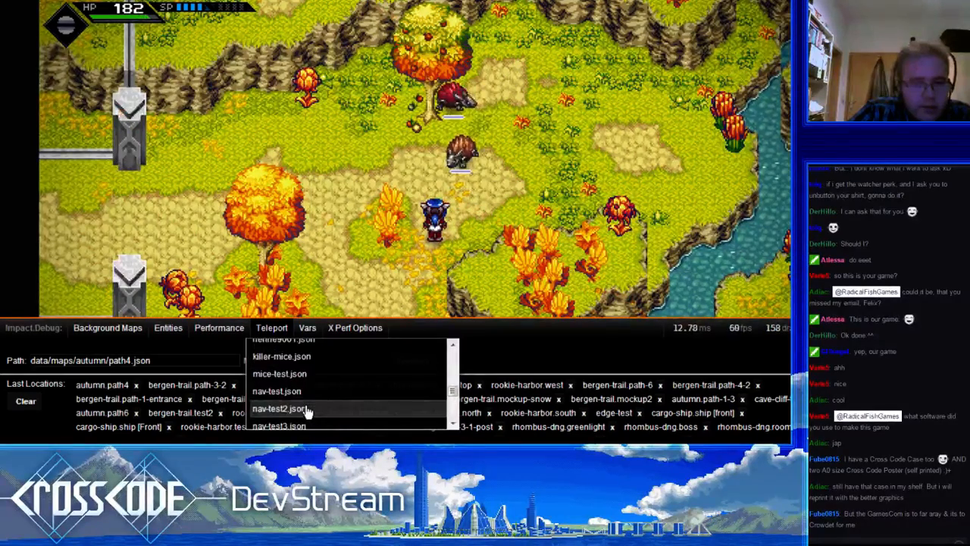
left_click(303, 379)
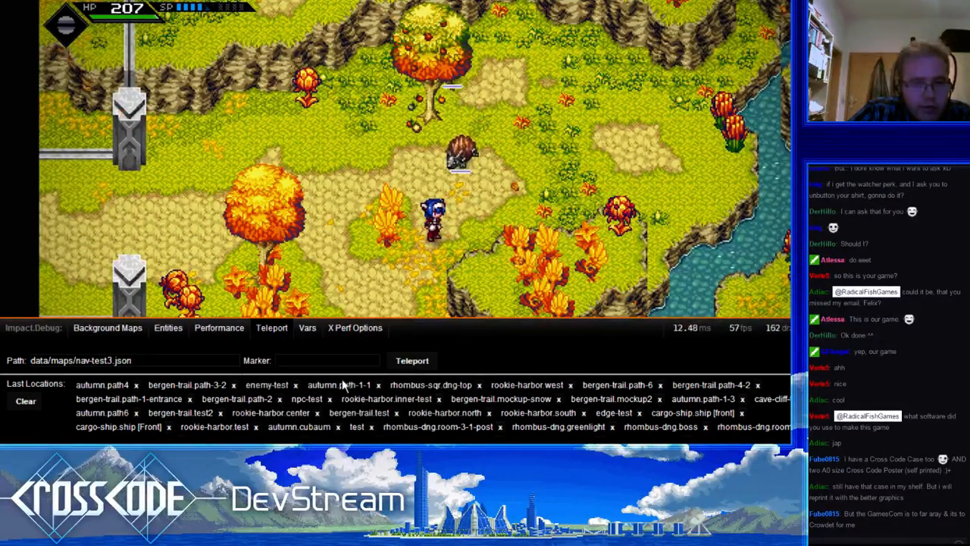
left_click(413, 361)
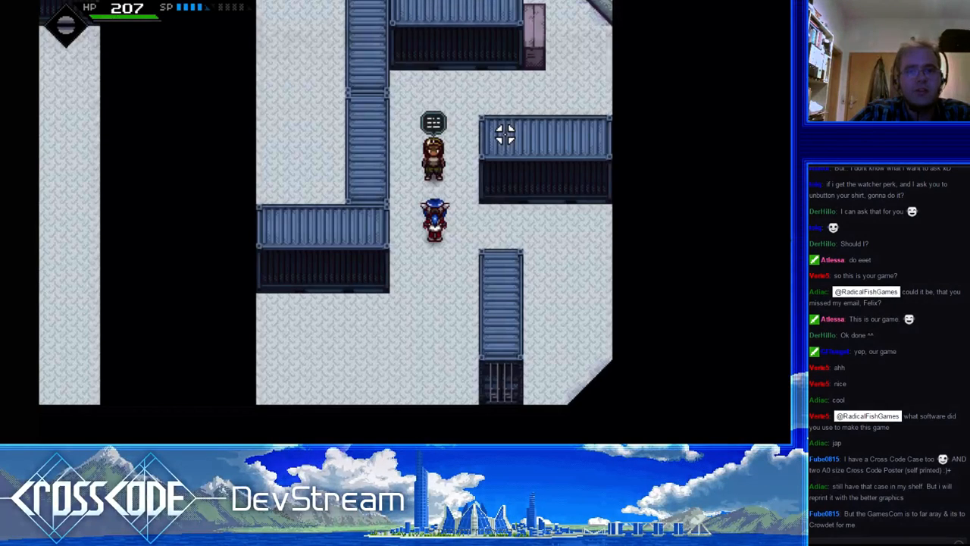
Walk around beside the brown-haired character between the containers on the eastern platform and approach the character from the south.
key("d")
key("w")
key("s")
key("a")
key("w")
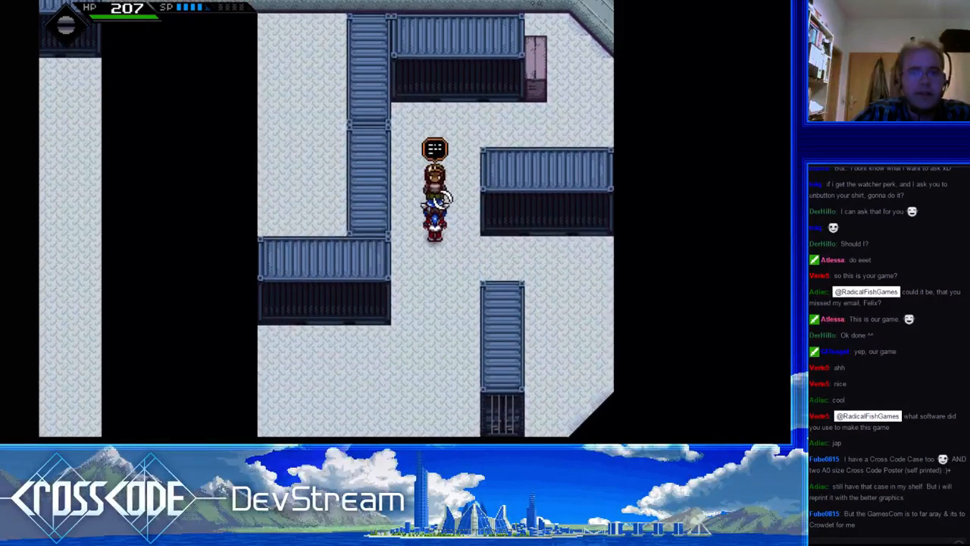
Go to the southwest edge of the eastern platform, fire a ball west across the gap and jump toward the western platform.
key("s")
key("a")
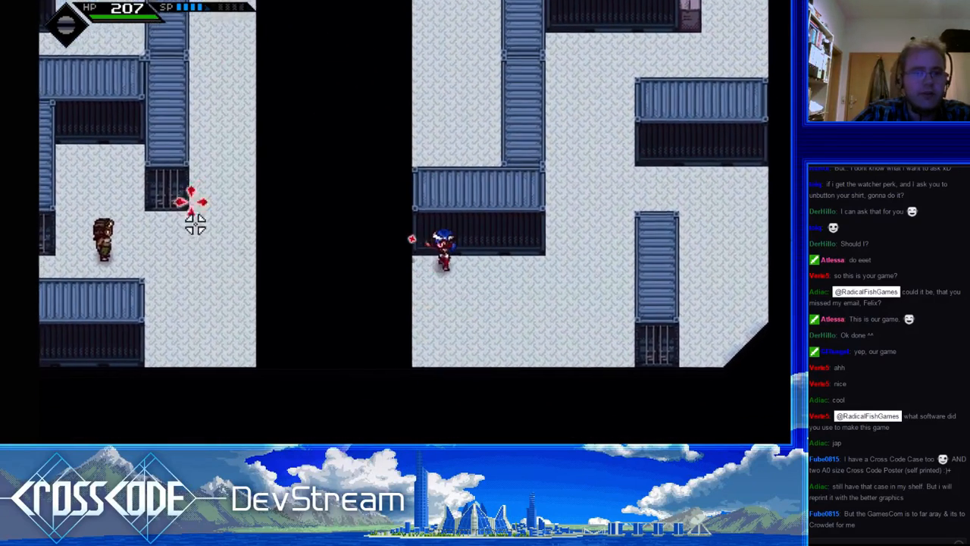
left_click(195, 227)
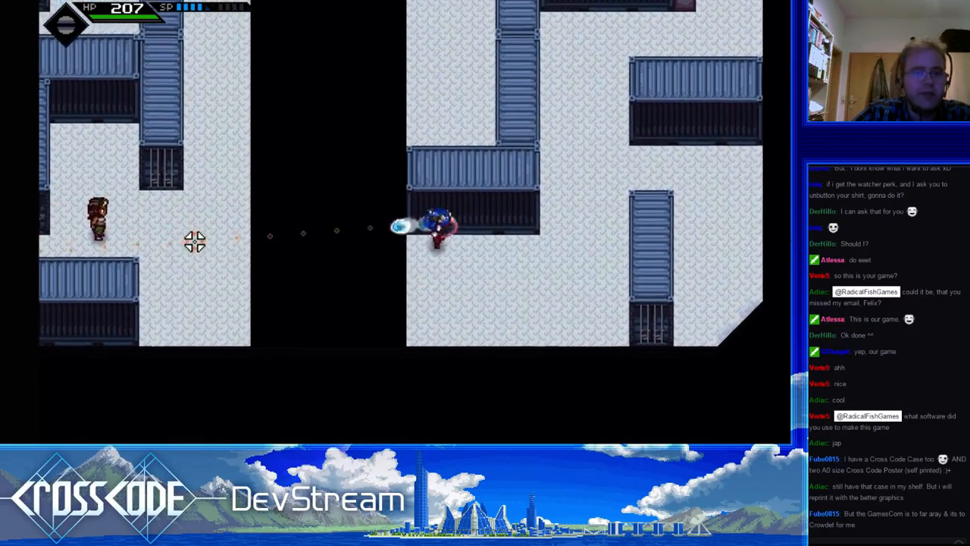
key("s")
key("a")
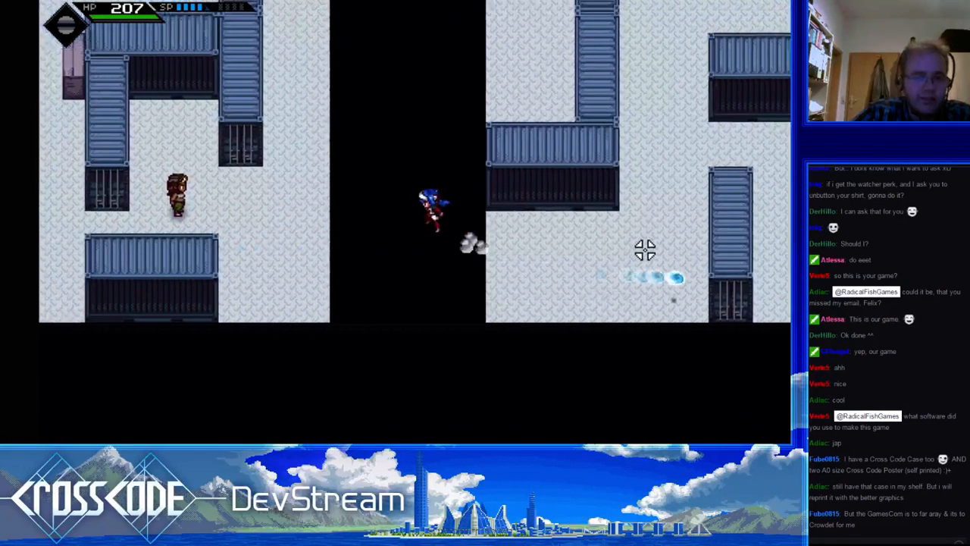
Run to the locker in the northeast of the eastern platform, then west onto the tall container column.
key("w")
key("d")
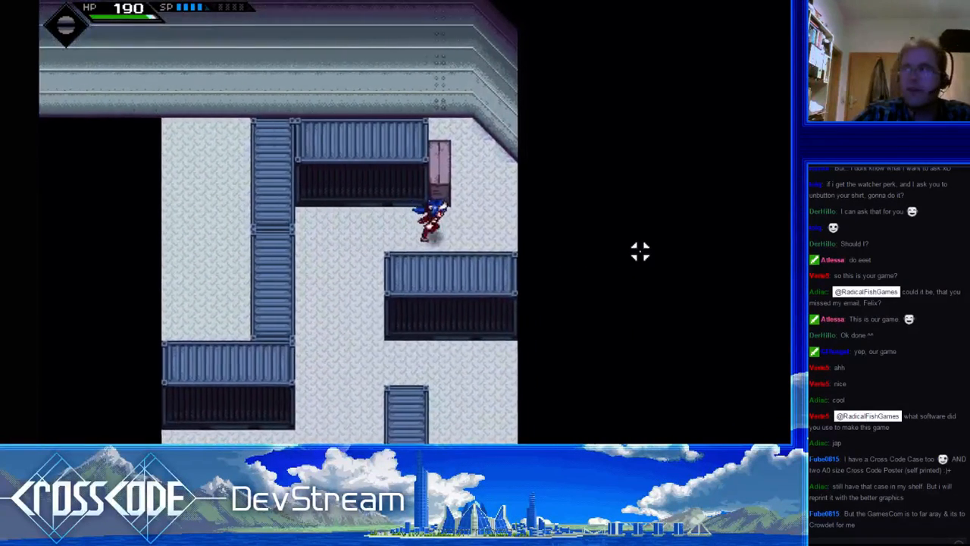
key("a")
key("a")
key("s")
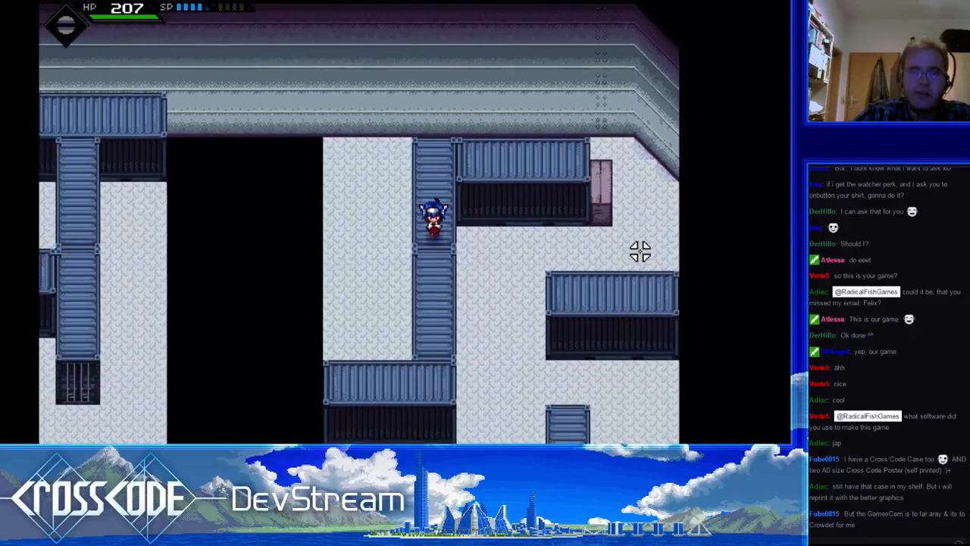
Cross to the western platform and roam south and west between its containers, testing how the brown-haired character navigates.
key("a")
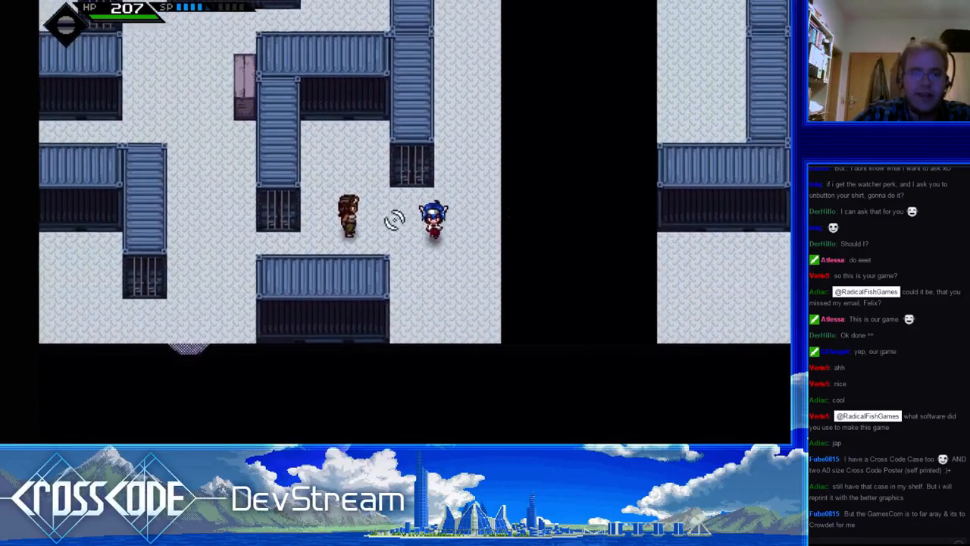
key("d")
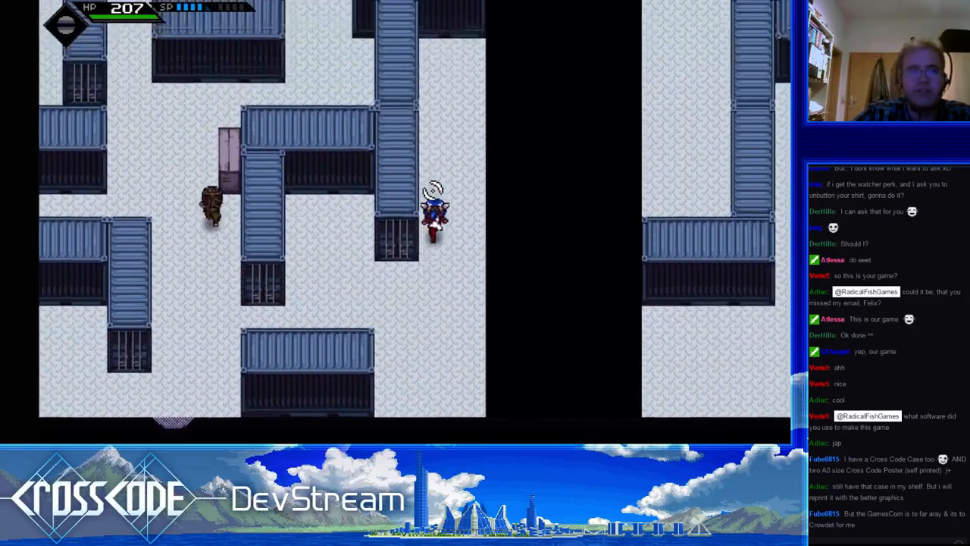
key("s")
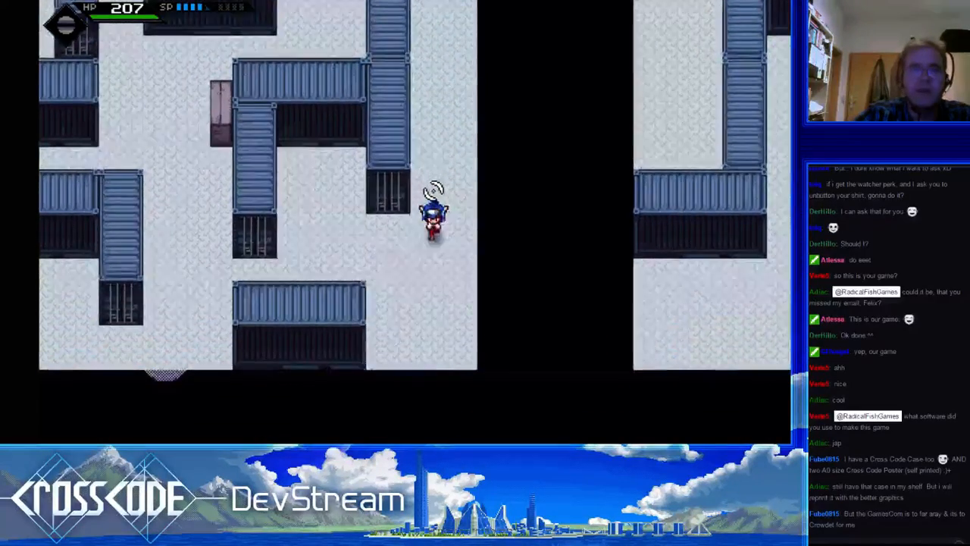
key("a")
key("w")
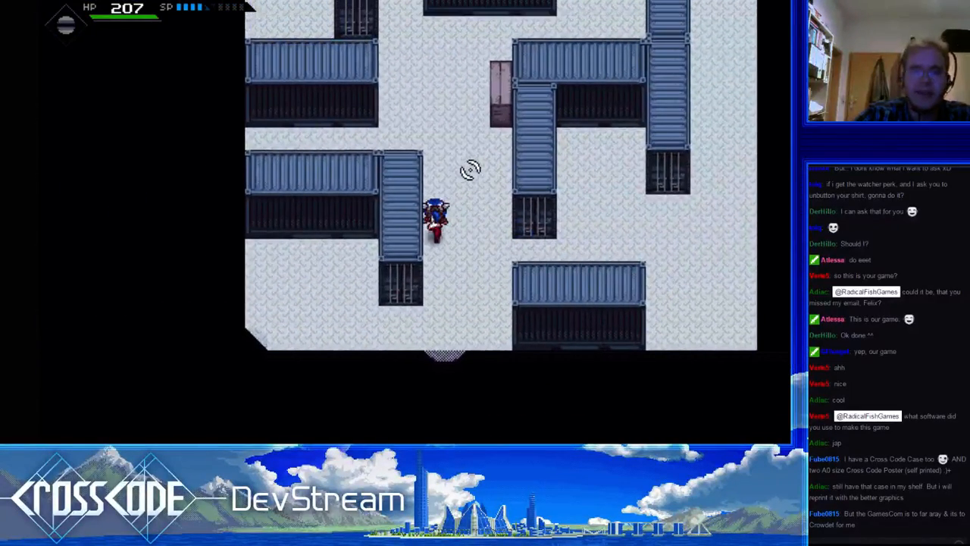
Go north onto the containers along the wall, cross east to the eastern platform's corner and stop below the locker.
key("w")
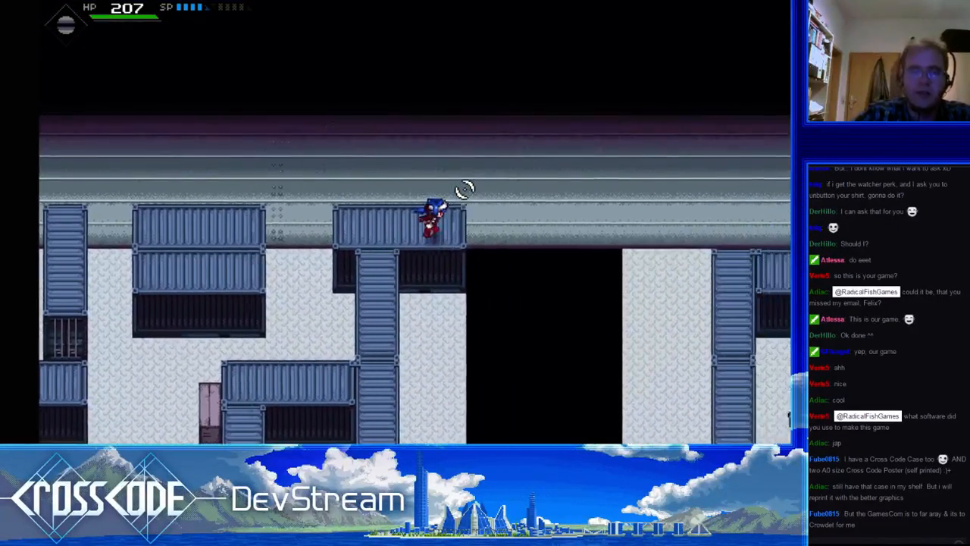
key("d")
key("s")
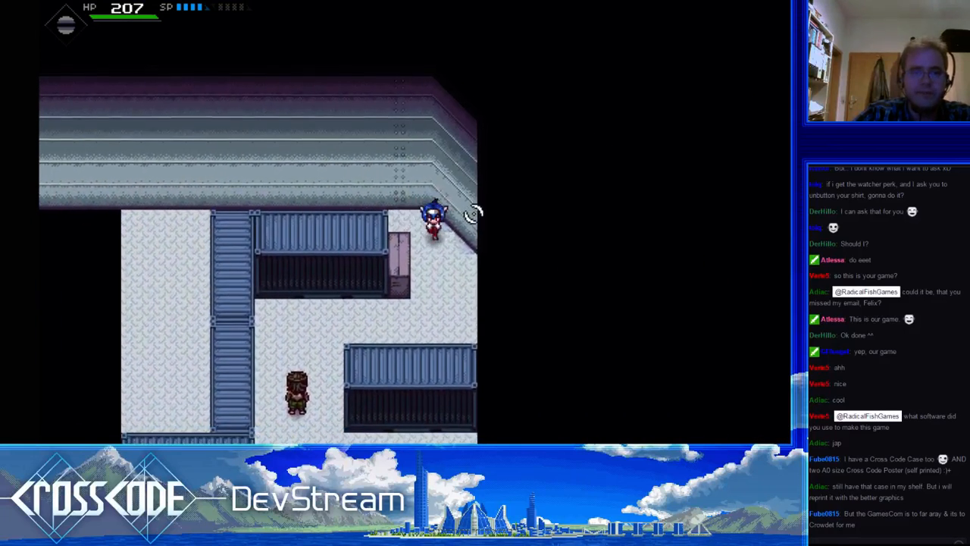
key("a")
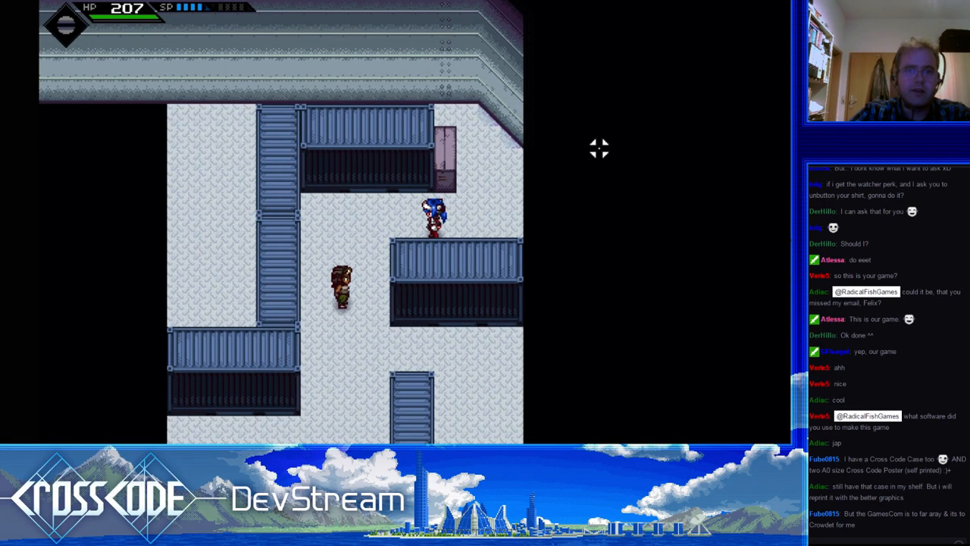
Pause the game and lower the music volume to its minimum in the options.
key("Escape")
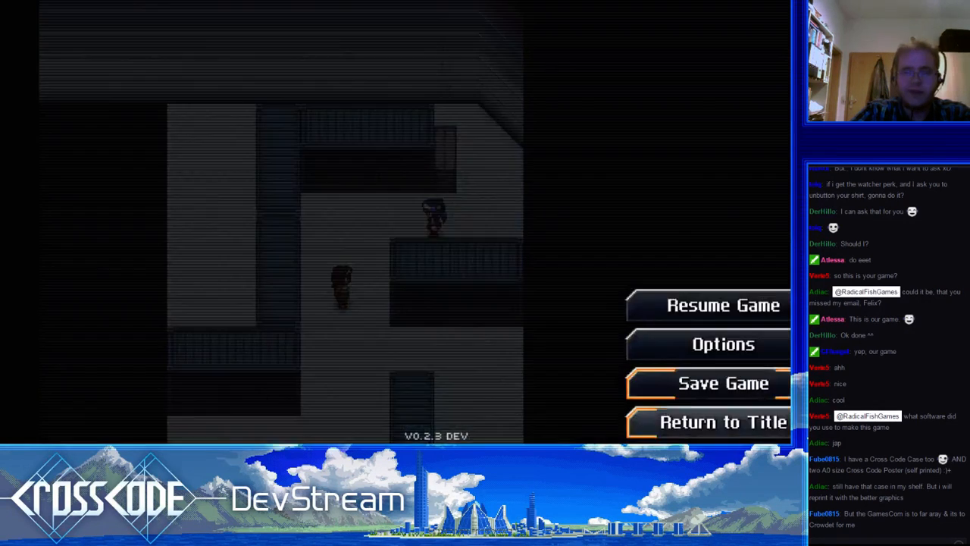
left_click(736, 342)
left_click_drag(564, 318, 361, 325)
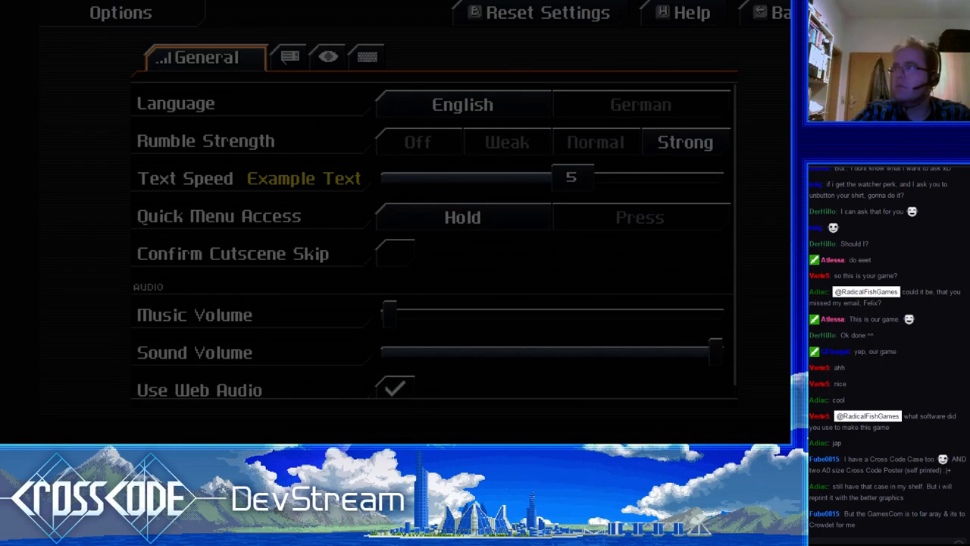
Switch to Windows Explorer, open the Drawings folder inside Gimmik and view lea-javascript.png.
key("alt+Tab")
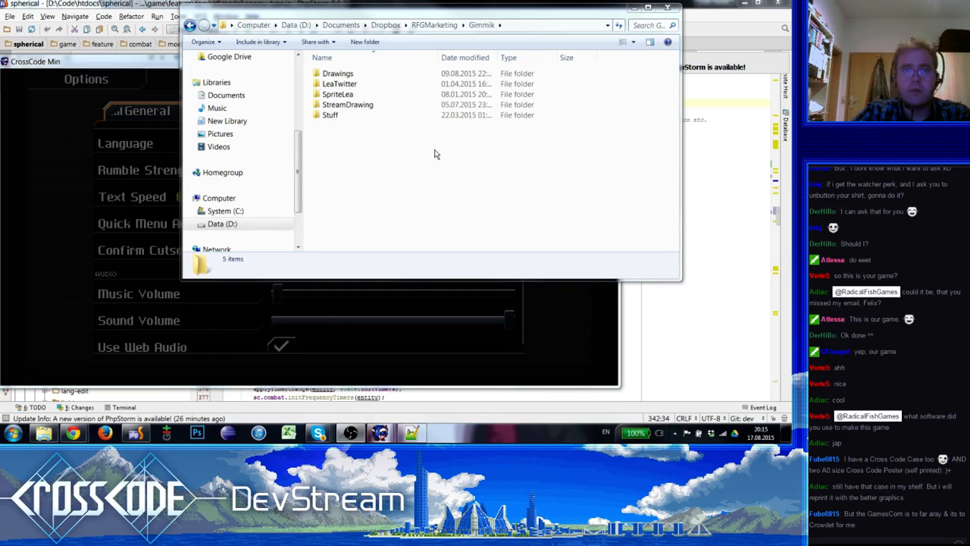
double_click(337, 73)
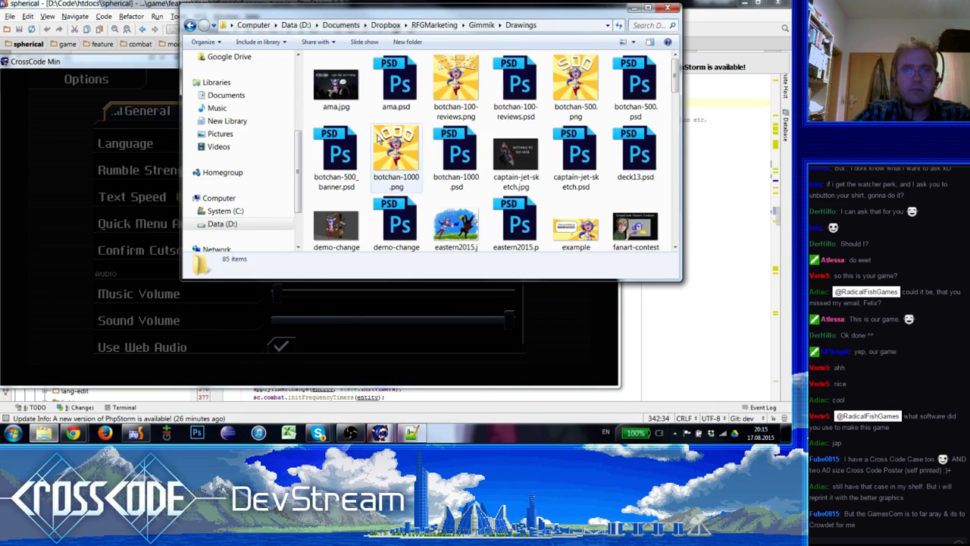
scroll(379, 135, "down", 10)
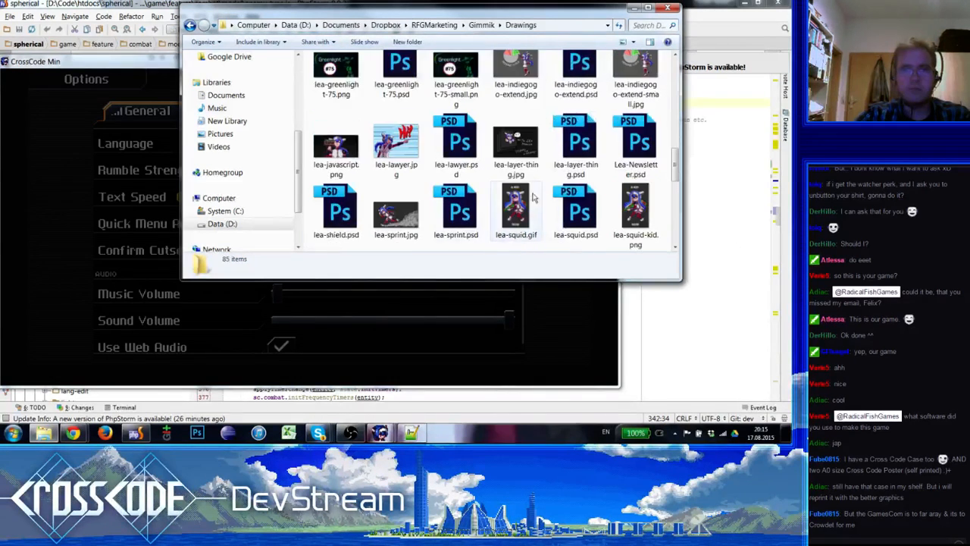
double_click(336, 151)
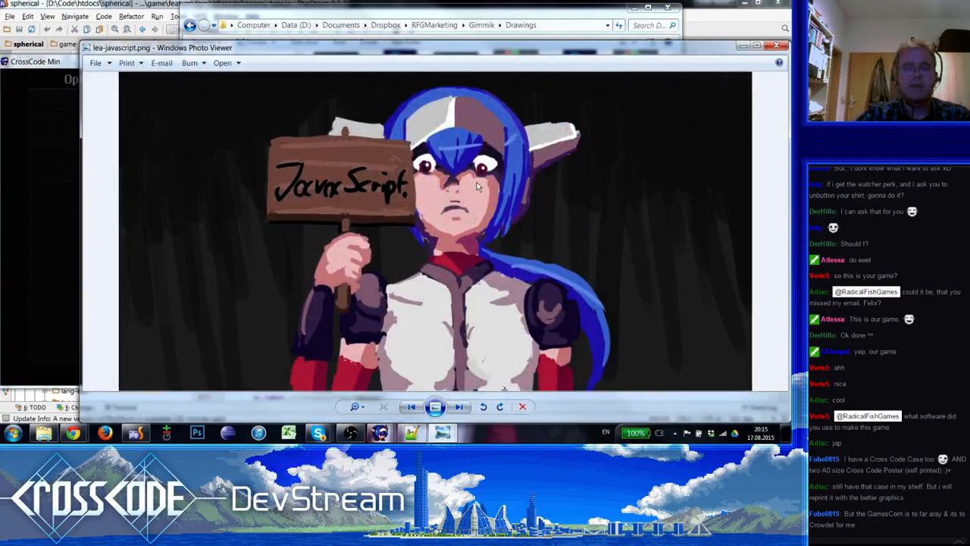
Maximize the lea-javascript.png drawing, examine it enlarged and at full view, and close the image viewer.
scroll(477, 182, "up", 2)
scroll(477, 182, "down", 2)
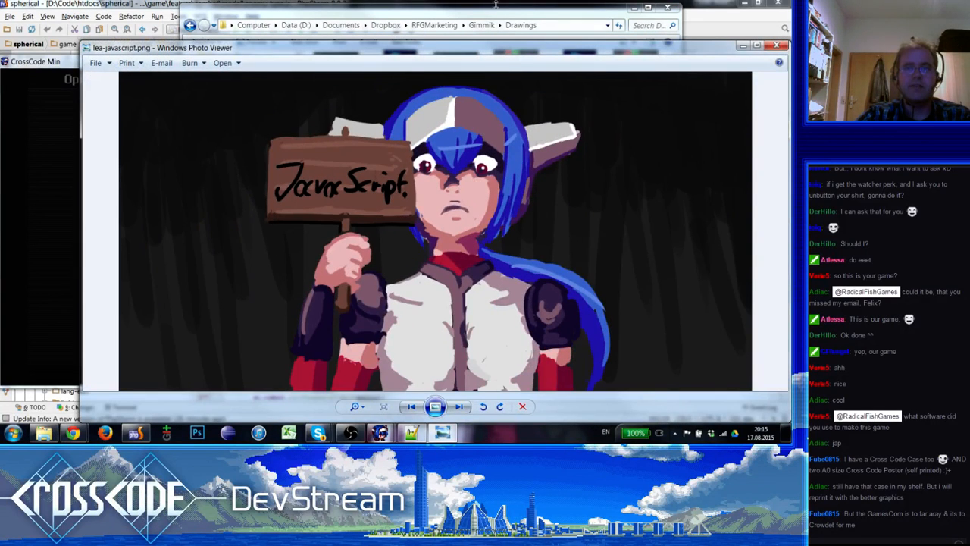
double_click(489, 48)
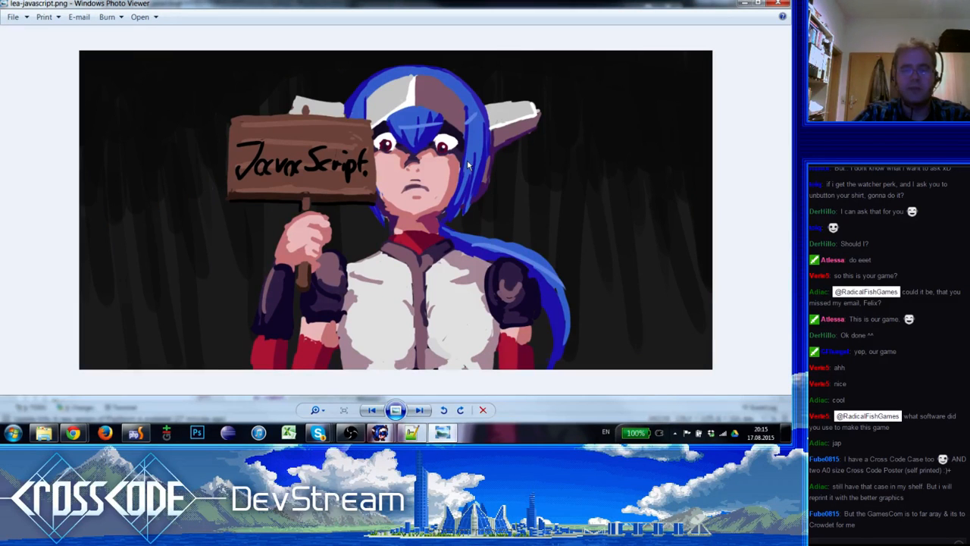
scroll(463, 169, "up", 1)
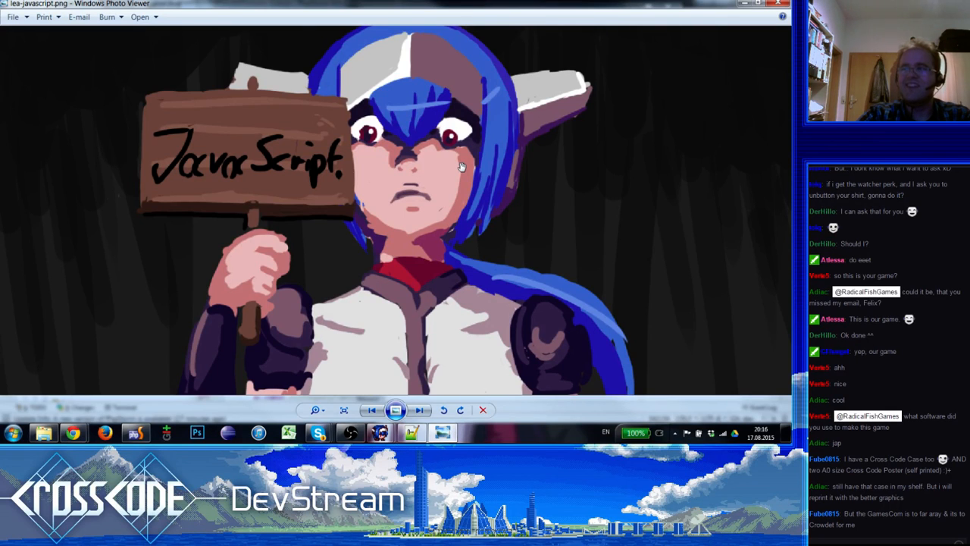
scroll(461, 165, "down", 3)
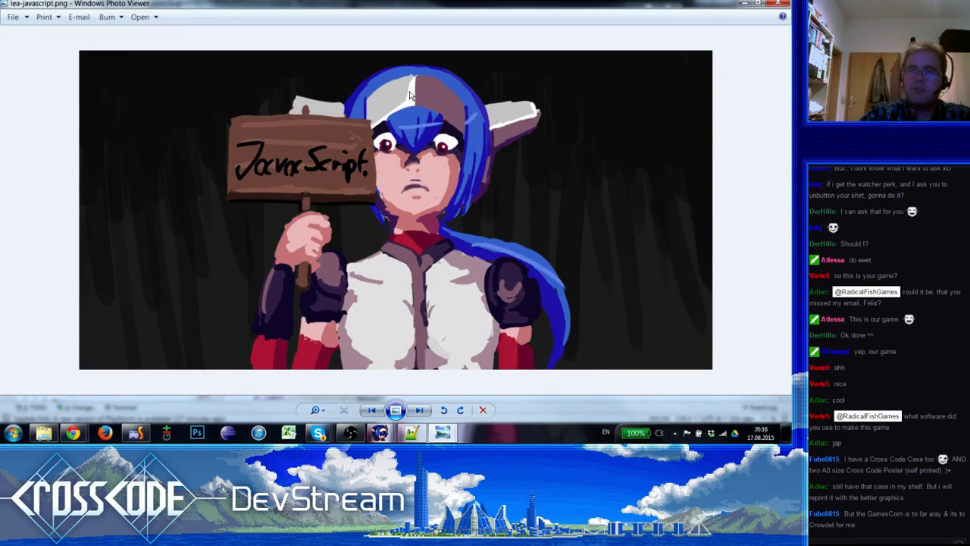
left_click(781, 5)
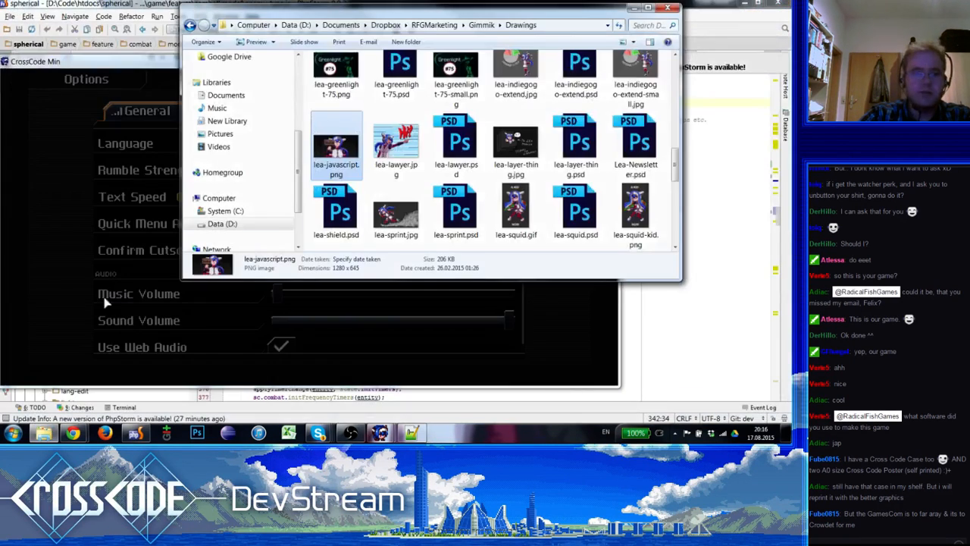
Return to the CrossCode window, choose edge-test.json as the teleport path, resume the game and teleport to that map.
left_click(91, 266)
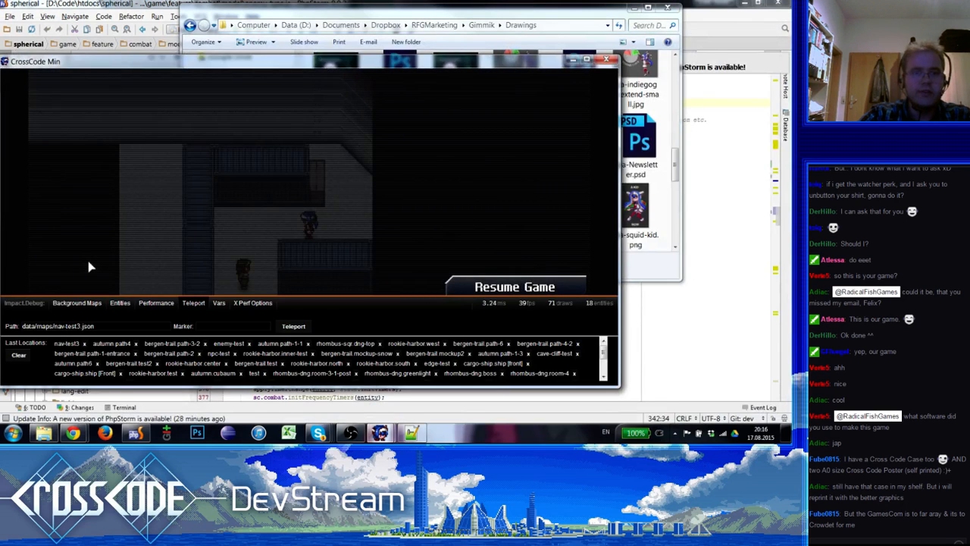
left_click(75, 326)
scroll(204, 336, "up", 3)
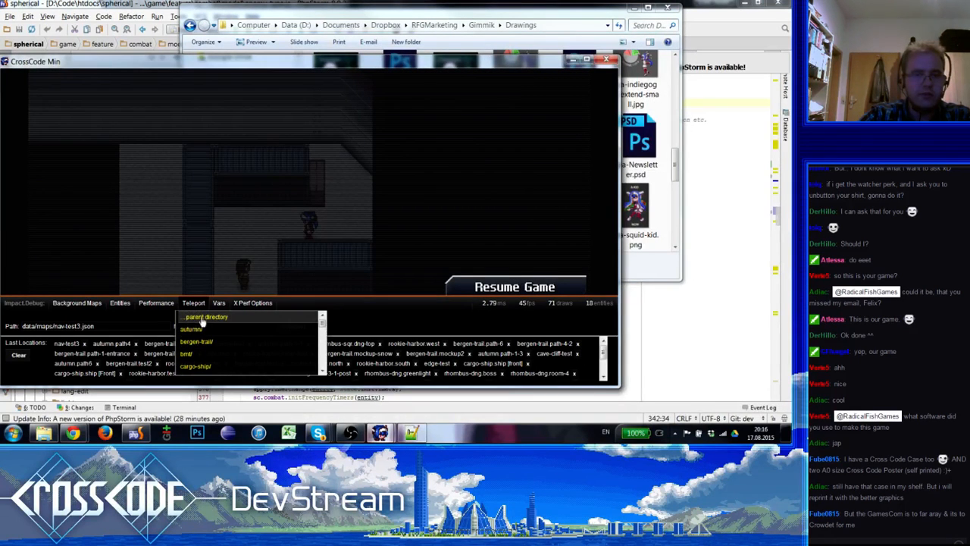
scroll(202, 333, "down", 3)
scroll(204, 349, "down", 2)
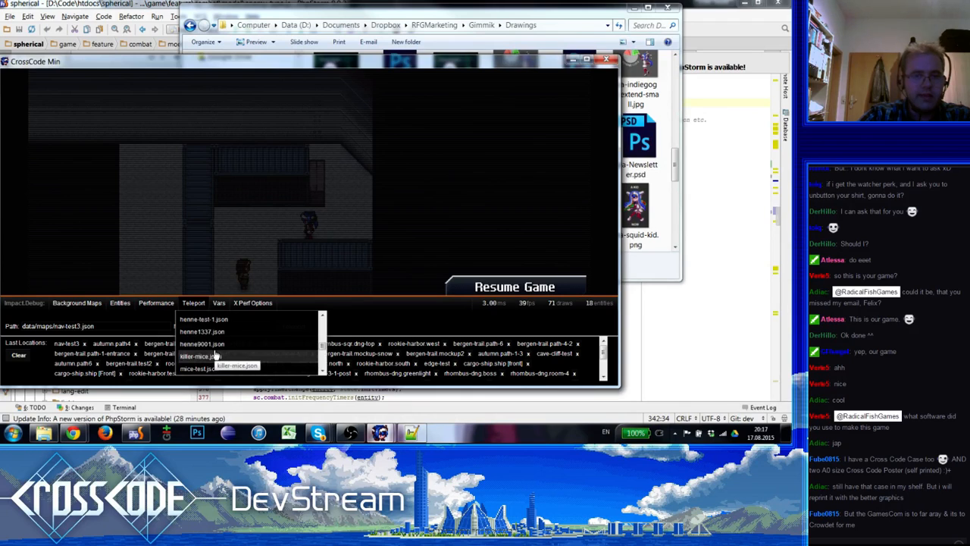
scroll(215, 353, "up", 3)
left_click(208, 348)
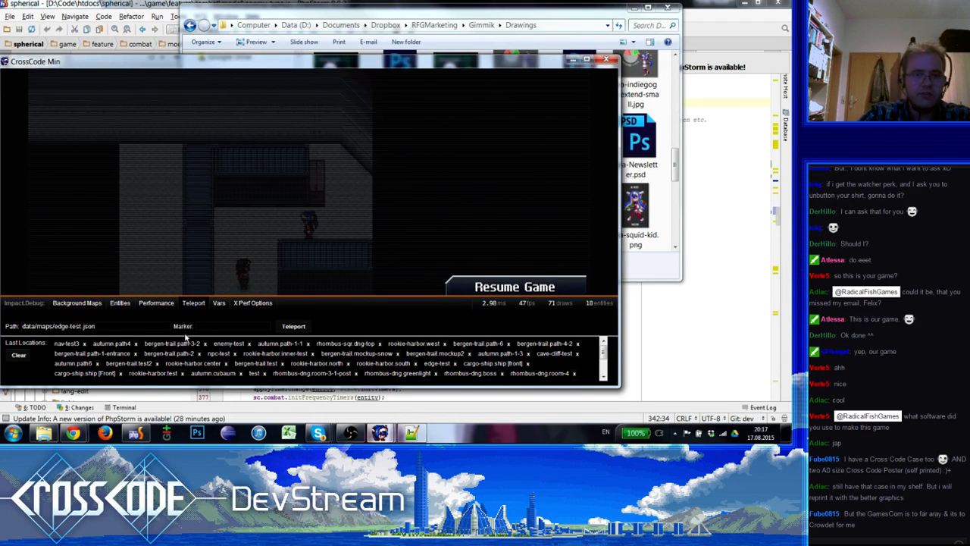
key("Escape")
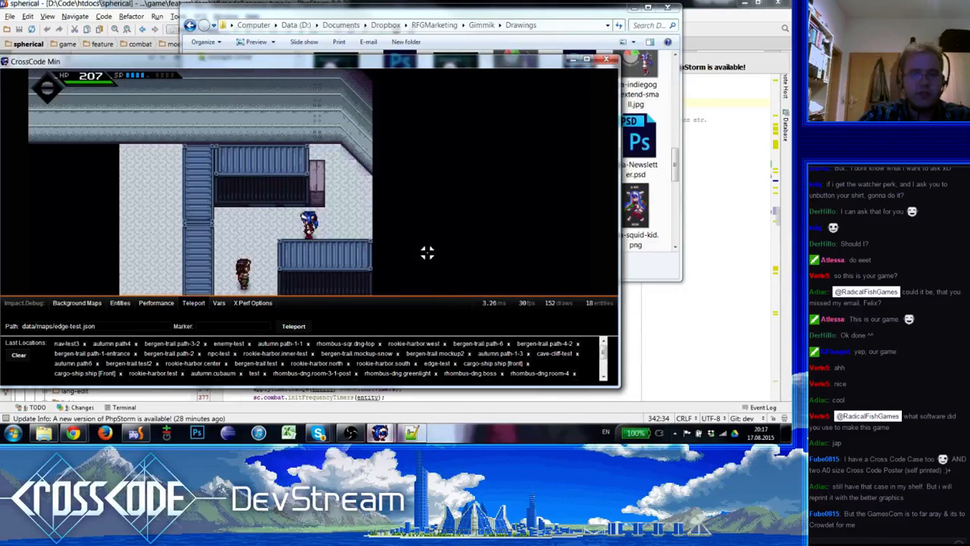
key("Escape")
key("Escape")
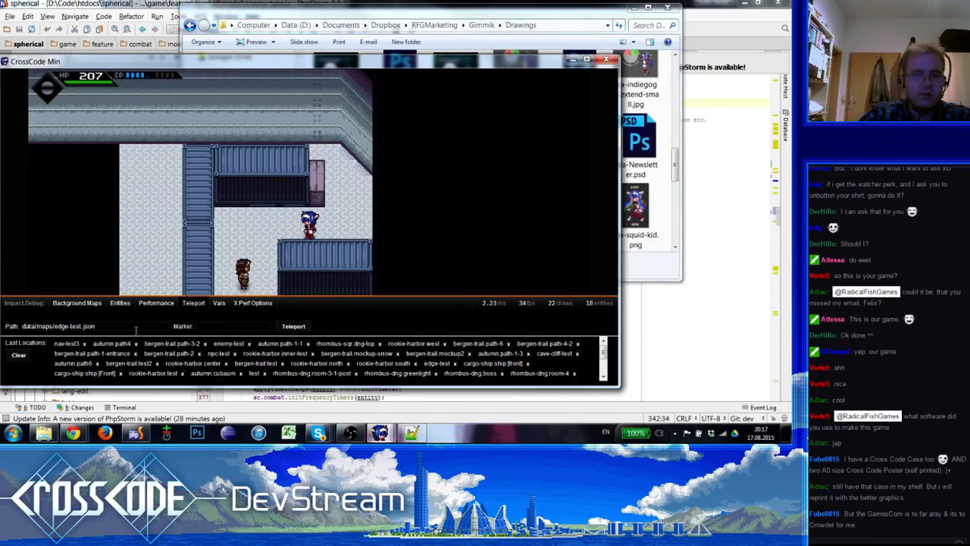
left_click(262, 327)
left_click(293, 326)
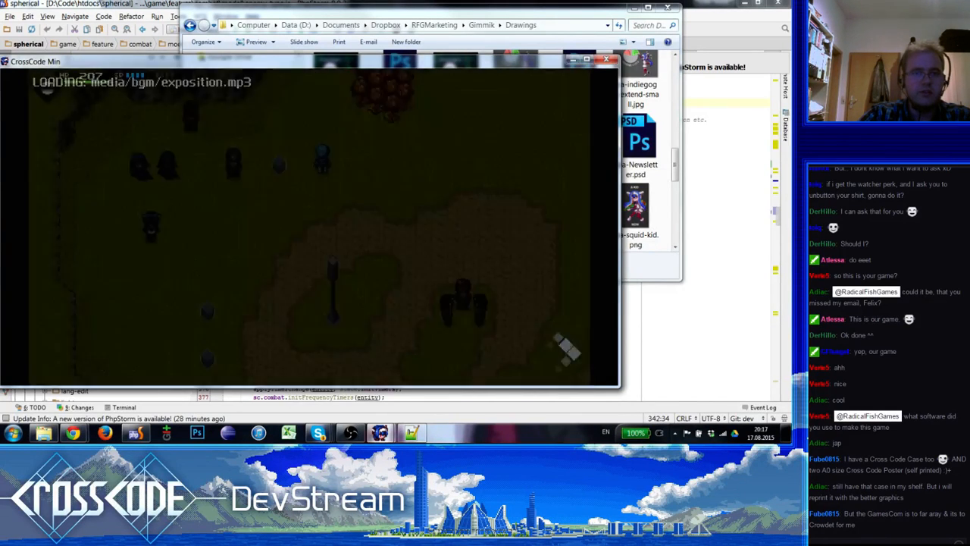
Run Lea around the meadow near the group of dark-clothed characters.
key("a")
key("w")
key("d")
key("s")
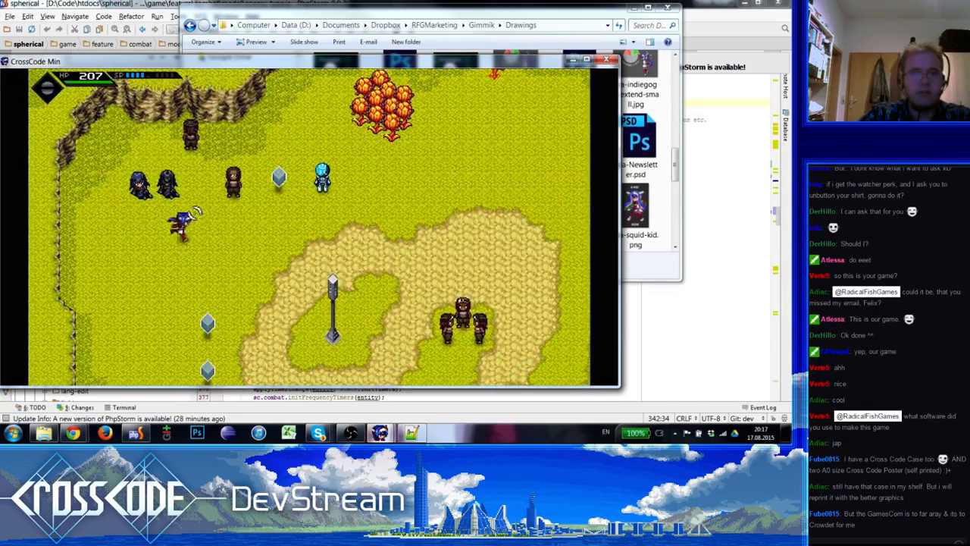
Pause into the main menu and look through the Synopsis and Map screens.
key("Escape")
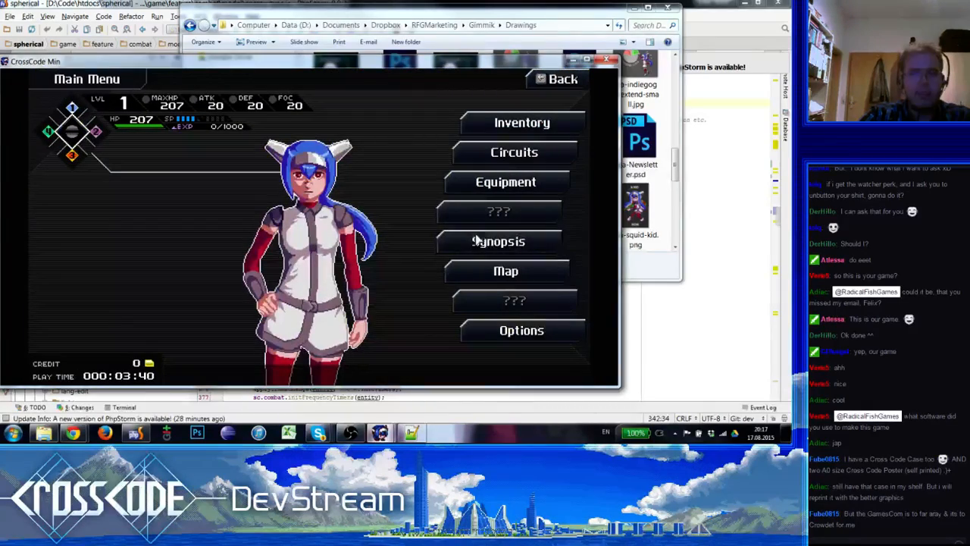
left_click(470, 265)
key("Escape")
left_click(485, 241)
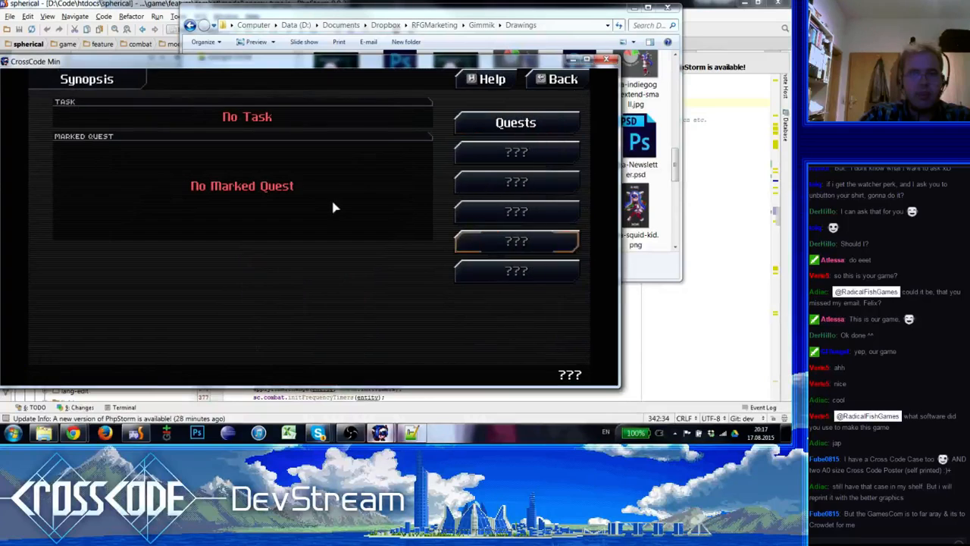
key("Escape")
left_click(500, 264)
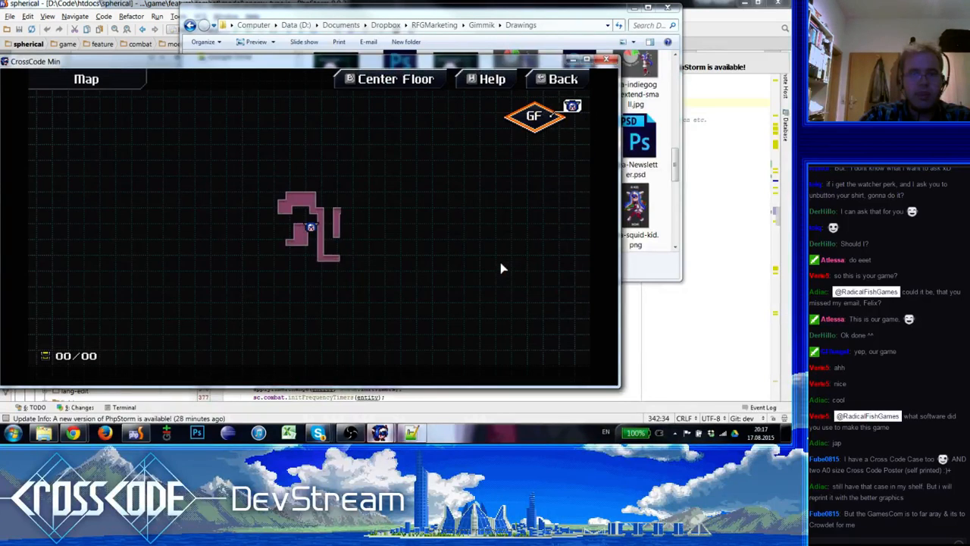
key("Escape")
Examine the All and Active quest lists through the Synopsis, and return to the game.
left_click(496, 242)
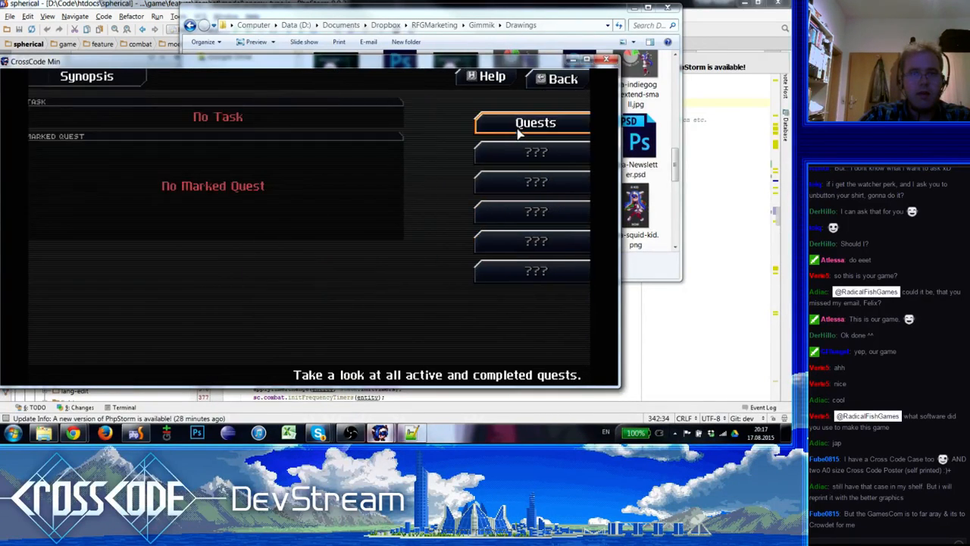
left_click(519, 125)
left_click(459, 112)
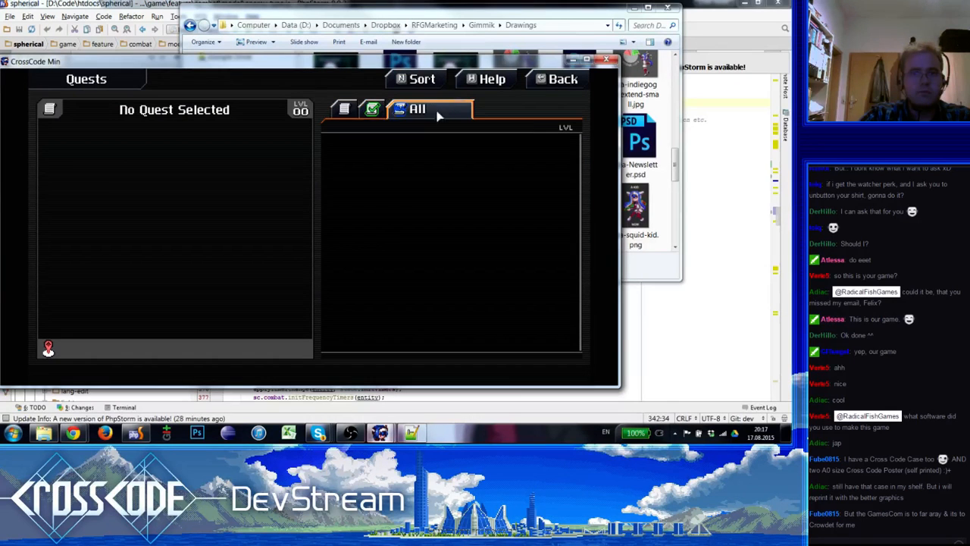
left_click(347, 110)
key("Escape")
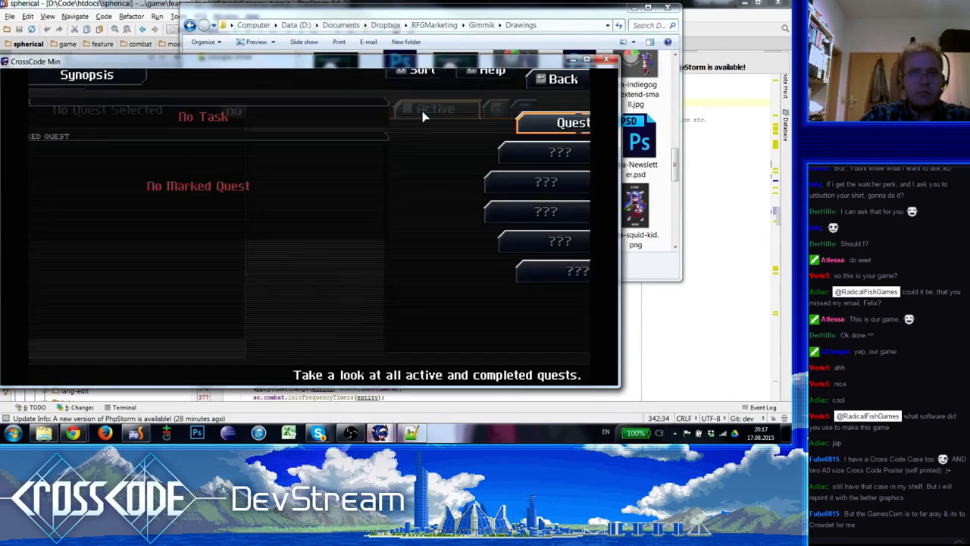
left_click(483, 126)
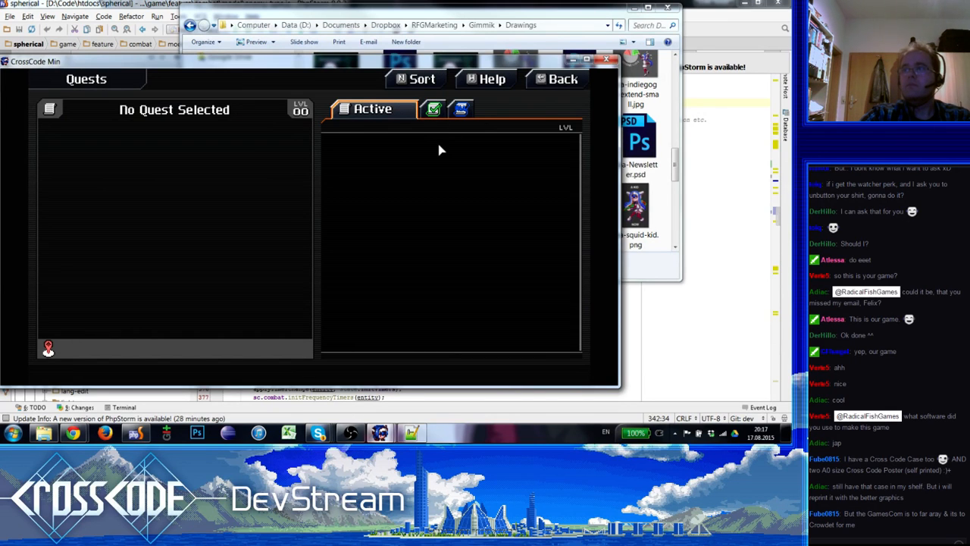
key("Escape")
key("Escape")
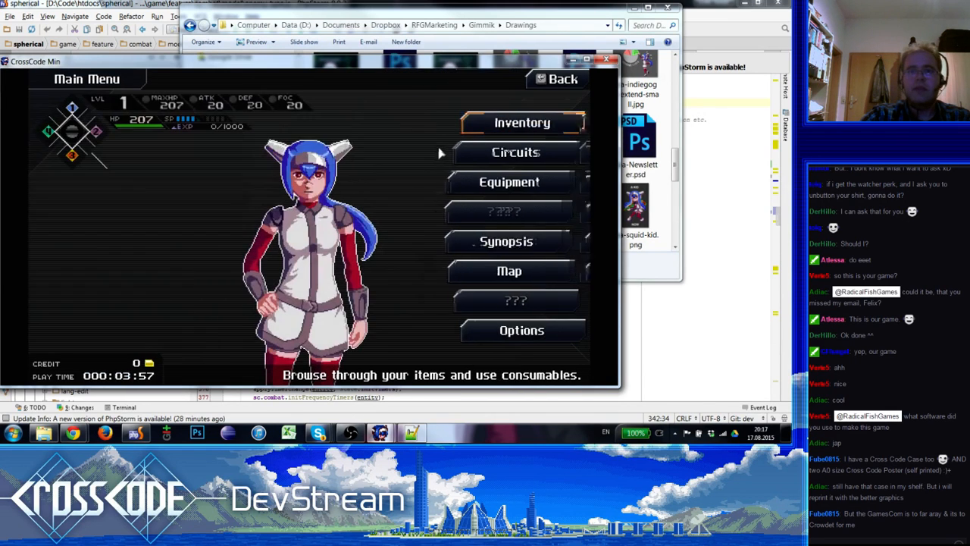
key("Escape")
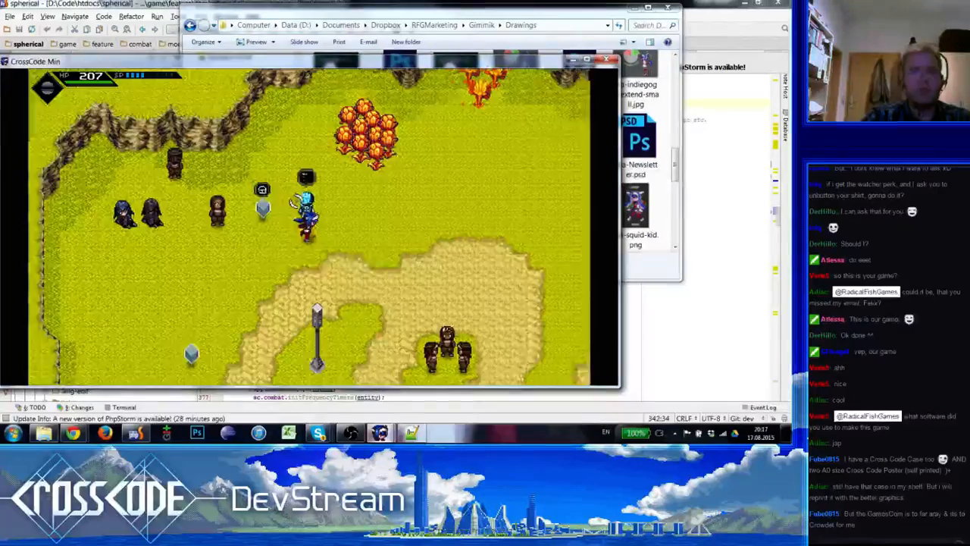
Talk to the dreadlocked character beside the grey crystal and accept the quest The Unknown Warrior.
left_click(242, 206)
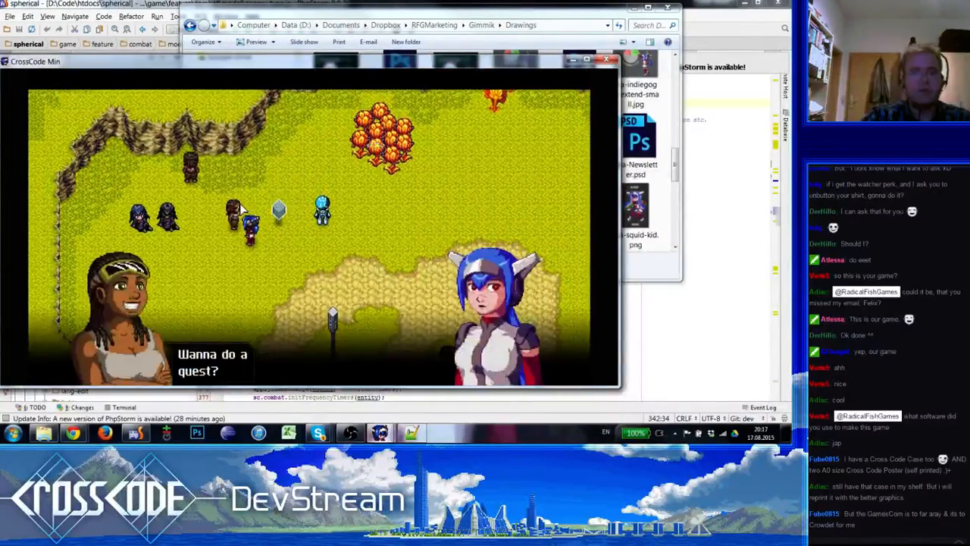
left_click(241, 206)
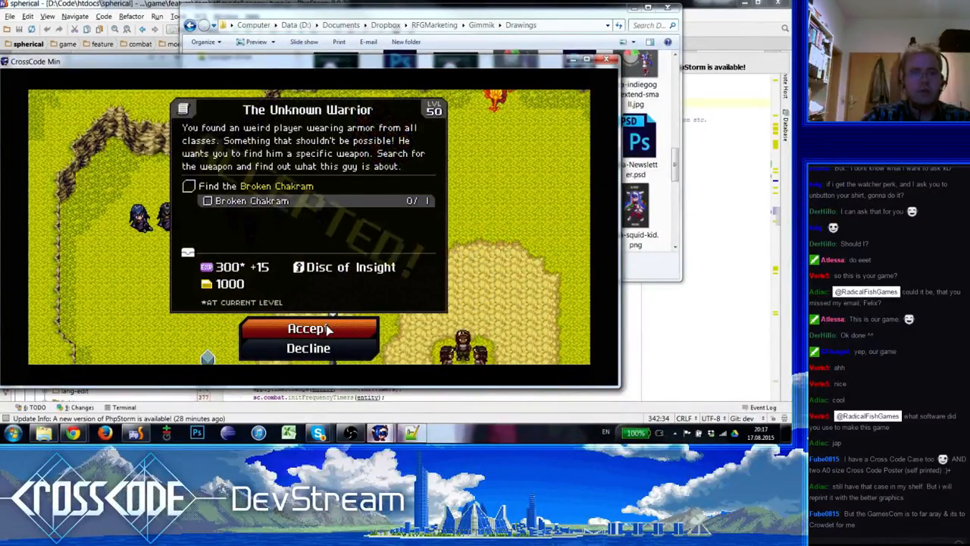
left_click(328, 328)
left_click(326, 276)
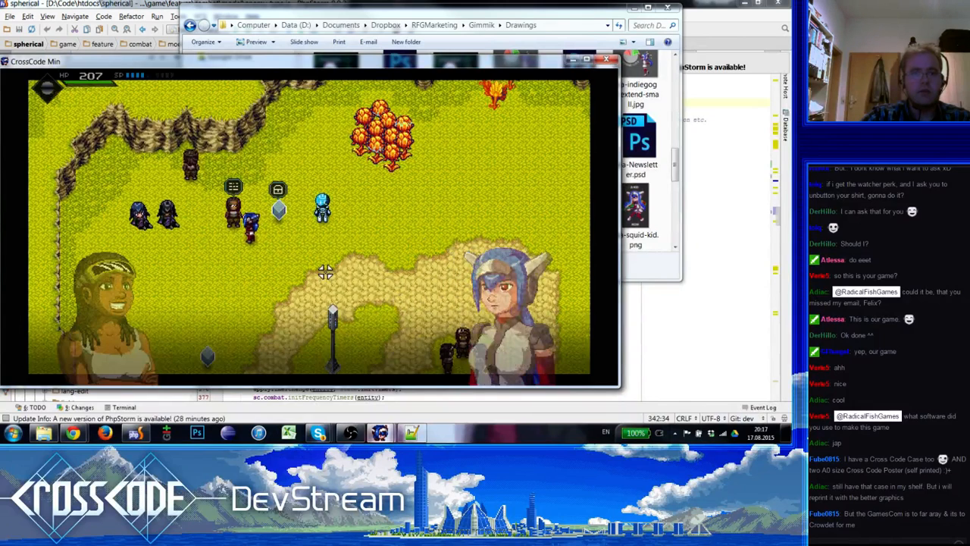
Examine the full details of The Unknown Warrior among the active quests, and leave the menus back to the game.
key("Escape")
left_click(499, 271)
key("Escape")
left_click(492, 242)
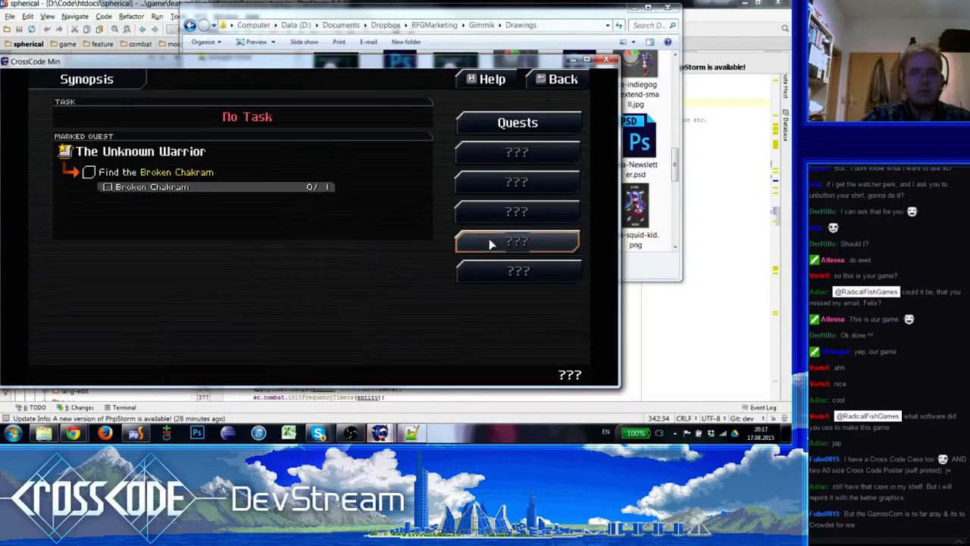
left_click(518, 122)
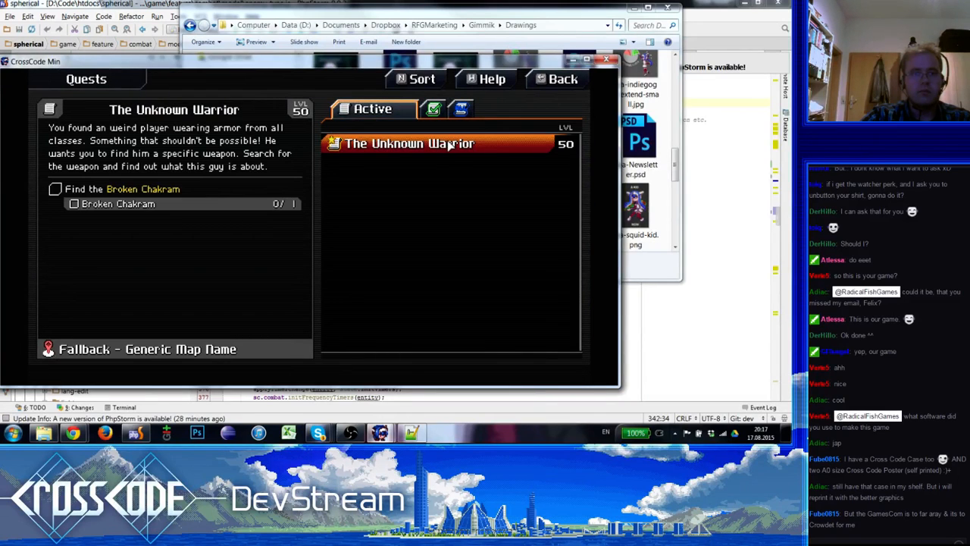
left_click(448, 144)
key("Escape")
left_click(449, 144)
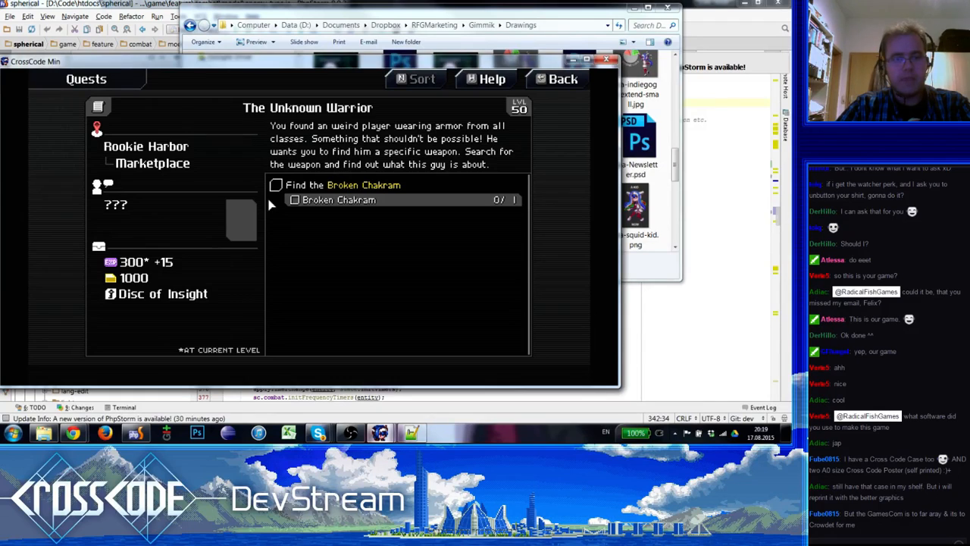
key("Escape")
key("Escape")
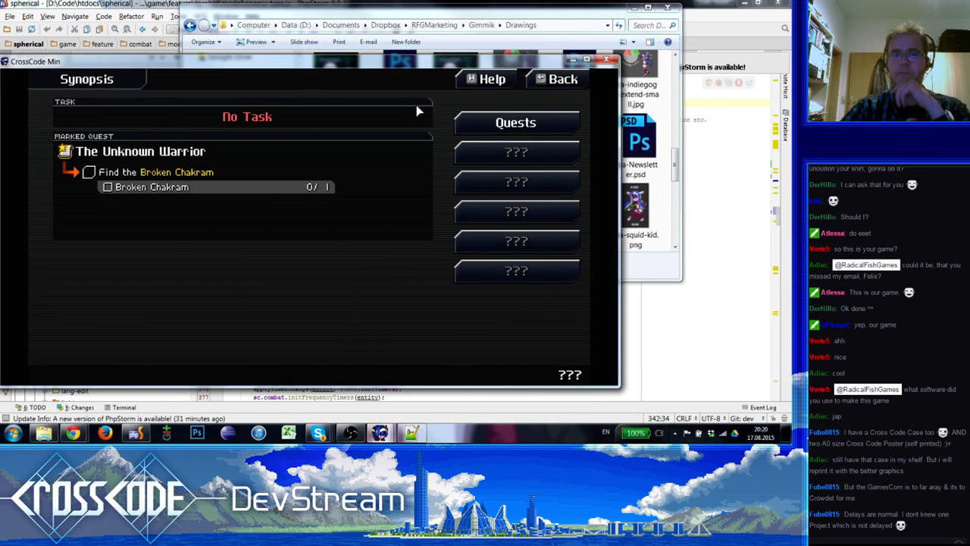
key("Escape")
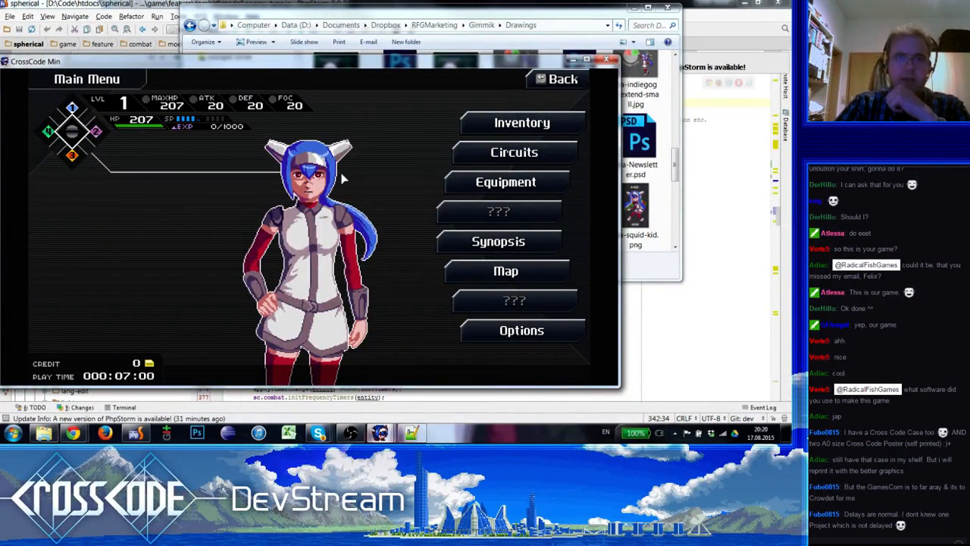
key("Escape")
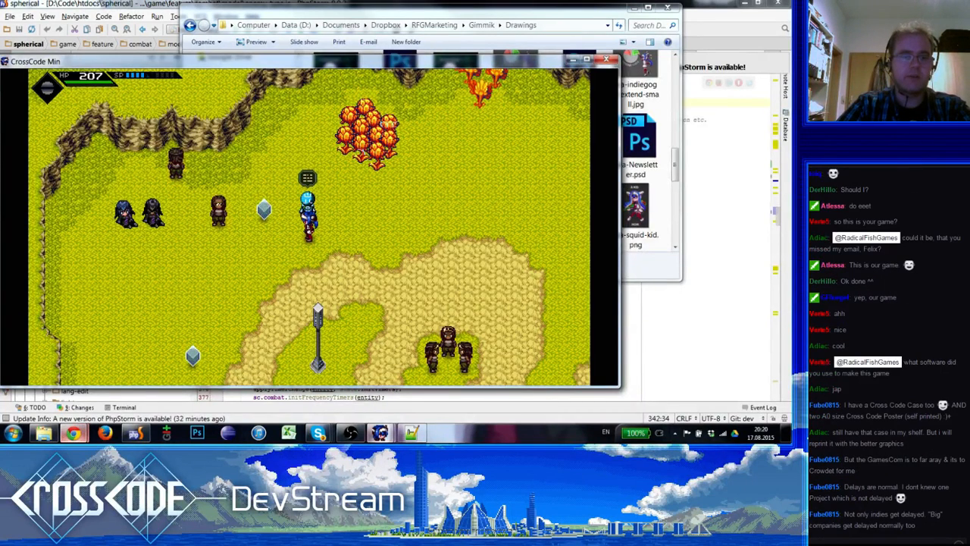
left_click(74, 433)
type("www.radicalfishgames.co m")
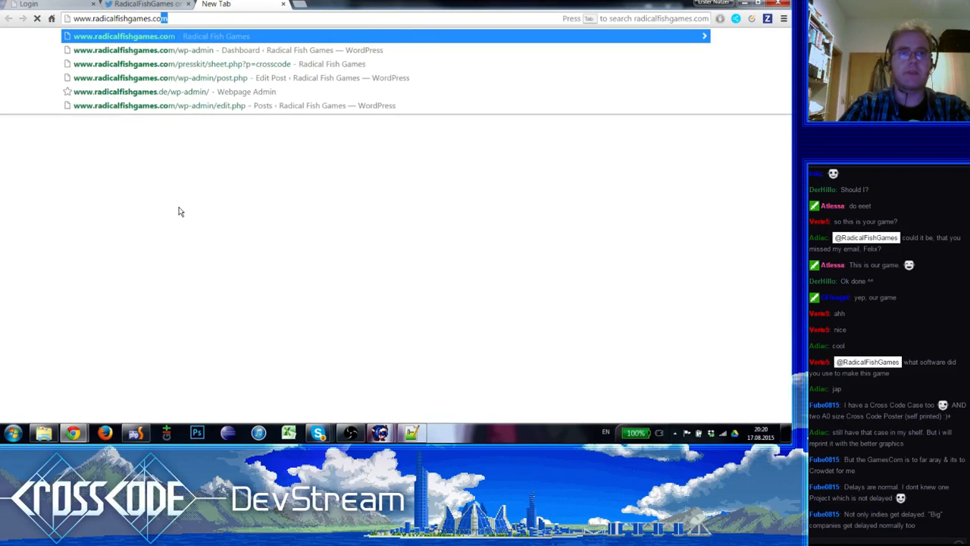
key("Return")
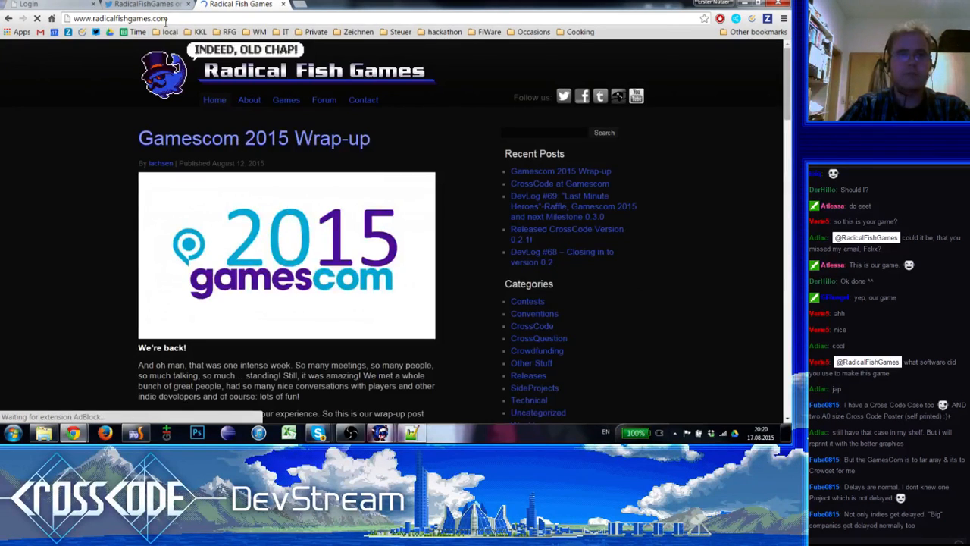
left_click(176, 22)
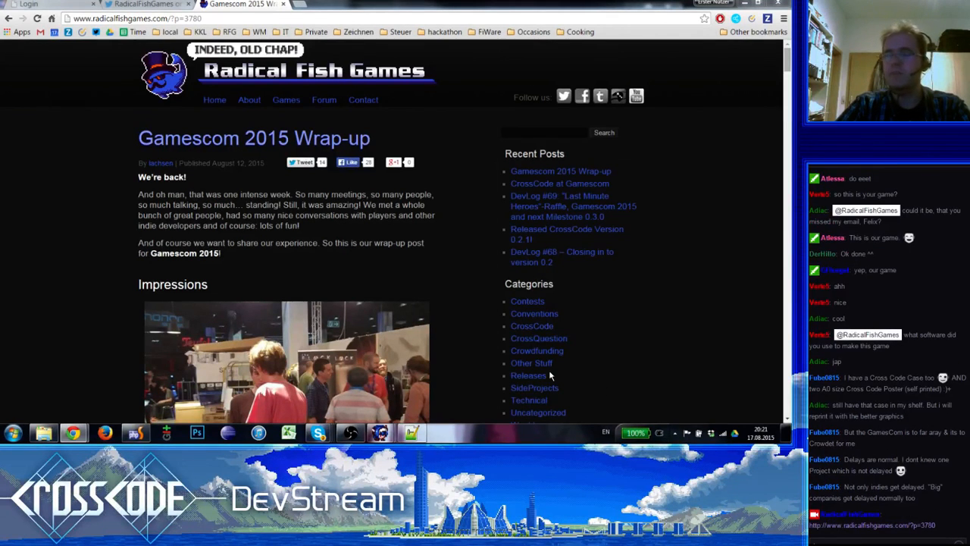
scroll(383, 302, "down", 5)
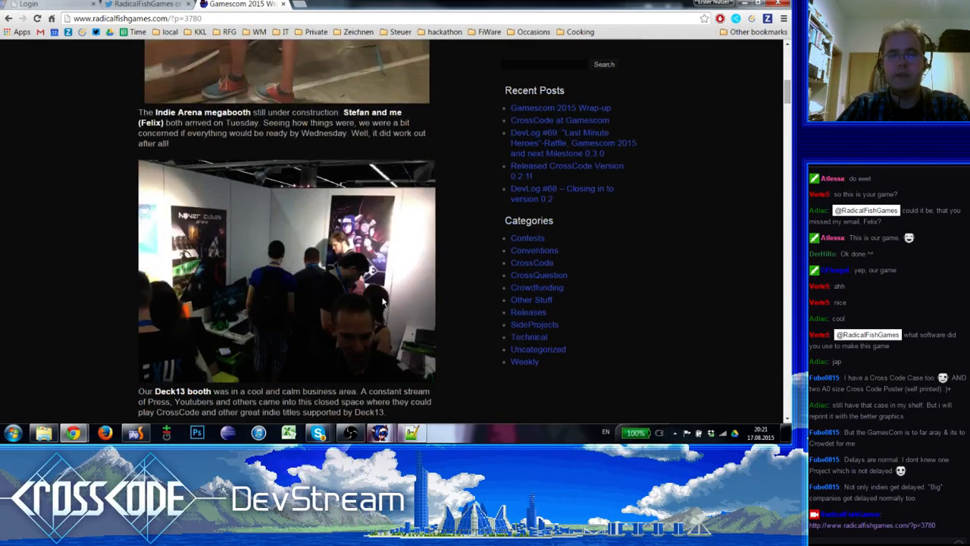
Examine the photos in the Impressions section of the Gamescom 2015 Wrap-up post, from the Indie Arena booth to the team picture.
scroll(383, 301, "down", 8)
scroll(383, 302, "up", 11)
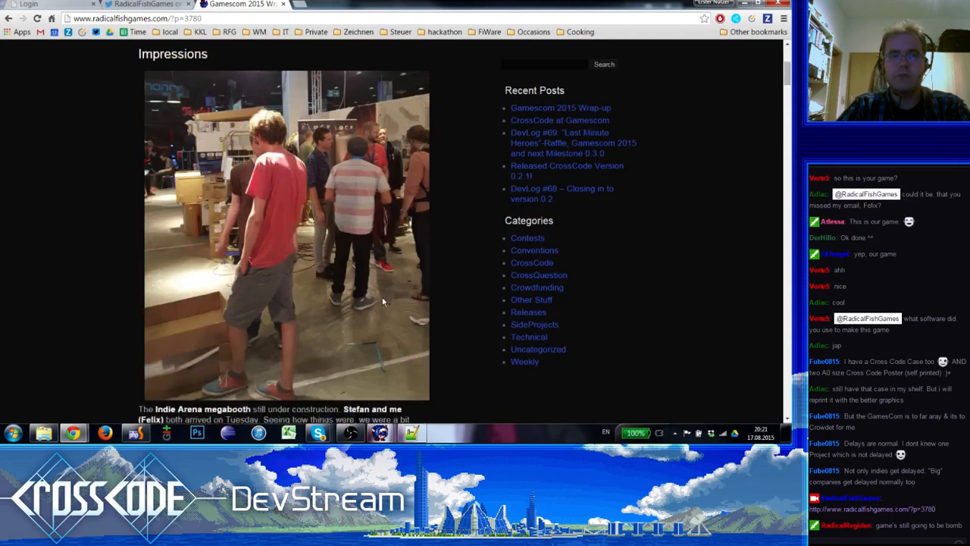
scroll(382, 297, "down", 15)
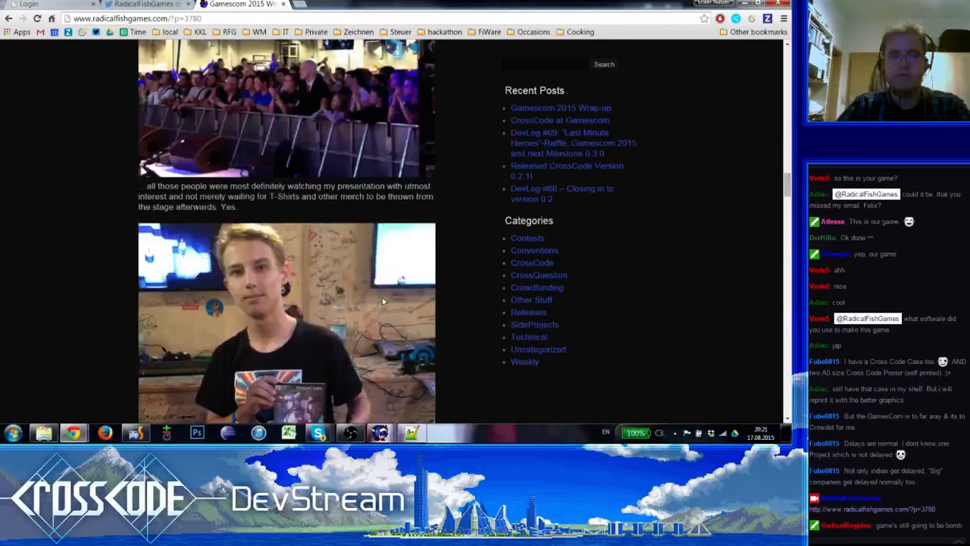
scroll(476, 321, "up", 15)
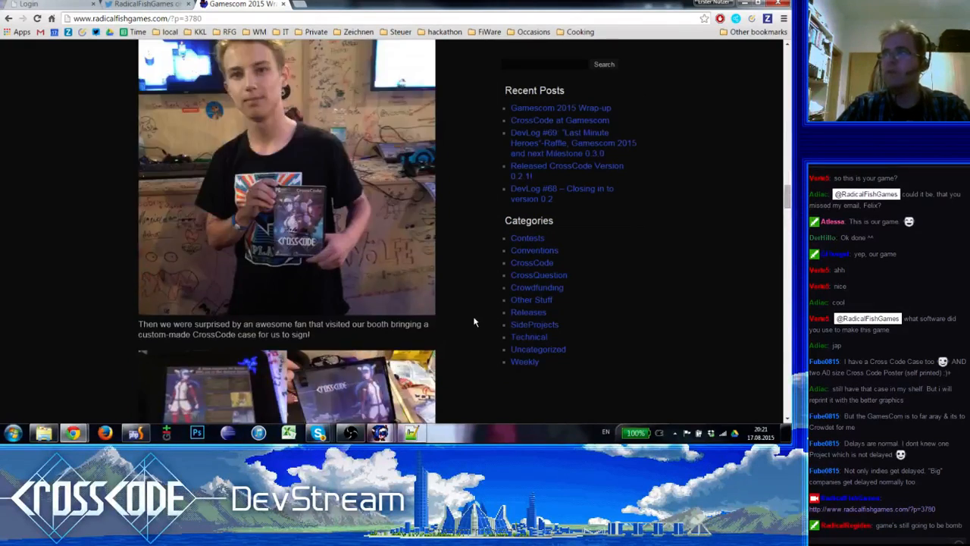
scroll(470, 333, "down", 12)
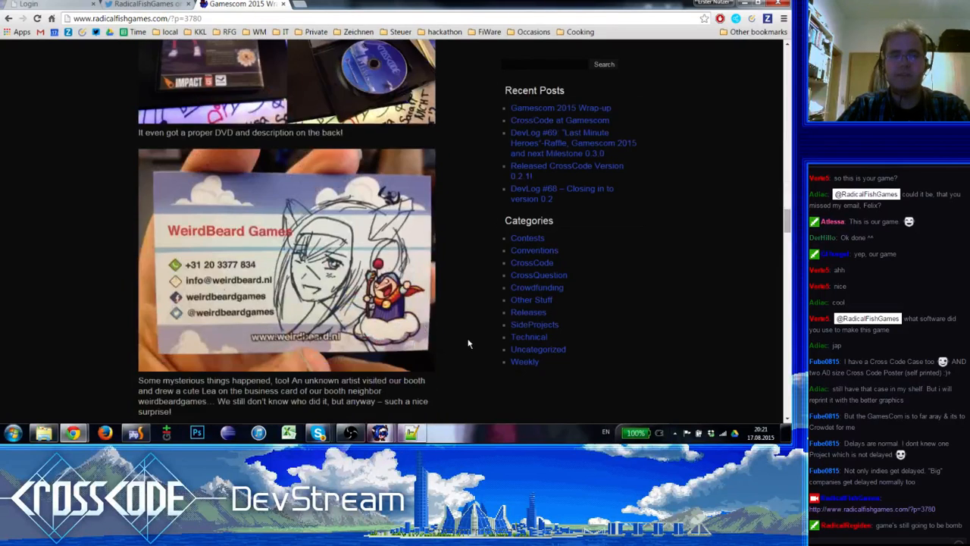
scroll(468, 341, "up", 4)
scroll(468, 343, "up", 3)
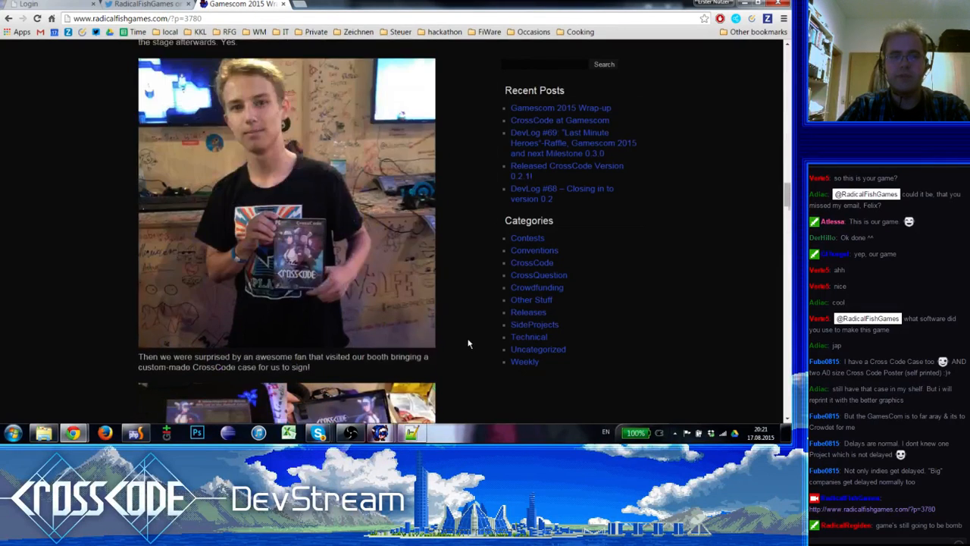
scroll(468, 343, "down", 4)
scroll(467, 343, "down", 5)
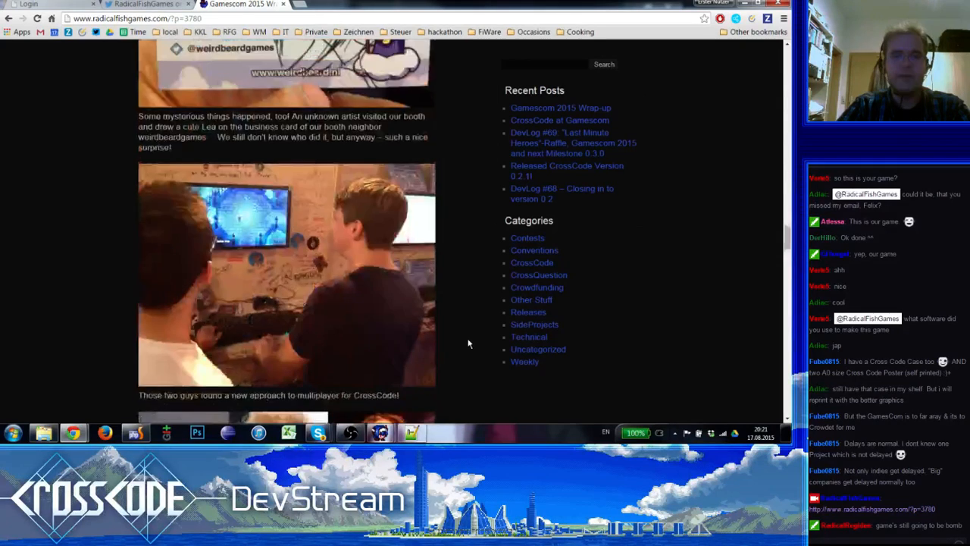
scroll(467, 345, "up", 4)
scroll(464, 353, "down", 4)
scroll(461, 356, "down", 8)
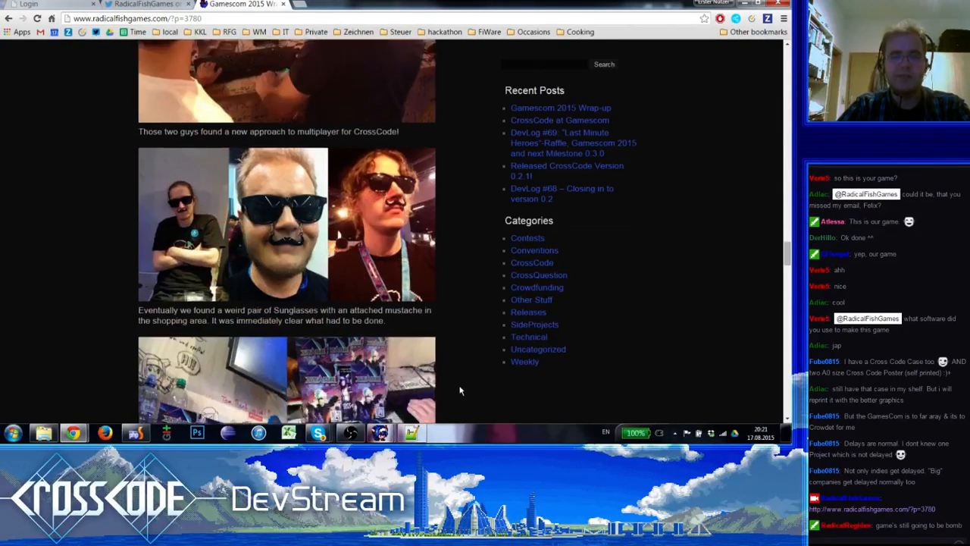
scroll(466, 297, "down", 4)
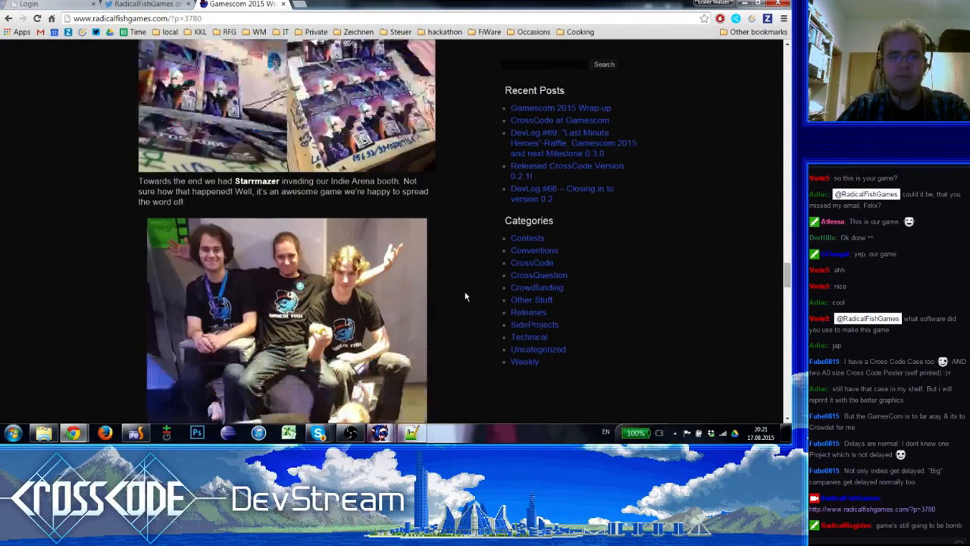
scroll(465, 296, "down", 4)
scroll(466, 296, "up", 5)
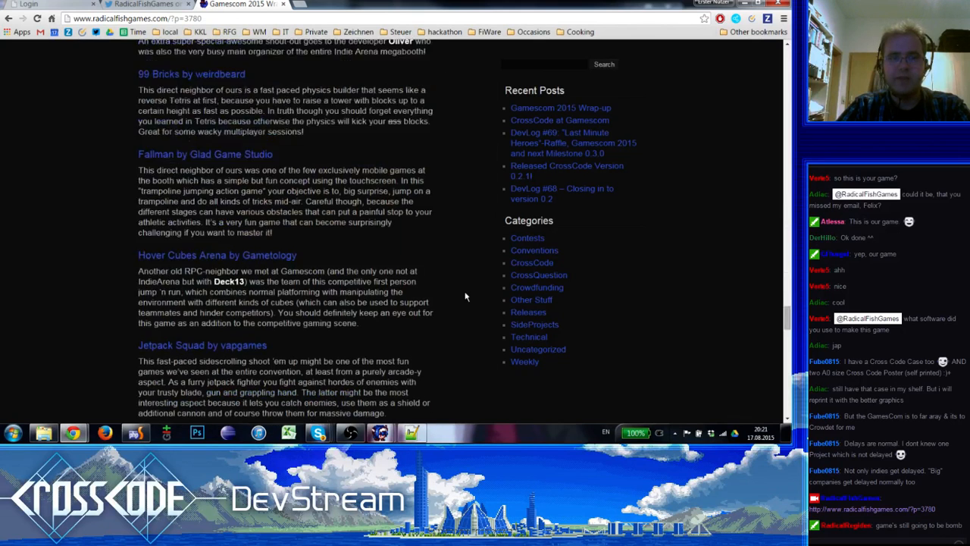
scroll(465, 296, "up", 1)
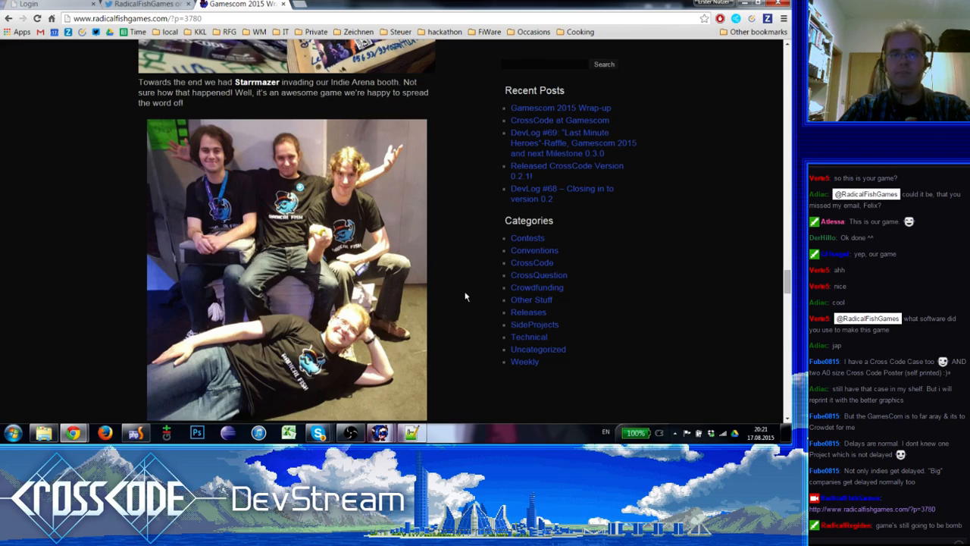
Skim the Shoutouts section of the post, from Sky Arena to Super Snow Fight, and return to its beginning.
scroll(437, 269, "down", 5)
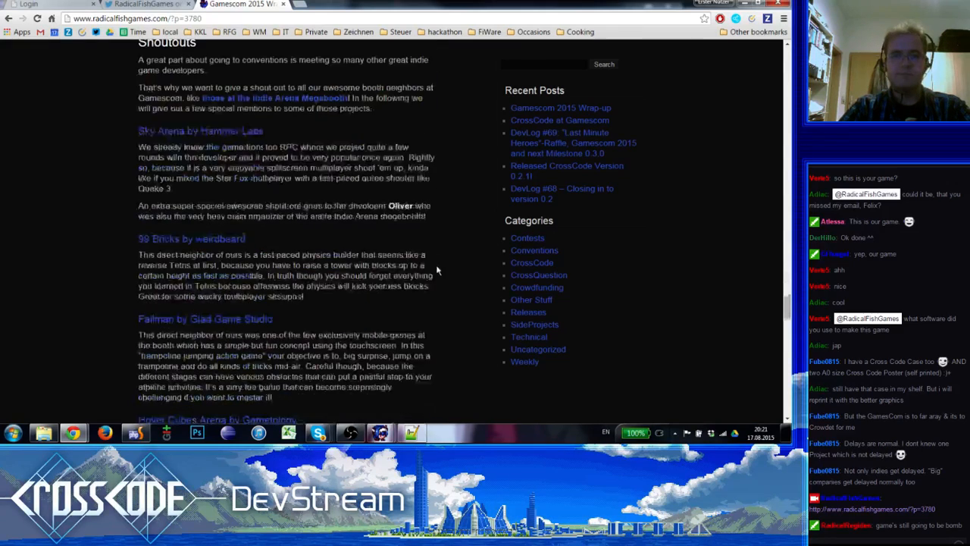
scroll(222, 275, "down", 5)
scroll(223, 275, "down", 5)
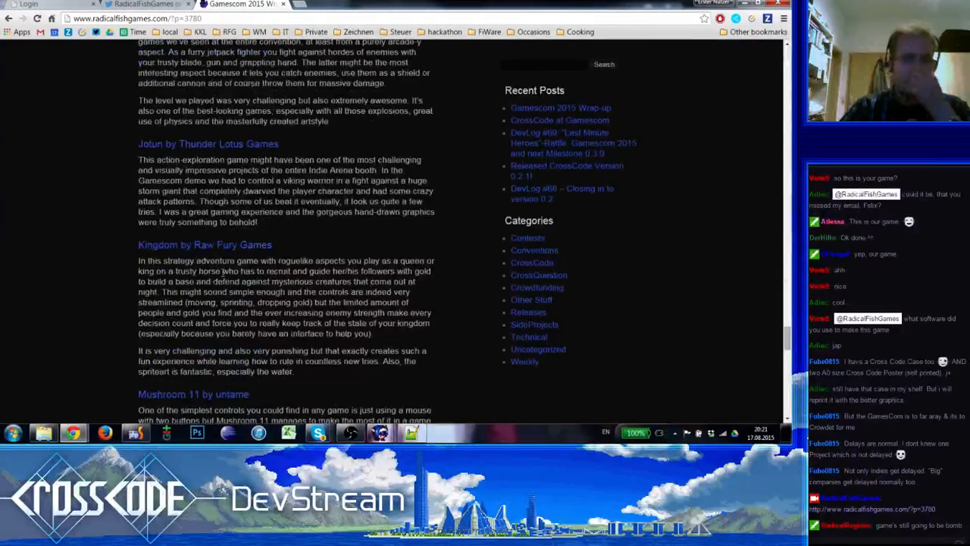
scroll(223, 271, "down", 6)
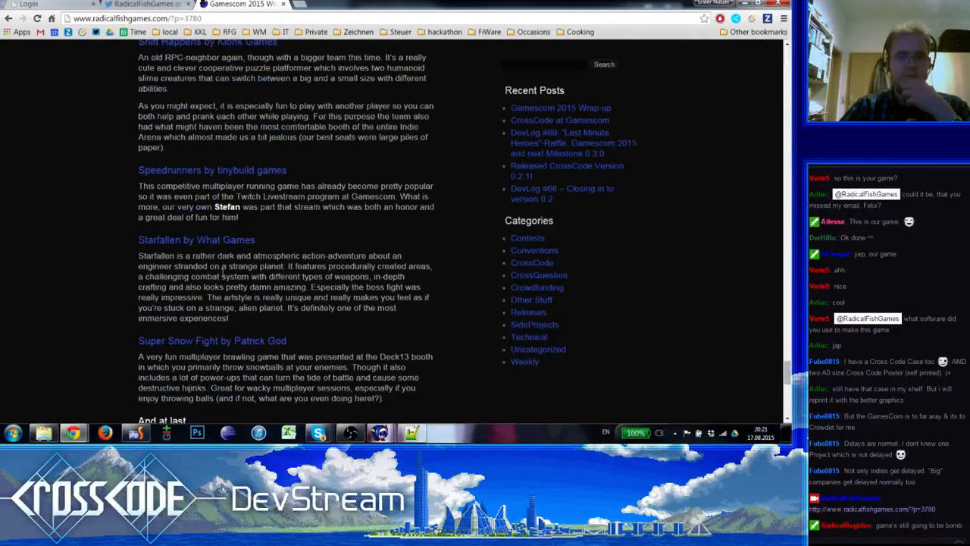
scroll(221, 271, "down", 2)
scroll(221, 271, "up", 7)
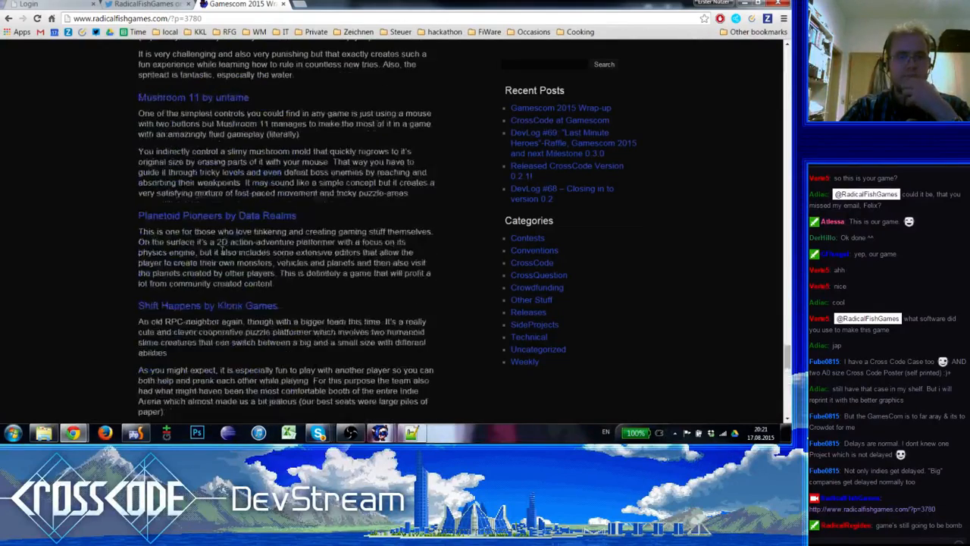
scroll(223, 251, "up", 3)
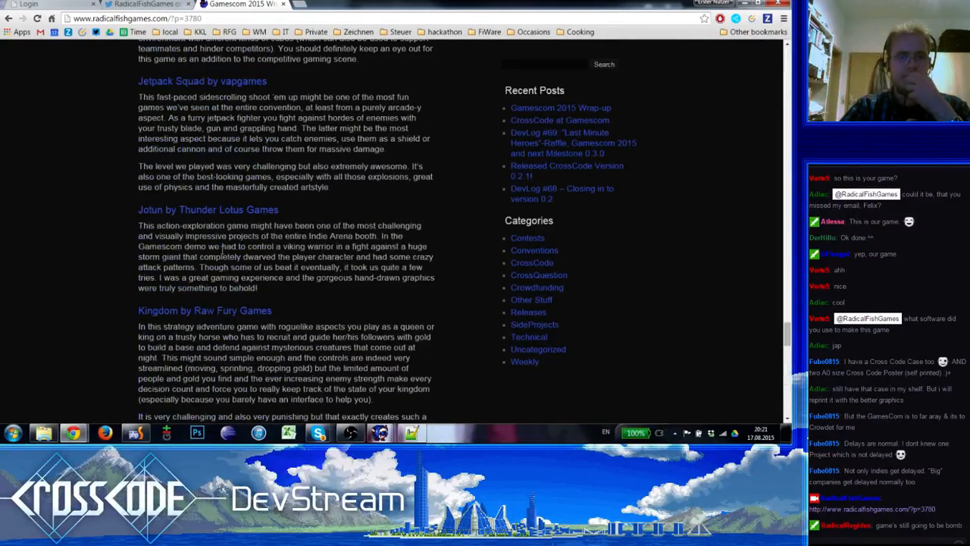
scroll(222, 251, "up", 11)
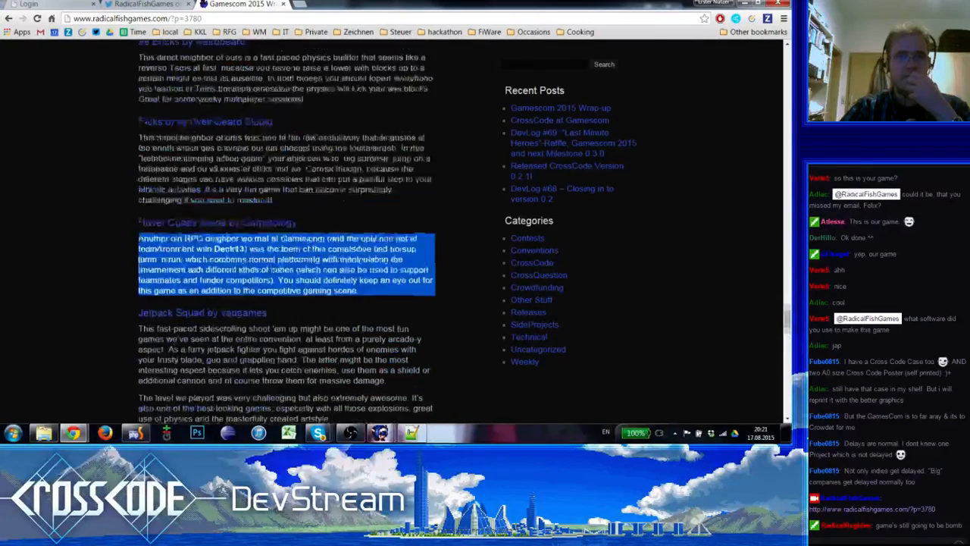
scroll(293, 244, "up", 1)
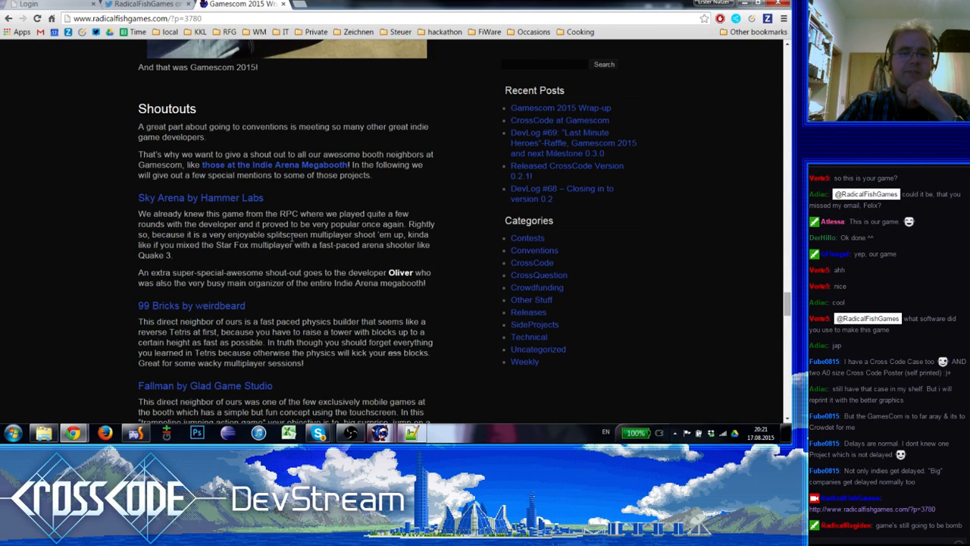
Read through the game shoutouts to the closing thanks, highlighting paragraphs such as those on Jetpack Squad, Kingdom, Mushroom 11, Shift Happens and Starfallen.
scroll(292, 240, "down", 4)
scroll(292, 241, "down", 3)
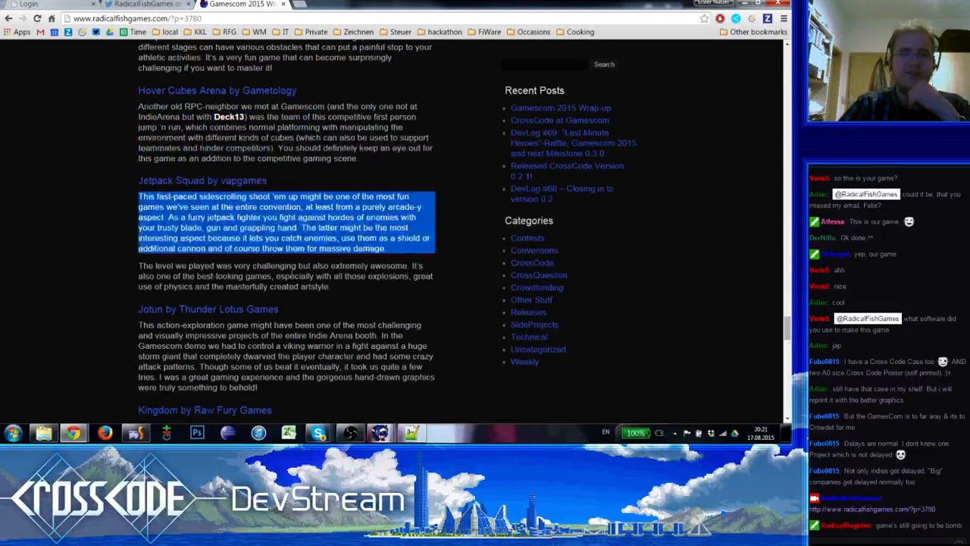
scroll(292, 269, "down", 5)
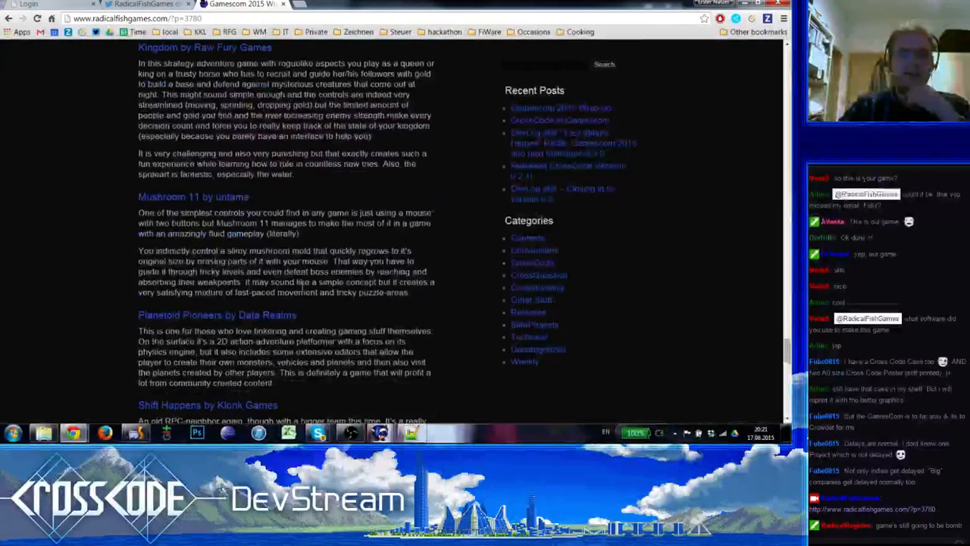
triple_click(298, 224)
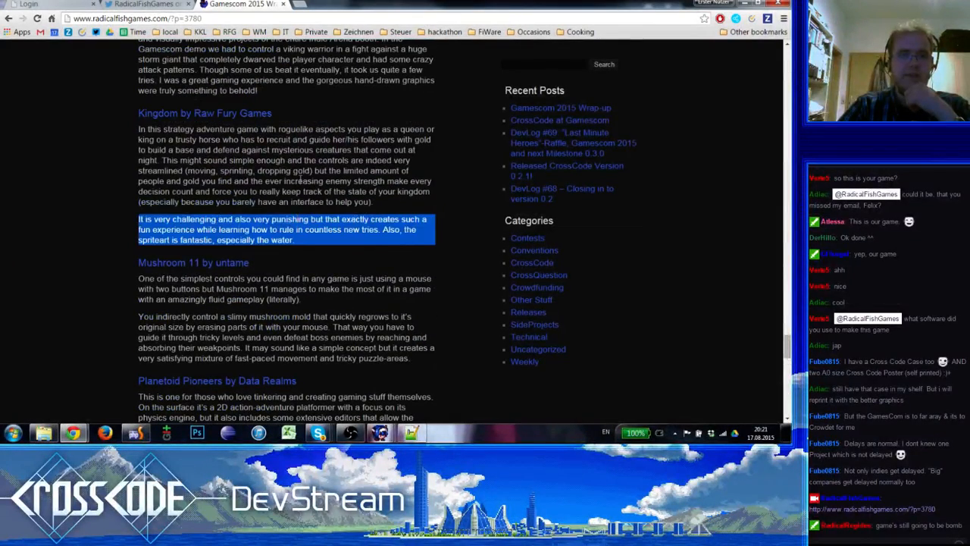
triple_click(303, 180)
triple_click(334, 231)
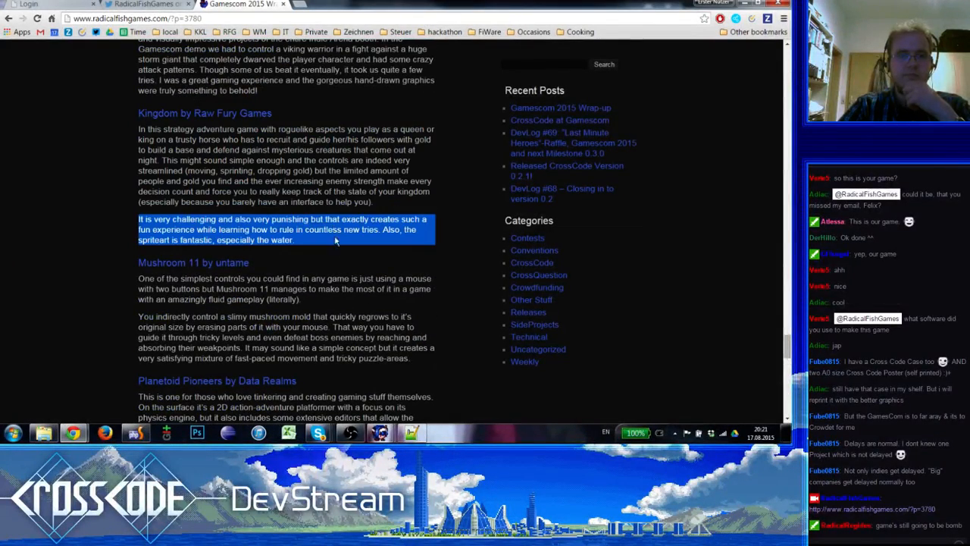
triple_click(369, 311)
triple_click(369, 317)
scroll(368, 322, "down", 3)
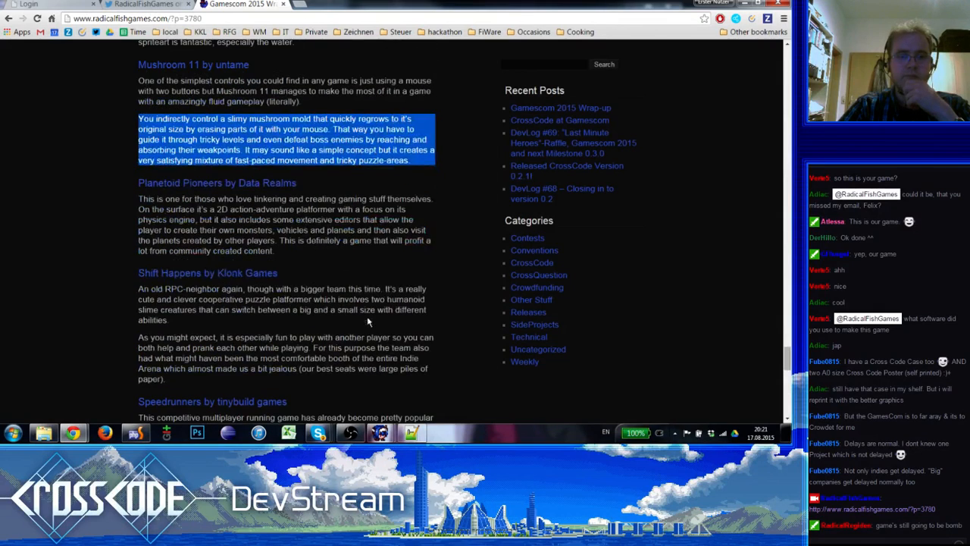
triple_click(367, 322)
scroll(367, 323, "down", 3)
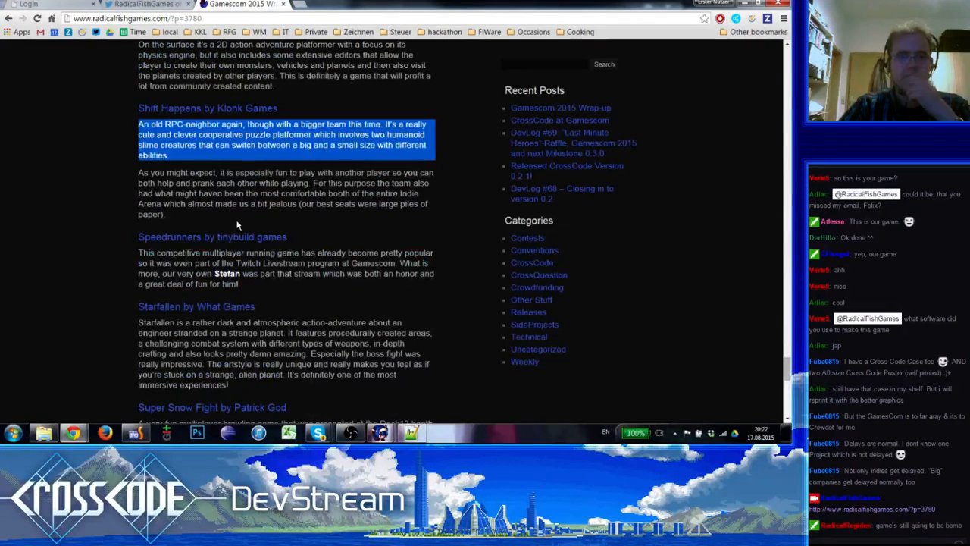
triple_click(254, 203)
scroll(268, 229, "down", 2)
triple_click(258, 228)
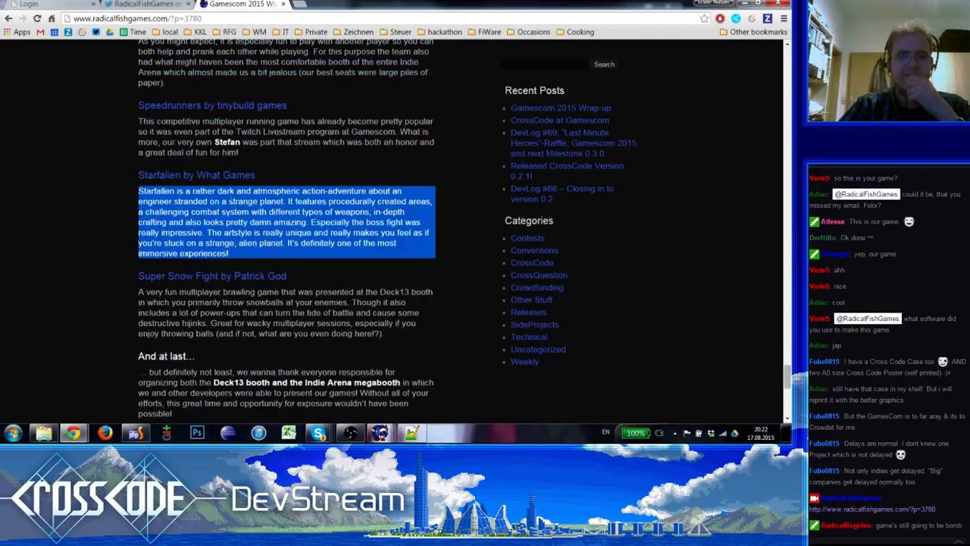
scroll(255, 229, "down", 2)
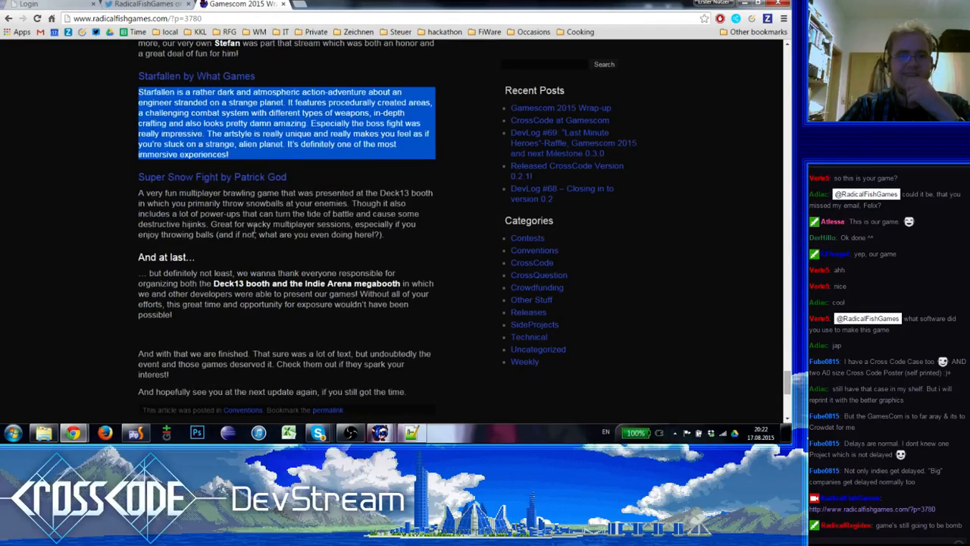
triple_click(282, 288)
Look back over the team, sunglasses and stage presentation photos in the Gamescom post.
scroll(283, 288, "up", 7)
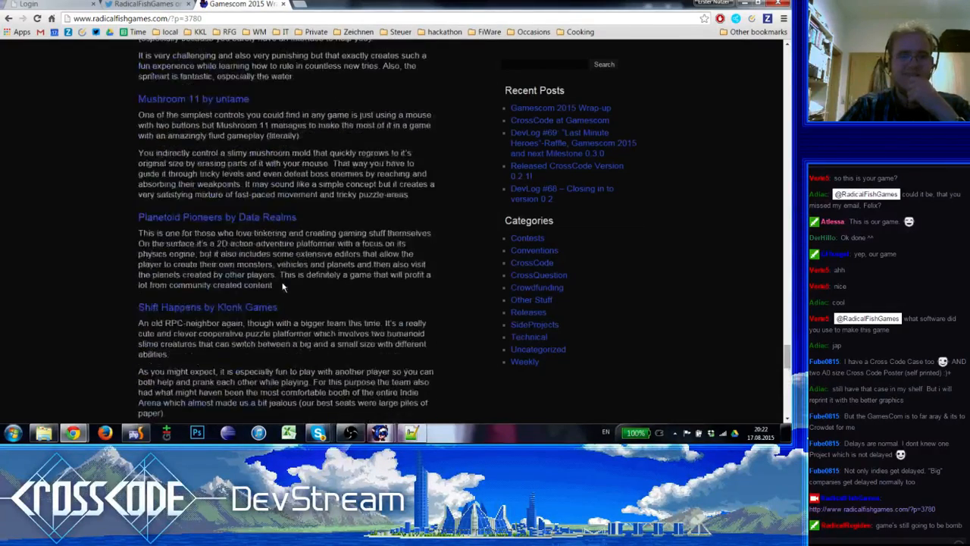
scroll(282, 286, "up", 12)
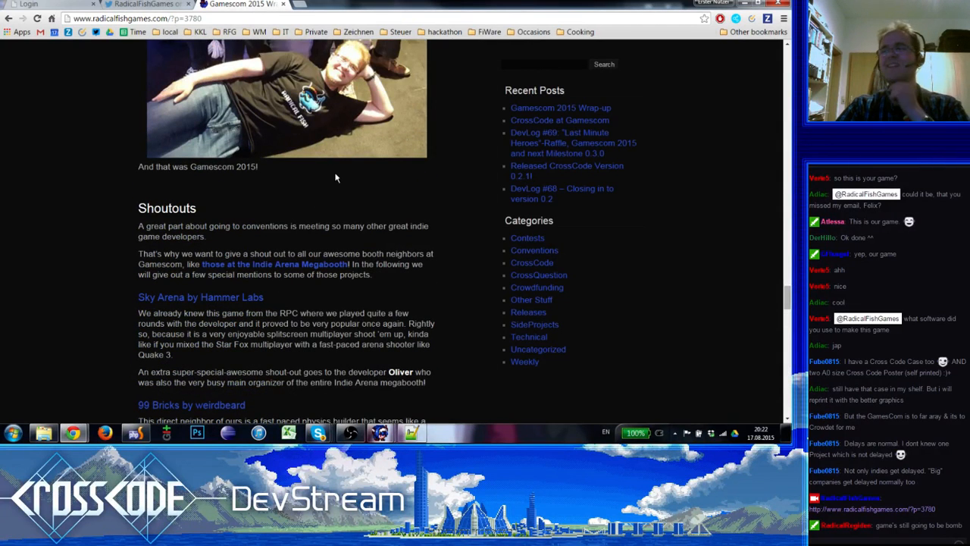
scroll(336, 177, "up", 3)
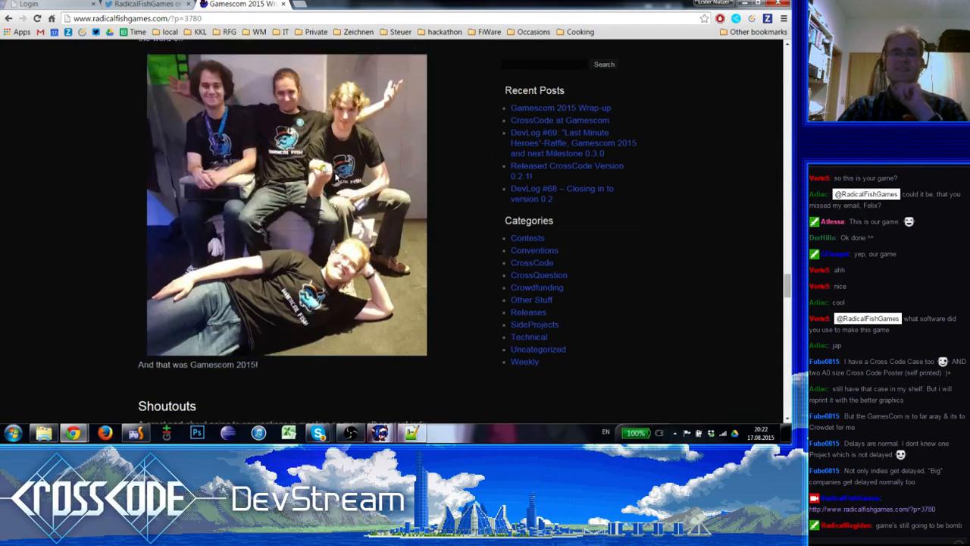
scroll(336, 178, "up", 6)
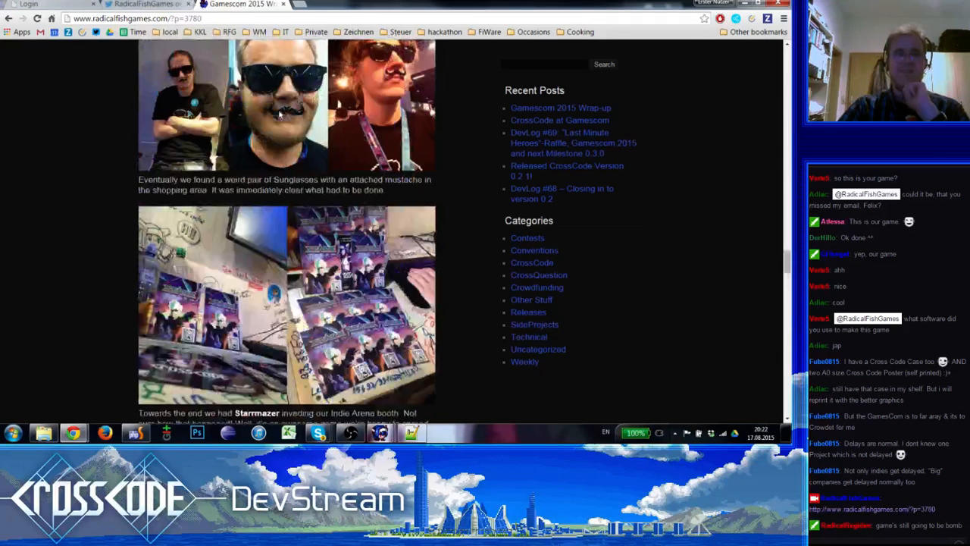
scroll(280, 199, "up", 15)
Close the Gamescom 2015 Wrap-up page and separate the RadicalFishGames Twitter post from the Cross Central login page into its own window.
left_click(162, 5)
left_click(254, 4)
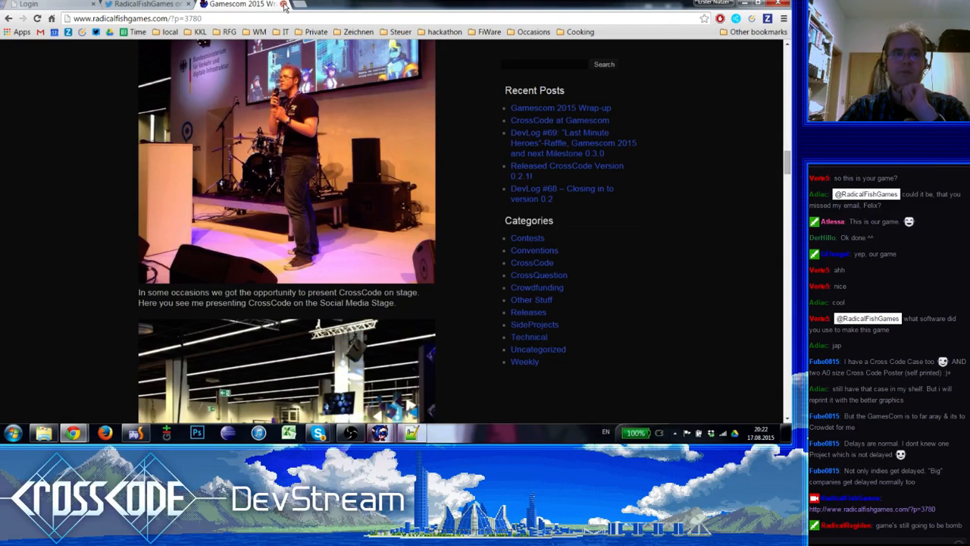
left_click(284, 4)
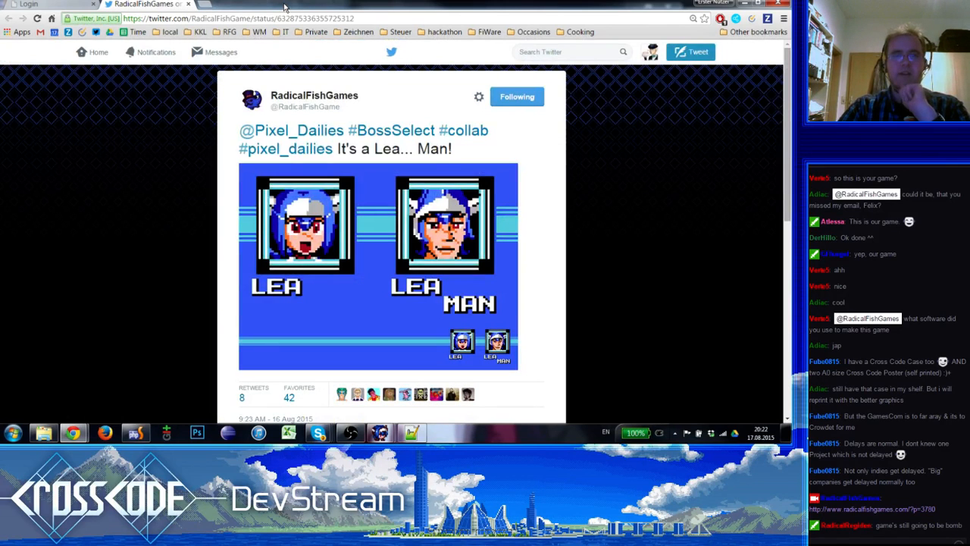
left_click(56, 5)
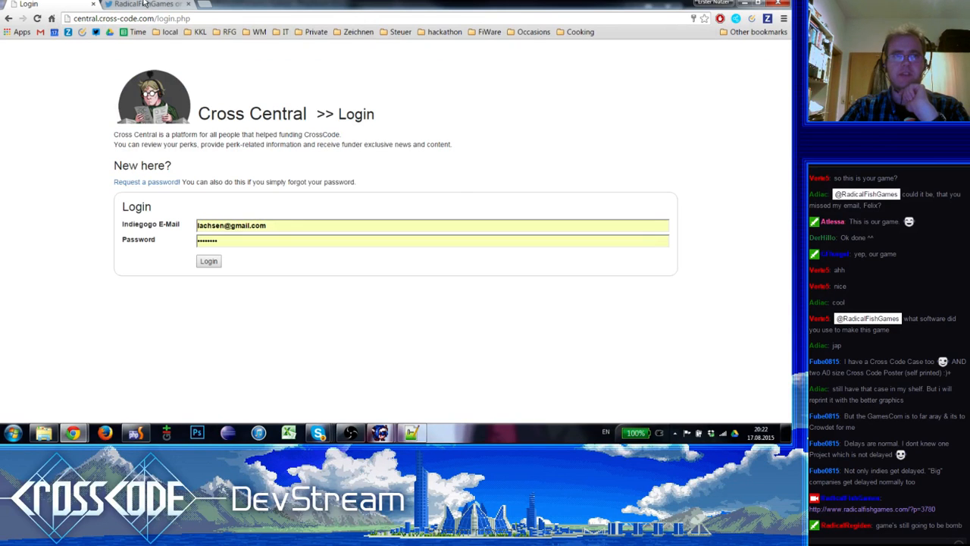
left_click_drag(144, 5, 553, 121)
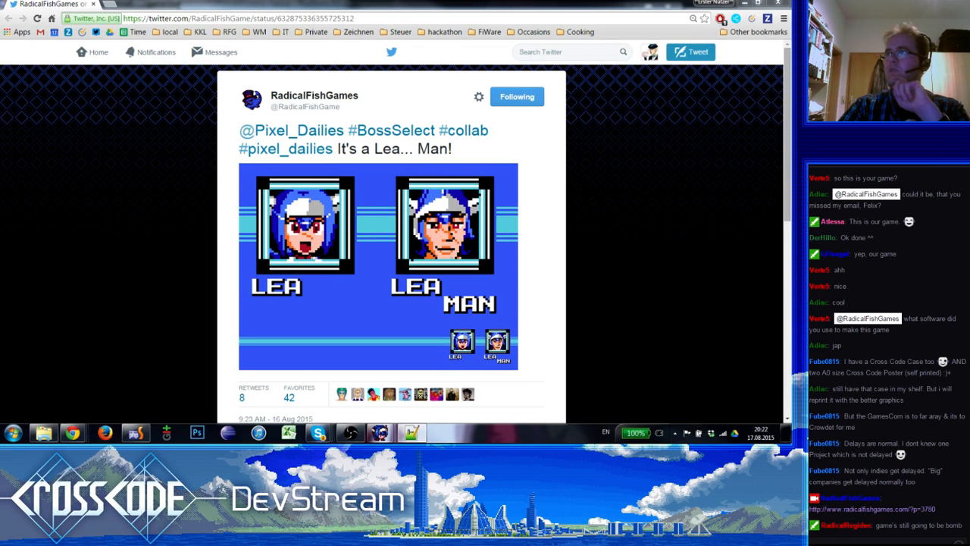
In a maximised Notepad++ window, write "Soundtrack" and "Will be the Soundtrack also in lossless formats like ALAC or FLAC available?" in enlarged text.
left_click_drag(0, 99, 250, 105)
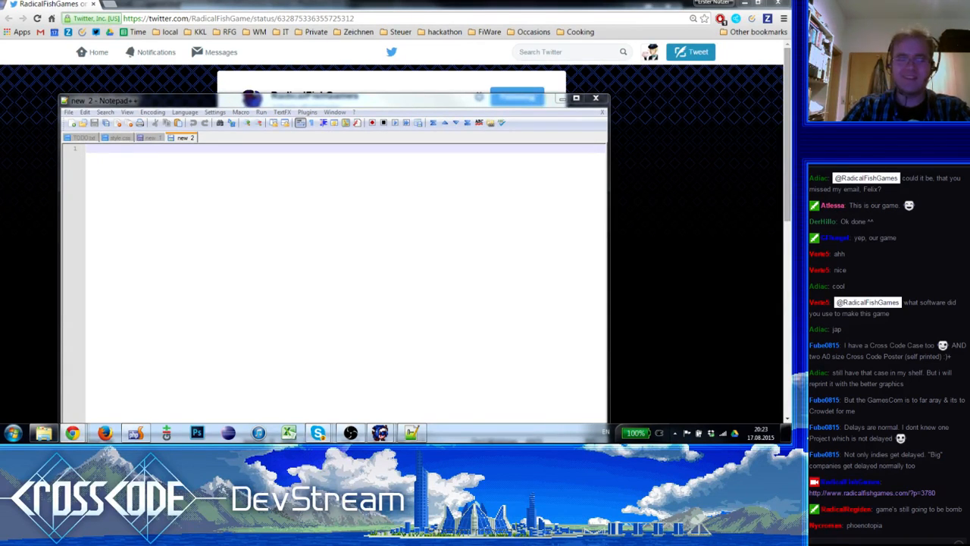
left_click(209, 253)
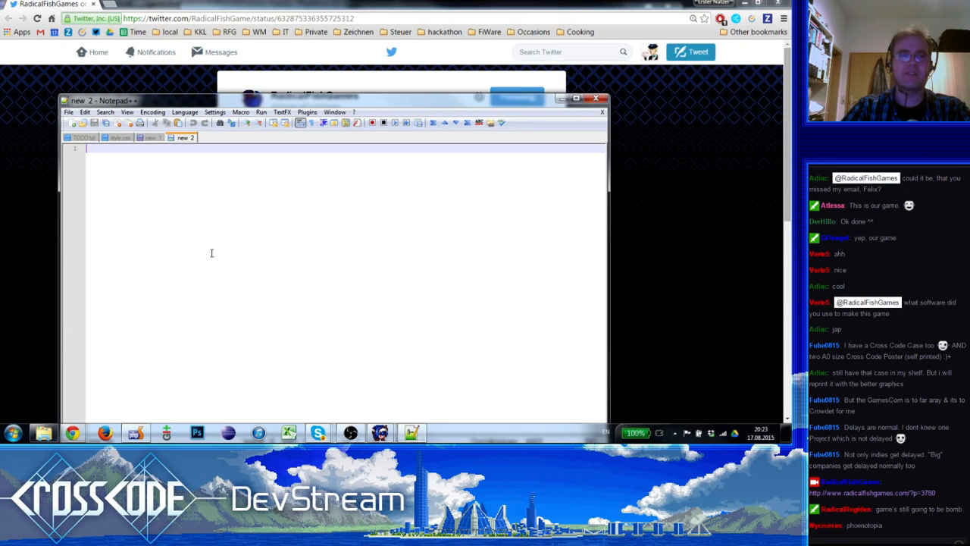
type("Soundtrack  Will be the Soundtrack also in lossless formats like ALAC or FLAC available?")
left_click(576, 98)
scroll(320, 205, "up", 4)
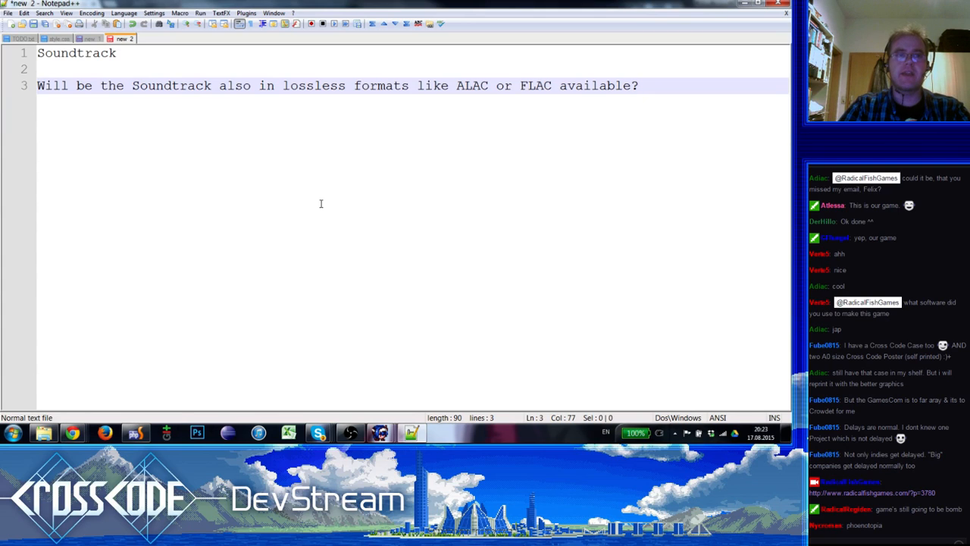
Below the soundtrack question, add "ANSWER:" and "YES!" on separate lines with blank lines between them.
key("Return")
key("Return")
type("ANSWER:")
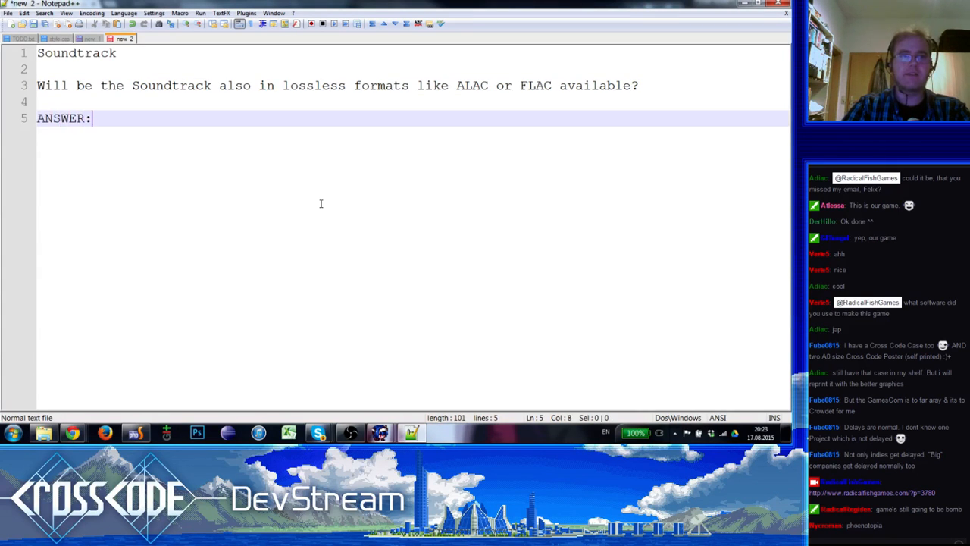
key("Return")
key("Return")
type("YES!")
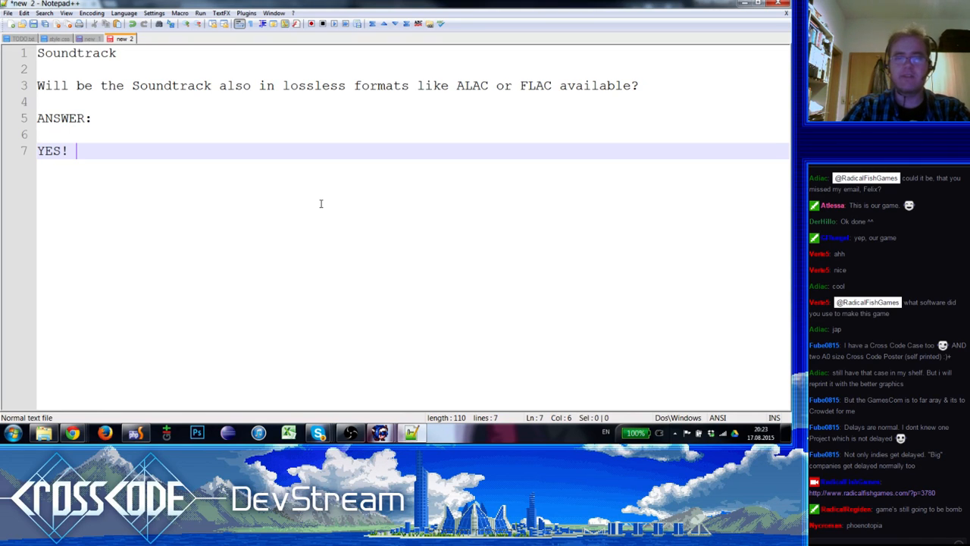
mouse_move(318, 432)
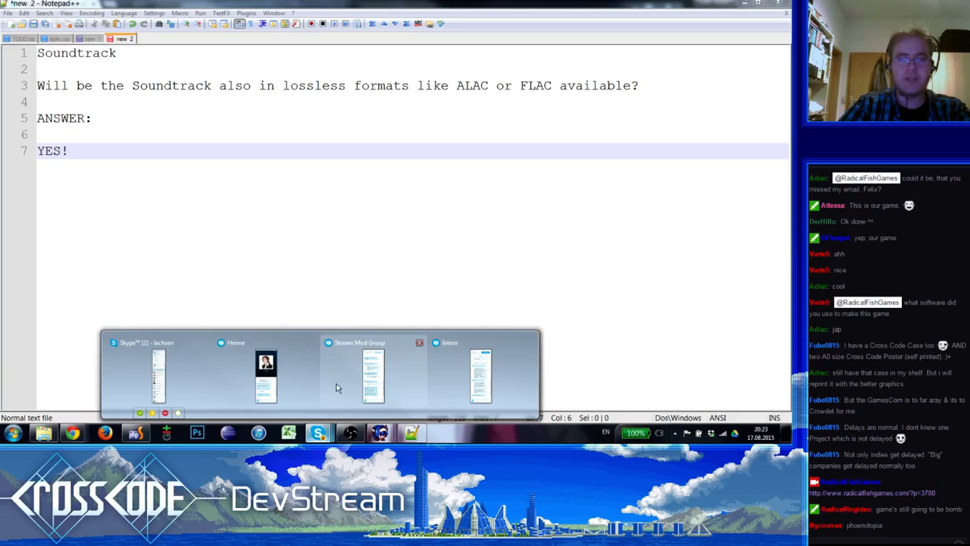
left_click(253, 369)
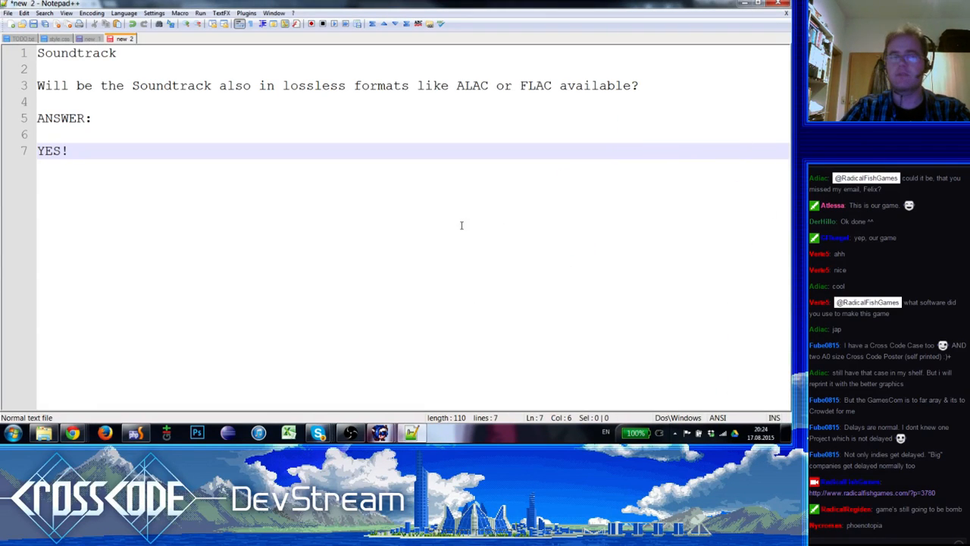
left_click(159, 138)
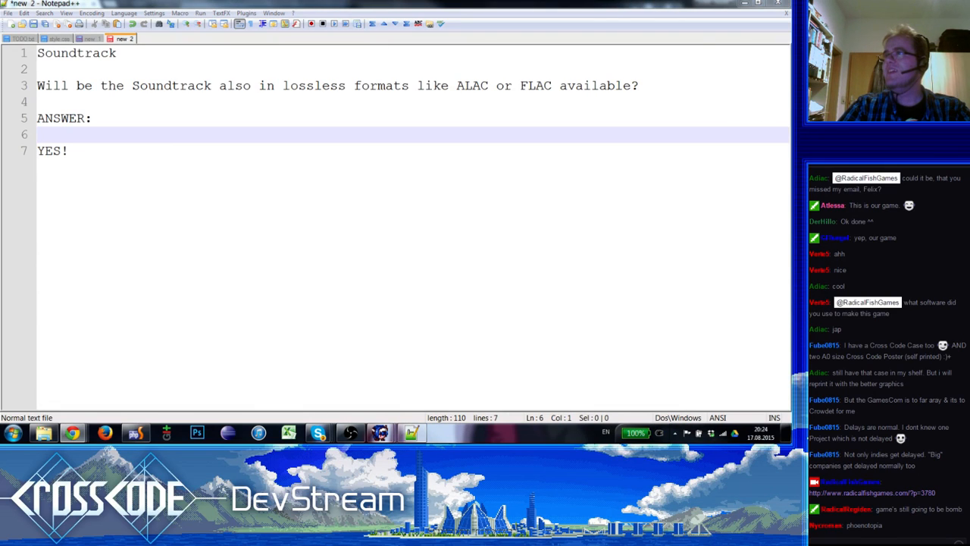
Replace the whole note with the viewer's question about unbuttoning the shirt and the remark ending "Please don't judge me senpai!".
left_click(434, 354)
key("ctrl+a")
type("Can you unbutton your shirt Felix?  I just did it for toiq! Please don't judge me senpai!")
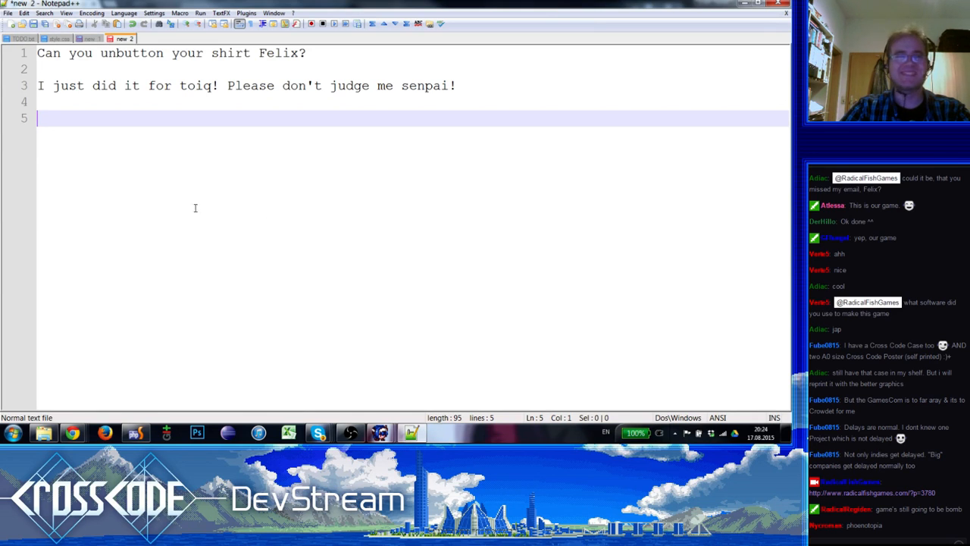
Switch to Chrome and show the RadicalFishGames "Lea Man" post on Twitter again.
mouse_move(81, 420)
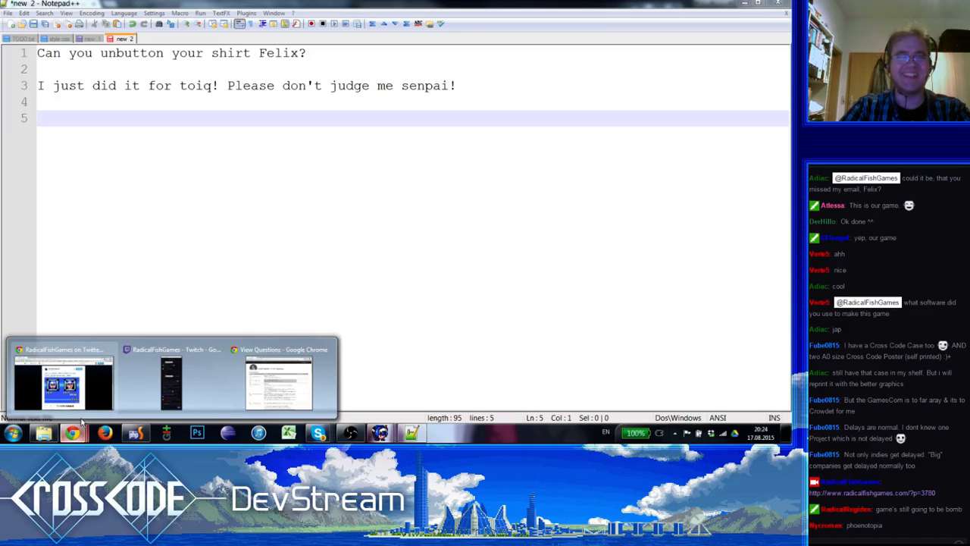
left_click(76, 402)
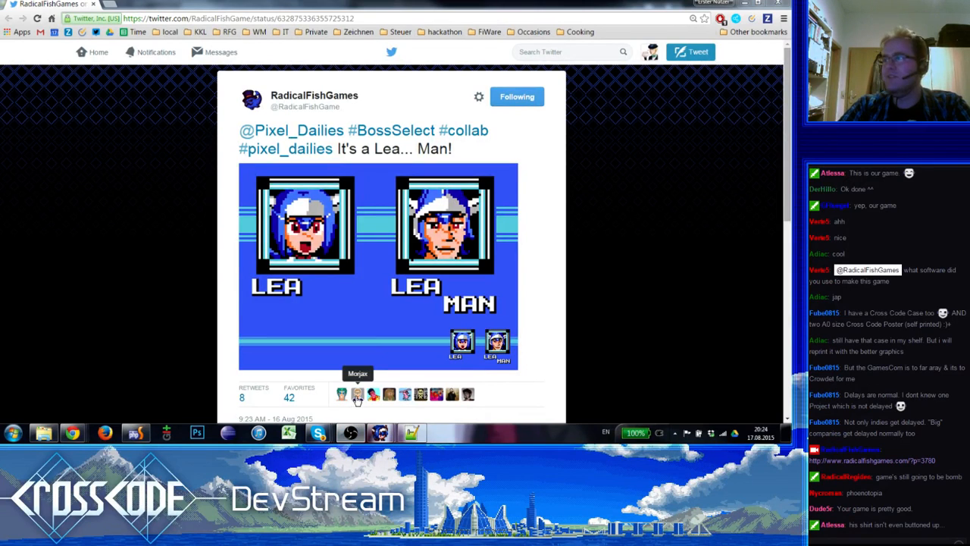
left_click(73, 434)
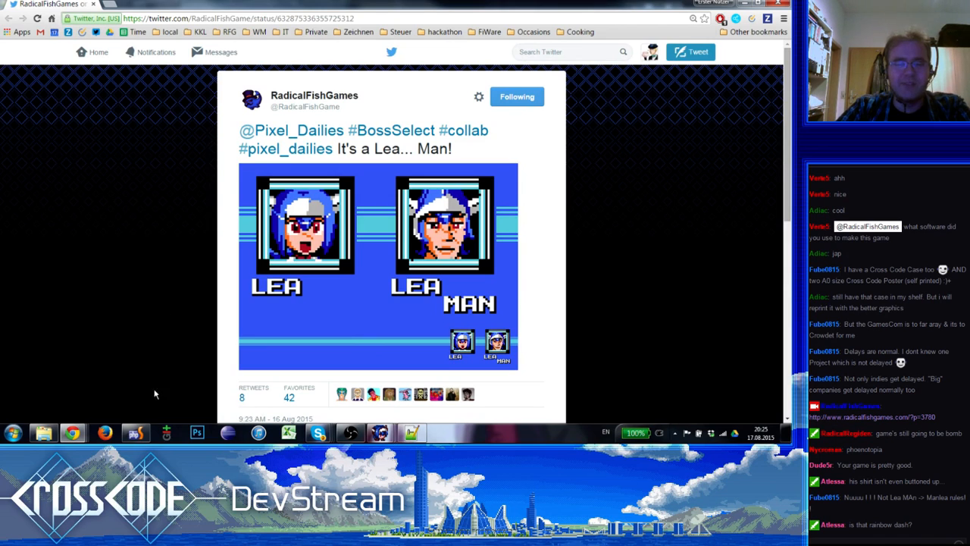
mouse_move(317, 429)
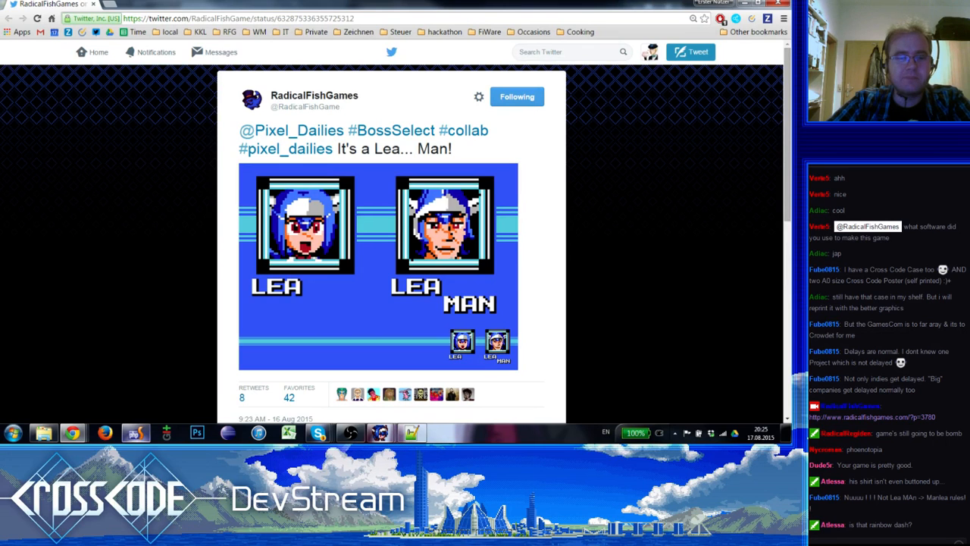
mouse_move(72, 432)
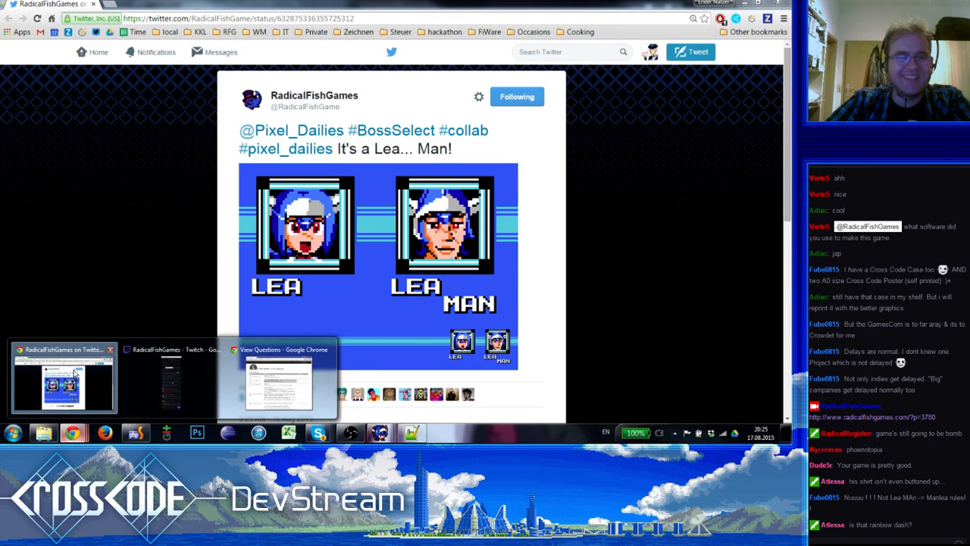
mouse_move(168, 373)
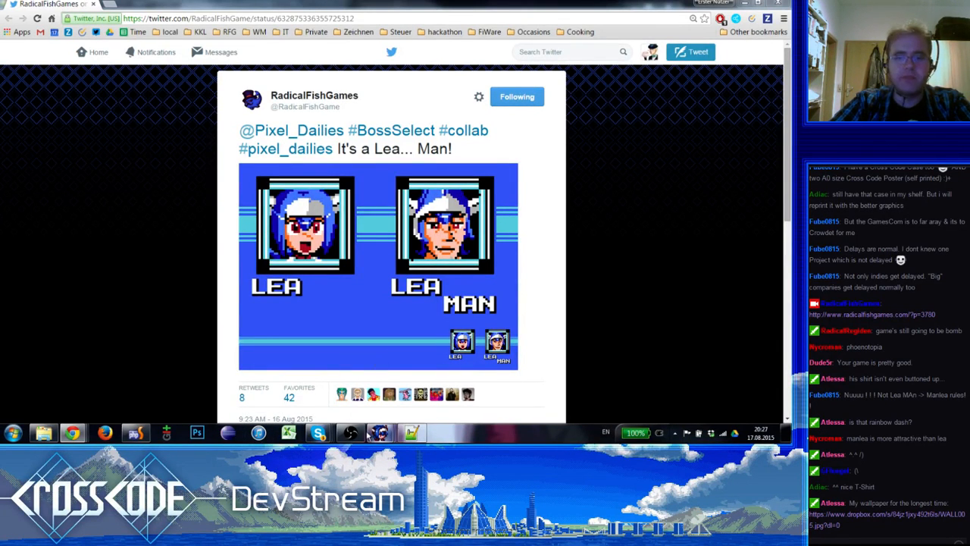
In Notepad++, replace the note with "Suggestion: Dance Button" and "Implement a button where Lea starts to dance.", followed by empty lines.
left_click(411, 432)
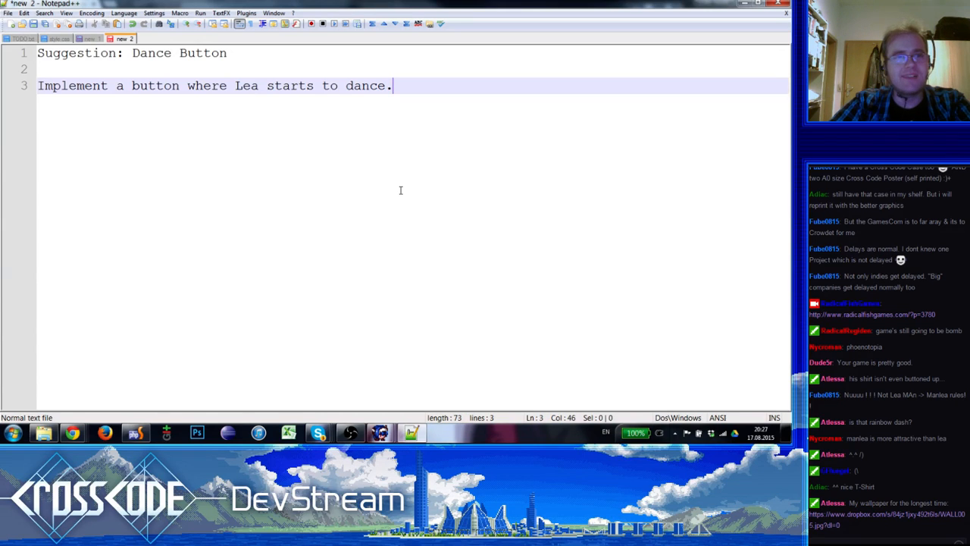
key("Return")
key("Return")
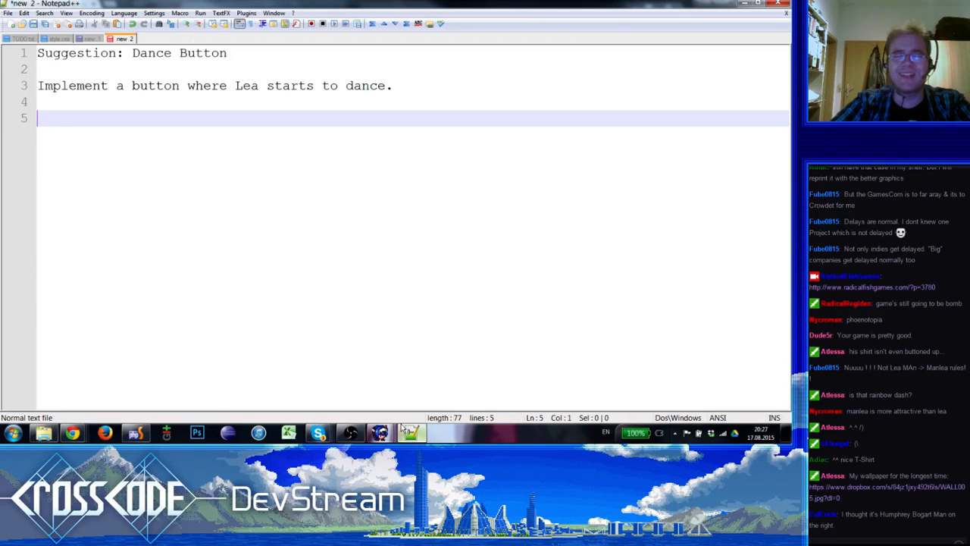
Move the Notepad++ window aside to show the Twitter post, and bring the dance button note back maximised.
key("alt+Tab")
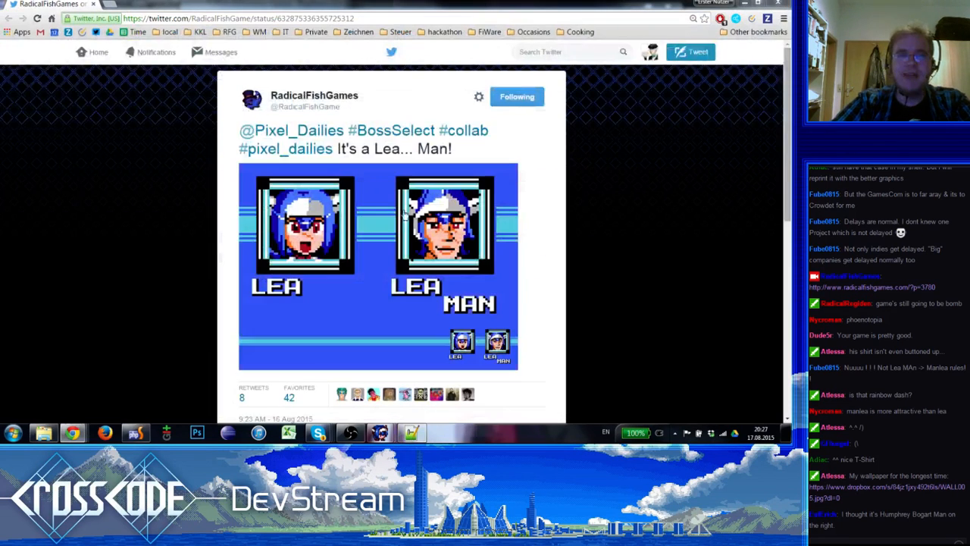
left_click(411, 433)
left_click_drag(253, 3, 791, 83)
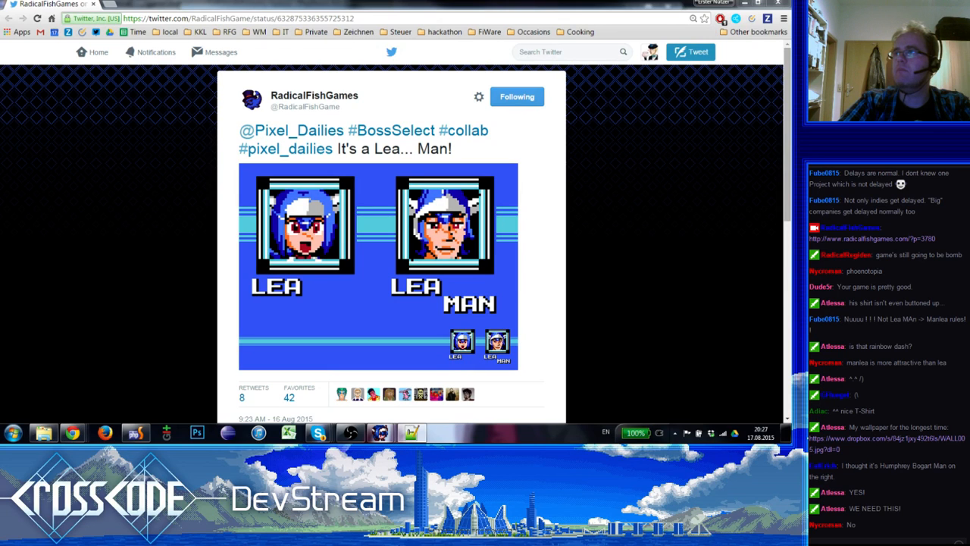
left_click_drag(0, 6, 435, 58)
double_click(435, 59)
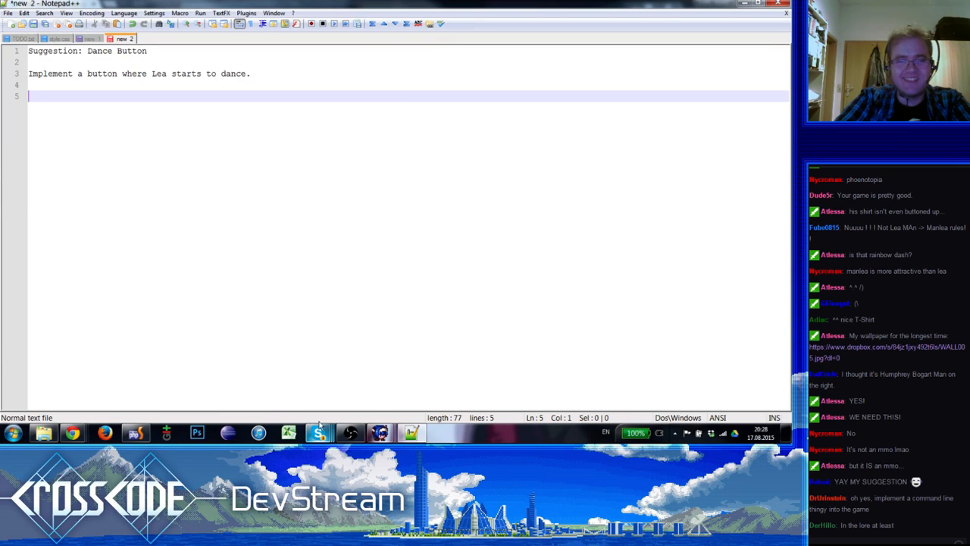
Switch to PhpStorm and show the enemy-type.js code of the spherical project.
left_click(129, 359)
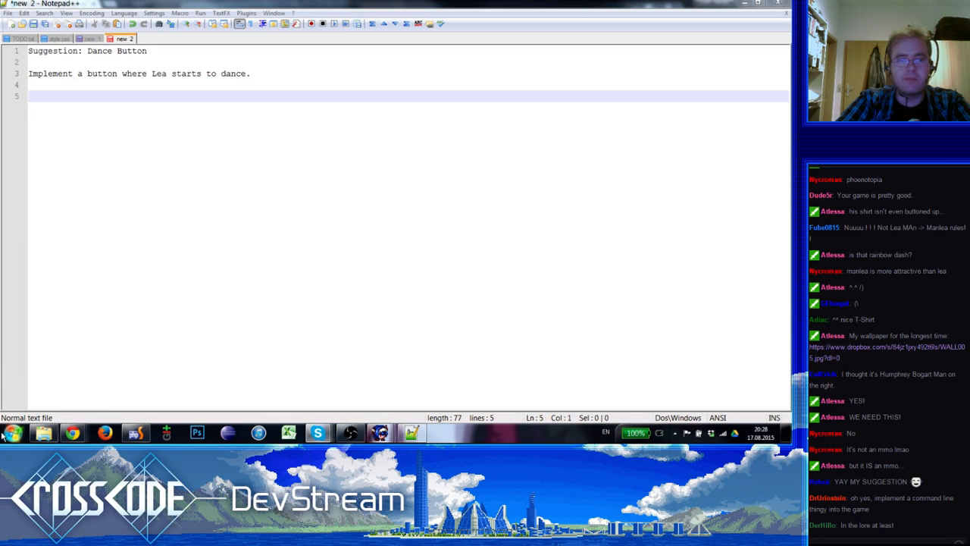
mouse_move(72, 432)
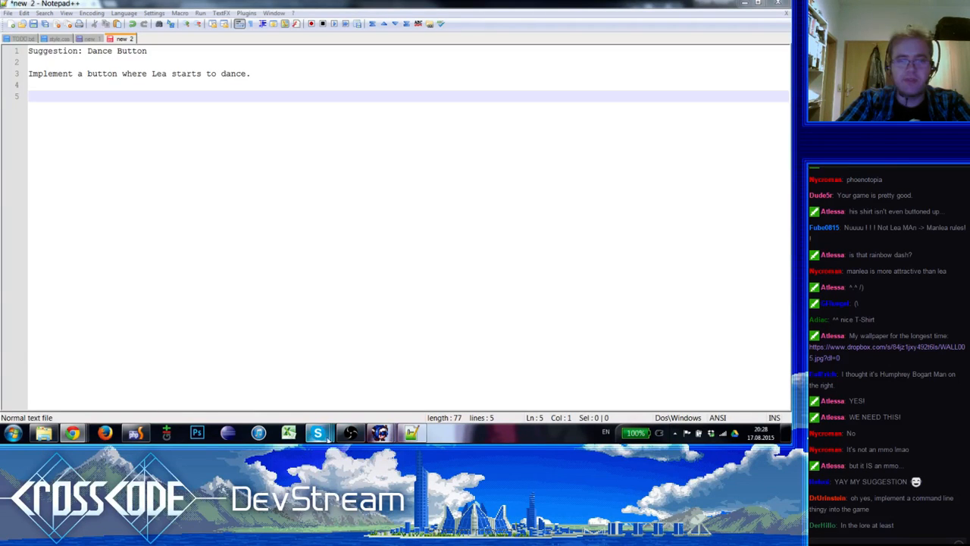
left_click(135, 433)
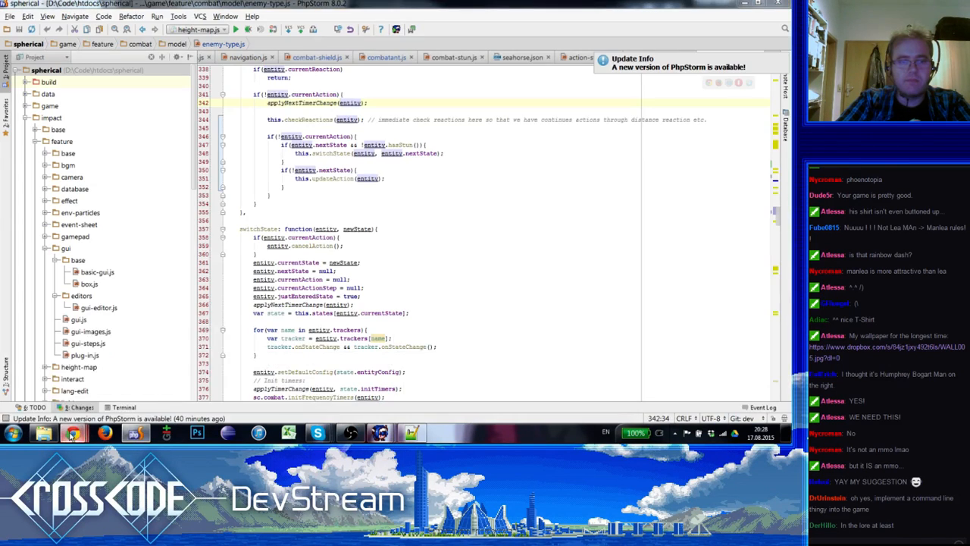
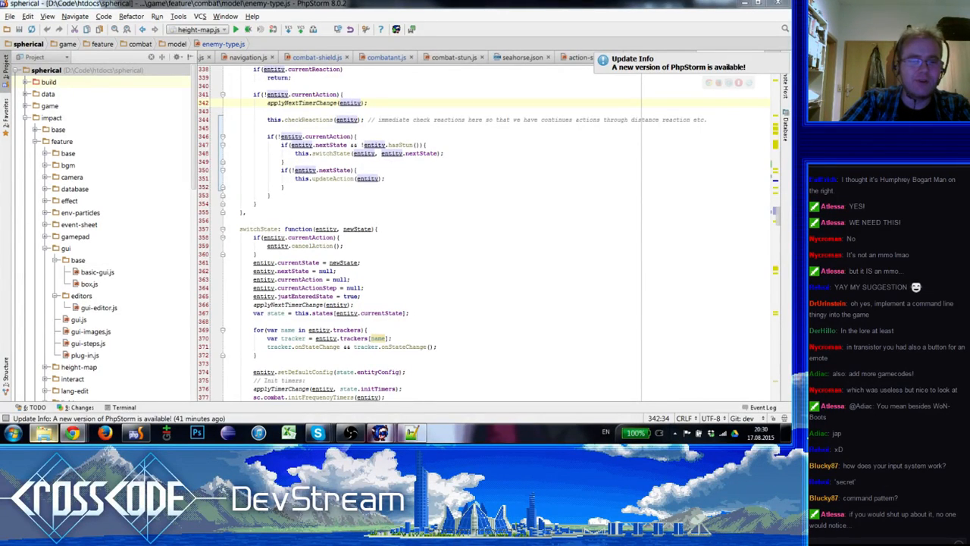
Look back through the Twitch chat for the strawpoll.me link, open the "What do?" poll and view its results.
left_click(73, 433)
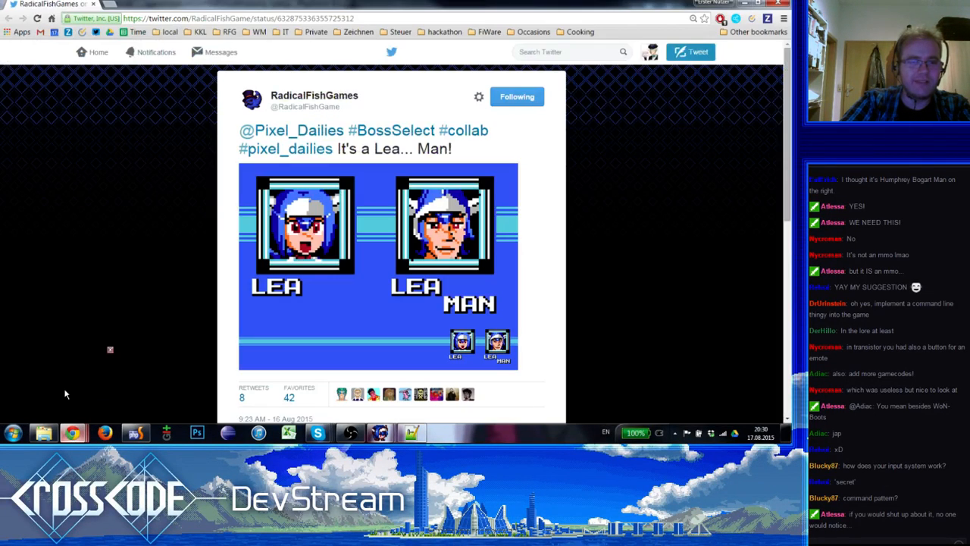
scroll(871, 342, "up", 2)
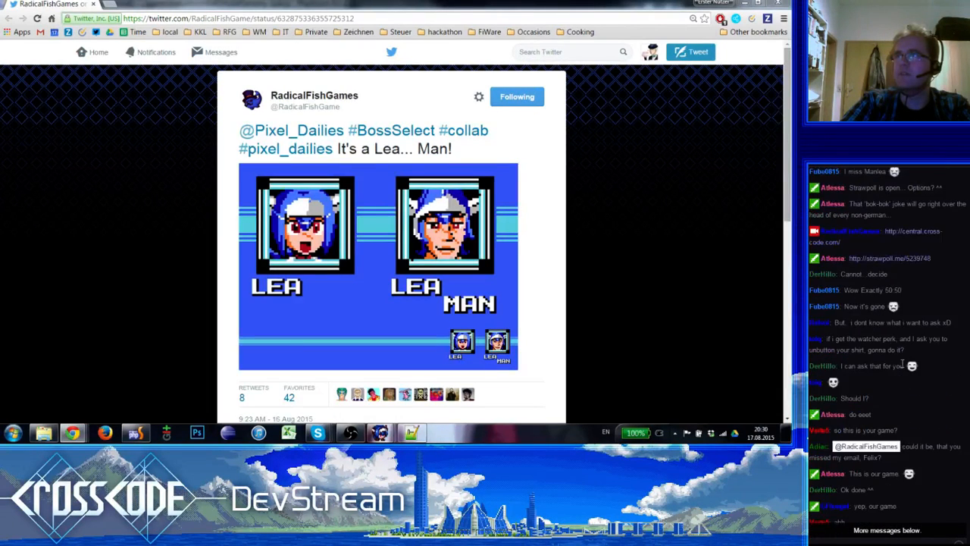
scroll(902, 362, "up", 2)
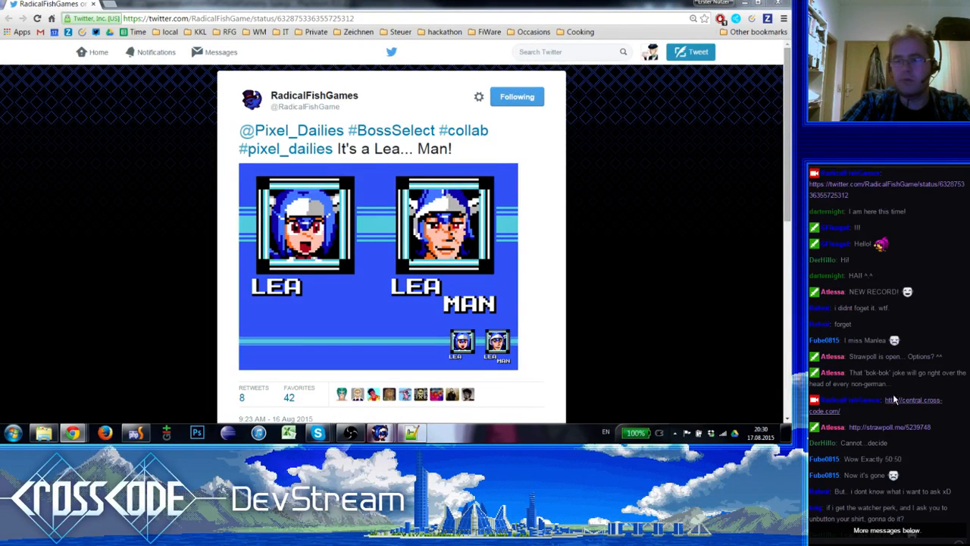
scroll(893, 393, "up", 2)
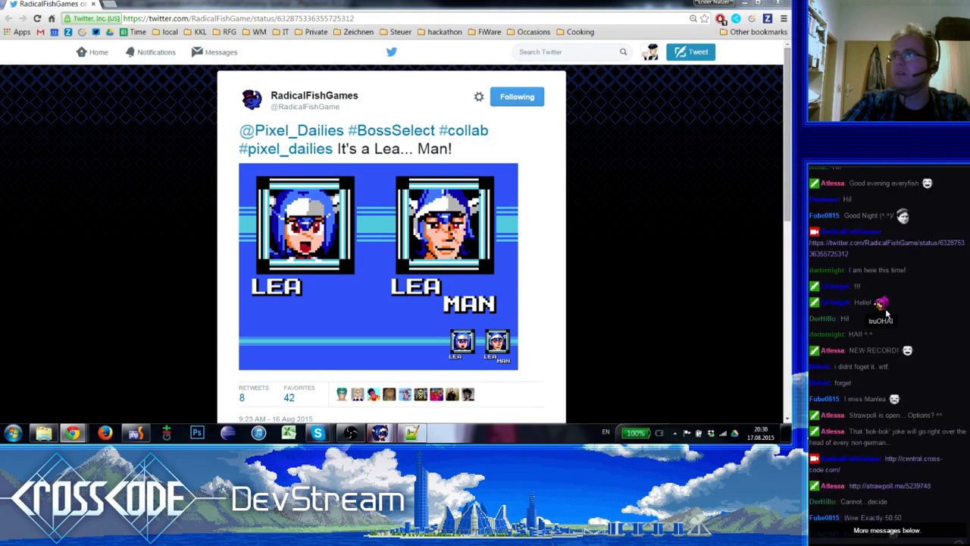
scroll(885, 309, "down", 2)
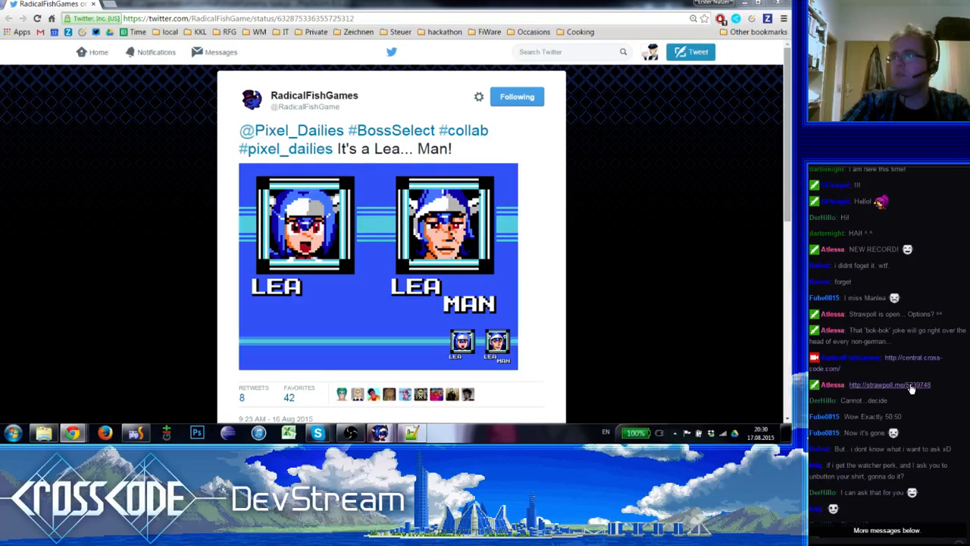
left_click(910, 385)
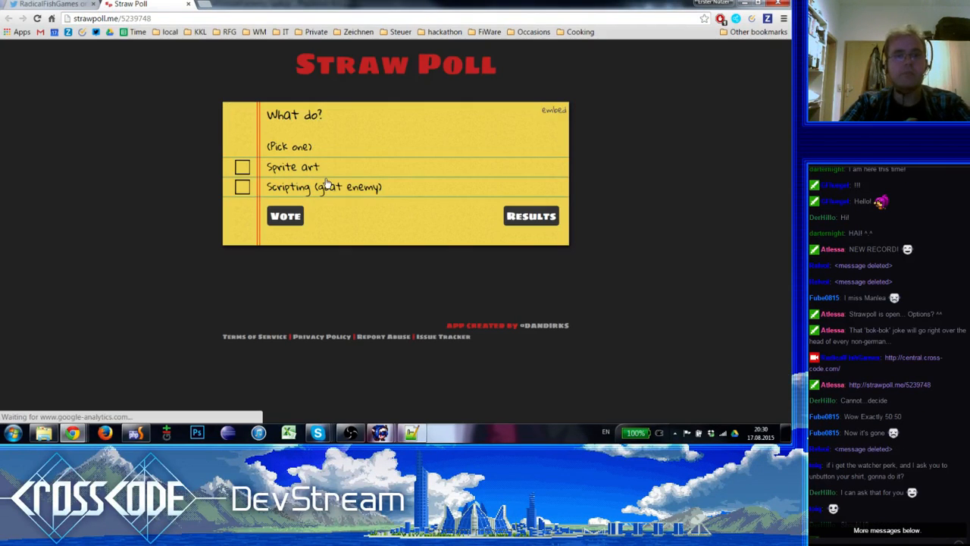
left_click(513, 218)
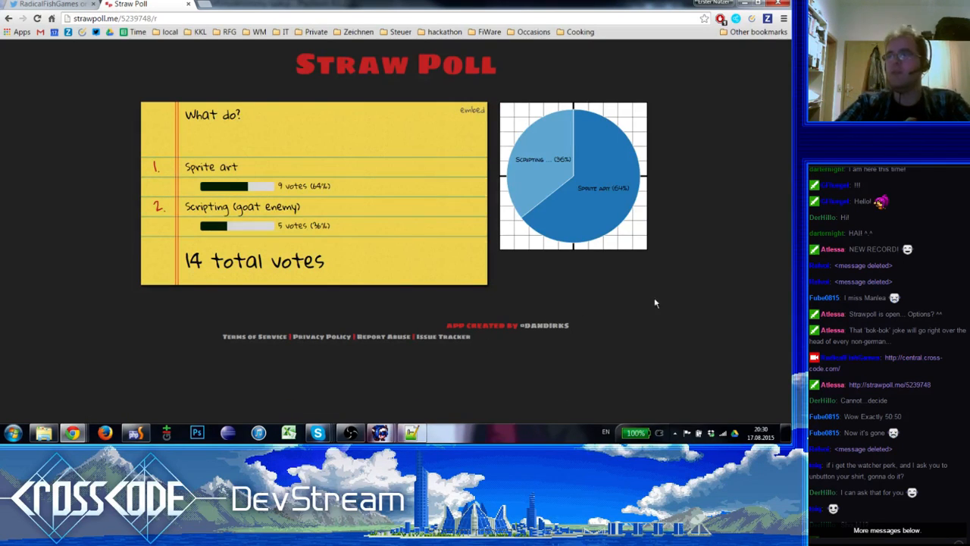
Close the Straw Poll page, start Photoshop and catch up on the recent Twitch chat messages.
scroll(923, 444, "down", 10)
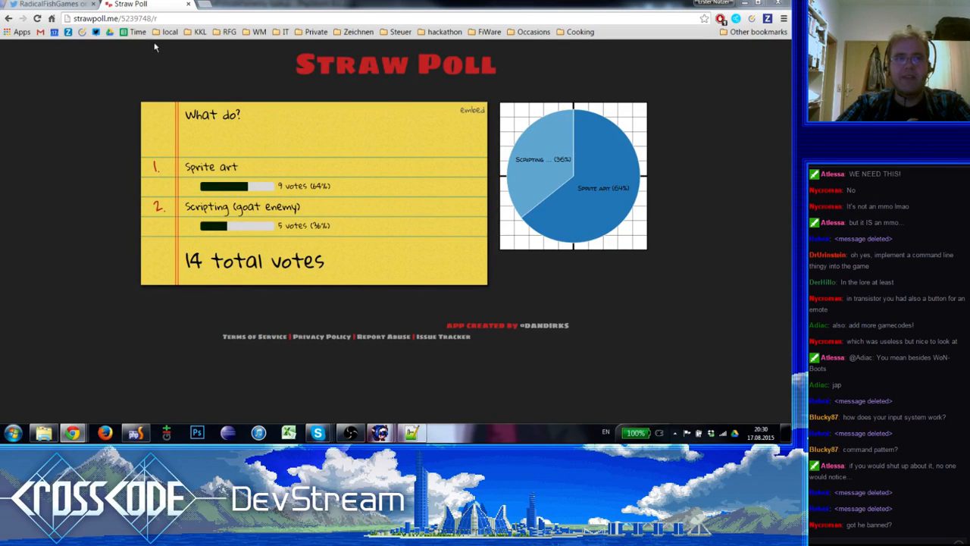
left_click(188, 5)
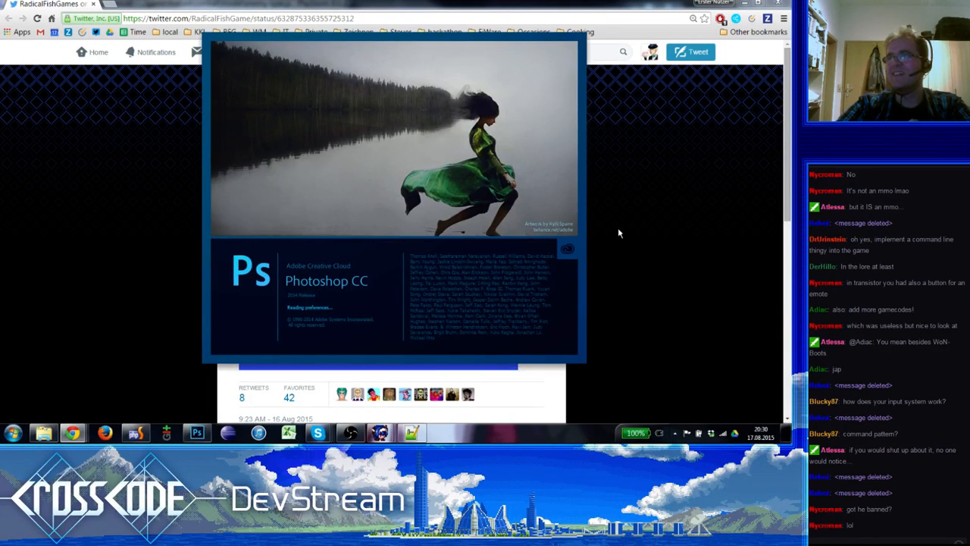
scroll(889, 415, "up", 3)
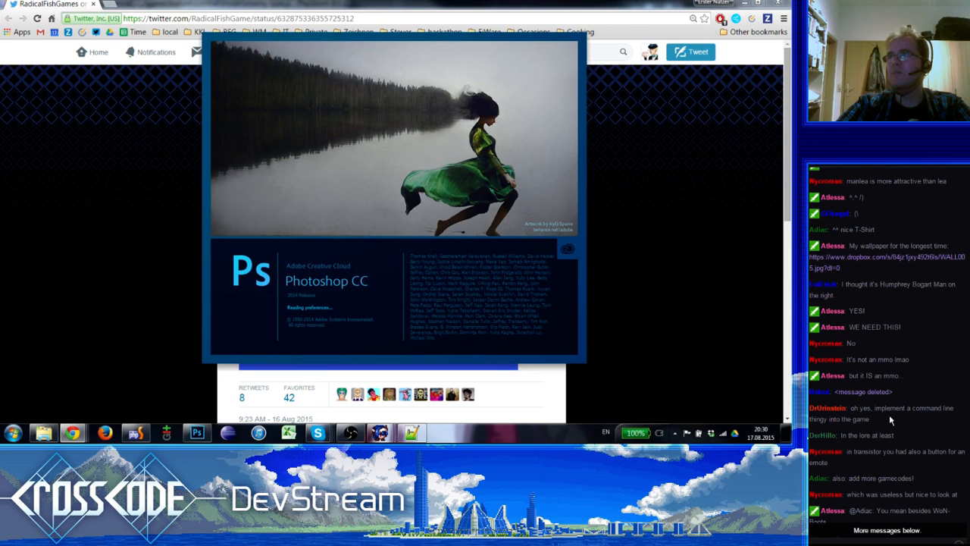
scroll(889, 414, "down", 5)
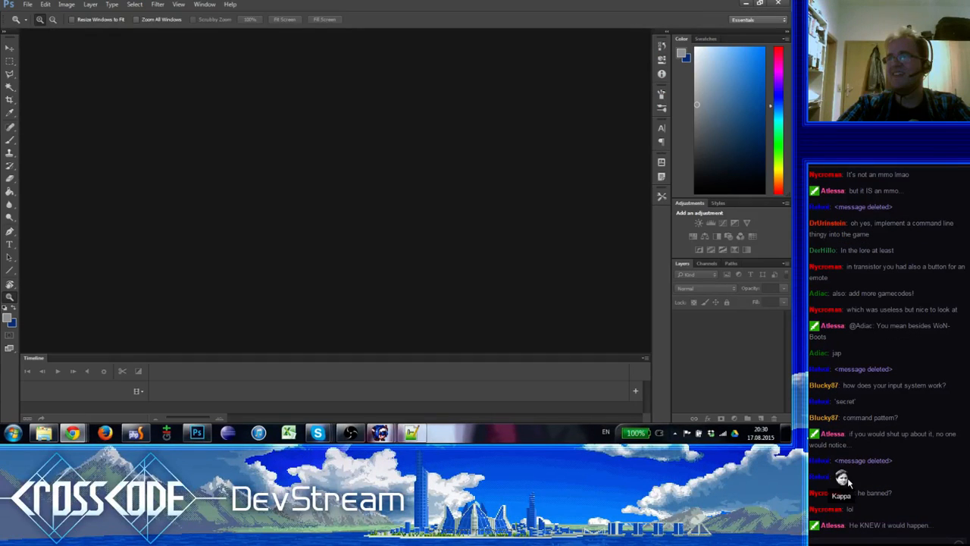
Reveal the deleted message in the Twitch chat and read back through the preceding chat messages.
double_click(849, 459)
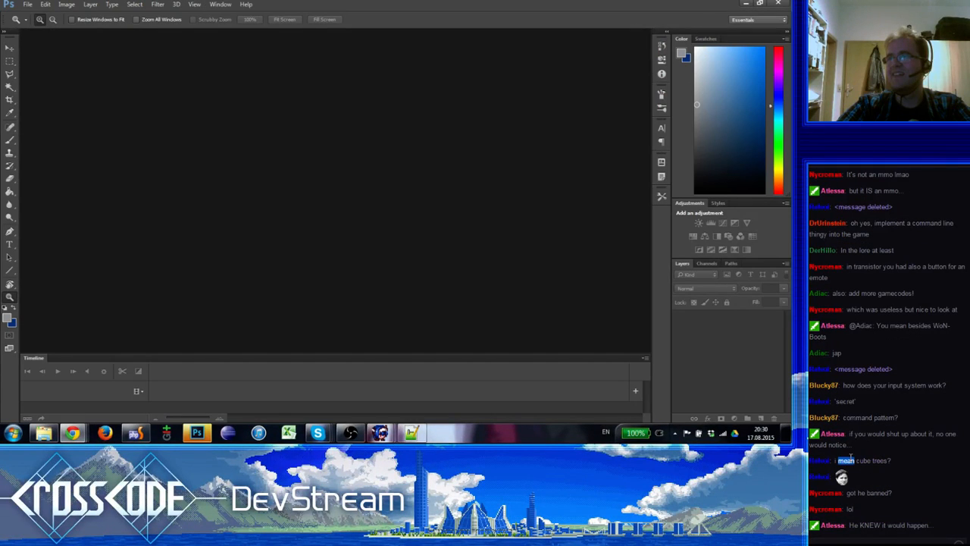
left_click(863, 385)
scroll(864, 380, "up", 5)
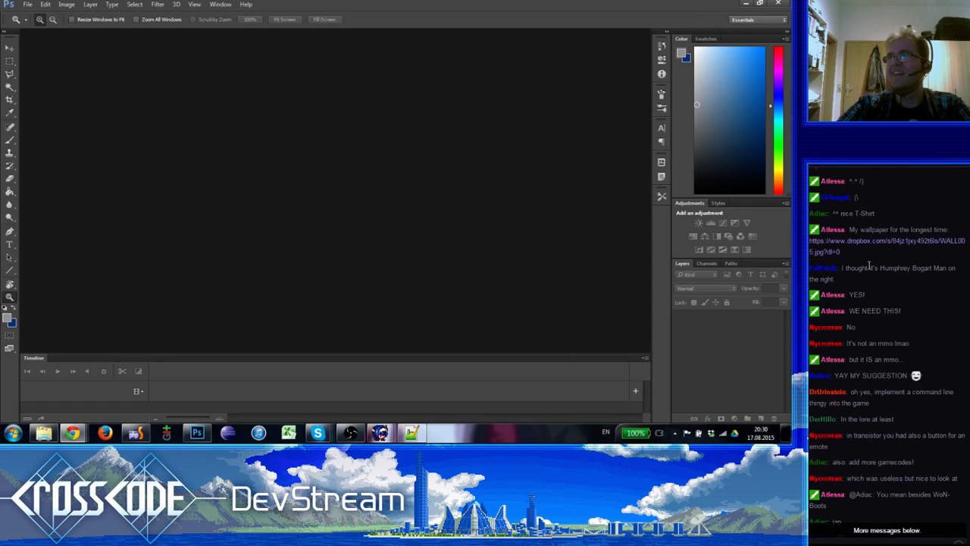
scroll(870, 265, "down", 3)
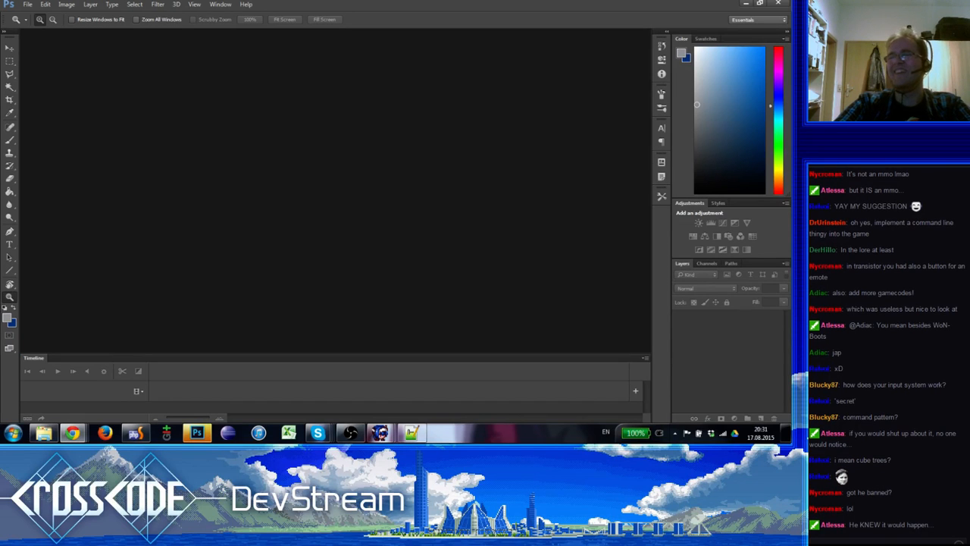
Open the recent file cargo-ship-distance.psd and hide its grid and guides.
left_click(28, 4)
mouse_move(65, 65)
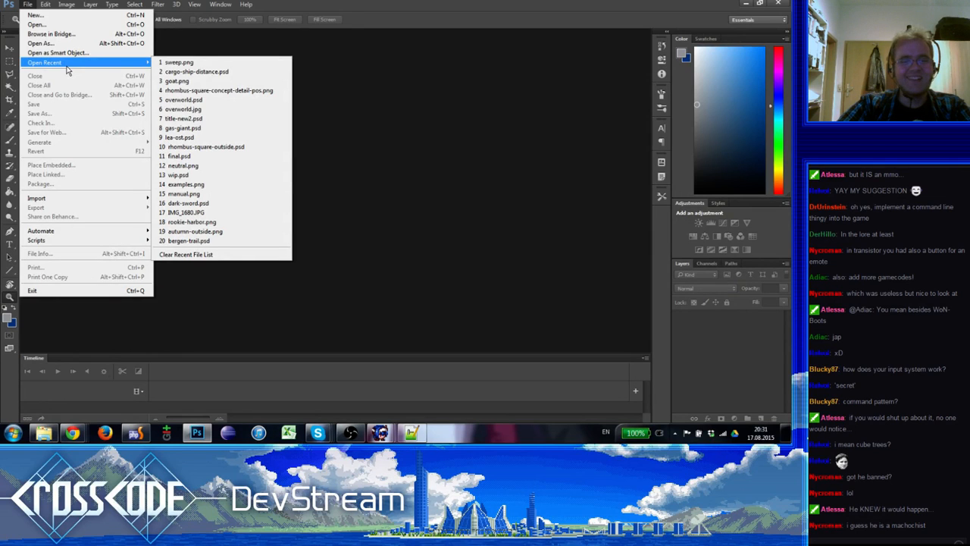
key("Escape")
left_click(350, 432)
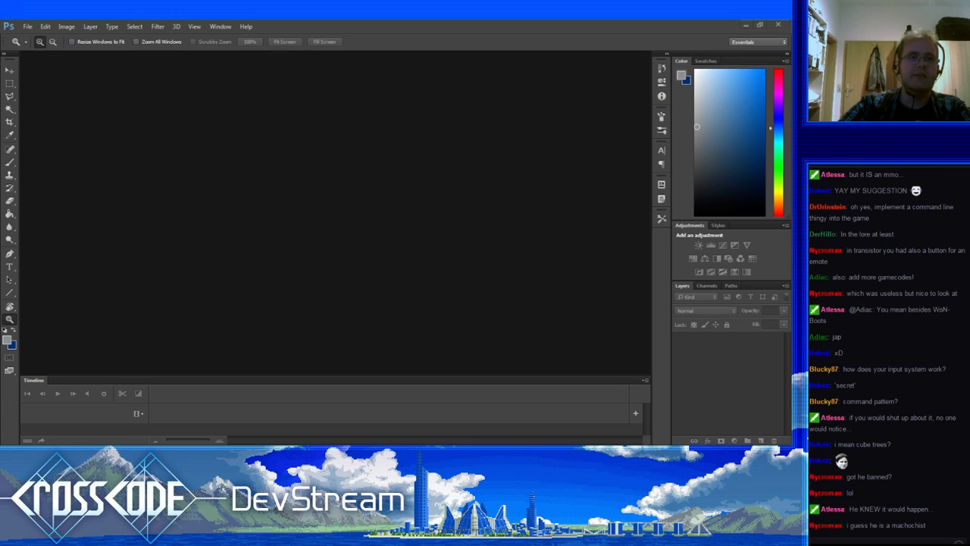
left_click(31, 28)
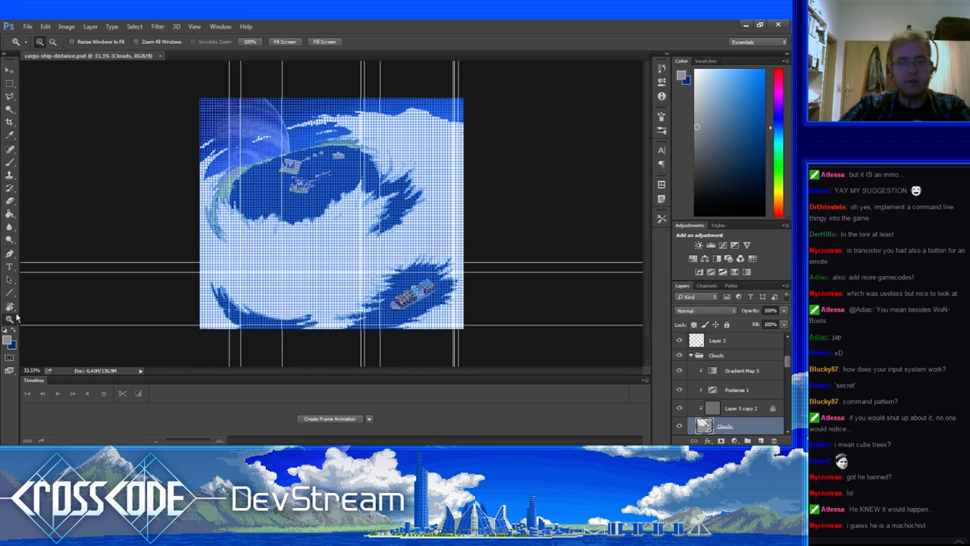
key("ctrl+h")
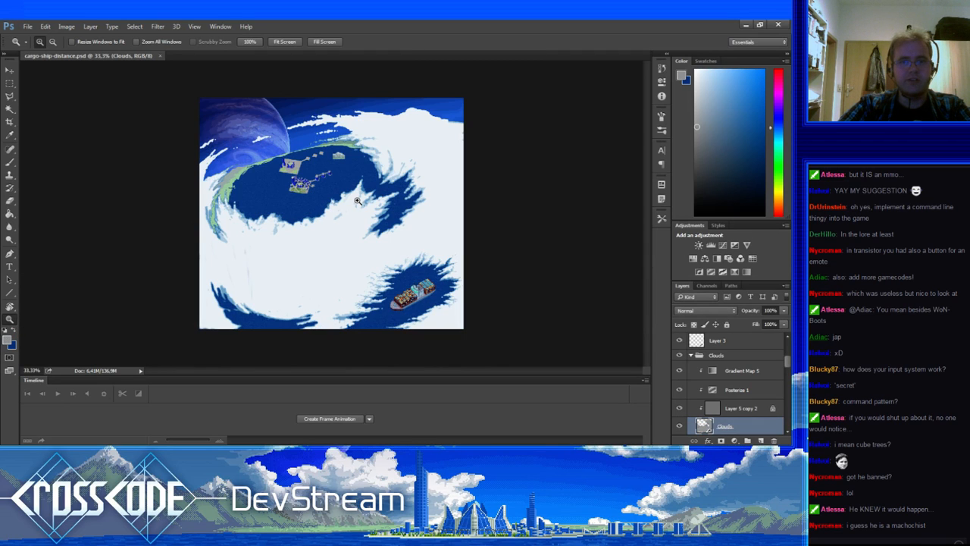
Examine the cargo-ship-distance artwork, focusing on the upper grey island with blue towers beside the planet at 300%.
left_click(382, 311)
left_click(382, 311)
left_click(382, 311)
left_click(382, 311, "alt")
left_click(382, 311, "alt")
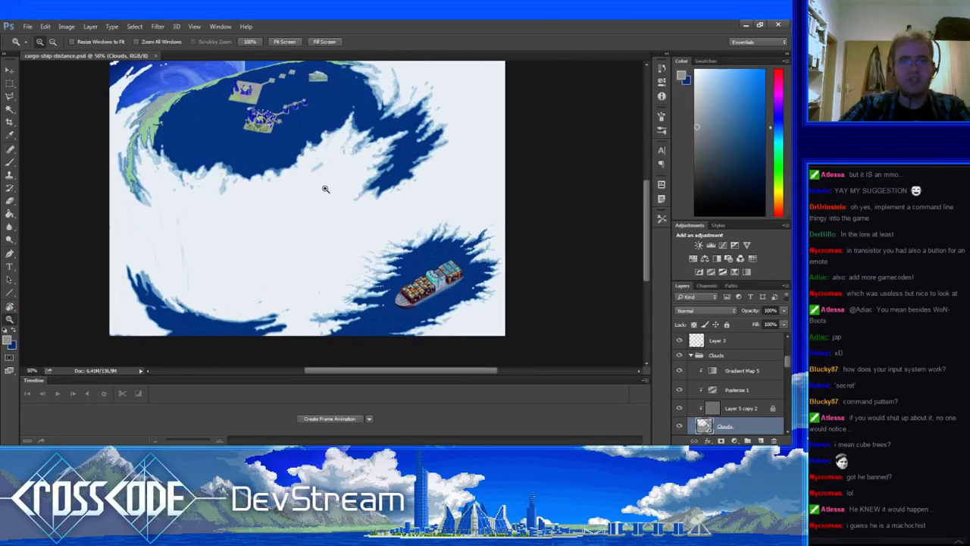
left_click(325, 189)
left_click_drag(278, 157, 342, 341)
left_click(271, 225)
left_click(272, 225)
left_click(272, 225)
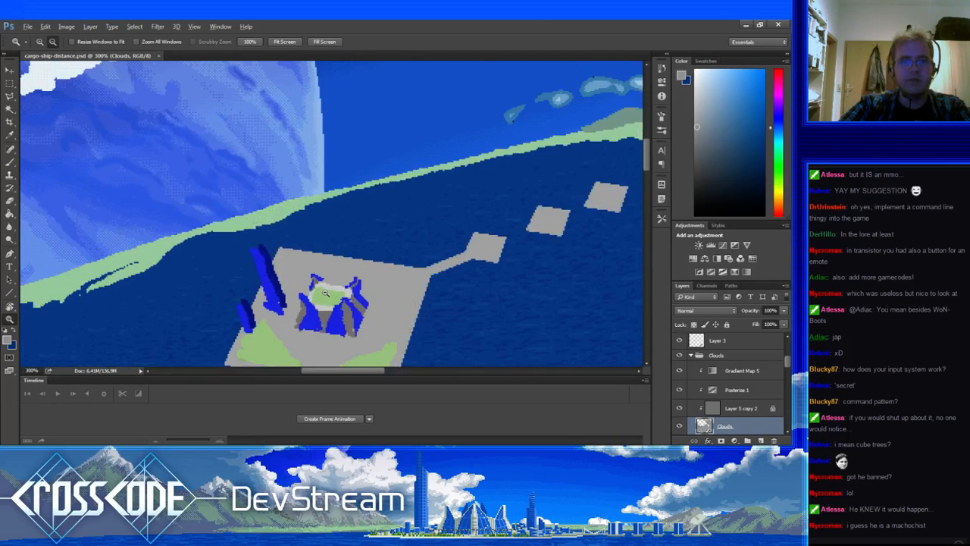
left_click(325, 293, "alt")
left_click(326, 293, "alt")
left_click(325, 293, "alt")
Inspect the container ship's pixel detail at 400%, and return to the whole artwork at 33.33%.
left_click_drag(416, 336, 264, 122)
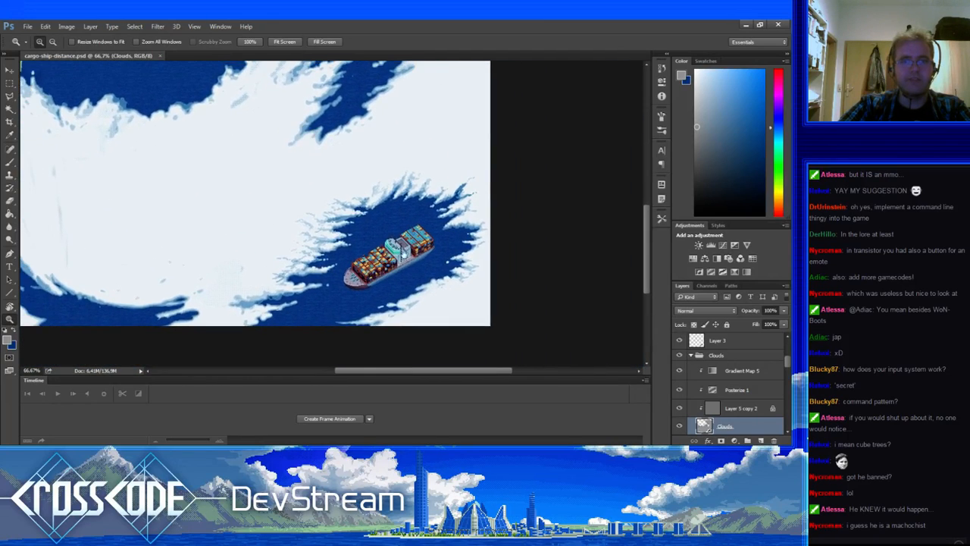
left_click(406, 263)
left_click(406, 263)
left_click(406, 263)
left_click(406, 263)
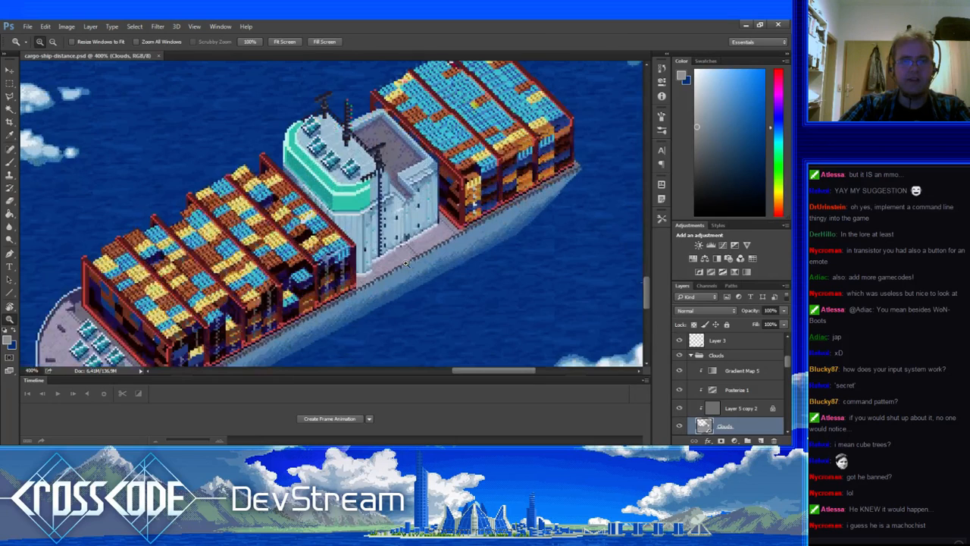
left_click(406, 263, "alt")
left_click(406, 263, "alt")
left_click(406, 263, "alt")
left_click_drag(295, 195, 606, 300)
left_click(455, 224, "alt")
left_click(455, 223, "alt")
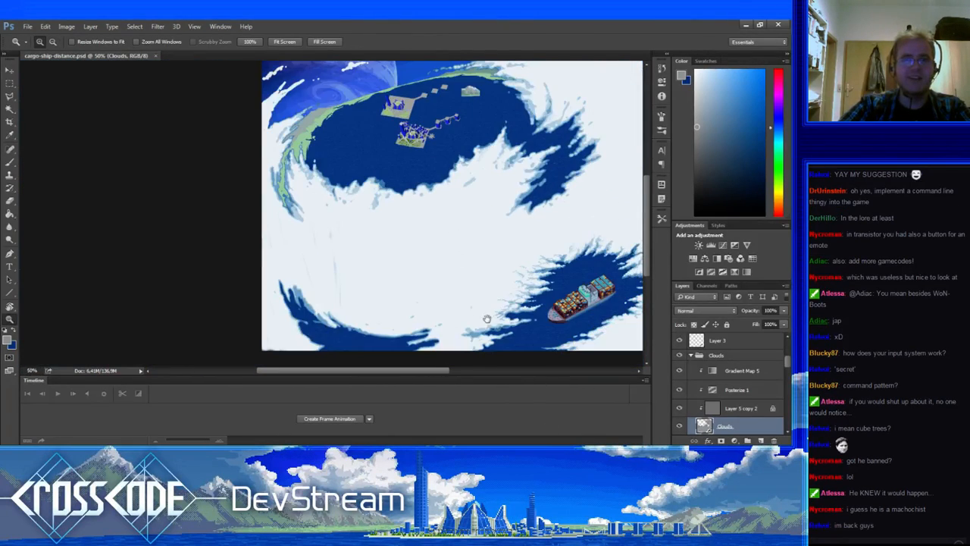
left_click(489, 255, "alt")
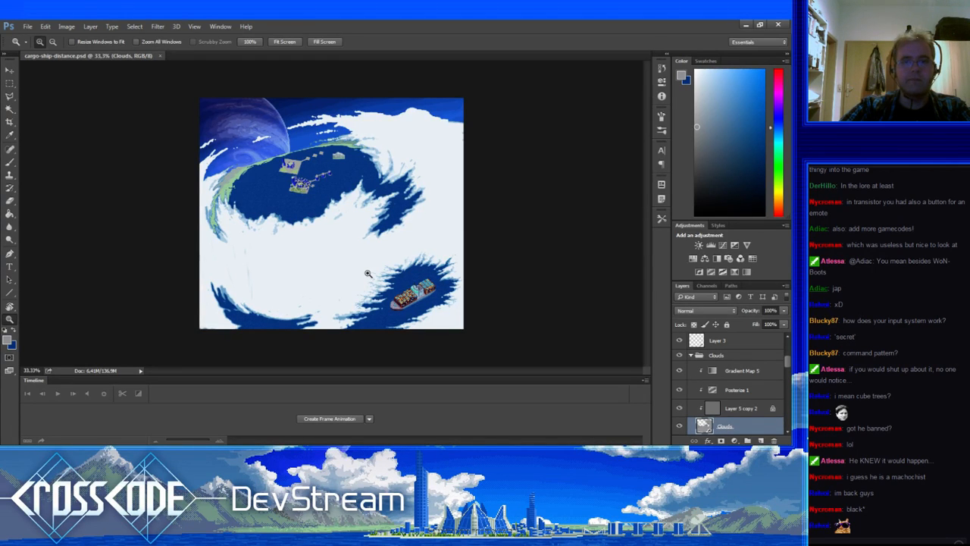
Compare the ship and its surrounding gap in the clouds with the islands and planet in the distance.
scroll(431, 282, "up", 6)
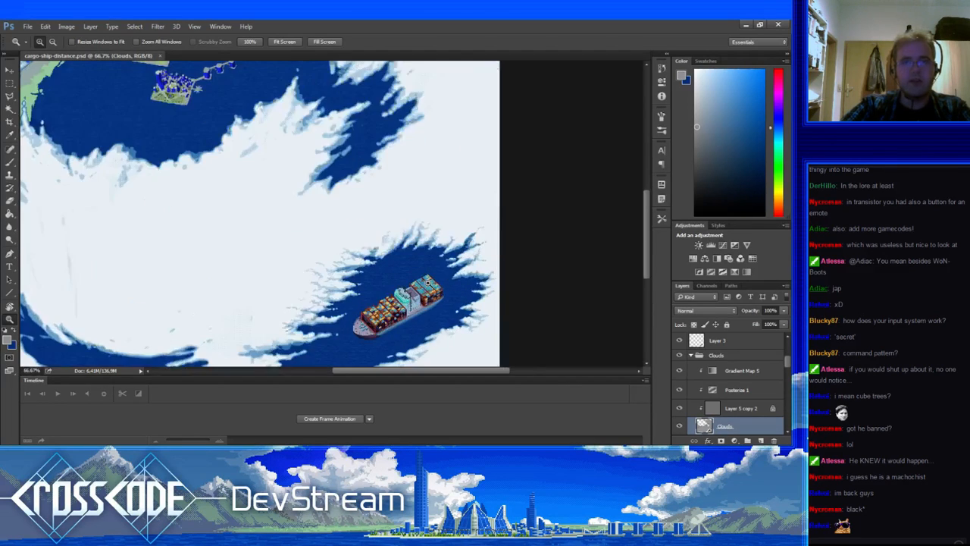
left_click_drag(443, 301, 491, 135)
scroll(461, 195, "down", 3)
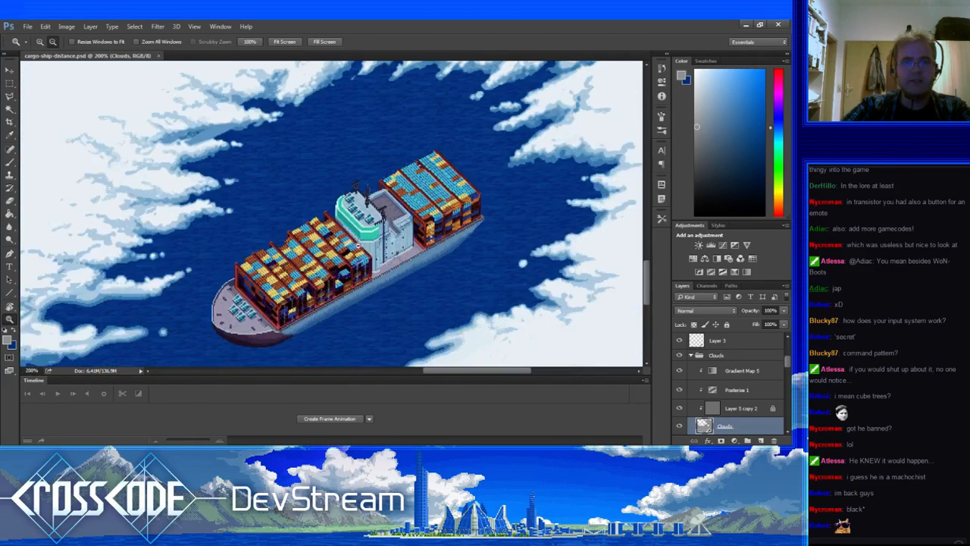
left_click_drag(295, 212, 486, 299)
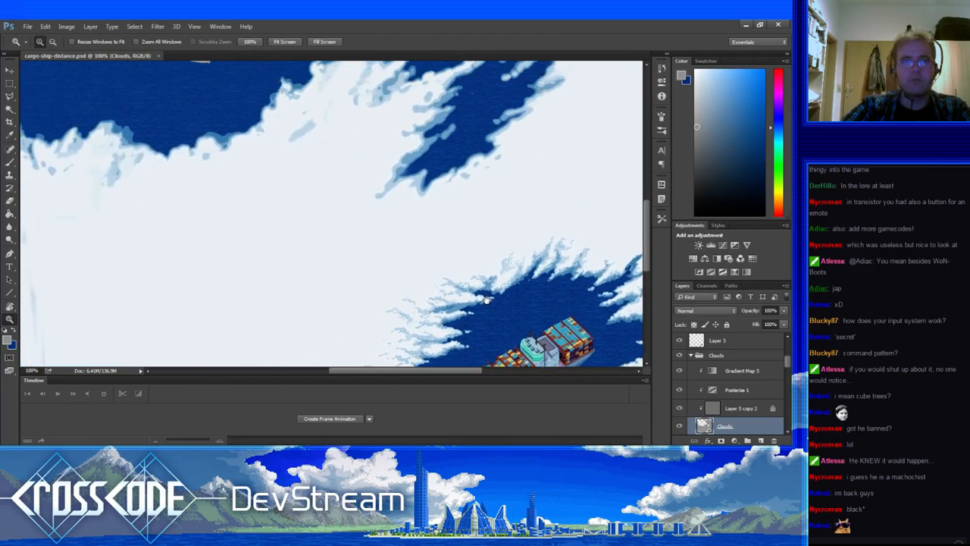
left_click_drag(338, 157, 481, 388)
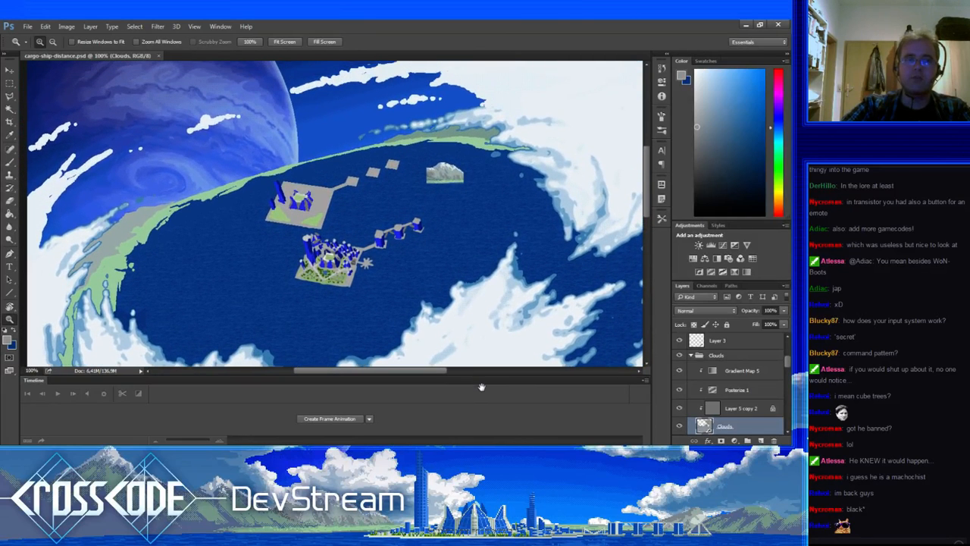
left_click(306, 189, "alt")
left_click(339, 243)
left_click_drag(339, 243, 262, 109)
left_click_drag(439, 256, 638, 462)
left_click_drag(459, 240, 137, 129)
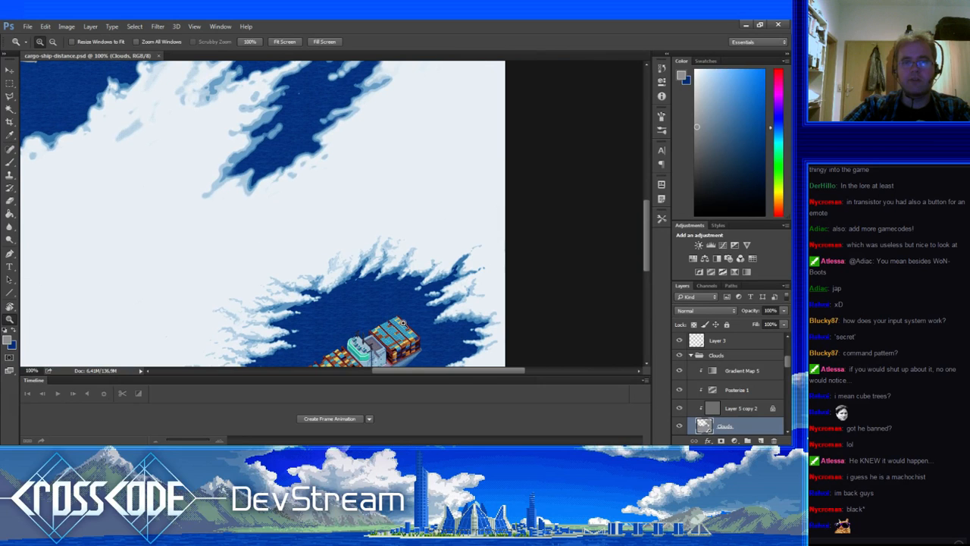
left_click_drag(152, 83, 282, 197)
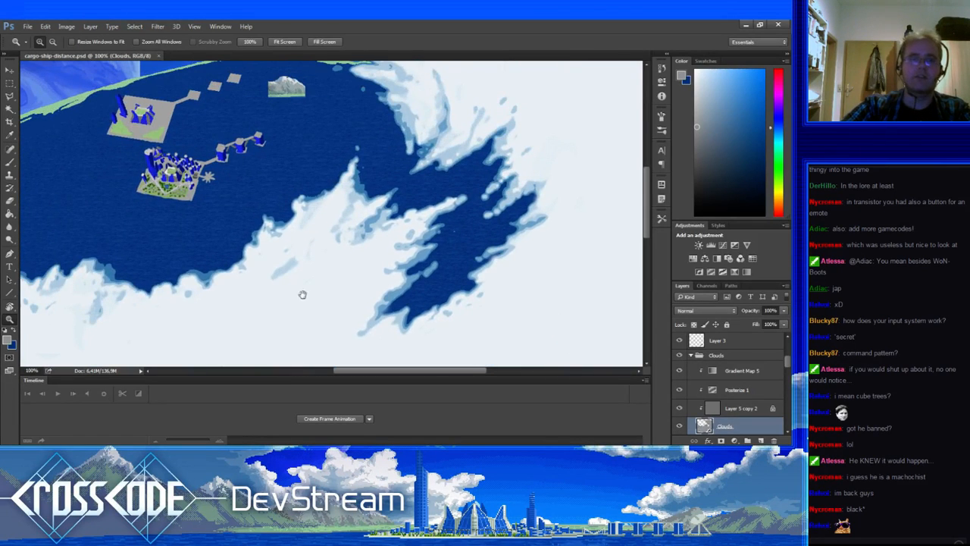
left_click_drag(303, 294, 301, 229)
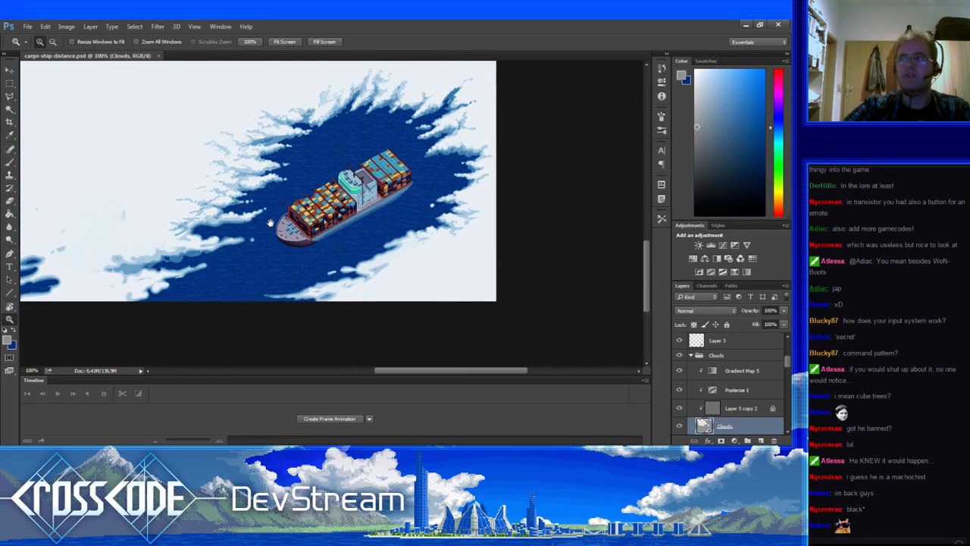
left_click_drag(182, 148, 272, 227)
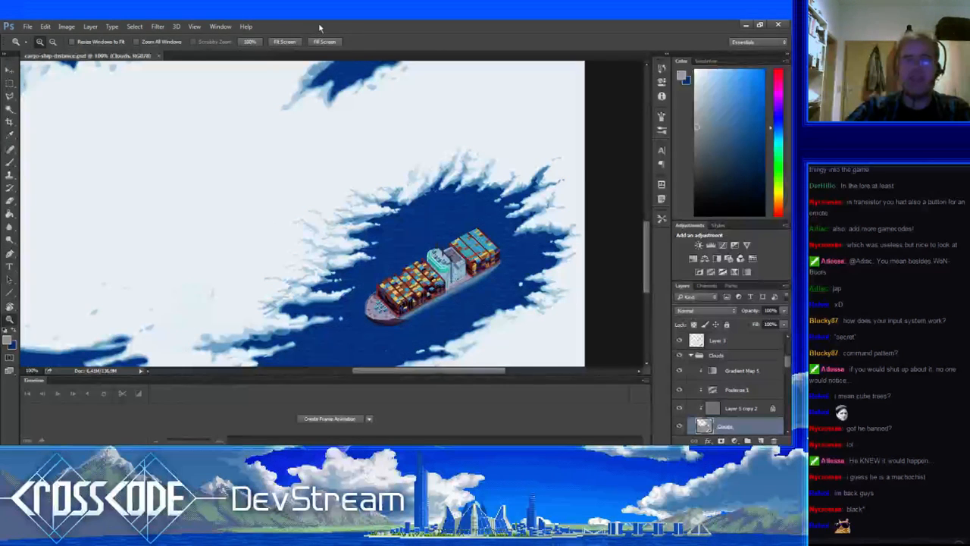
Examine the white cloud cover between the container ship and the distant islands at 100%.
left_click_drag(271, 169, 406, 368)
left_click_drag(364, 277, 242, 101)
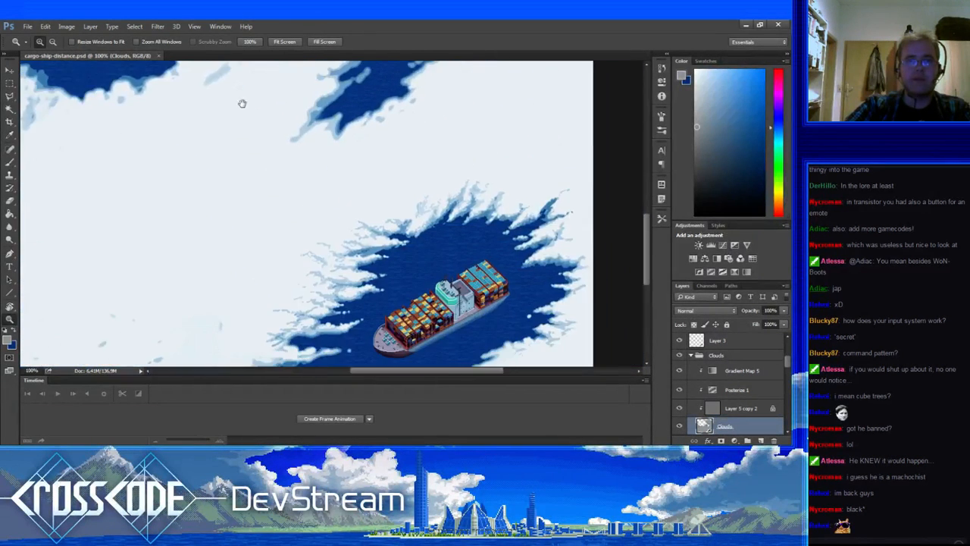
left_click_drag(276, 201, 189, 110)
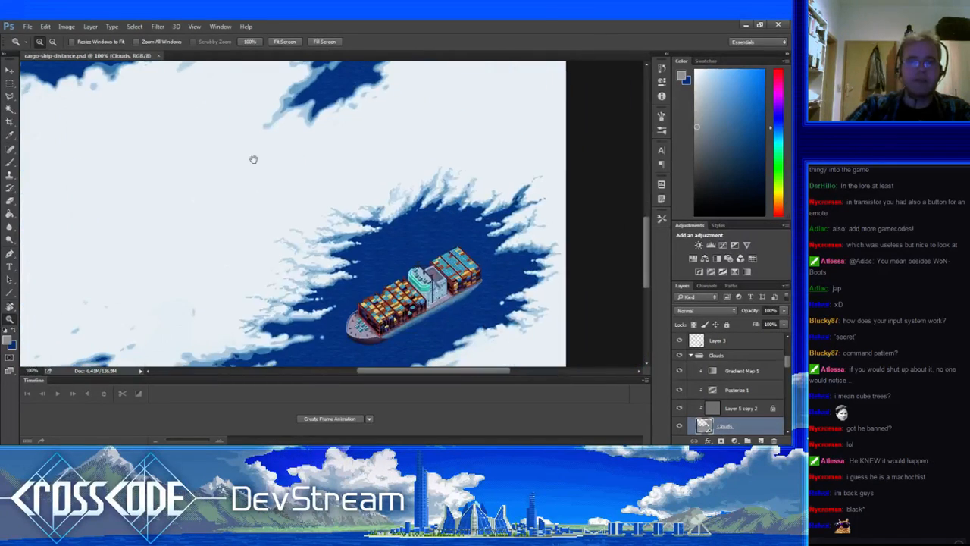
left_click_drag(317, 254, 424, 314)
left_click_drag(342, 221, 291, 95)
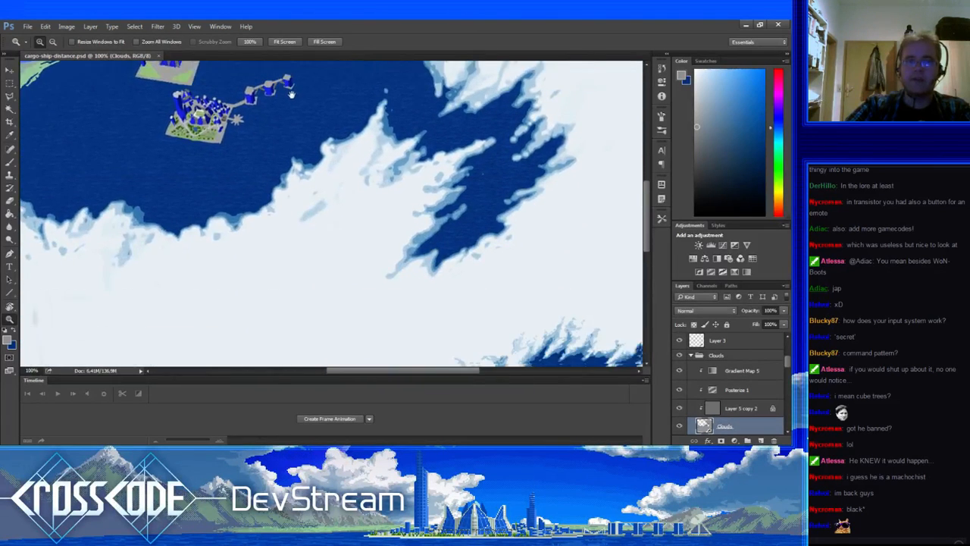
left_click_drag(333, 196, 175, 40)
left_click_drag(249, 150, 551, 141)
left_click_drag(492, 64, 453, 366)
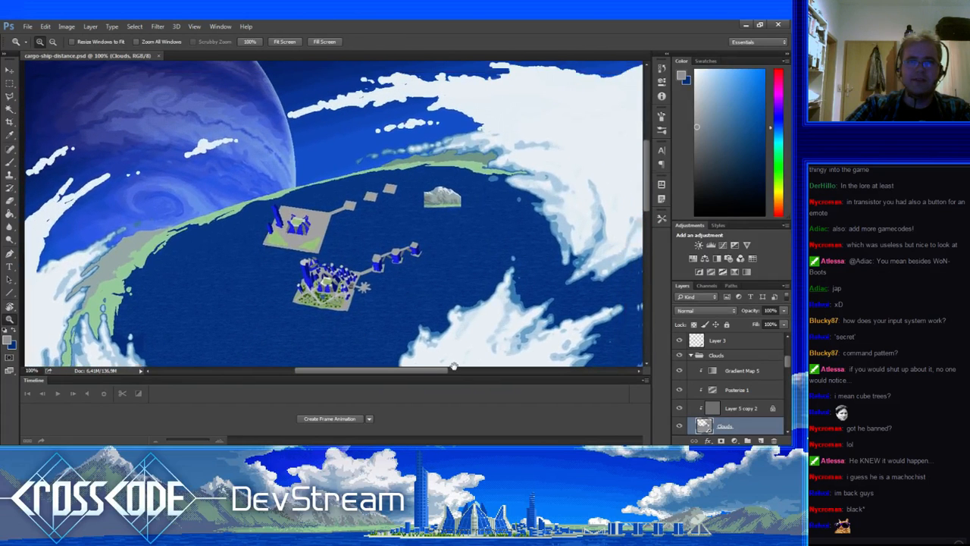
Examine the two city islands and their surrounding ocean, from a 200% close-up to a wider 66.67% view.
left_click_drag(401, 281, 349, 227)
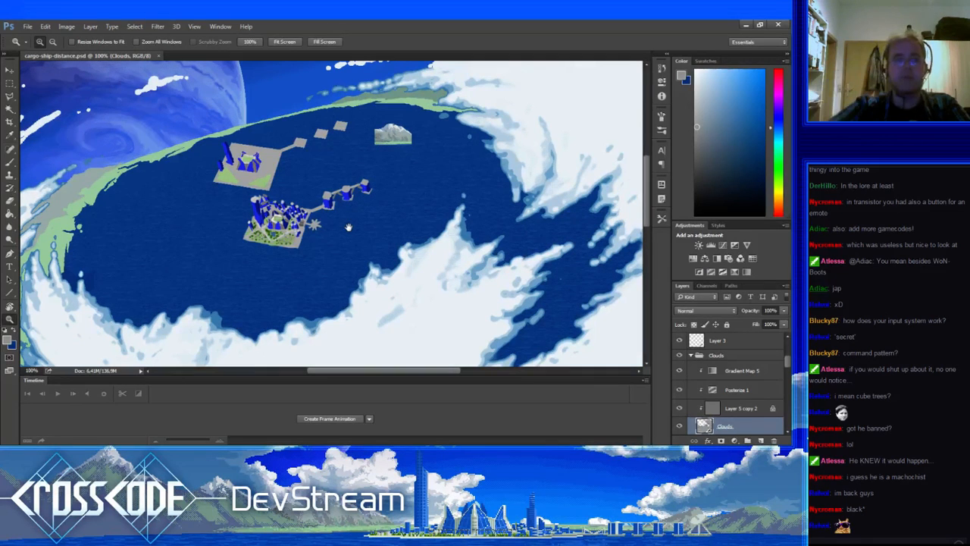
left_click_drag(349, 228, 400, 336)
left_click_drag(377, 281, 447, 375)
left_click_drag(237, 72, 152, 150)
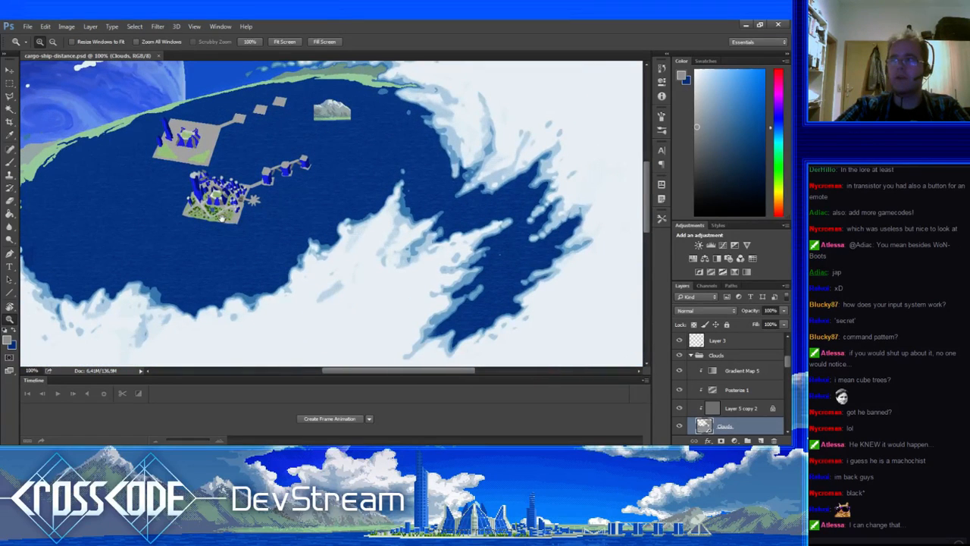
left_click_drag(221, 219, 298, 281)
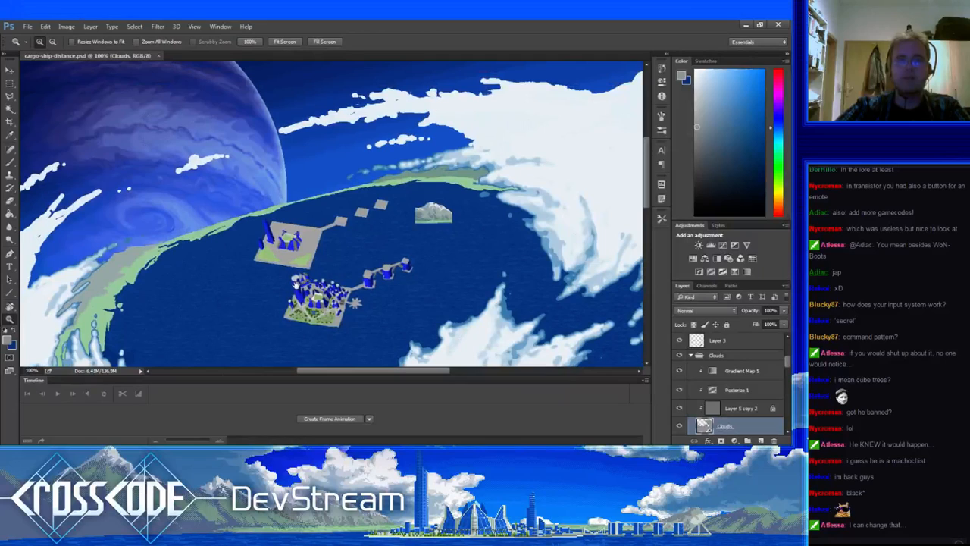
left_click_drag(302, 258, 323, 341)
triple_click(285, 252)
left_click(319, 256, "alt")
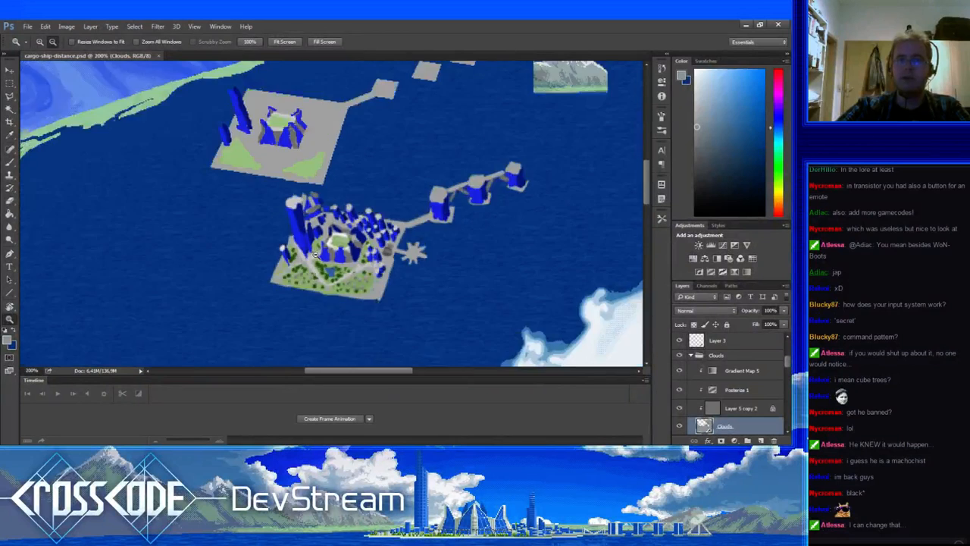
left_click(319, 256, "alt")
left_click(320, 257, "alt")
left_click(334, 288)
left_click_drag(372, 318, 283, 233)
left_click(284, 234, "alt")
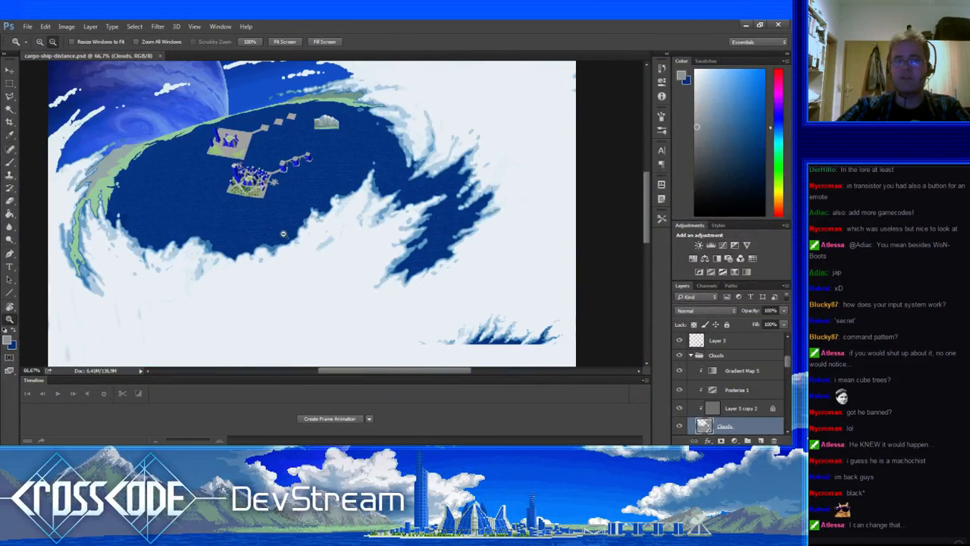
Review the scene at 100% from the container ship across the clouds up to the islands.
left_click_drag(394, 352, 384, 378)
left_click_drag(355, 319, 374, 334)
left_click(327, 260)
left_click(327, 260)
left_click(327, 259)
left_click(289, 224, "alt")
left_click(289, 223, "alt")
left_click_drag(270, 210, 194, 213)
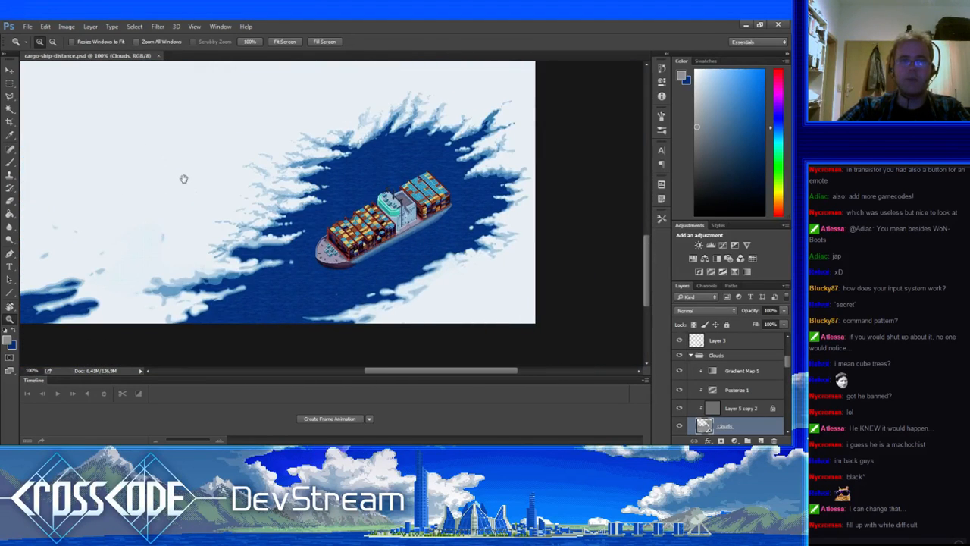
left_click_drag(216, 88, 339, 329)
left_click_drag(223, 207, 260, 288)
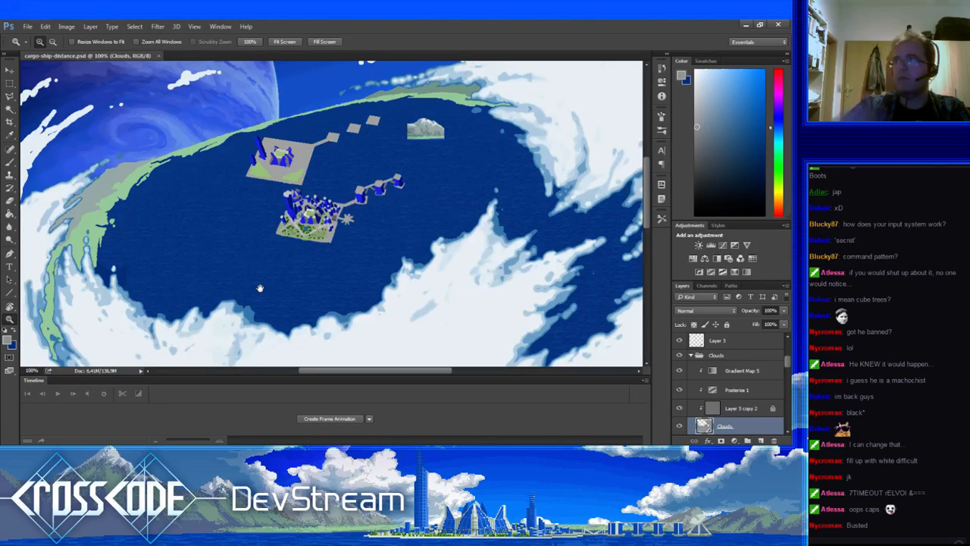
Inspect the green horizon, both city islands, their small outlying platforms and the mountain at 200% to 300%.
left_click_drag(260, 288, 251, 353)
scroll(292, 184, "up", 2)
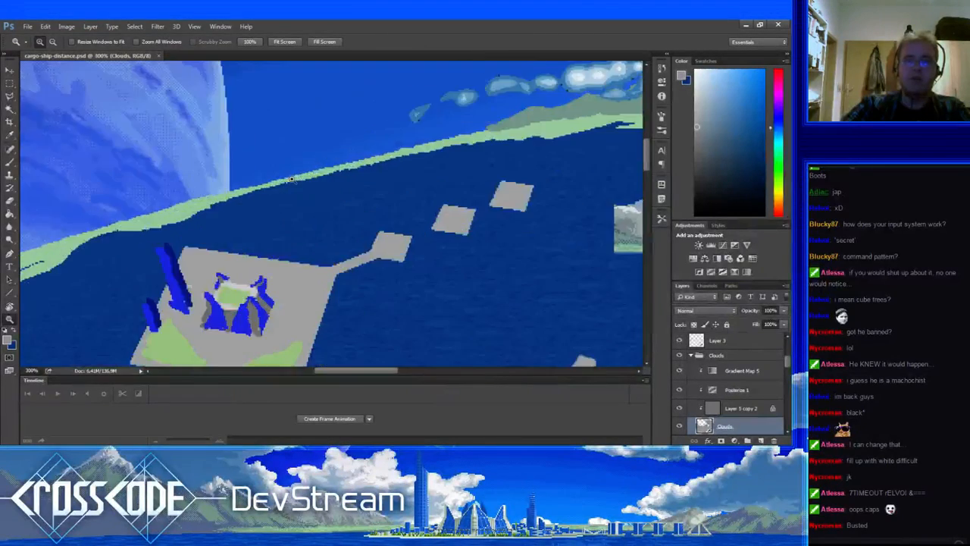
left_click_drag(293, 184, 312, 213)
scroll(366, 284, "down", 2)
left_click_drag(390, 346, 398, 277)
left_click(376, 203)
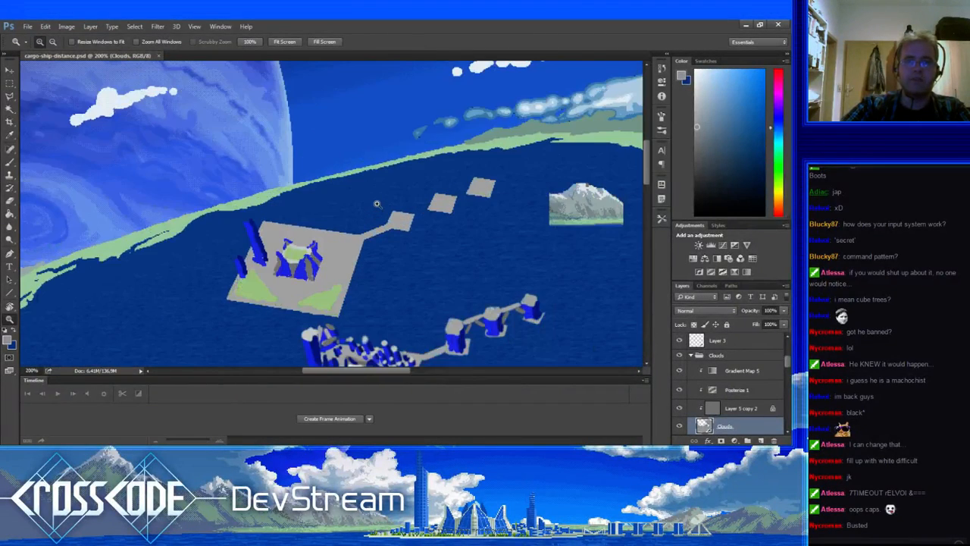
left_click_drag(377, 203, 356, 163)
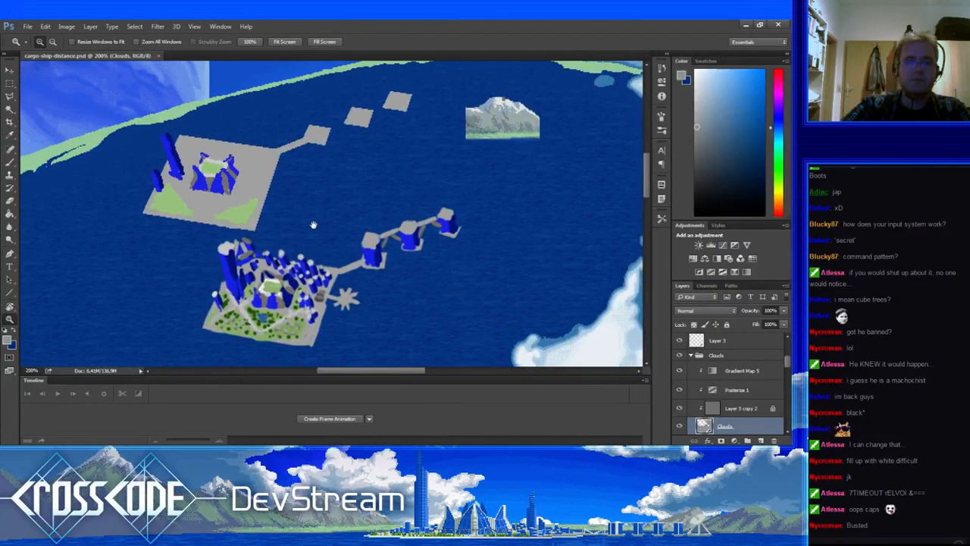
Frame the two city islands with their outlying platforms at 200% and activate the Pencil tool.
left_click_drag(314, 223, 364, 167)
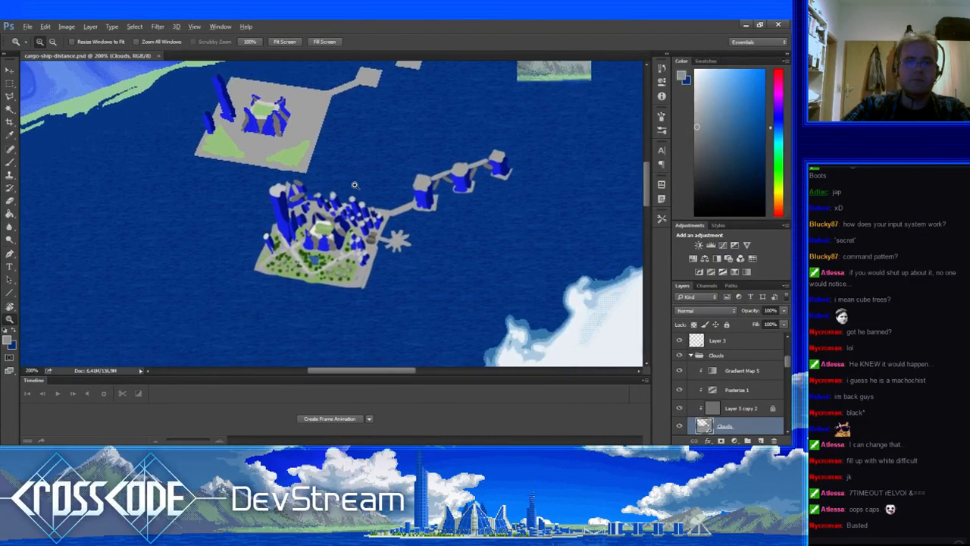
left_click(355, 186, "alt")
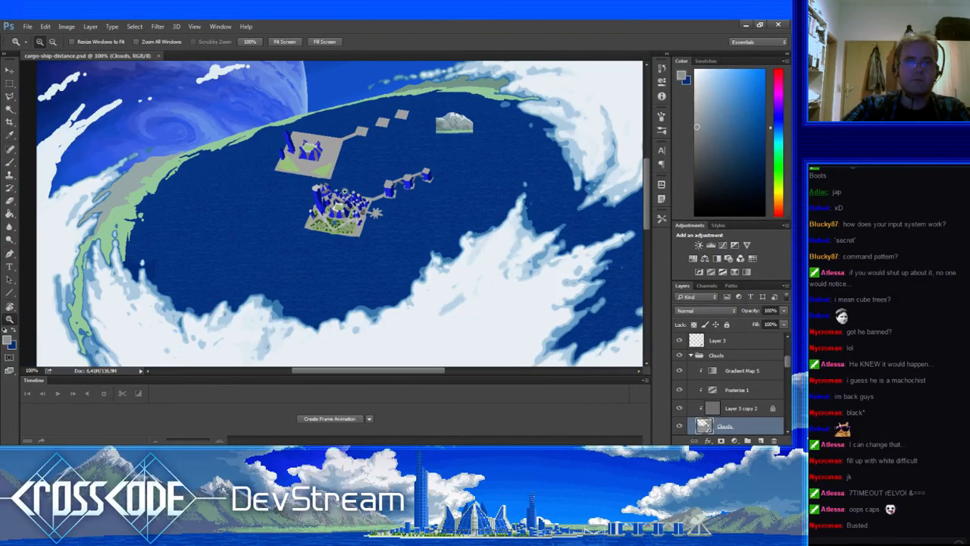
left_click(344, 150)
mouse_move(324, 221)
left_mouse_down()
mouse_move(316, 235)
mouse_move(338, 257)
mouse_move(335, 234)
left_mouse_up()
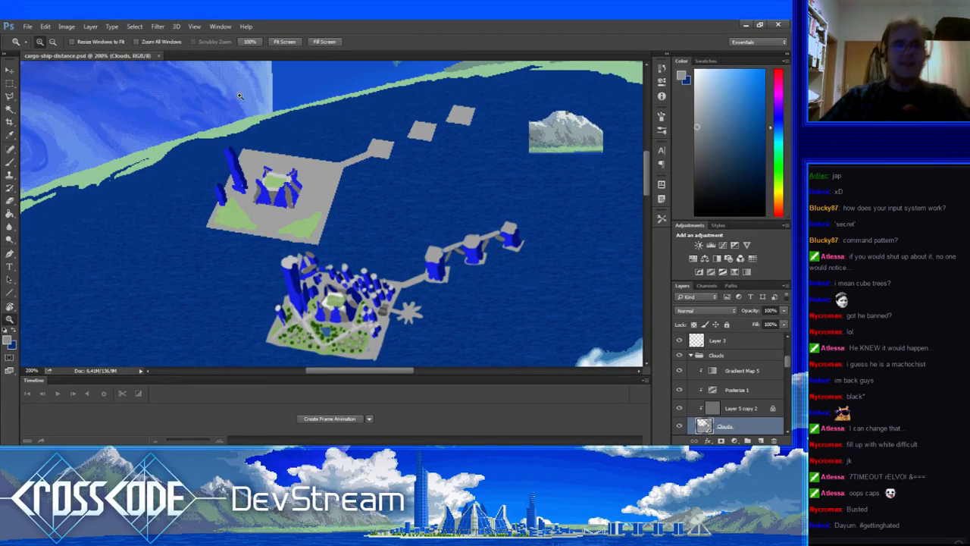
left_click_drag(358, 227, 331, 206)
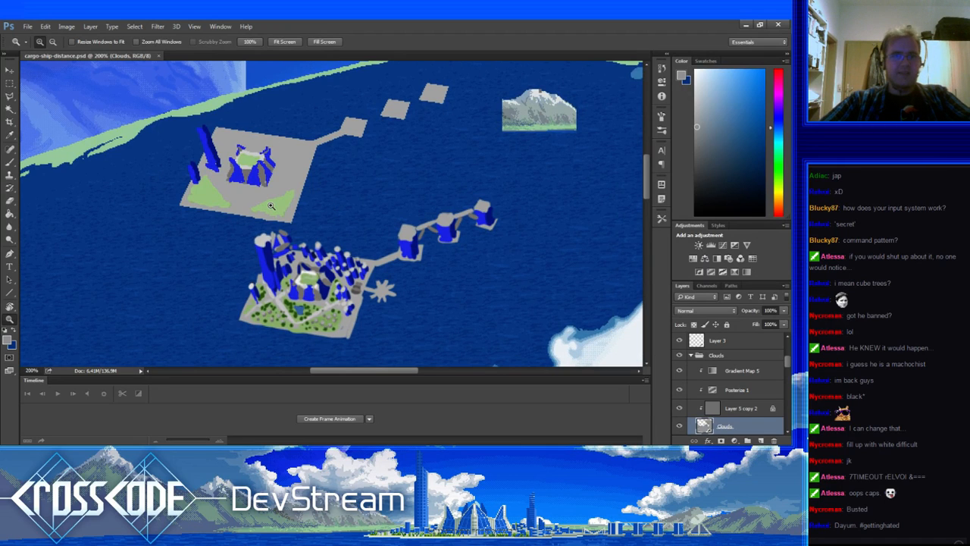
key("b")
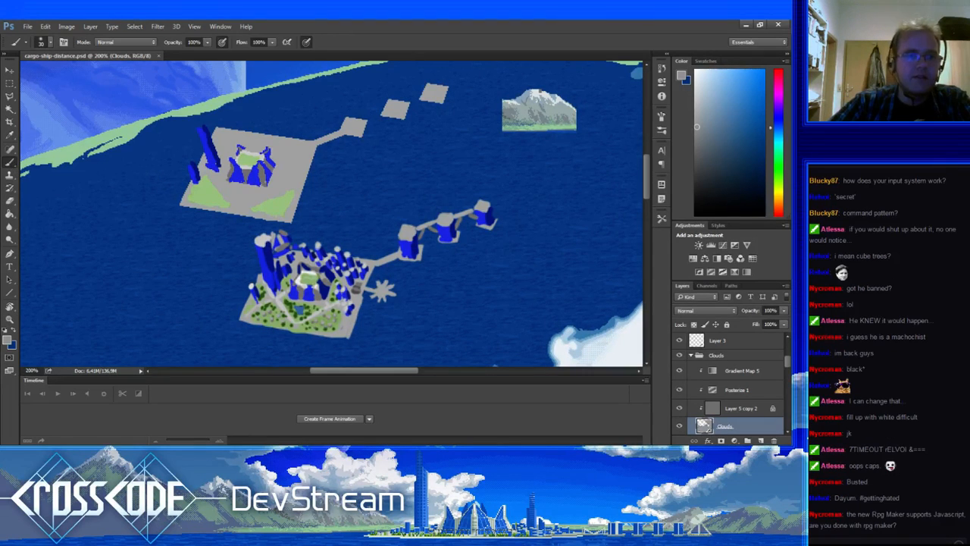
key("shift+b")
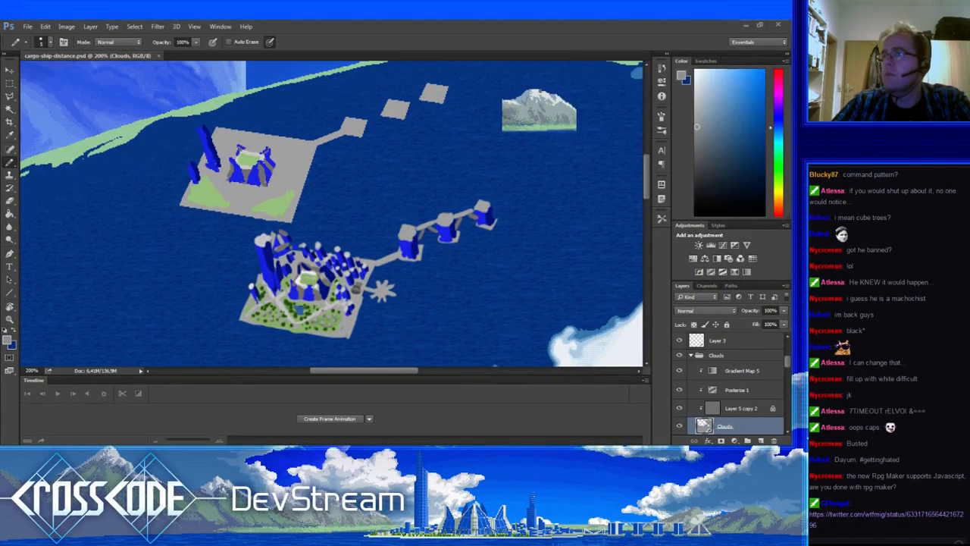
Read the viewer's RPG Maker question in the chat, and switch to the browser to watch the GIF in the chat-linked tweet, closing its page when done.
triple_click(920, 475)
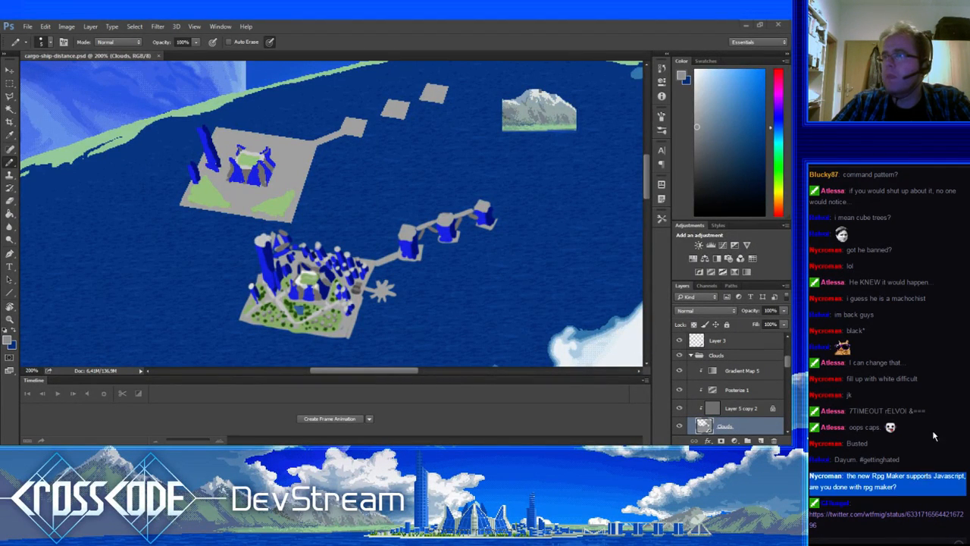
left_click(933, 431)
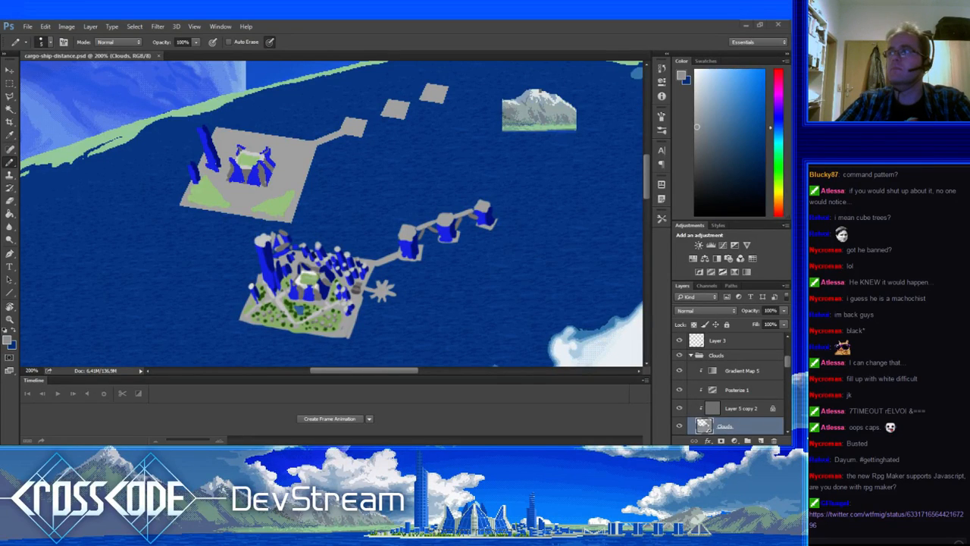
key("alt+Tab")
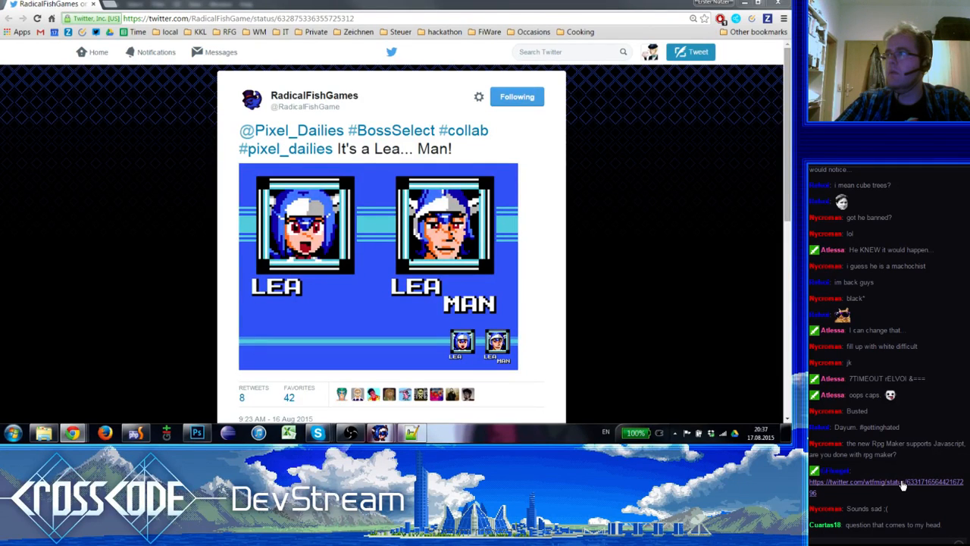
left_click(902, 486)
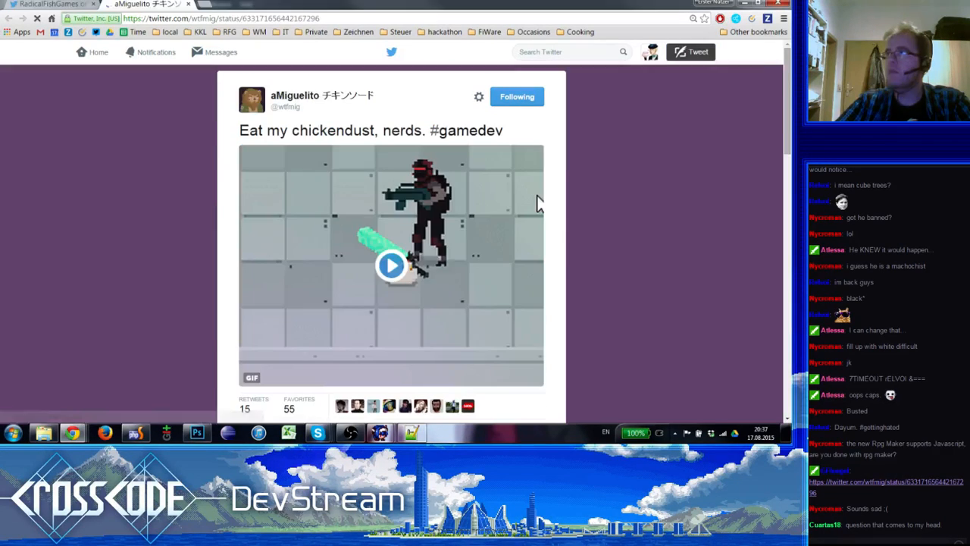
left_click(367, 258)
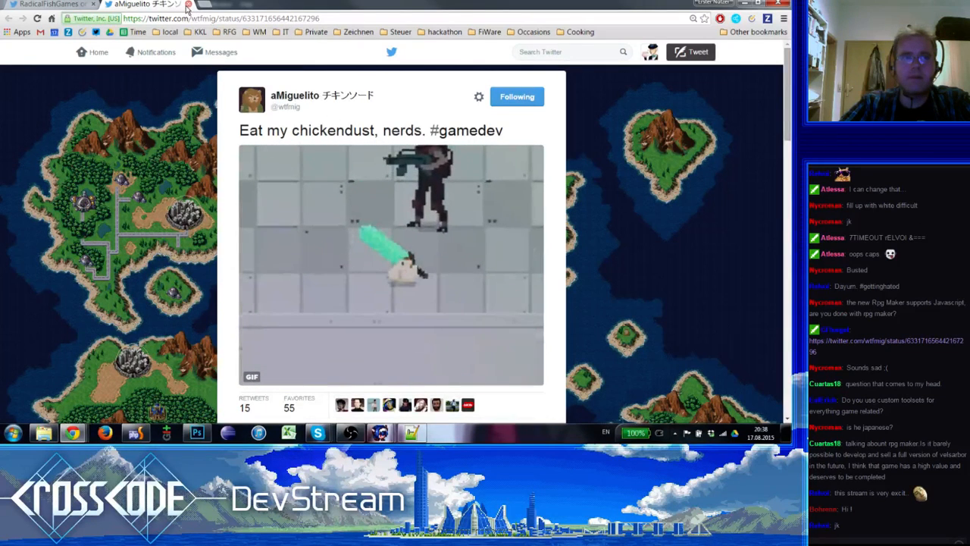
left_click(188, 5)
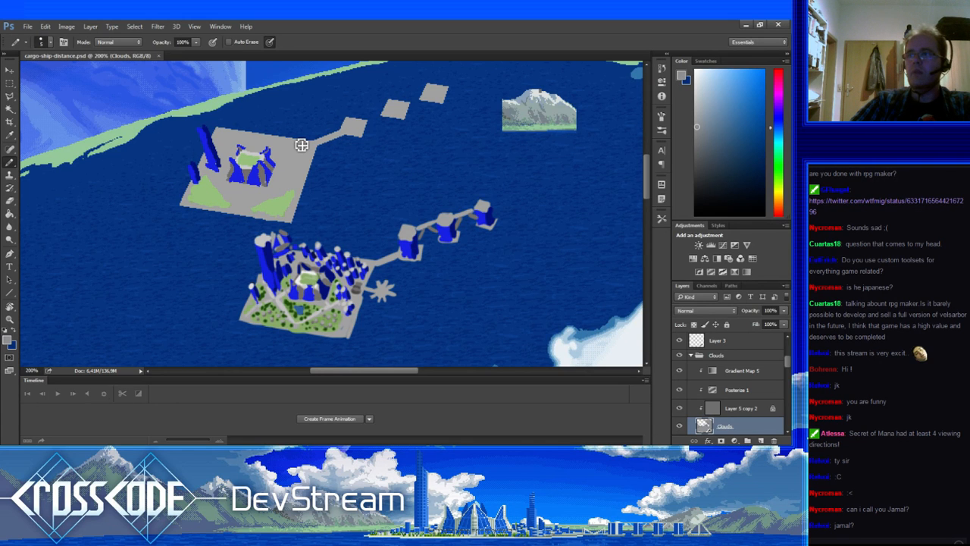
Inspect the two city islands up close at 300% and return to a 200% view.
left_click_drag(323, 194, 318, 146)
left_click_drag(212, 238, 212, 244)
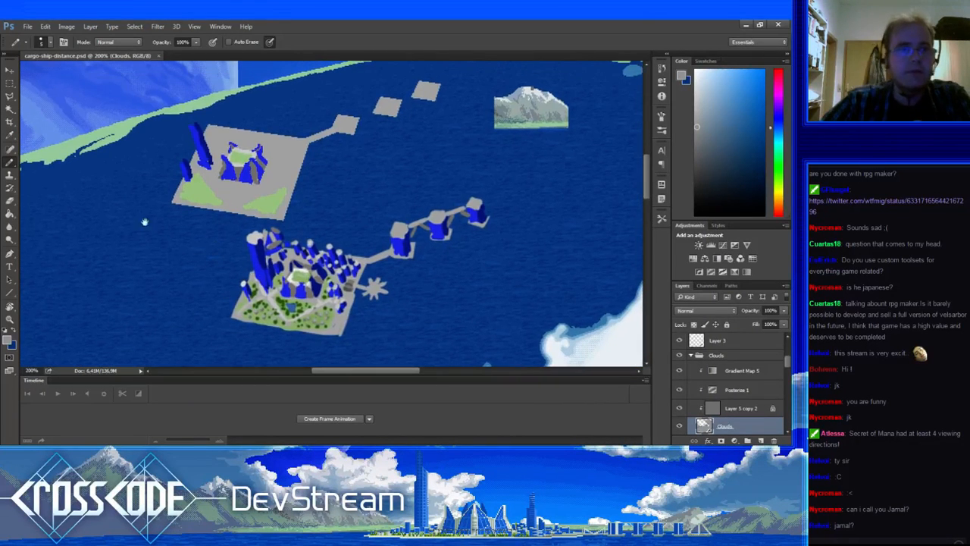
left_click(10, 319)
left_click(220, 215)
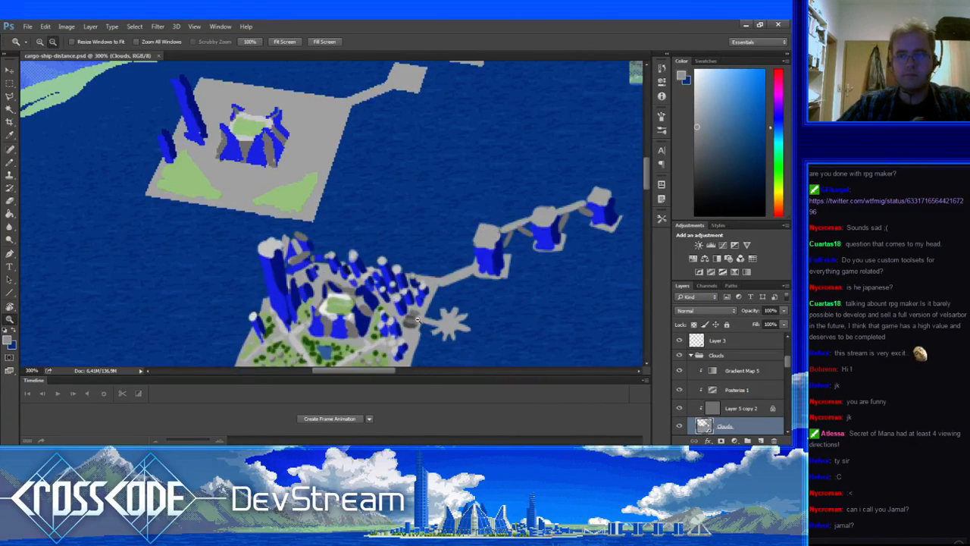
left_click(417, 320, "alt")
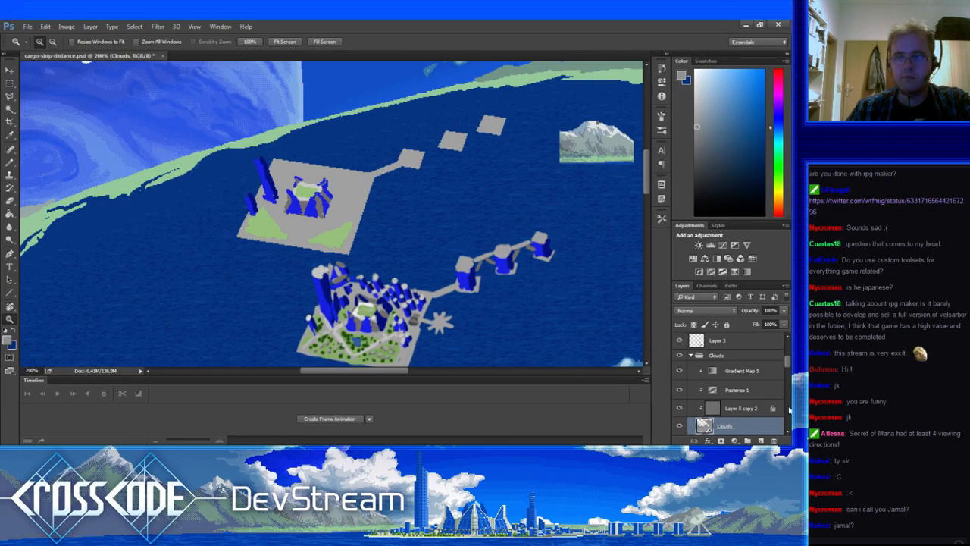
Look through the layer stack, from Layer 5 and Layer 3 down past the Clouds and Ocean groups, for the island layers.
scroll(787, 378, "up", 3)
left_click(716, 401)
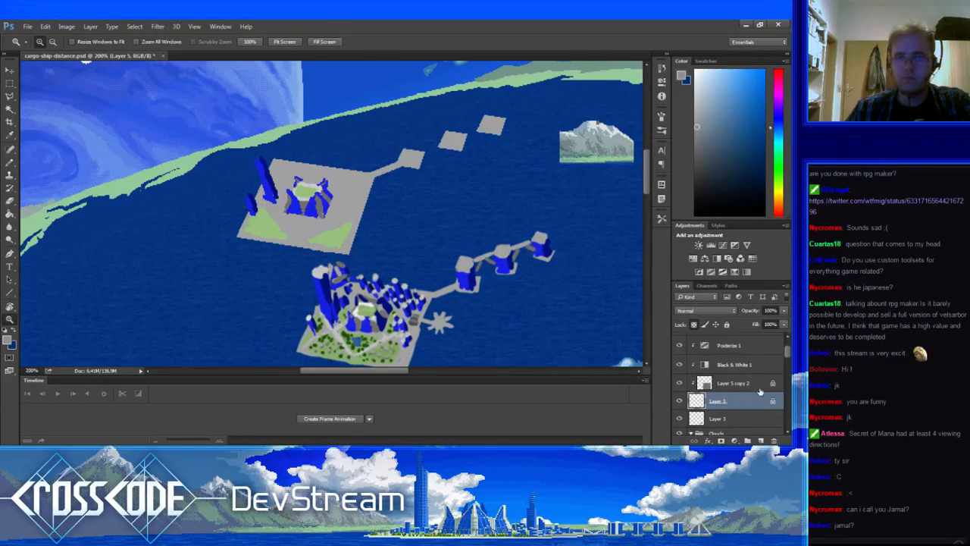
scroll(783, 356, "up", 2)
scroll(758, 364, "down", 5)
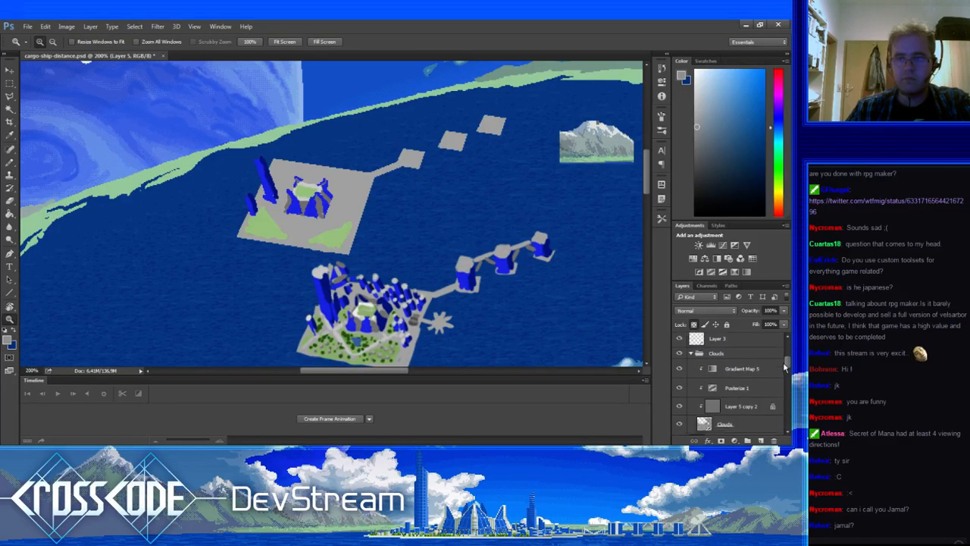
left_click(748, 369)
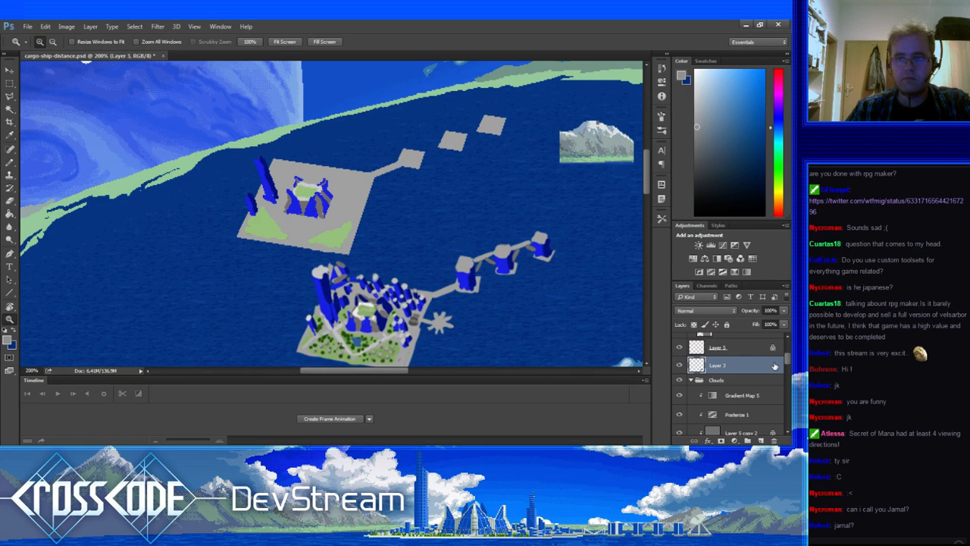
left_click_drag(787, 362, 786, 385)
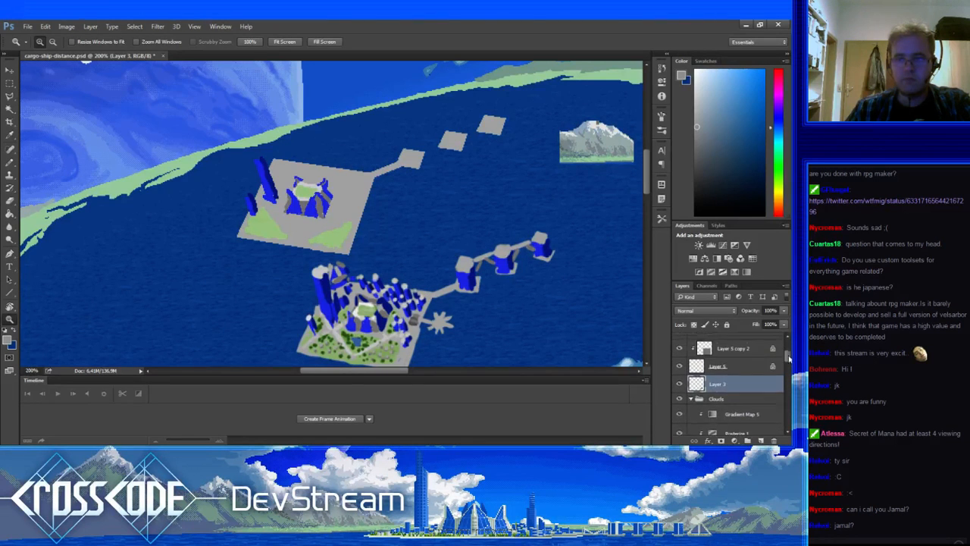
left_click_drag(788, 351, 788, 349)
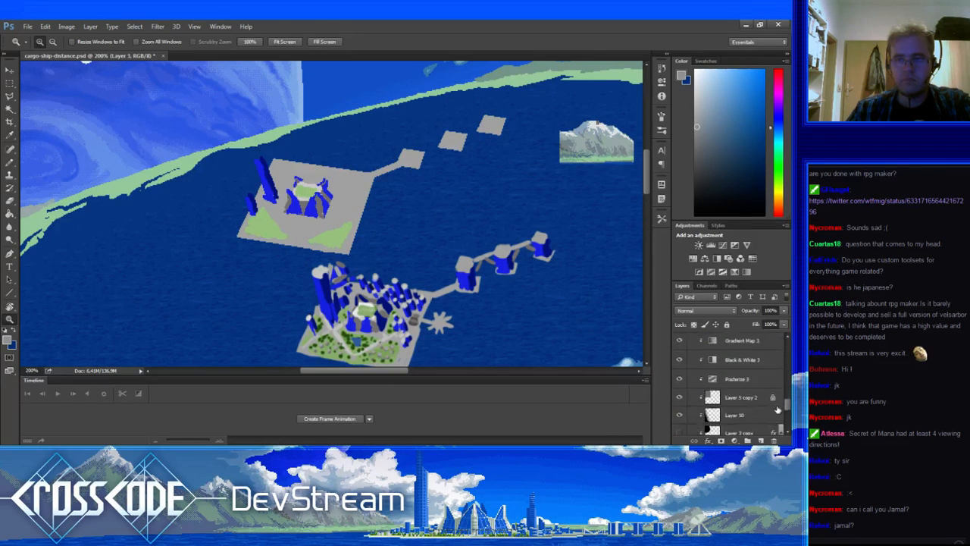
scroll(737, 377, "down", 2)
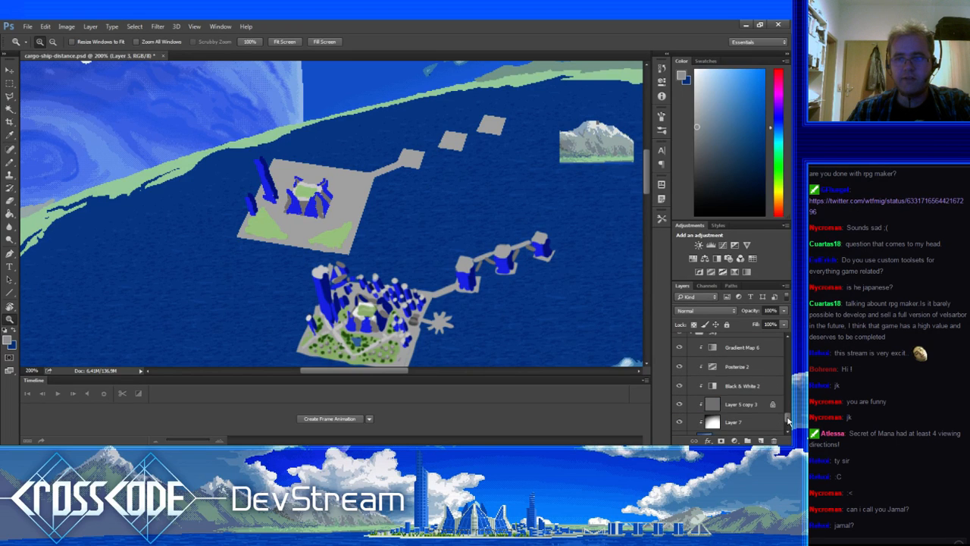
left_click_drag(788, 394, 788, 356)
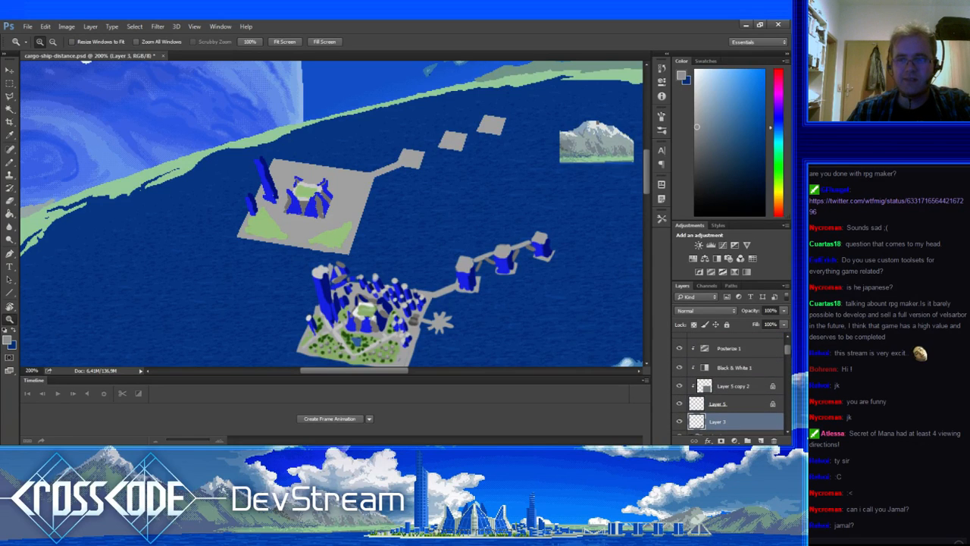
scroll(762, 369, "down", 3)
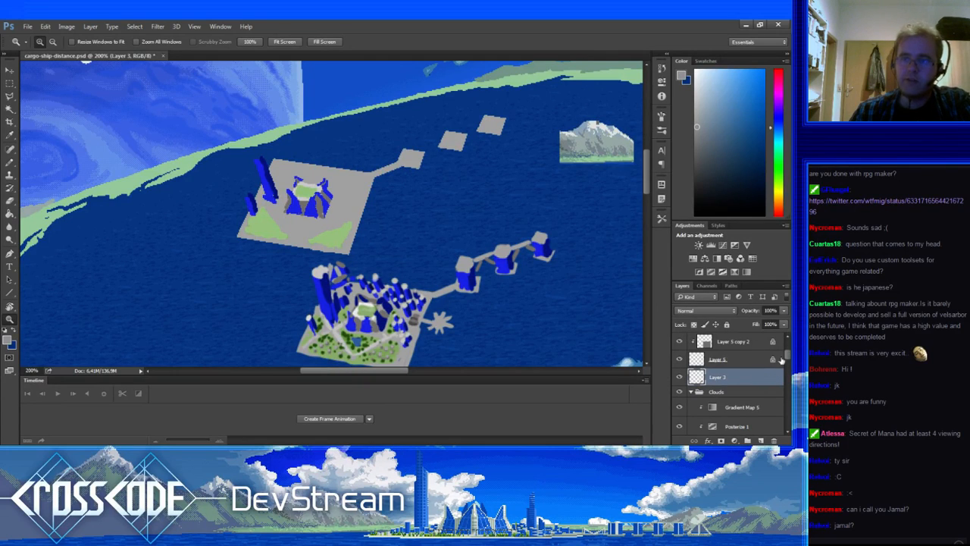
left_click_drag(789, 359, 788, 367)
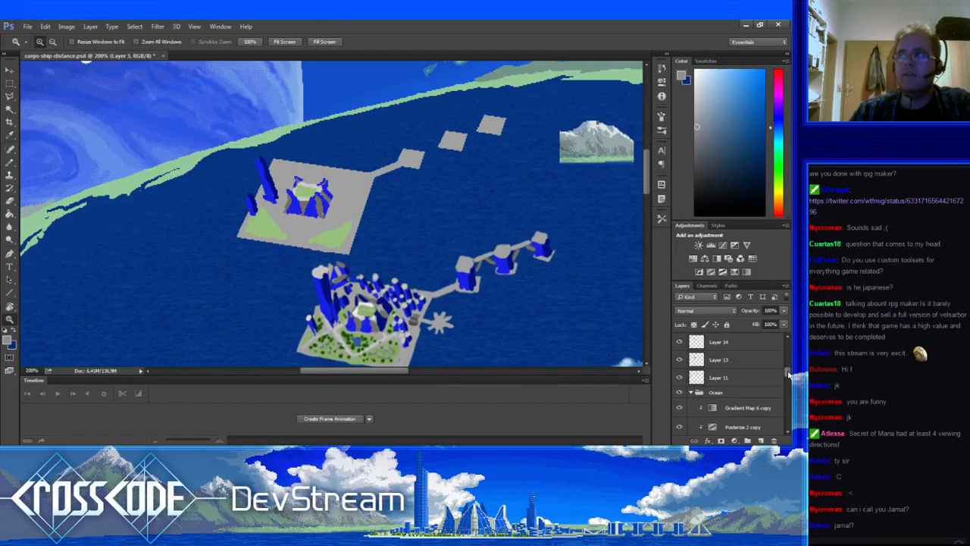
Check the hidden Layer 5 copy 4 in the Ocean group and delete it.
left_click_drag(788, 377, 694, 377)
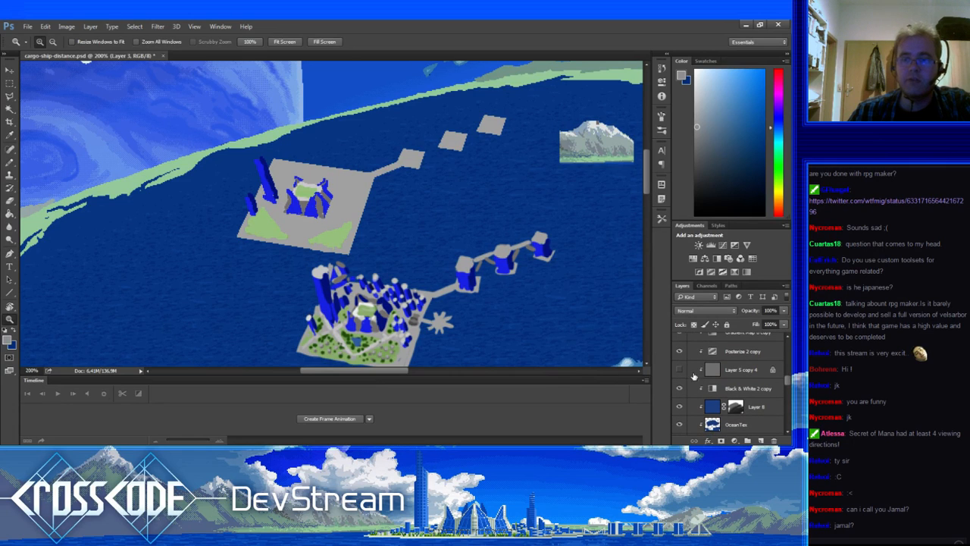
left_click(680, 370)
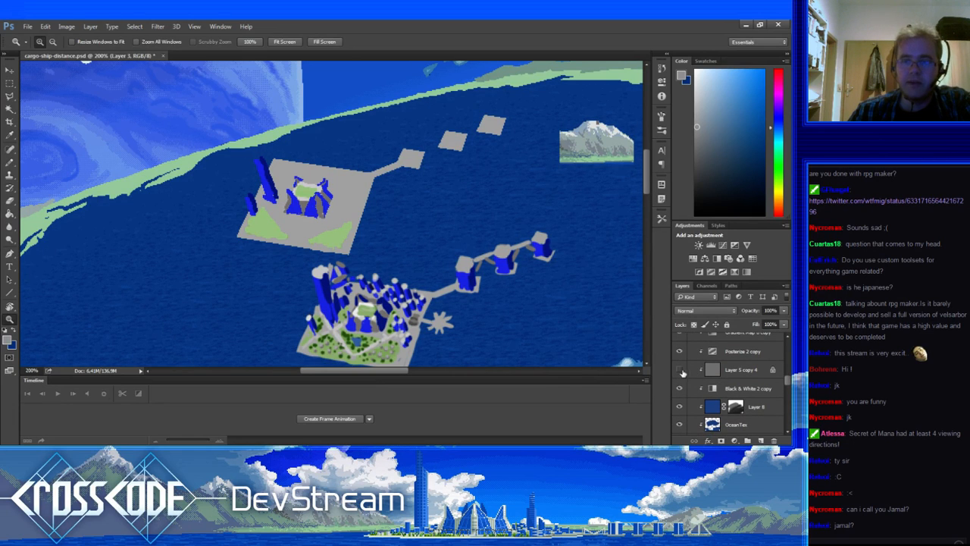
left_click_drag(739, 370, 773, 441)
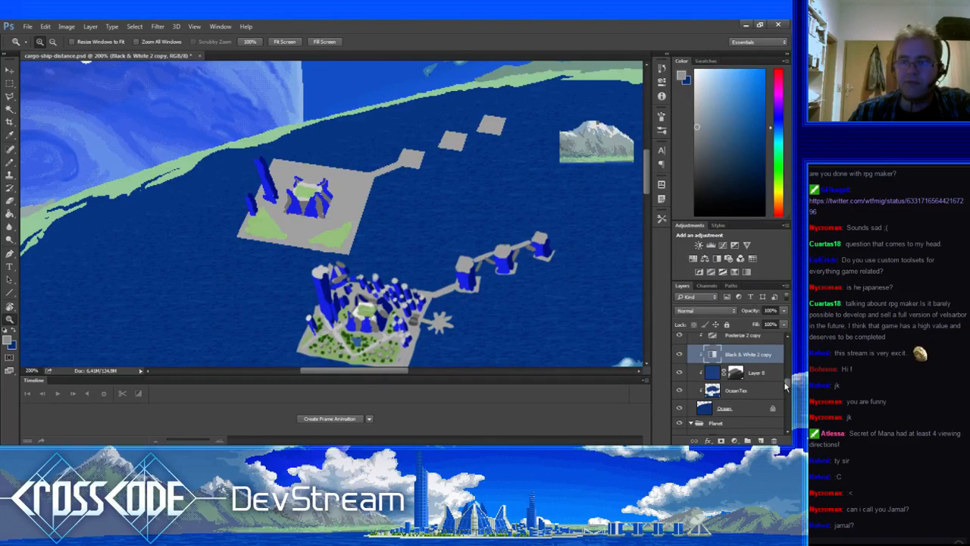
Hide and reshow Layer 11 and Layer 13 to identify which part of the artwork each one holds.
scroll(786, 387, "up", 2)
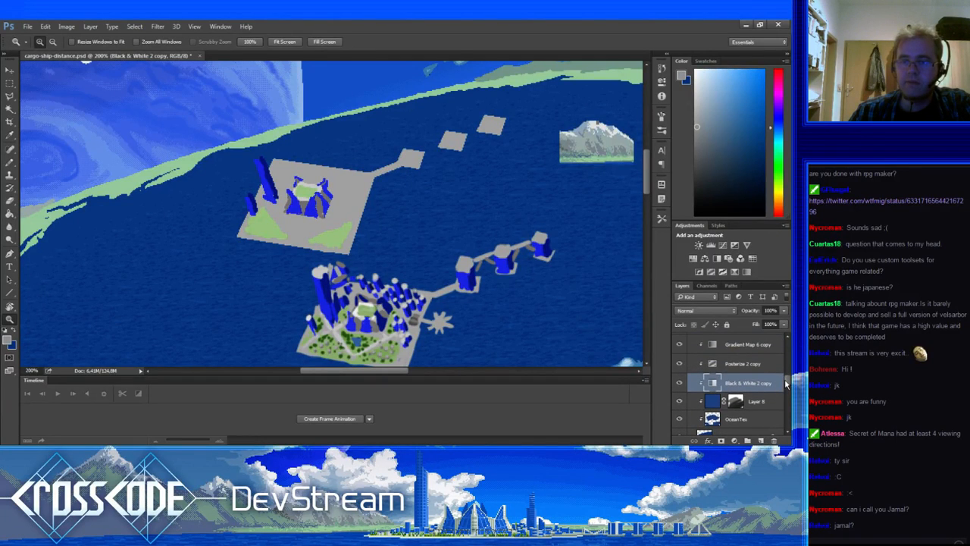
left_click_drag(785, 385, 788, 354)
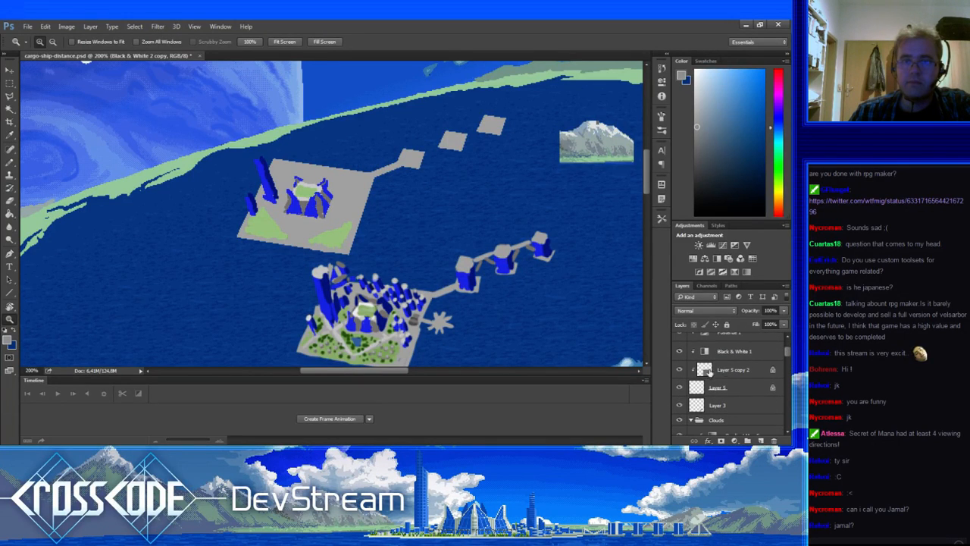
left_click_drag(787, 352, 787, 351)
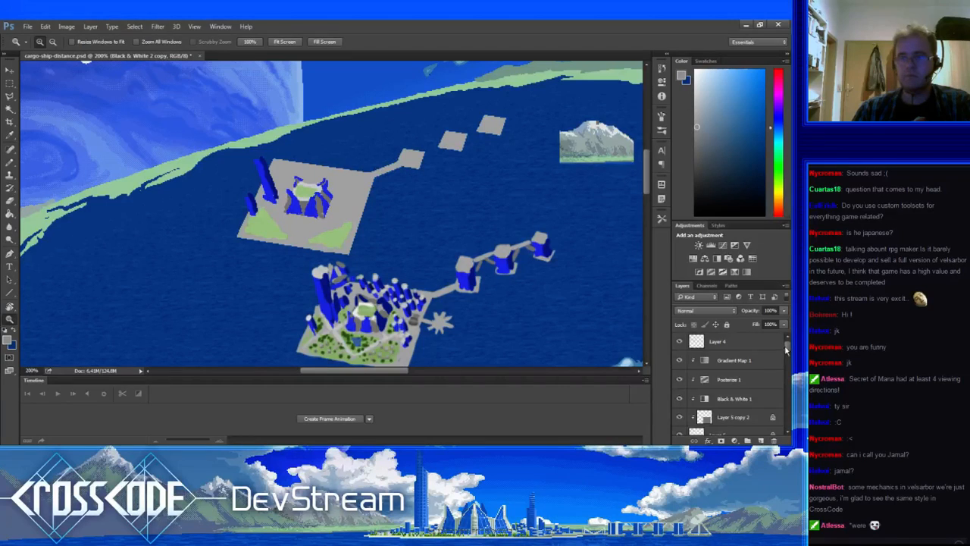
left_click_drag(786, 347, 778, 374)
left_click(679, 375)
left_click(679, 374)
left_click(679, 357)
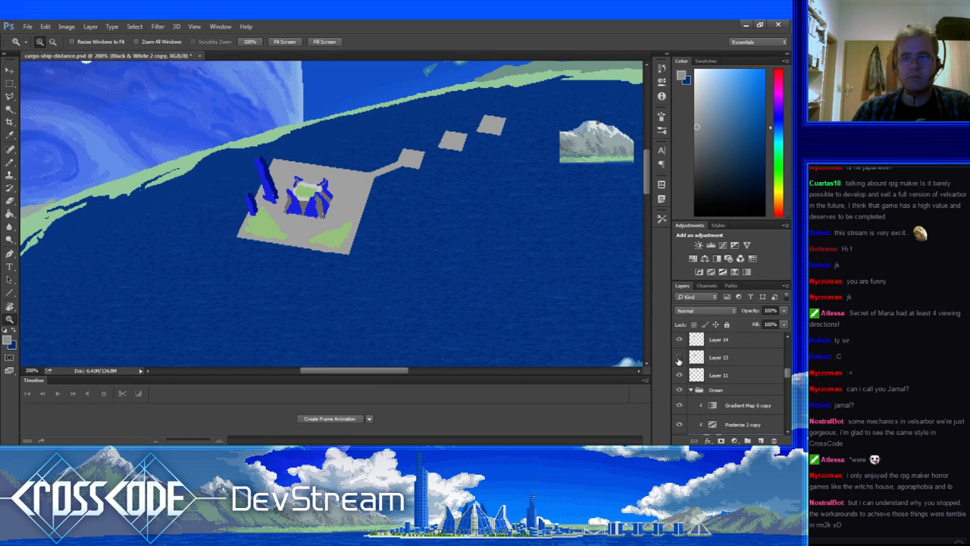
left_click(679, 357)
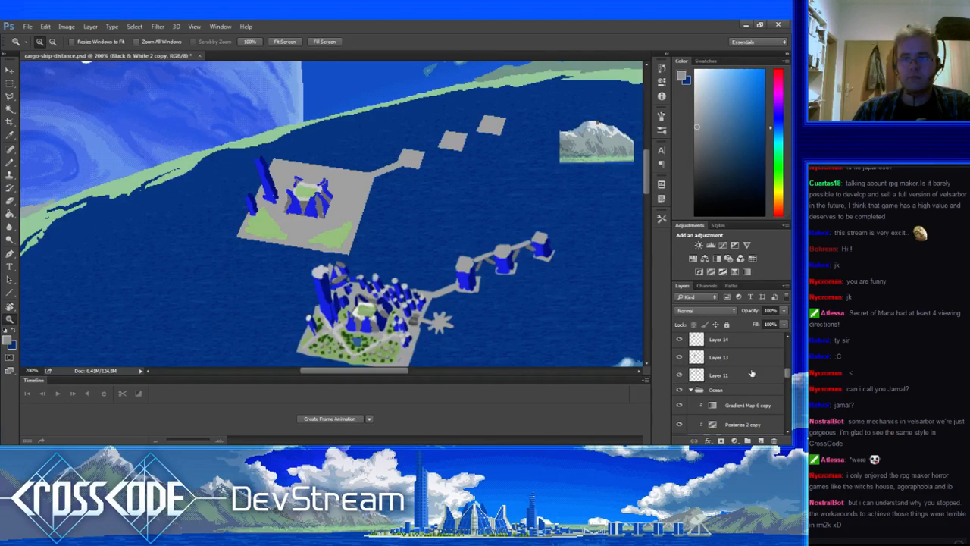
Hide and reshow Layer 14 and Layer 12 to find the layer containing the upper, unfinished city island.
scroll(752, 373, "up", 2)
left_click(680, 398)
left_click(679, 397)
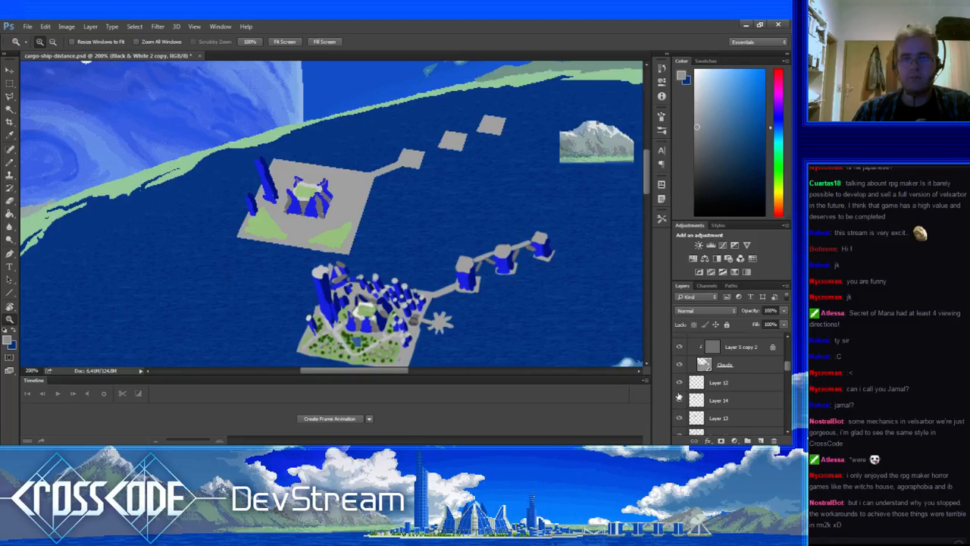
left_click(679, 383)
left_click(679, 383)
left_click(679, 398)
left_click(679, 398)
On Layer 14, touch up the edge of the upper island's western lawn with the Pencil, using its sampled green and grey.
left_click(716, 400)
left_click_drag(343, 251, 318, 249)
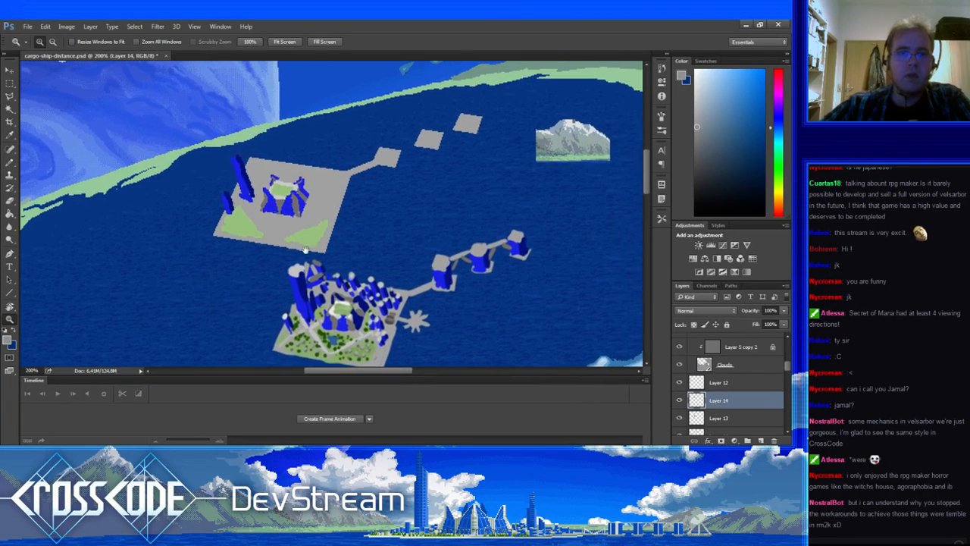
key("b")
left_click(236, 218, "alt")
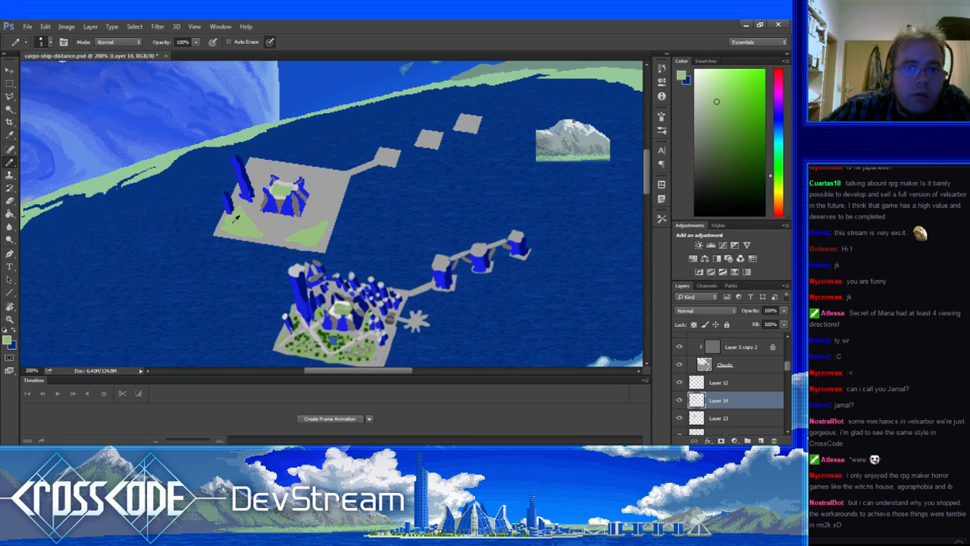
left_click(224, 232, "alt")
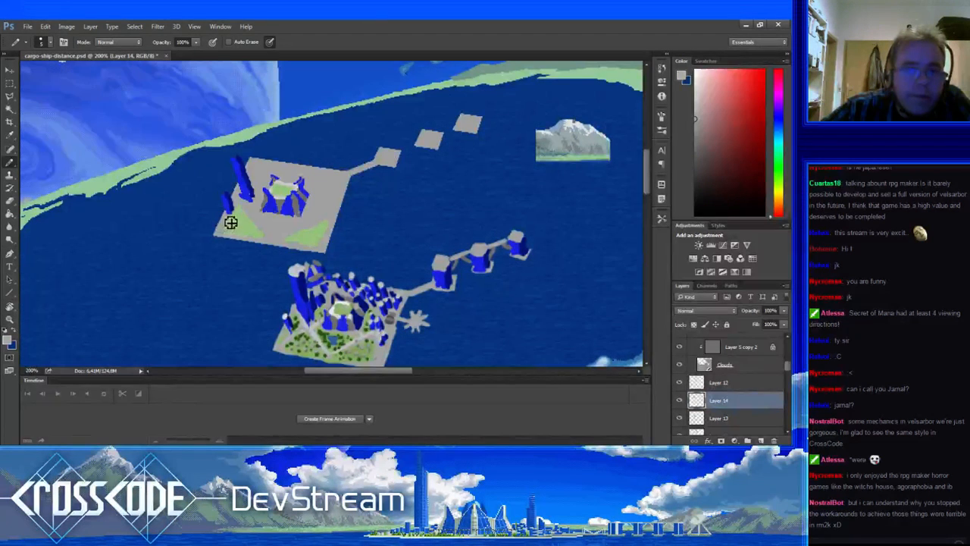
left_click_drag(243, 229, 252, 214)
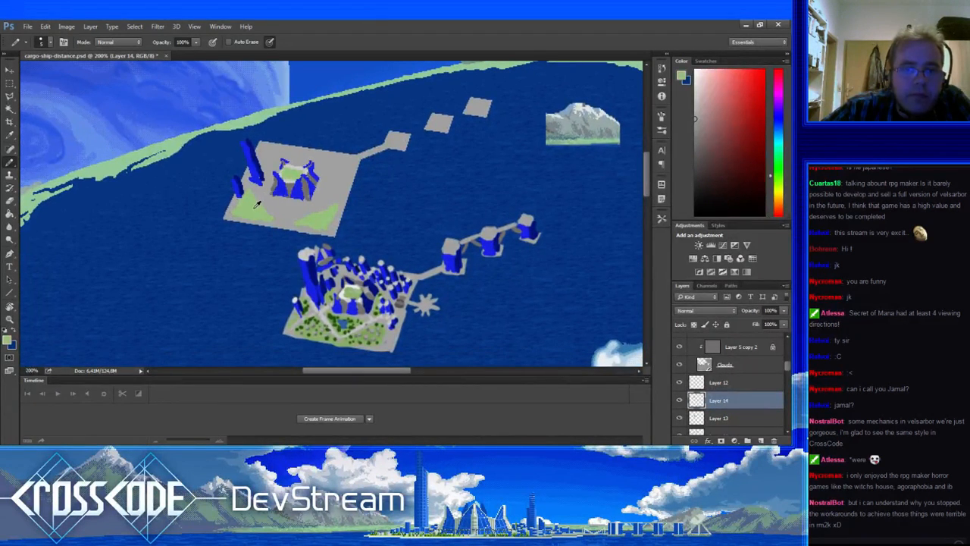
Paint a green lawn between the upper island's two existing lawns and trim it with grey to form diagonal paths.
left_click(264, 204, "alt")
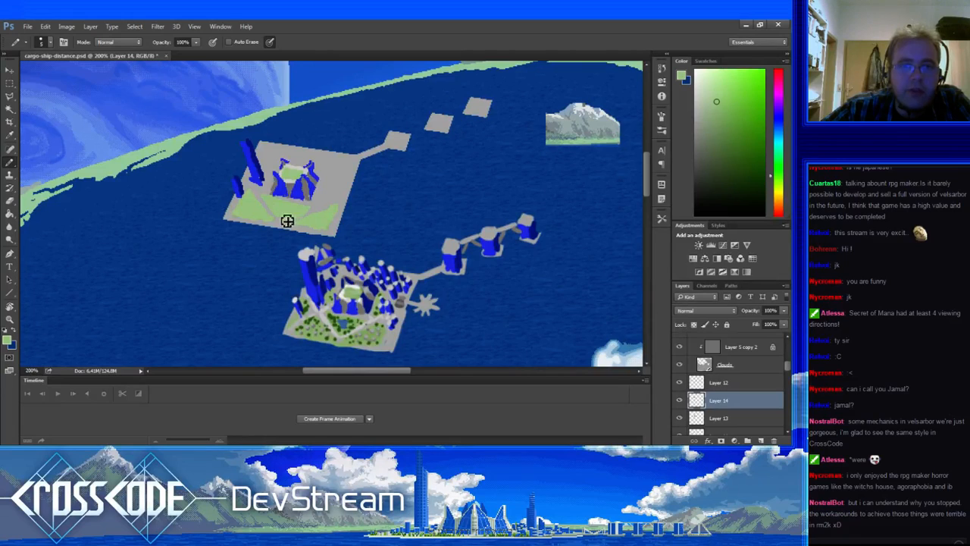
left_click(278, 220, "alt")
mouse_move(278, 219)
left_mouse_down()
mouse_move(270, 210)
mouse_move(298, 223)
mouse_move(290, 225)
mouse_move(301, 219)
left_mouse_up()
left_click(271, 212, "alt")
left_click(282, 219, "alt")
left_click(298, 211, "alt")
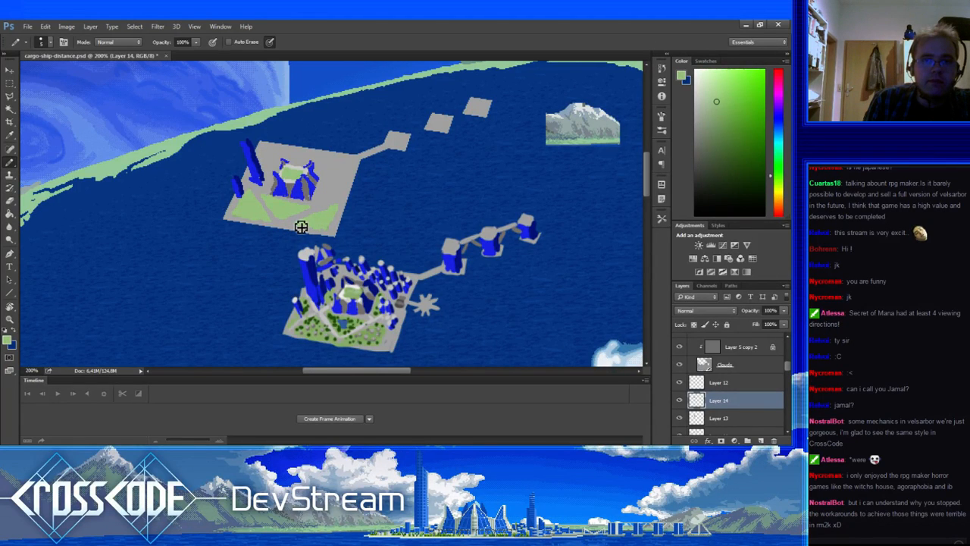
Extend the eastern lawn toward the island's edge, using sampled grey and green to shape its border.
mouse_move(329, 226)
left_mouse_down()
mouse_move(295, 271)
mouse_move(317, 227)
mouse_move(318, 253)
mouse_move(328, 241)
left_mouse_up()
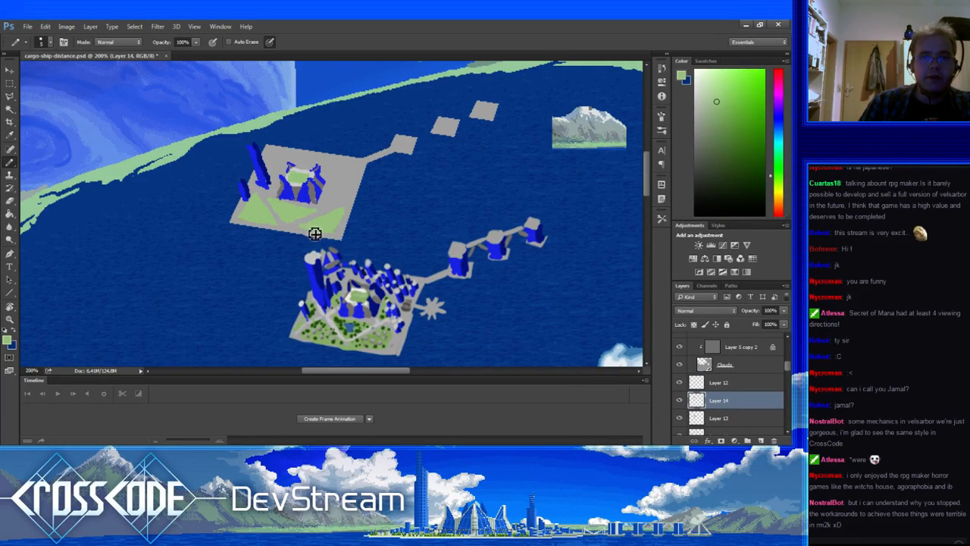
left_click(348, 206, "alt")
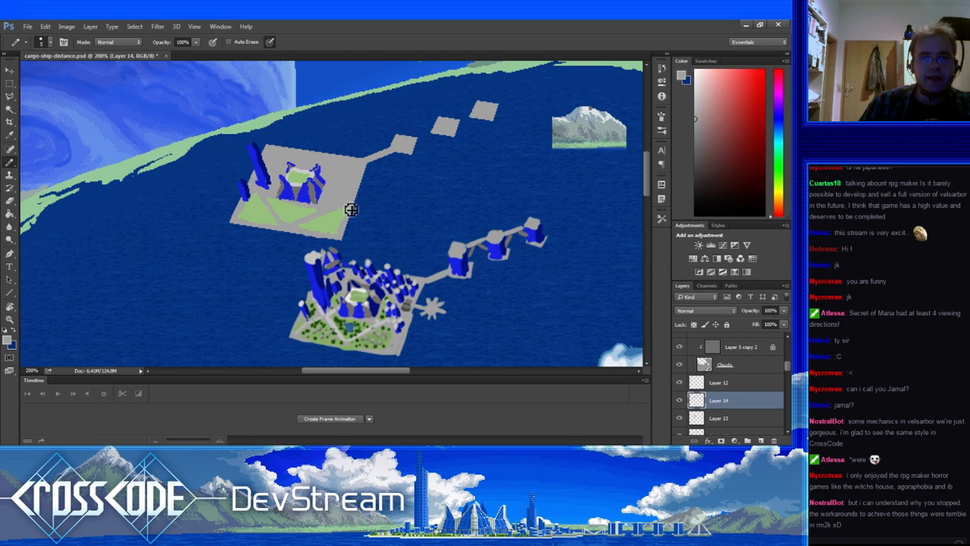
left_click(294, 219, "alt")
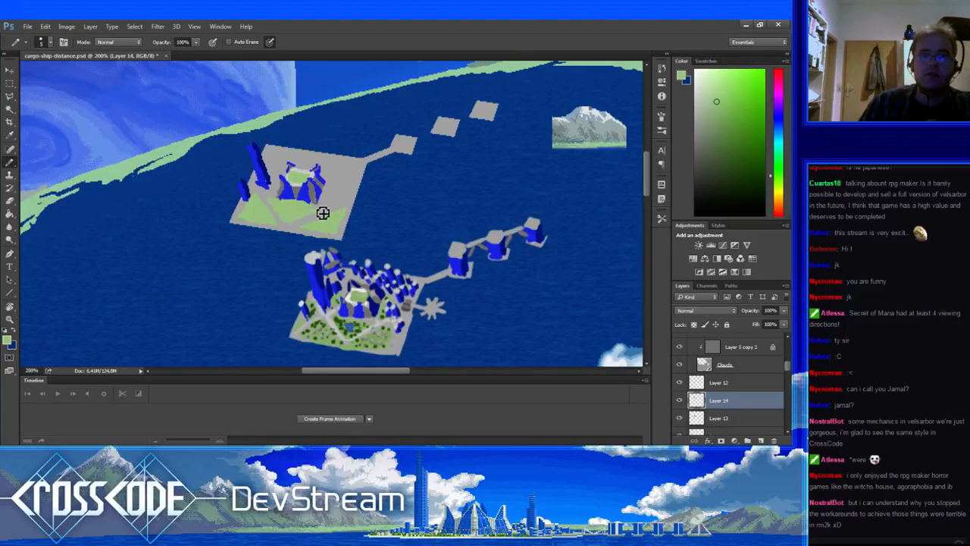
left_click(291, 203, "alt")
left_click(297, 206, "alt")
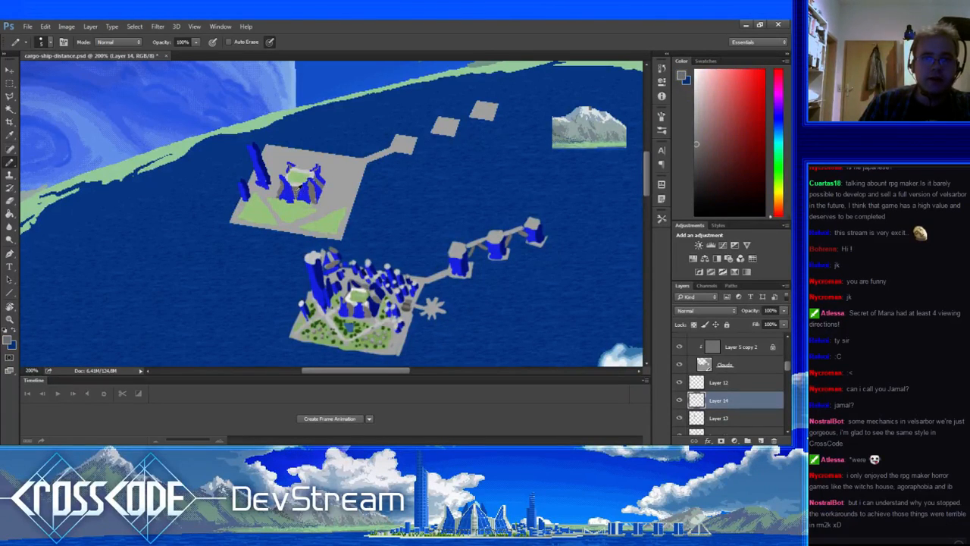
Touch up the base of the central domed building and the lawn in front of it with sampled grey, blue and green.
left_click(291, 208, "alt")
left_click(288, 197, "alt")
left_click(298, 196, "alt")
left_click(300, 205, "alt")
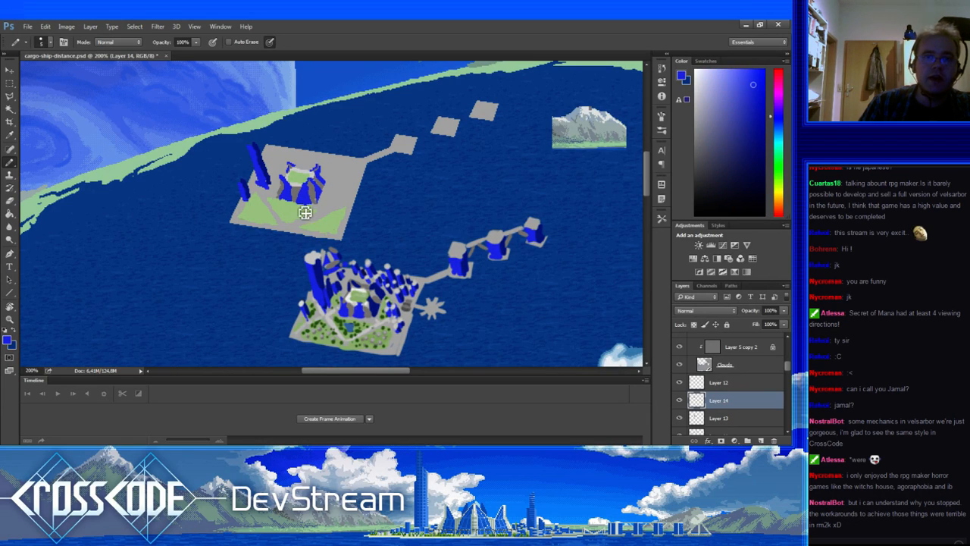
left_click(306, 212, "alt")
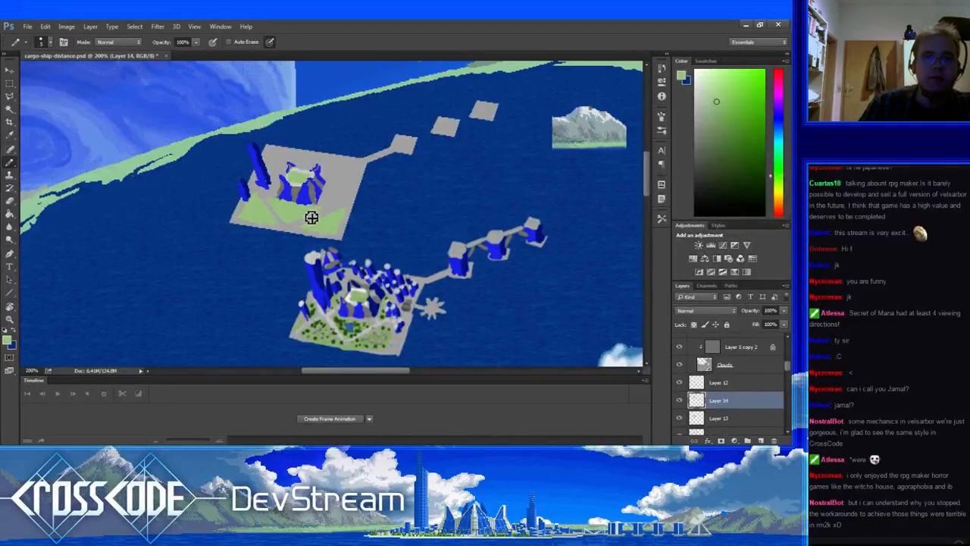
Refine the grey path between the tall tower and the middle lawn, alternating sampled grey and green.
left_click(301, 222, "alt")
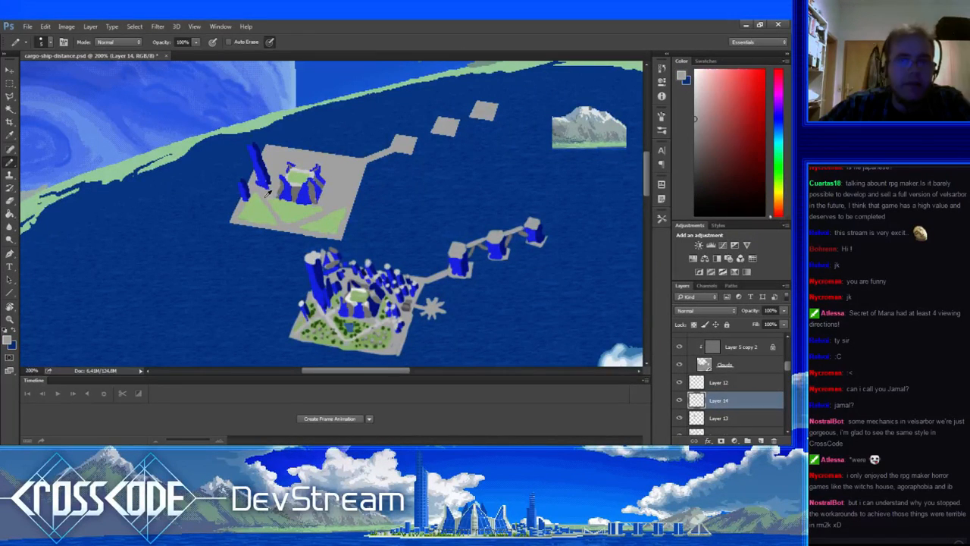
left_click(287, 208, "alt")
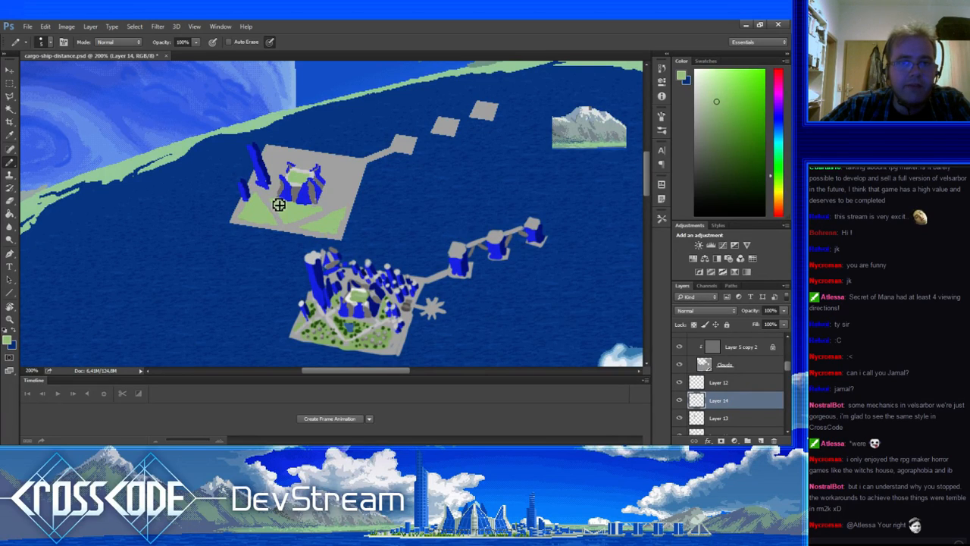
left_click(273, 196, "alt")
left_click(279, 206, "alt")
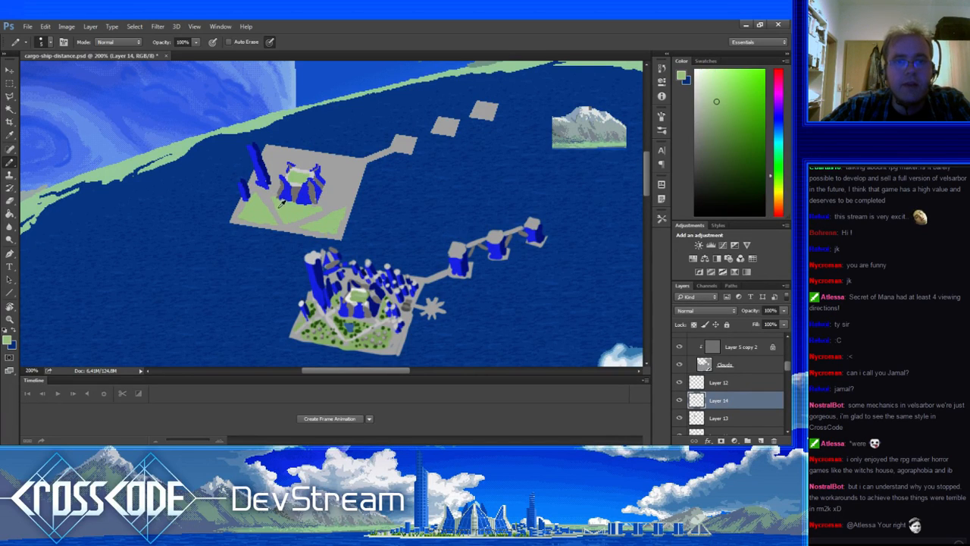
Redraw the grey path across the eastern lawn and paint a new green patch beside the central building.
left_click_drag(298, 242, 280, 230)
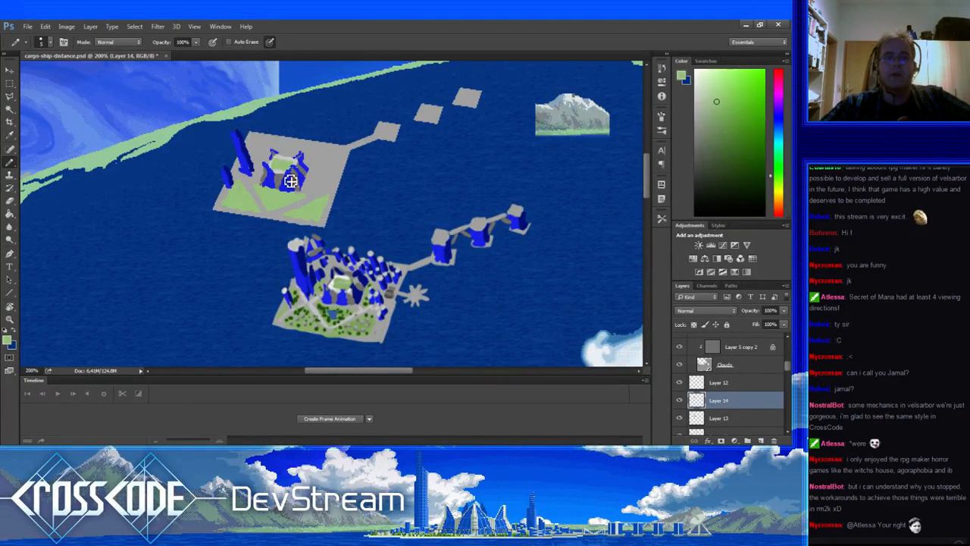
left_click(272, 211, "alt")
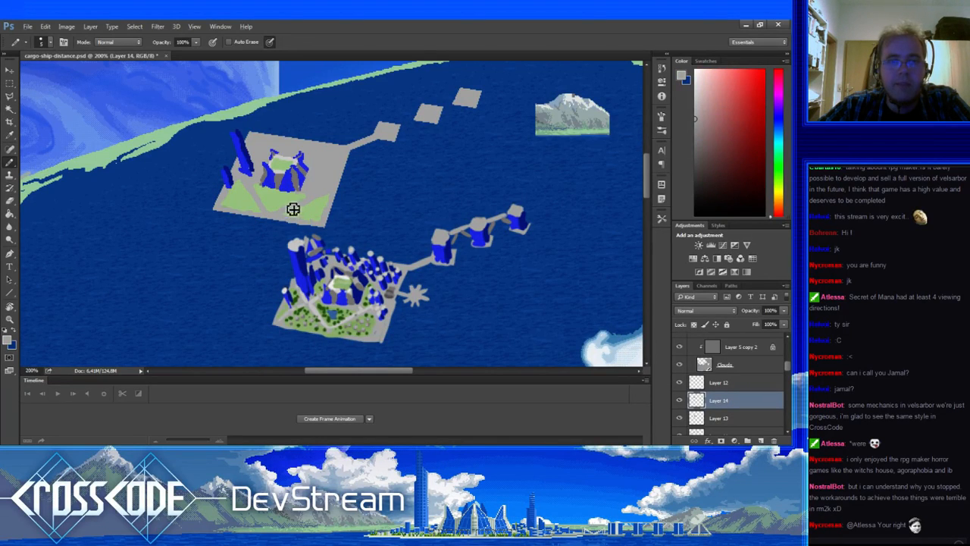
left_click(301, 196, "alt")
left_click(303, 198, "alt")
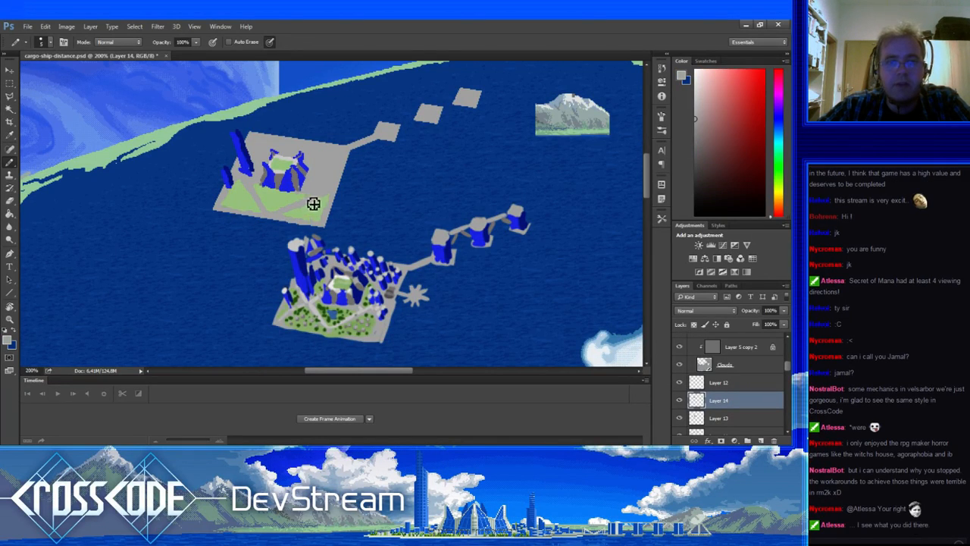
left_click(306, 198, "alt")
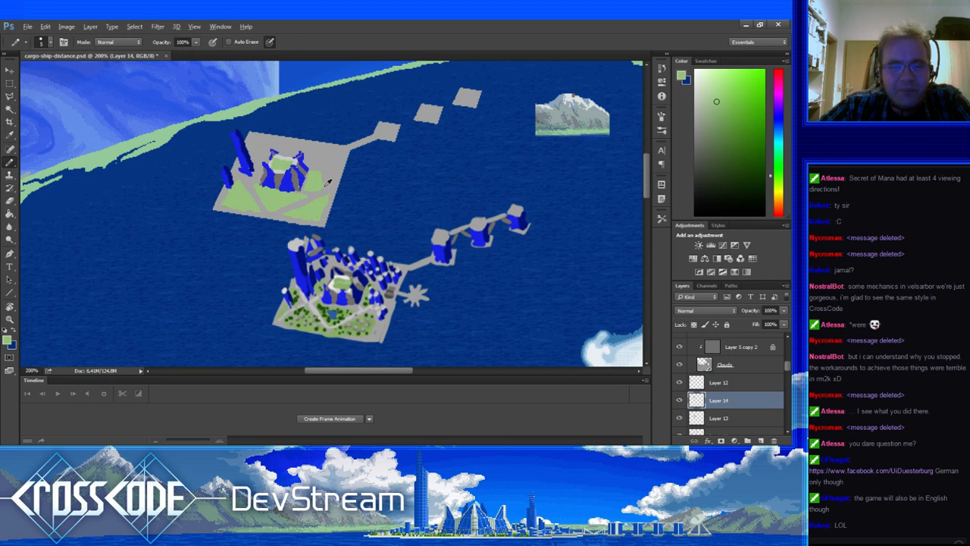
Reshape the top of the tall tower with sampled bright and dark blue, erasing stray pixels along its edge.
left_click(240, 149, "alt")
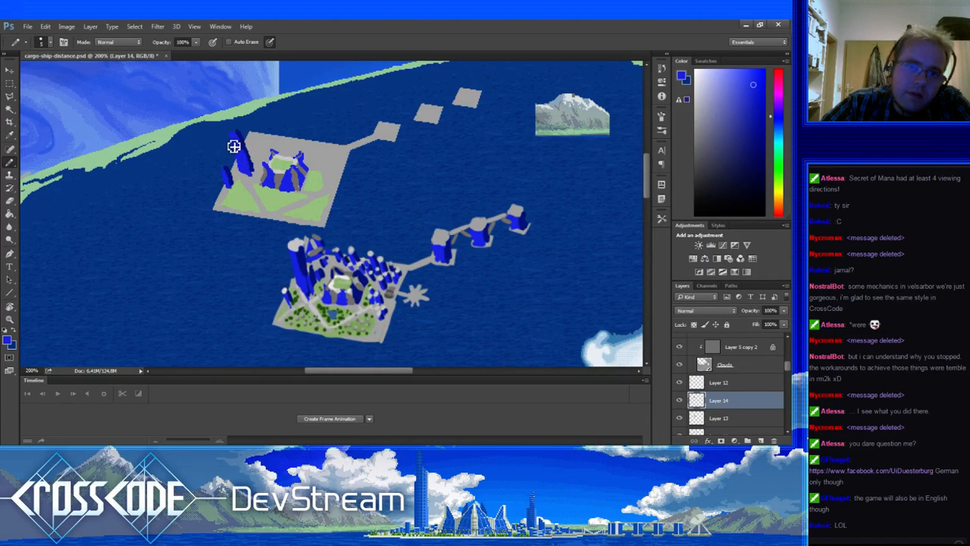
left_click(248, 153, "alt")
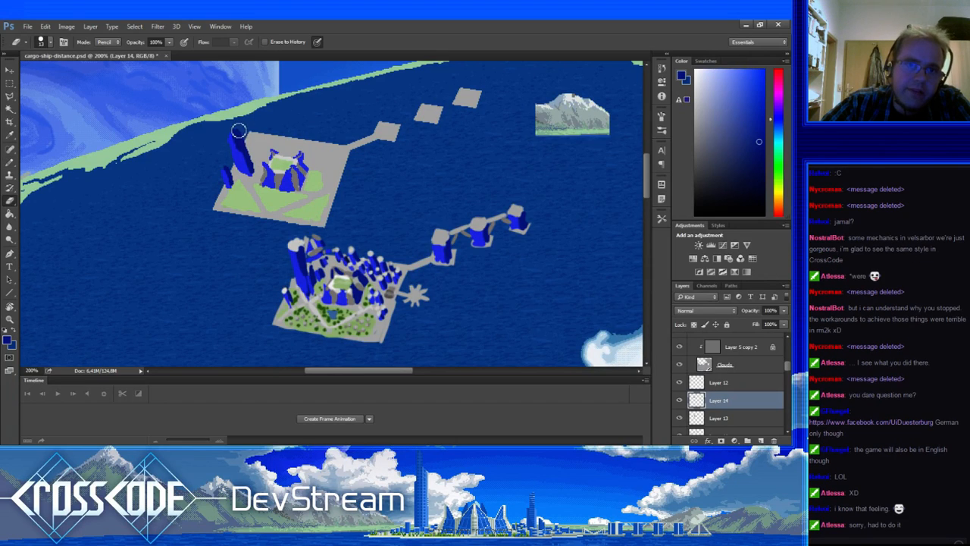
key("e")
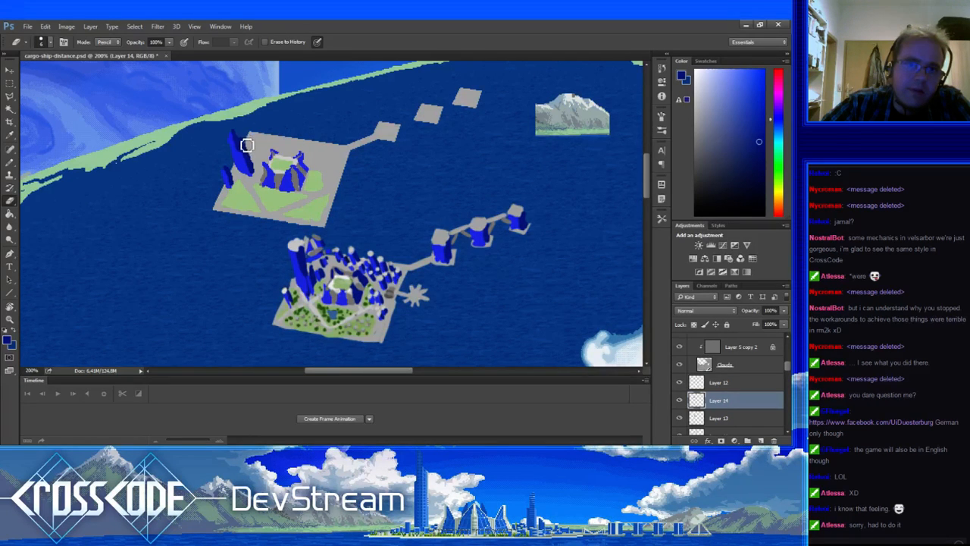
key("b")
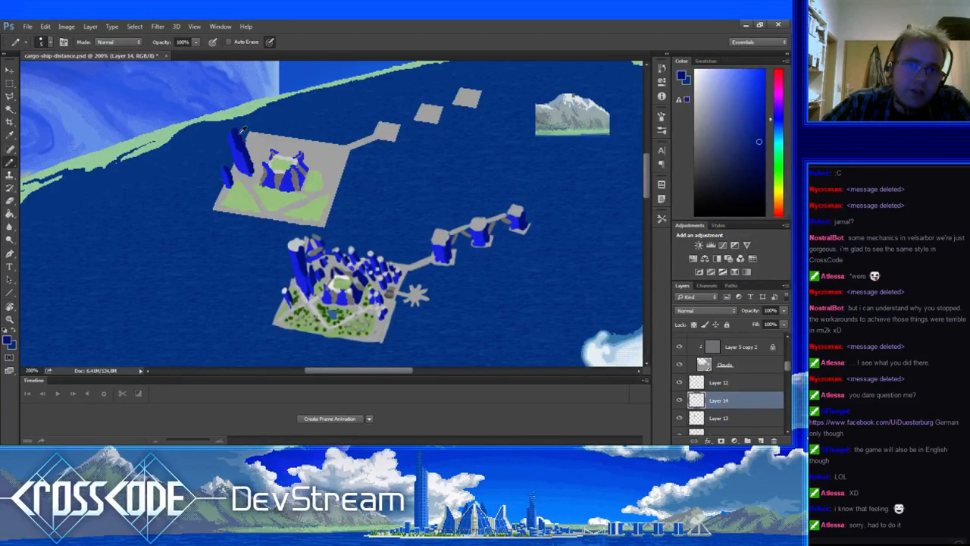
key("e")
left_click_drag(247, 143, 244, 134)
key("b")
left_click(235, 144, "alt")
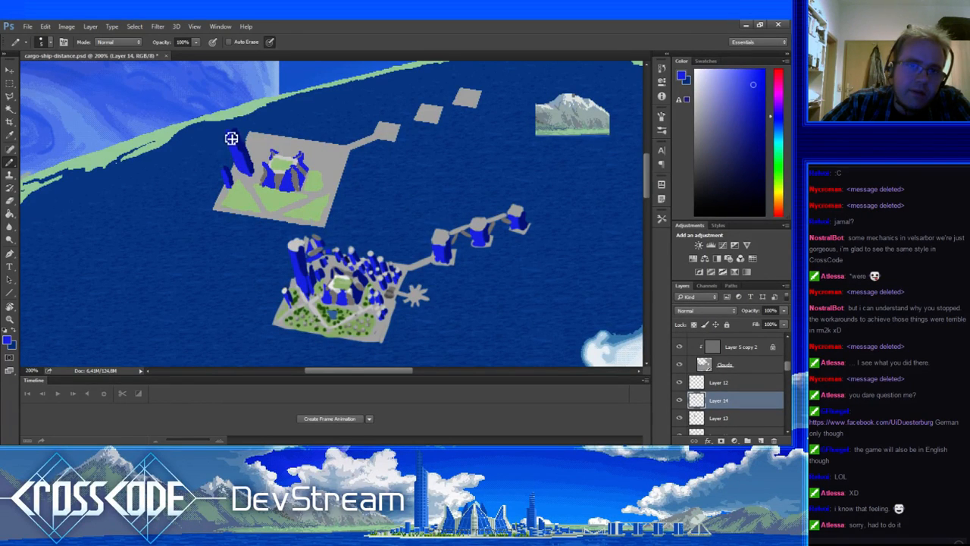
Give the tall tower a light grey roof in the lower island's roof colour and shade its side dark blue.
left_click(296, 245, "alt")
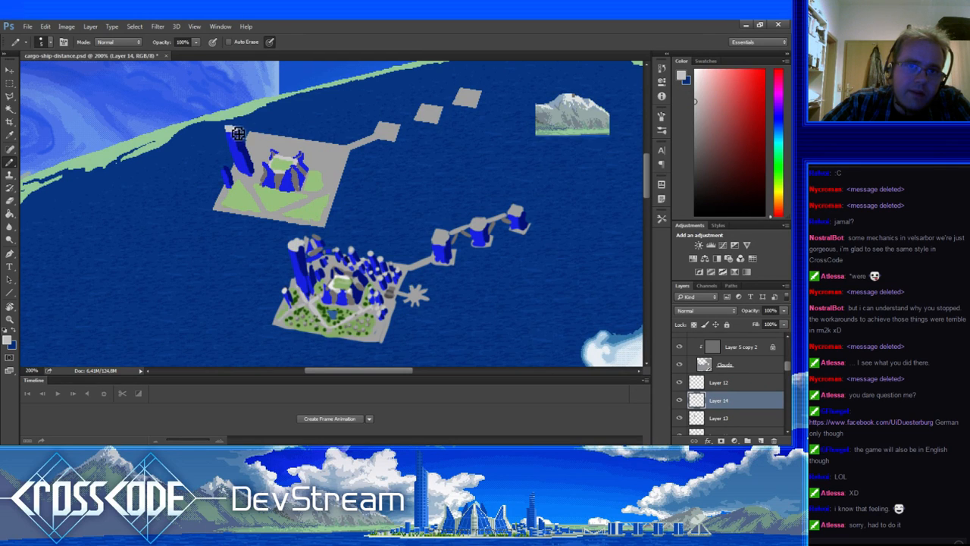
left_click(238, 134, "alt")
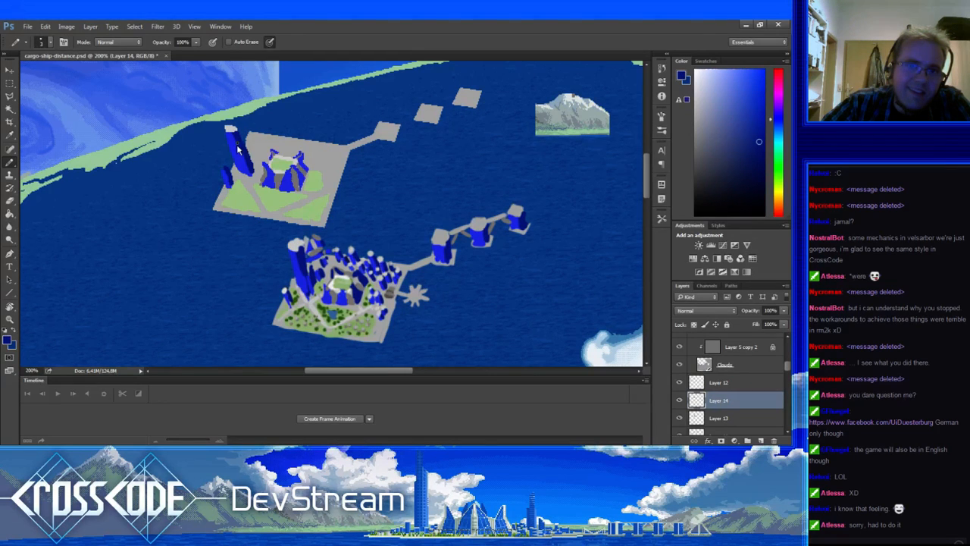
key("]")
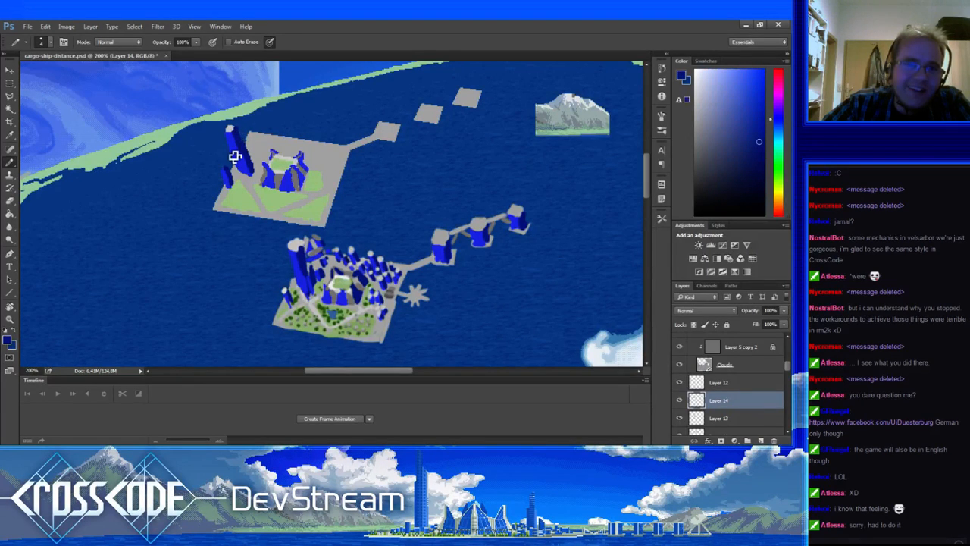
left_click(241, 131, "alt")
Refine the outline of the tall tower's roof with light grey and dark blue, alternating between Pencil and Eraser.
key("e")
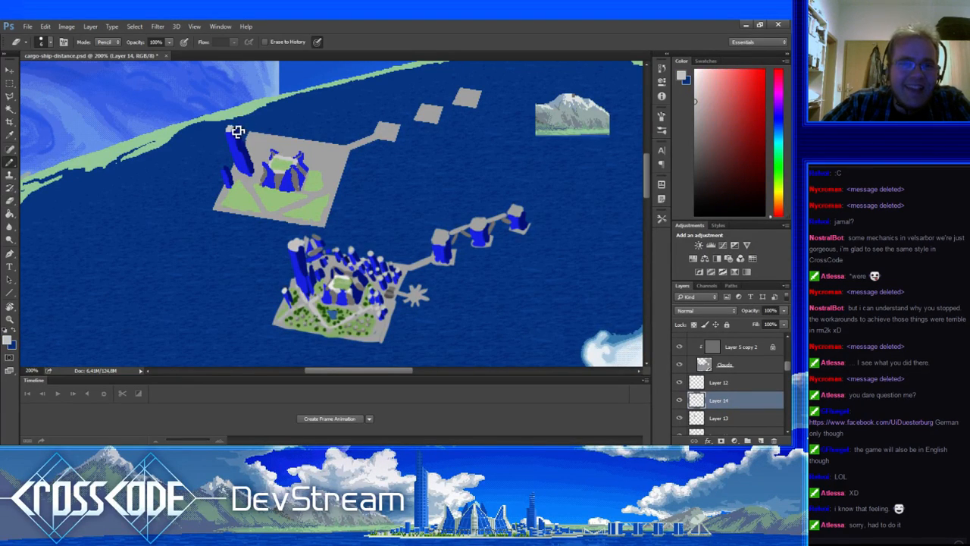
key("b")
left_click(235, 131, "alt")
left_click(235, 131, "alt")
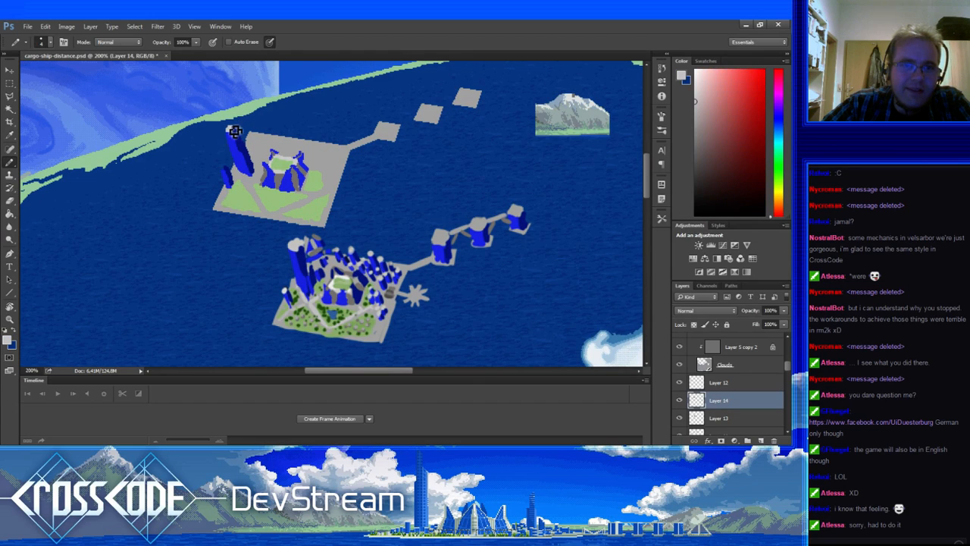
left_click(241, 135, "alt")
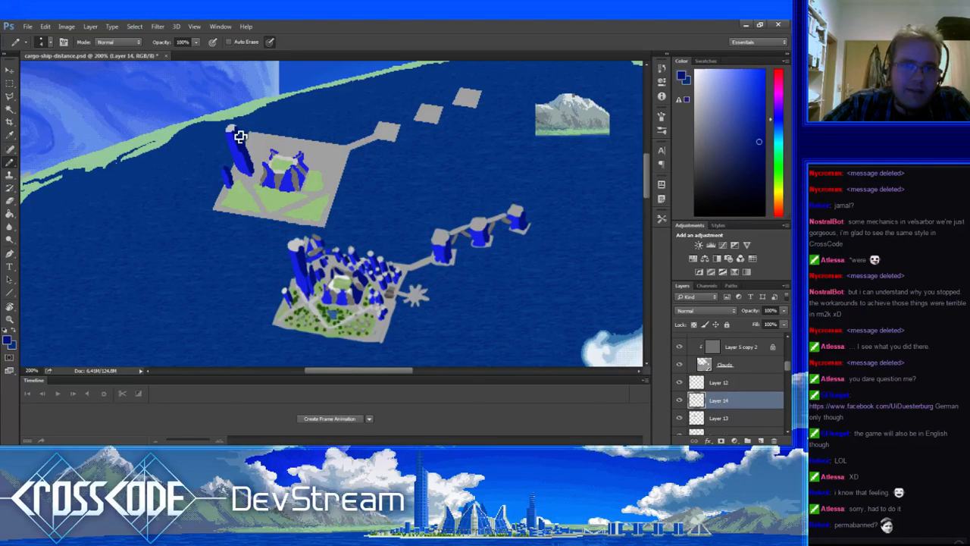
left_click(230, 133, "alt")
key("e")
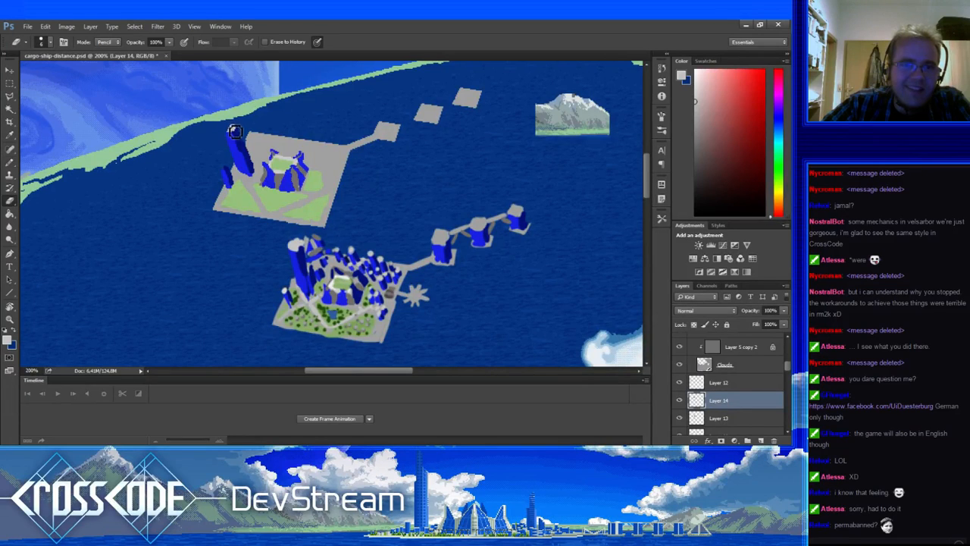
key("b")
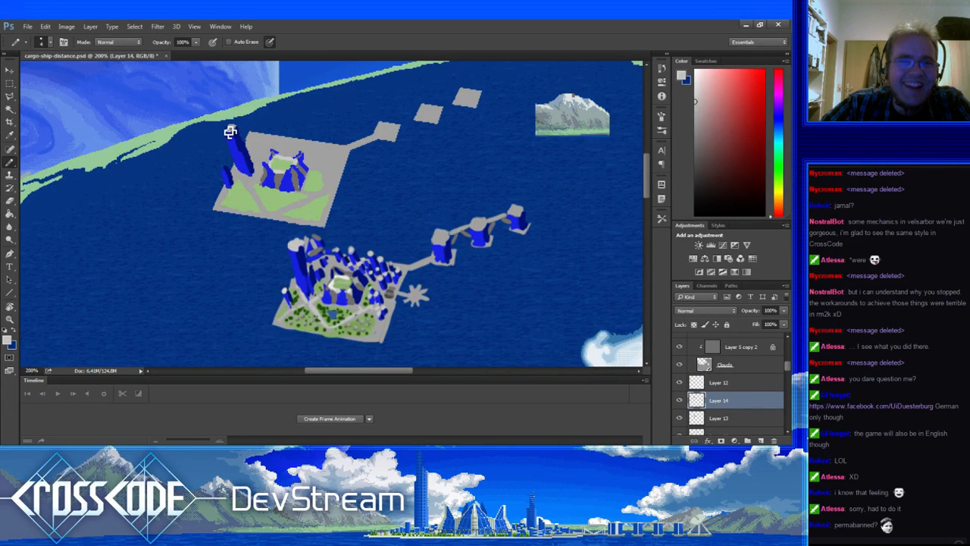
Shade the tall tower's side dark blue and clean up its base with the sampled ground grey and the Eraser.
left_click(241, 148, "alt")
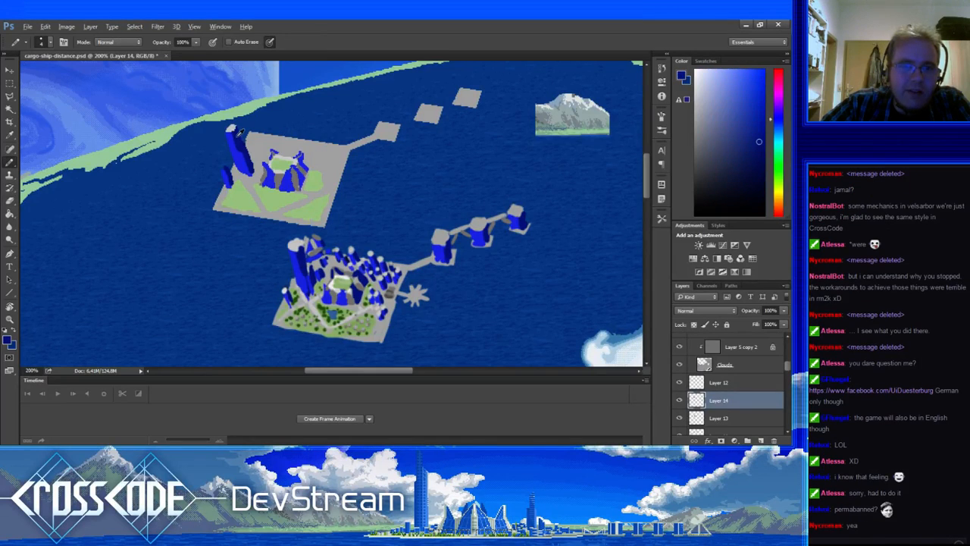
left_click(258, 176, "alt")
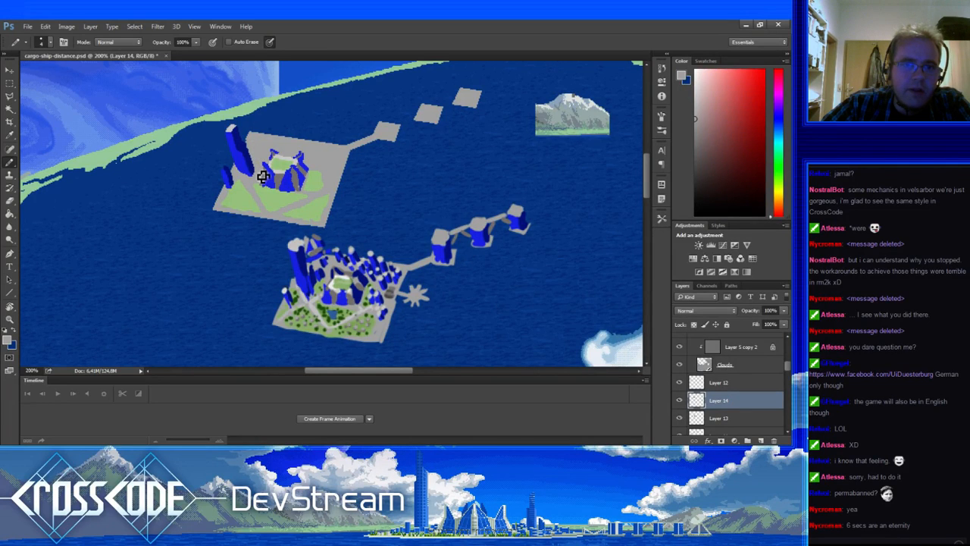
key("e")
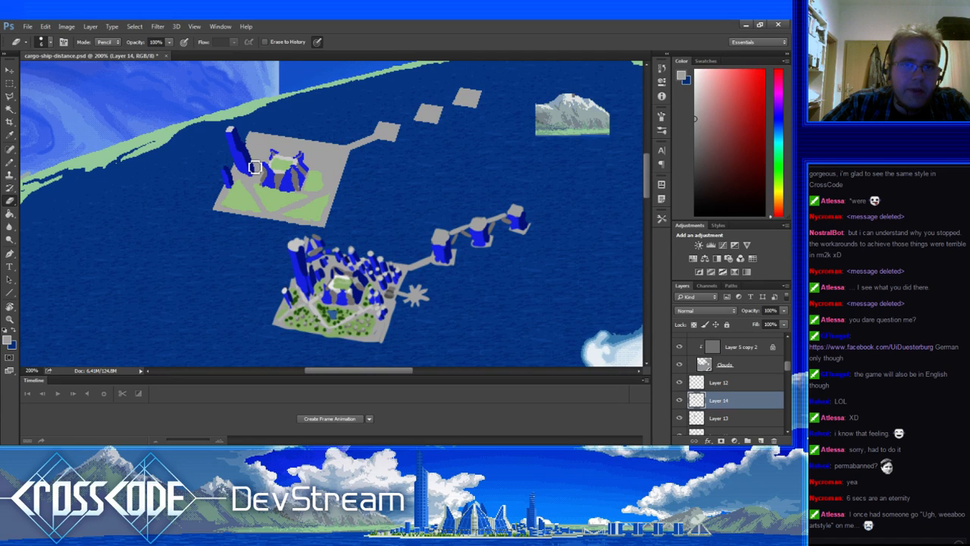
key("b")
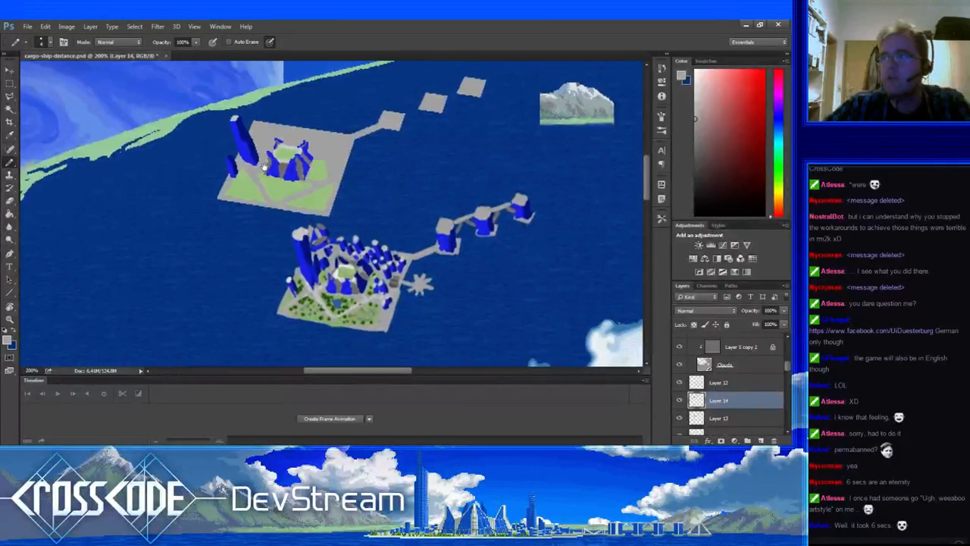
left_click_drag(259, 178, 248, 187)
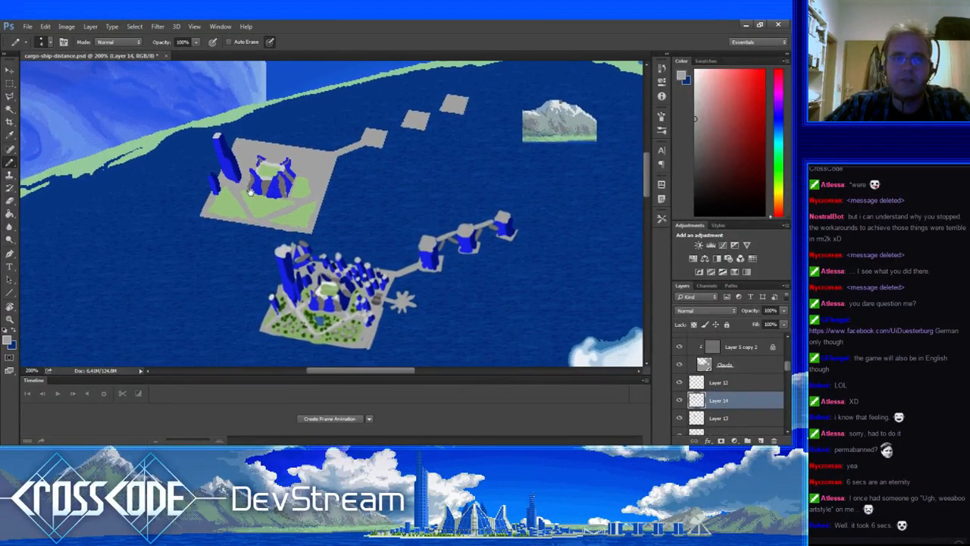
Refine the tall tower's eastern edge, alternating dark blue shading with ground grey and erasing stray pixels.
left_click(230, 150, "alt")
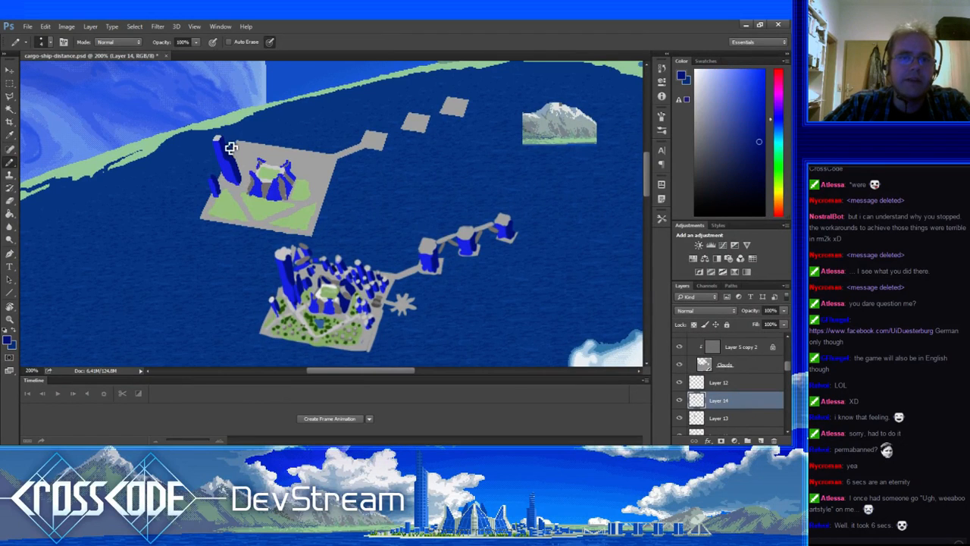
key("e")
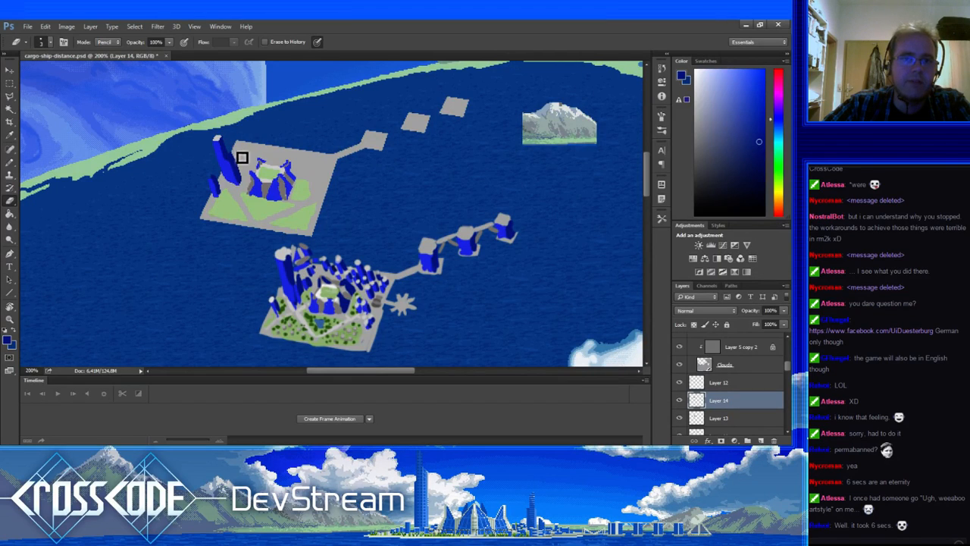
key("b")
left_click(237, 149, "alt")
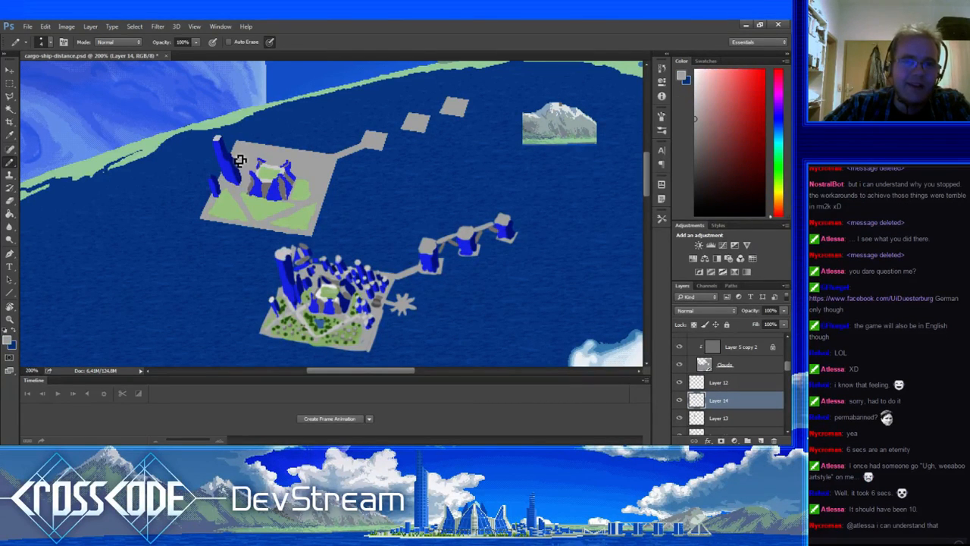
left_click(238, 161, "alt")
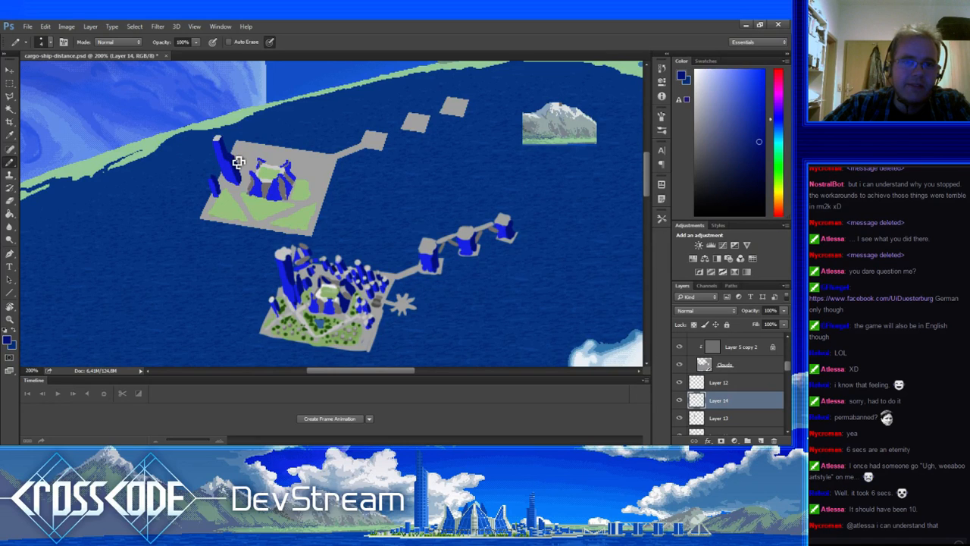
left_click(244, 173, "alt")
left_click(236, 174, "alt")
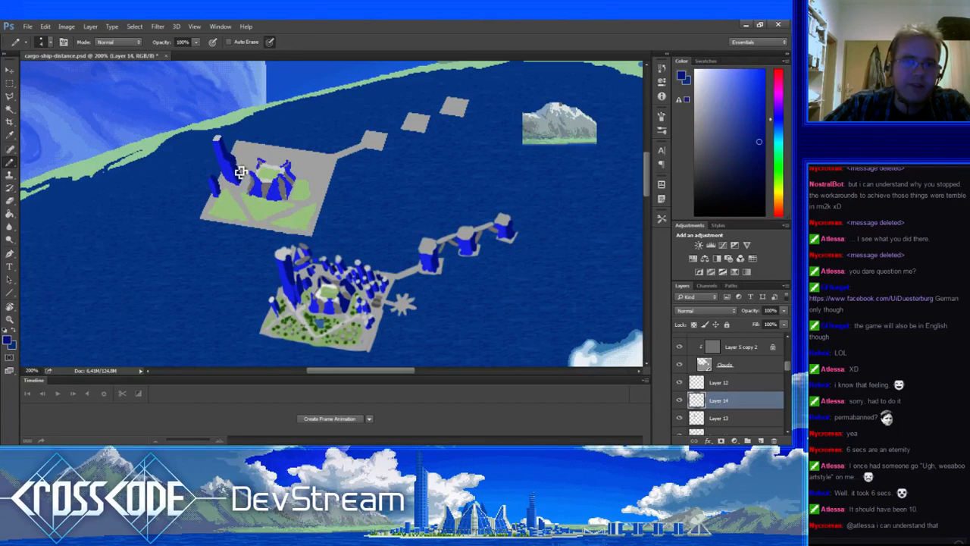
left_click(242, 163, "alt")
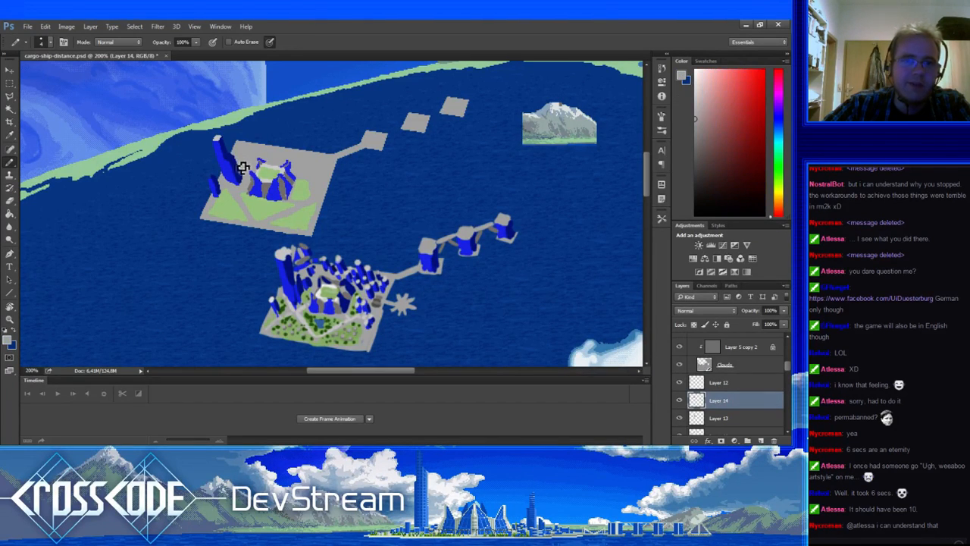
left_click_drag(246, 178, 254, 177)
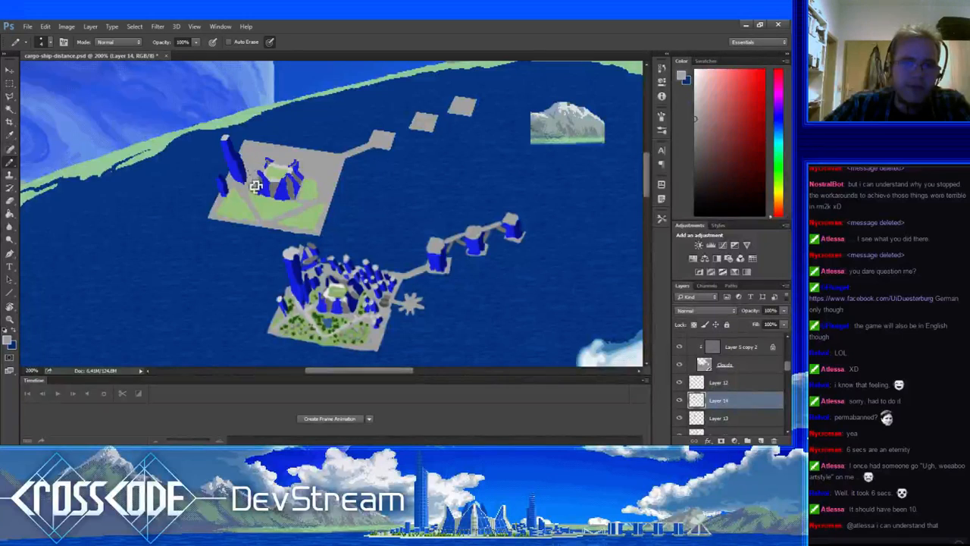
Reshape the foot of the tall tower with sampled dark blue, trimming it with the surrounding ground grey.
left_click(255, 183, "alt")
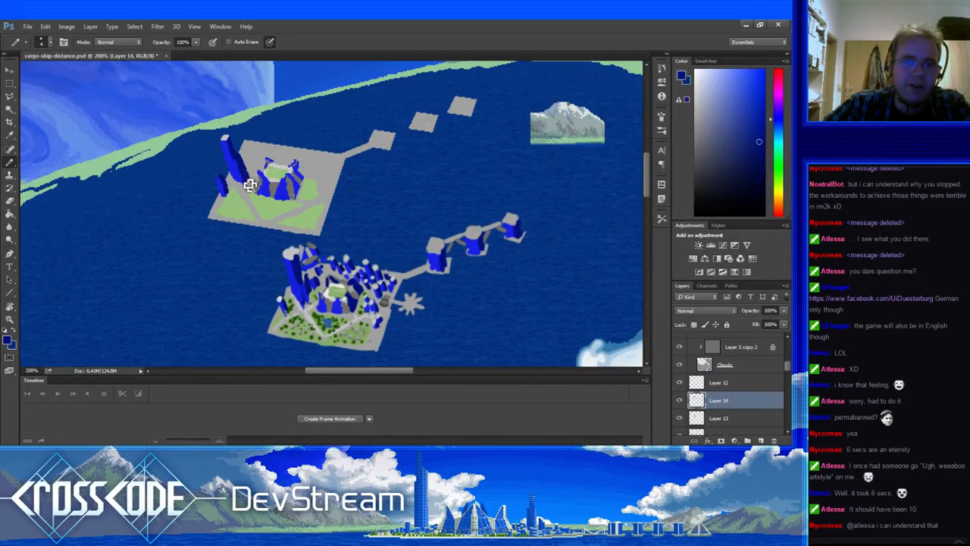
left_click(244, 177, "alt")
left_click(244, 174, "alt")
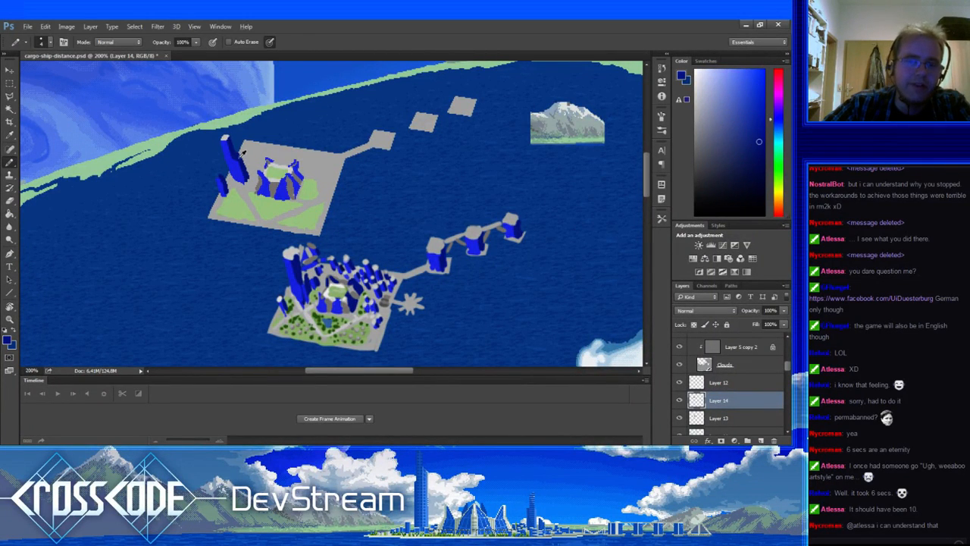
left_click(250, 191, "alt")
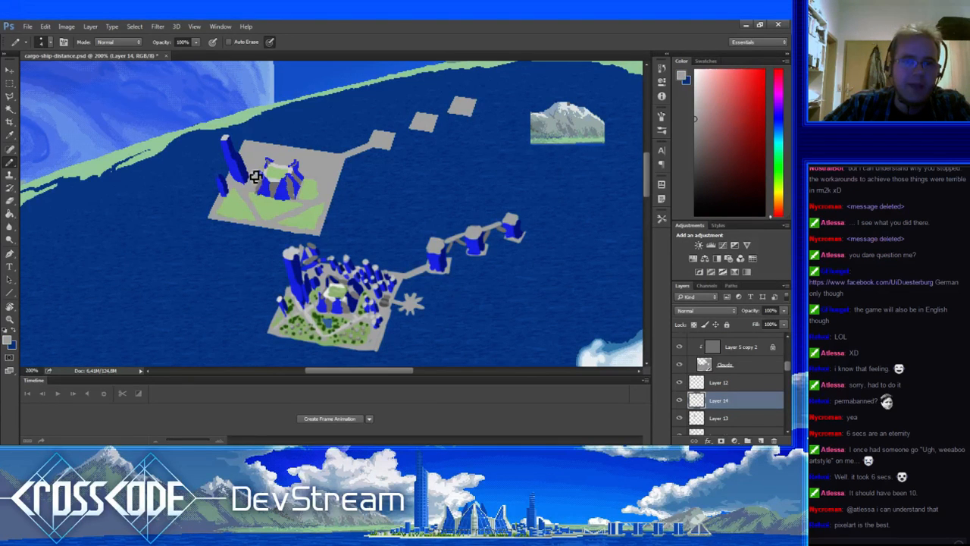
left_click(252, 182, "alt")
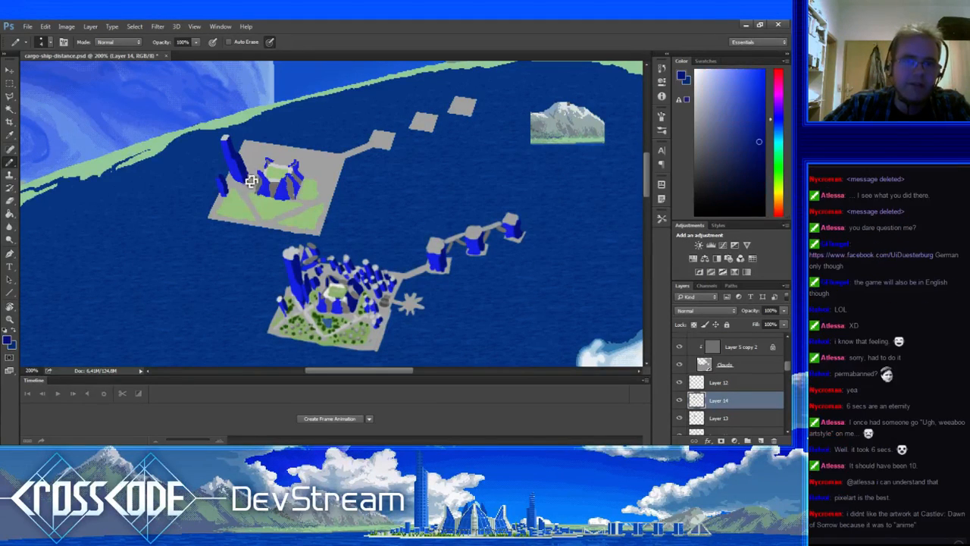
left_click(253, 189, "alt")
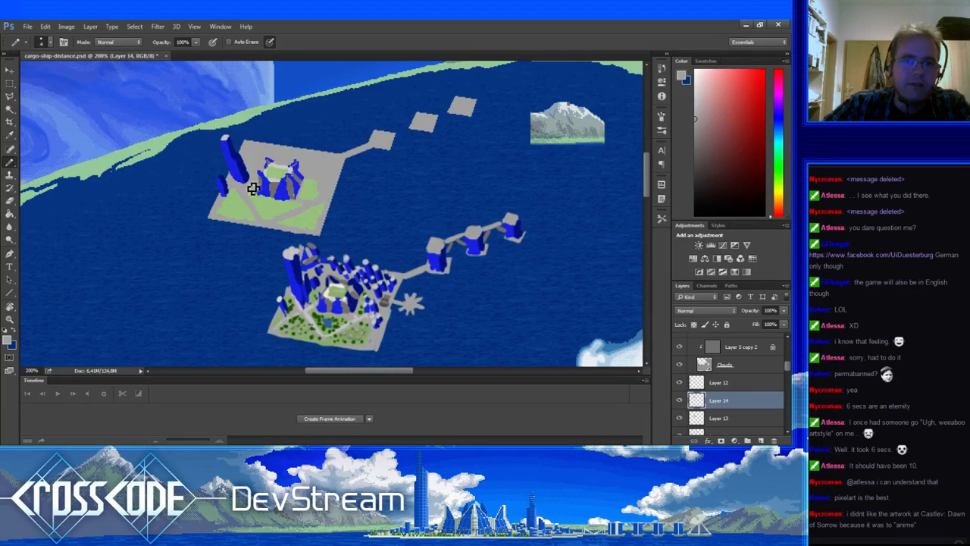
left_click(250, 182, "alt")
left_click(245, 190, "alt")
Touch up the tall tower's lower front in bright blue and its adjoining shaded edge in dark blue and grey.
left_click(237, 174, "alt")
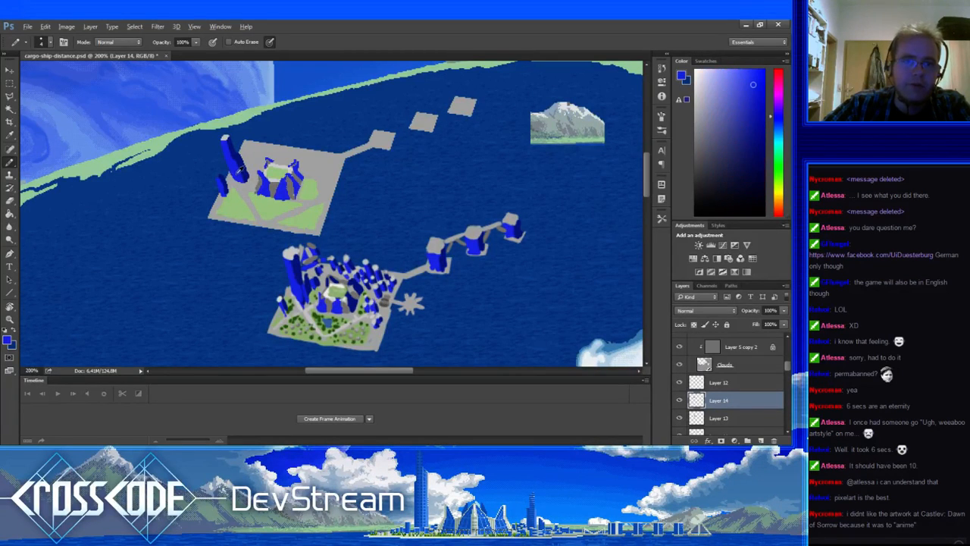
left_click_drag(237, 174, 247, 191)
left_click(240, 186, "alt")
left_click(238, 179, "alt")
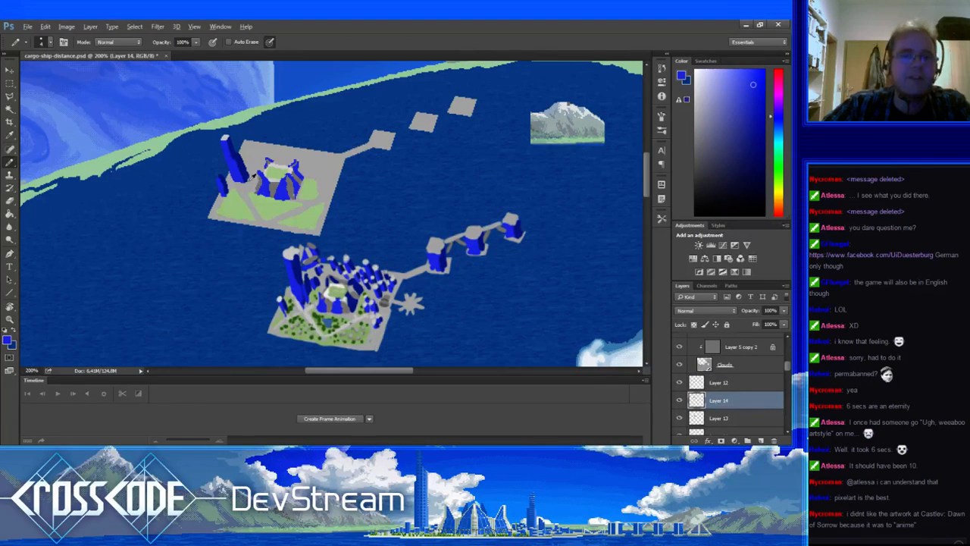
left_click(254, 182, "alt")
left_click(247, 170, "alt")
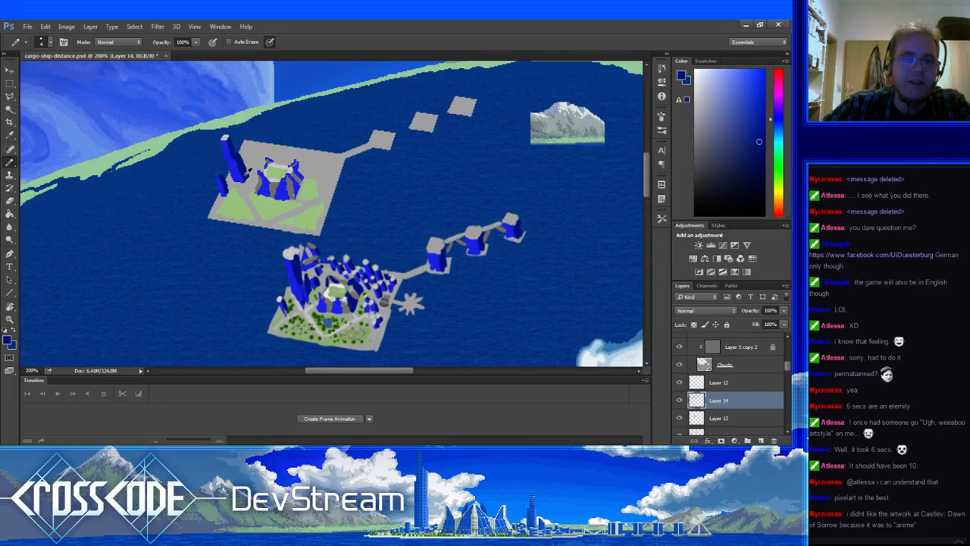
left_click(254, 183, "alt")
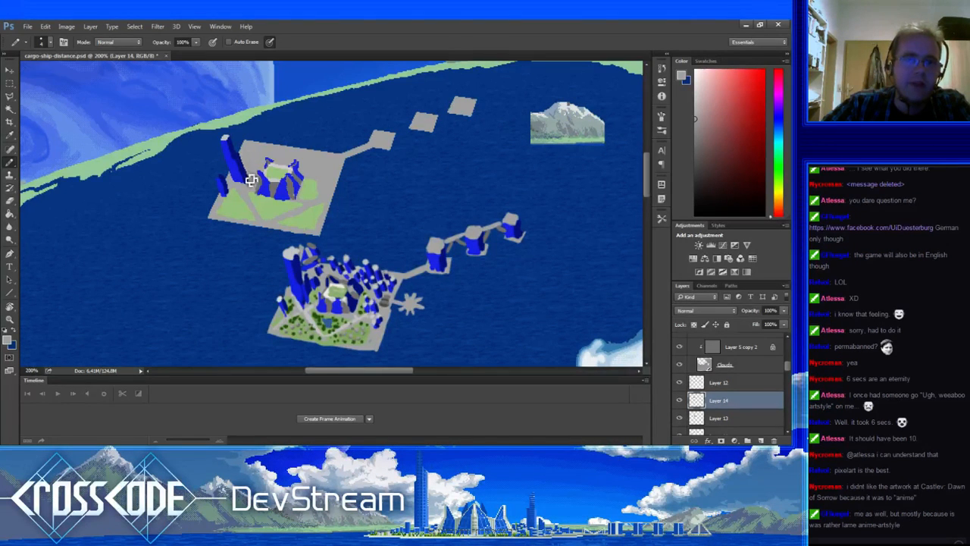
Paint a green patch between the tall tower and the central building, plus a bright blue building shape at the island's northwestern corner.
left_click_drag(256, 176, 260, 204)
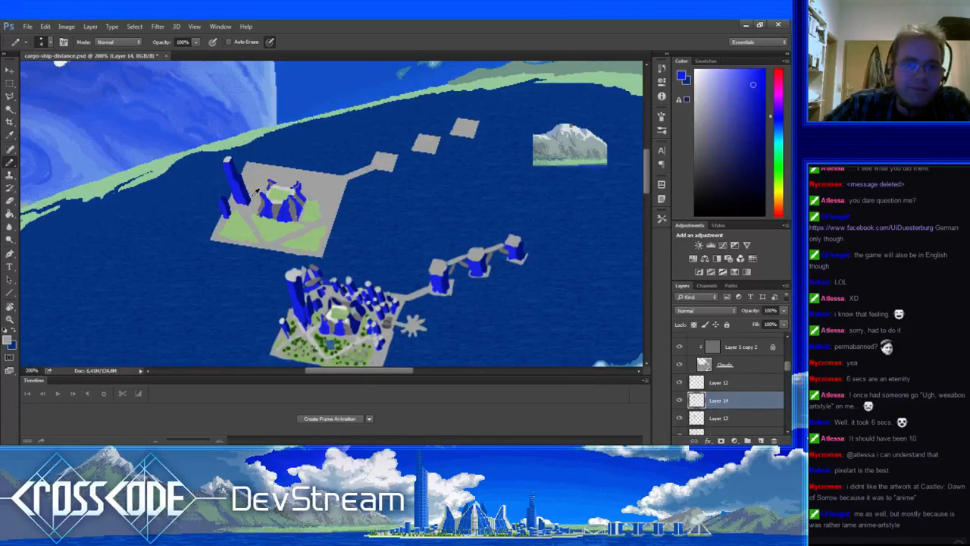
left_click(260, 217, "alt")
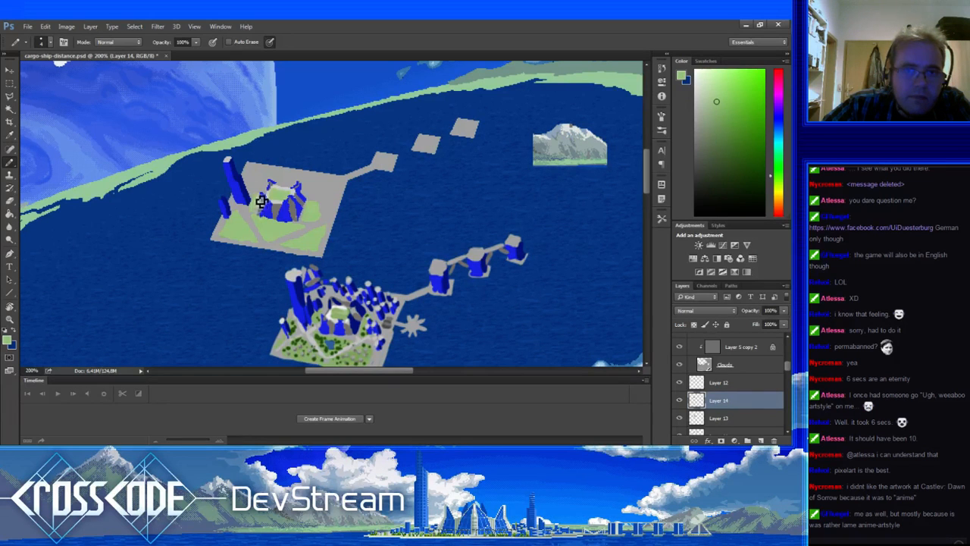
mouse_move(266, 210)
left_mouse_down()
mouse_move(257, 205)
mouse_move(255, 217)
left_mouse_up()
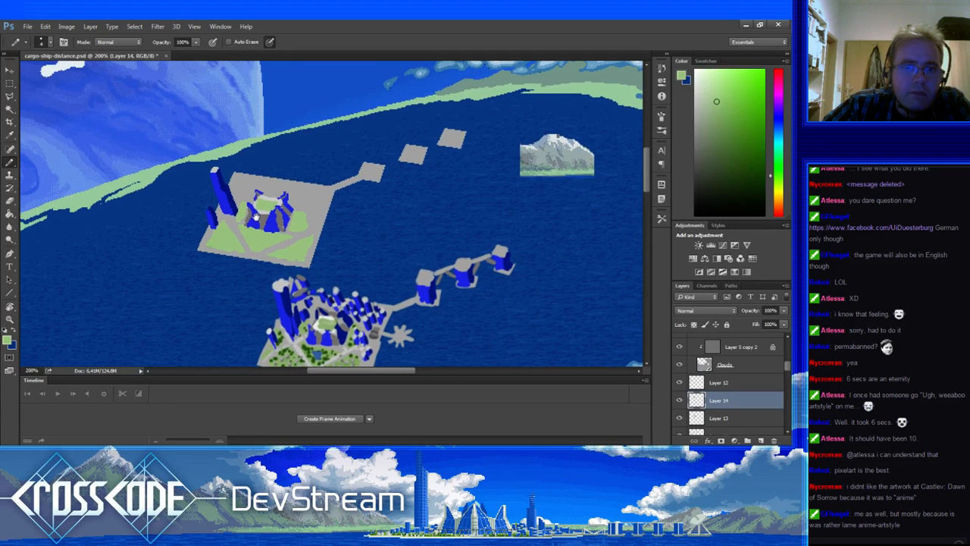
left_click(255, 217, "alt")
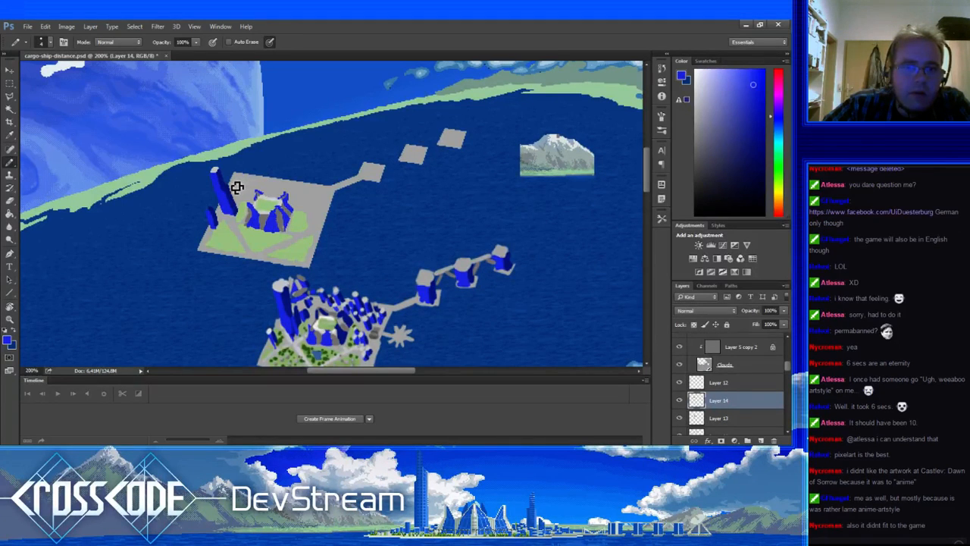
left_click_drag(235, 181, 248, 177)
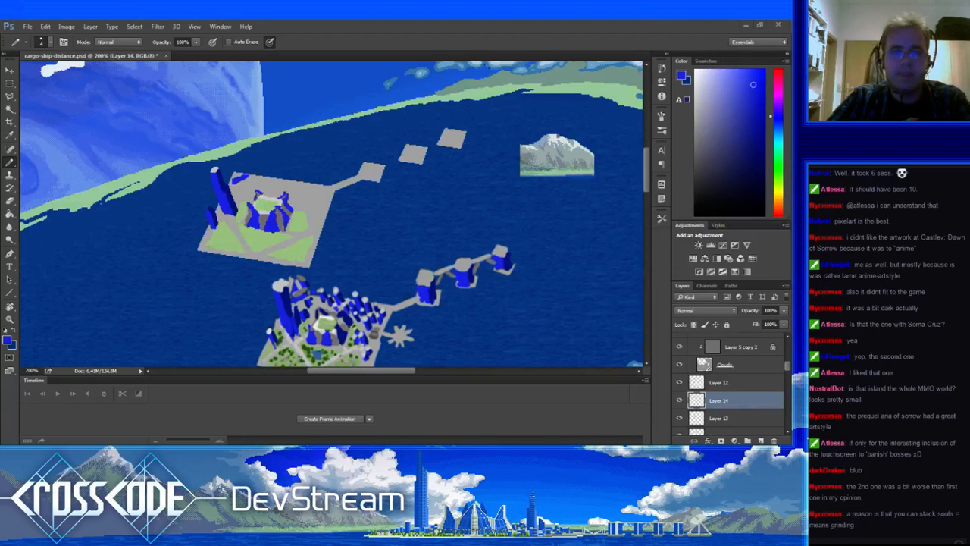
At 300% zoom, paint a small light grey ledge midway up the tall tower's eastern side and edge it with dark blue.
left_click_drag(332, 261, 337, 324)
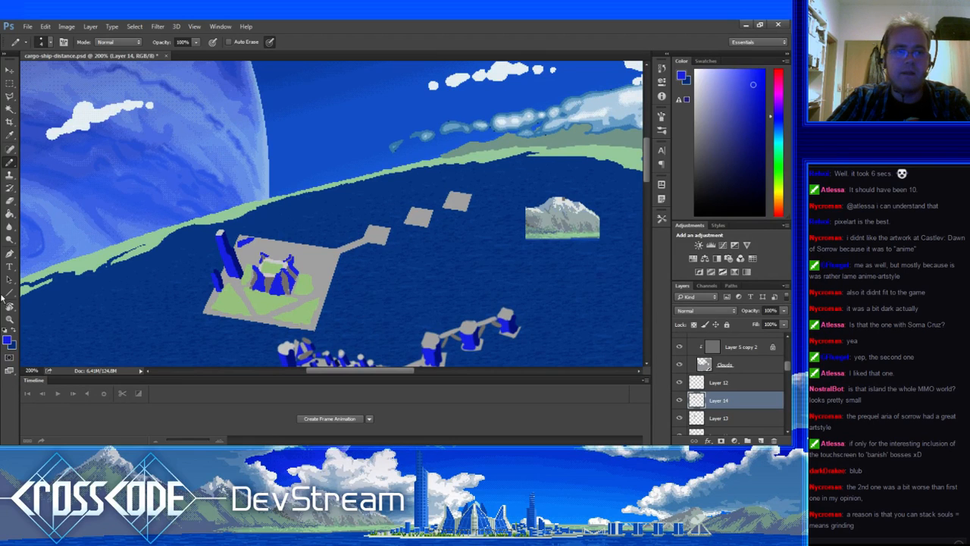
left_click(11, 321)
key("ctrl+plus")
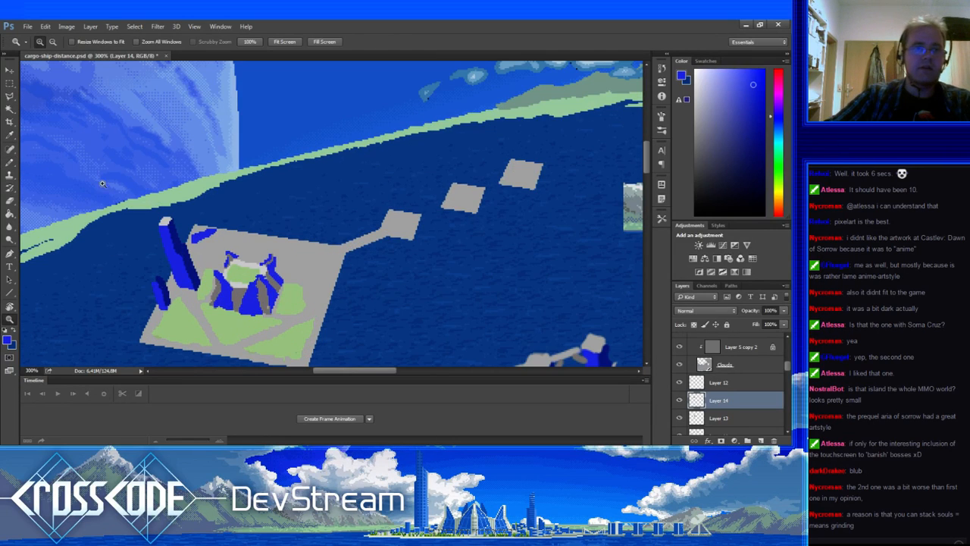
left_click(10, 163)
left_click_drag(148, 234, 156, 174)
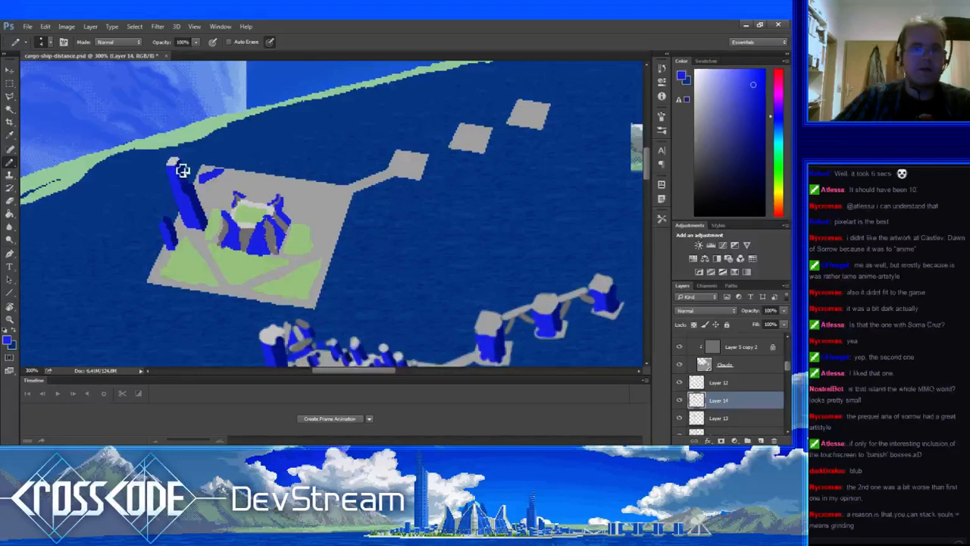
left_click(192, 192, "alt")
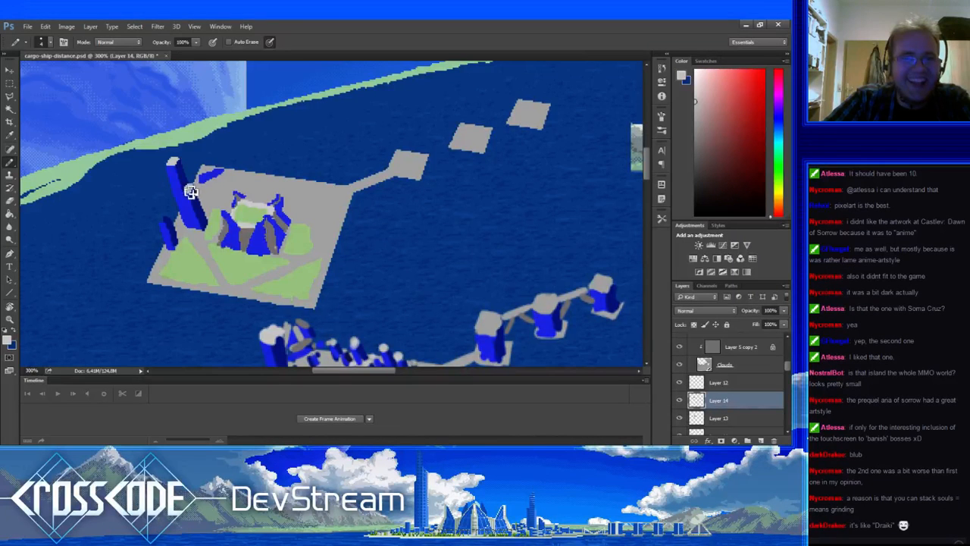
left_click(187, 183, "alt")
left_click(189, 191, "alt")
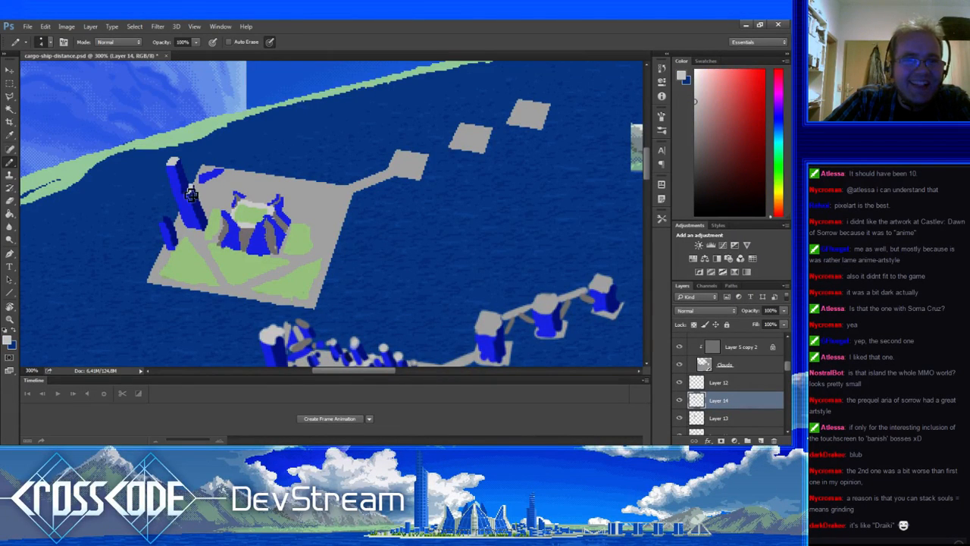
left_click(183, 195, "alt")
left_click(189, 190, "alt")
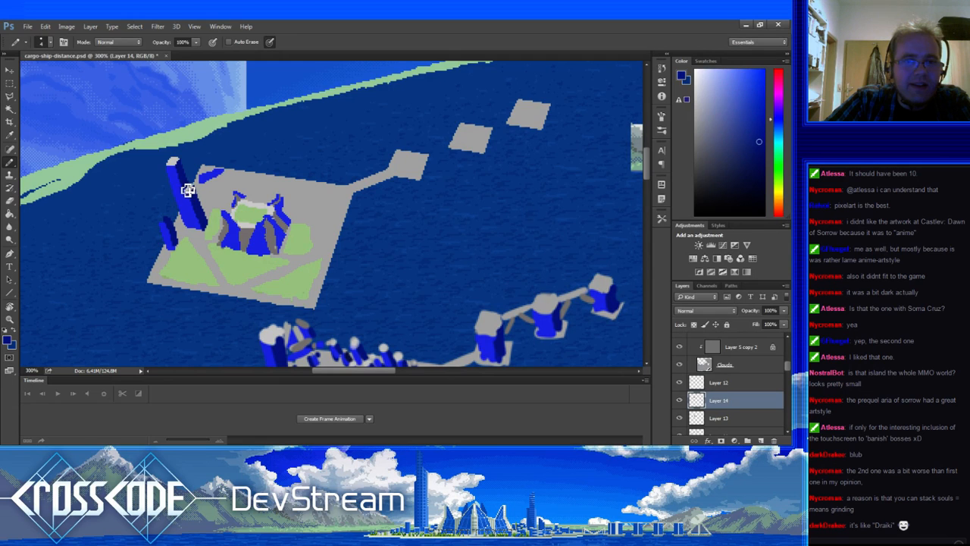
Trim the top of the tall tower with the eraser and repaint its cap in light grey and its side in bright blue.
key("e")
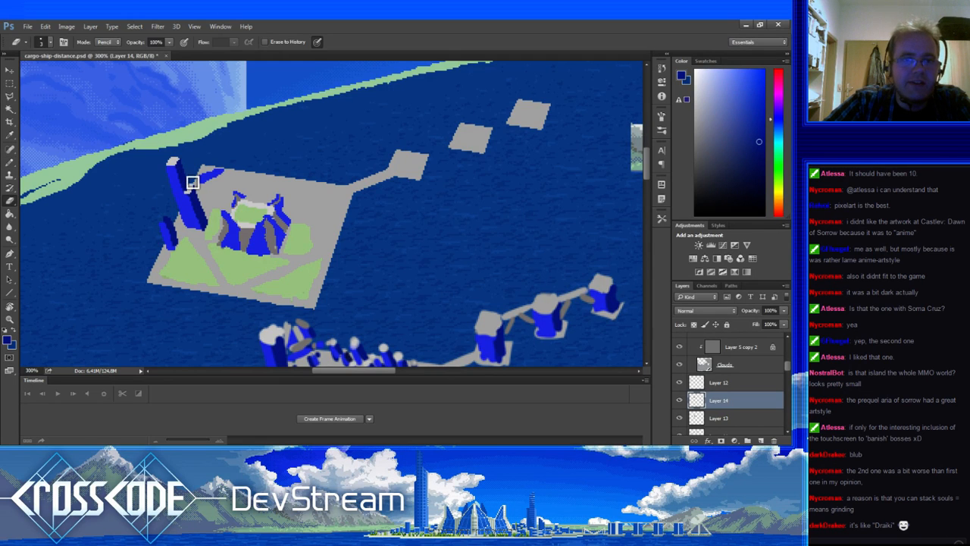
key("b")
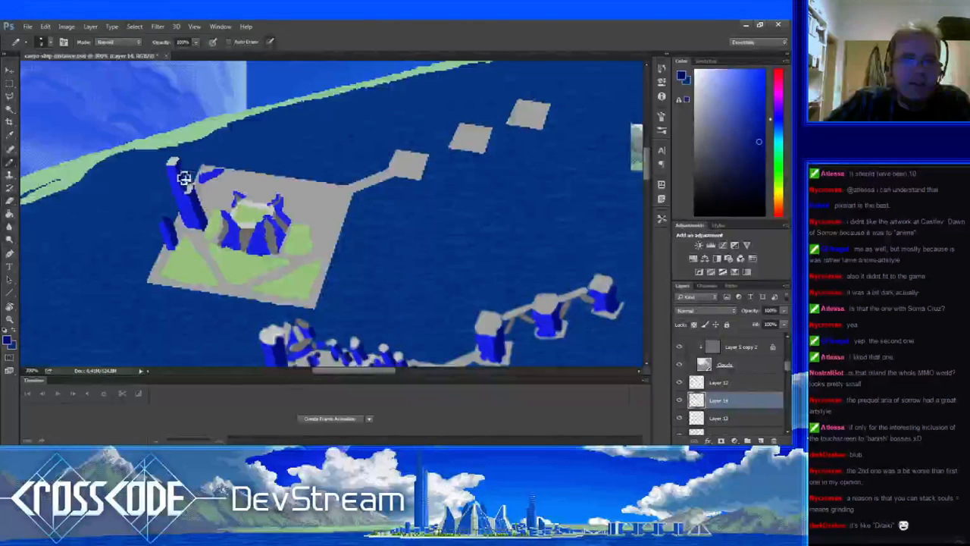
key("e")
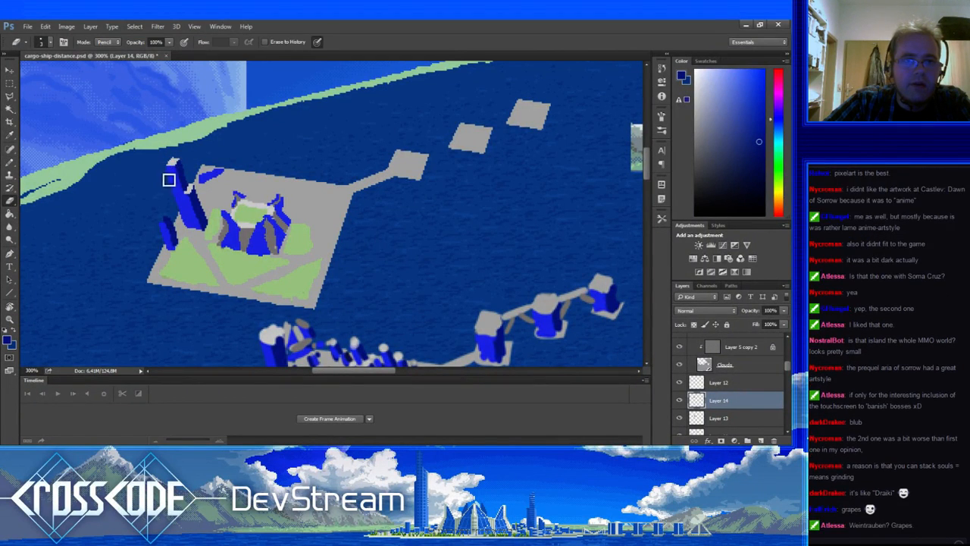
left_click(176, 167)
key("b")
left_click(173, 162, "alt")
left_click(174, 165)
left_click(173, 171, "alt")
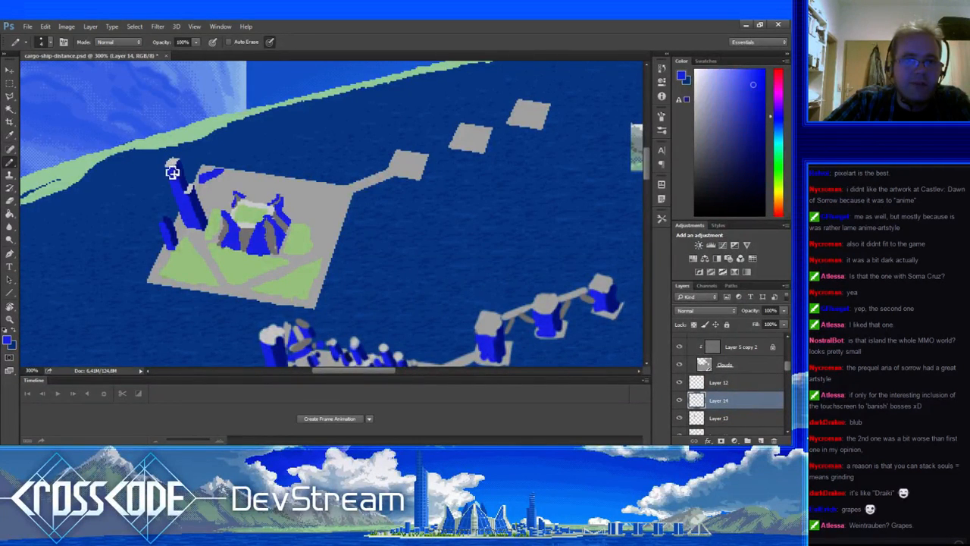
key("e")
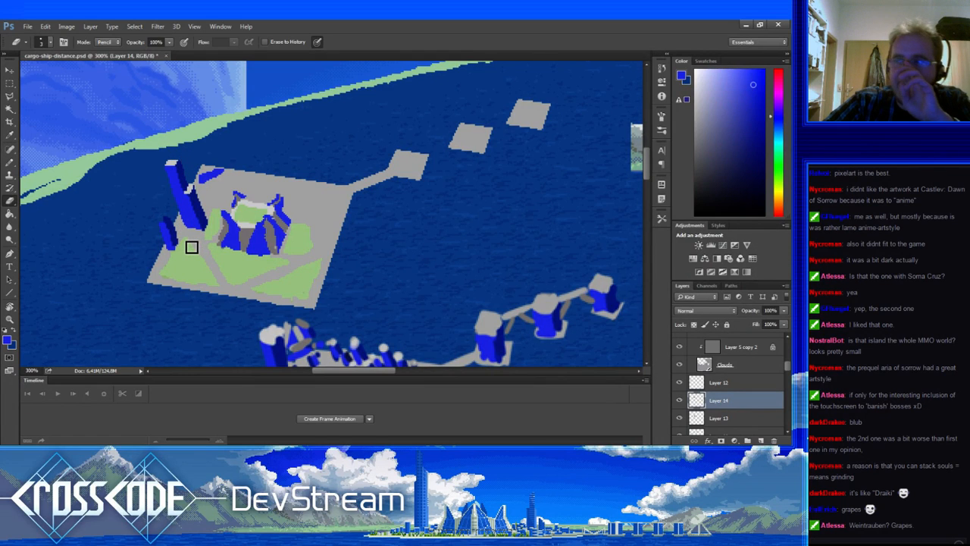
Paint light grey roof areas on the island's northwestern corner building and build up its walls in bright blue.
key("b")
left_click(187, 192, "alt")
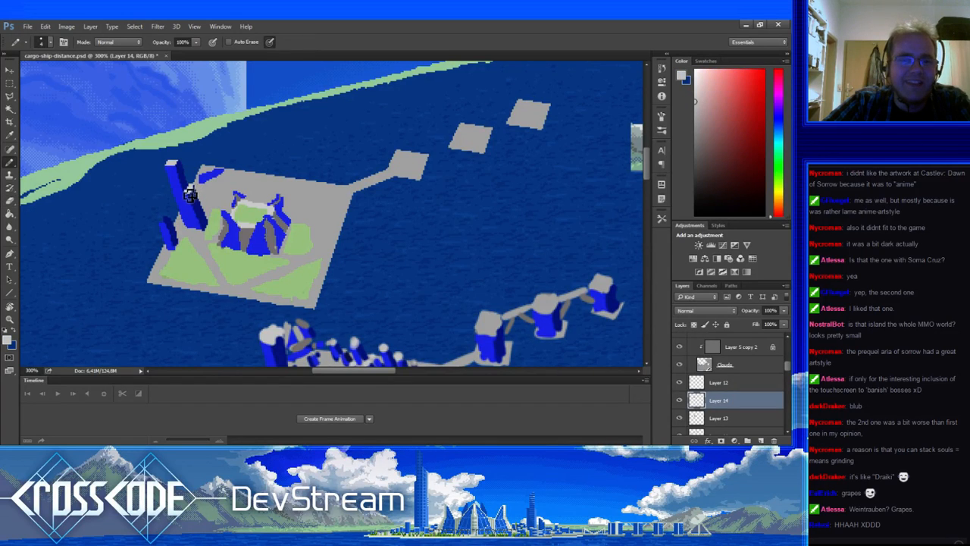
left_click_drag(210, 212, 185, 223)
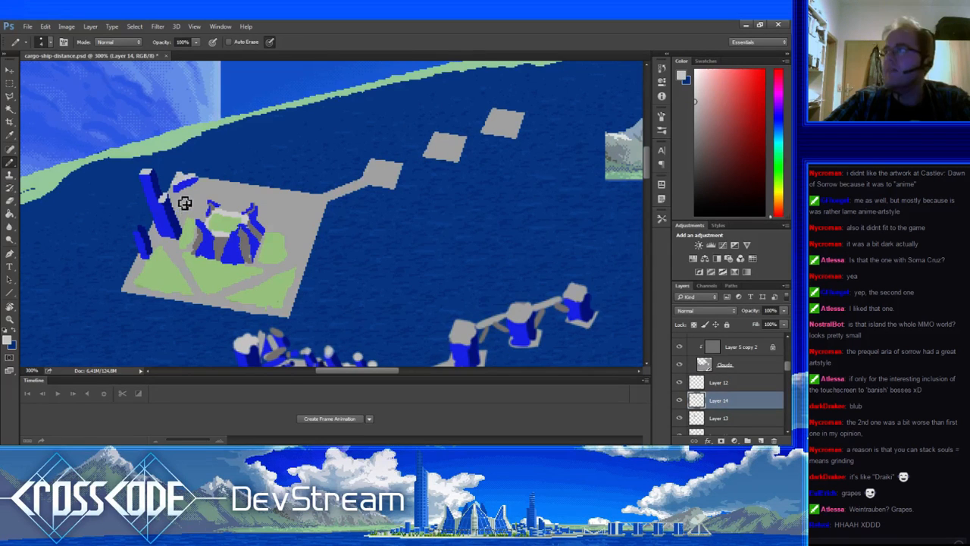
left_click(185, 182, "alt")
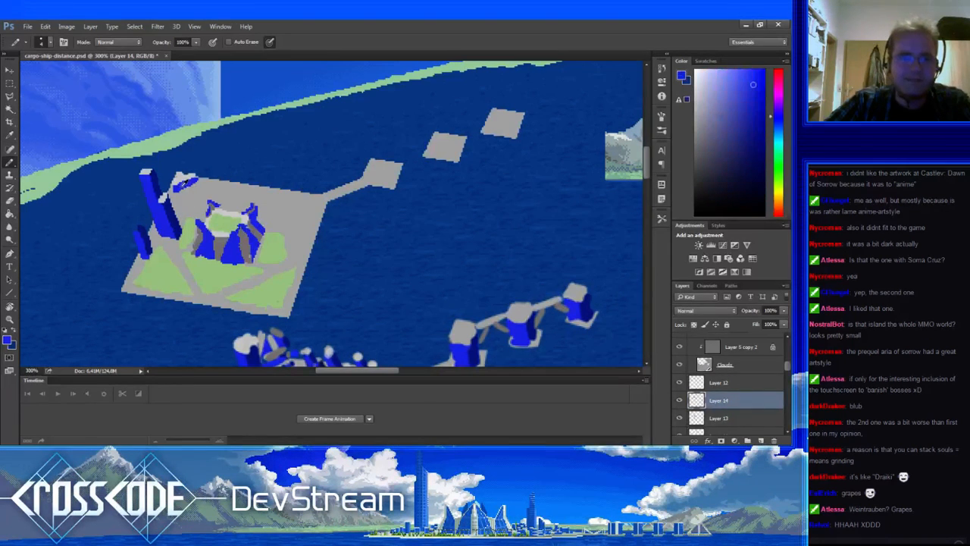
left_click(186, 175, "alt")
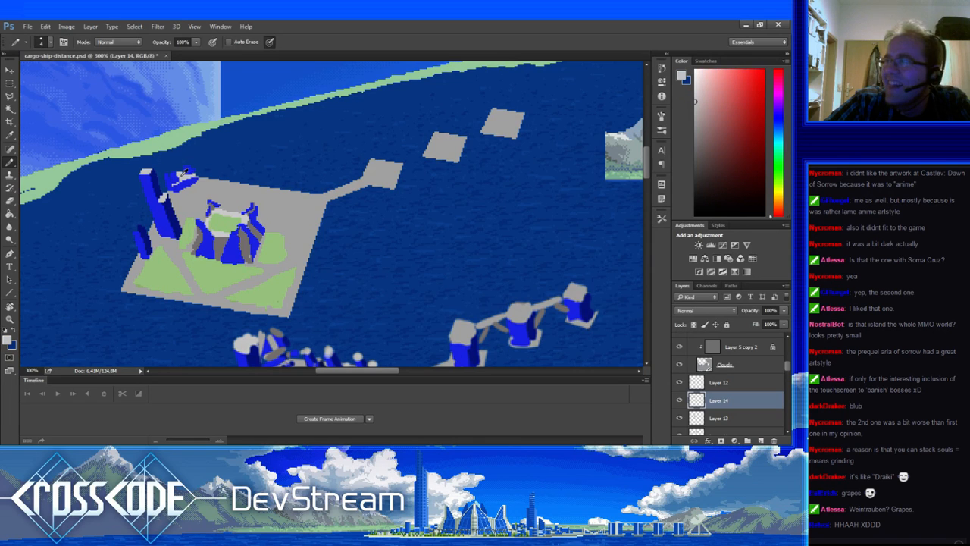
left_click(186, 175, "alt")
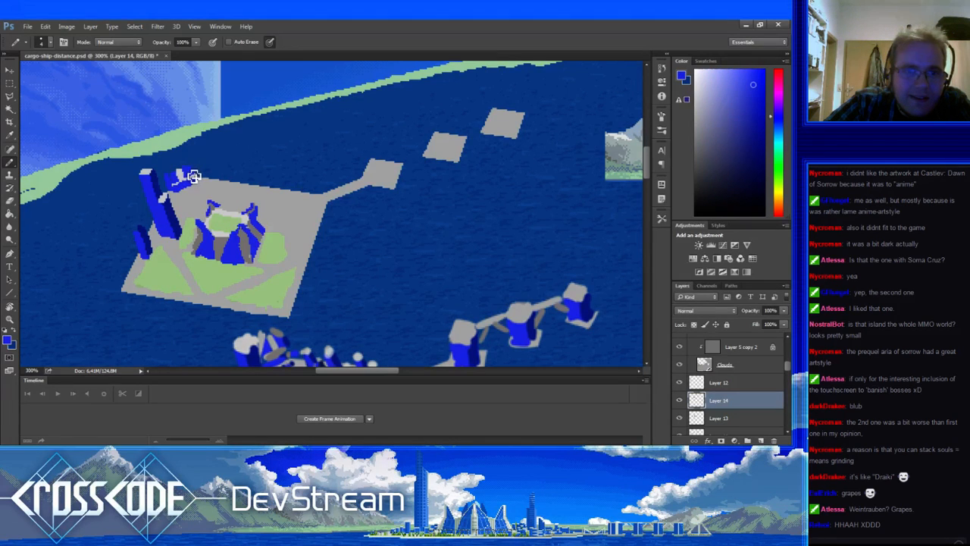
Shape small towers on the northwestern corner building with a 2 px pencil, alternating sampled light grey and bright blue.
left_click(186, 179, "alt")
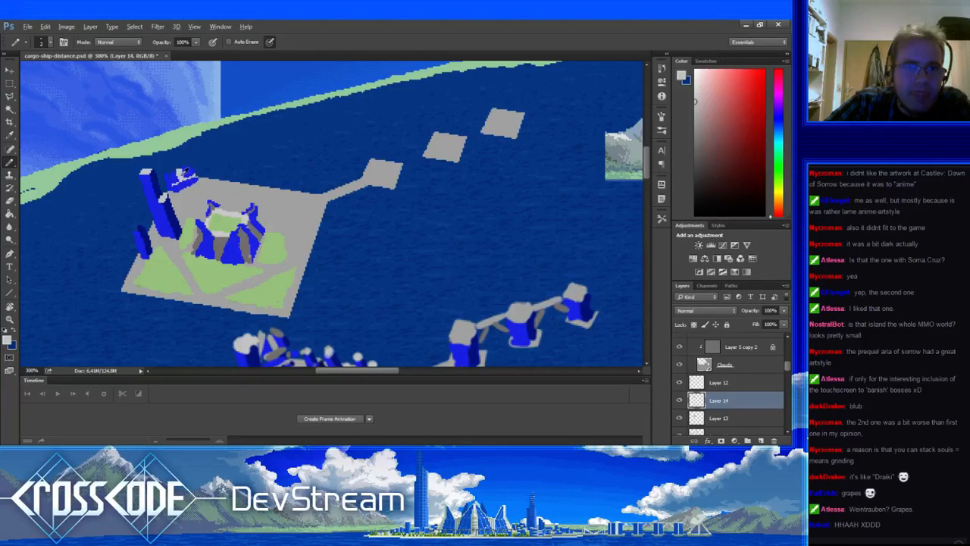
left_click(196, 179, "alt")
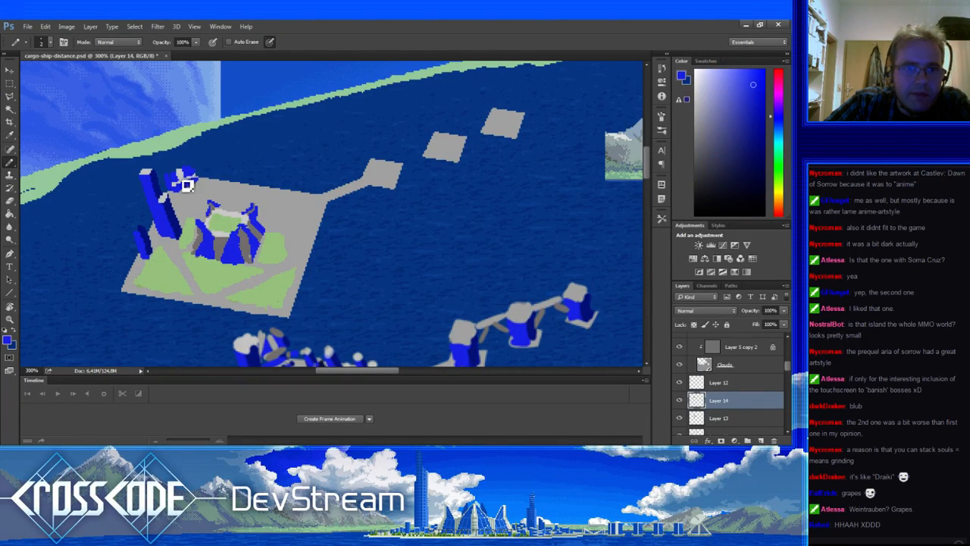
left_click_drag(193, 181, 183, 185)
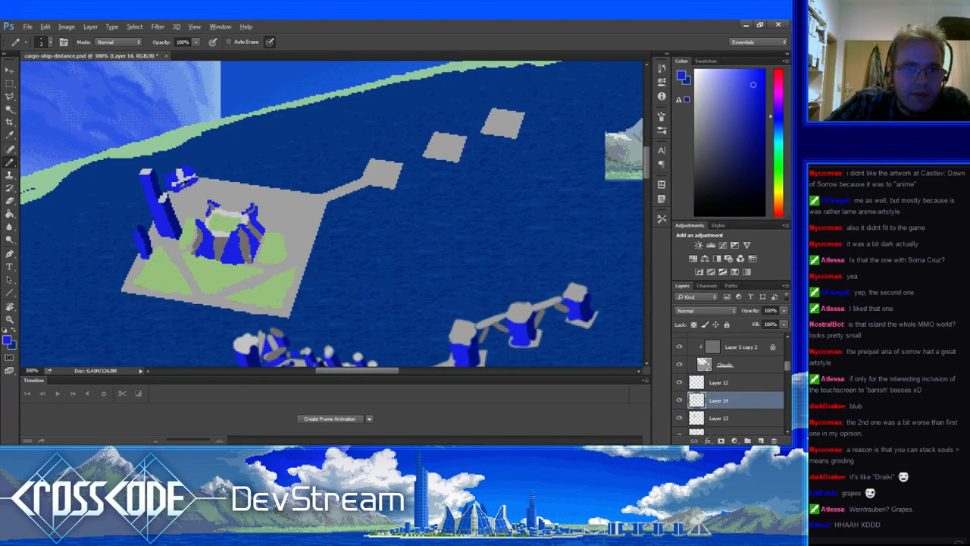
left_click(180, 184, "alt")
left_click_drag(171, 170, 178, 174)
left_click(184, 177, "alt")
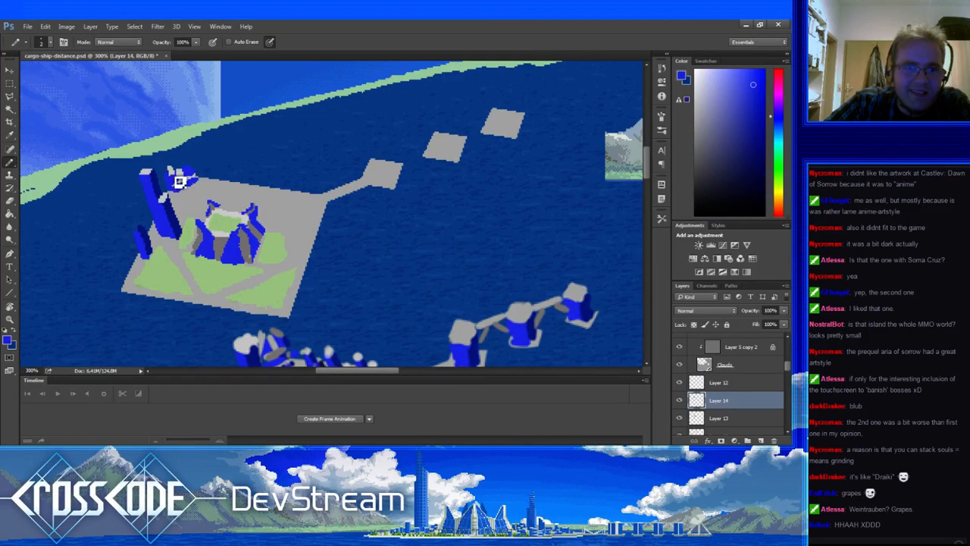
left_click(180, 182, "alt")
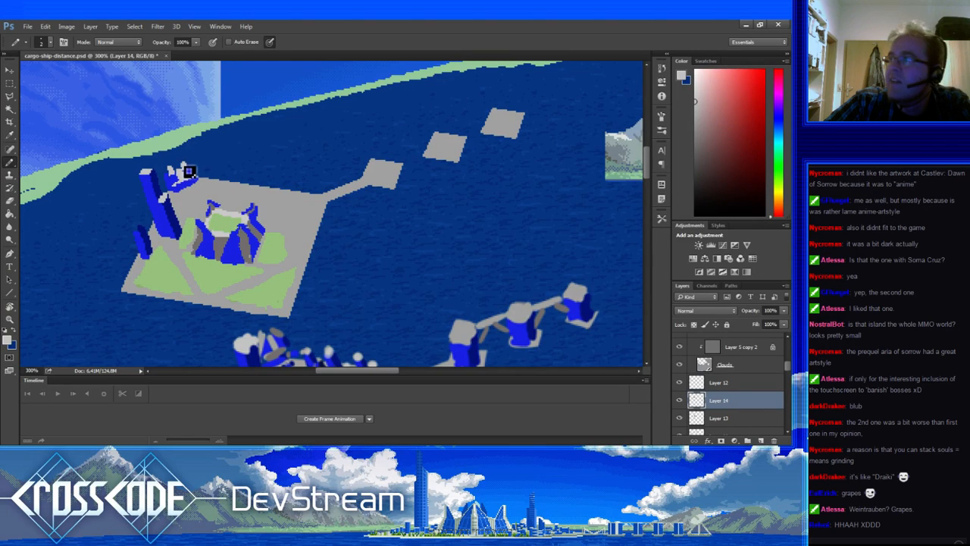
left_click(191, 171, "alt")
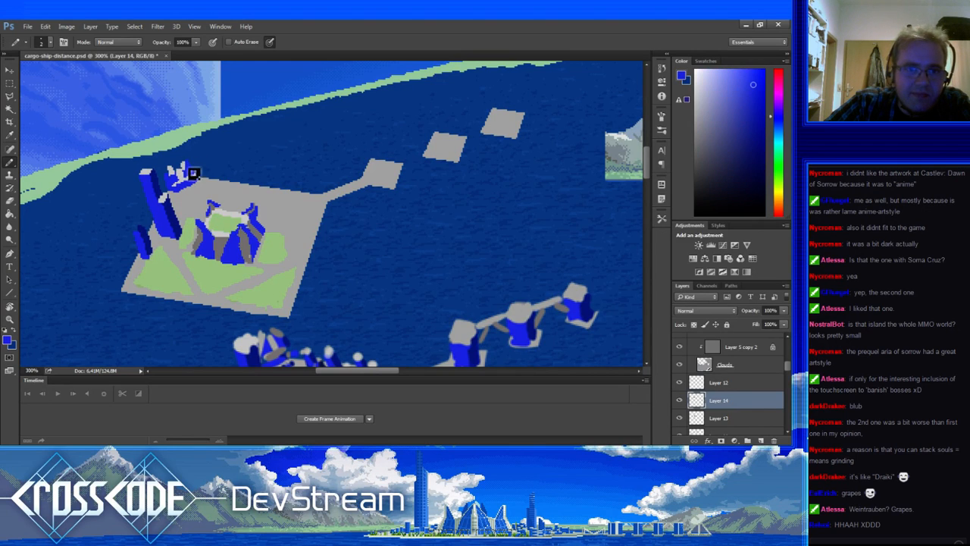
left_click_drag(194, 175, 183, 178)
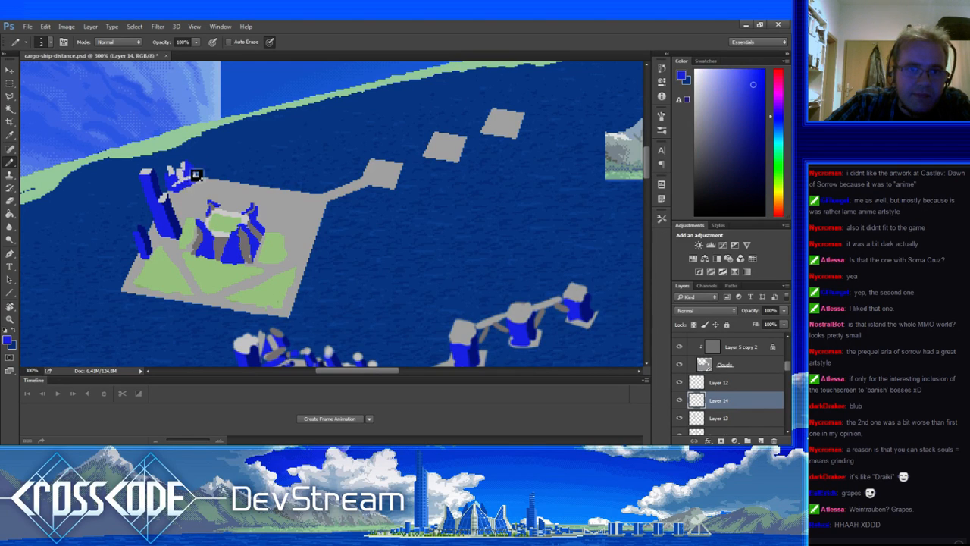
Trim the northwestern building's outline with a 2 px eraser and refine its small towers in light grey and blue with a 1 px pencil.
left_click(189, 164, "alt")
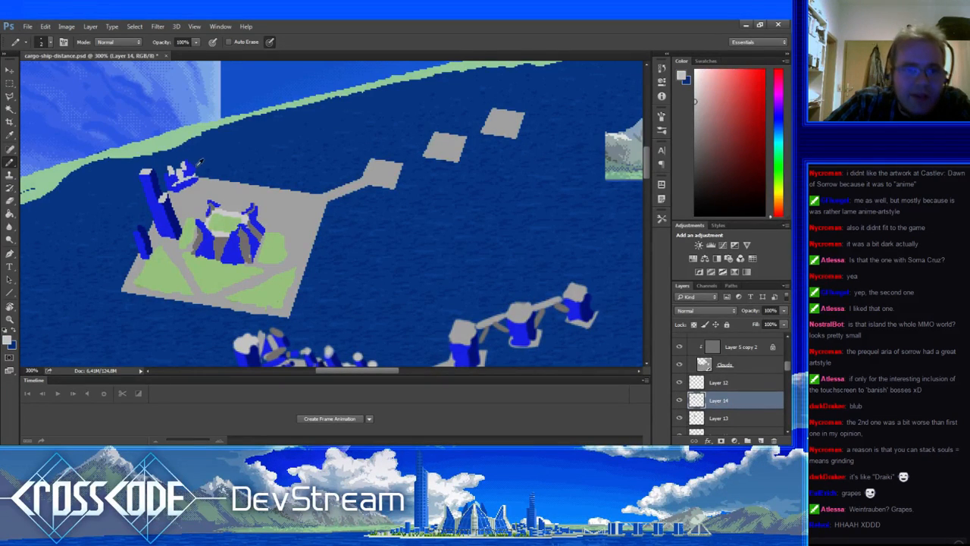
left_click(199, 162, "alt")
key("e")
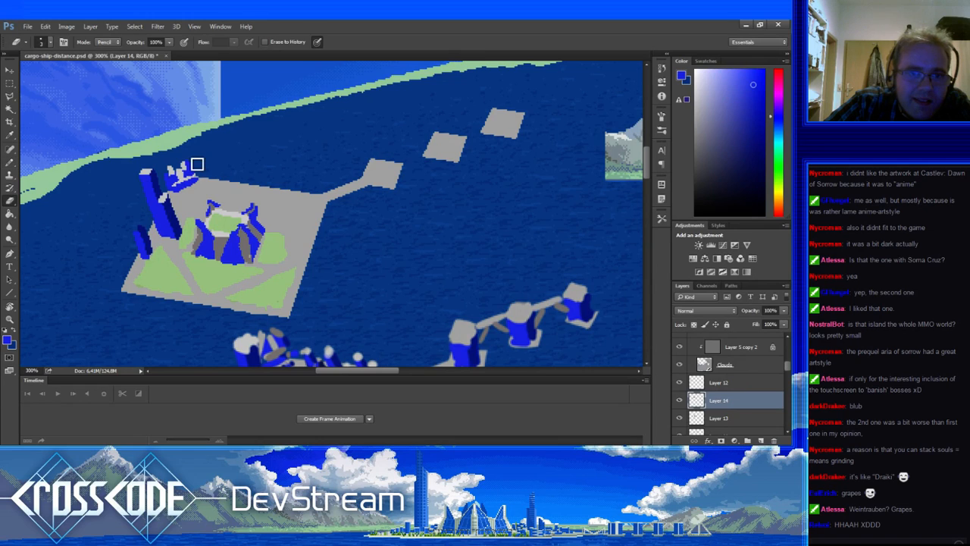
key("[")
key("alt")
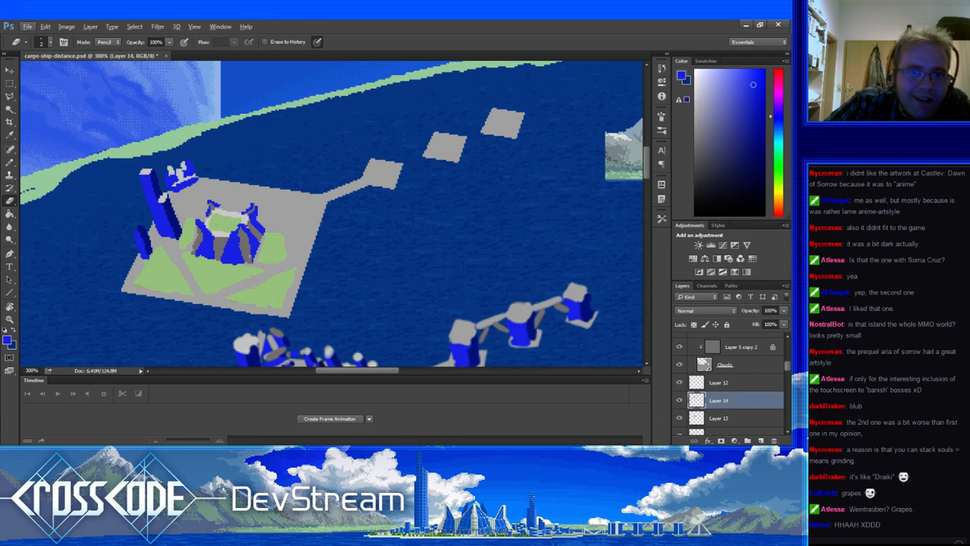
key("b")
left_click(191, 176, "alt")
left_click(194, 173, "alt")
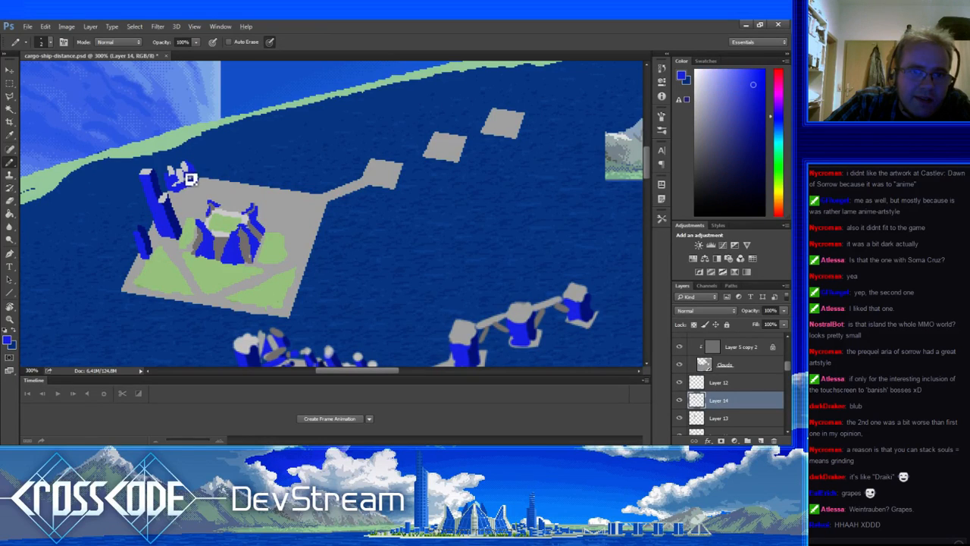
key("[")
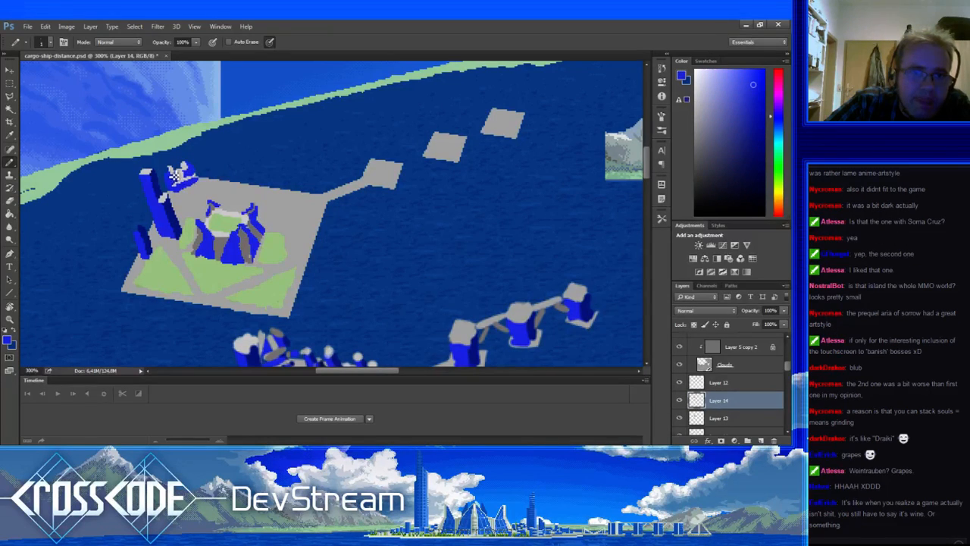
left_click(176, 179, "alt")
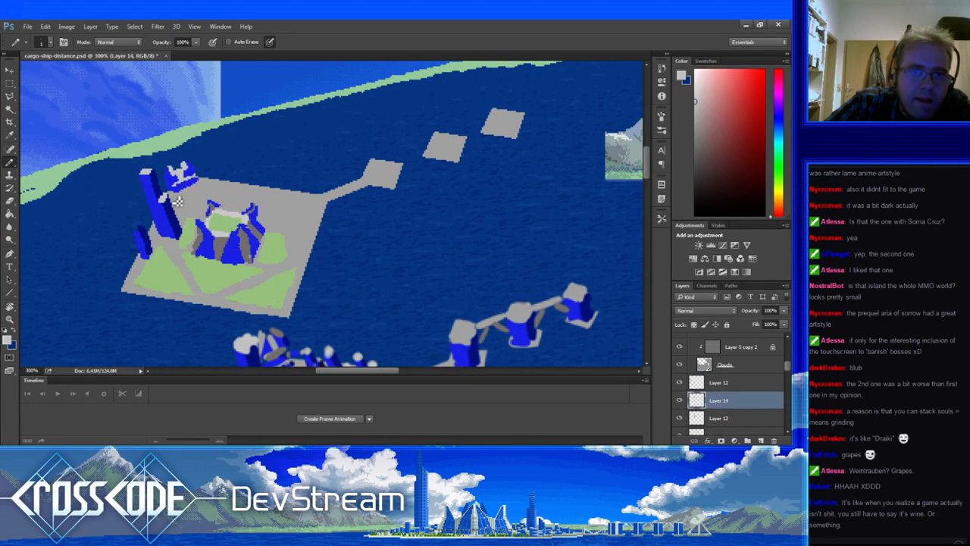
Touch up the front of the central building with sampled grey and bright blue.
left_click_drag(213, 235, 229, 197)
left_click(249, 215, "alt")
left_click(241, 219, "alt")
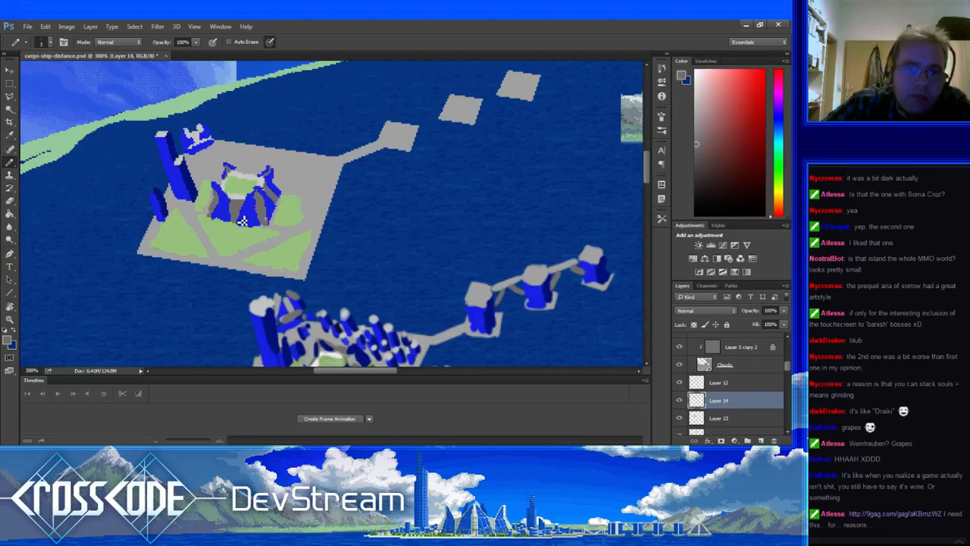
left_click_drag(243, 220, 191, 149)
left_click(199, 217, "alt")
Reshape the edges of the lawn at the island's southeastern corner with sampled lawn green and ground grey.
mouse_move(222, 98)
left_mouse_down()
mouse_move(245, 164)
mouse_move(208, 87)
mouse_move(215, 123)
mouse_move(210, 95)
left_mouse_up()
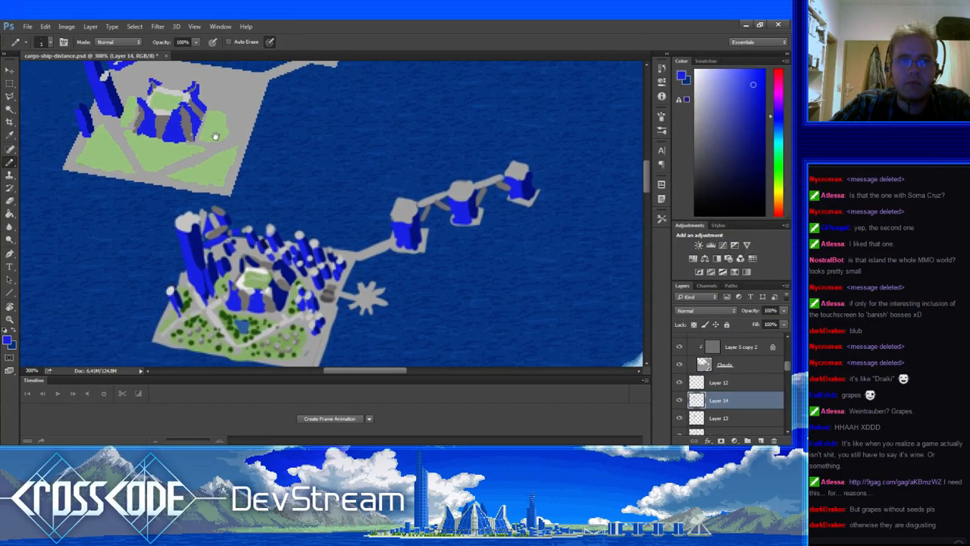
left_click(195, 168, "alt")
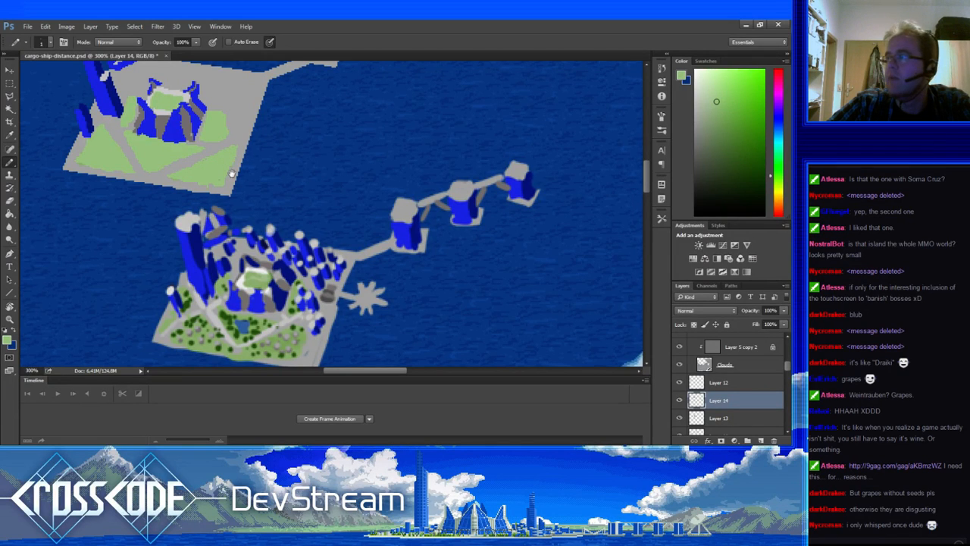
mouse_move(232, 174)
left_mouse_down()
mouse_move(215, 126)
mouse_move(208, 183)
mouse_move(216, 154)
mouse_move(211, 162)
left_mouse_up()
left_click(210, 182, "alt")
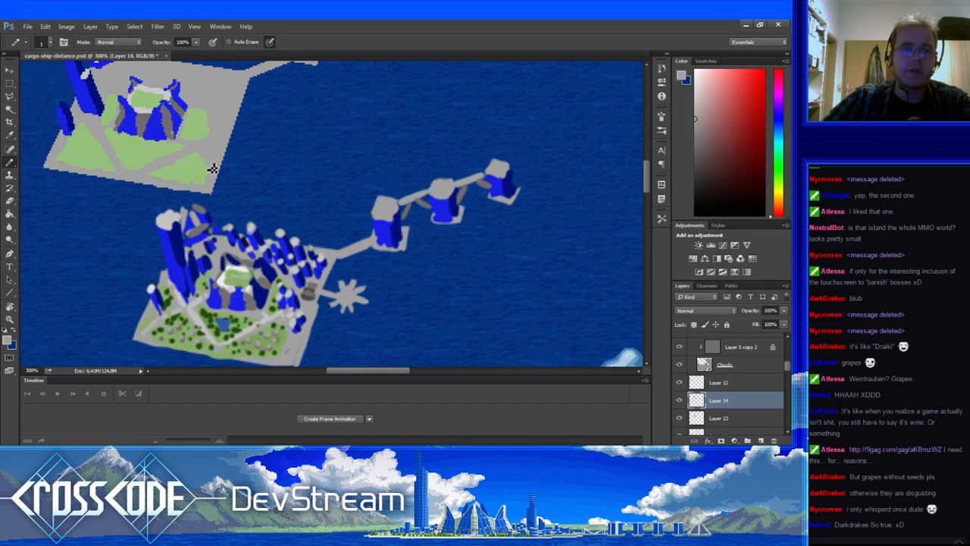
left_click(211, 171, "alt")
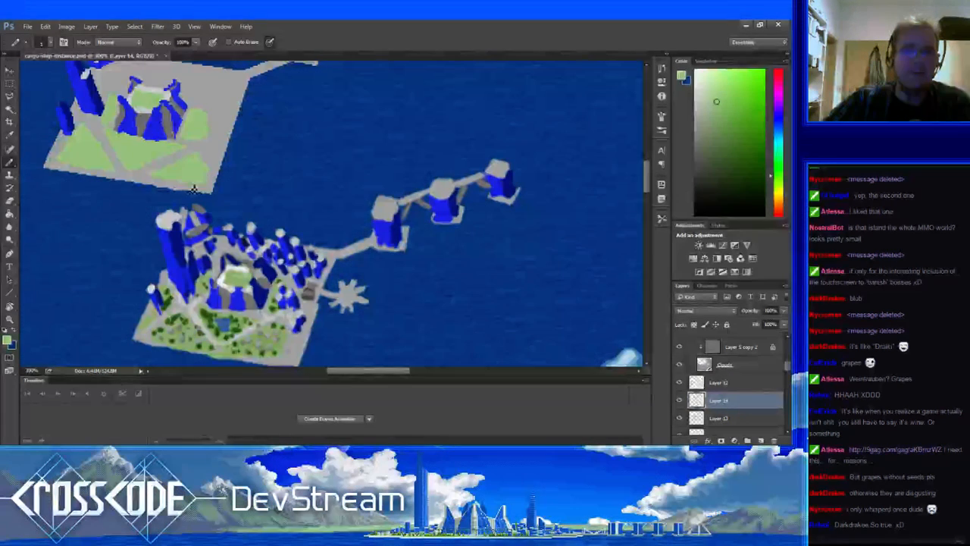
left_click(190, 186, "alt")
left_click(186, 166, "alt")
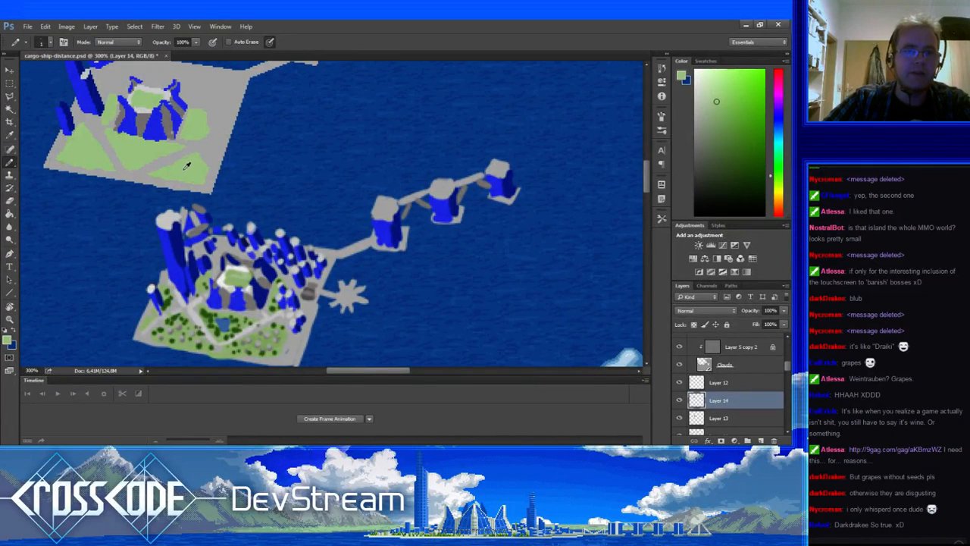
left_click(179, 157, "alt")
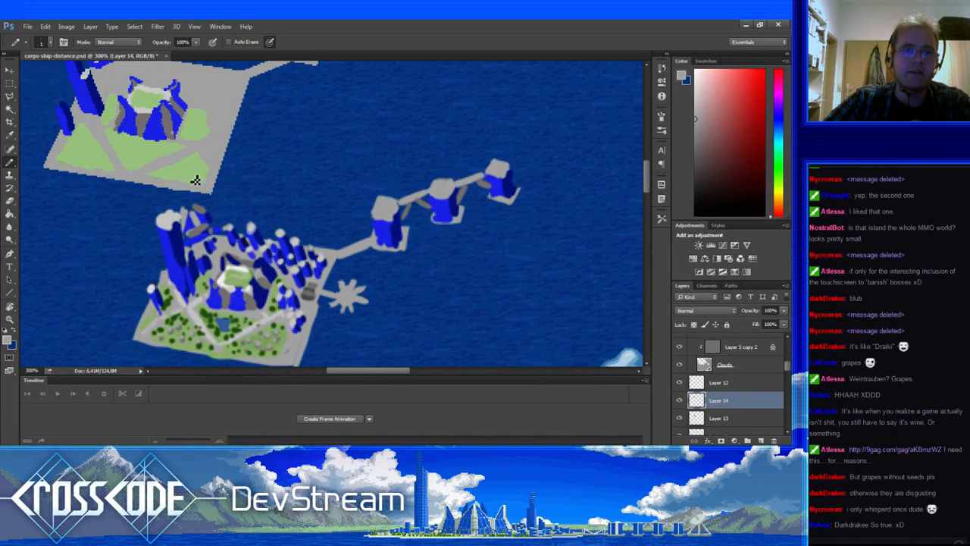
Refine the central building's eastern supports and northeastern spire with sampled bright blue and grey.
left_click_drag(190, 179, 218, 118)
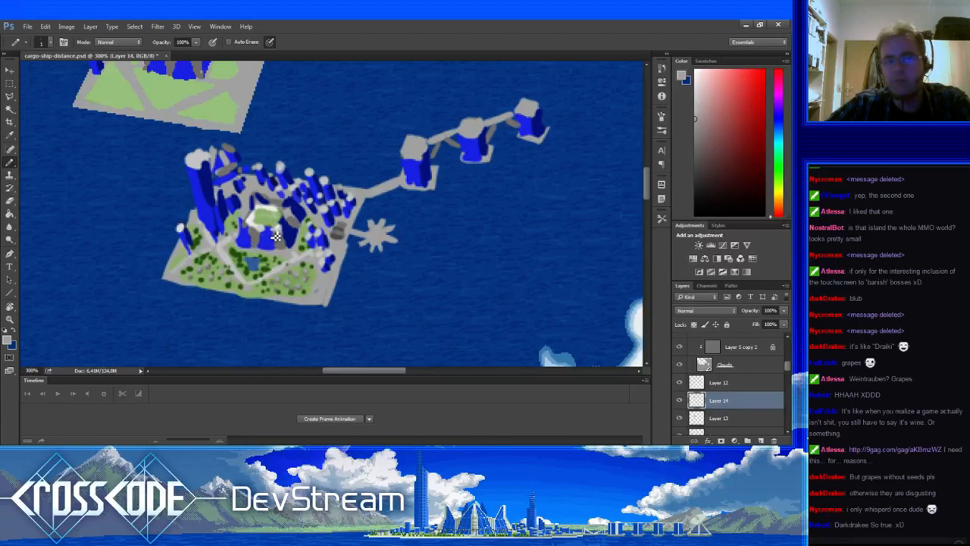
left_click_drag(190, 108, 226, 220)
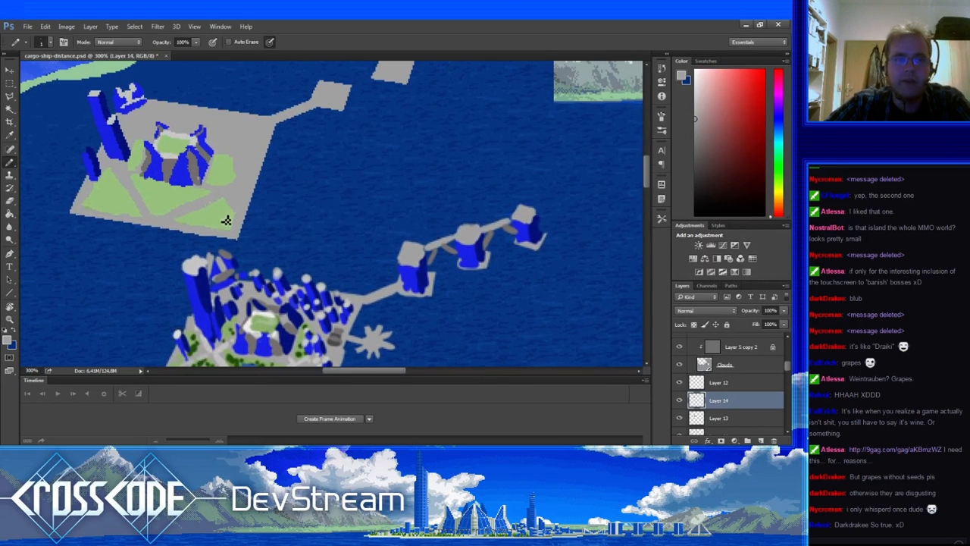
left_click(203, 163, "alt")
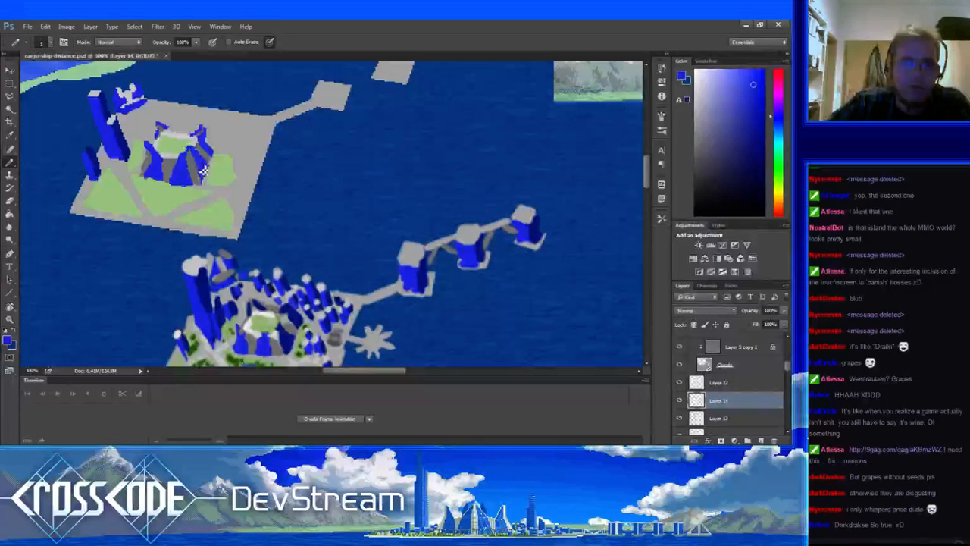
left_click(198, 174, "alt")
left_click(194, 173, "alt")
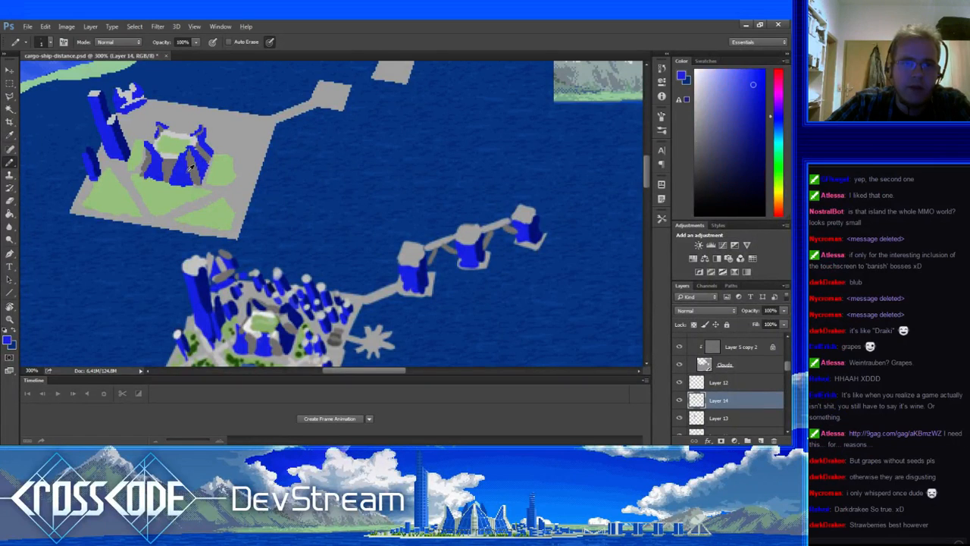
mouse_move(195, 181)
left_mouse_down()
mouse_move(204, 152)
mouse_move(204, 182)
left_mouse_up()
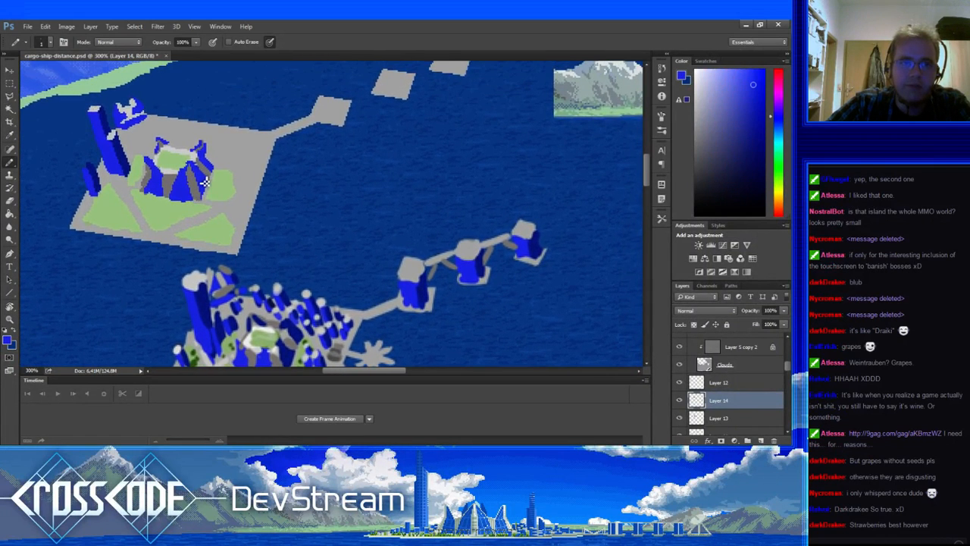
left_click(204, 183, "alt")
left_click(206, 170, "alt")
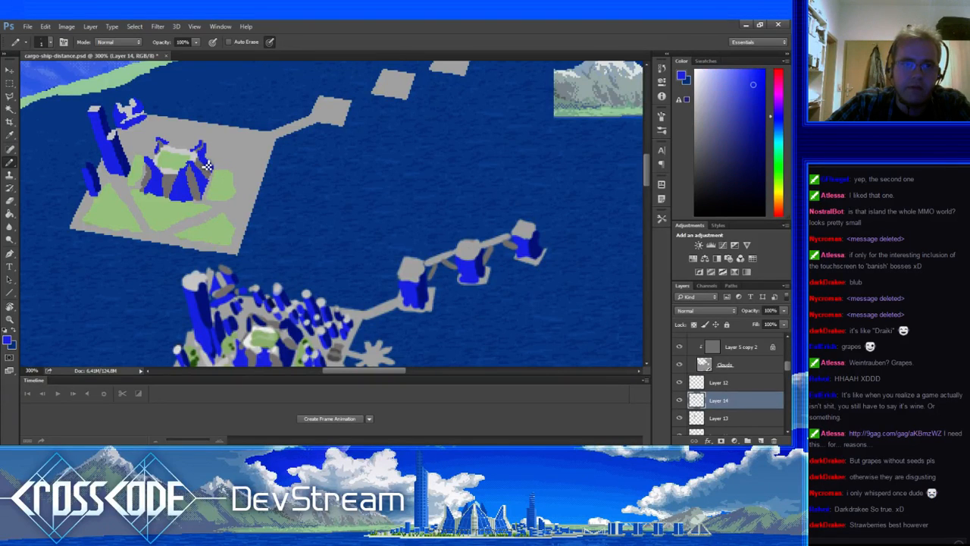
mouse_move(219, 187)
left_mouse_down()
mouse_move(206, 157)
mouse_move(213, 176)
left_mouse_up()
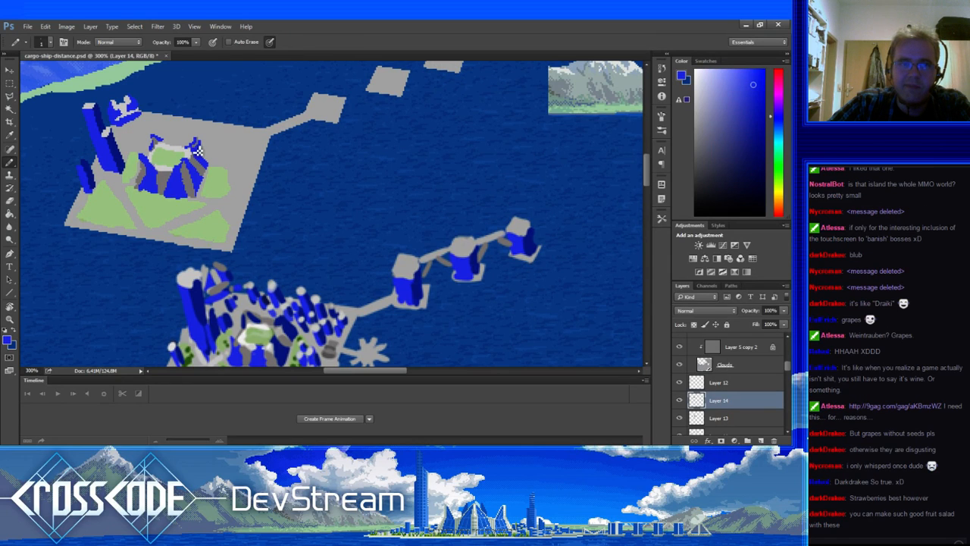
left_click(200, 150, "alt")
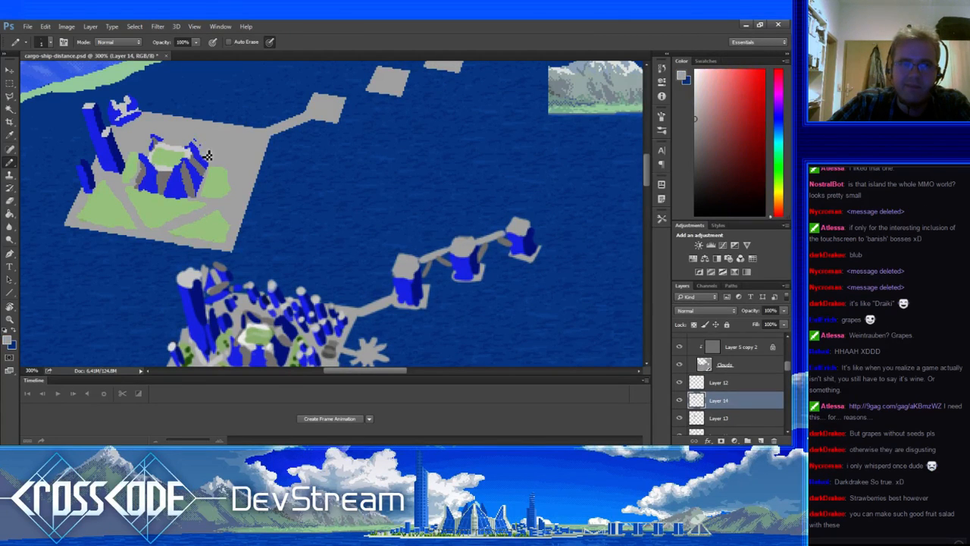
Refine the right-hand pillars of the crater-shaped building on the upper island with sampled blue, ground grey and dark grey pixels.
left_click(196, 154, "alt")
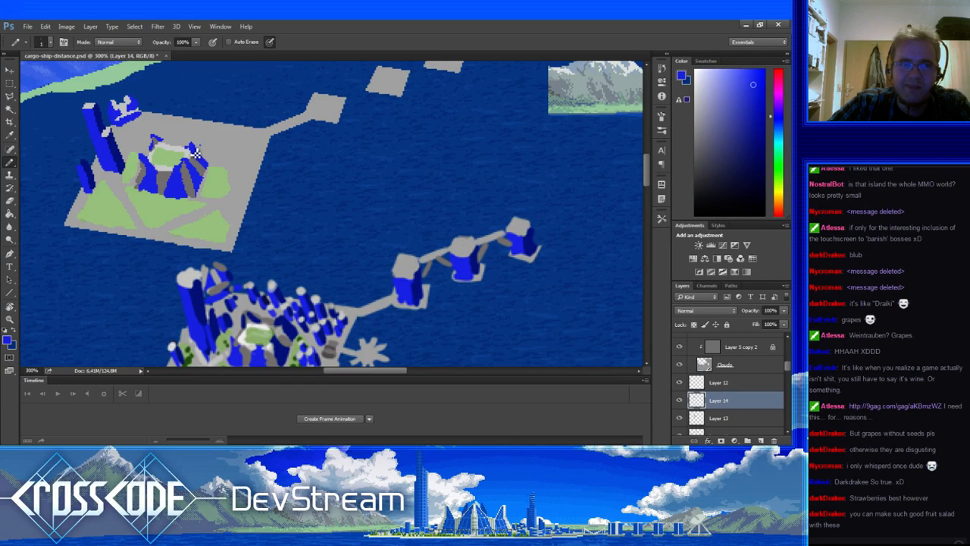
left_click(199, 151, "alt")
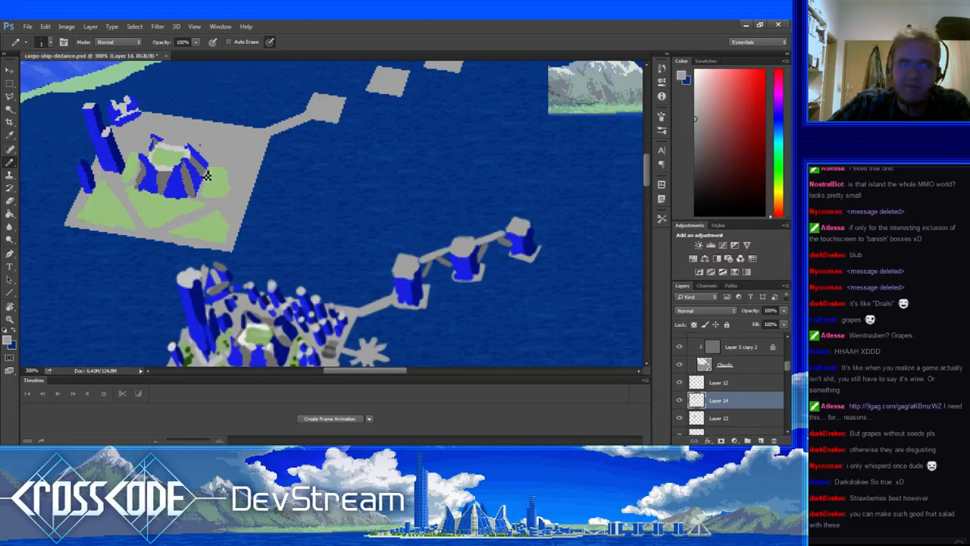
left_click(202, 164, "alt")
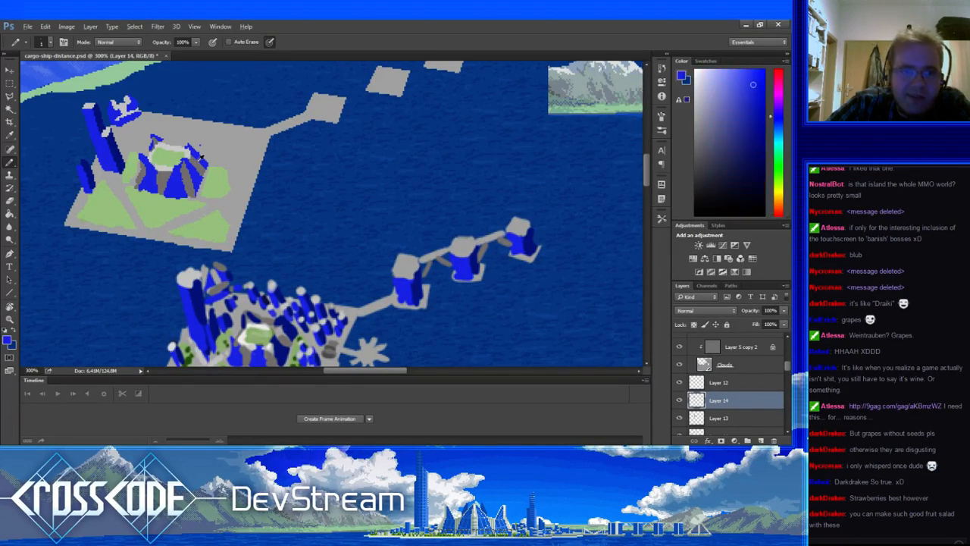
left_click(198, 172, "alt")
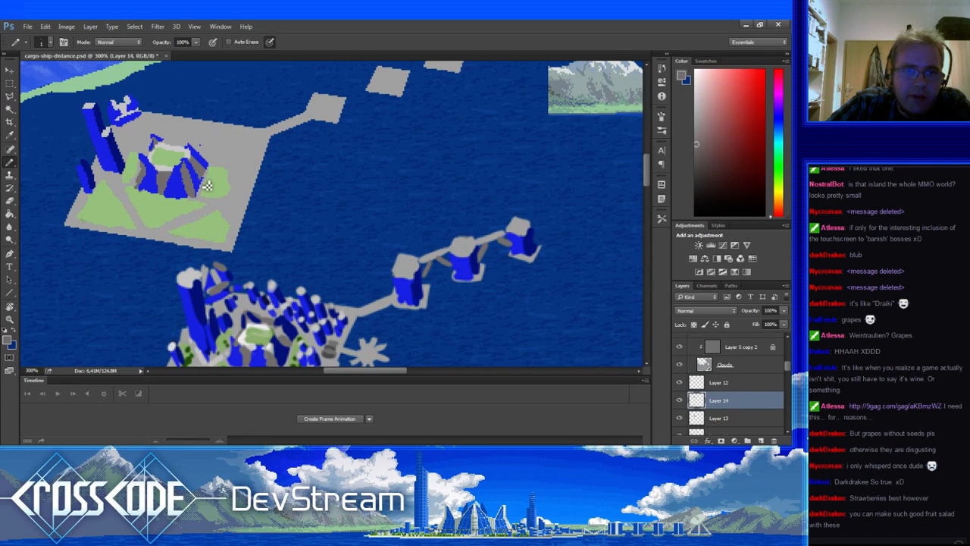
left_click(206, 185, "alt")
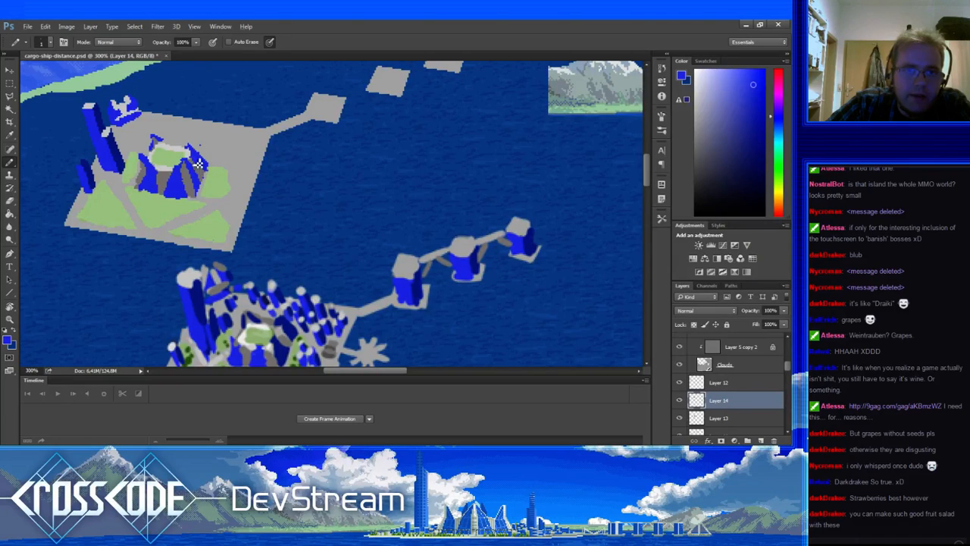
Reshape the outer edge of the building's right rear pillar using sampled blue and ground grey.
left_click(197, 164, "alt")
left_click(200, 159, "alt")
left_click(206, 154, "alt")
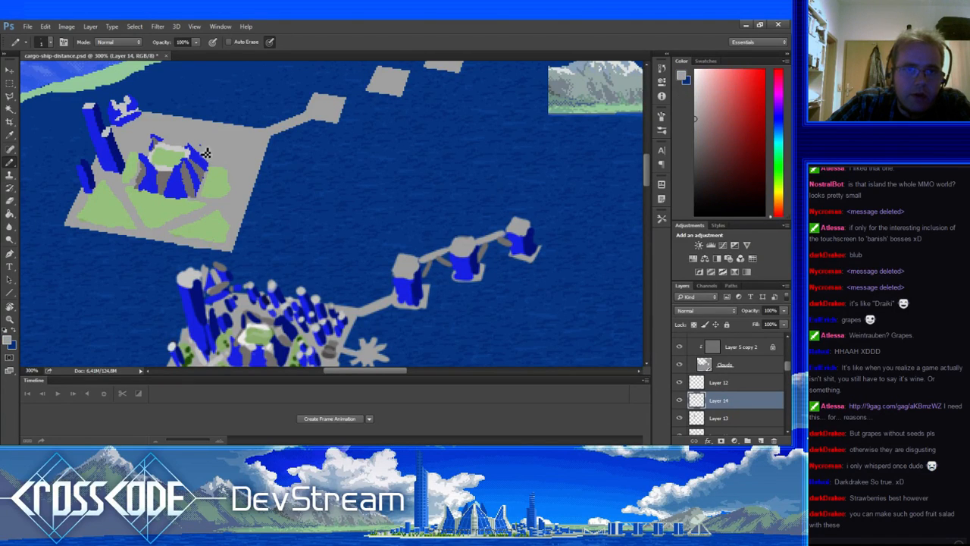
left_click(203, 158, "alt")
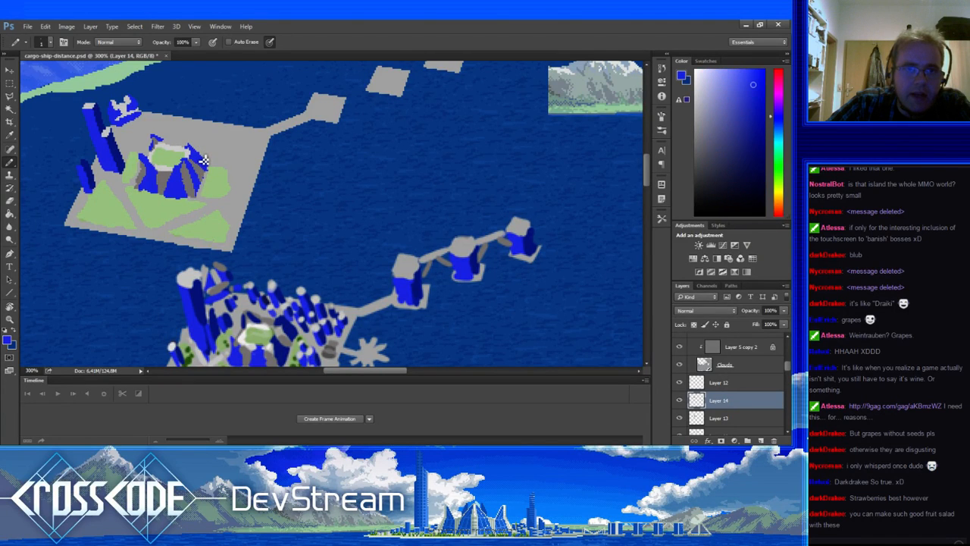
Add a dark grey shaded face along the outer side of the building's right rear pillar.
left_click_drag(203, 161, 168, 278)
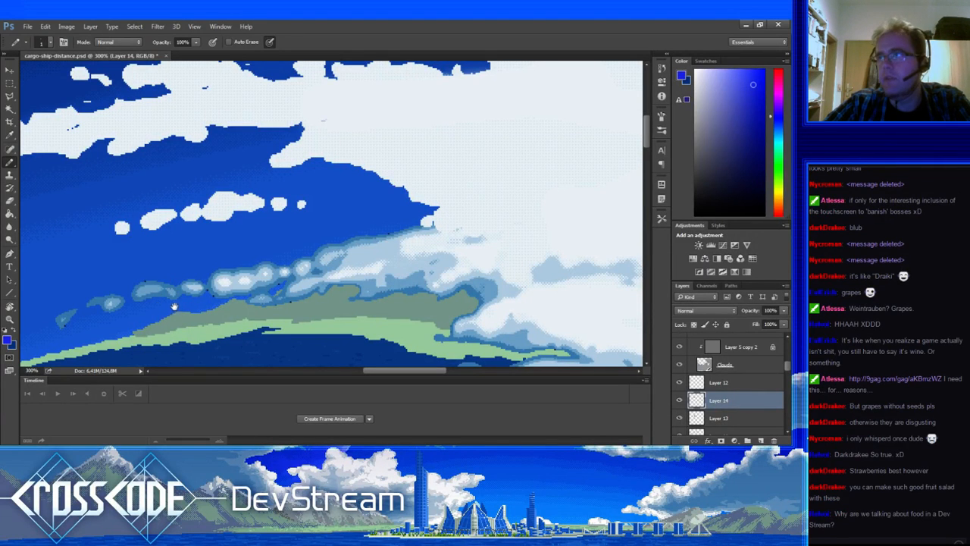
left_click_drag(173, 318, 216, 240)
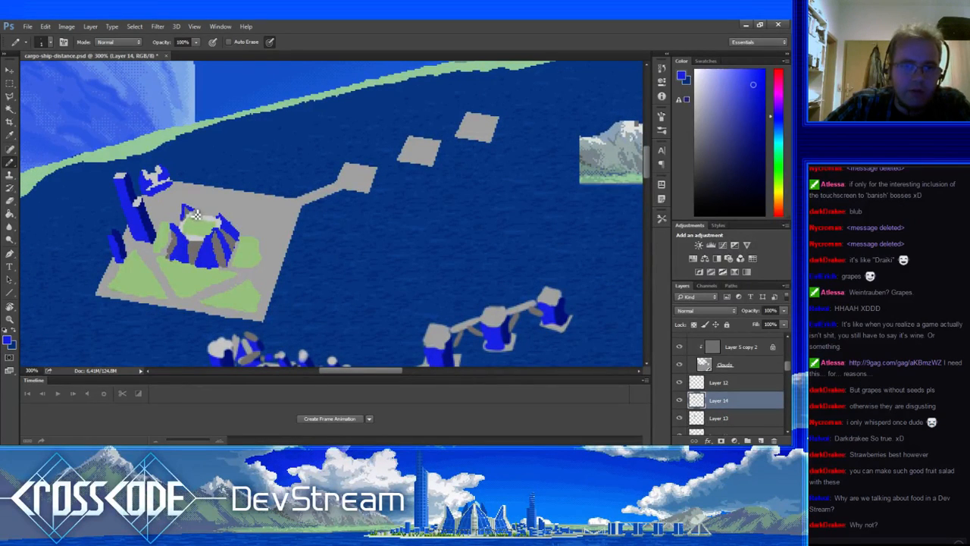
left_click_drag(228, 229, 231, 230)
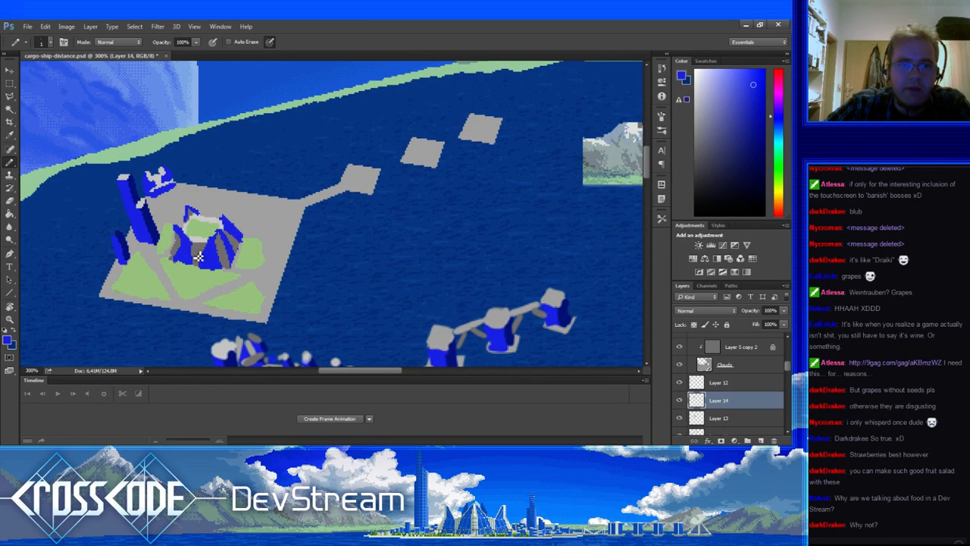
left_click(214, 238, "alt")
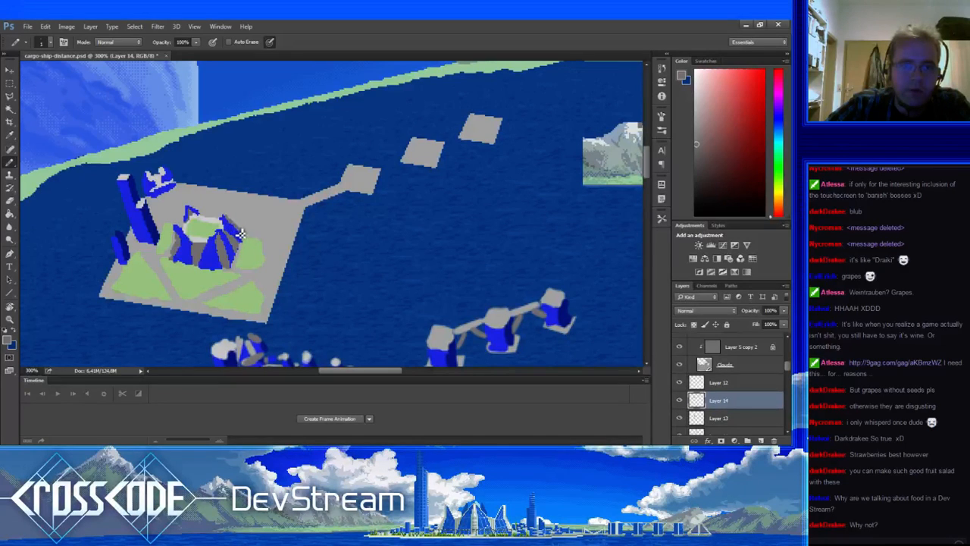
left_click(233, 229, "alt")
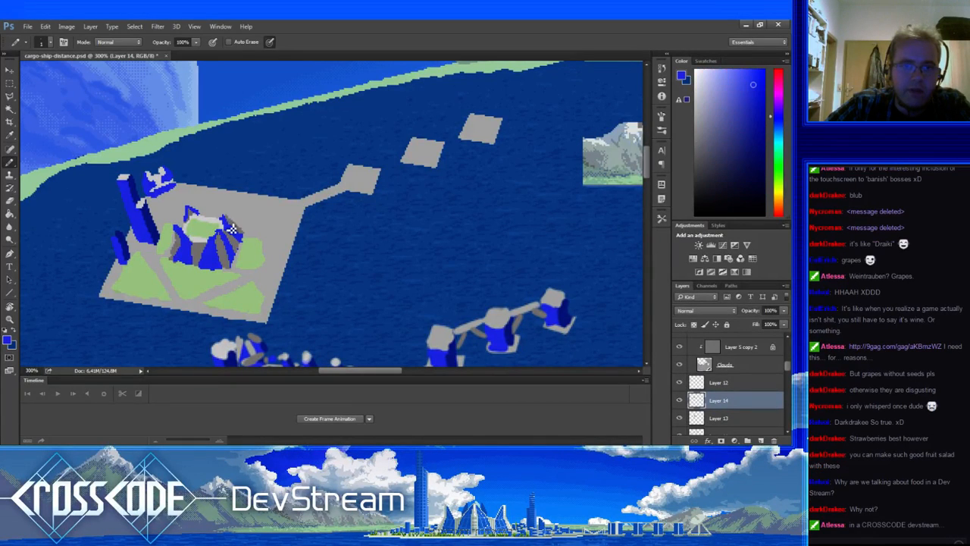
Touch up the right rear pillar where it meets the roof rim with light grey, blue and dark grey pixels.
left_click(229, 235, "alt")
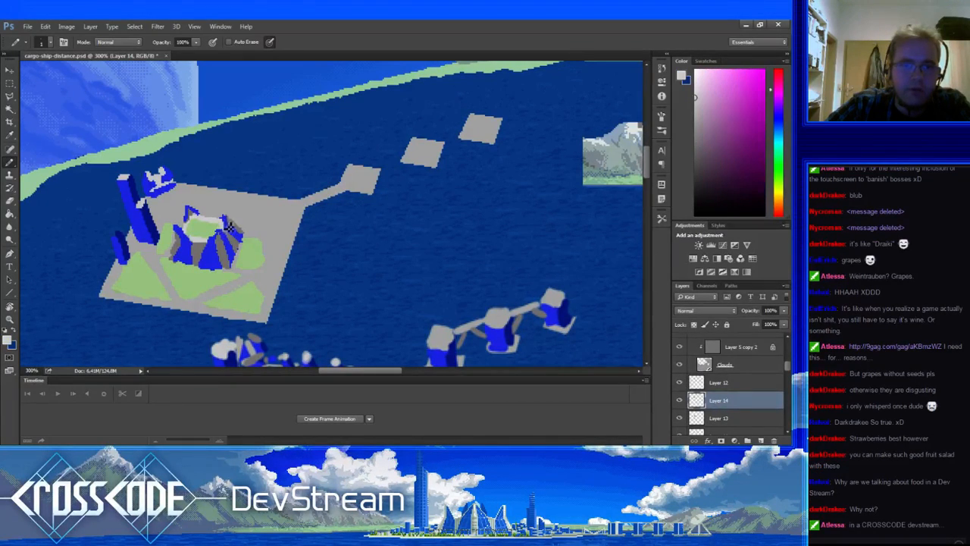
left_click(223, 212, "alt")
left_click(235, 230, "alt")
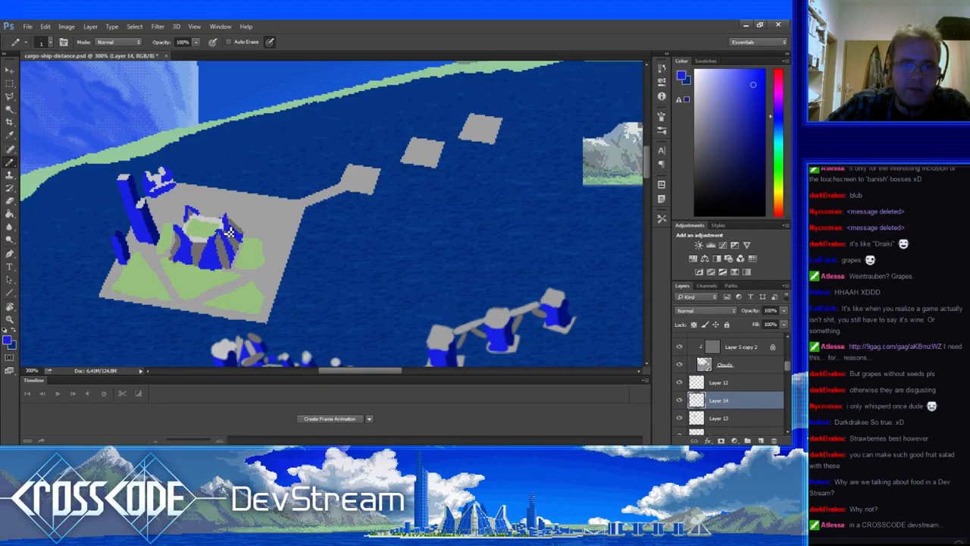
mouse_move(228, 237)
left_mouse_down()
mouse_move(214, 224)
mouse_move(214, 235)
left_mouse_up()
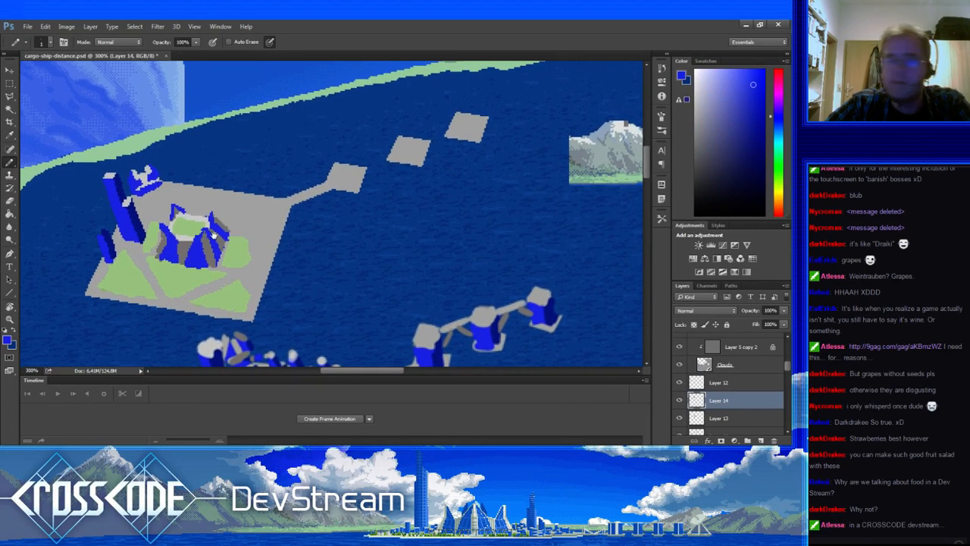
left_click(221, 226, "alt")
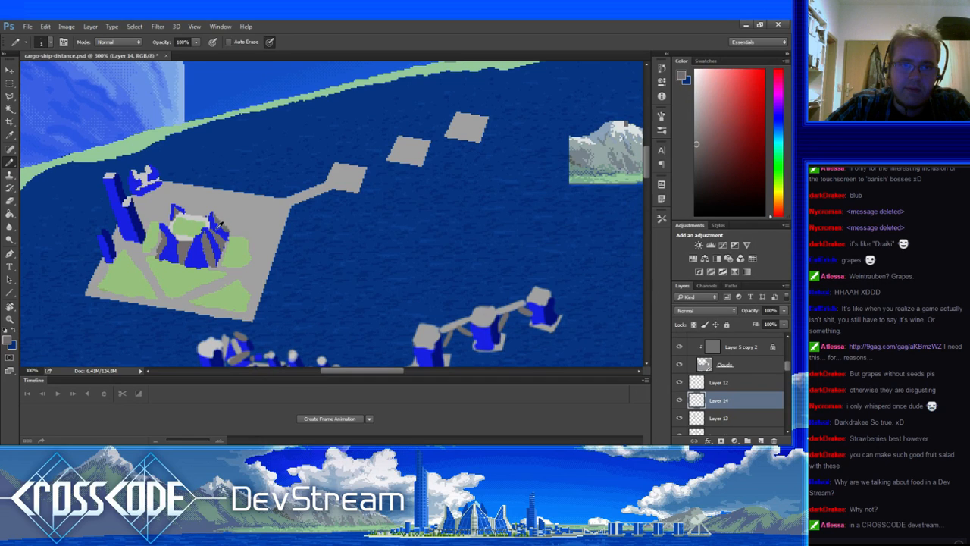
left_click(217, 224, "alt")
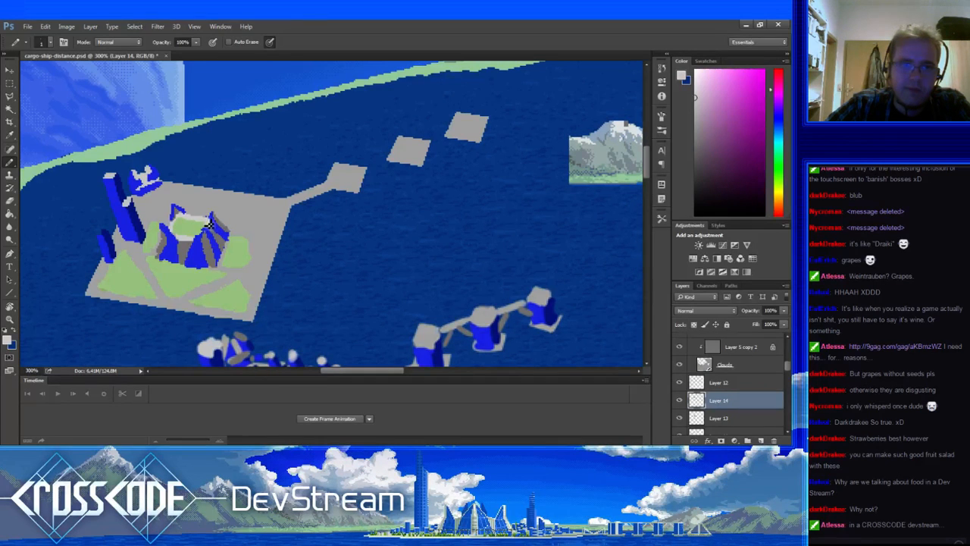
Clean up the building's green roof and pale rim, and shade its left pillars with dark grey.
left_click(205, 227, "alt")
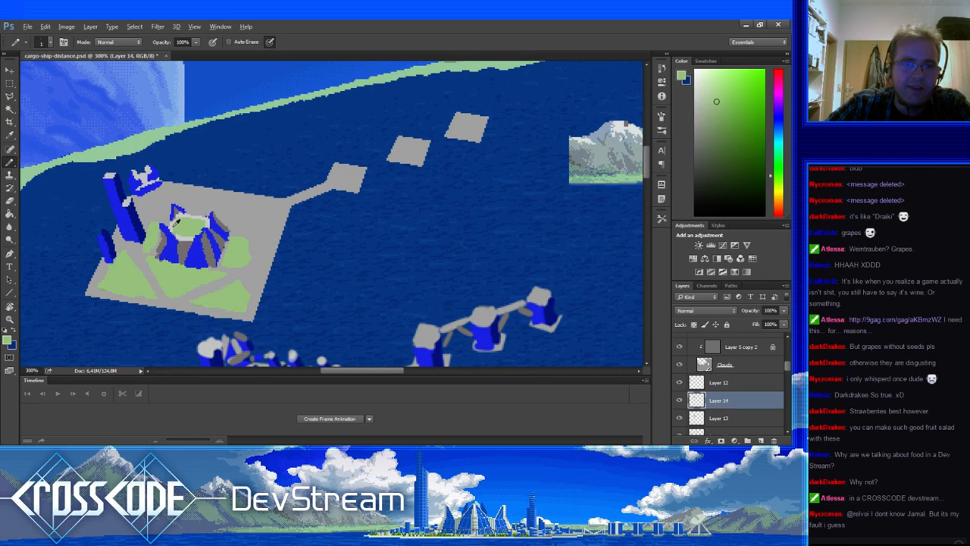
left_click(193, 239, "alt")
left_click(173, 216, "alt")
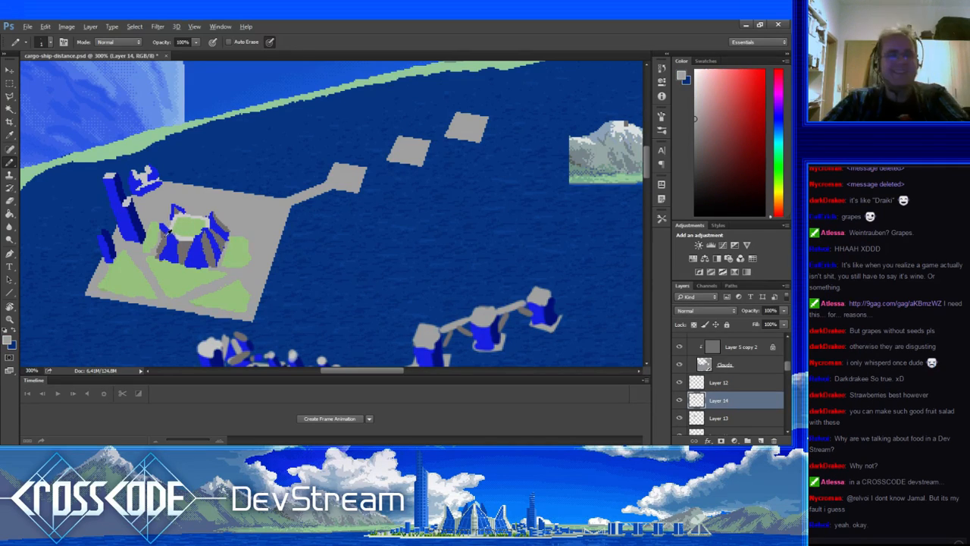
left_click(179, 238, "alt")
left_click(172, 246, "alt")
left_click_drag(171, 245, 172, 238)
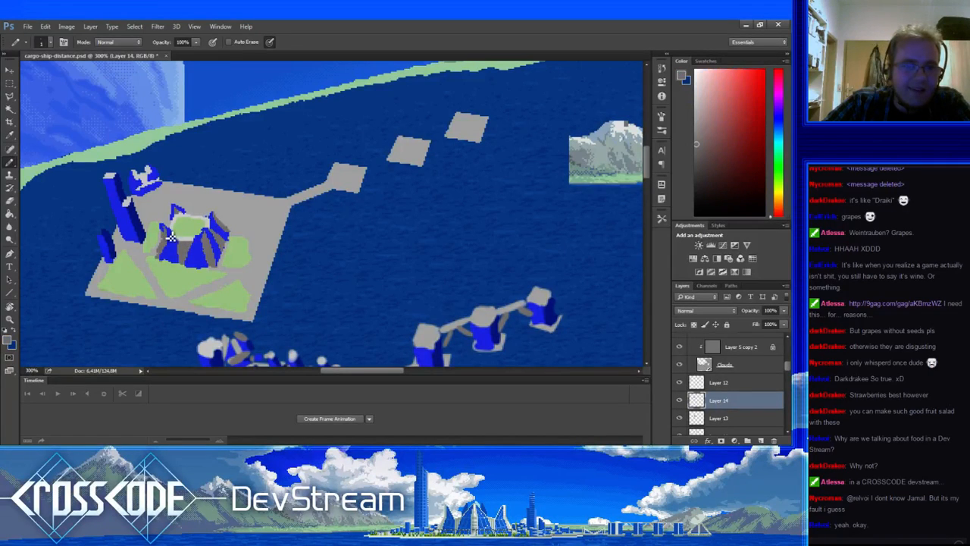
Refine the building's left and front right pillars with sampled dark grey and blue pixels.
left_click(164, 216, "alt")
left_click(209, 244, "alt")
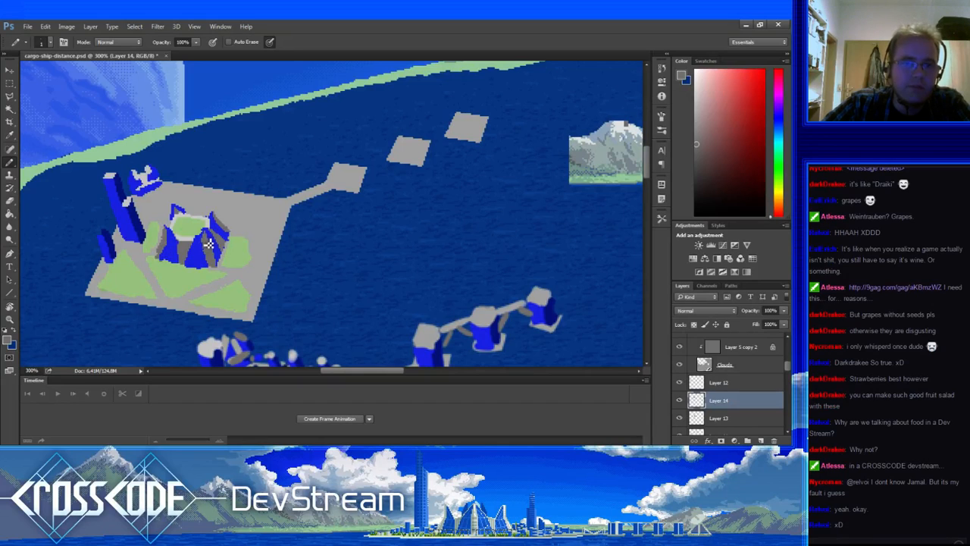
left_click_drag(212, 281, 230, 307)
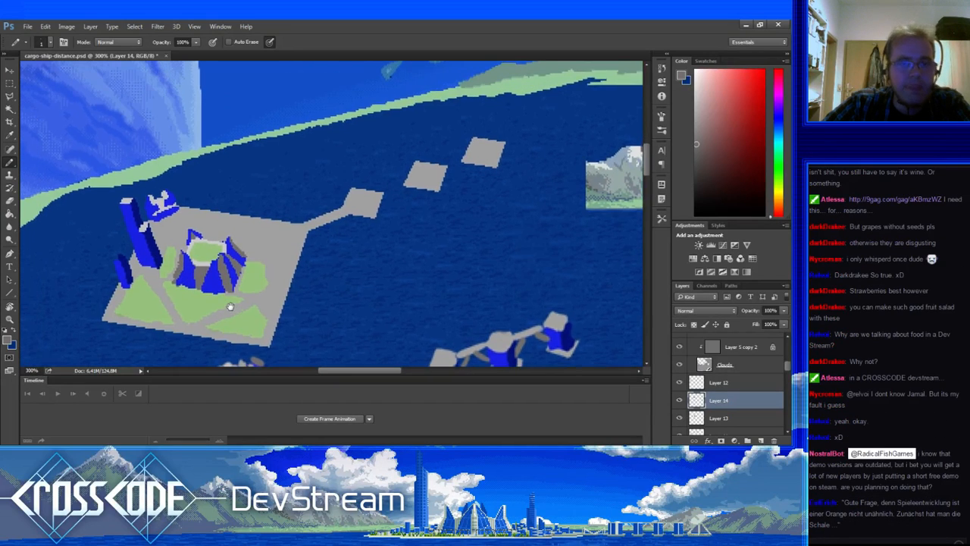
left_click(188, 276, "alt")
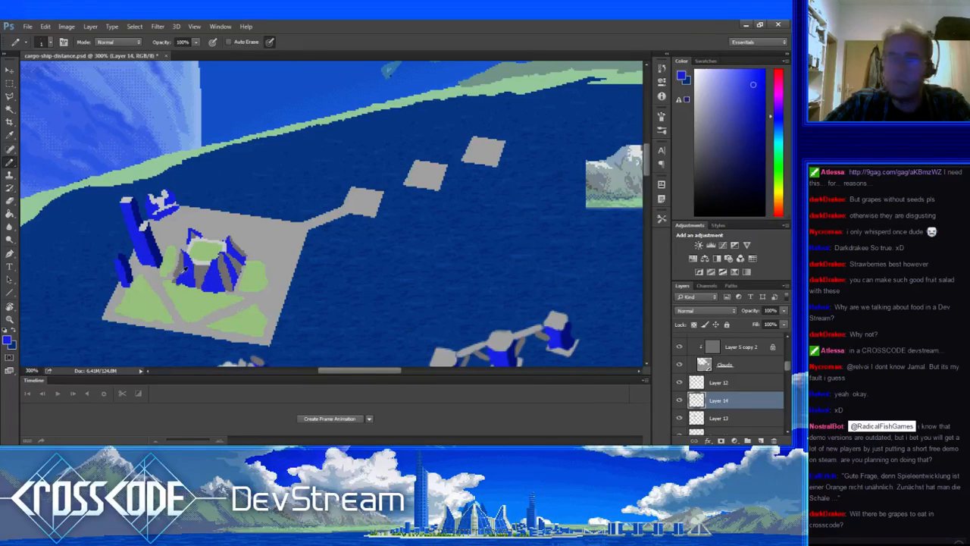
left_click(227, 275, "alt")
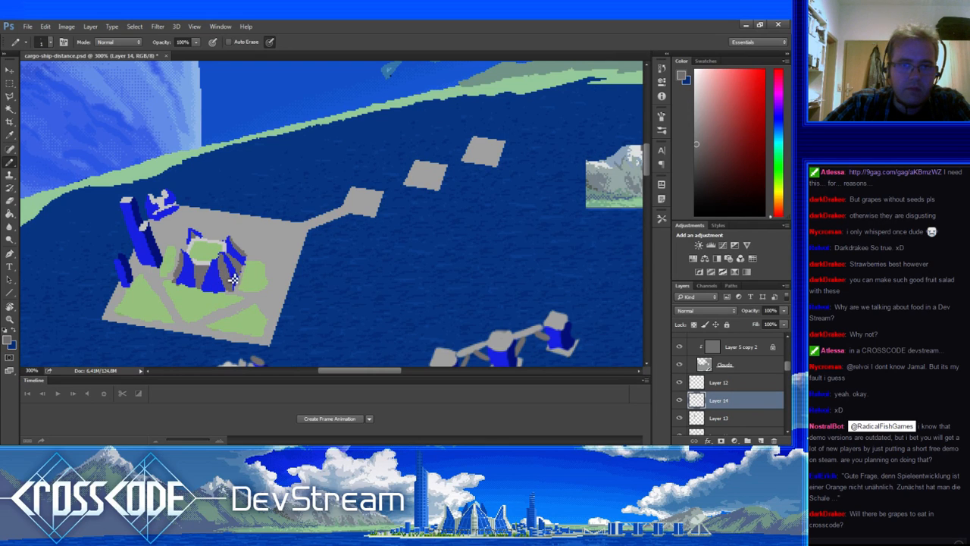
left_click(237, 276, "alt")
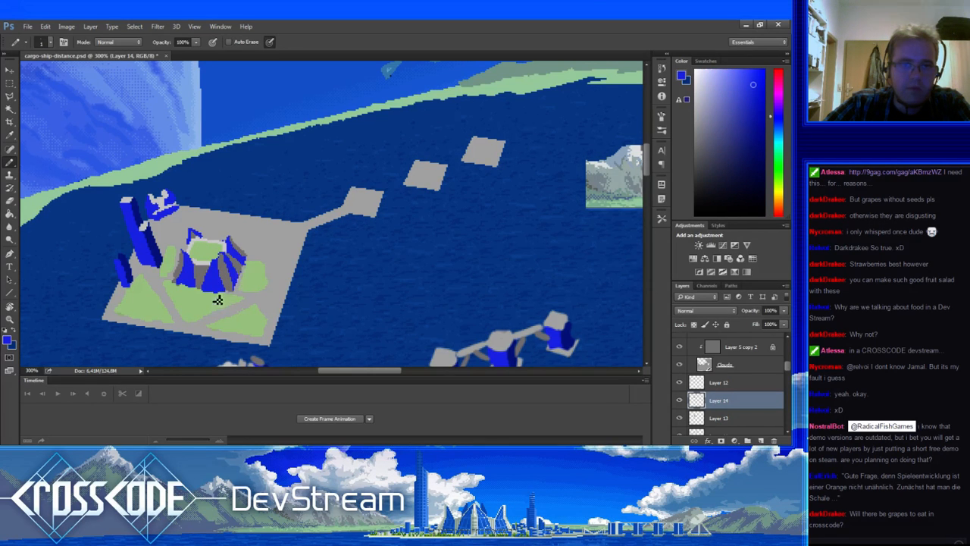
Rework the split between the blue face and dark grey side of the right rear pillar.
left_click_drag(219, 299, 226, 305)
left_click_drag(249, 266, 240, 246)
left_click(241, 248, "alt")
left_click(242, 247, "alt")
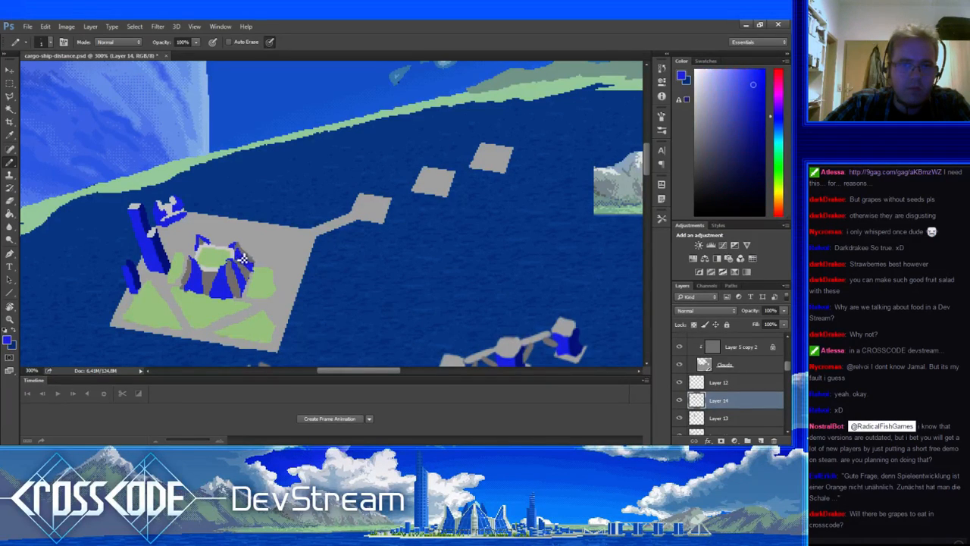
left_click(241, 251, "alt")
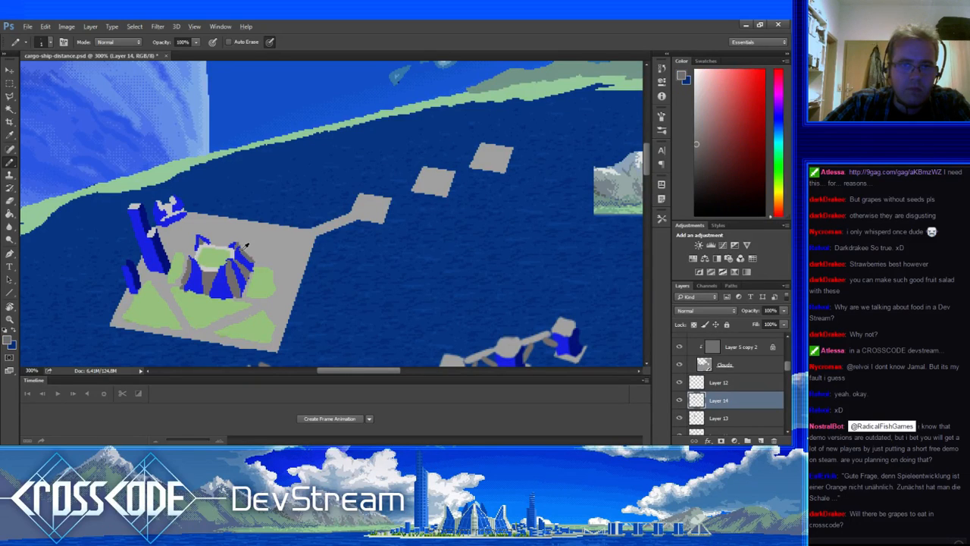
left_click(244, 255, "alt")
left_click(238, 243, "alt")
left_click(247, 266, "alt")
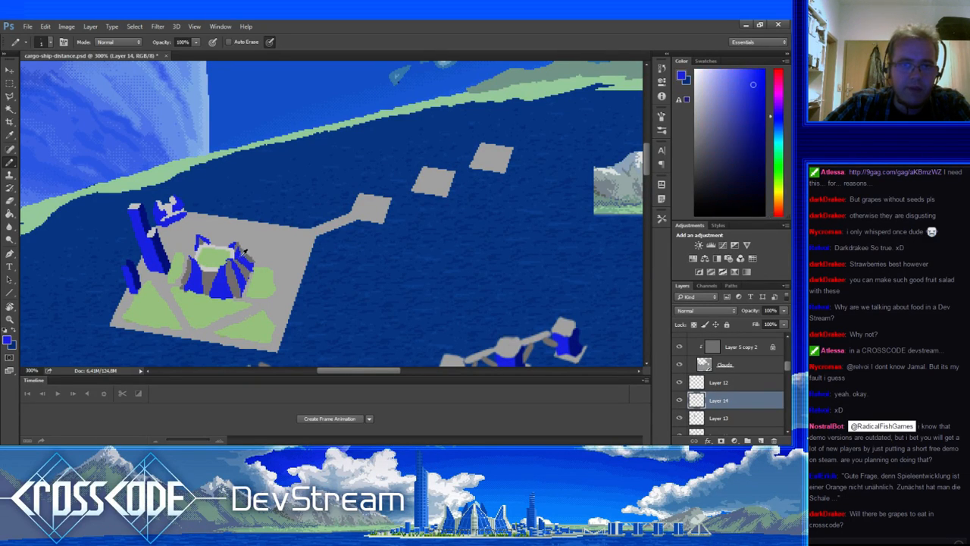
Extend the right rear pillar's dark grey shading toward its base and trim its outer edge with ground grey.
left_click(259, 268, "alt")
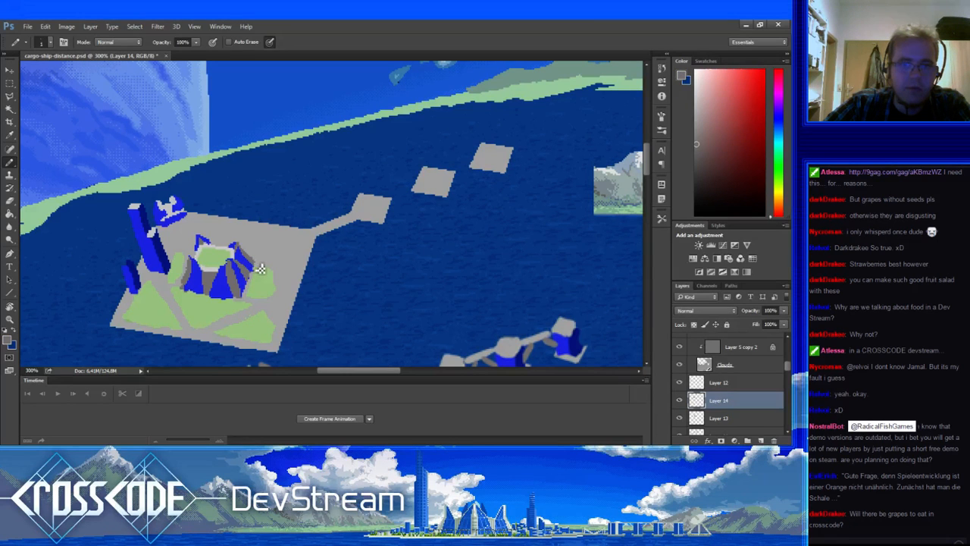
left_click(254, 259, "alt")
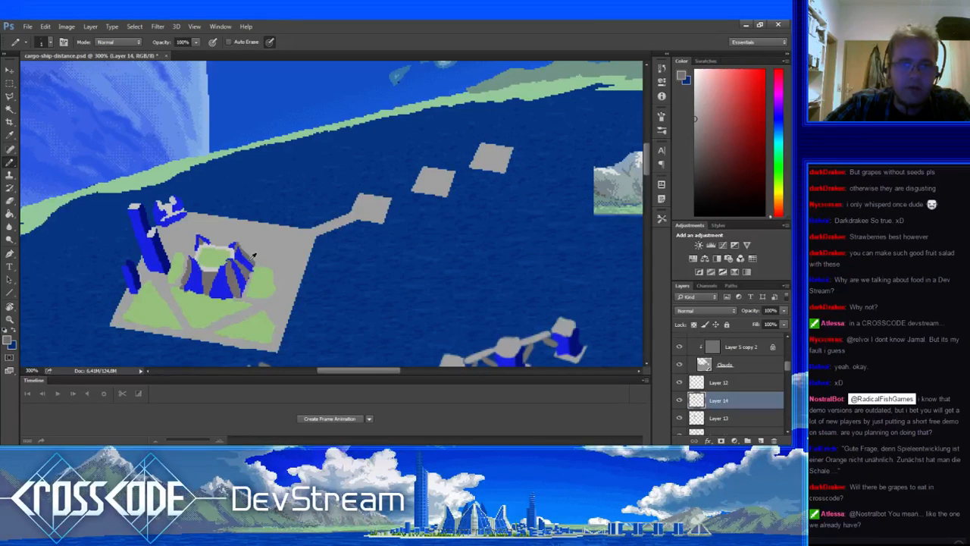
left_click(262, 268, "alt")
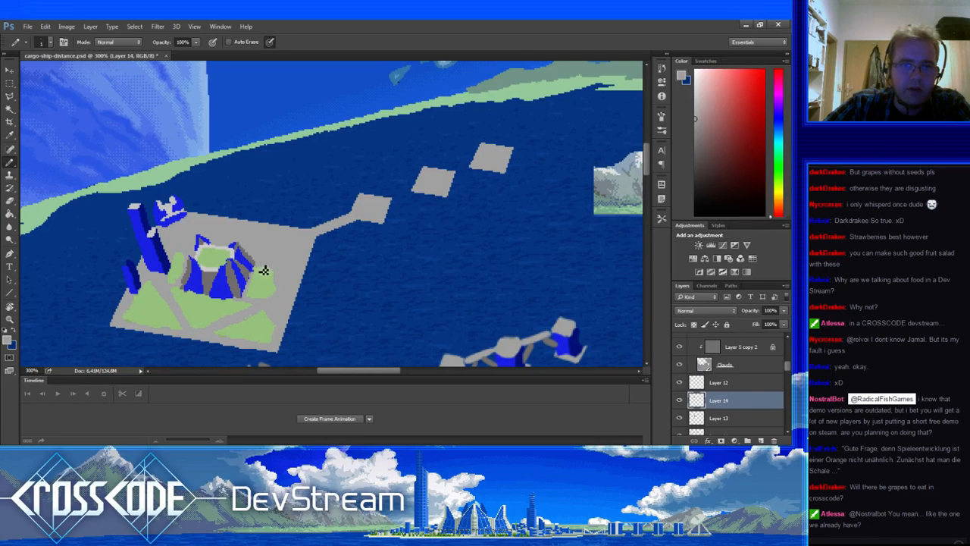
left_click(253, 261, "alt")
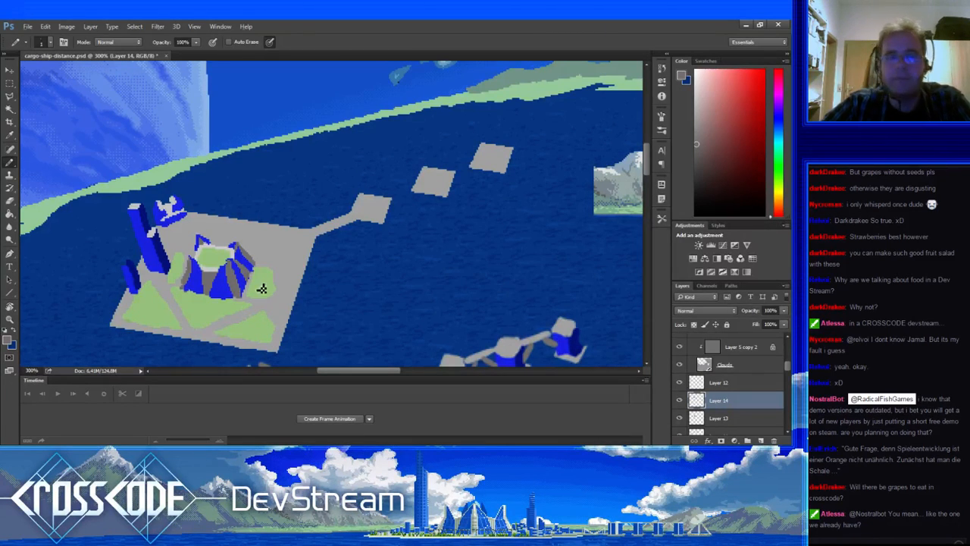
Reshape the green patch to the right of the crater-shaped building with sampled ground grey and green pixels.
left_click(263, 279, "alt")
left_click(266, 269, "alt")
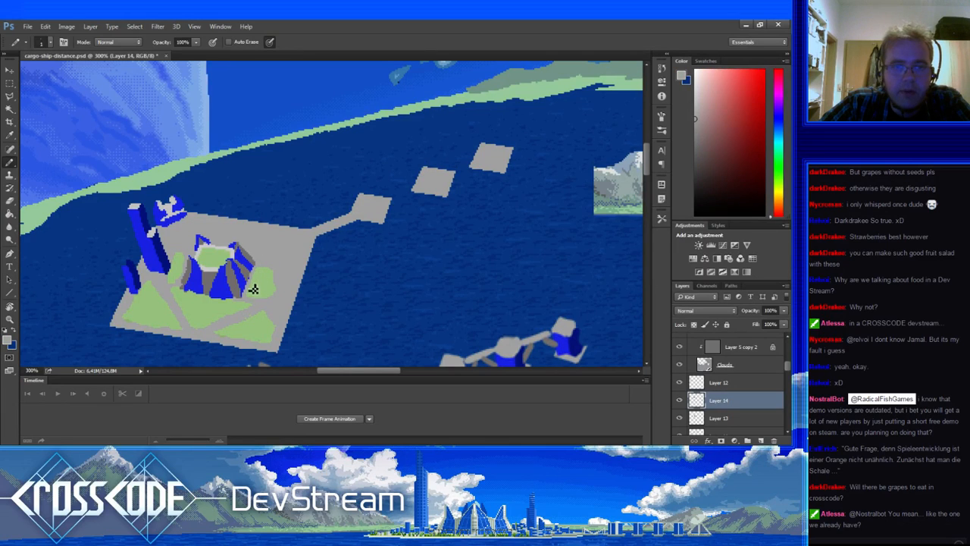
left_click(258, 282, "alt")
left_click(253, 277, "alt")
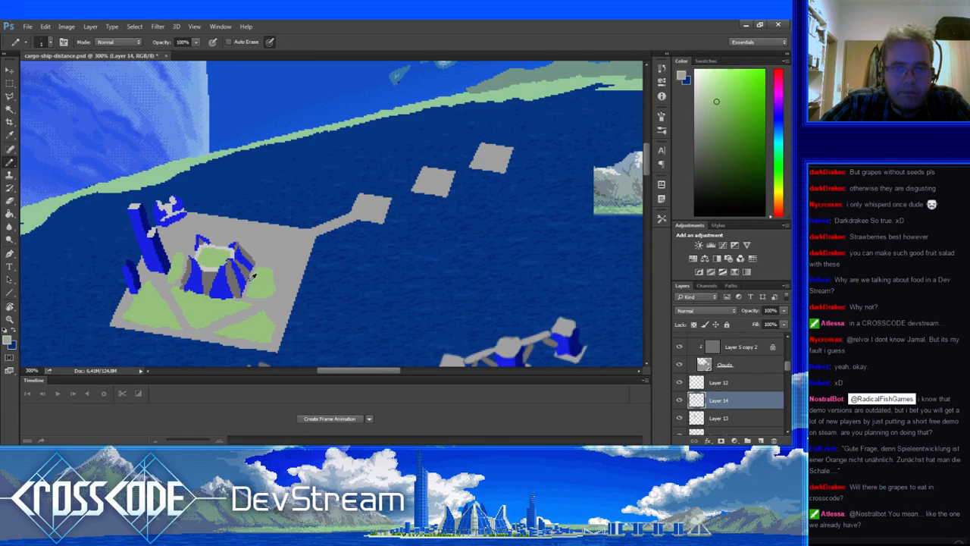
left_click(252, 283, "alt")
left_click(257, 288, "alt")
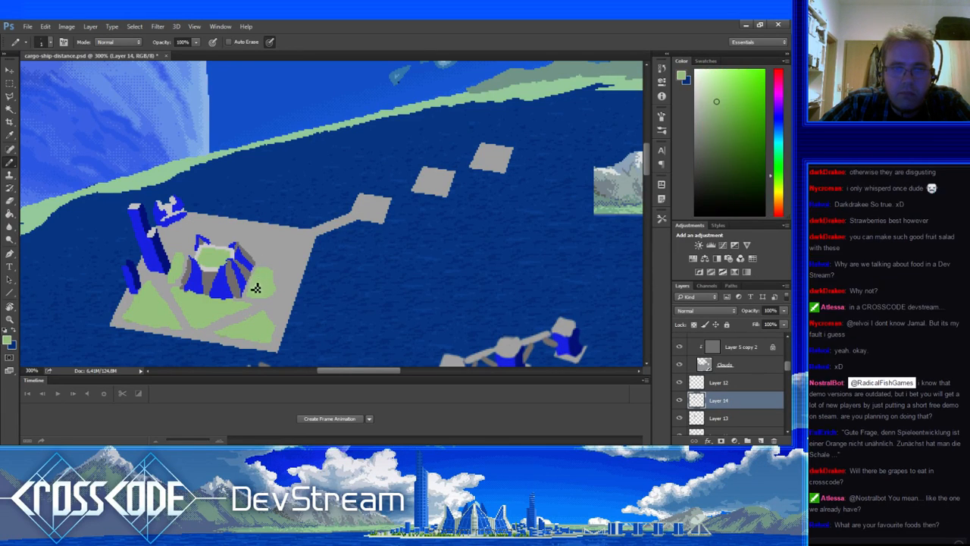
left_click(260, 258, "alt")
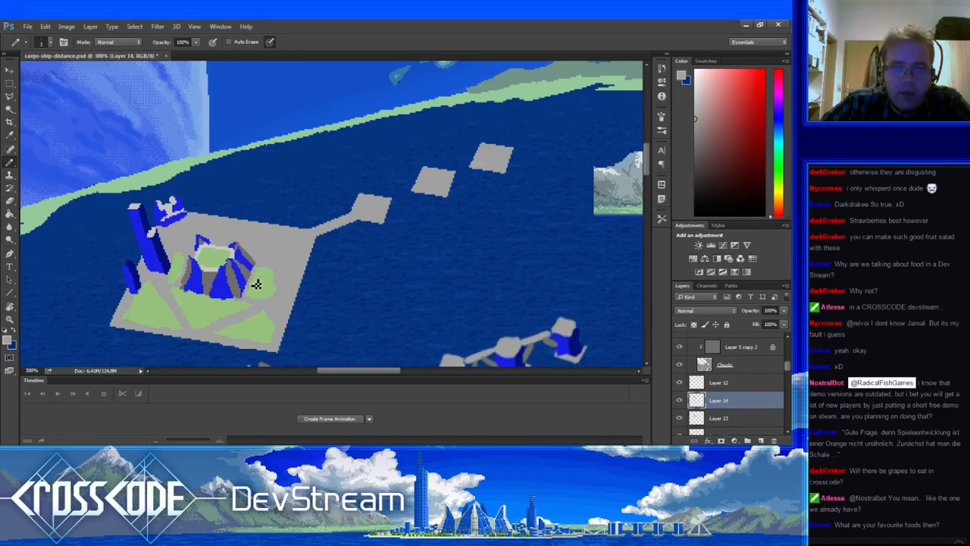
left_click(269, 275, "alt")
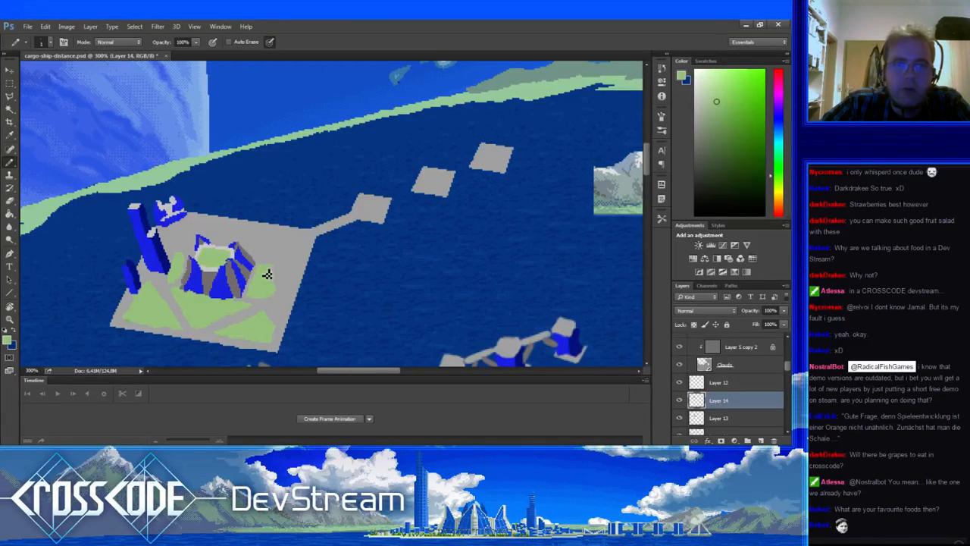
left_click(274, 266, "alt")
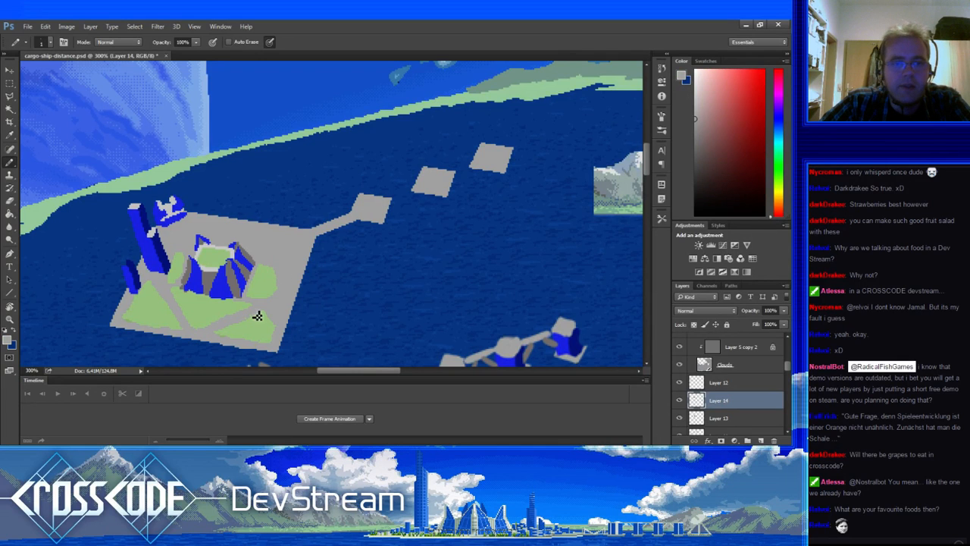
Paint a small blue tower with a dark blue shaded side on the grey ground behind the crater-shaped building.
scroll(222, 273, "right", 2)
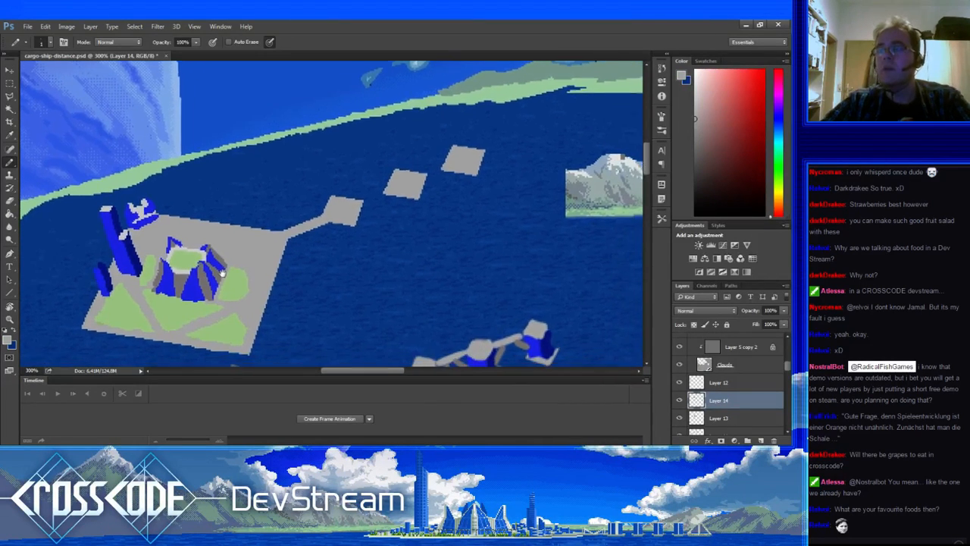
mouse_move(222, 273)
left_mouse_down()
mouse_move(240, 294)
mouse_move(250, 279)
mouse_move(227, 299)
left_mouse_up()
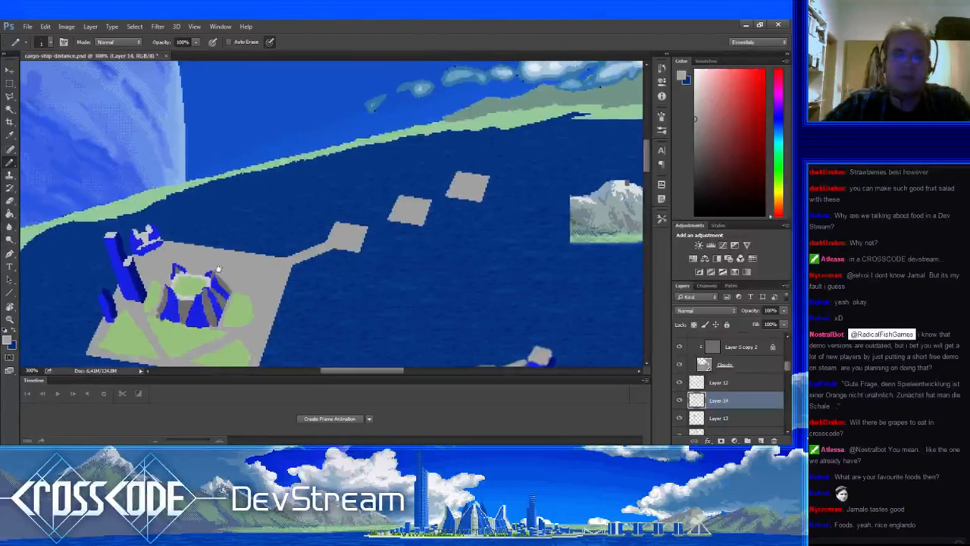
left_click(127, 282, "alt")
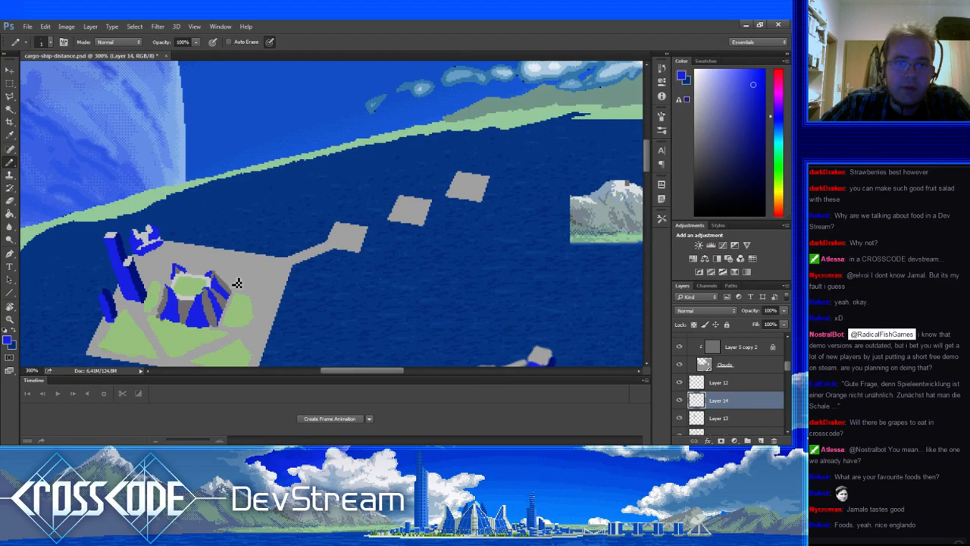
mouse_move(228, 266)
left_mouse_down()
mouse_move(226, 255)
mouse_move(228, 267)
left_mouse_up()
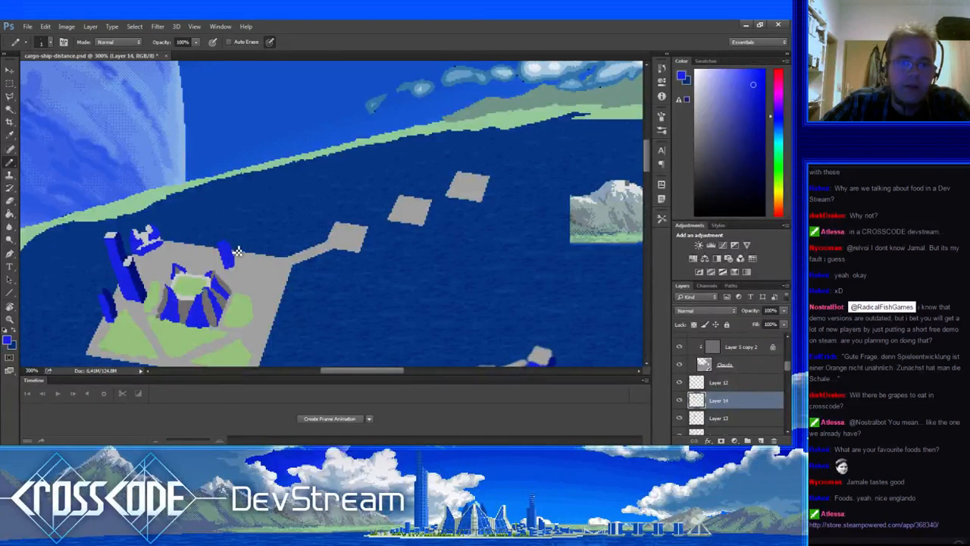
key("e")
key("b")
left_click(226, 258, "alt")
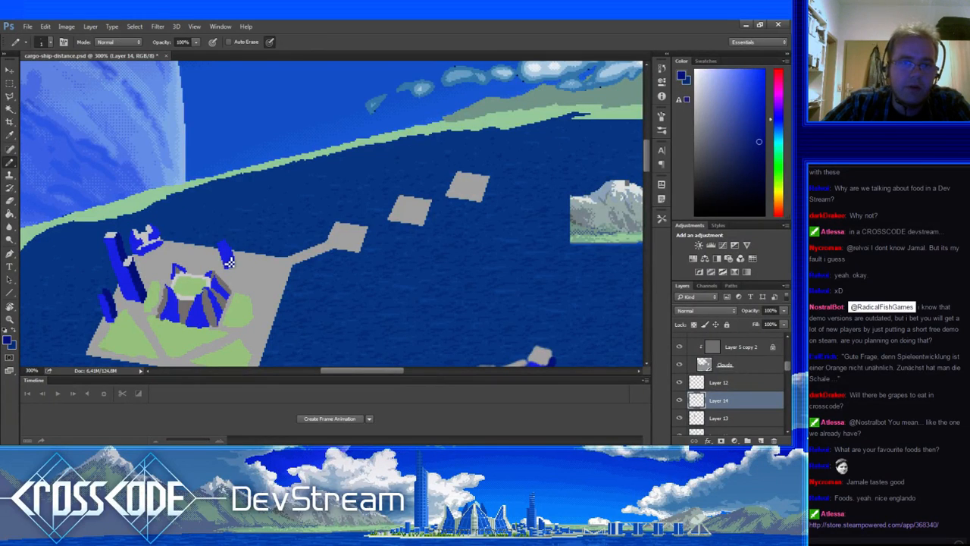
mouse_move(225, 254)
left_mouse_down()
mouse_move(221, 247)
mouse_move(228, 273)
left_mouse_up()
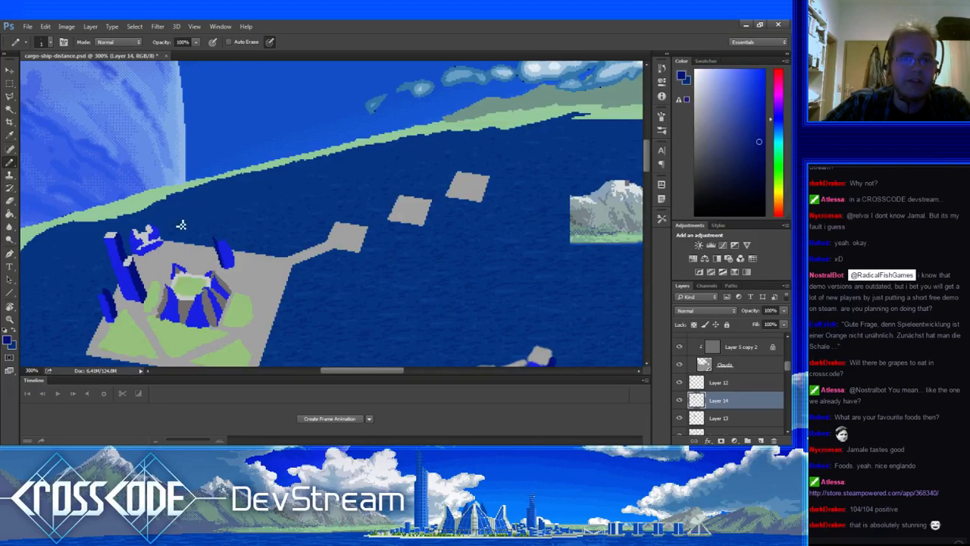
Extend the small rear tower upward with a thin blue spire and add a pale grey ledge at the spire's foot.
mouse_move(202, 247)
left_mouse_down()
mouse_move(213, 235)
mouse_move(195, 250)
mouse_move(216, 240)
mouse_move(206, 226)
left_mouse_up()
left_click(218, 258, "alt")
left_click(171, 279, "alt")
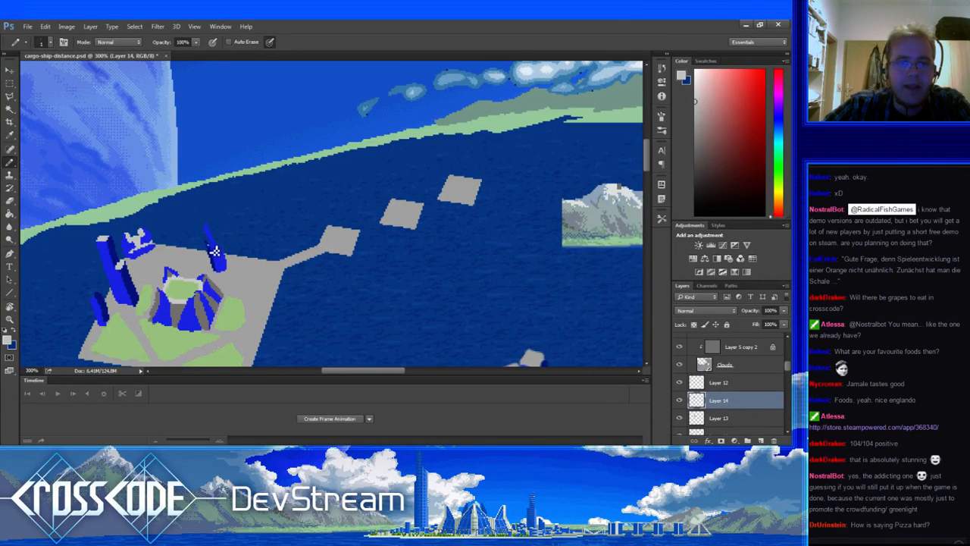
left_click(213, 248, "alt")
left_click(210, 240, "alt")
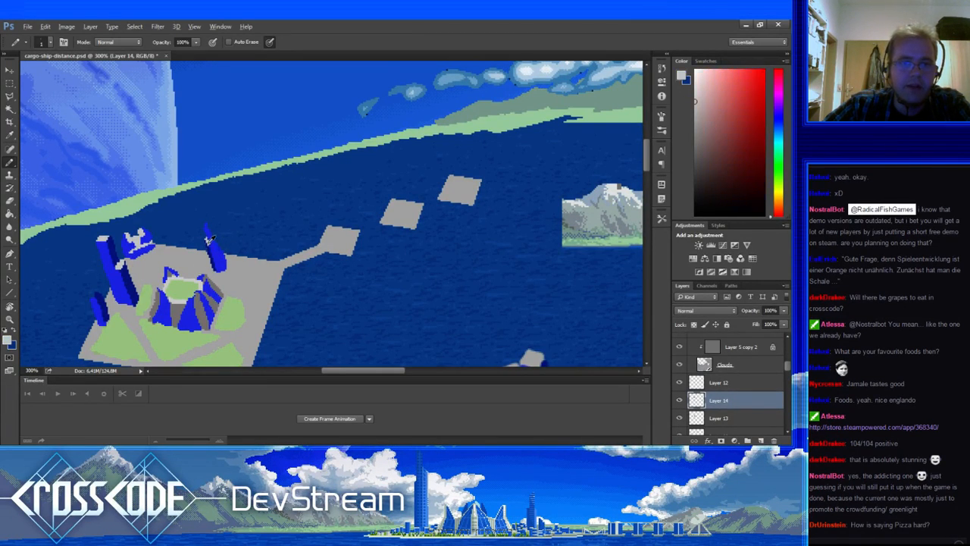
Refine the rear tower's ledge and upper body with sampled blue and pale grey, erasing stray pixels.
left_click(212, 240, "alt")
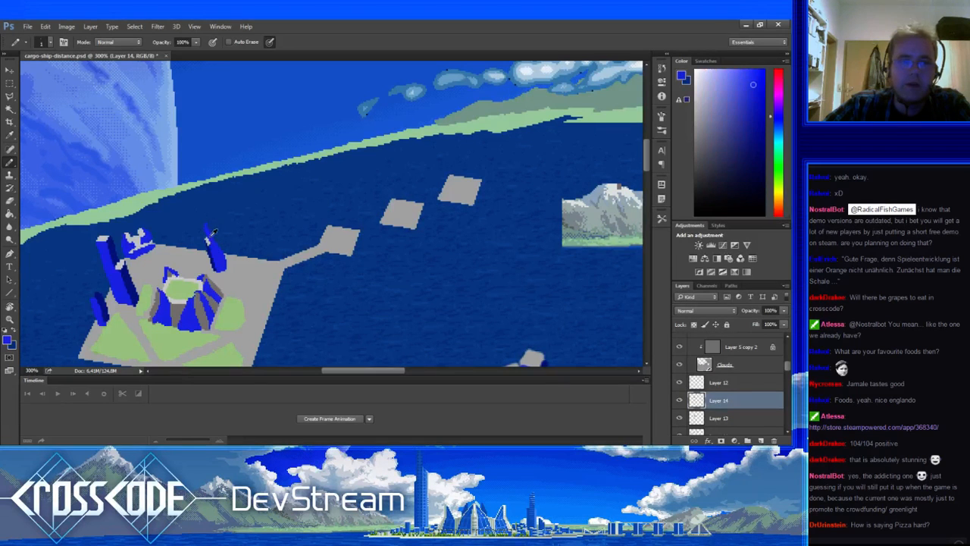
left_click(214, 249, "alt")
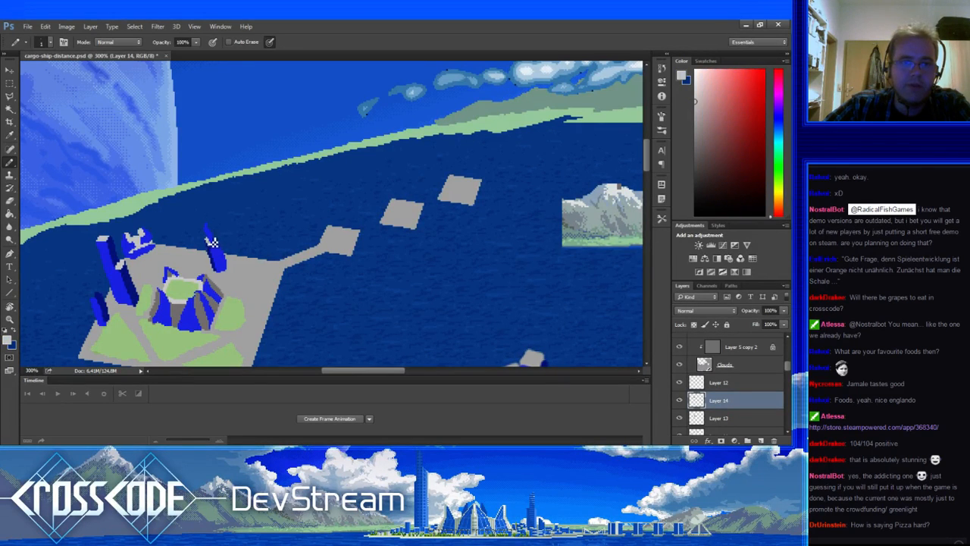
key("e")
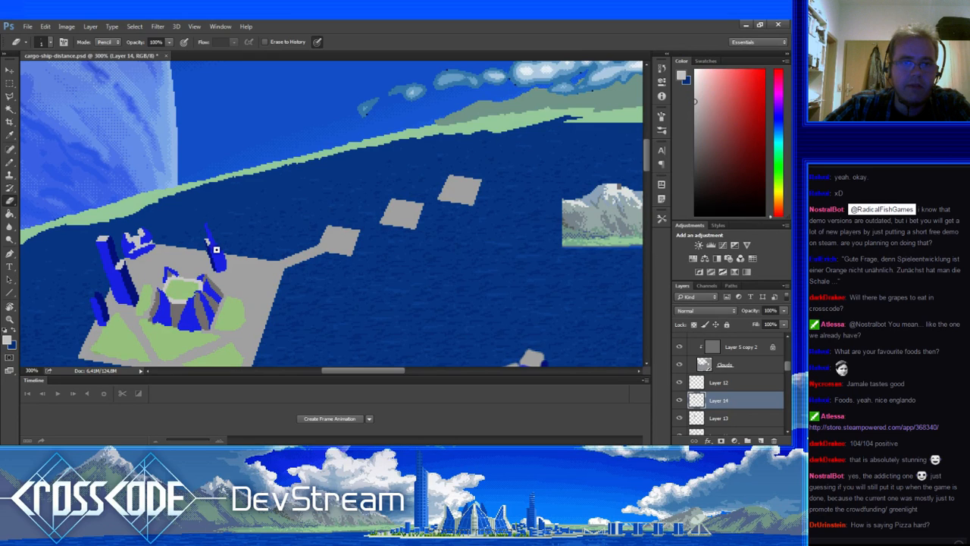
key("b")
left_click(216, 248, "alt")
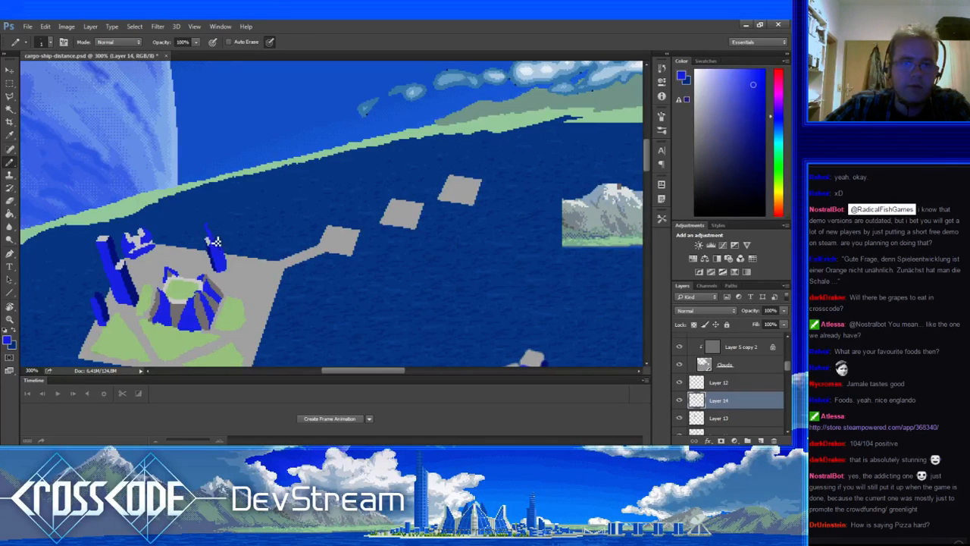
Cap the rear tower's spire with a pale grey tip and clean up the blue shaft below it.
left_click(210, 240, "alt")
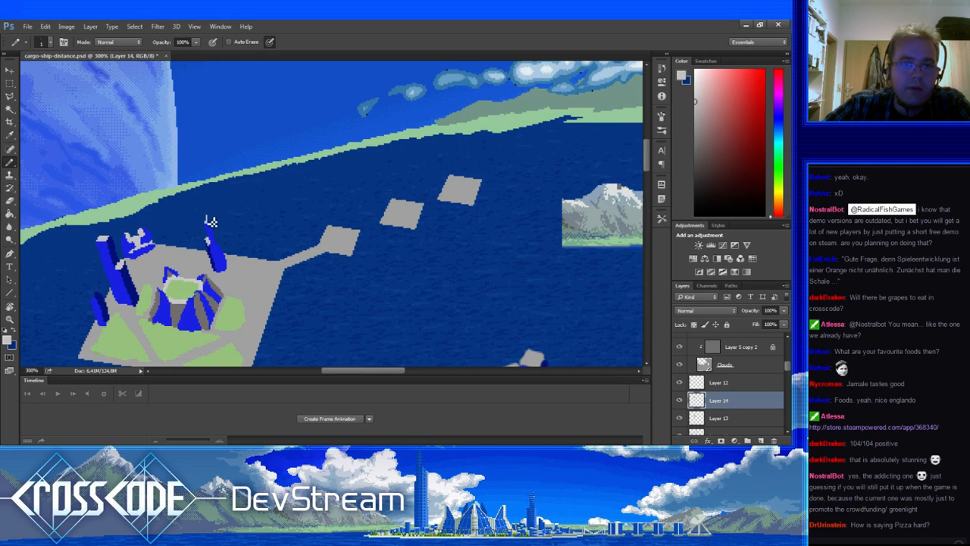
key("e")
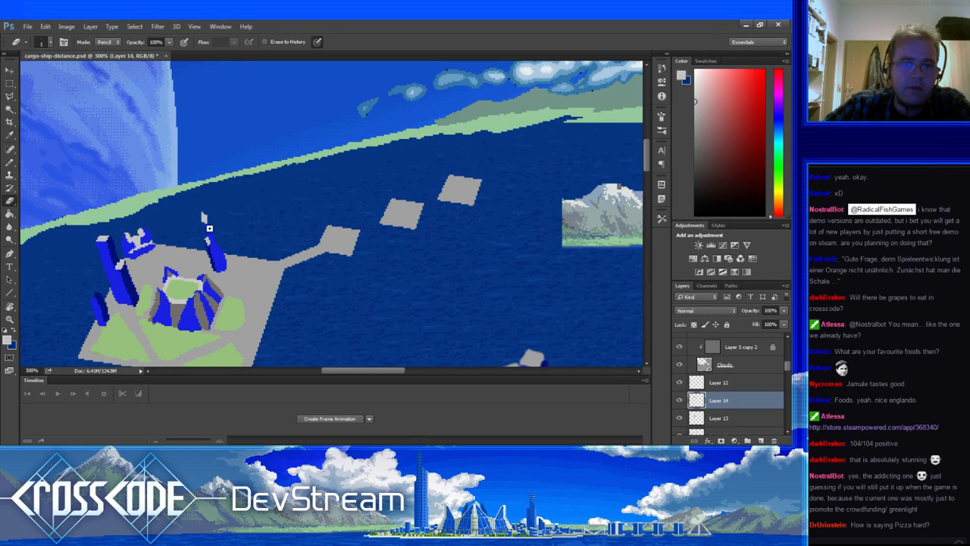
key("b")
left_click(213, 231, "alt")
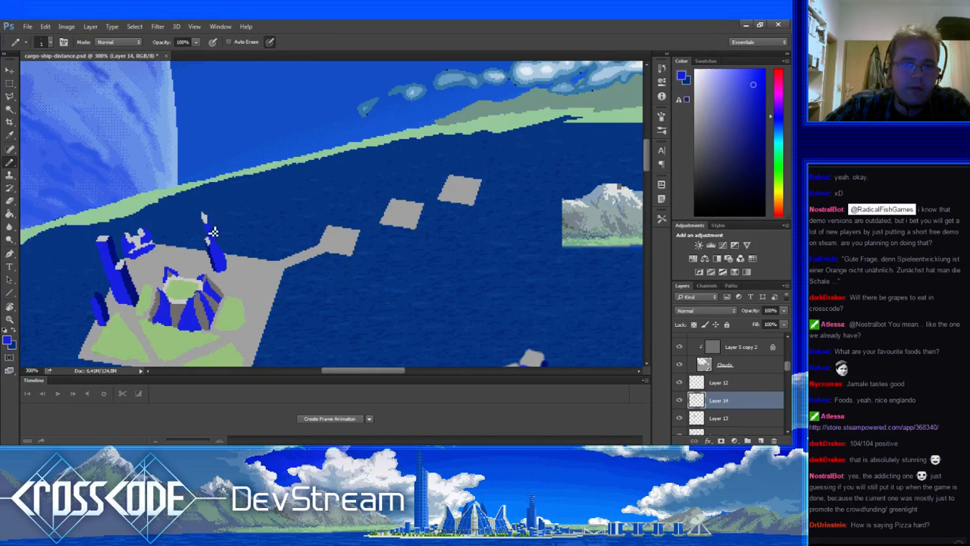
left_click(207, 219, "alt")
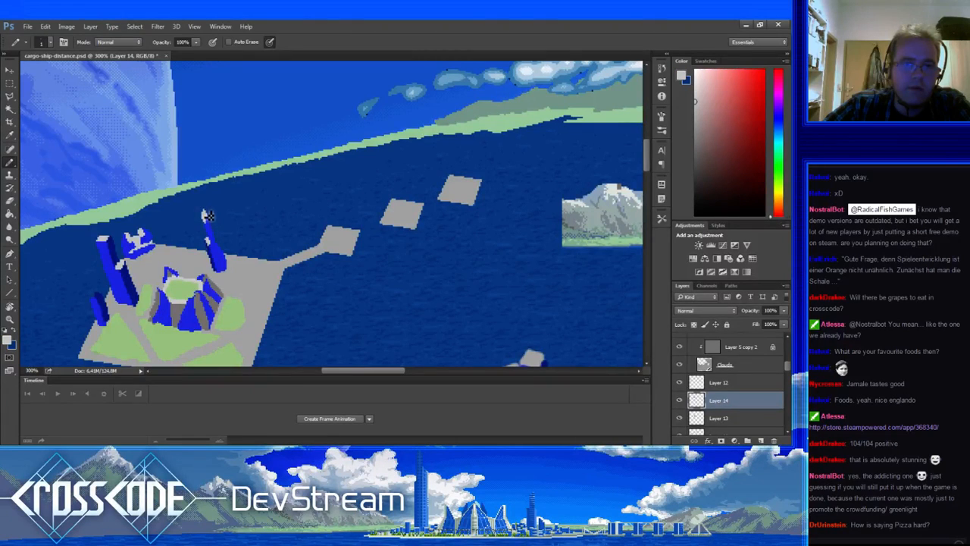
key("e")
key("b")
Add a second pale grey ledge to the rear tower's right side and tidy the blue body around it.
scroll(213, 224, "down", 1)
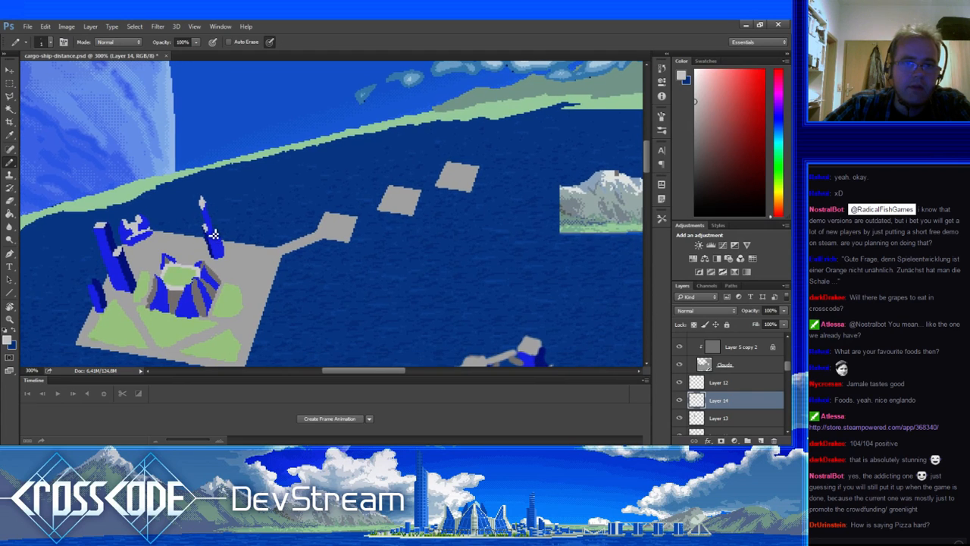
left_click(205, 225, "alt")
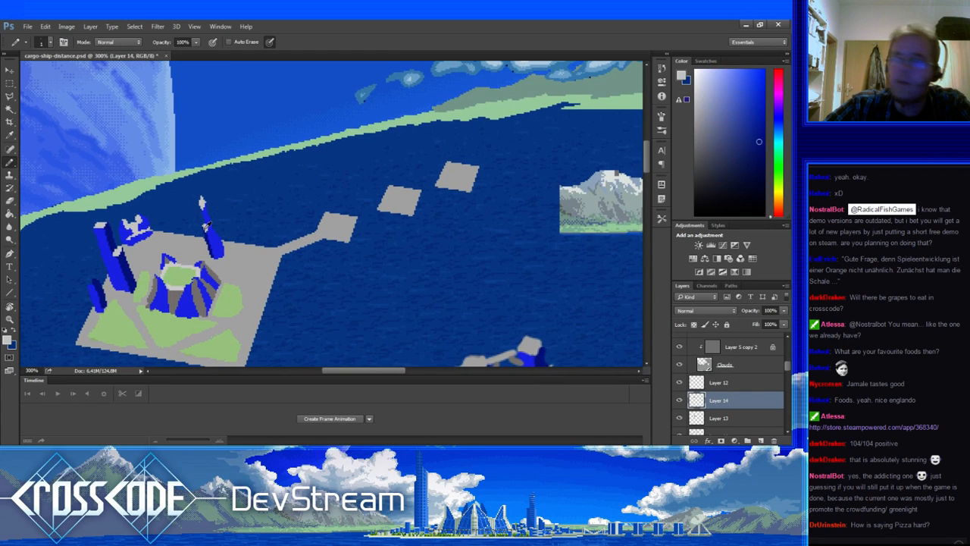
left_click(216, 229)
left_click(218, 242, "alt")
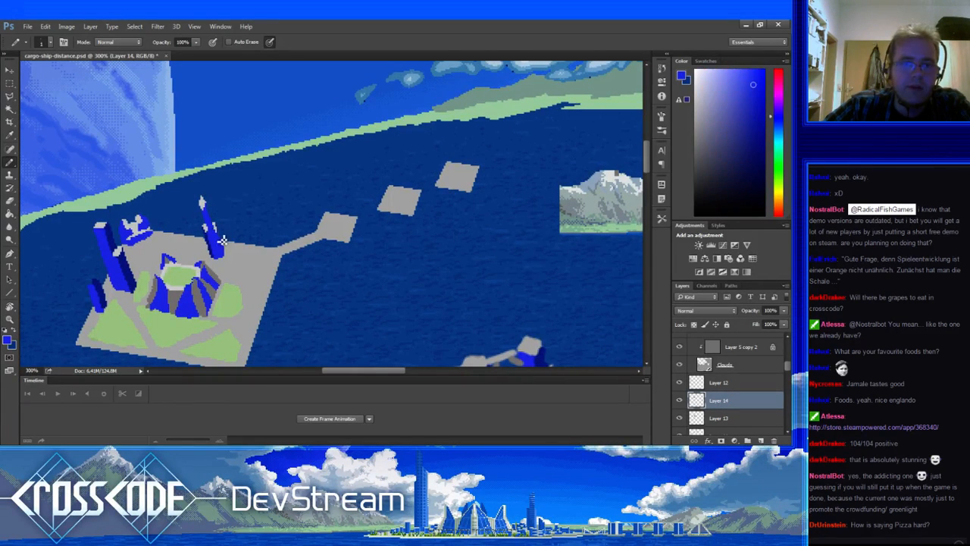
left_click(221, 240, "alt")
key("e")
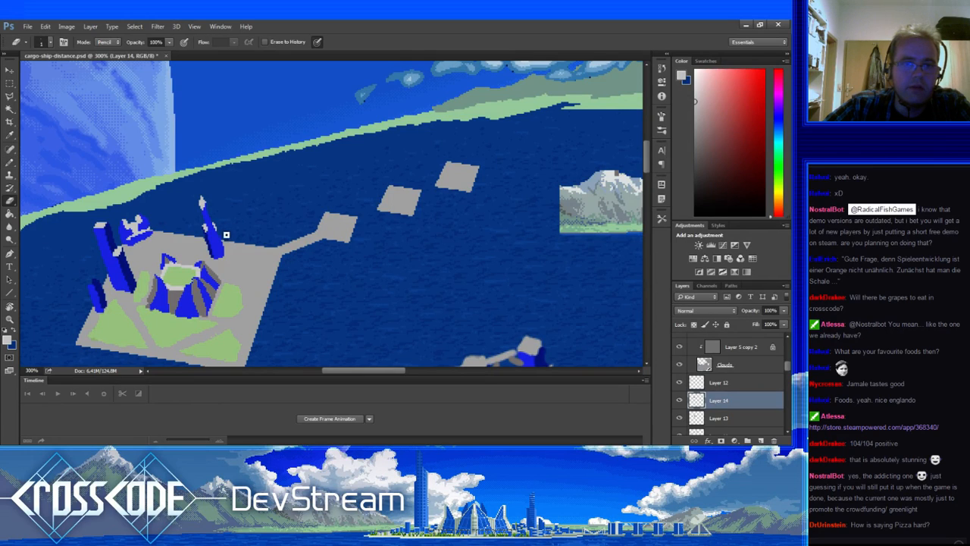
key("b")
left_click(226, 240, "alt")
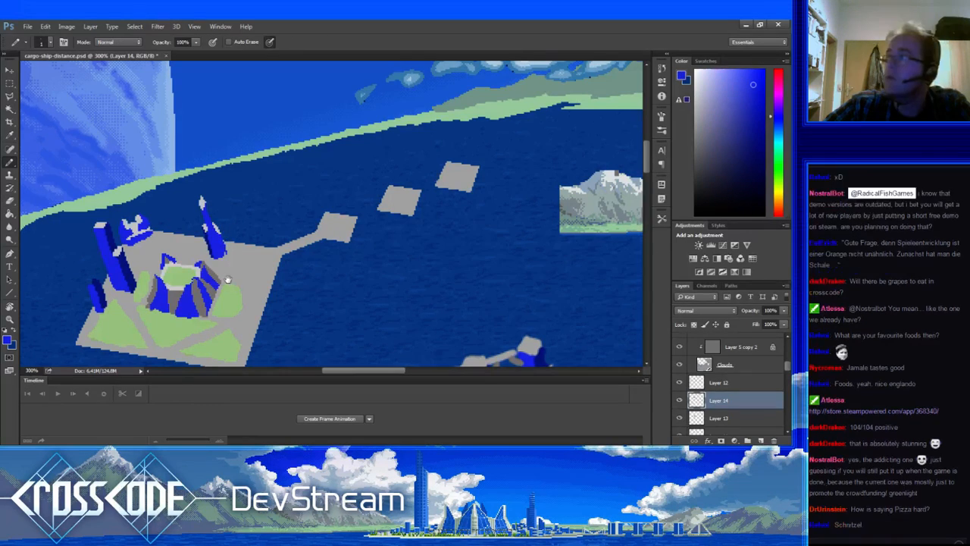
Fill out the rear tower's lower right side with blue and trim its outline.
left_click_drag(228, 276, 217, 279)
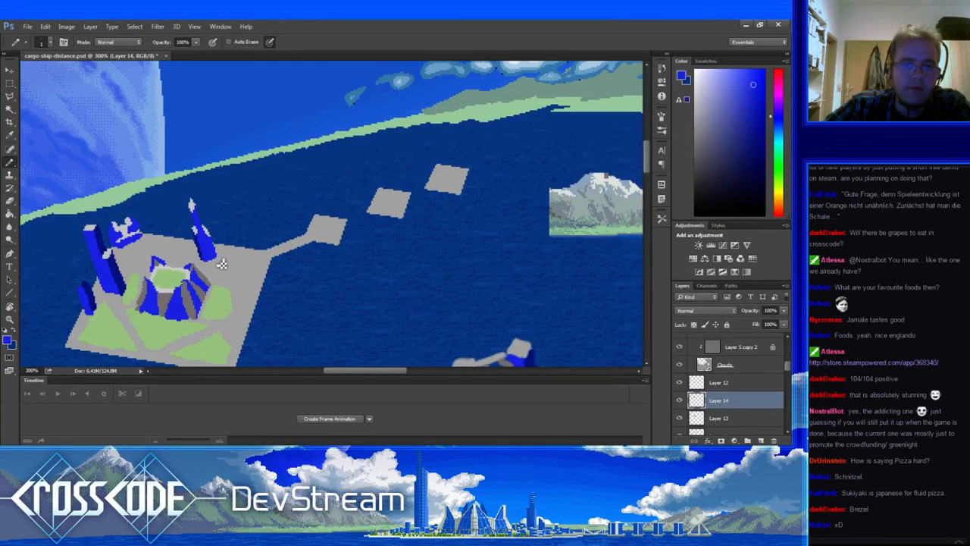
left_click_drag(219, 277, 225, 269)
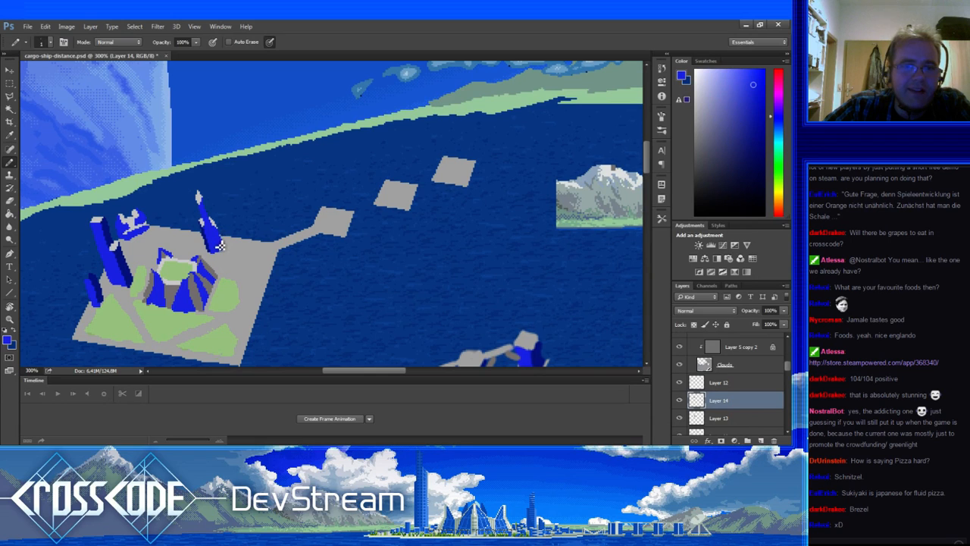
key("e")
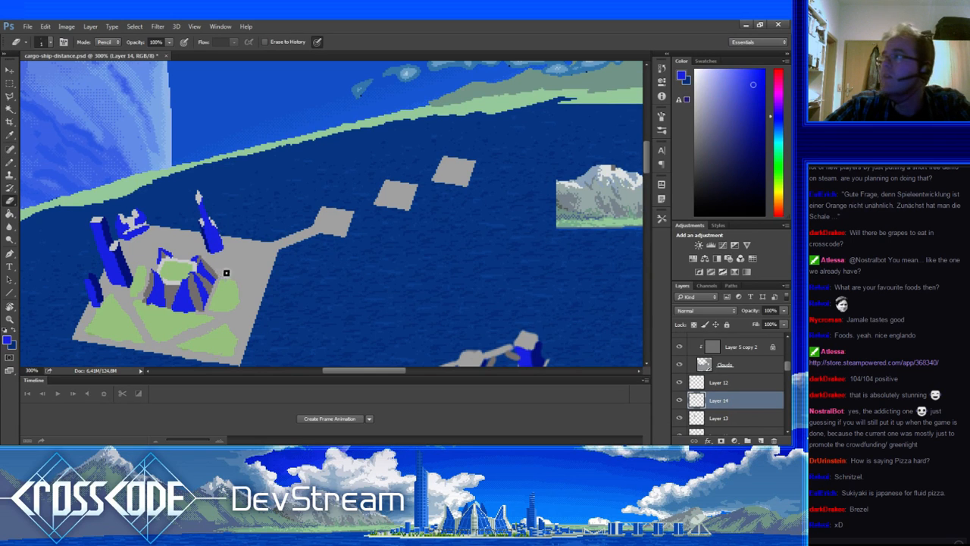
key("b")
left_click_drag(216, 237, 200, 238)
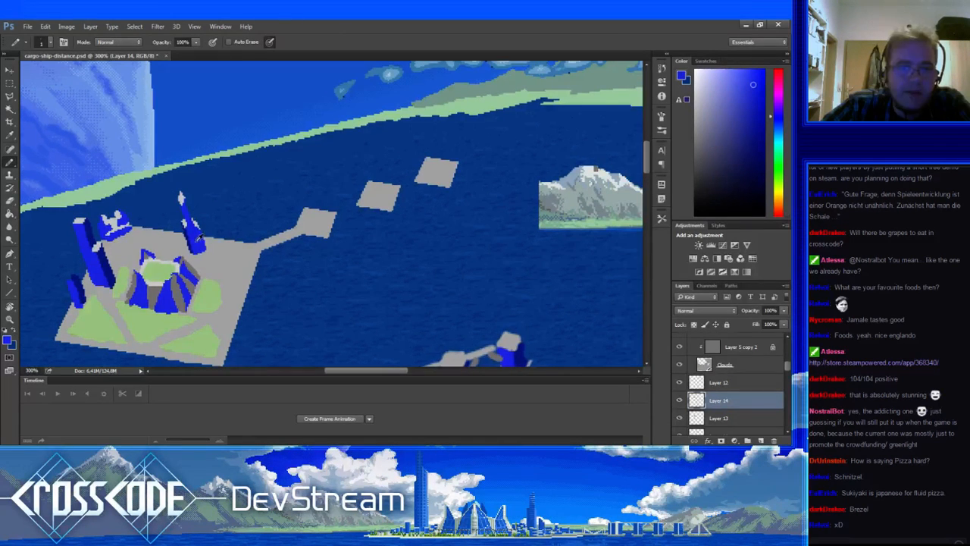
left_click_drag(225, 283, 270, 260)
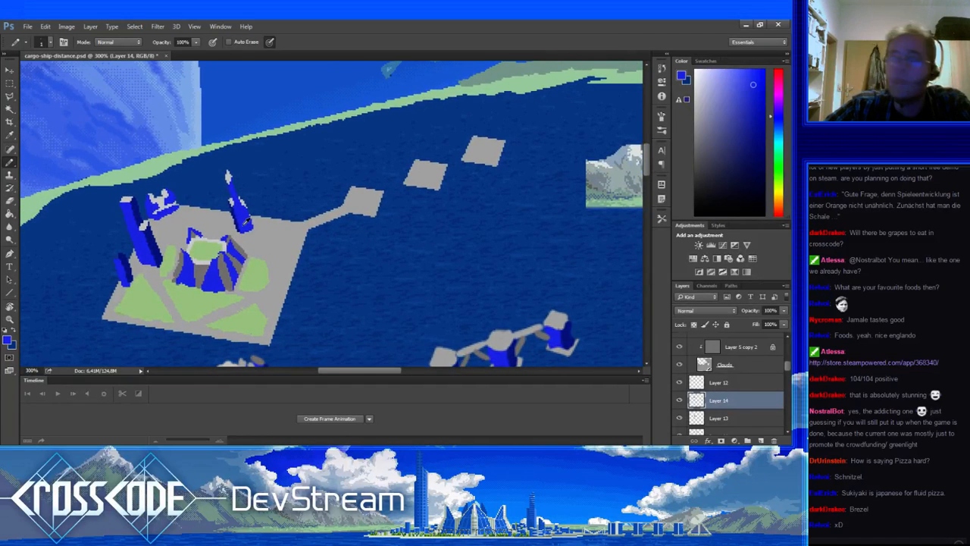
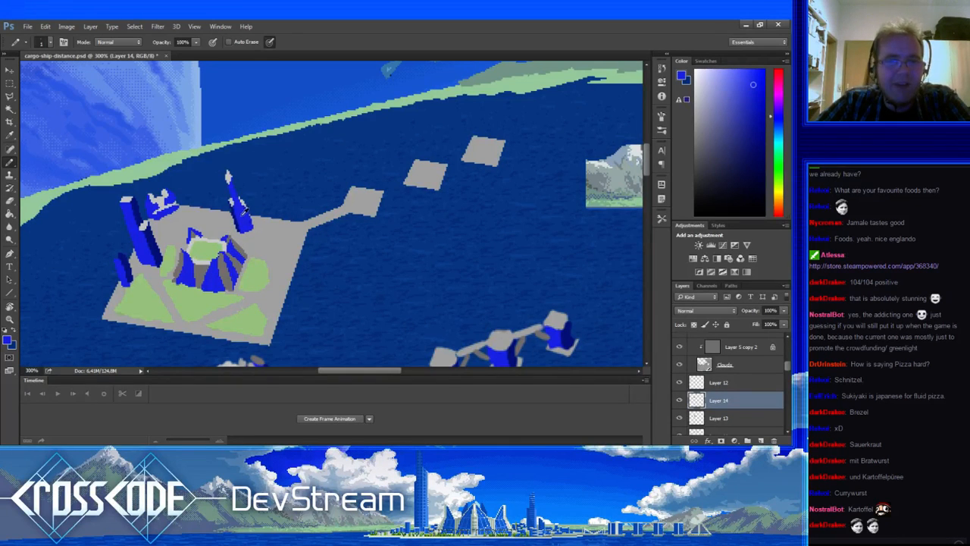
Touch up the tip of the rear tower's spire with sampled pale grey pixels.
left_click(227, 175, "alt")
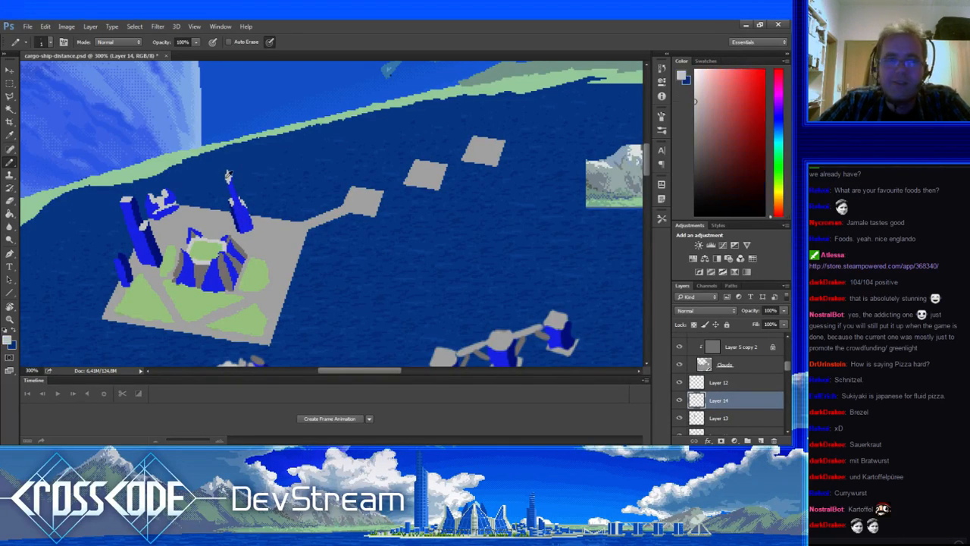
key("e")
key("b")
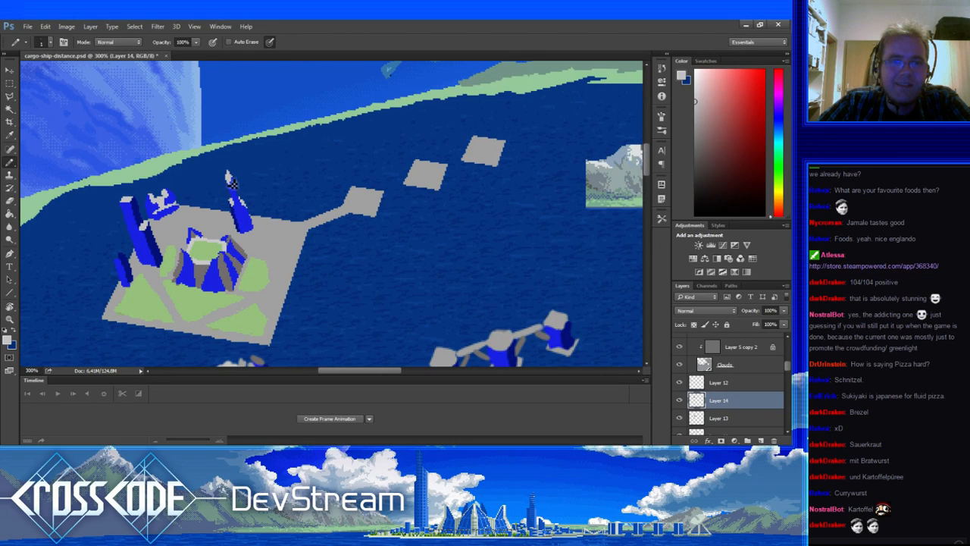
Trim stray pixels around the rear tower's spire and repaint its thin shaft with blue and pale grey.
key("e")
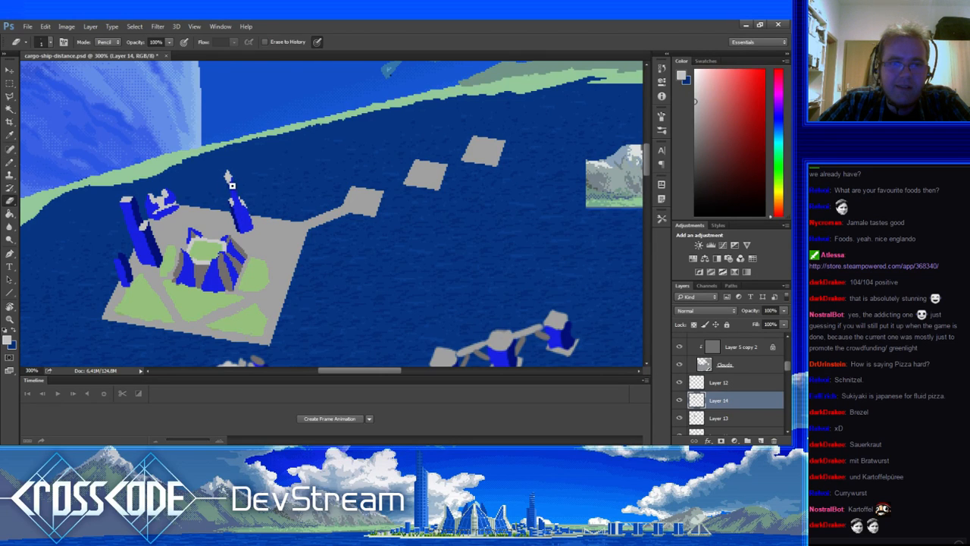
key("b")
key("x")
key("e")
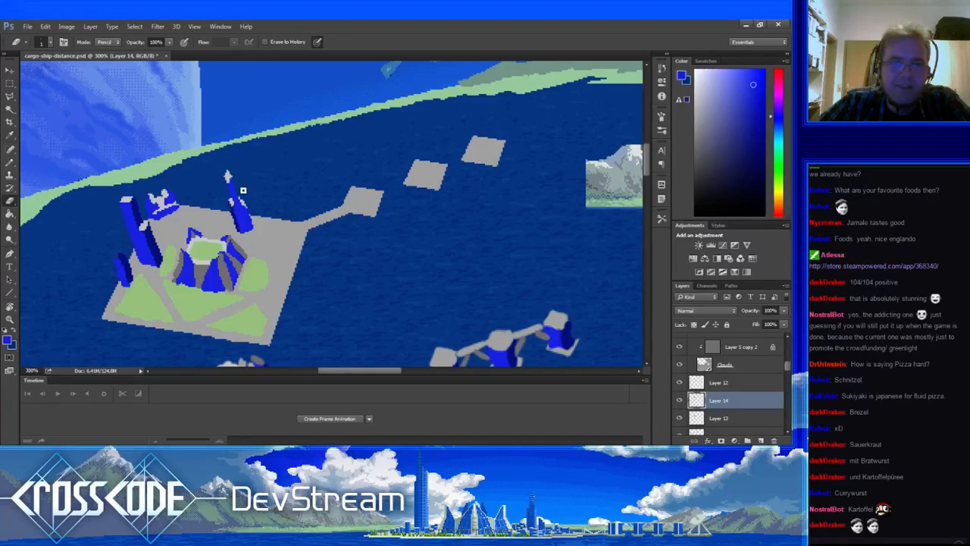
key("b")
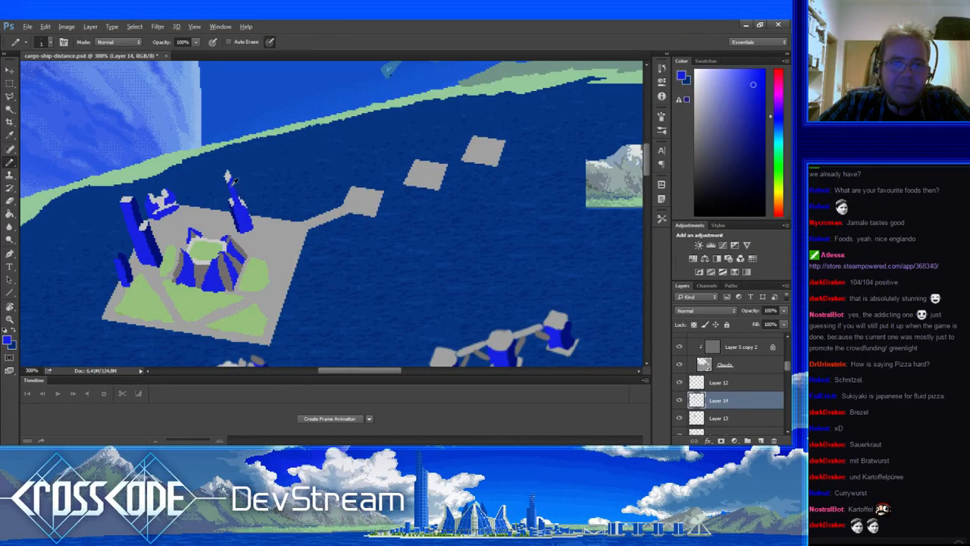
key("x")
key("x")
key("x")
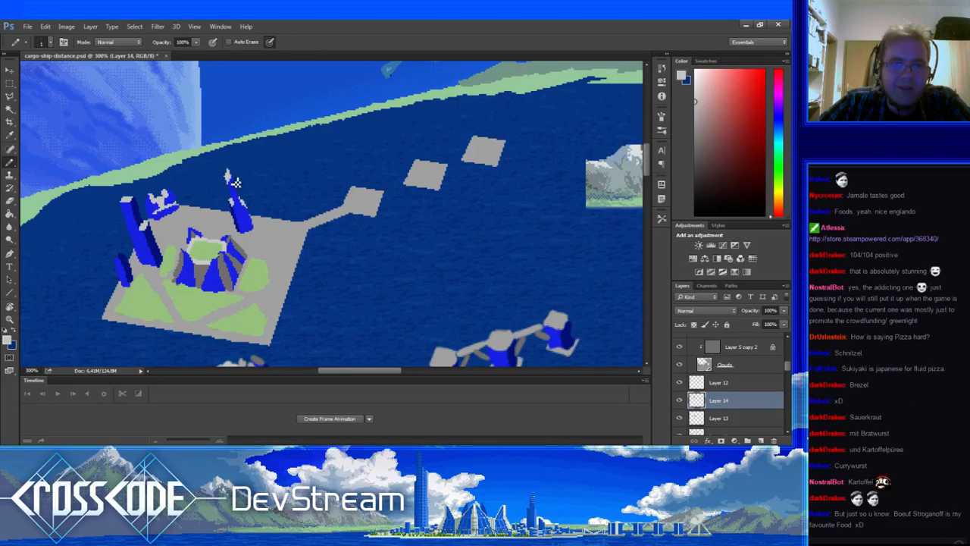
Refine the upper shaft of the rear tower by erasing edge pixels and touching it up in pale grey and blue.
scroll(236, 182, "down", 1)
key("e")
key("b")
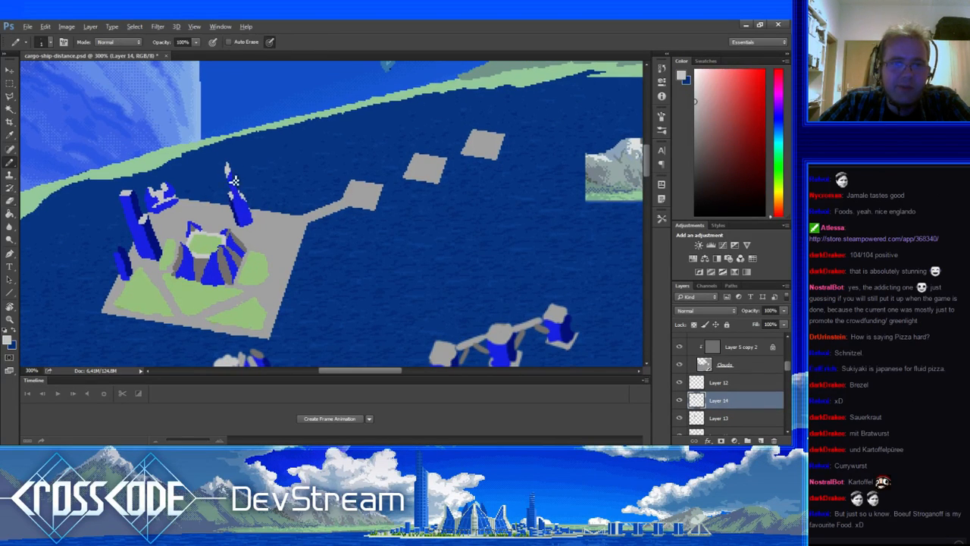
scroll(237, 193, "down", 2)
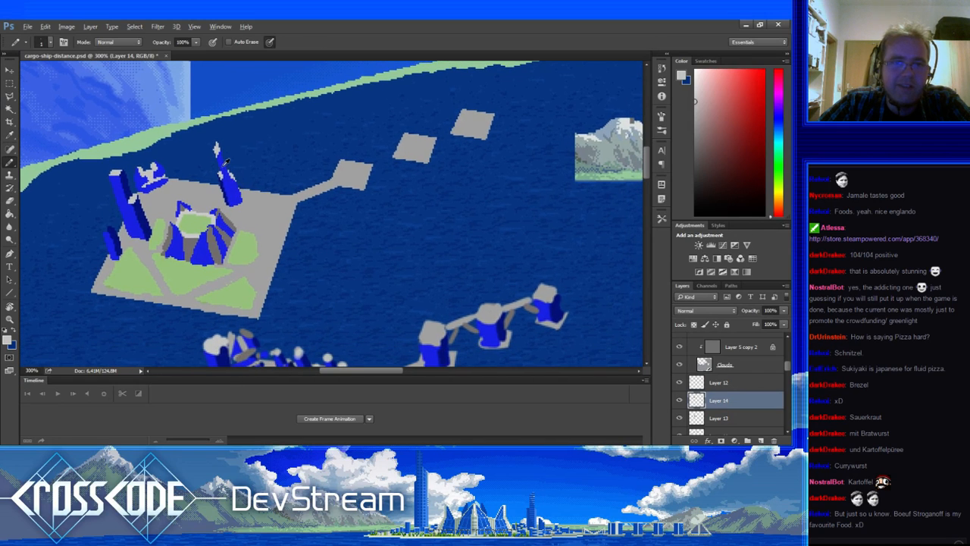
key("x")
scroll(237, 194, "down", 1)
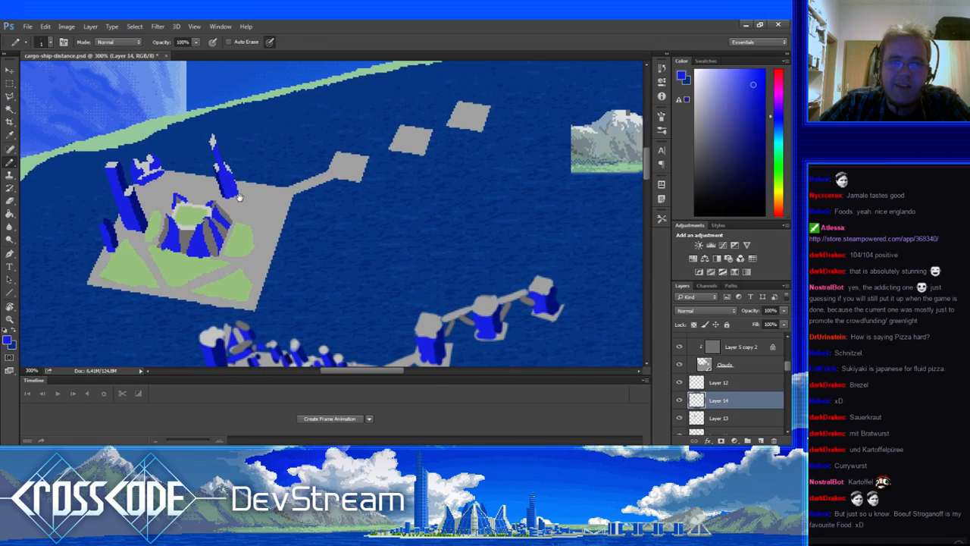
Paint a small blue spire just right of the rear tower, with dark blue shading and a pale grey tip.
scroll(238, 196, "right", 1)
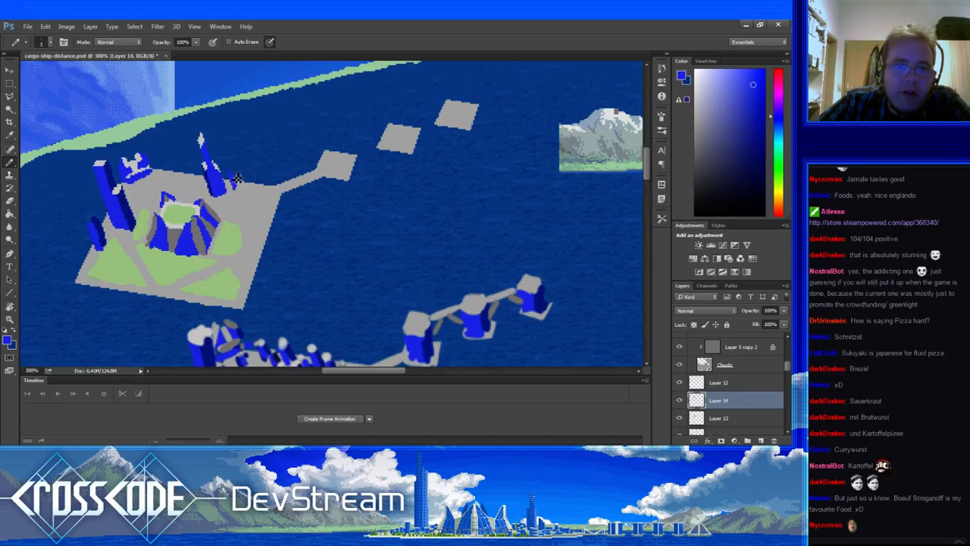
left_click(234, 187, "alt")
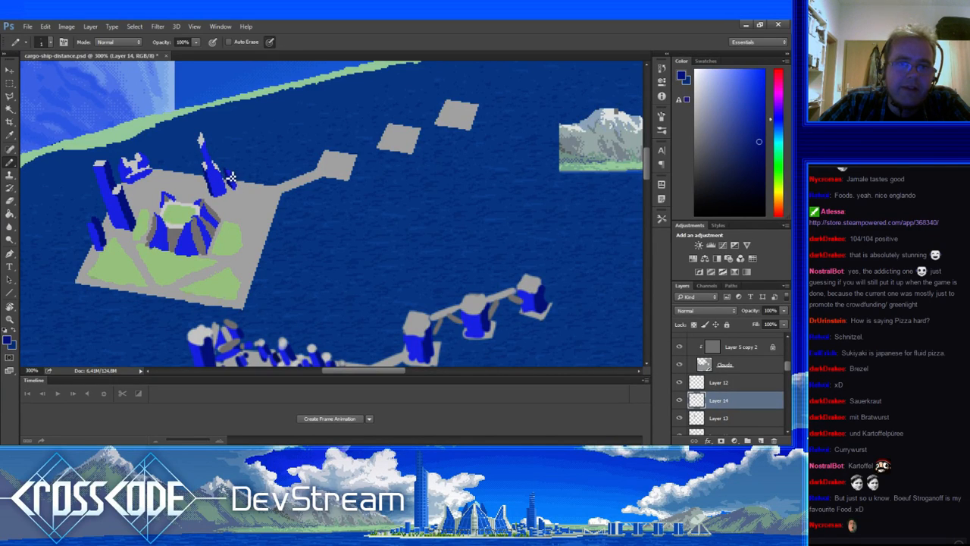
left_click(236, 175, "alt")
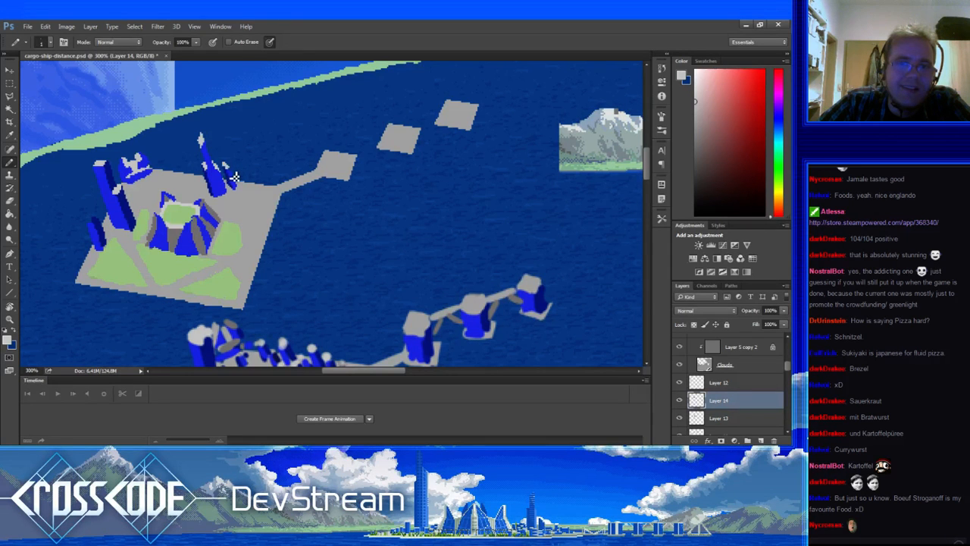
Start a small round building near the platform's right edge with a curved blue base and a pale grey band.
mouse_move(241, 224)
left_mouse_down()
mouse_move(212, 210)
mouse_move(182, 217)
mouse_move(196, 191)
mouse_move(219, 217)
mouse_move(205, 179)
left_mouse_up()
left_click(174, 169, "alt")
left_click(149, 109, "alt")
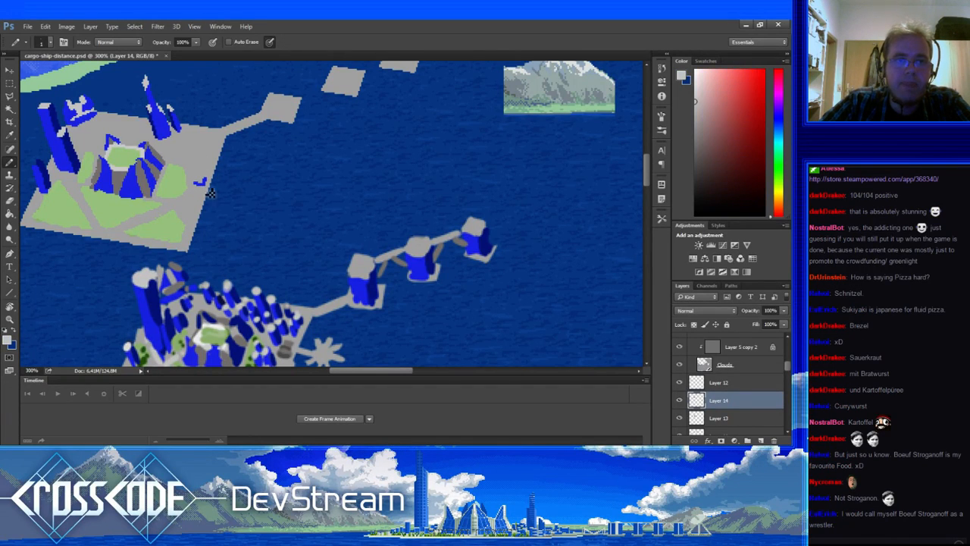
left_click_drag(201, 186, 206, 187)
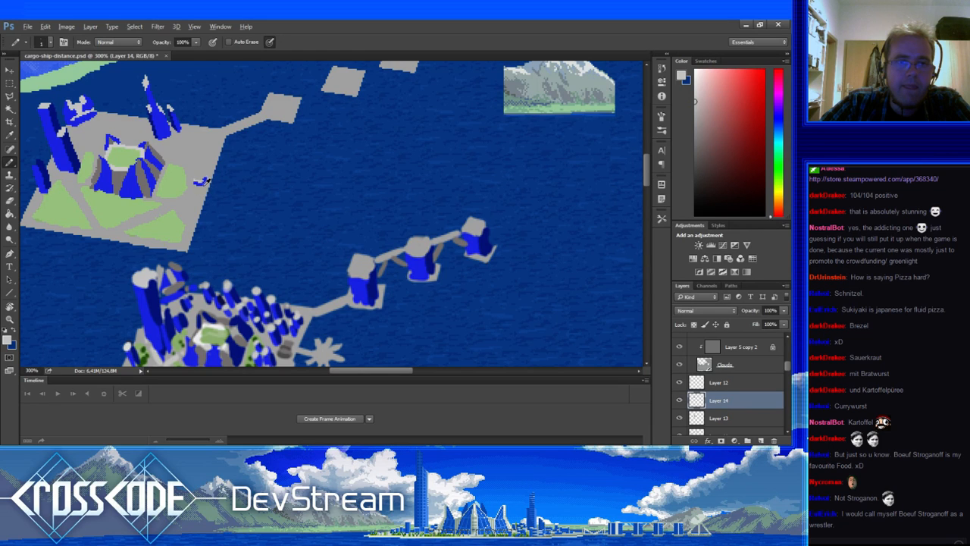
left_click(205, 187, "alt")
left_click(203, 185, "alt")
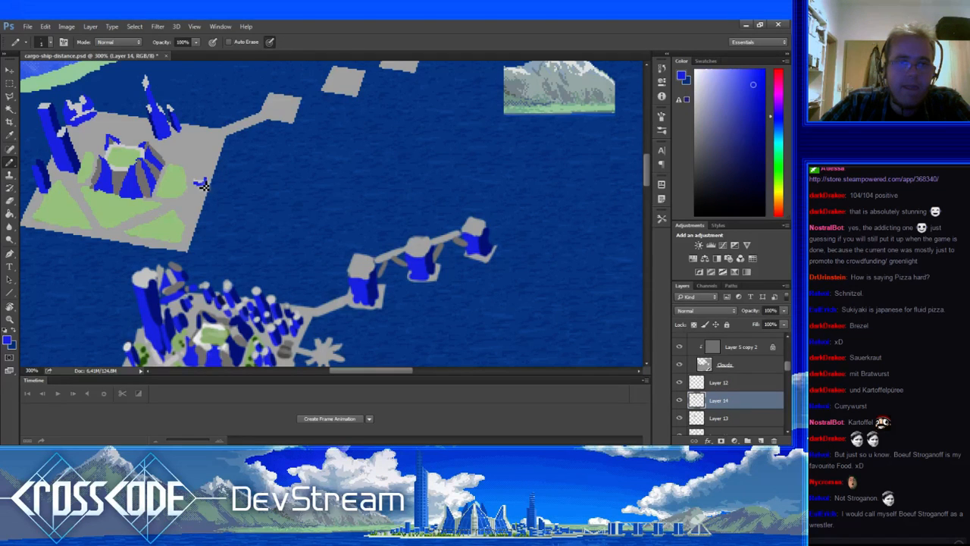
left_click(203, 186, "alt")
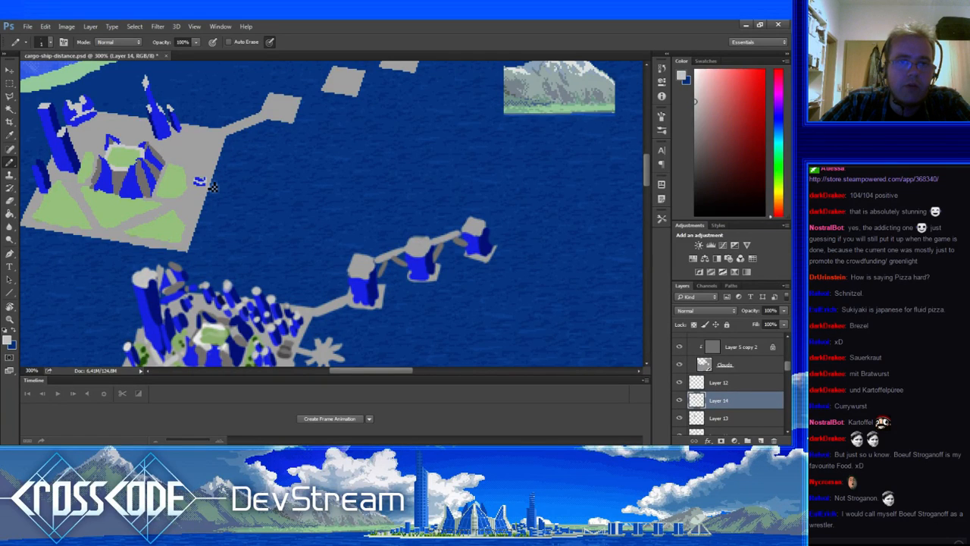
Clean up the small round building's lower bands and add another blue band above them.
left_click(203, 182, "alt")
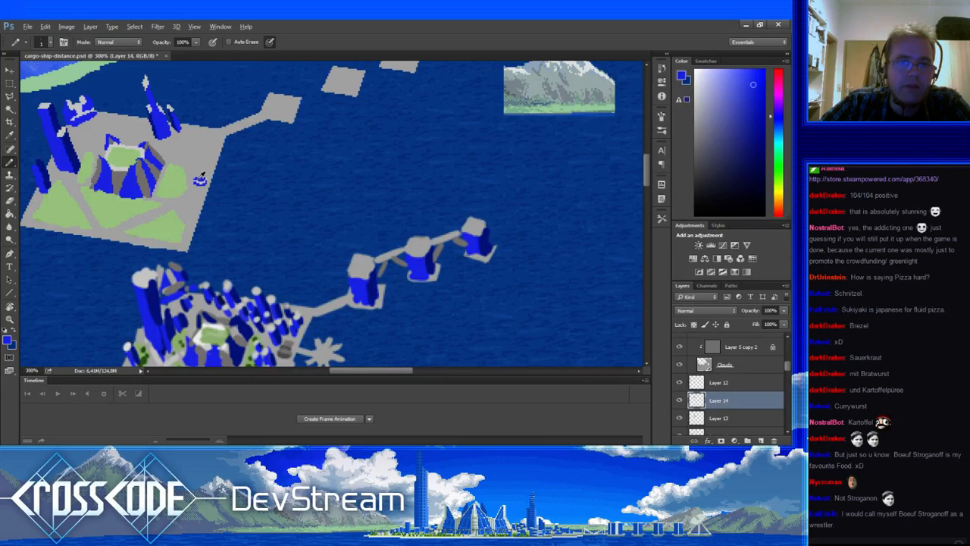
left_click(200, 182)
left_click(203, 184, "alt")
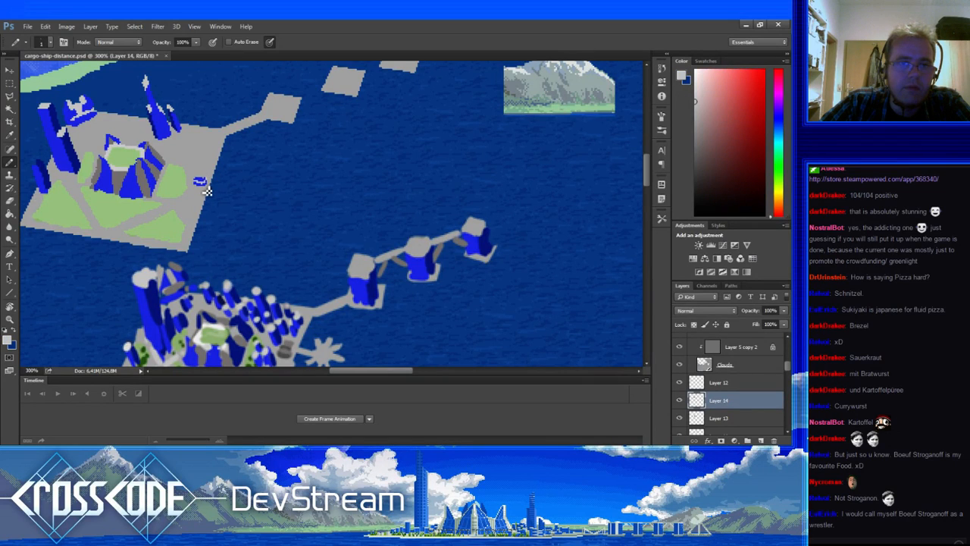
left_click(201, 182)
left_click(202, 178, "alt")
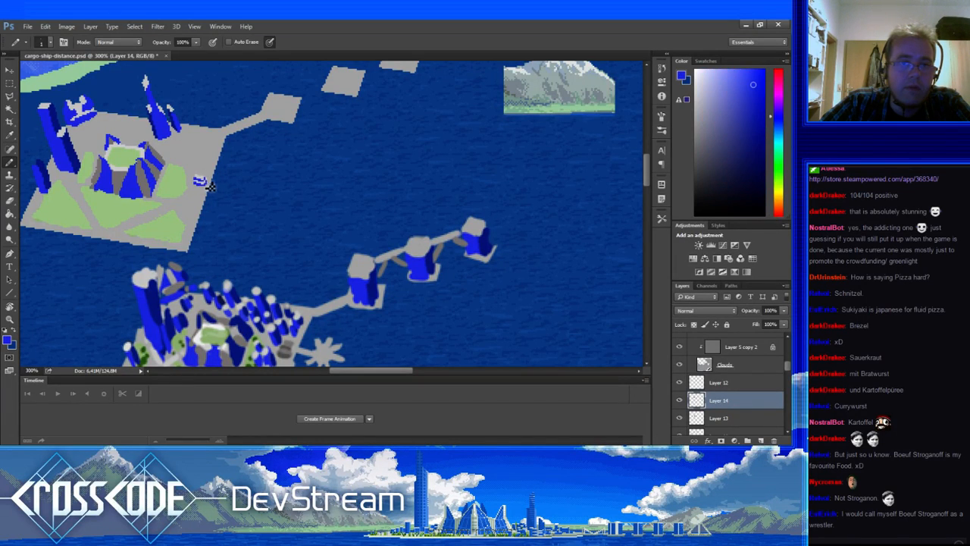
left_click_drag(198, 177, 205, 179)
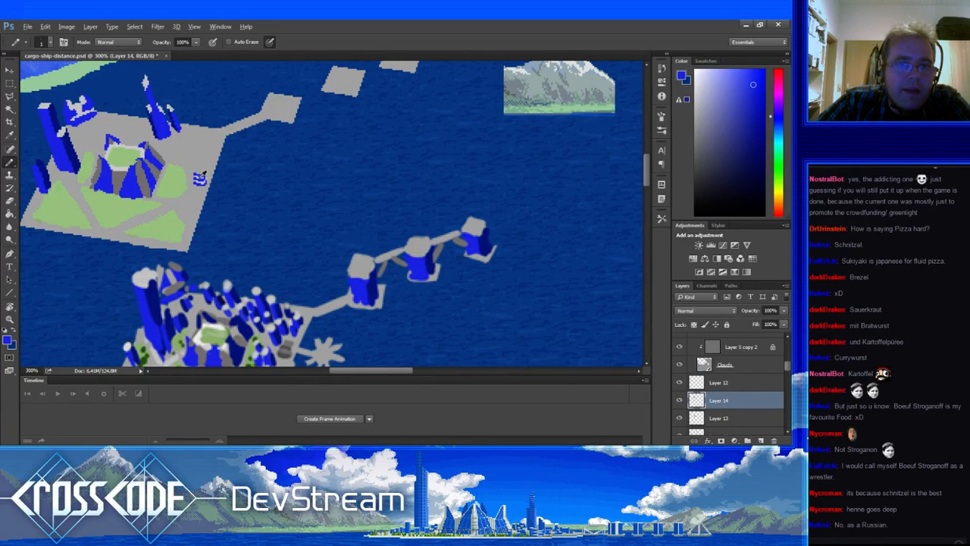
Even out the small building's pale grey and blue stripes along their right ends with sampled colours.
left_click(200, 180, "alt")
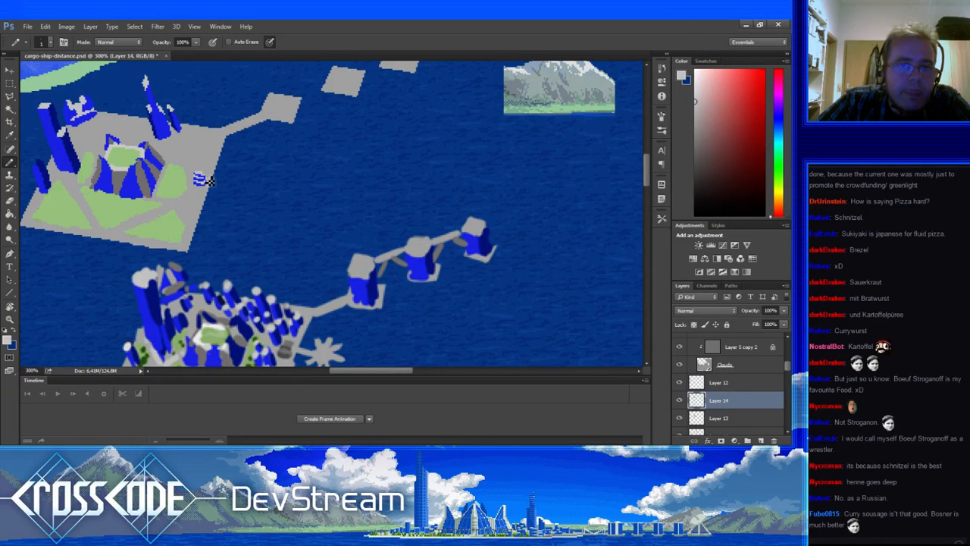
left_click(202, 176, "alt")
left_click(202, 168, "alt")
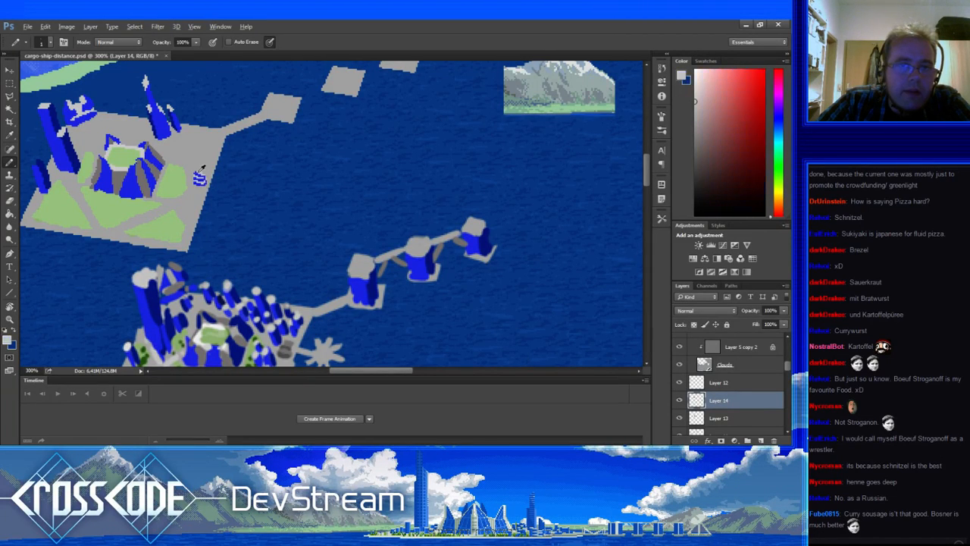
left_click(203, 177, "alt")
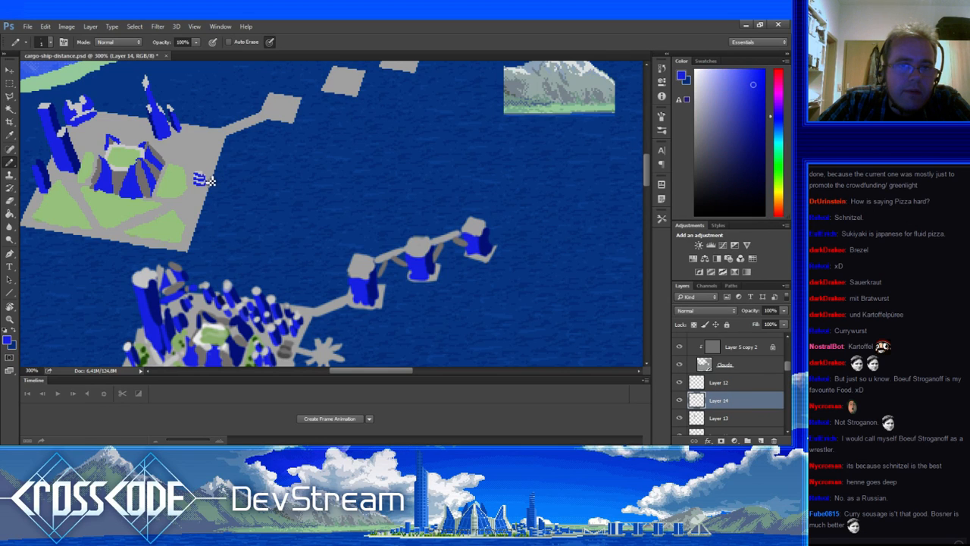
left_click(205, 179, "alt")
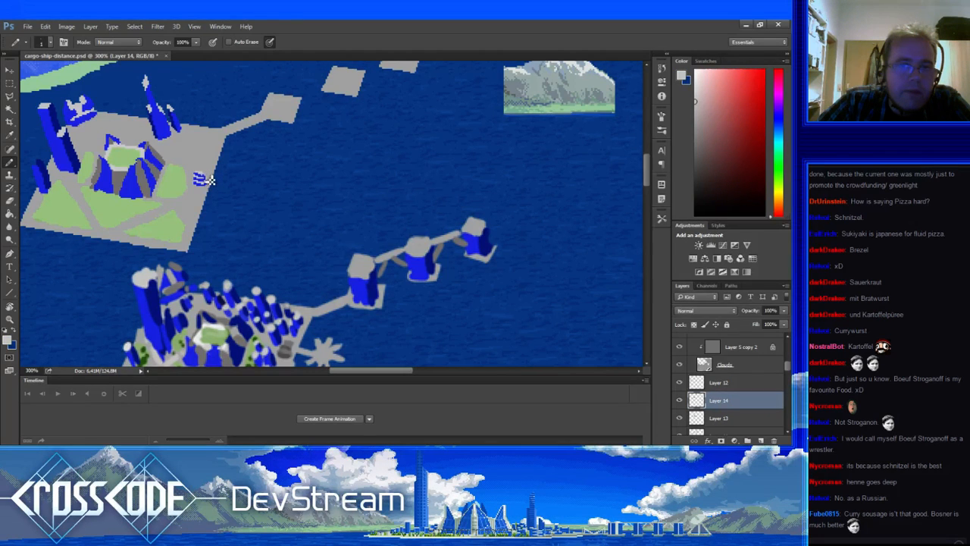
left_click(205, 179, "alt")
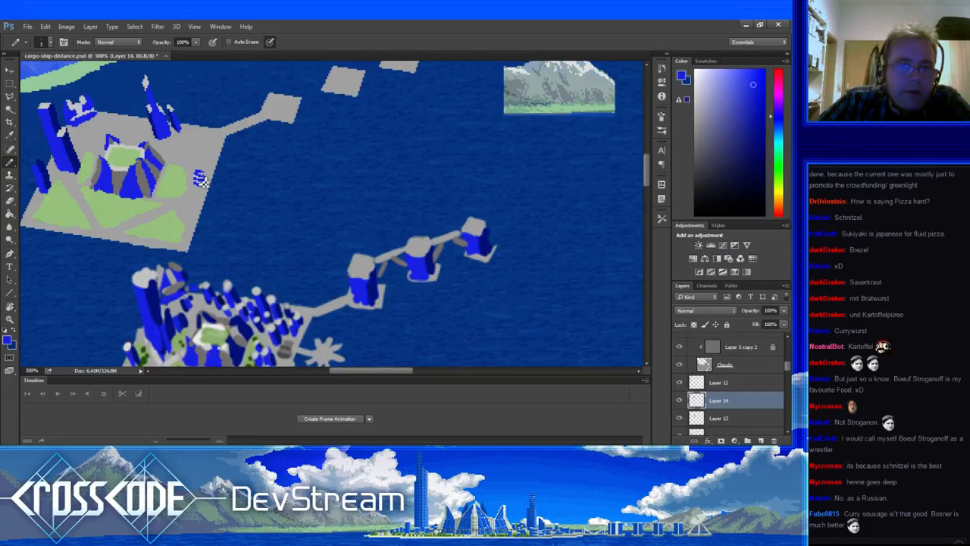
Build the striped building upward with further alternating pale grey and blue bands.
left_click(201, 179, "alt")
left_click(201, 178, "alt")
left_click(202, 179, "alt")
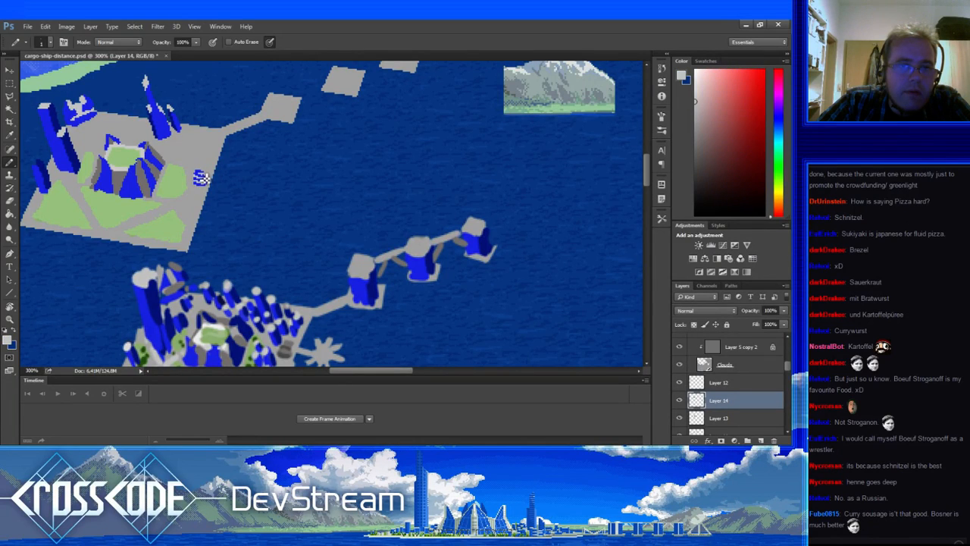
left_click(200, 177, "alt")
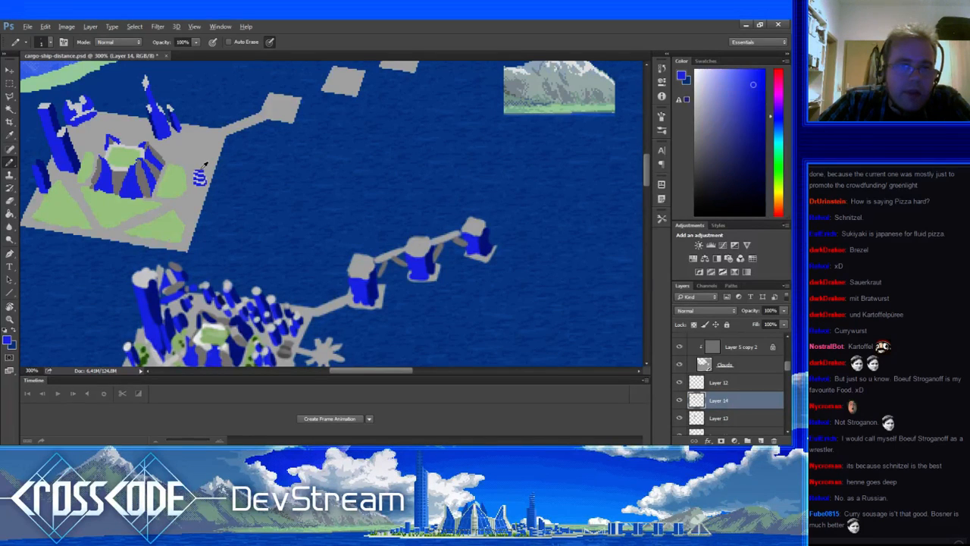
left_click(203, 178, "alt")
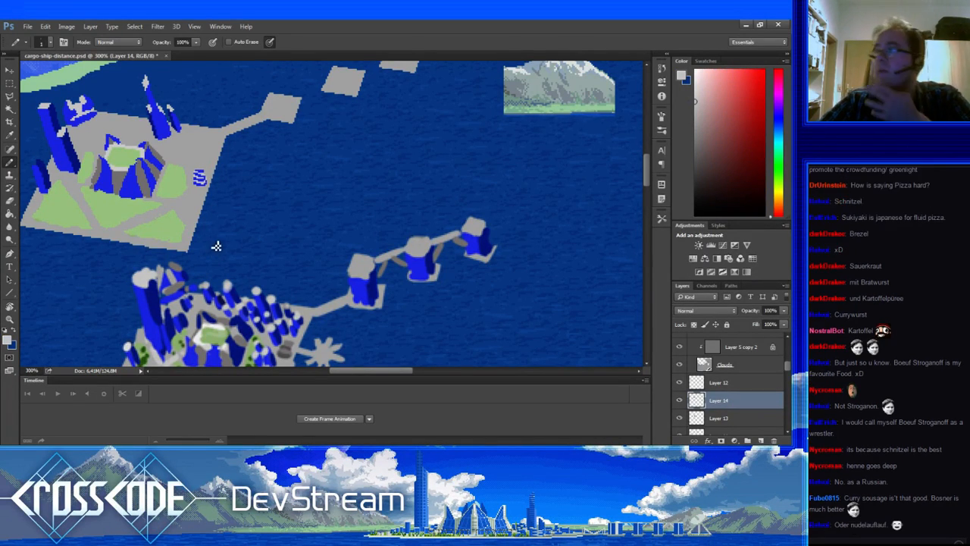
left_click(204, 179, "alt")
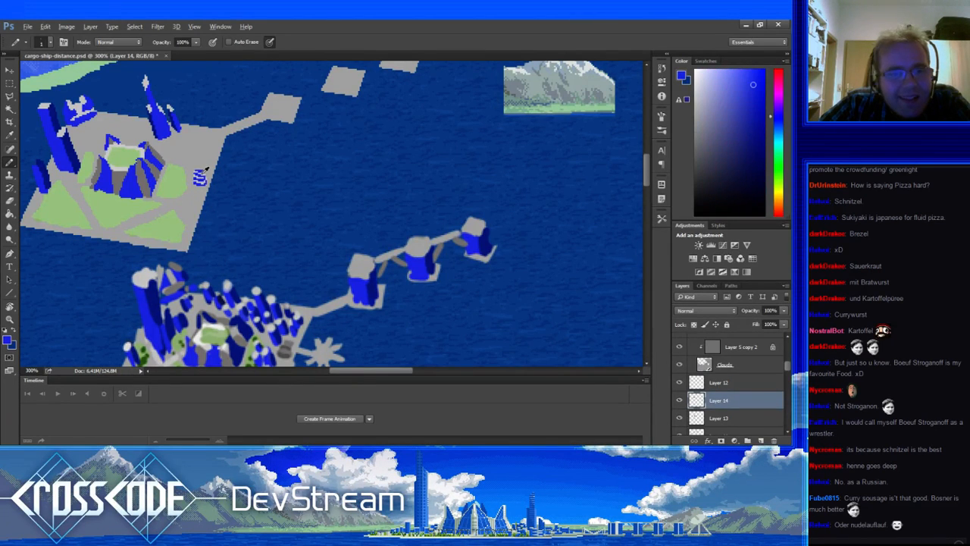
left_click(200, 177, "alt")
left_click(202, 178, "alt")
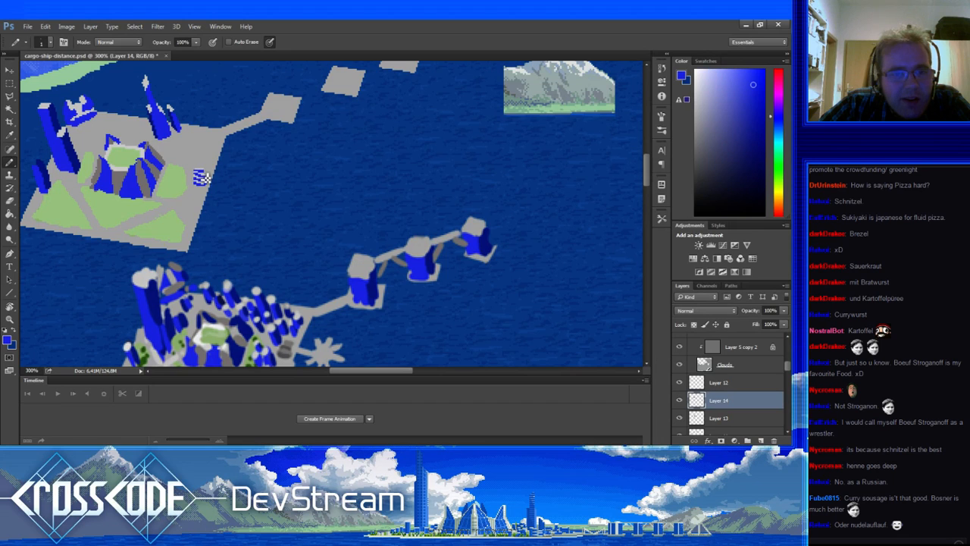
Cap the striped building with a pale grey roof and adjust the blue pixels beneath it.
left_click(208, 176, "alt")
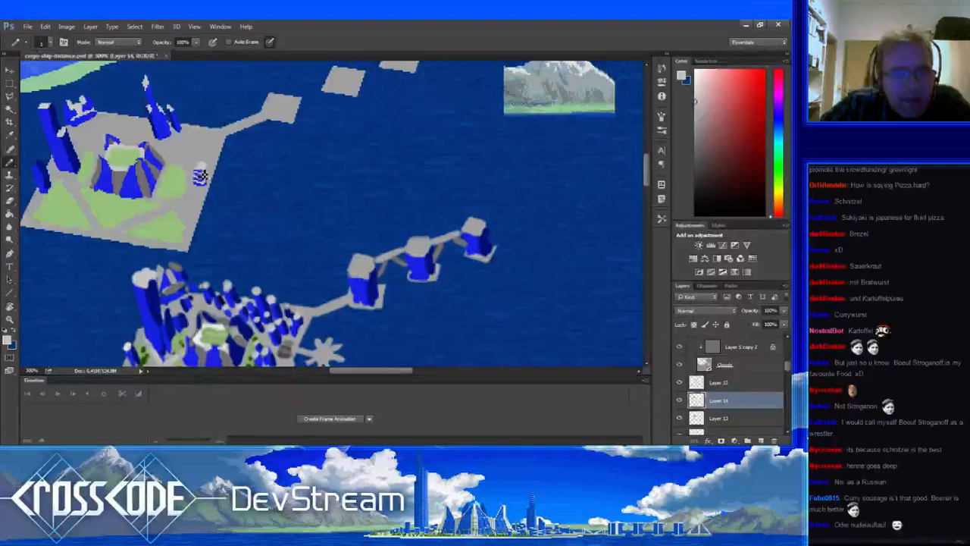
left_click(203, 177, "alt")
left_click(202, 173, "alt")
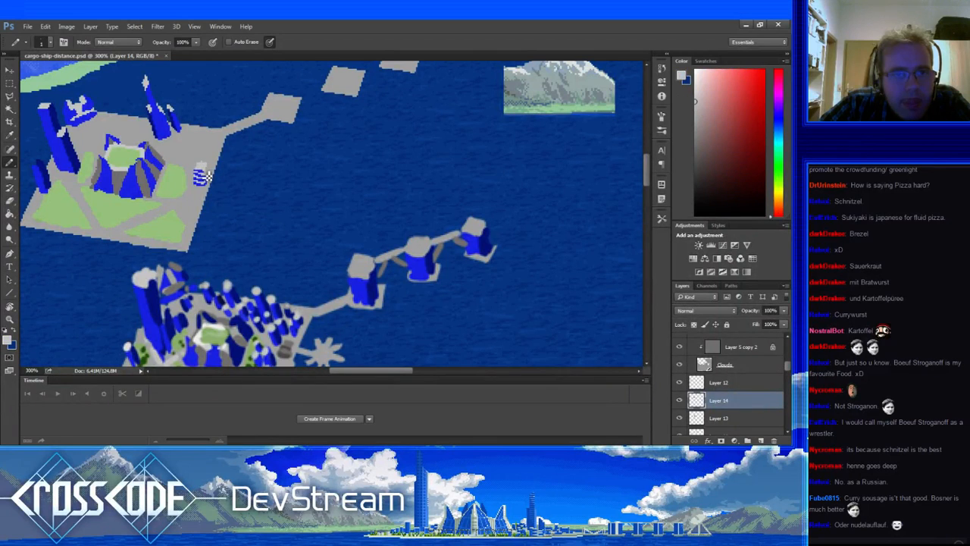
left_click(203, 171, "alt")
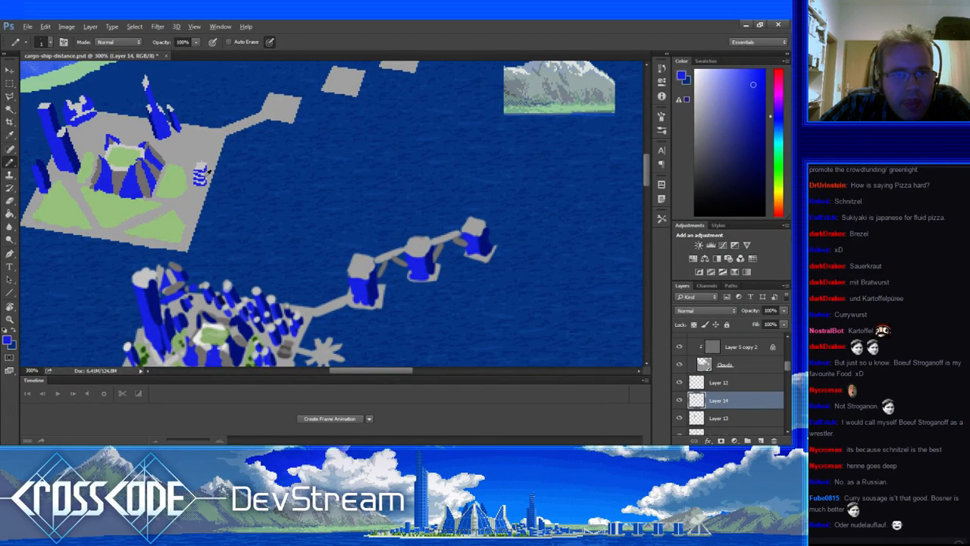
left_click(207, 180, "alt")
left_click(210, 182, "alt")
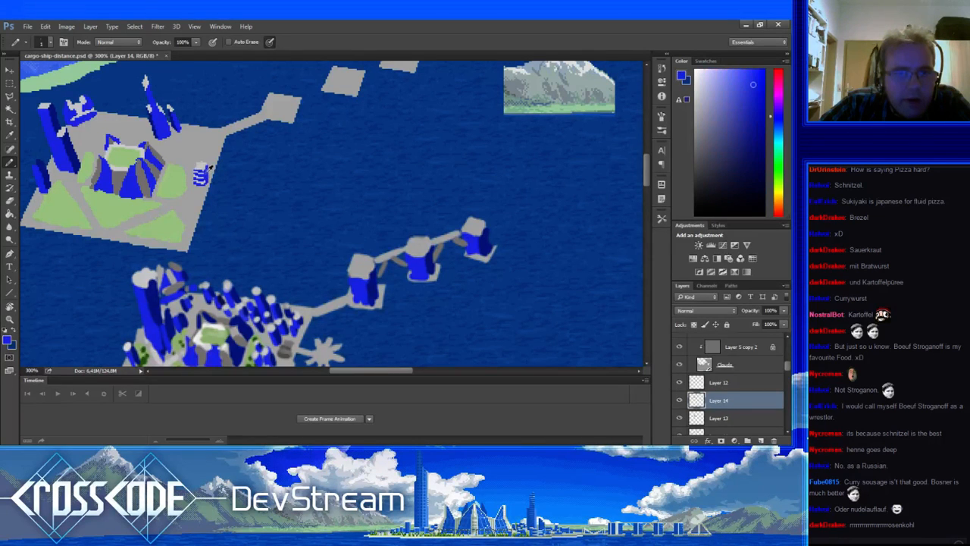
Shade the striped building's right side with dark blue and tidy around its base with the platform's grey.
left_click(203, 178, "alt")
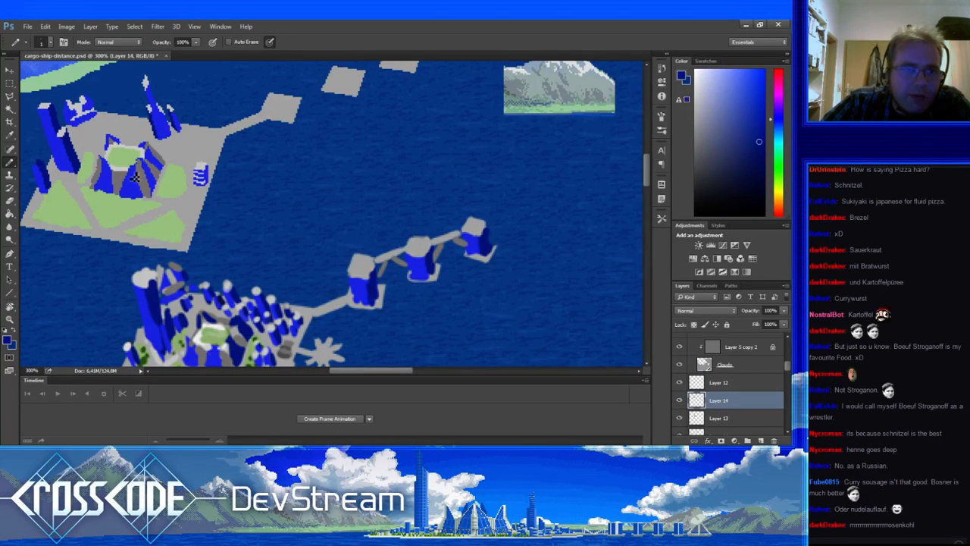
left_click(206, 191, "alt")
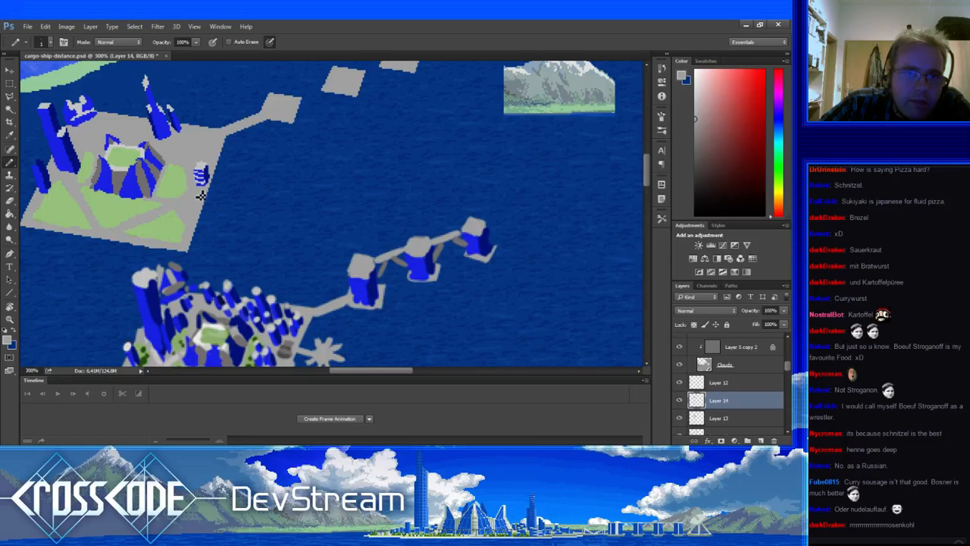
left_click_drag(201, 196, 216, 208)
left_click(217, 184, "alt")
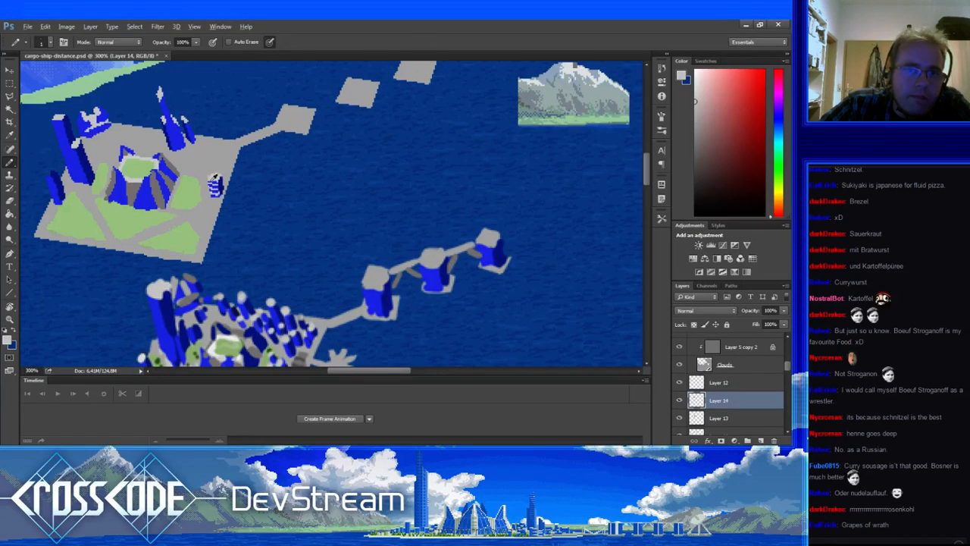
Trim the base and right edge of the small striped building with the platform's grey and dark blue.
left_click(215, 189, "alt")
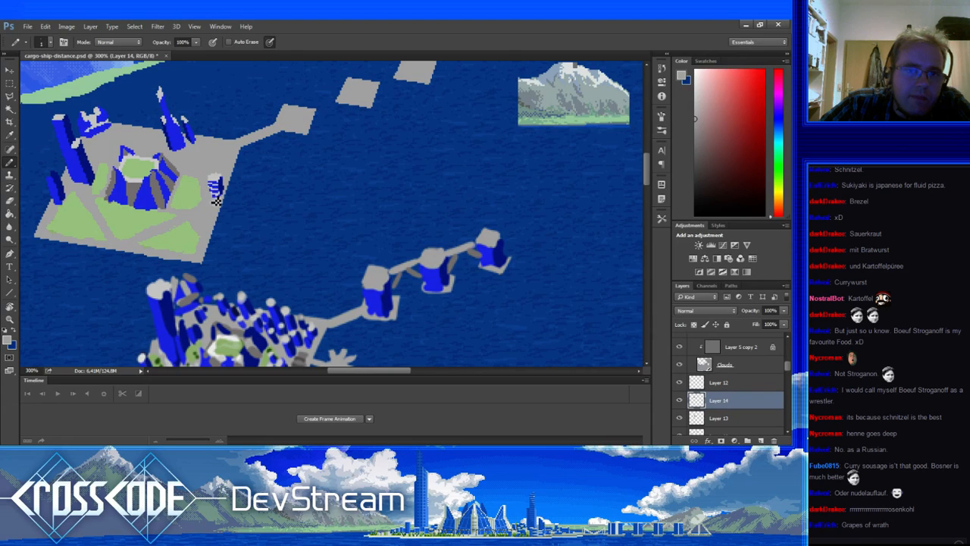
left_click(222, 189, "alt")
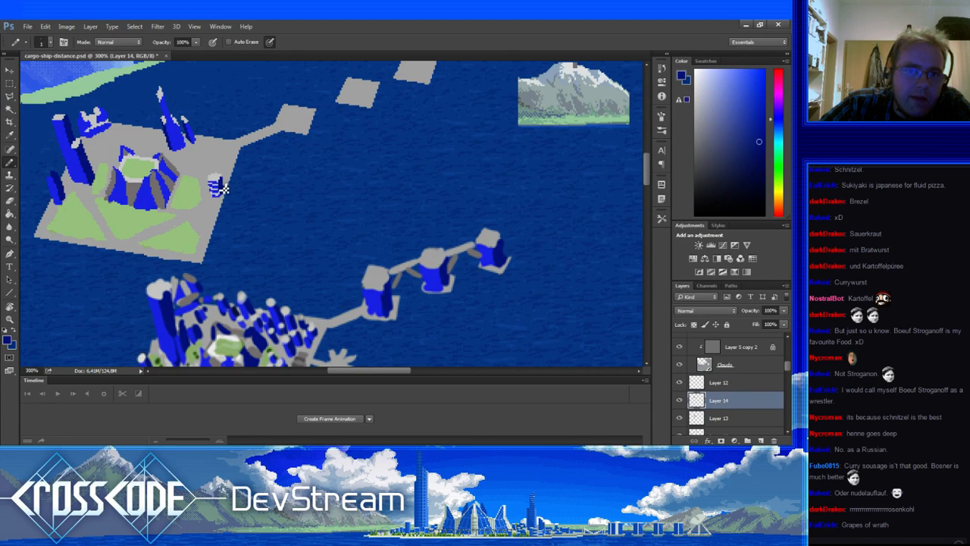
left_click(225, 171, "alt")
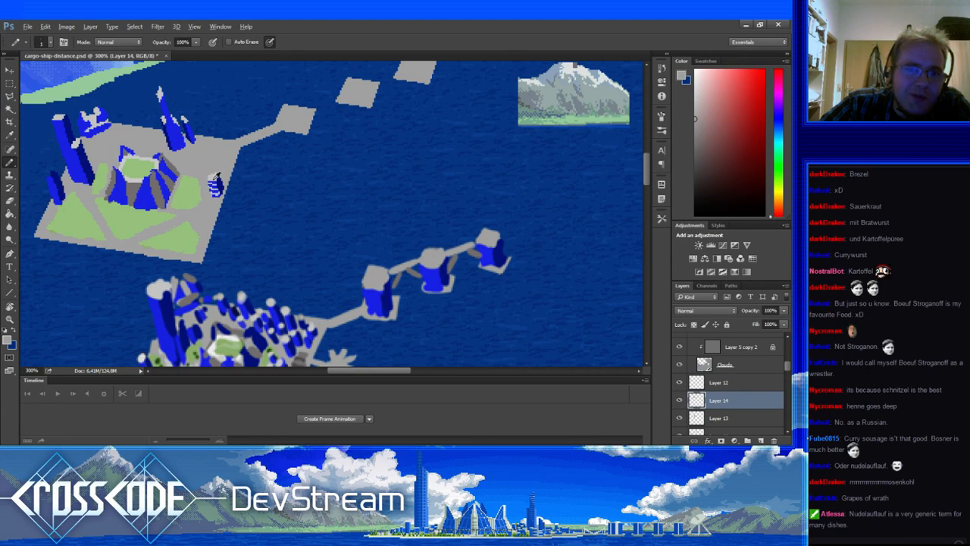
left_click(217, 176, "alt")
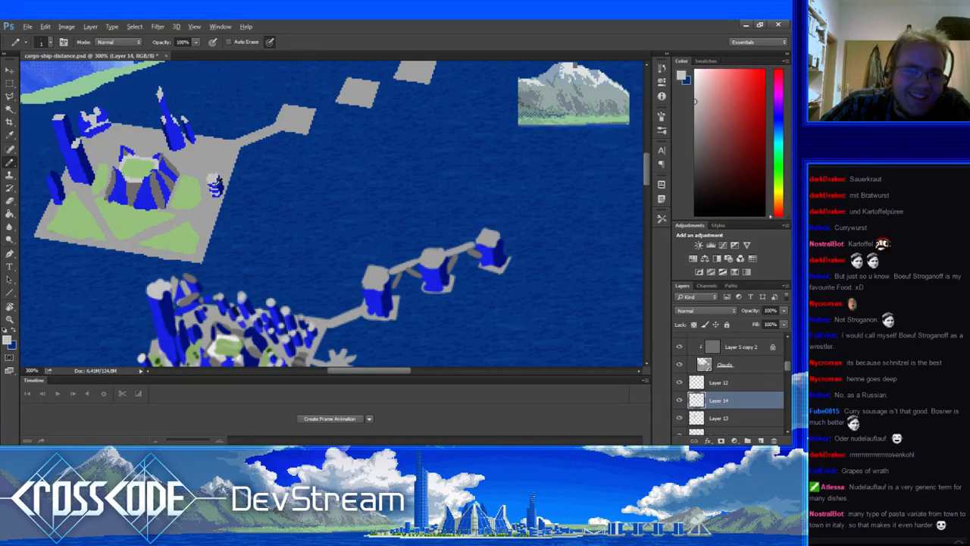
Touch up the striped building's roof and bands with pale grey and bright blue, cleaning its outline with the platform's grey.
left_click(216, 186, "alt")
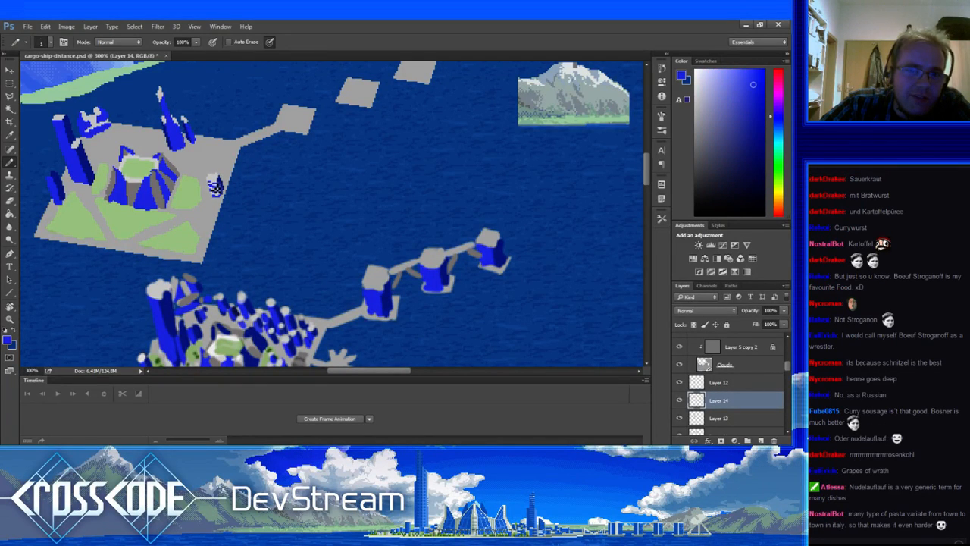
left_click(217, 184, "alt")
left_click(218, 185, "alt")
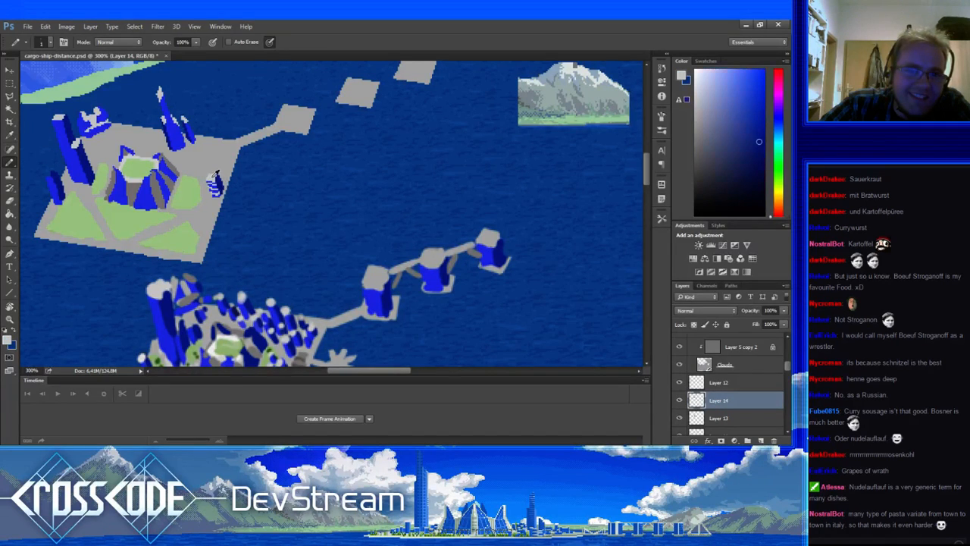
left_click(221, 180, "alt")
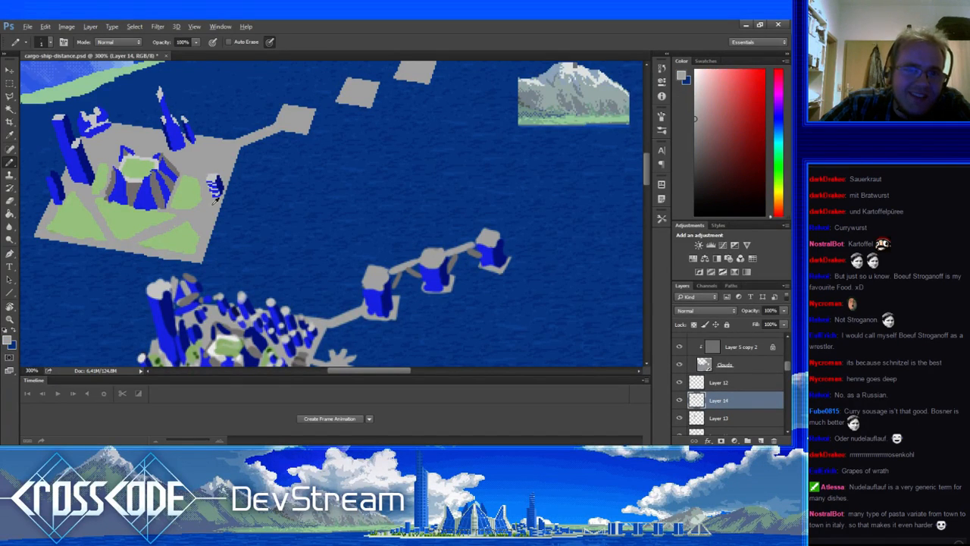
left_click(216, 186, "alt")
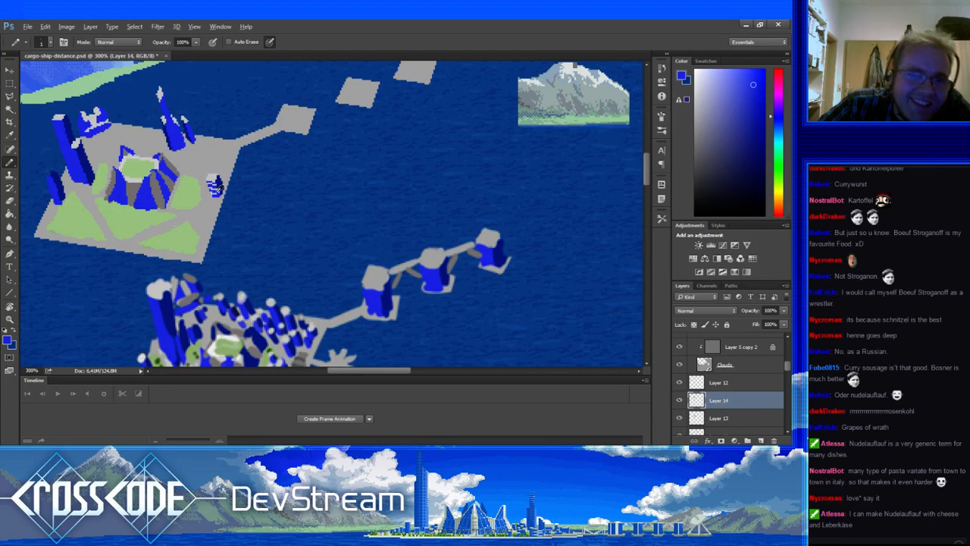
left_click(220, 188, "alt")
Block in a second small building just left of the striped one using dark and bright blue, trimmed with platform grey.
left_click_drag(236, 219, 240, 245)
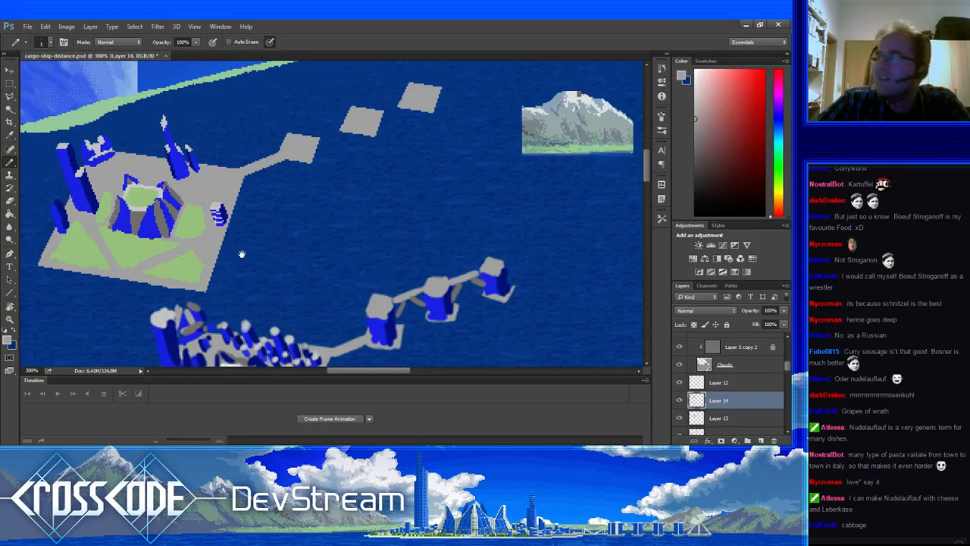
left_click_drag(238, 254, 231, 252)
left_click(213, 213, "alt")
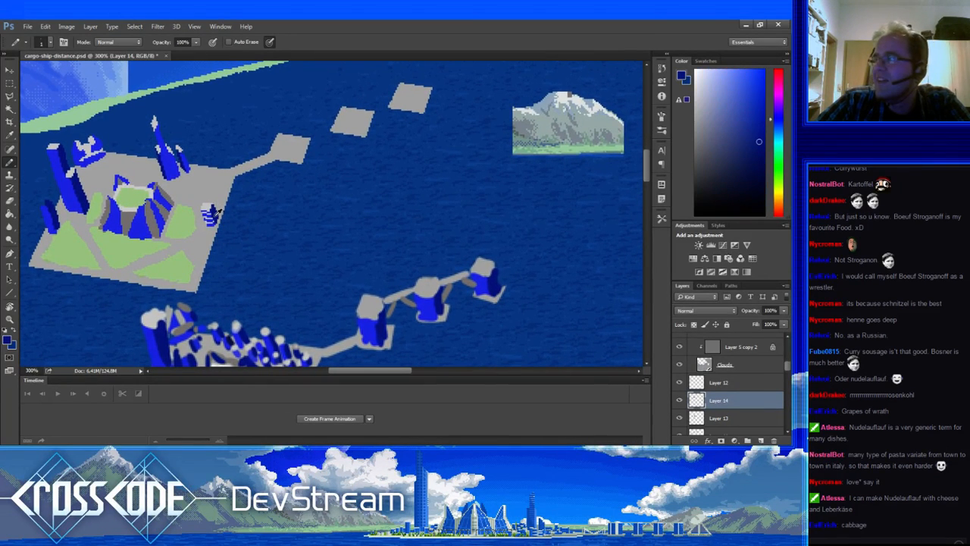
left_click(199, 229, "alt")
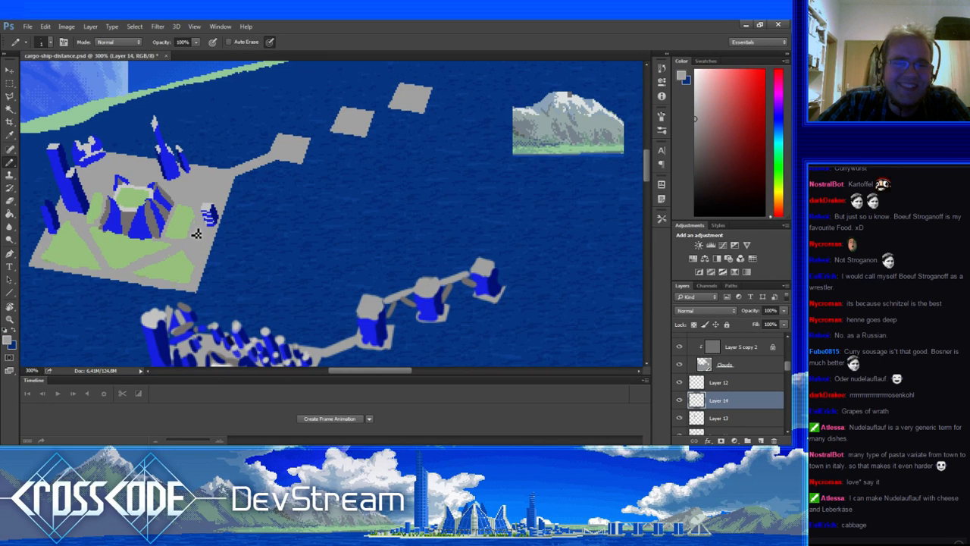
left_click(203, 236, "alt")
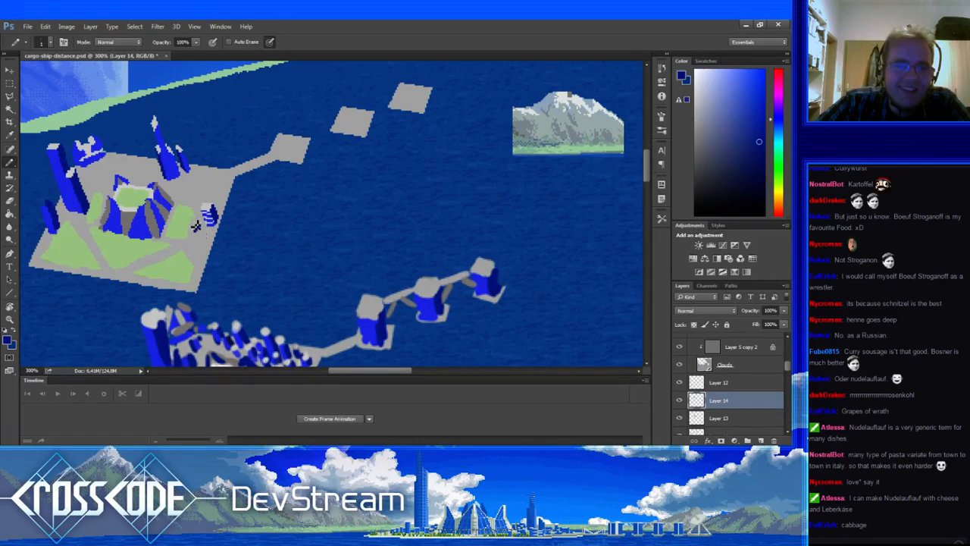
left_click(201, 219, "alt")
left_click(200, 236, "alt")
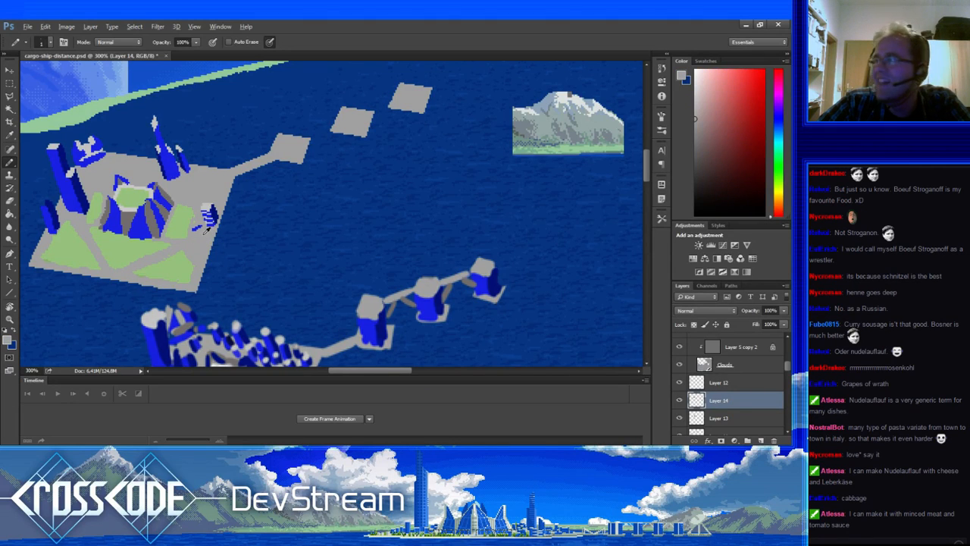
left_click(197, 232, "alt")
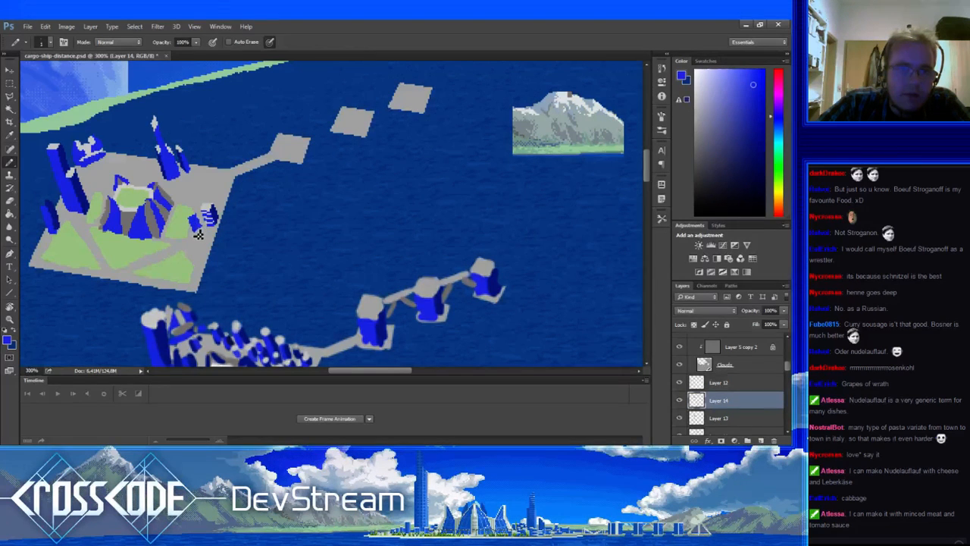
Give the second small building a pale grey roof and touch up its walls with bright and dark blue.
left_click(204, 214, "alt")
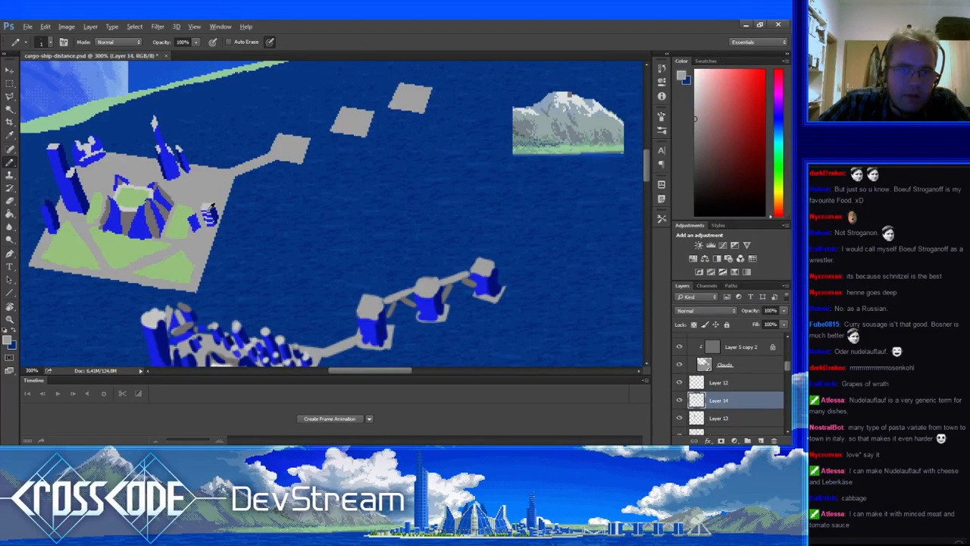
left_click(193, 216, "alt")
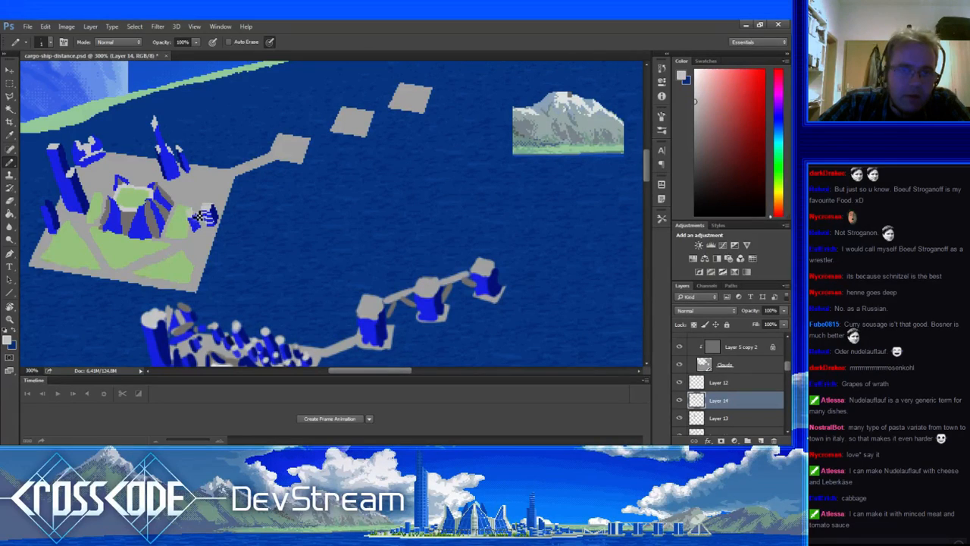
left_click(195, 221, "alt")
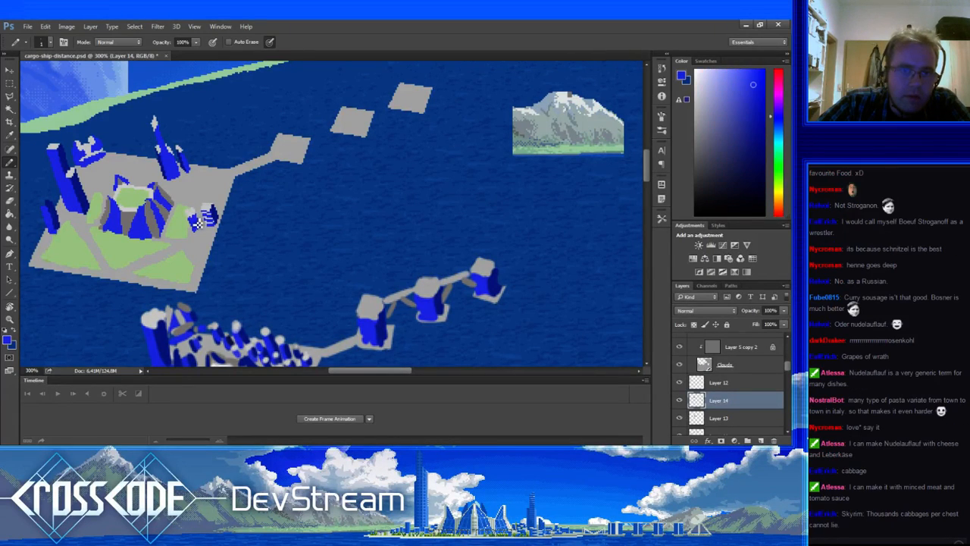
left_click(199, 212, "alt")
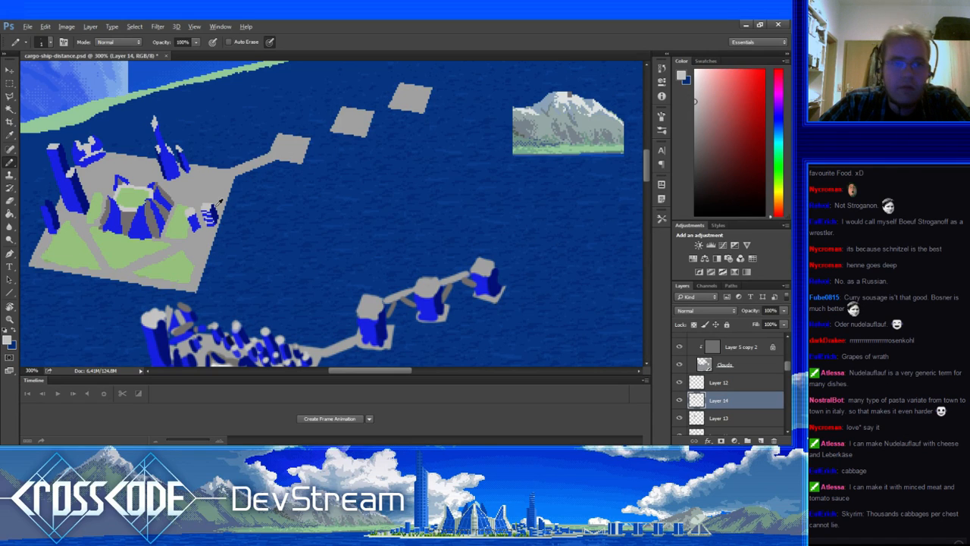
left_click(199, 225, "alt")
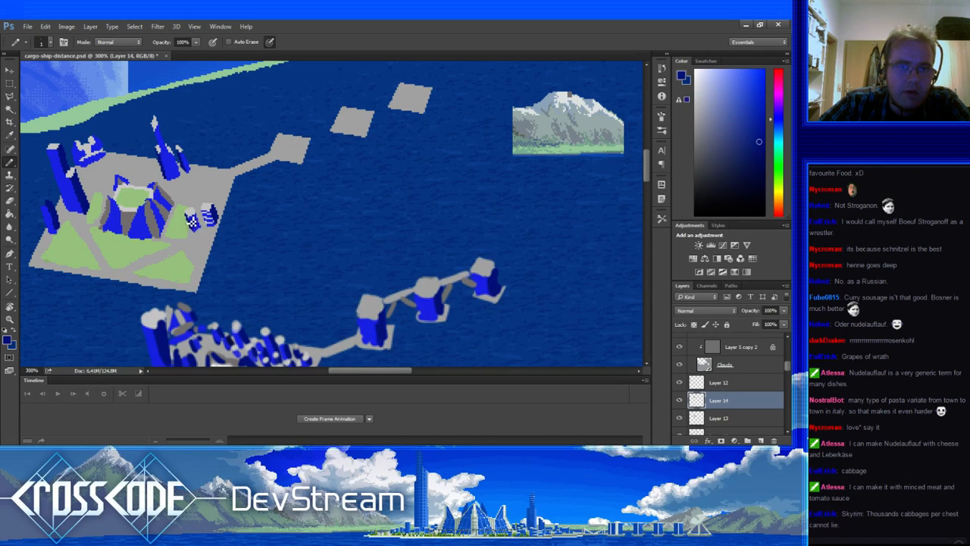
left_click(196, 219, "alt")
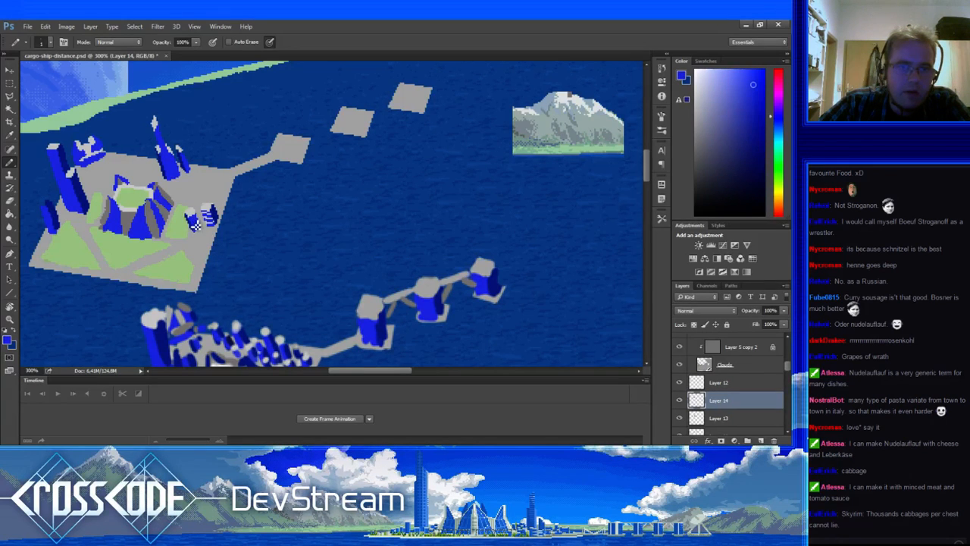
Paint a small tower rising behind the striped building with a pale grey top and blue body.
left_click_drag(213, 257, 200, 274)
left_click(203, 236, "alt")
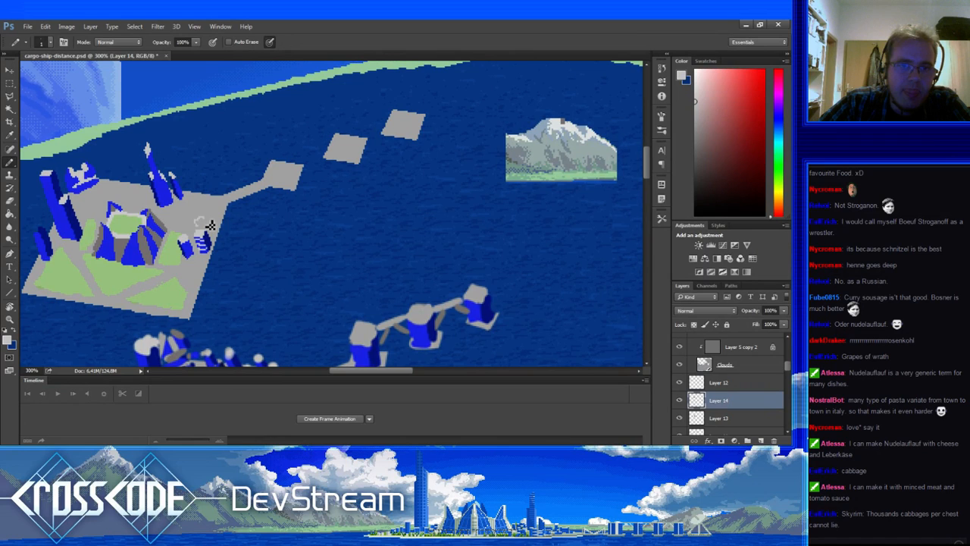
left_click(204, 238, "alt")
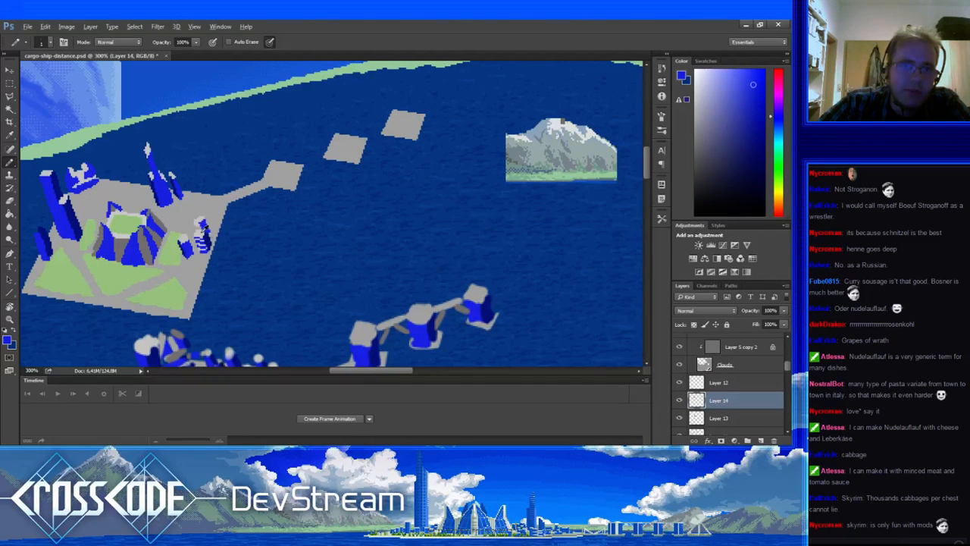
left_click(209, 239, "alt")
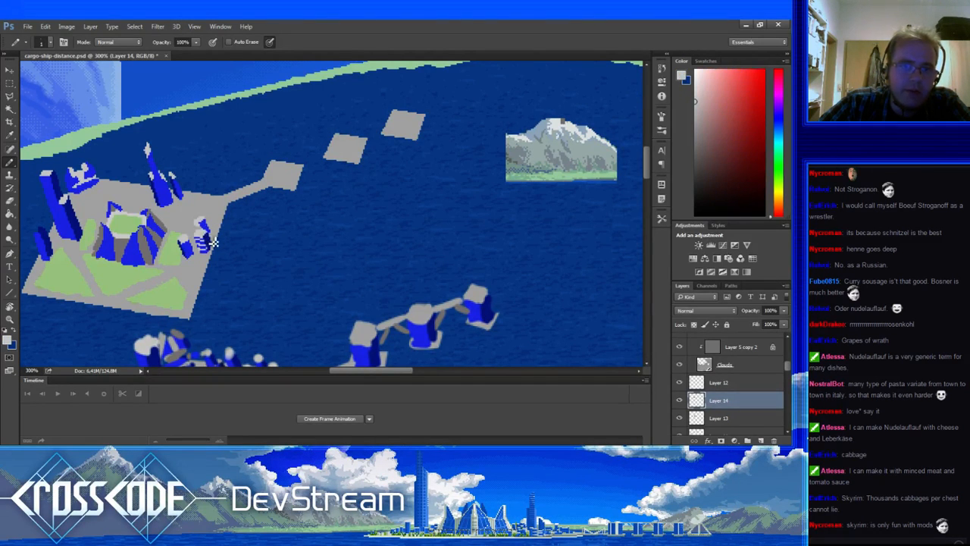
left_click(209, 222, "alt")
left_click(216, 241, "alt")
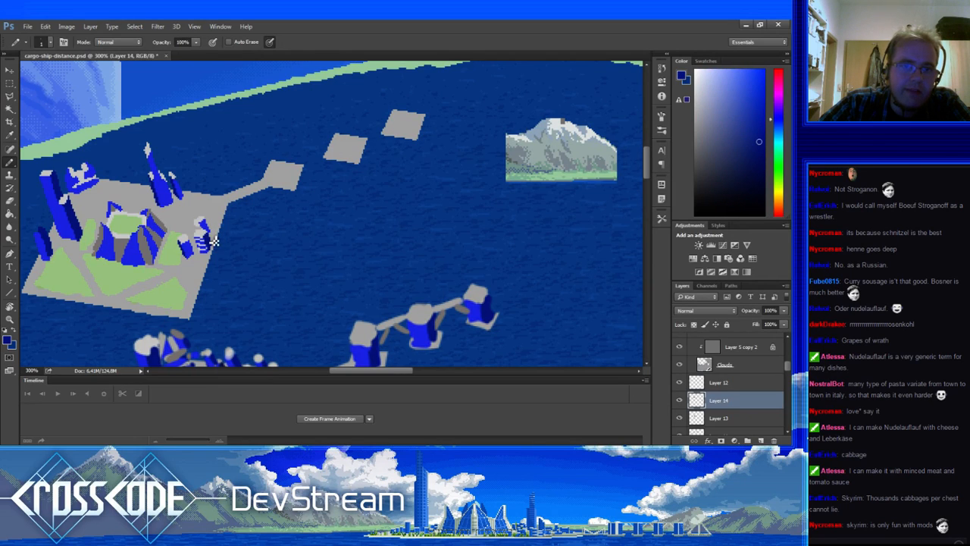
Refine the new tower where it meets the striped building, using bright blue, pale grey and dark blue shading.
left_click(204, 232, "alt")
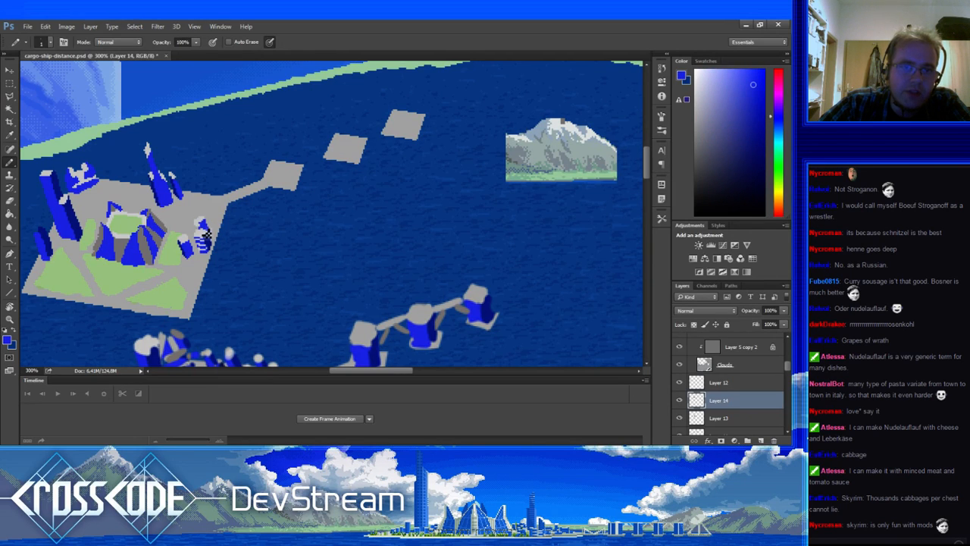
left_click(211, 236, "alt")
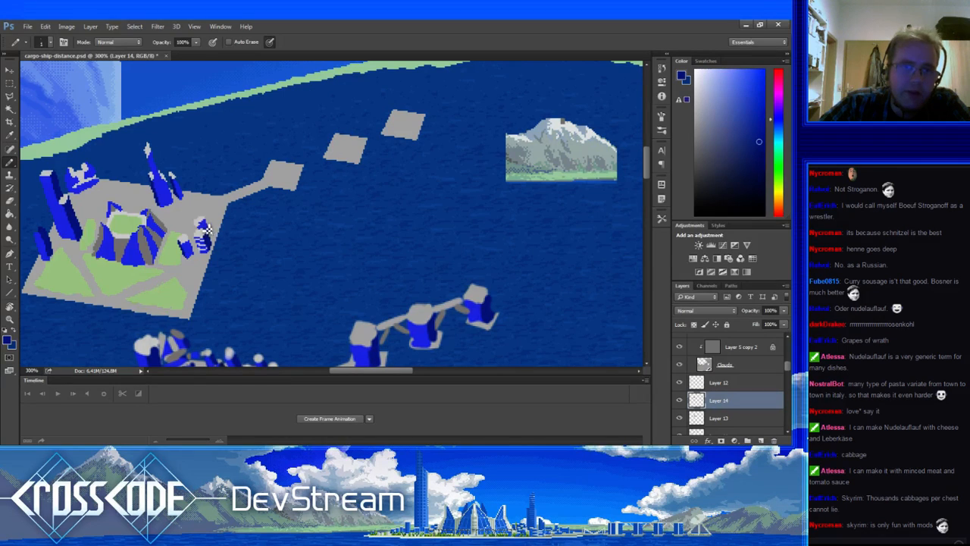
left_click(208, 219, "alt")
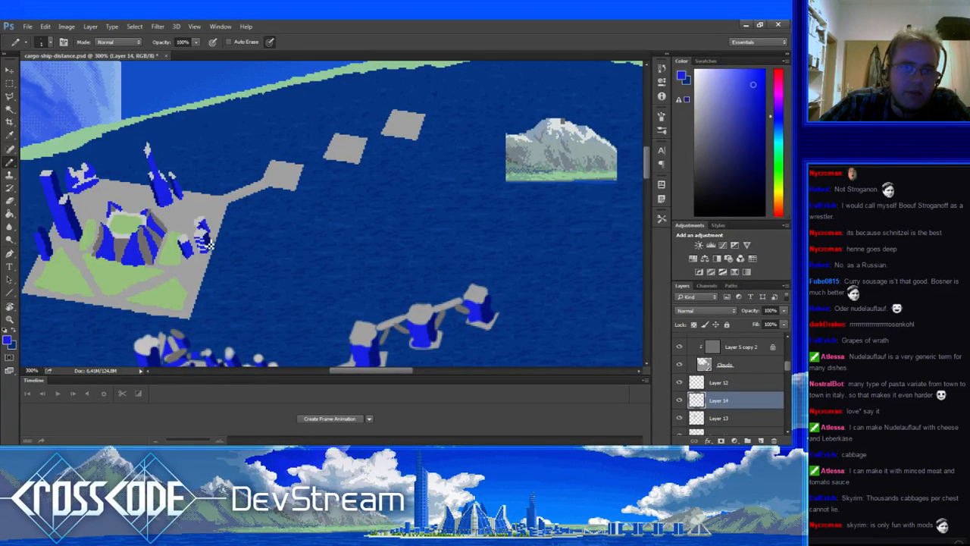
left_click(201, 229, "alt")
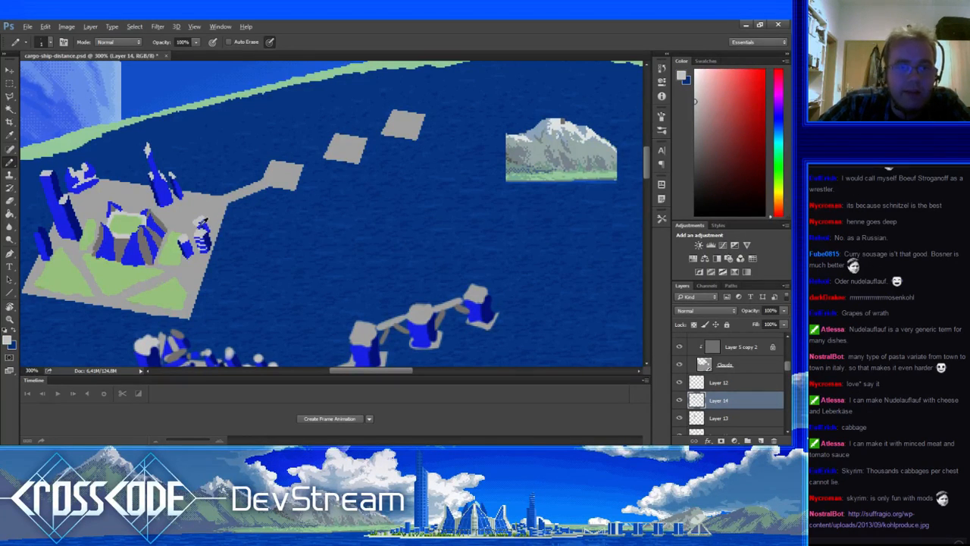
left_click(206, 231, "alt")
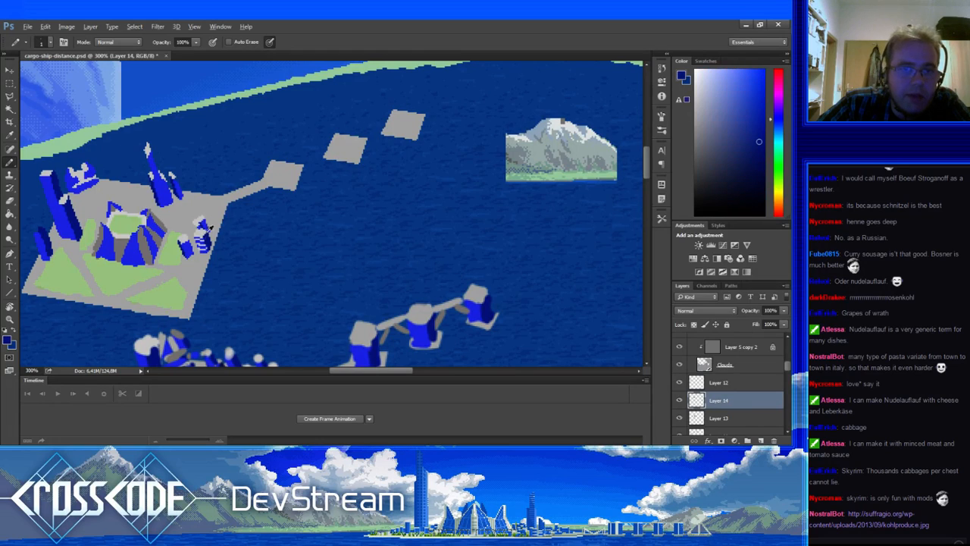
Clean up the new tower's outline with the platform's grey and touch up its blue wall and pale grey top.
left_click(210, 228, "alt")
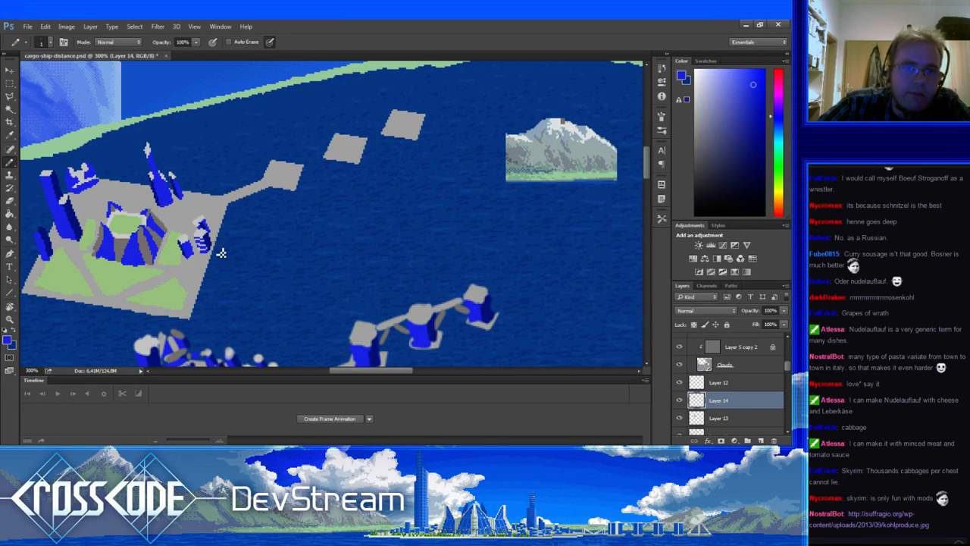
left_click(214, 229, "alt")
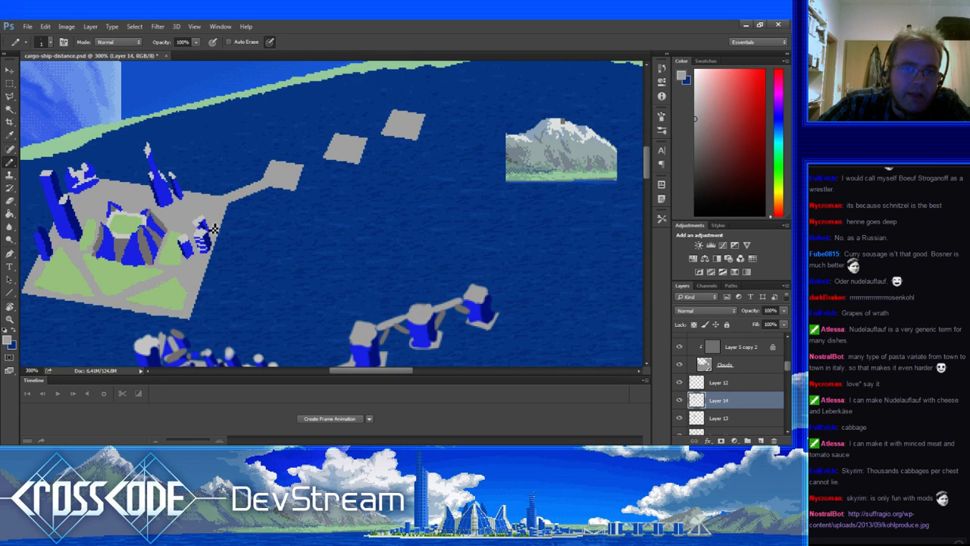
left_click(201, 225, "alt")
left_click(203, 212, "alt")
left_click(202, 226, "alt")
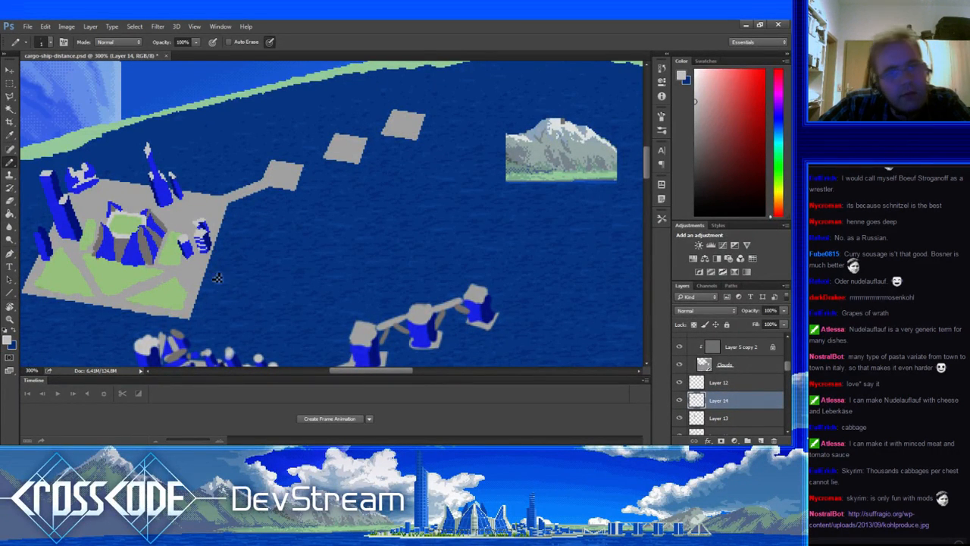
Refine the shorter tall tower at the island's left edge with bright and dark blue, trimming its side with the platform's grey.
left_click_drag(218, 279, 391, 331)
left_click(211, 229, "alt")
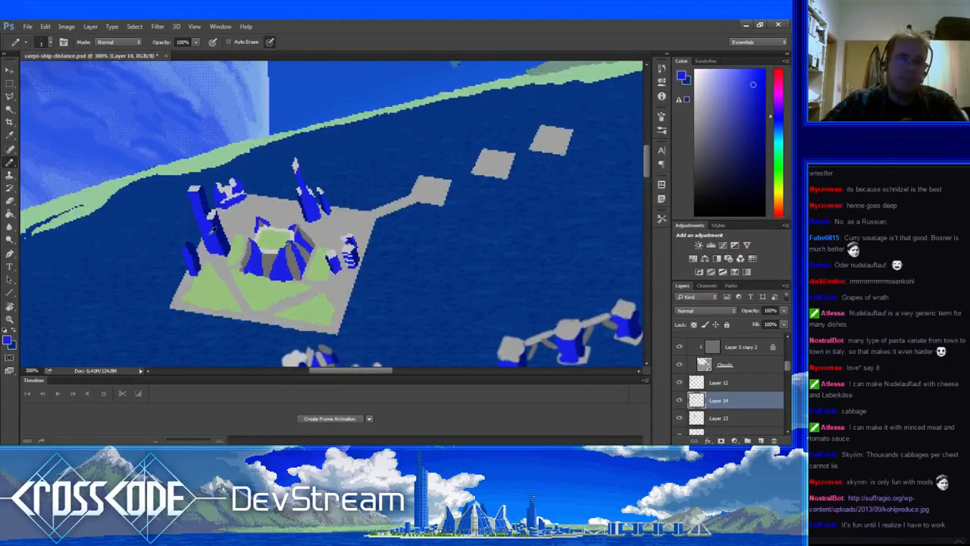
left_click(221, 227, "alt")
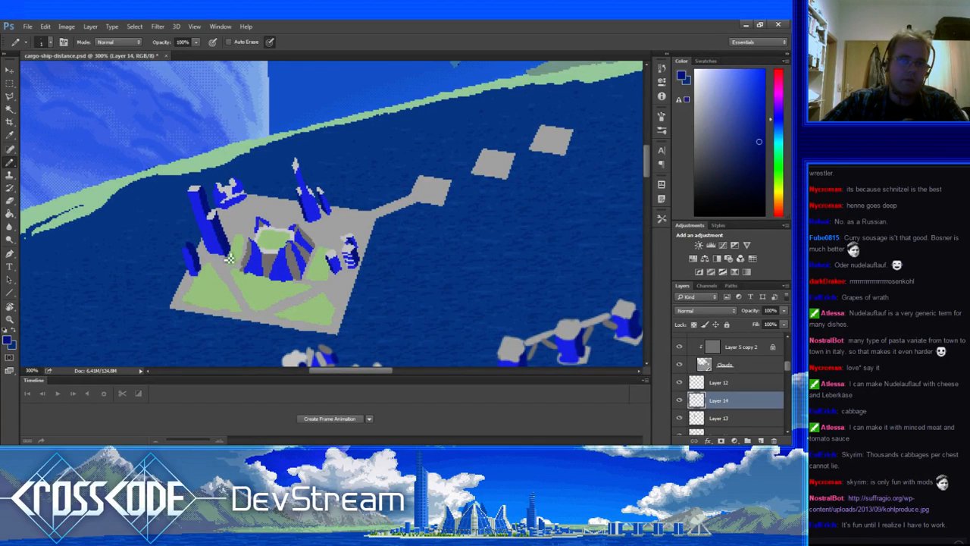
left_click(226, 219, "alt")
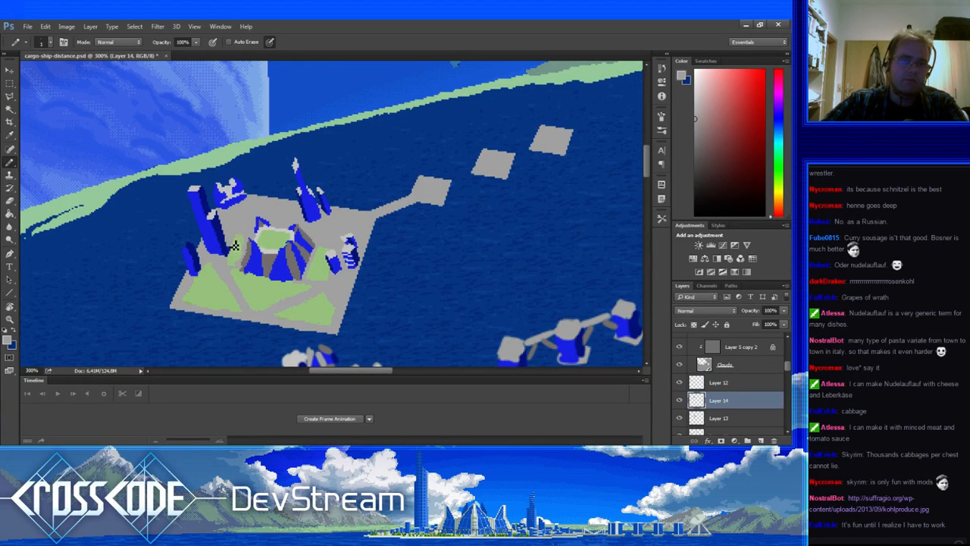
left_click(232, 256, "alt")
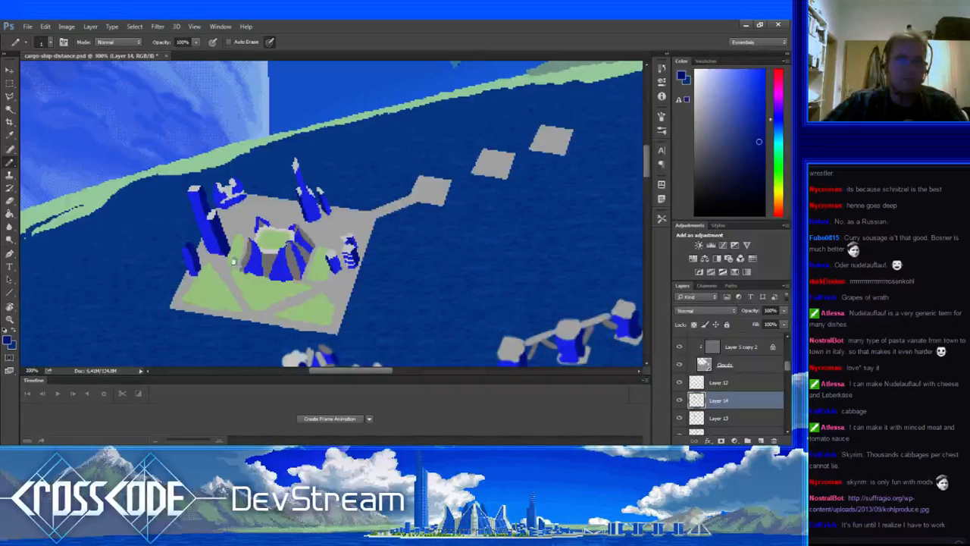
left_click_drag(223, 262, 231, 250)
Clean up the foot of that tower beside the green patch, alternating platform grey with dark and bright blue pixels.
left_click(240, 253, "alt")
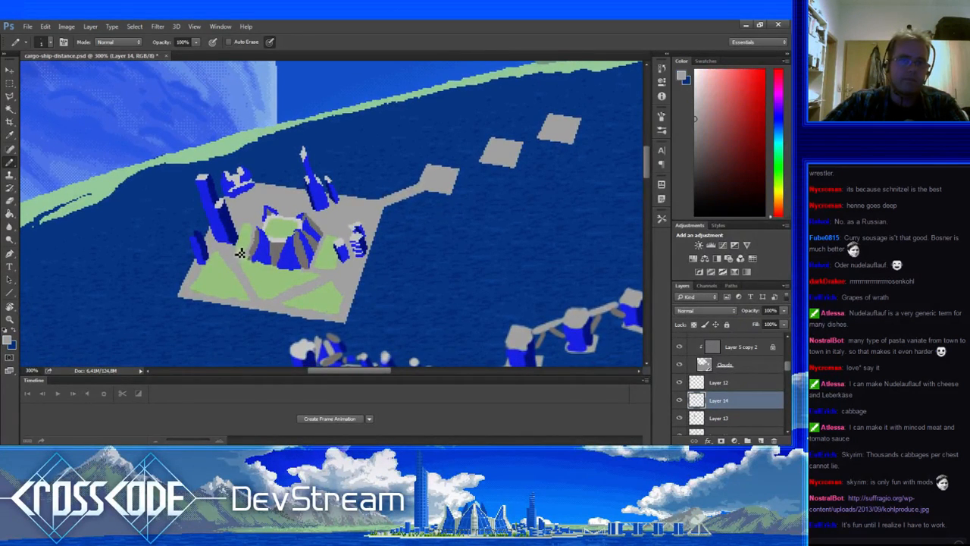
left_click(241, 245, "alt")
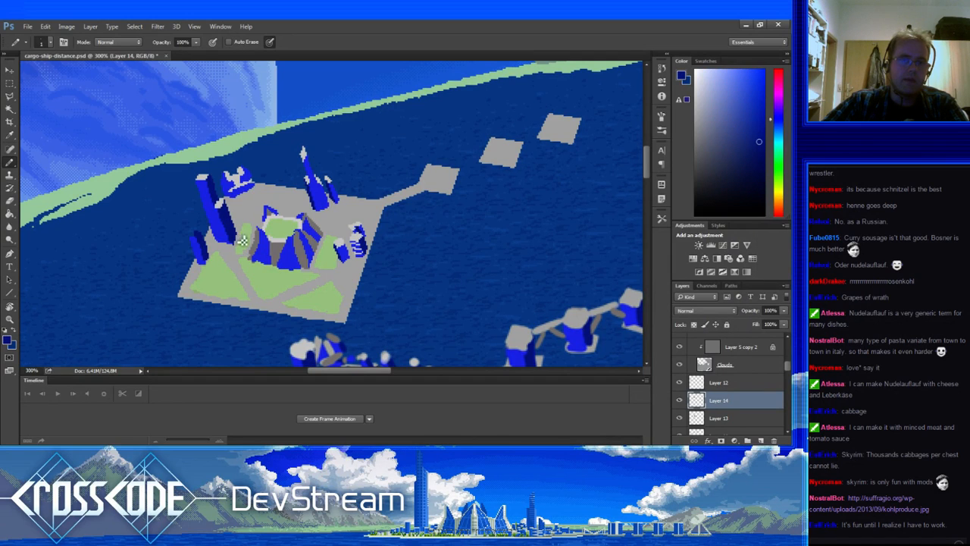
left_click(245, 243, "alt")
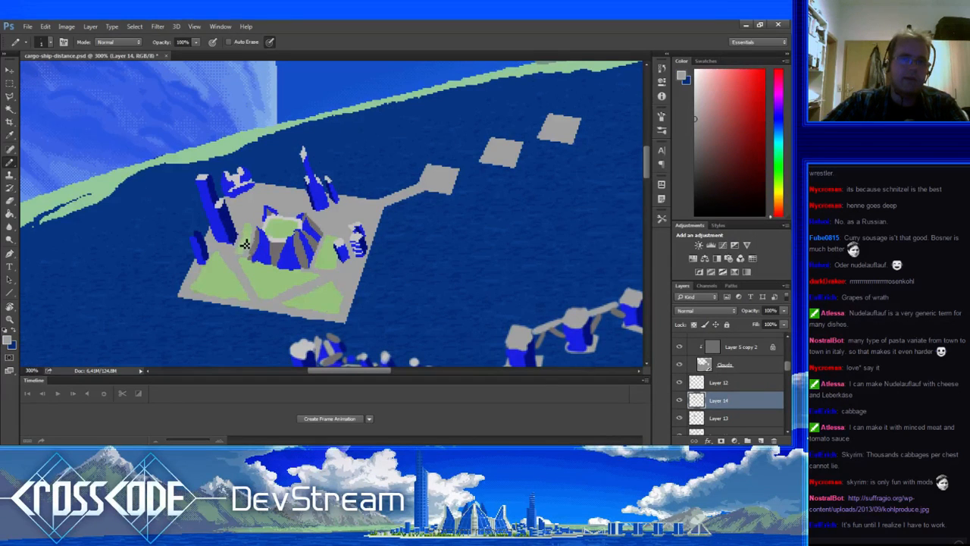
left_click(240, 251, "alt")
left_click(232, 234, "alt")
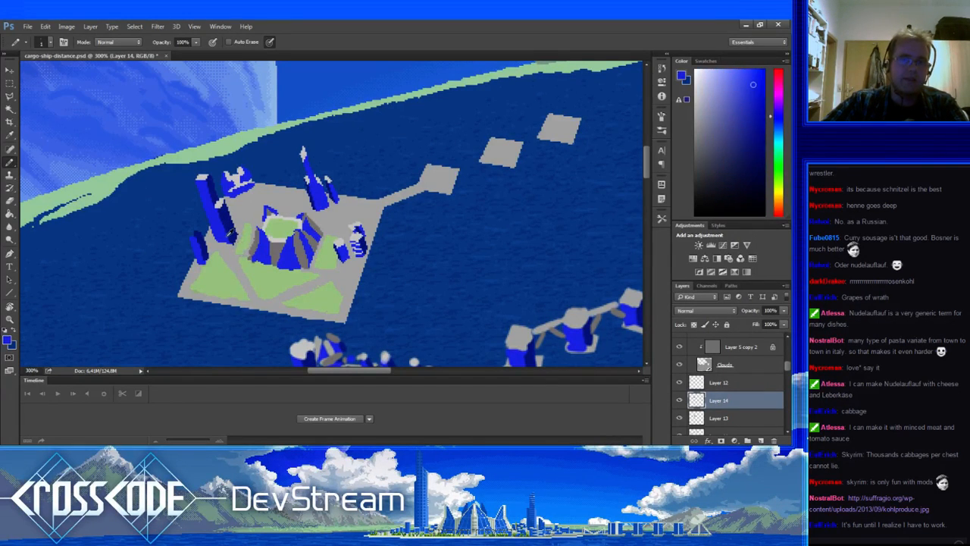
left_click(240, 242, "alt")
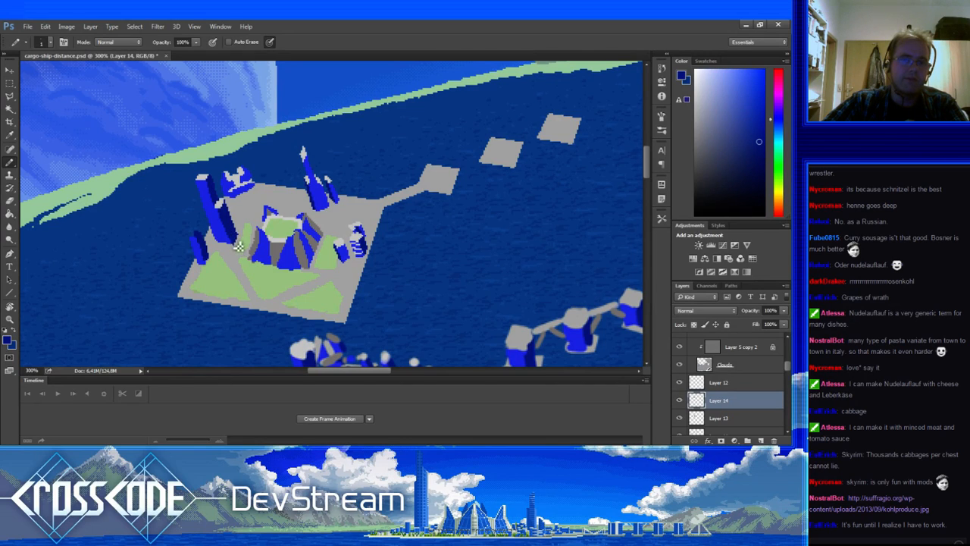
Touch up the narrow green patch beside the tower with green, and correct its surroundings with dark blue and platform grey.
left_click(237, 241, "alt")
left_click(240, 245, "alt")
left_click(247, 254, "alt")
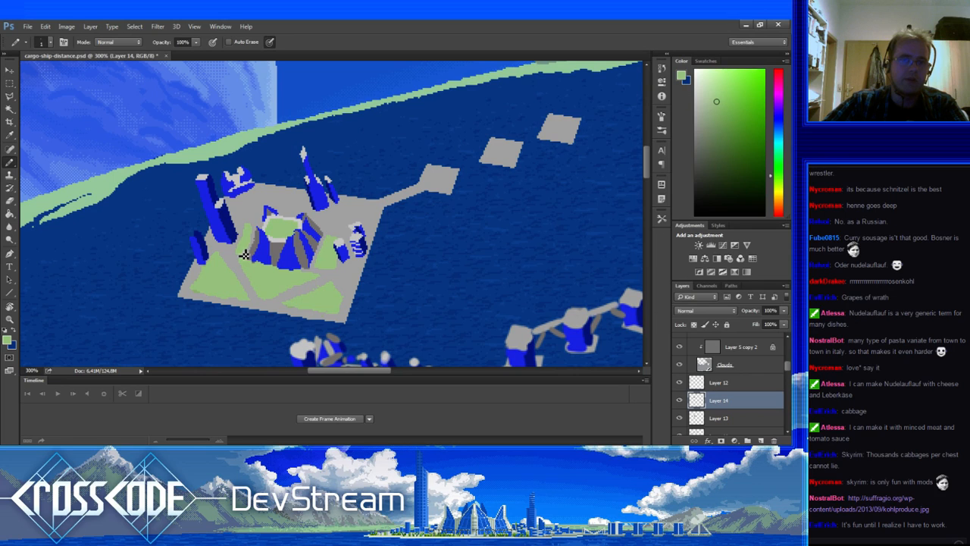
left_click(240, 244, "alt")
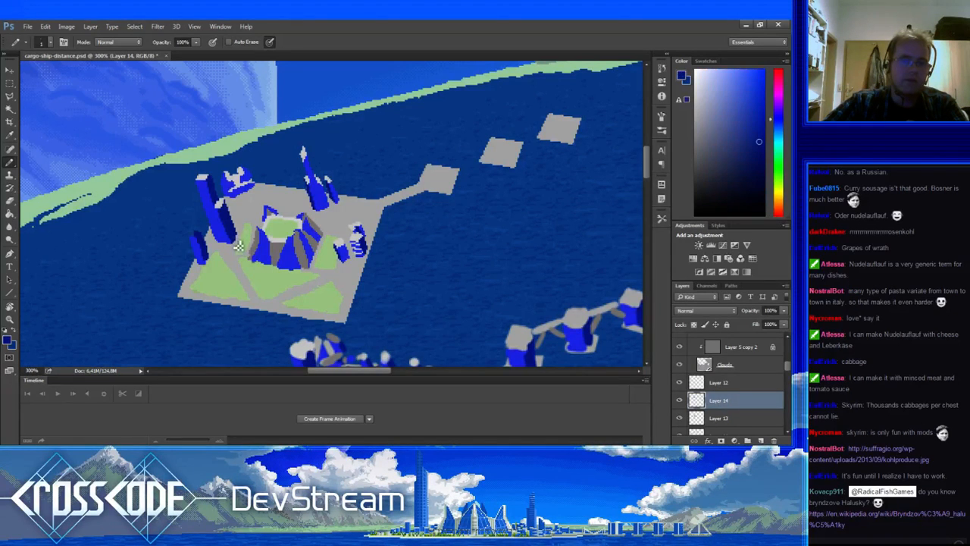
left_click(245, 219, "alt")
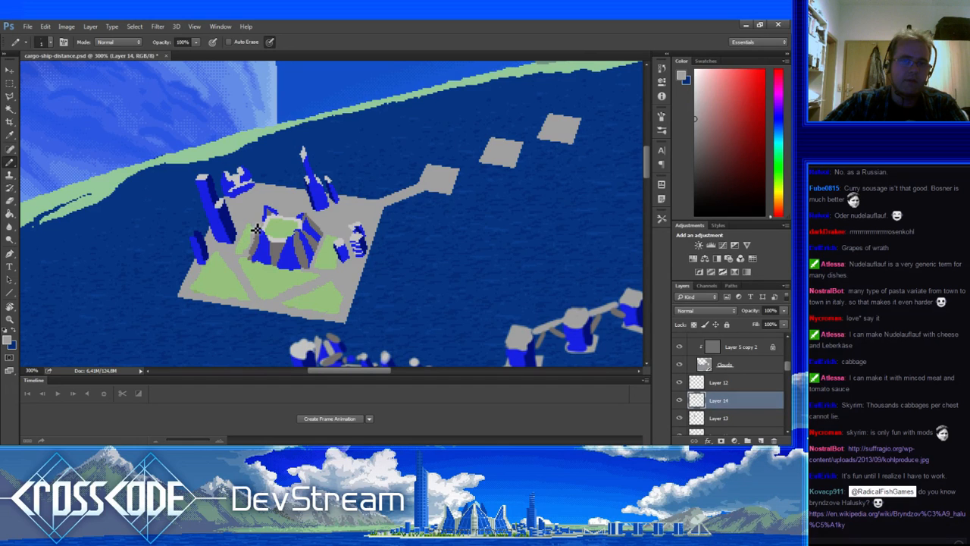
left_click_drag(246, 250, 269, 288)
Touch up the tallest left tower with dark blue shading and the pointed rear tower with dark and bright blue.
left_click(238, 231, "alt")
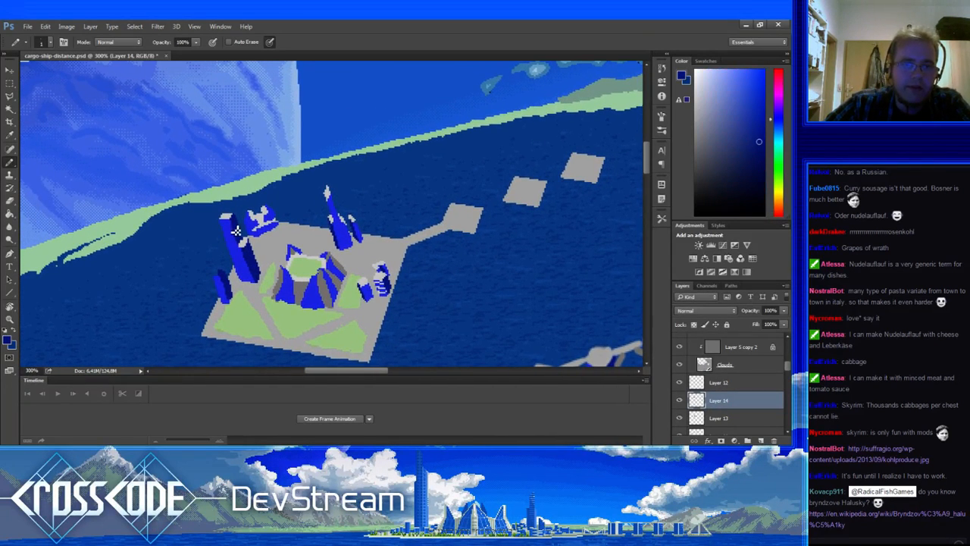
mouse_move(251, 255)
left_mouse_down()
mouse_move(220, 212)
mouse_move(241, 245)
mouse_move(249, 242)
left_mouse_up()
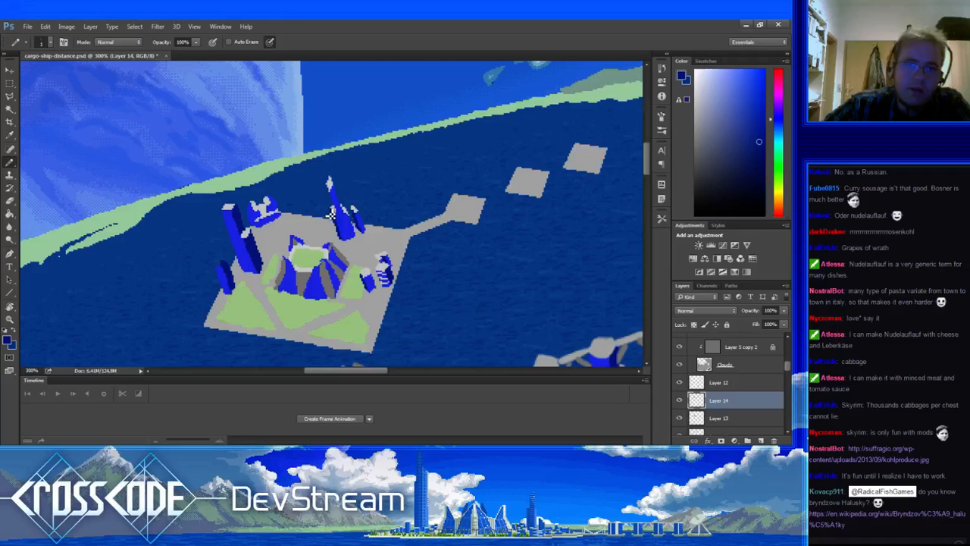
left_click(338, 199, "alt")
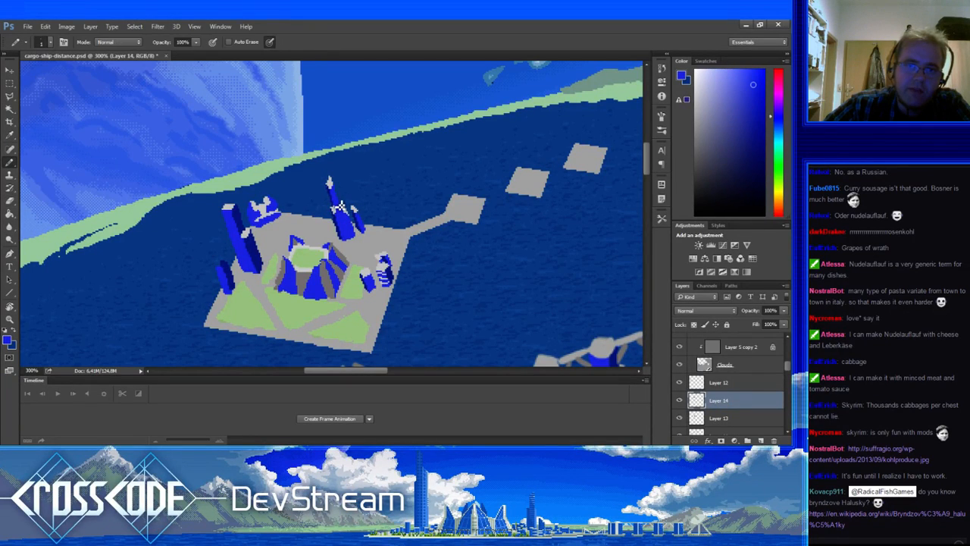
left_click_drag(344, 275, 338, 253)
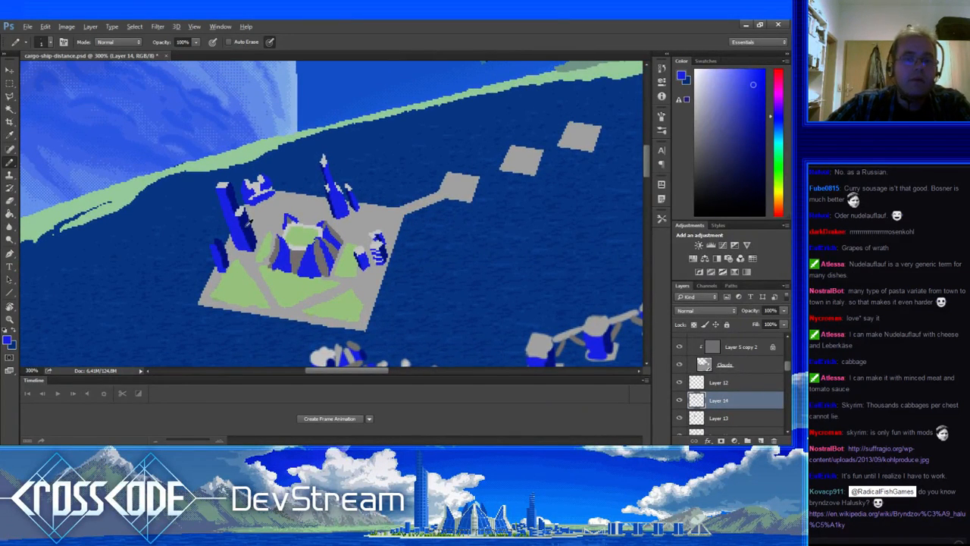
Reshape the crown-like building at the island's rear corner with dark blue shading, bright blue walls and platform grey edges.
left_click(247, 226, "alt")
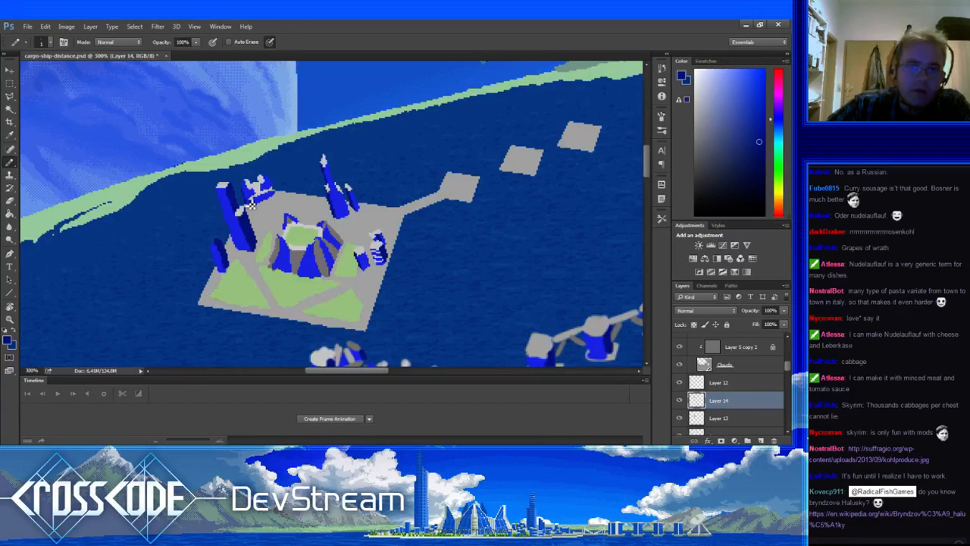
left_click(250, 189, "alt")
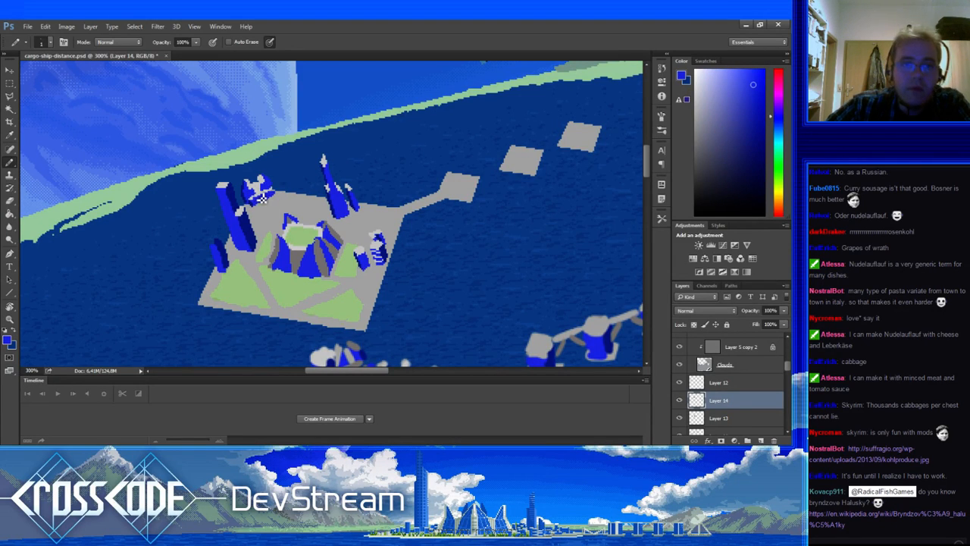
left_click(272, 216, "alt")
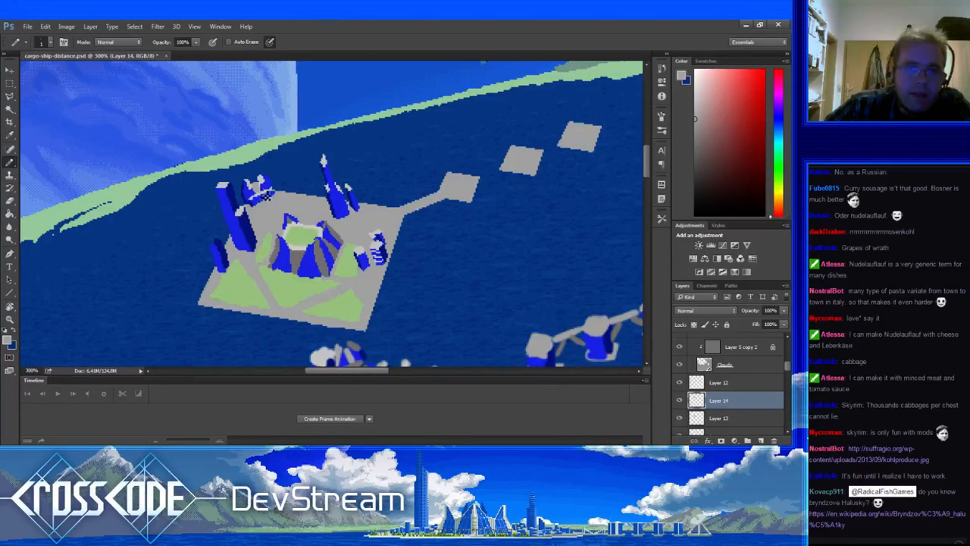
left_click(258, 188, "alt")
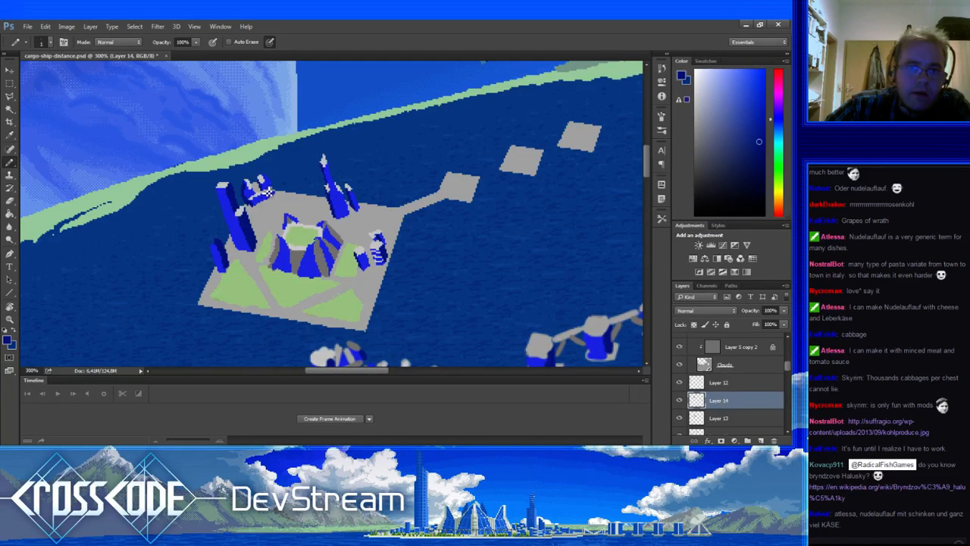
left_click(257, 196, "alt")
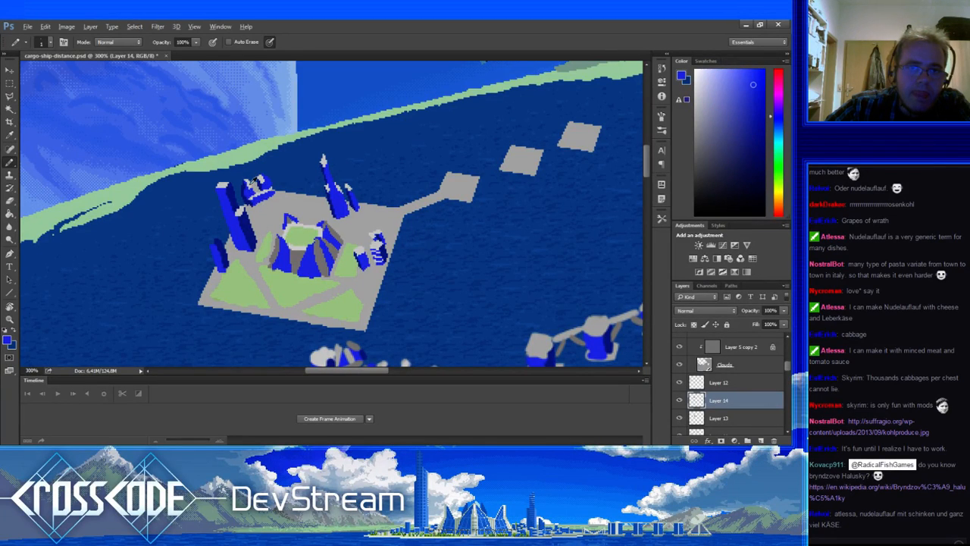
left_click(255, 193, "alt")
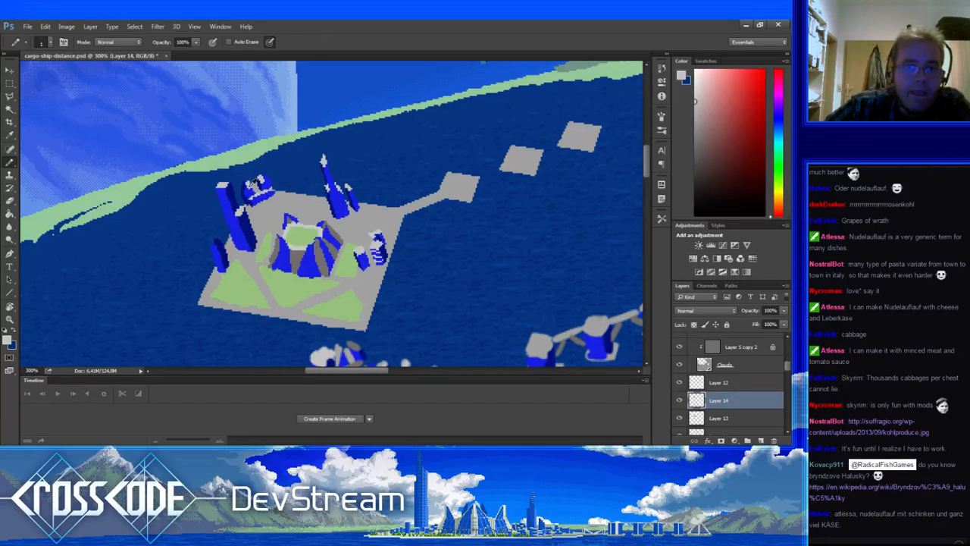
Erase stray pixels between the crown-like building's spires and repaint its left part in pale grey and bright blue.
key("e")
key("b")
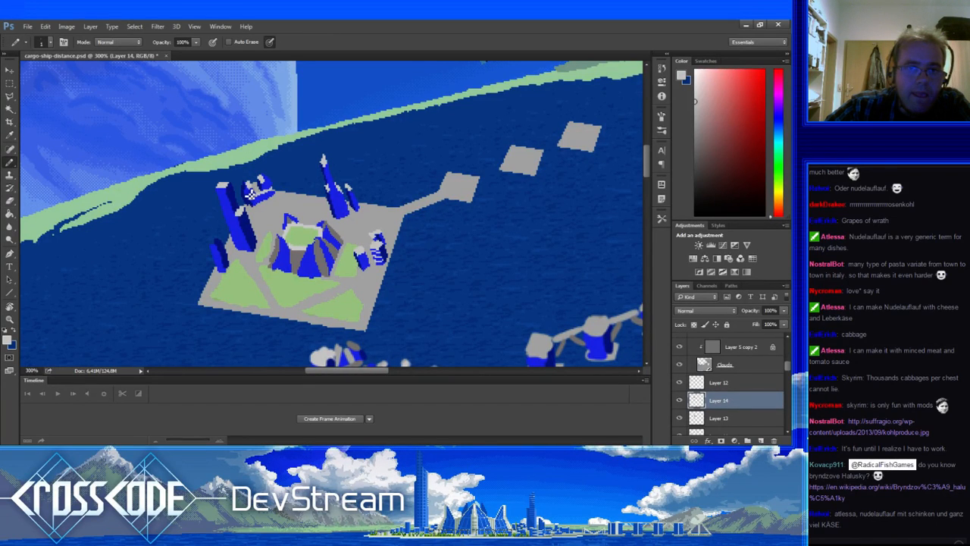
left_click(250, 194, "alt")
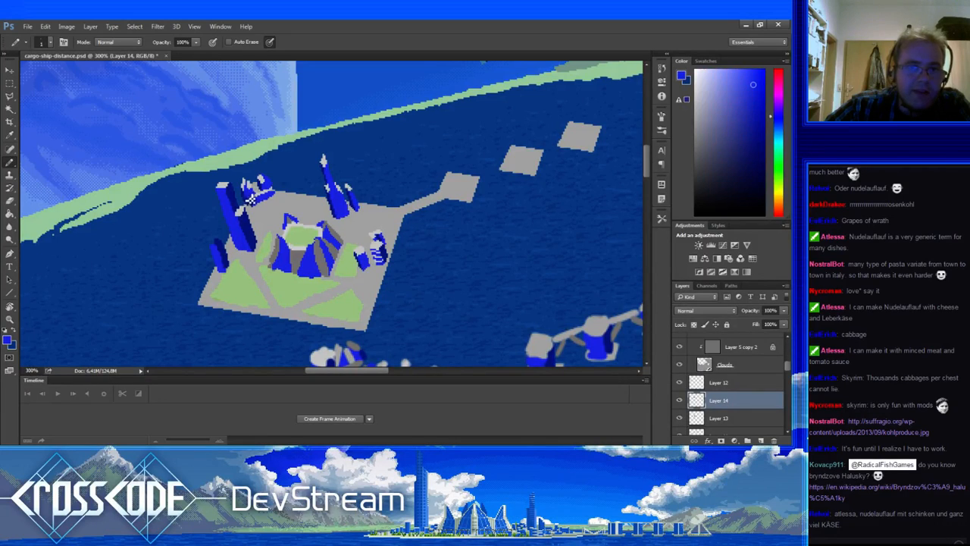
key("x")
key("e")
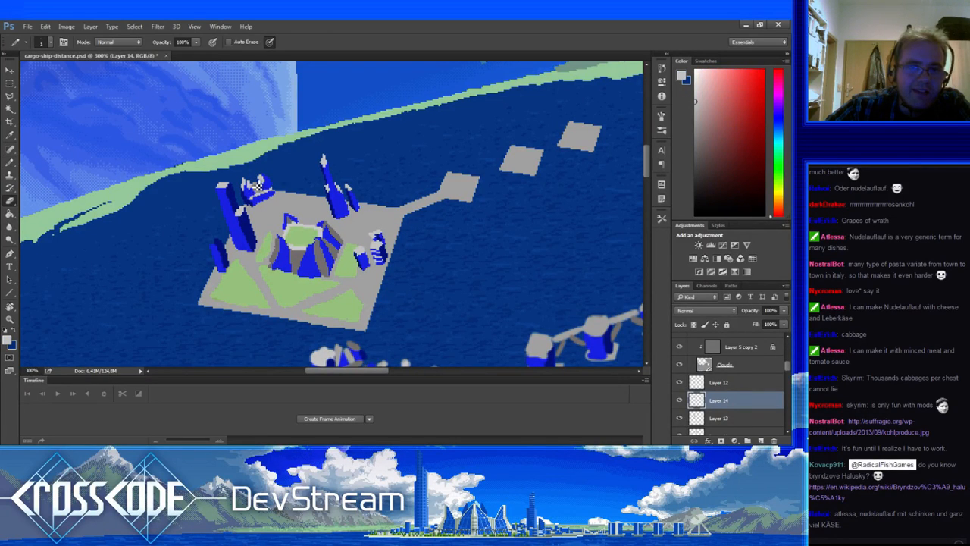
key("b")
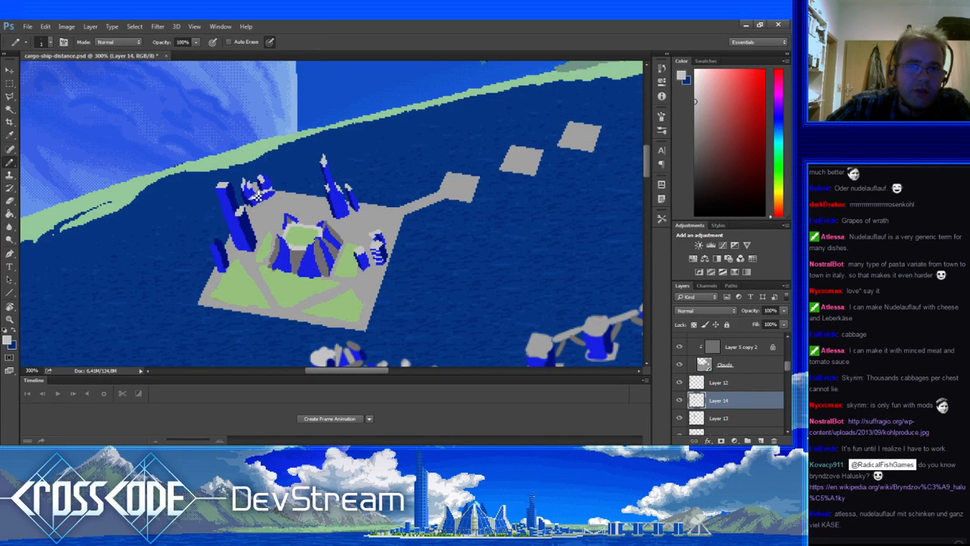
key("x")
left_click_drag(251, 195, 252, 187)
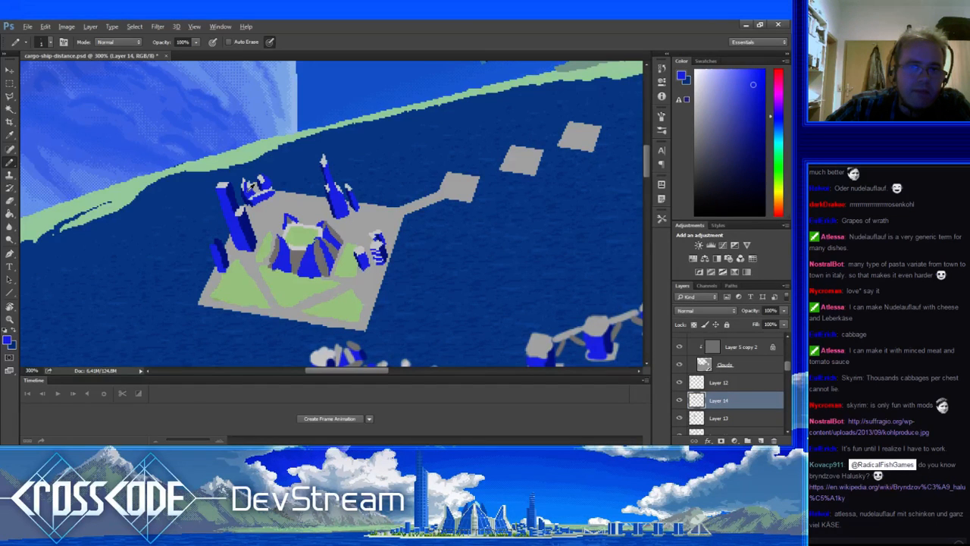
Trim the crown-like building's inner gap with the Eraser and refine its spires with bright blue and pale grey pixels.
key("x")
key("e")
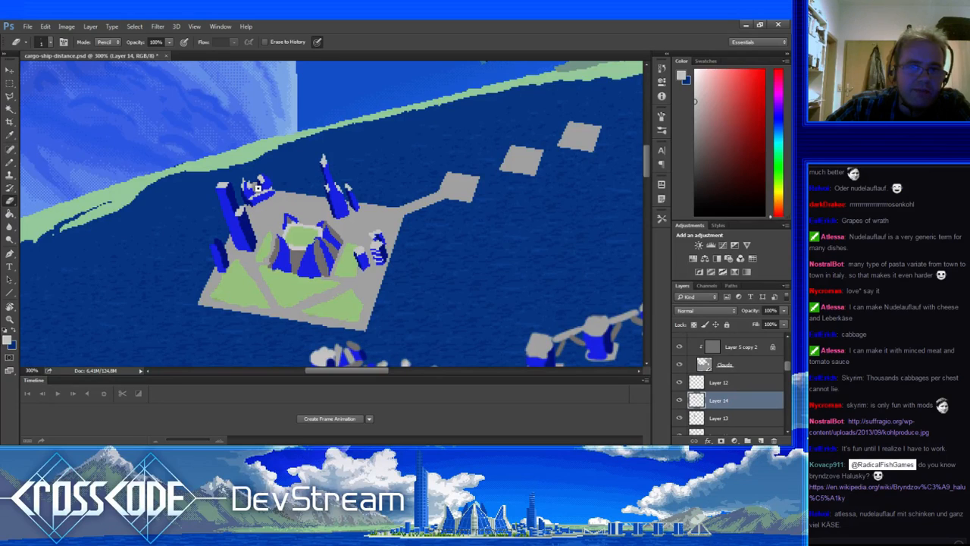
key("b")
key("x")
key("x")
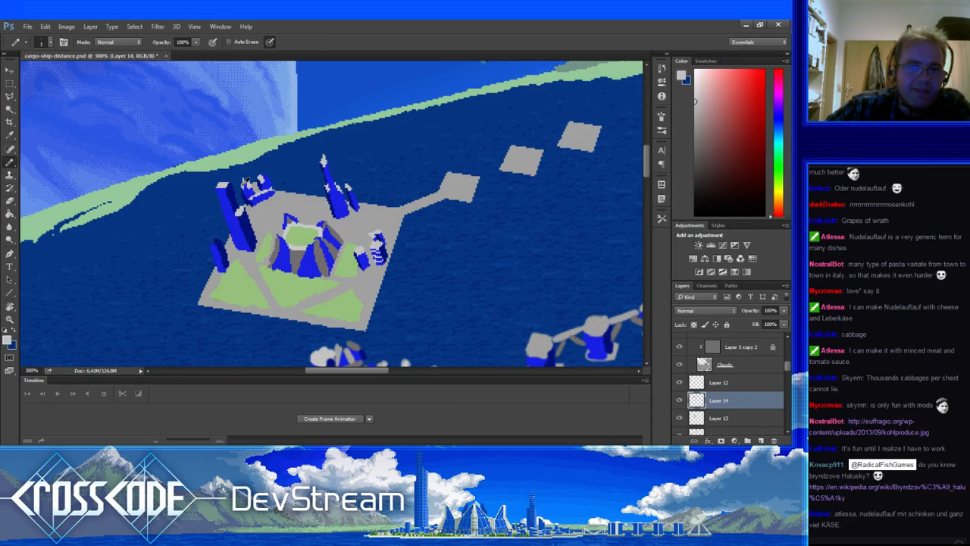
key("x")
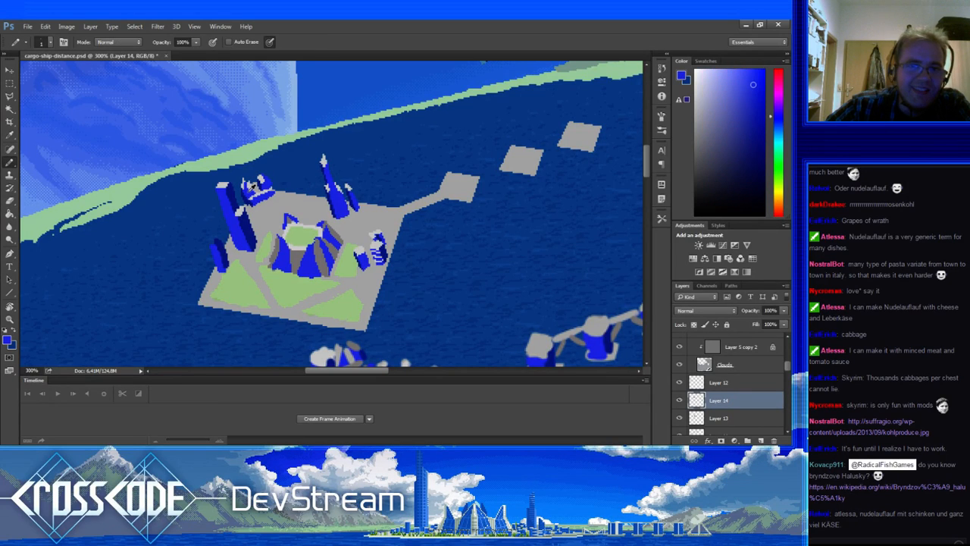
key("x")
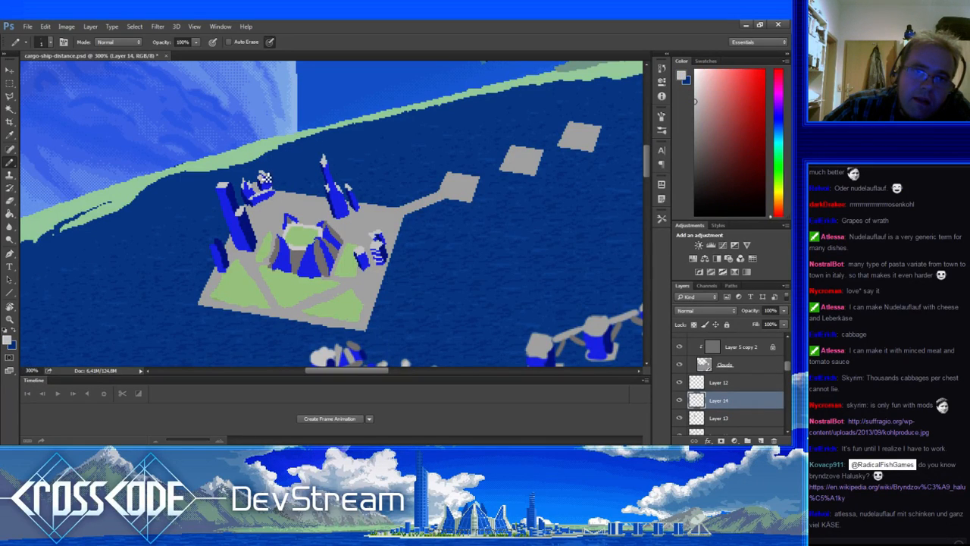
Erase excess pixels around the crown-like building's right spire and touch up its tip with bright blue and pale grey.
key("x")
key("e")
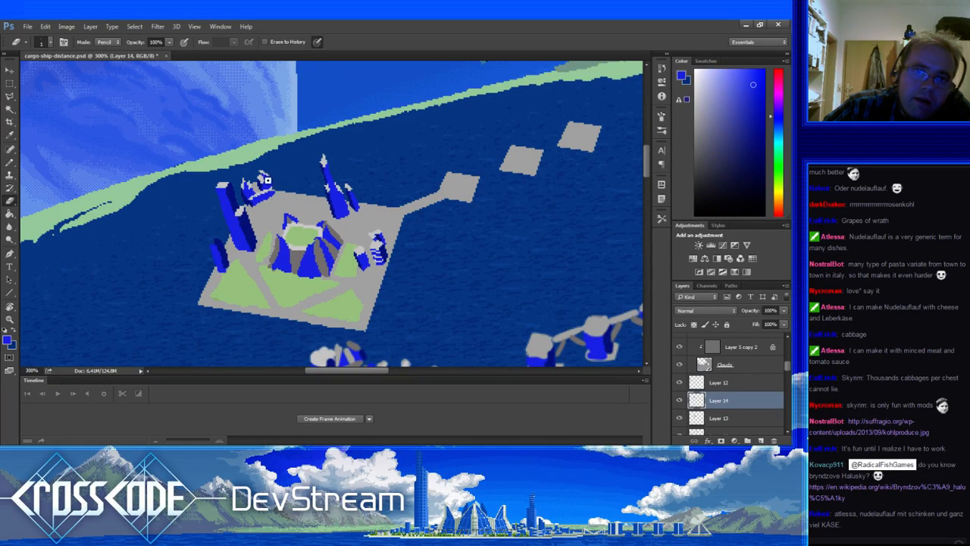
key("b")
key("x")
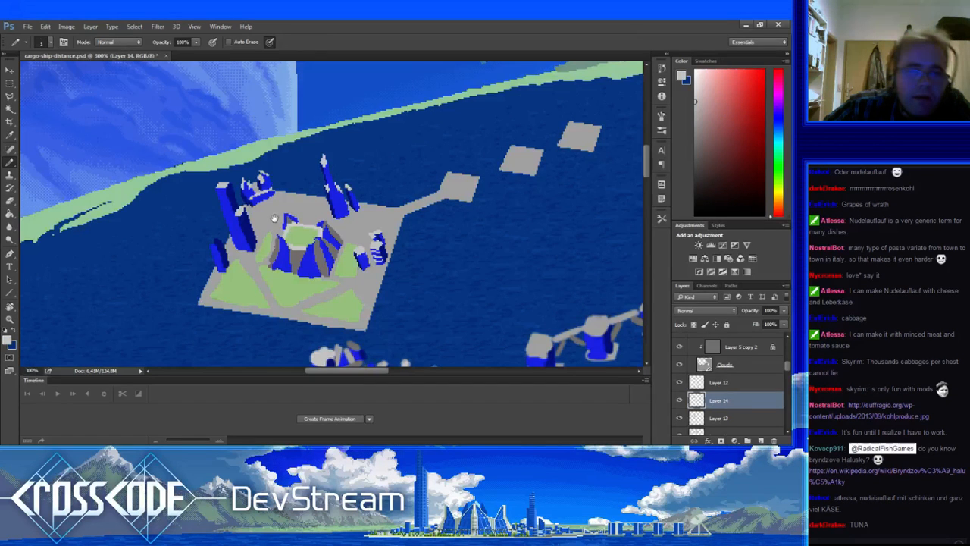
left_click_drag(274, 219, 277, 221)
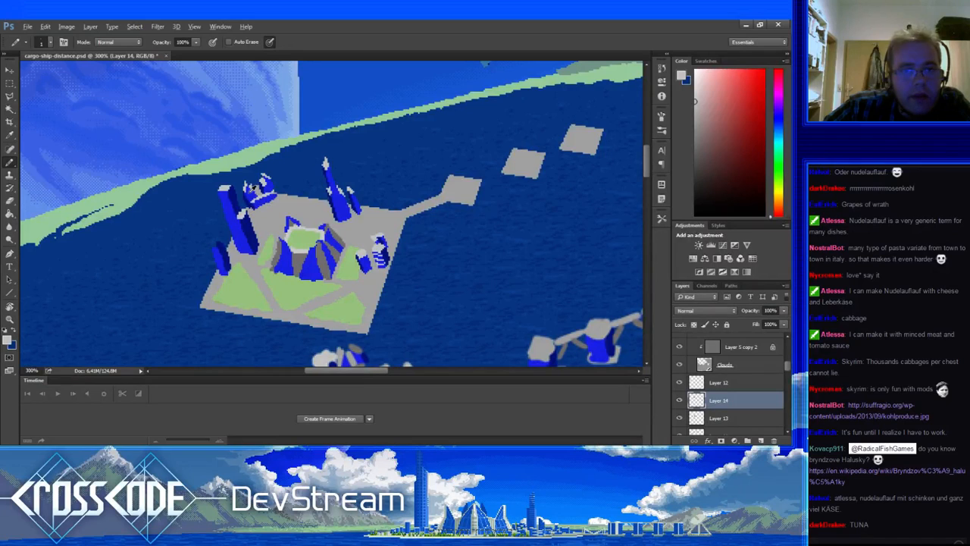
key("x")
key("x")
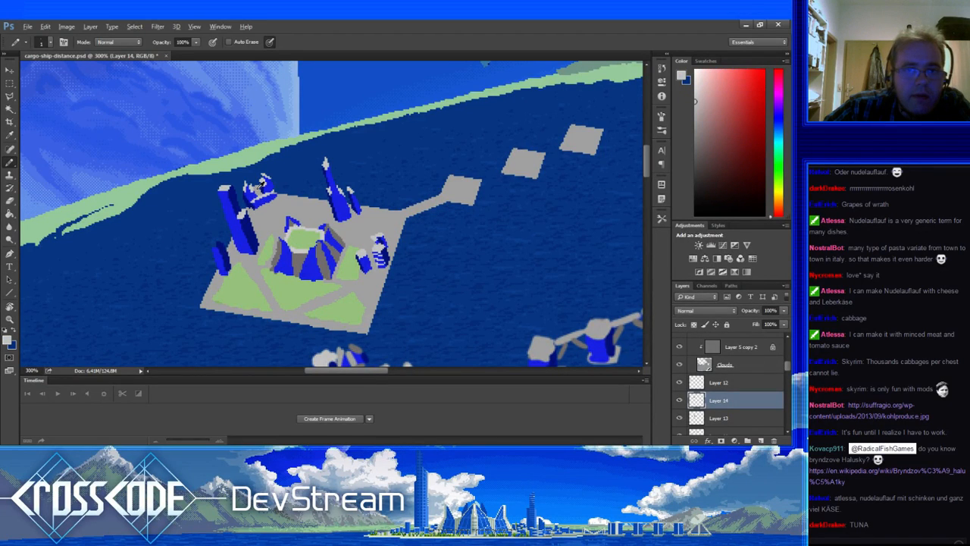
Clean up the base of the crown-like building at the island's rear corner with platform grey and dark blue pixels.
key("e")
key("b")
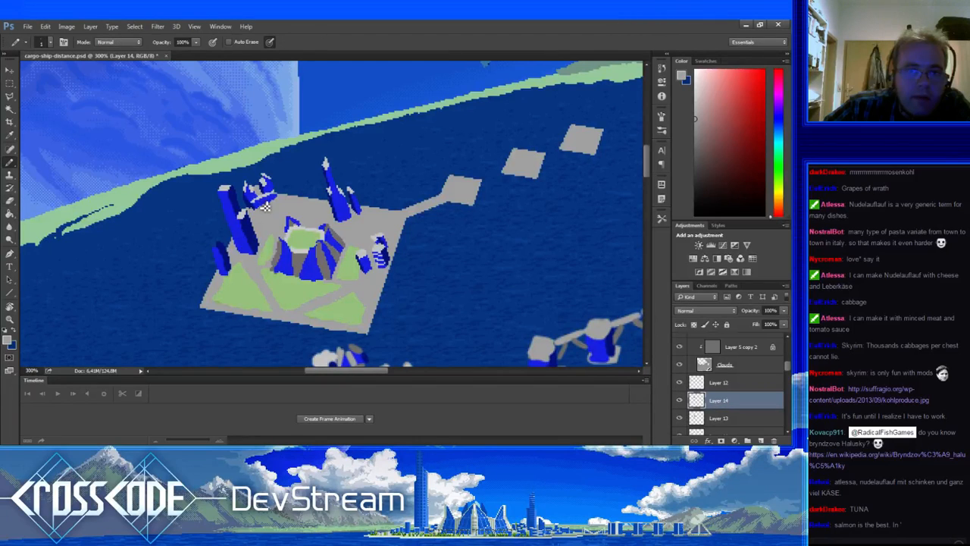
key("x")
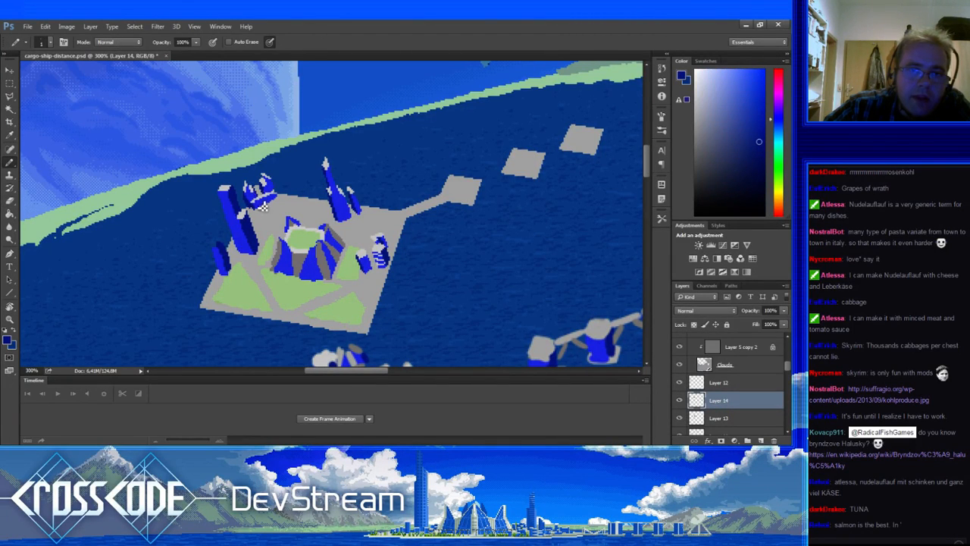
left_click_drag(277, 228, 319, 231)
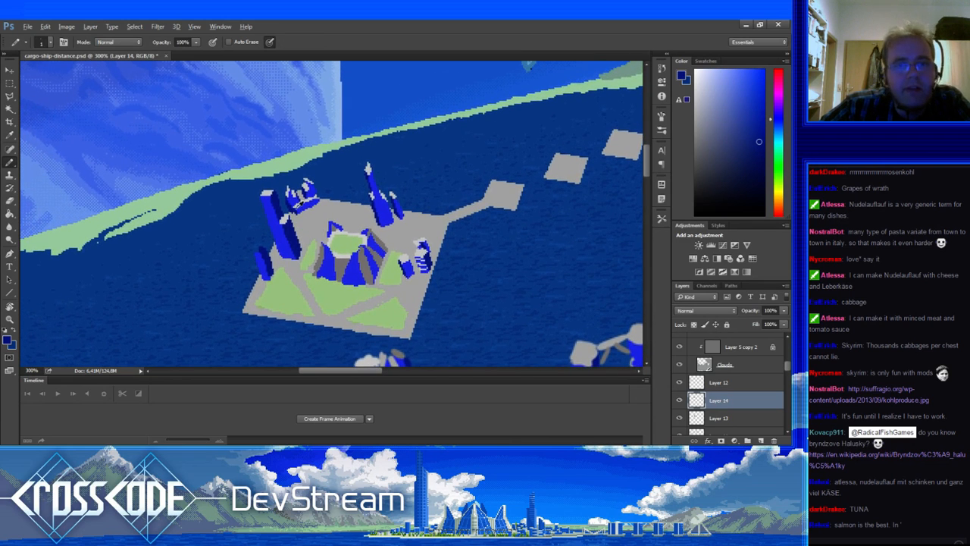
left_click(302, 217, "alt")
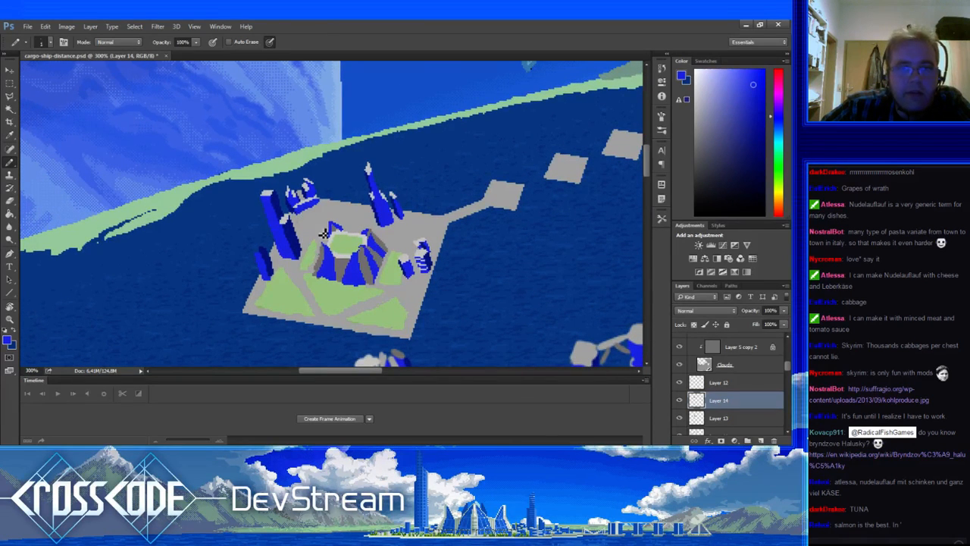
left_click_drag(299, 235, 293, 230)
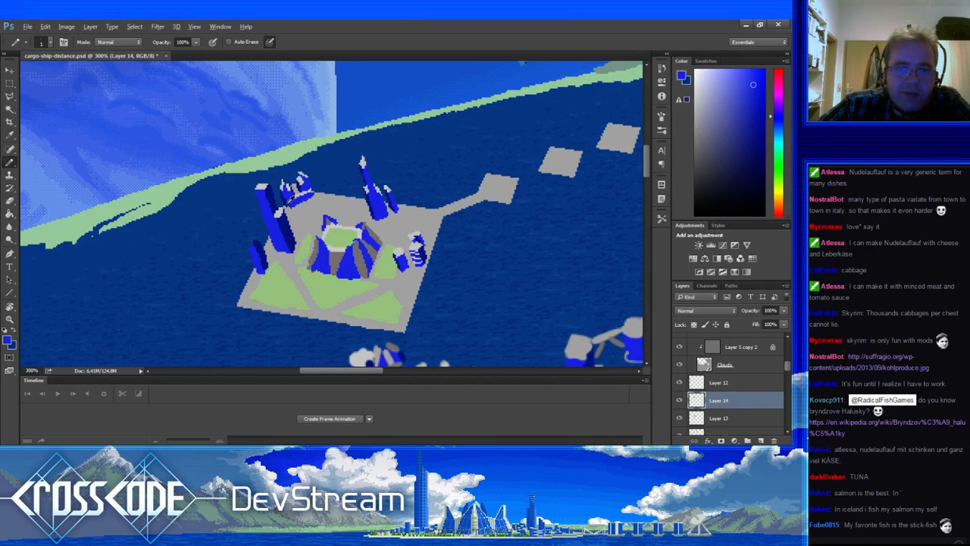
Refine the lower walls of the crown-like building with bright blue, dark blue and platform grey pixels.
key("x")
key("x")
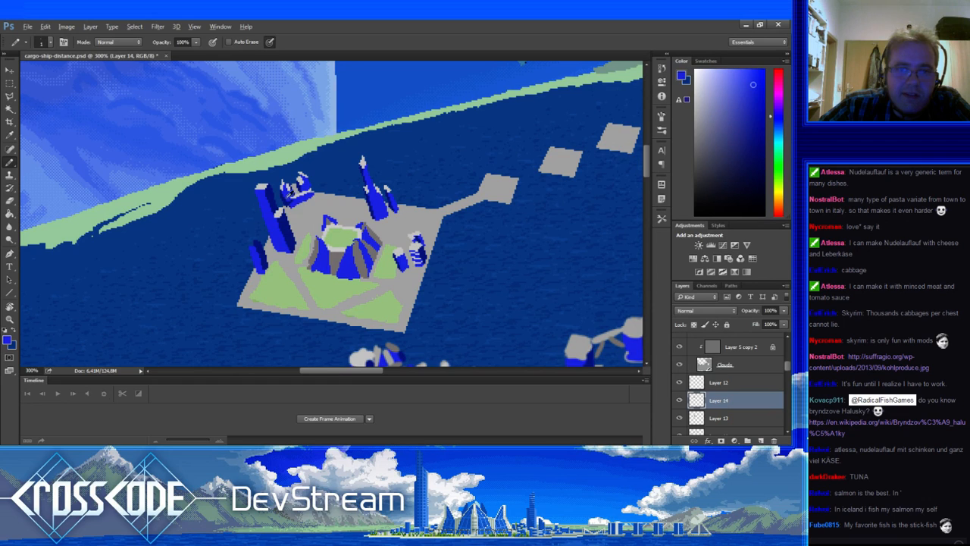
left_click(301, 213, "alt")
left_click(297, 212, "alt")
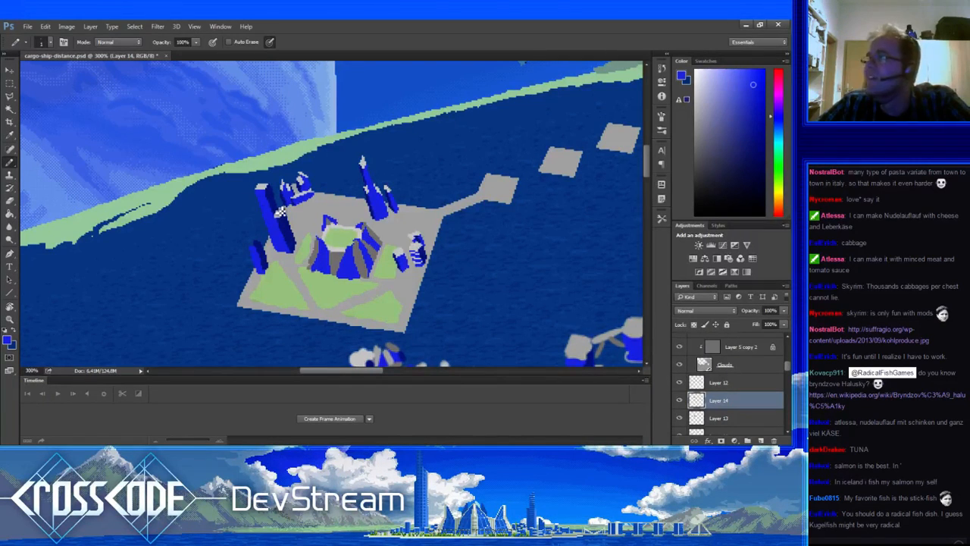
left_click(288, 199, "alt")
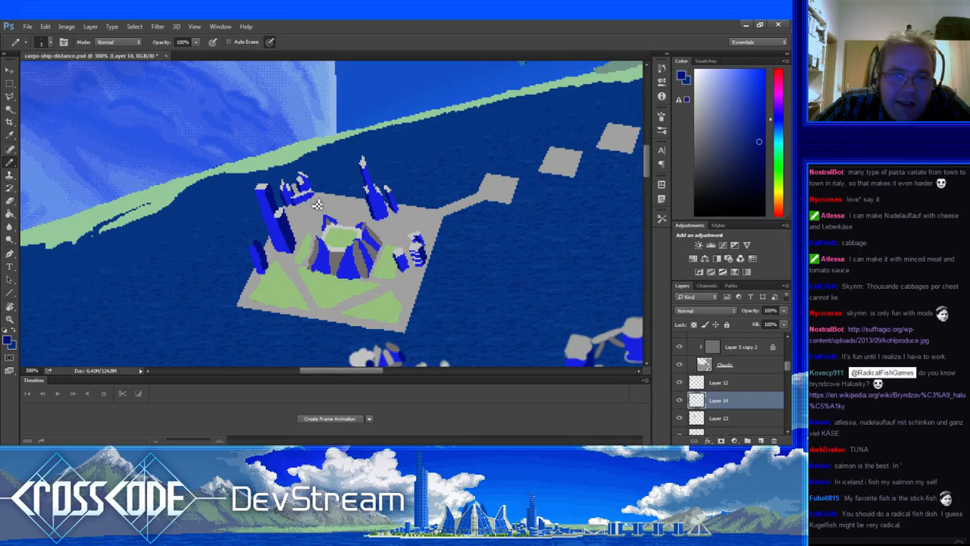
left_click(308, 190, "alt")
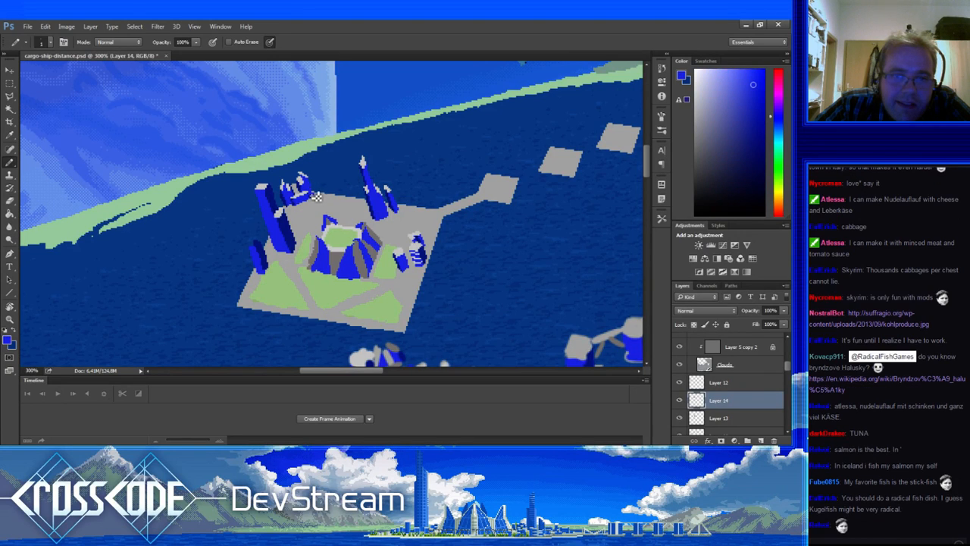
left_click(317, 198, "alt")
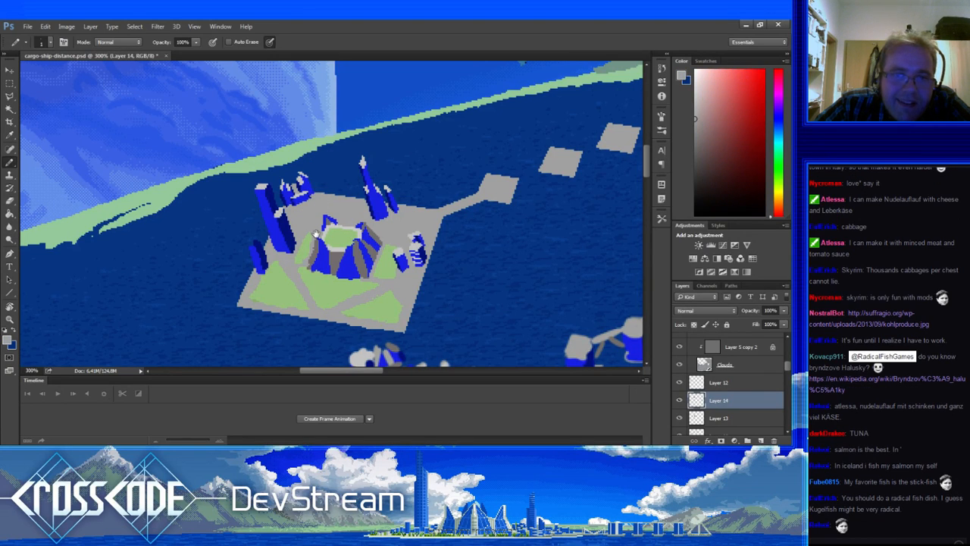
Start a small building behind the striped tower at the island's right edge, using bright blue walls and pale grey roof pixels.
left_click_drag(316, 230, 341, 173)
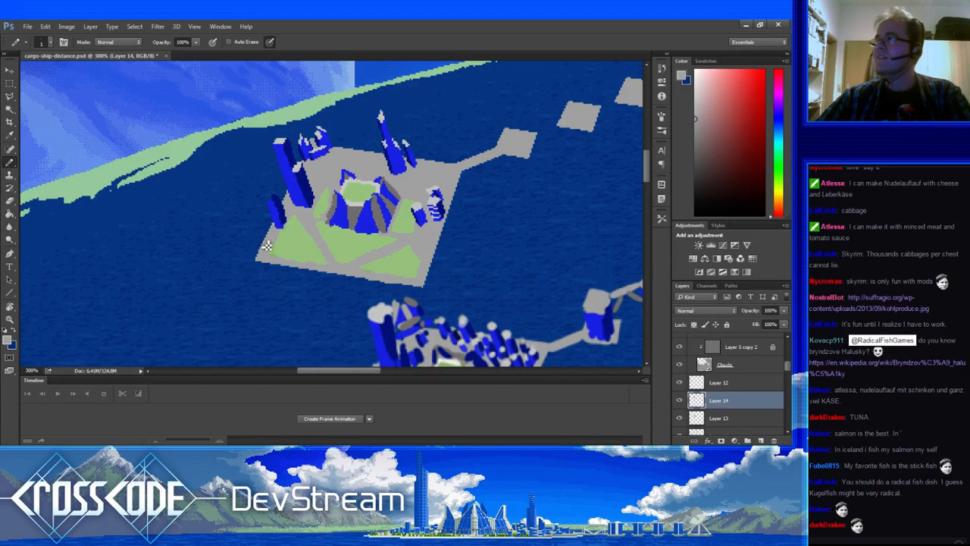
left_click_drag(280, 240, 244, 249)
left_click(285, 162, "alt")
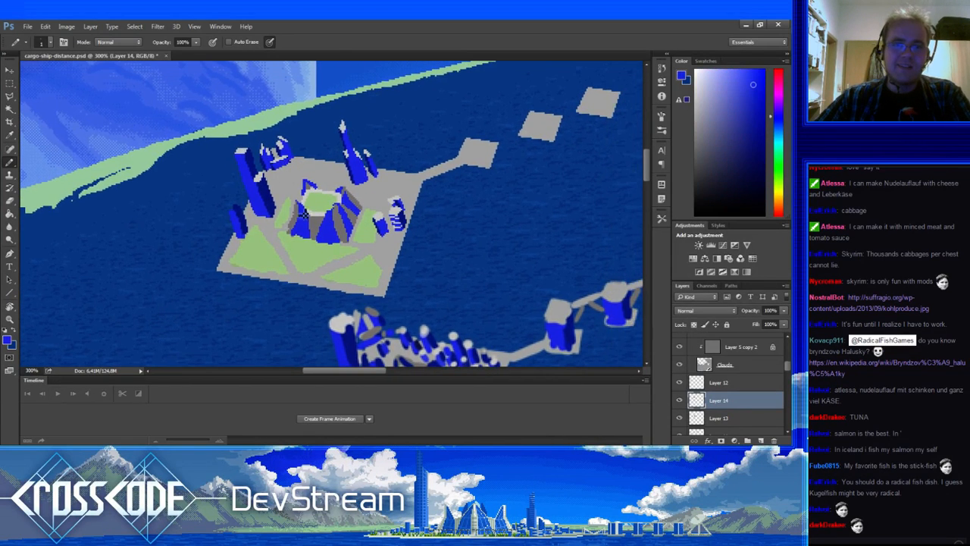
left_click_drag(318, 239, 260, 216)
left_click_drag(315, 197, 313, 153)
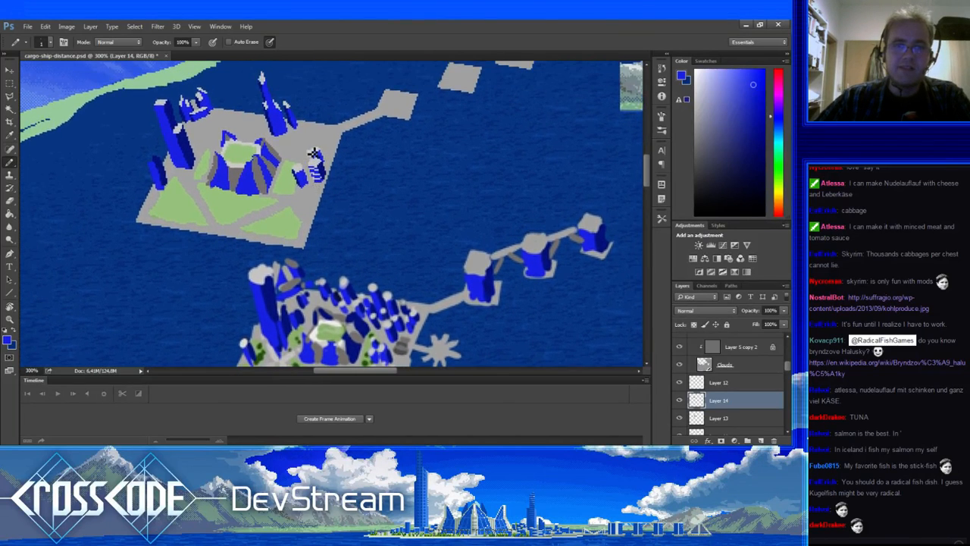
left_click(311, 154, "alt")
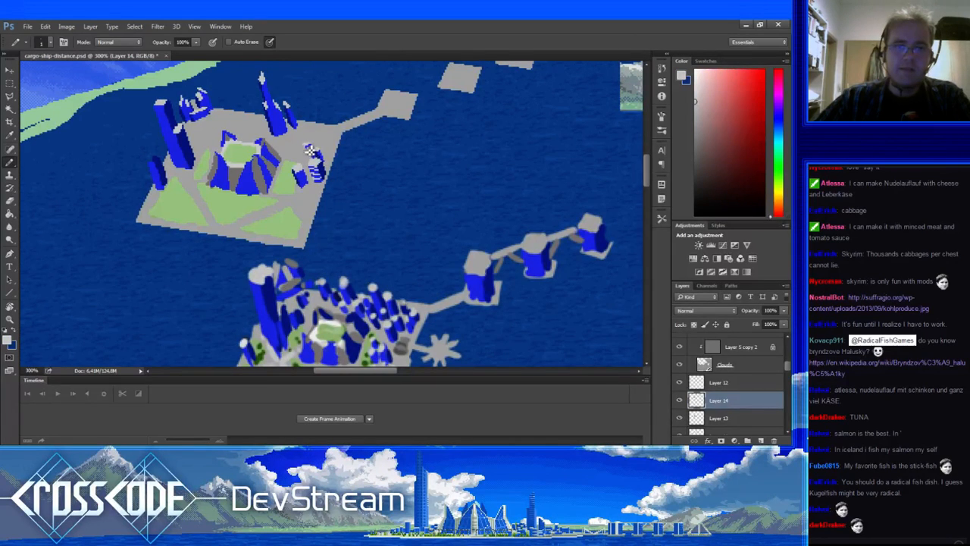
left_click(311, 143, "alt")
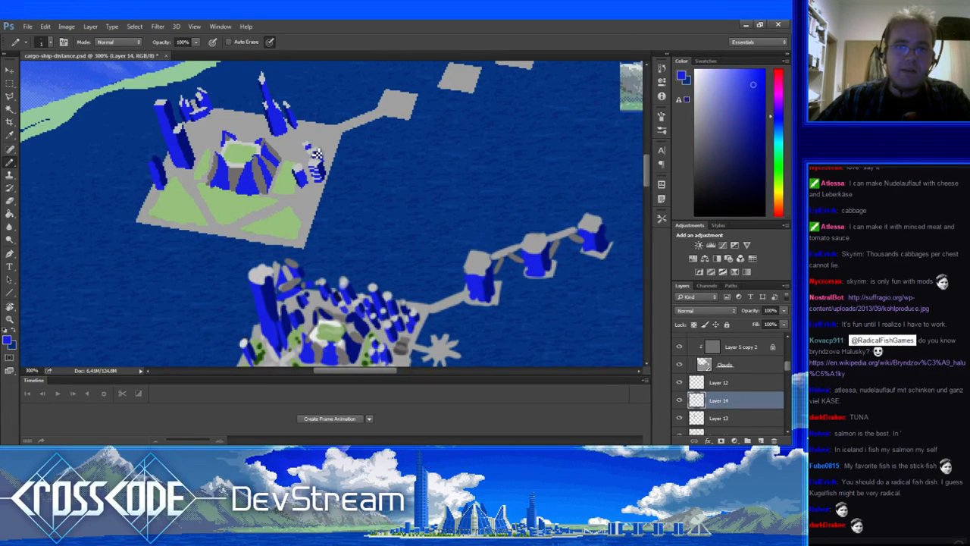
left_click(310, 154, "alt")
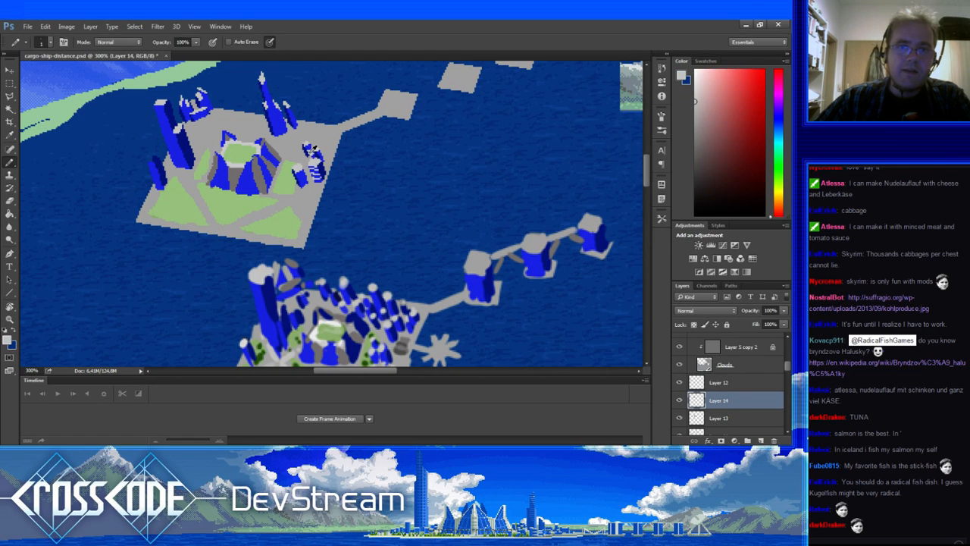
left_click(307, 150, "alt")
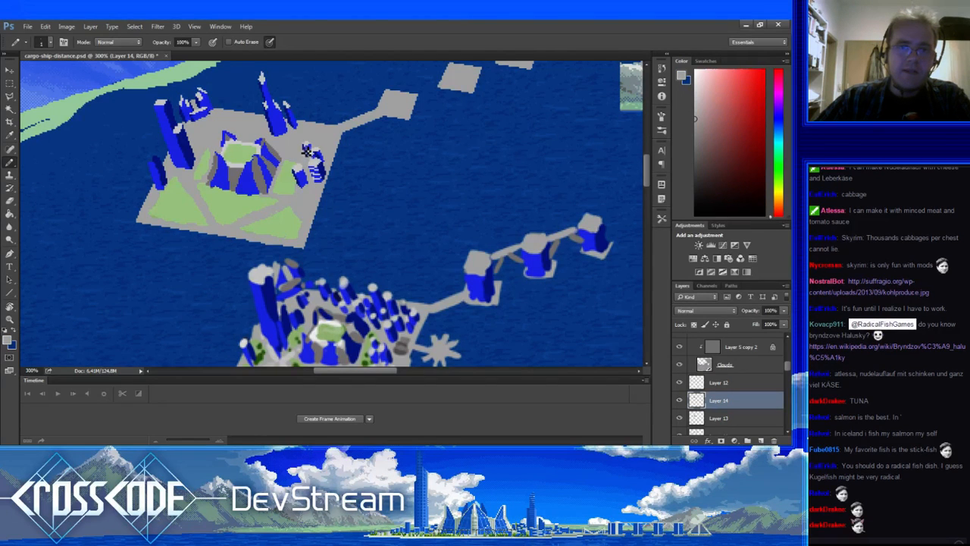
left_click(308, 151, "alt")
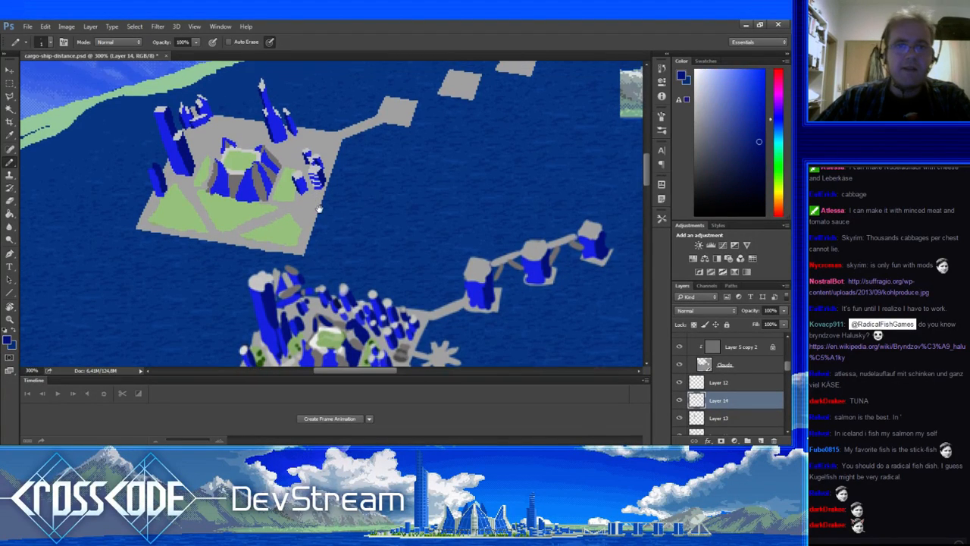
Widen the small building behind the striped tower with pale grey roof pixels, bright blue walls and dark blue shading.
scroll(310, 157, "up", 1)
left_click(308, 150, "alt")
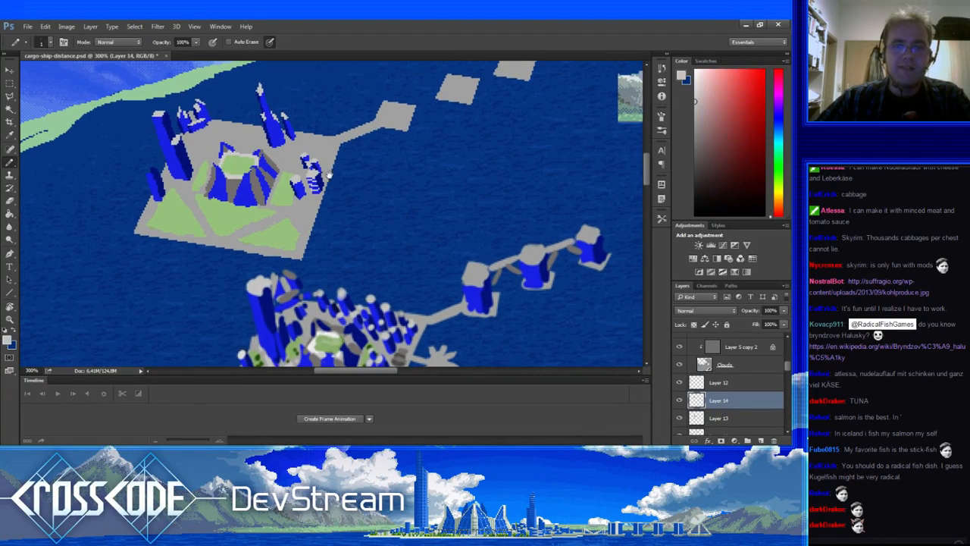
left_click_drag(329, 175, 319, 170)
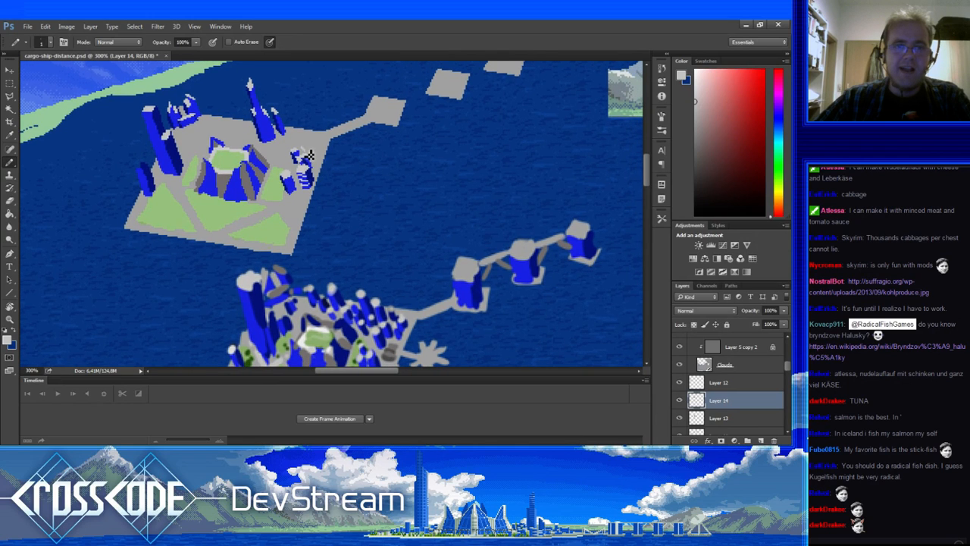
left_click(309, 156, "alt")
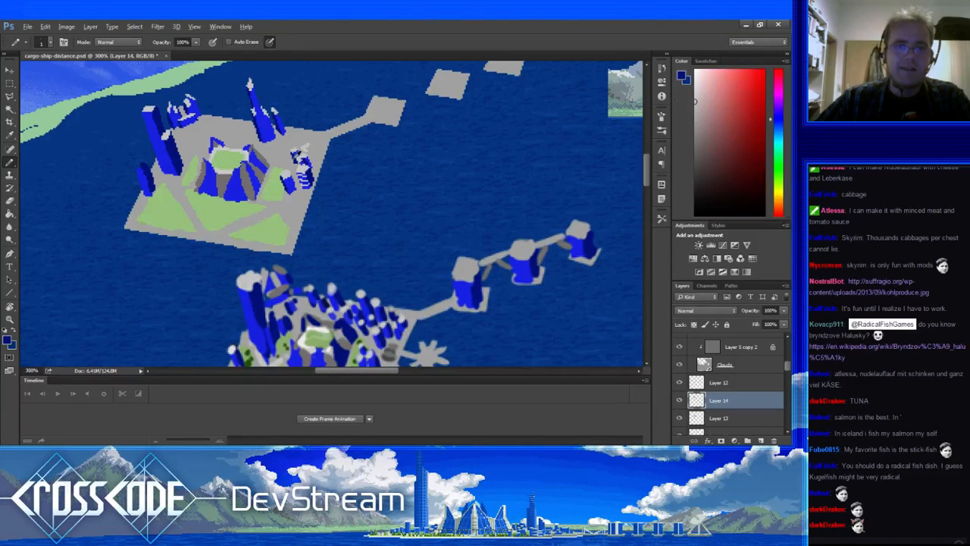
left_click(313, 161, "alt")
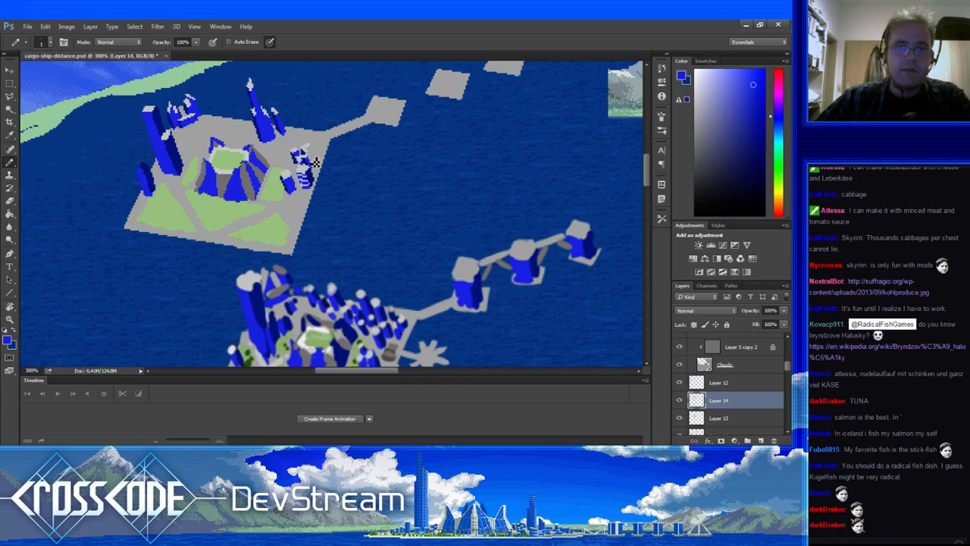
left_click(313, 161, "alt")
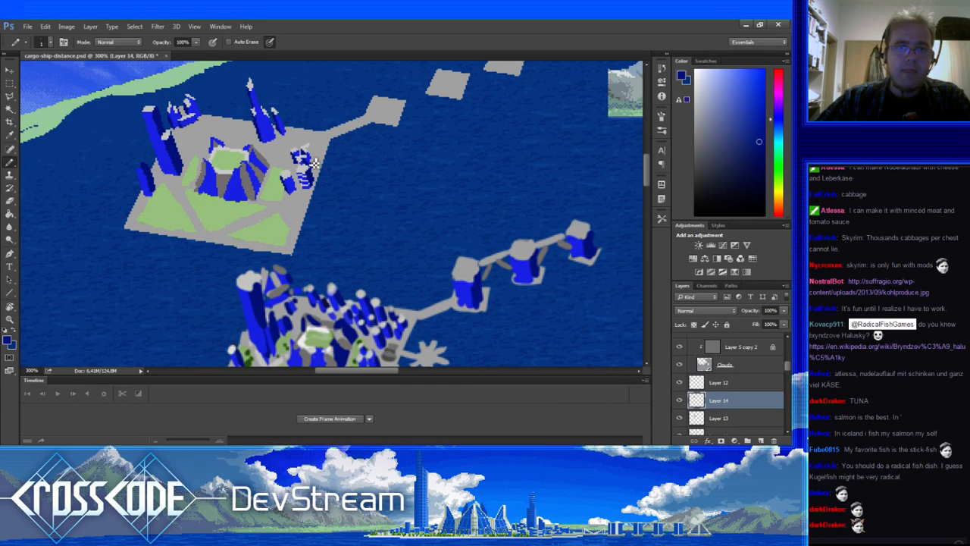
left_click(312, 150, "alt")
left_click(317, 155, "alt")
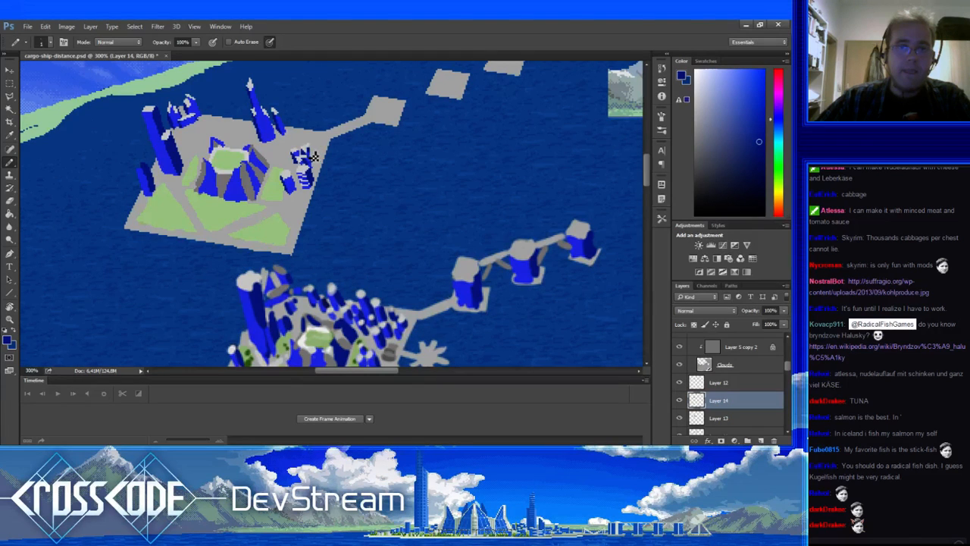
left_click(316, 156, "alt")
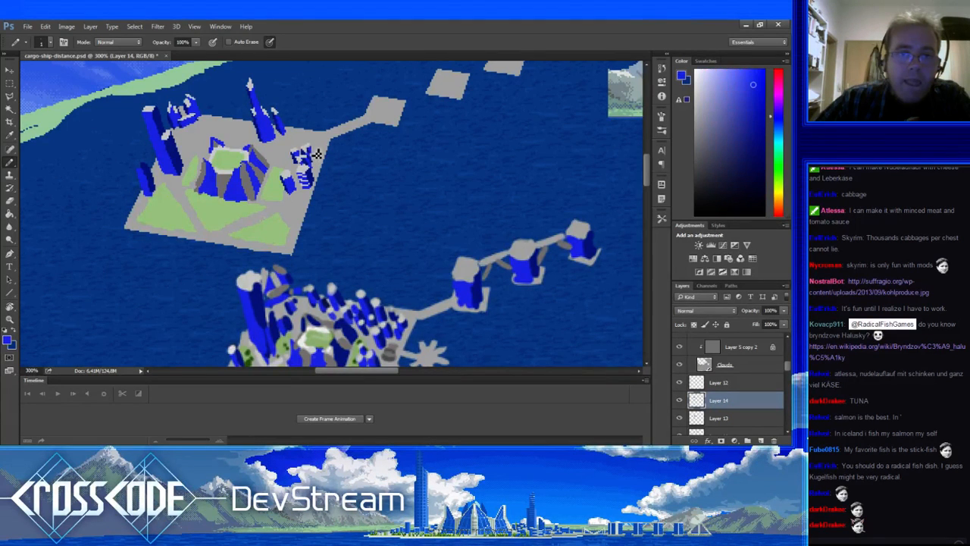
Extend the building behind the striped tower outward to the platform's right edge with pale grey, bright blue and dark blue pixels.
left_click_drag(320, 230, 339, 214)
left_click_drag(363, 167, 354, 222)
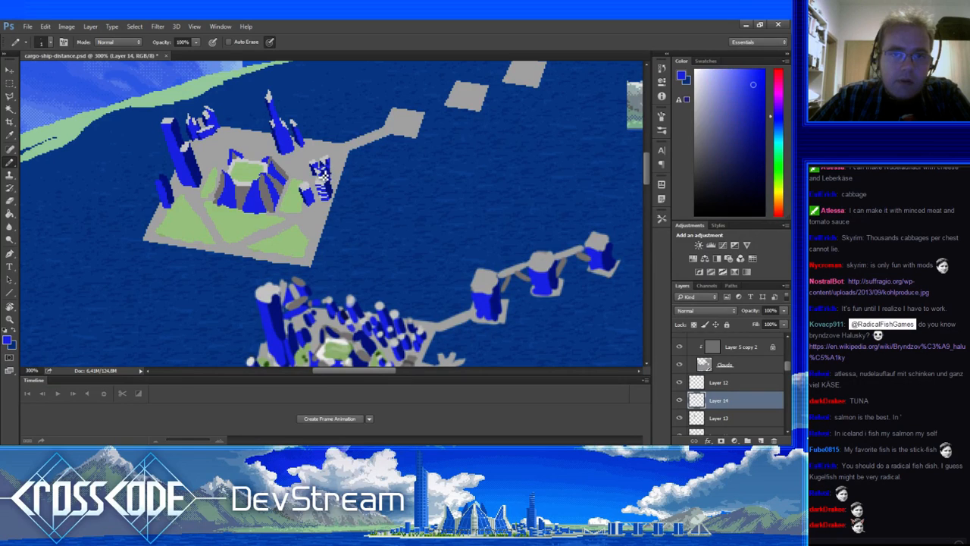
left_click(325, 174, "alt")
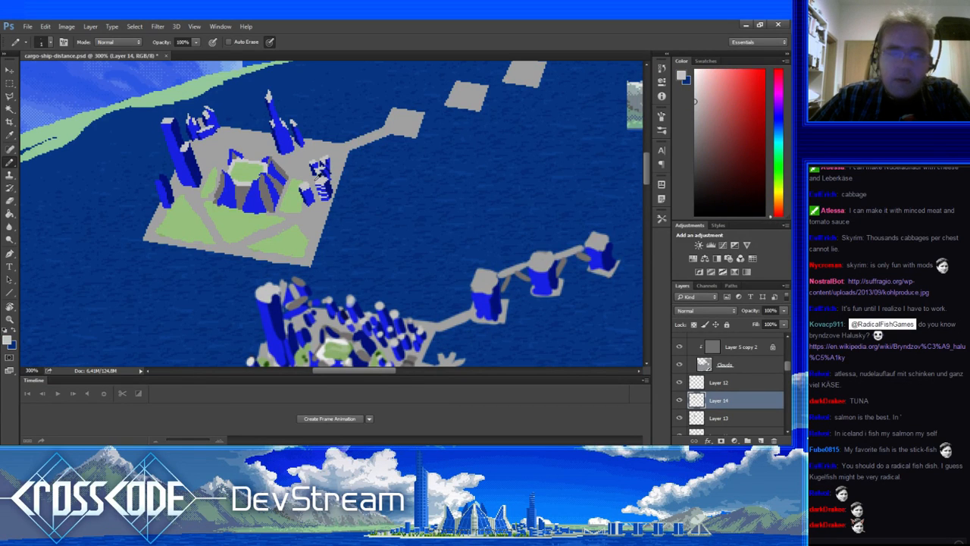
mouse_move(331, 222)
left_mouse_down()
mouse_move(276, 223)
mouse_move(282, 231)
left_mouse_up()
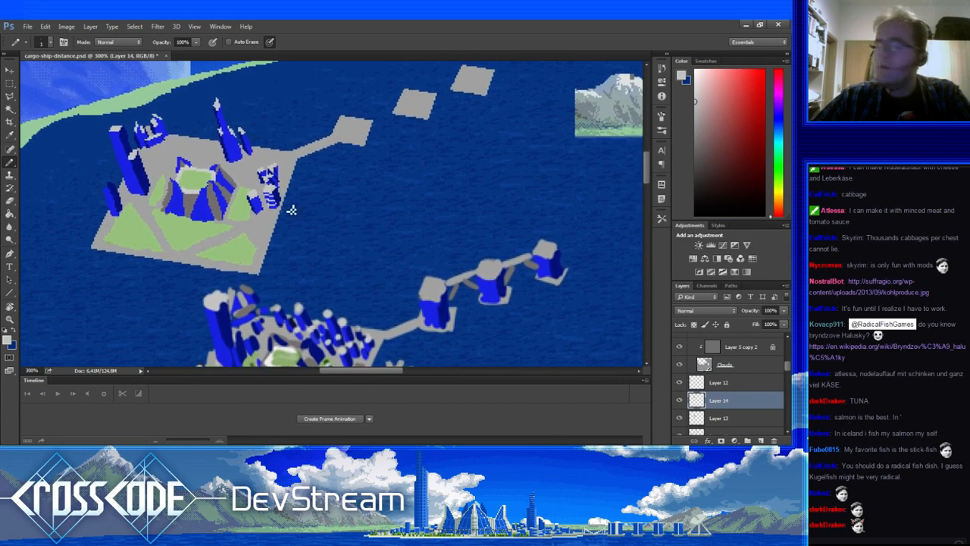
left_click(279, 173, "alt")
left_click_drag(285, 175, 292, 178)
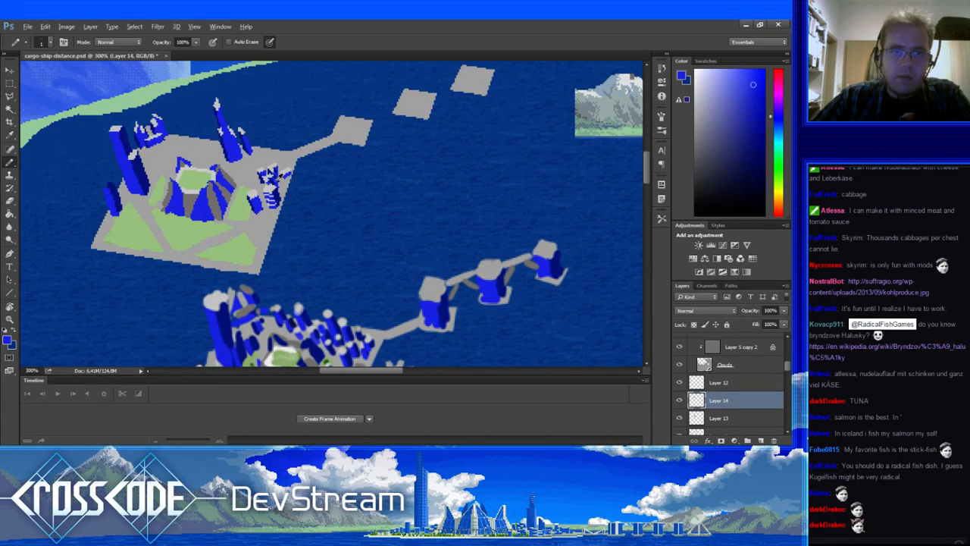
left_click(282, 179, "alt")
left_click_drag(303, 238, 291, 236)
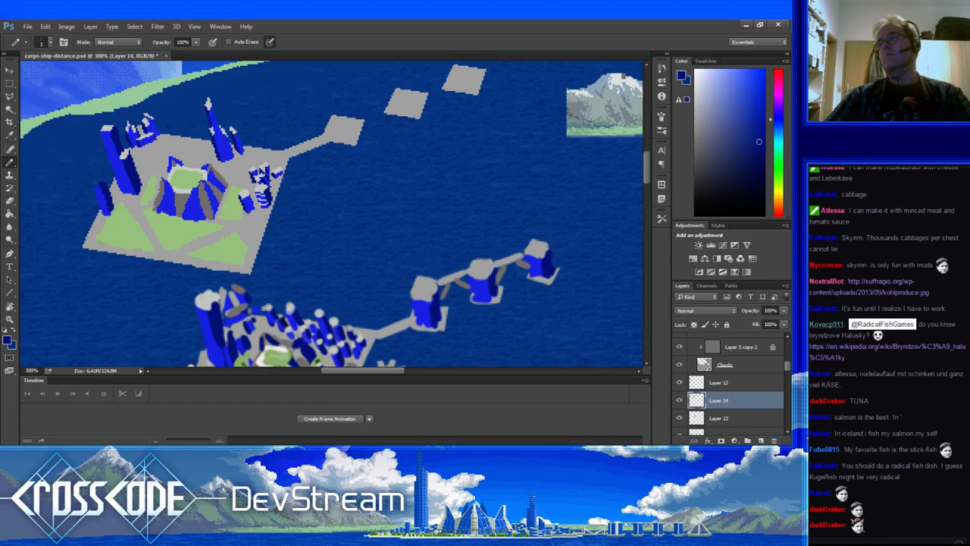
left_click(877, 355)
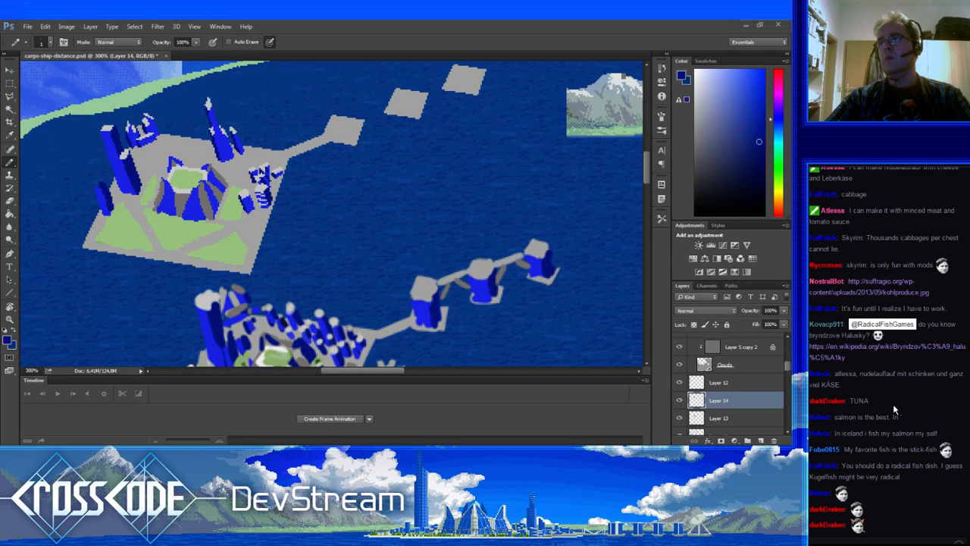
scroll(894, 401, "up", 1)
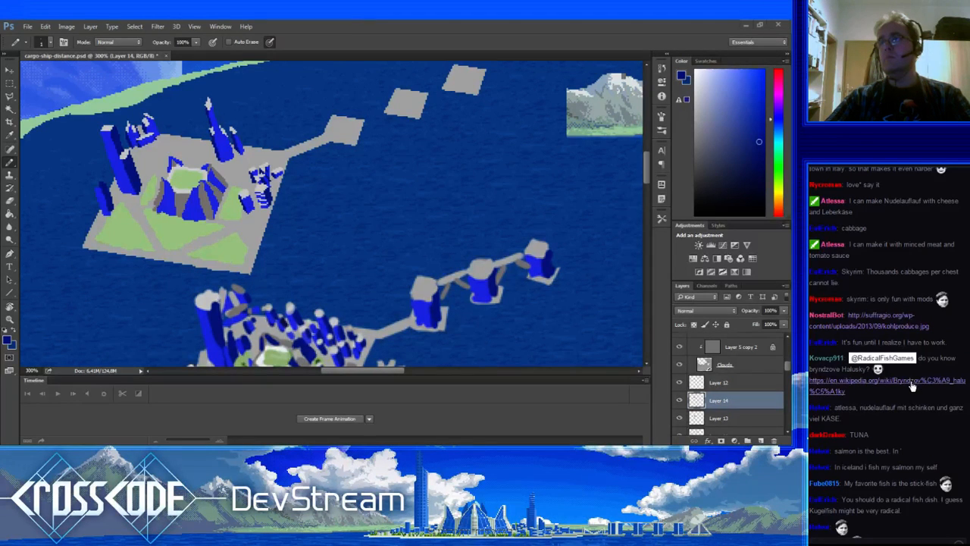
scroll(913, 387, "up", 2)
scroll(912, 387, "down", 2)
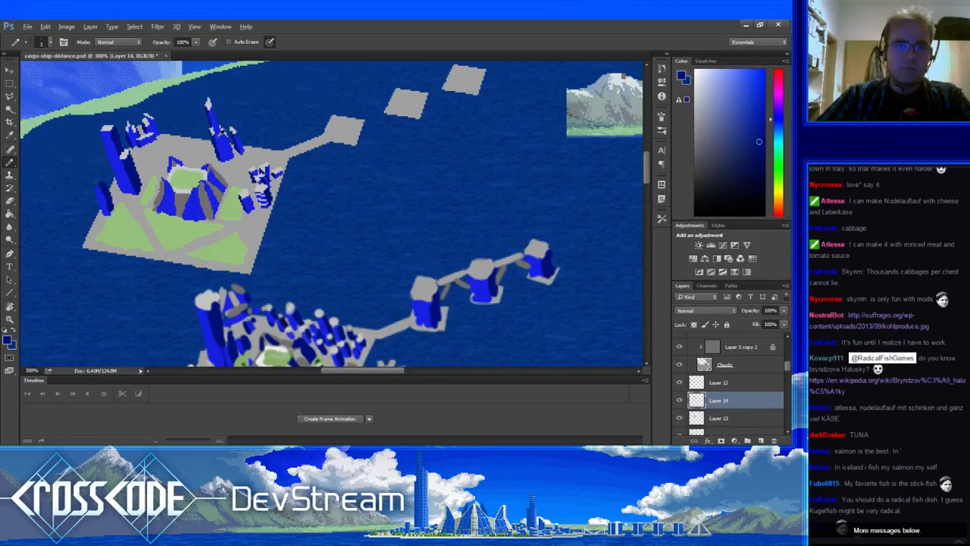
left_click(213, 132, "alt")
left_click(221, 160, "alt")
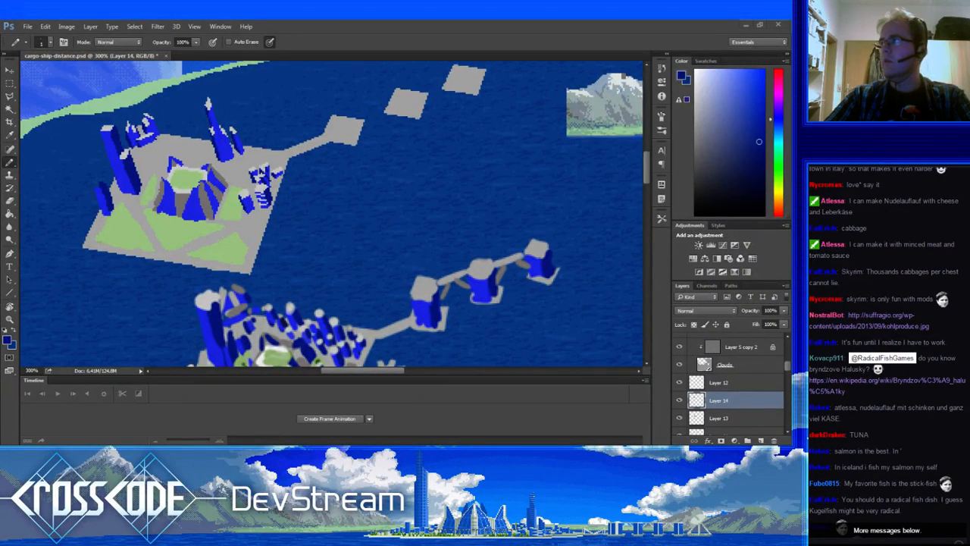
left_click(344, 197)
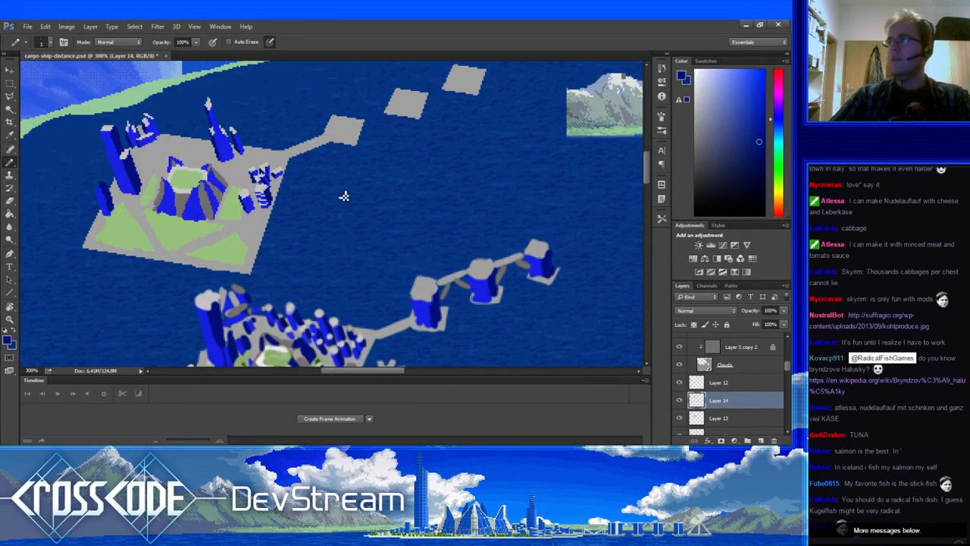
Start a small low building at the foot of the tall spired tower with a pale grey roof and bright and dark blue walls.
left_click(238, 175, "alt")
left_click_drag(228, 165, 235, 170)
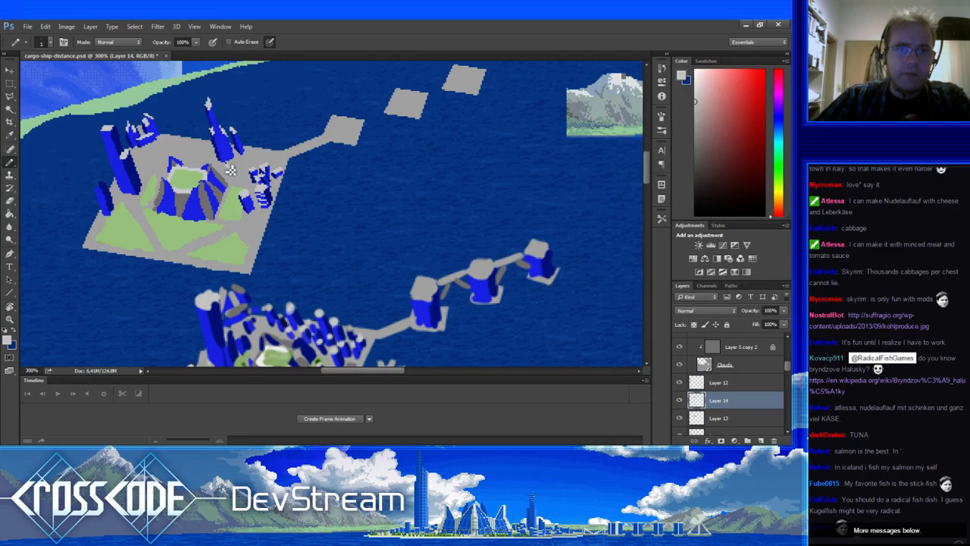
left_click(242, 173, "alt")
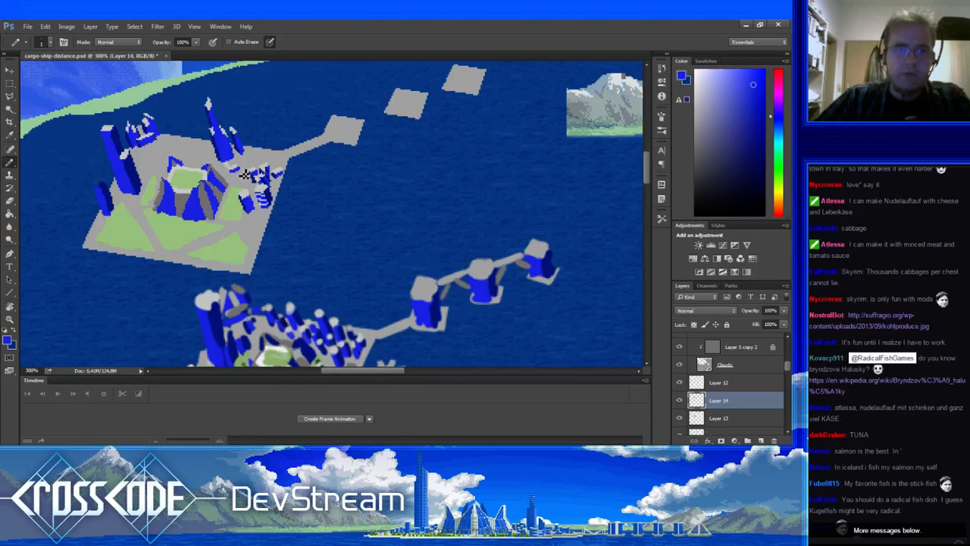
left_click(245, 175, "alt")
left_click(231, 174, "alt")
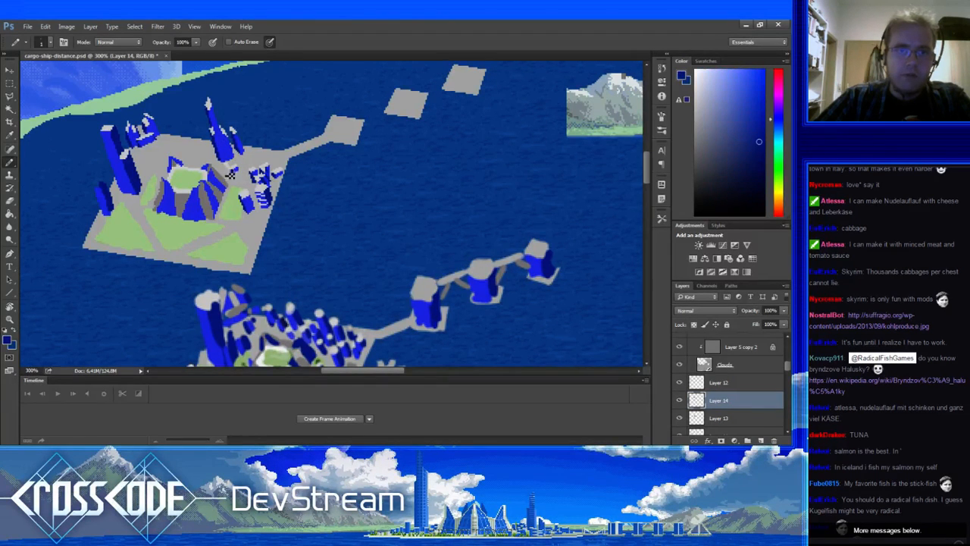
left_click(232, 162, "alt")
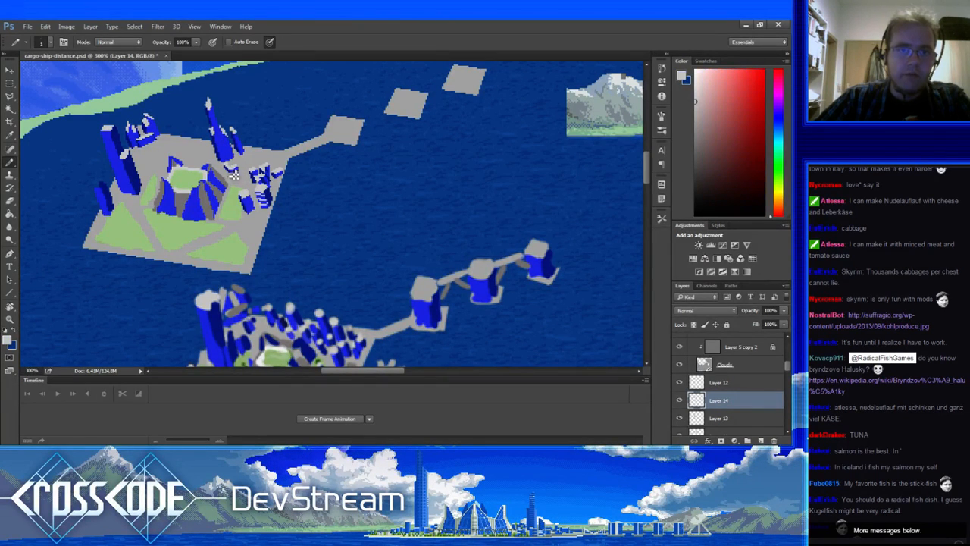
left_click(232, 175, "alt")
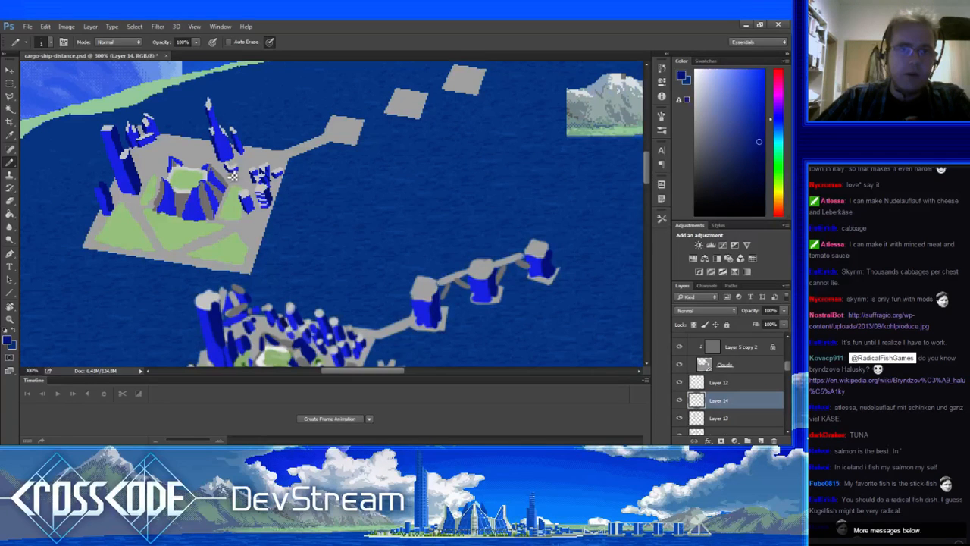
left_click(233, 180, "alt")
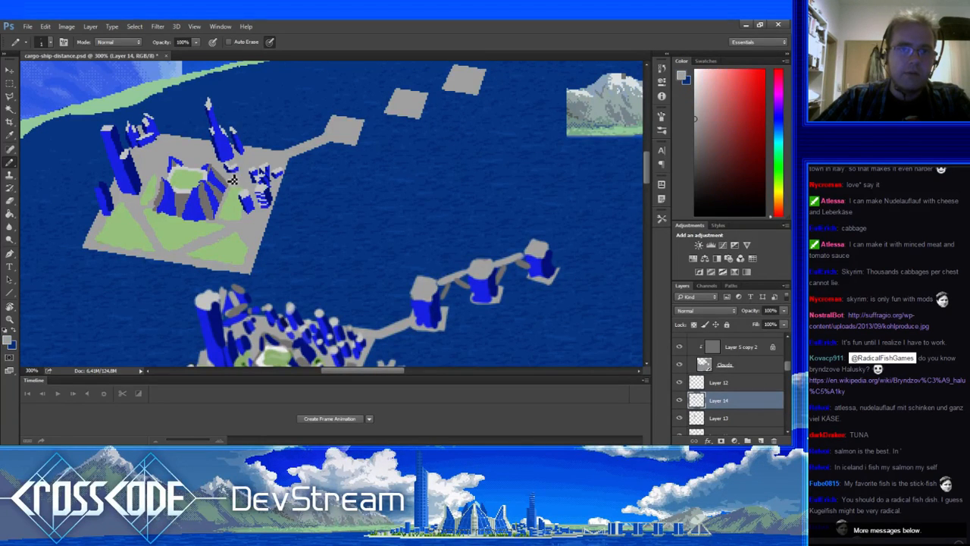
Refine the walls of the low building below the spired tower with bright blue and dark blue pixels.
left_click(232, 170, "alt")
left_click(233, 168, "alt")
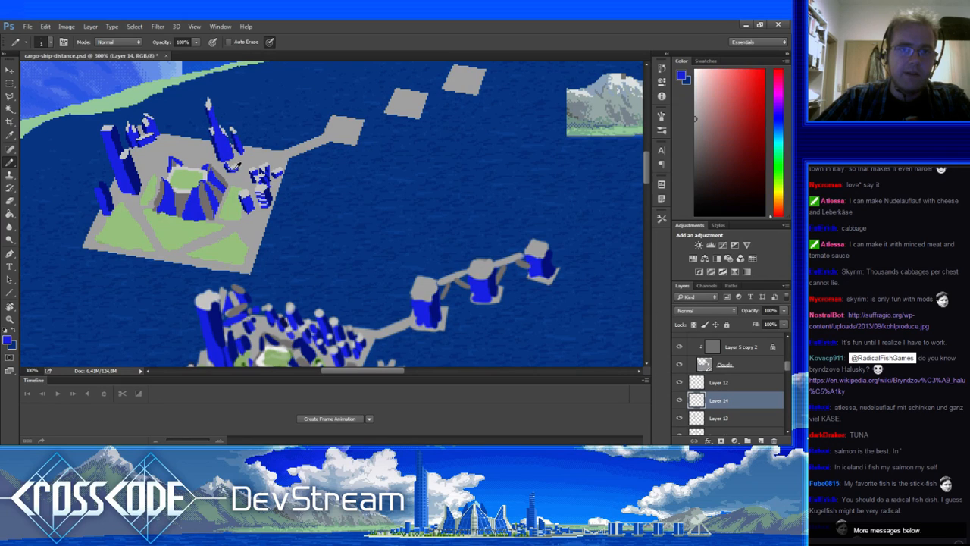
left_click(233, 171, "alt")
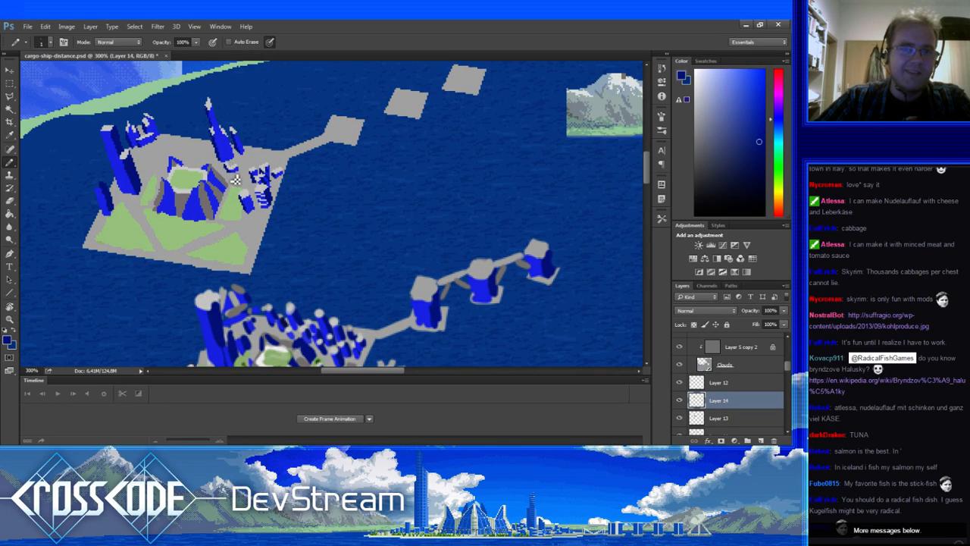
left_click(235, 174, "alt")
left_click(236, 166, "alt")
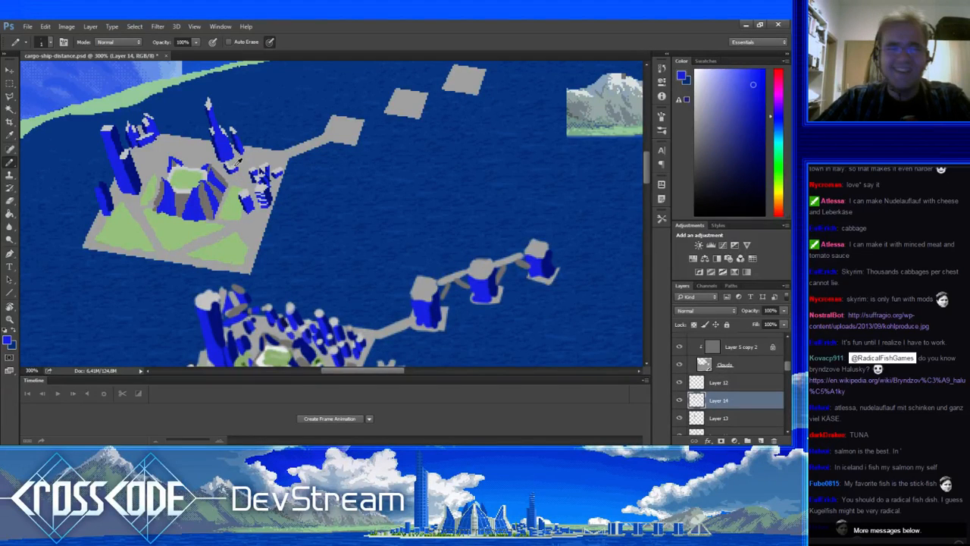
Extend the low building toward the platform's right edge with pale grey, dark blue and bright blue pixels.
left_click(244, 167, "alt")
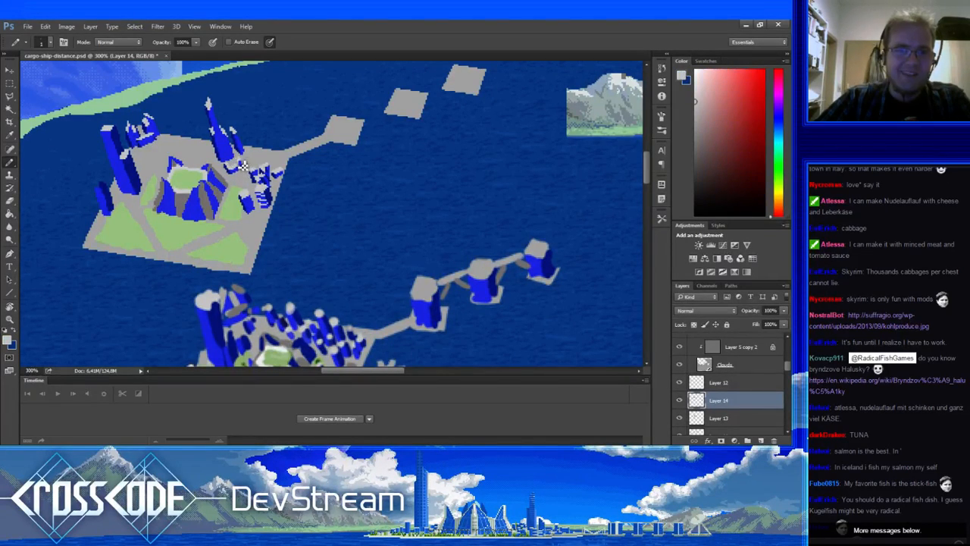
left_click(245, 170, "alt")
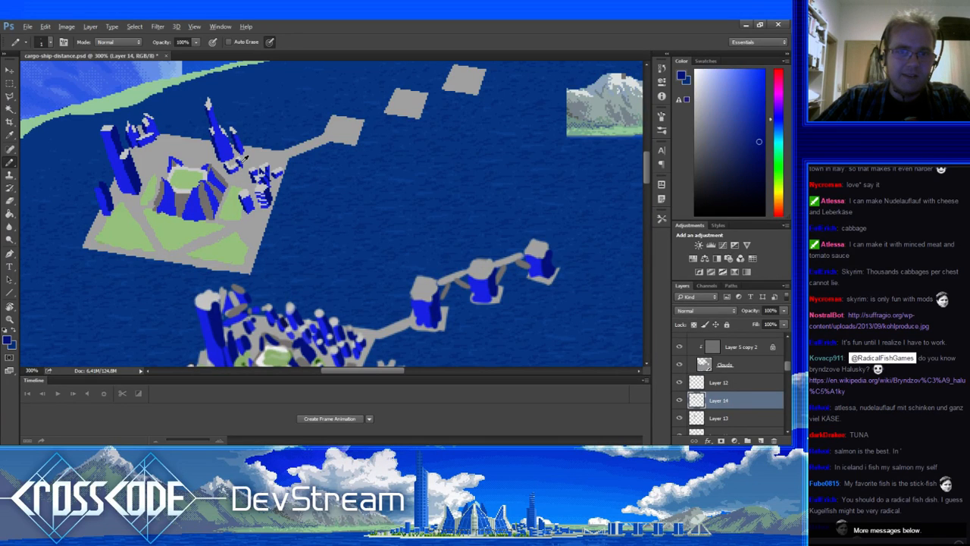
left_click(244, 165, "alt")
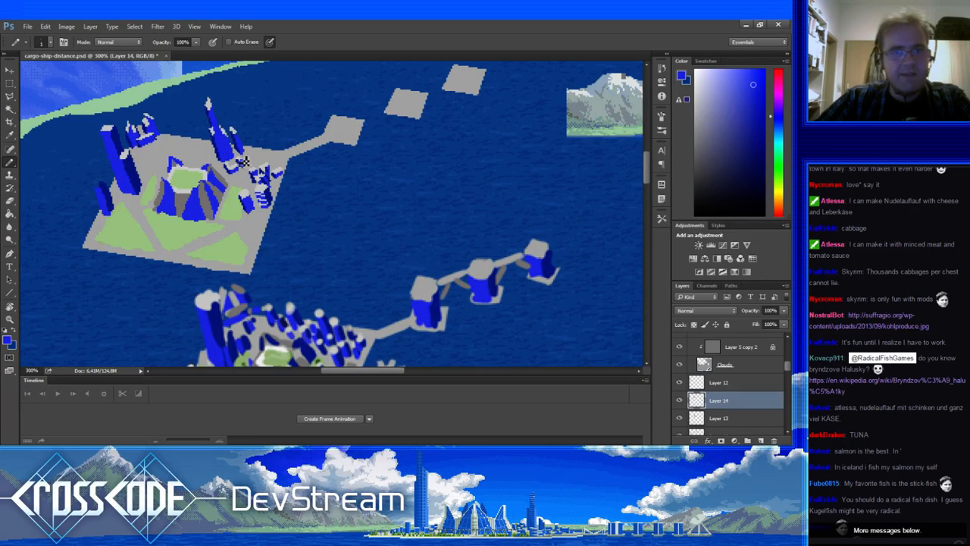
left_click(245, 162, "alt")
Paint a small pointed building on the rear edge beside the spired tower in dark and bright blue, erasing stray pixels around it.
left_click_drag(282, 239, 266, 261)
left_click(249, 198, "alt")
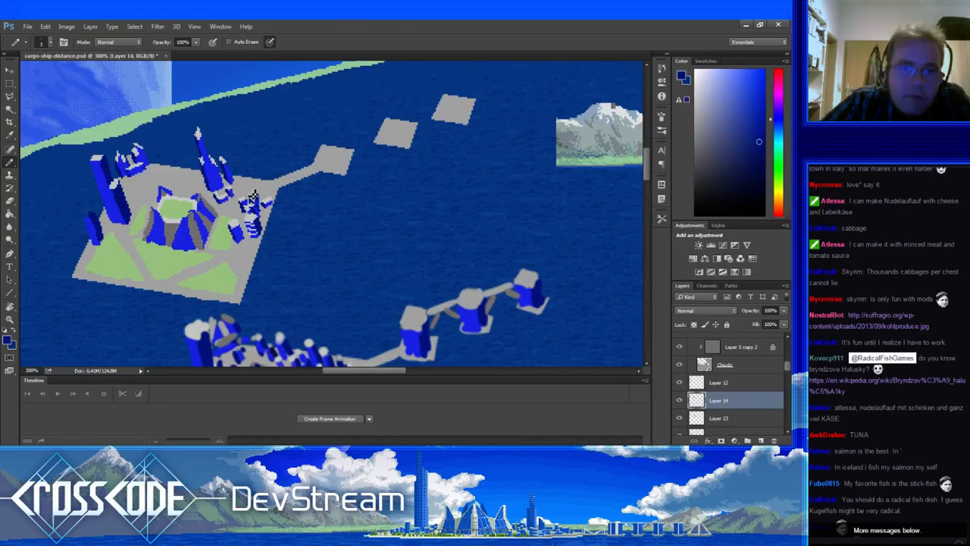
left_click(234, 191, "alt")
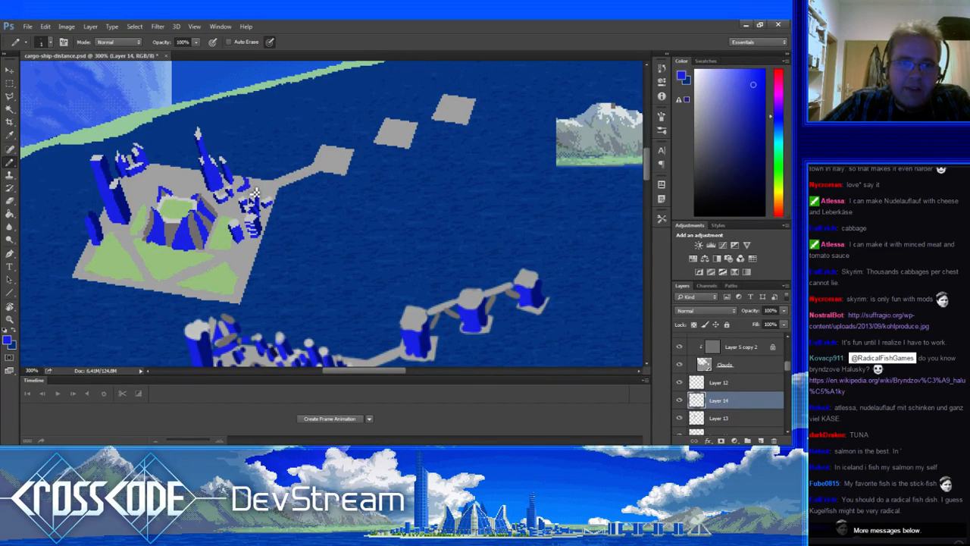
key("e")
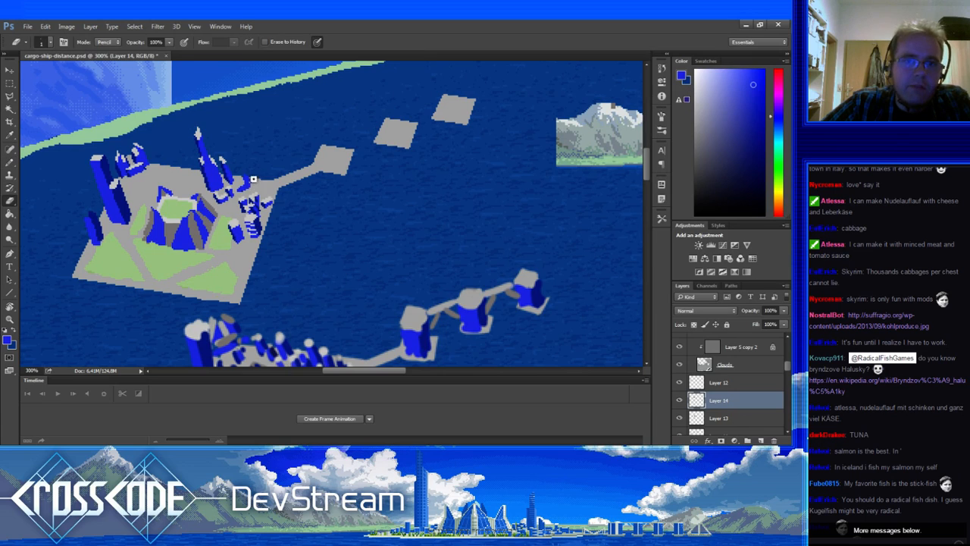
key("b")
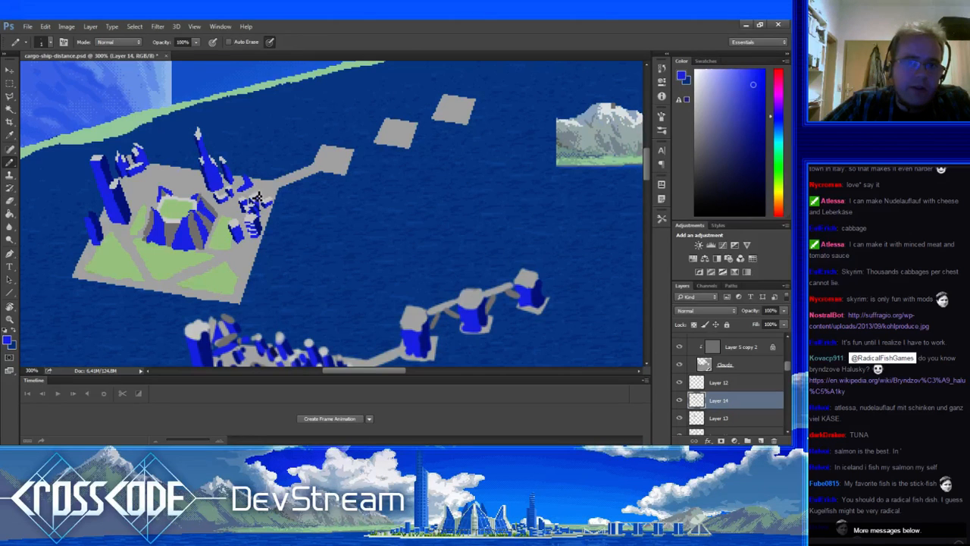
Retouch the roof area of the building behind the striped tower with bright blue, pale grey and dark blue pixels.
left_click(258, 196, "alt")
left_click(258, 197)
left_click(253, 199, "alt")
left_click(247, 196)
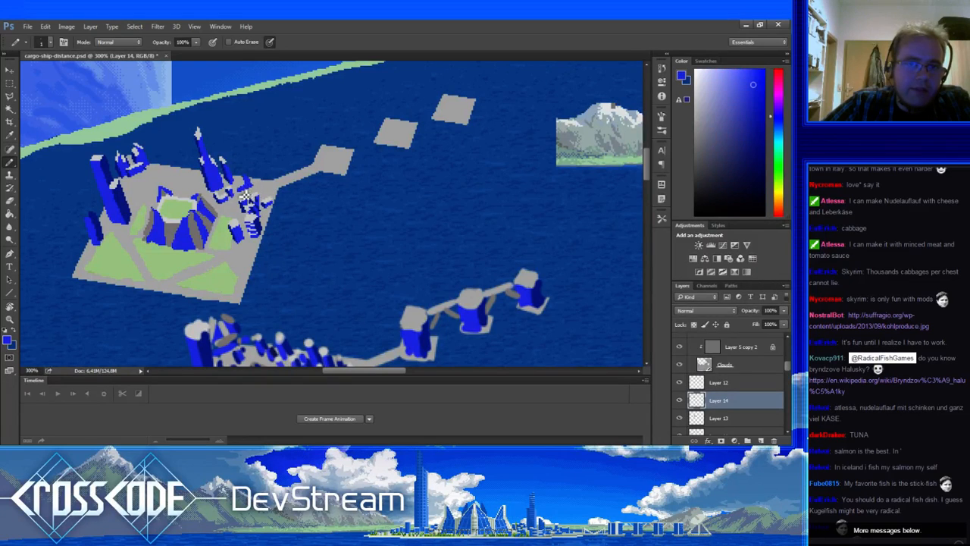
left_click(244, 196, "alt")
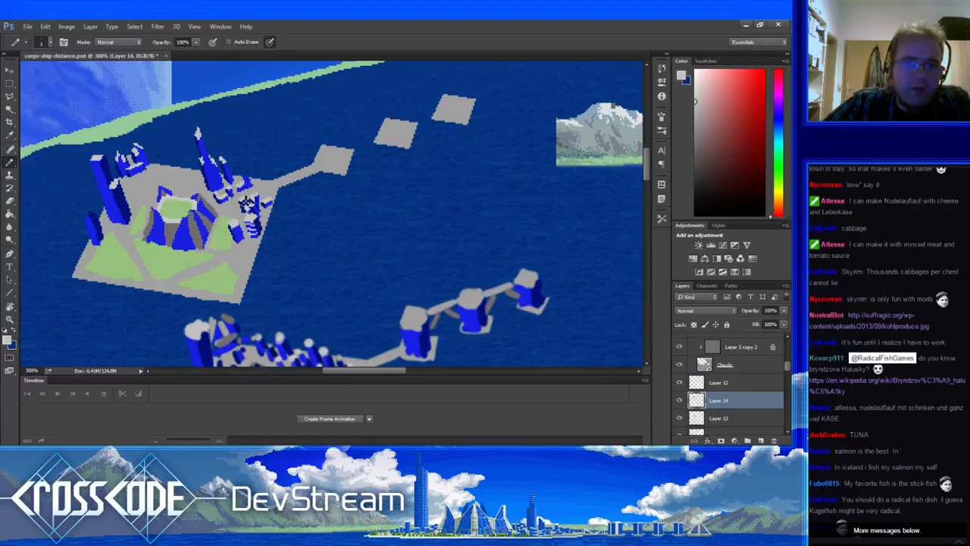
left_click(233, 191, "alt")
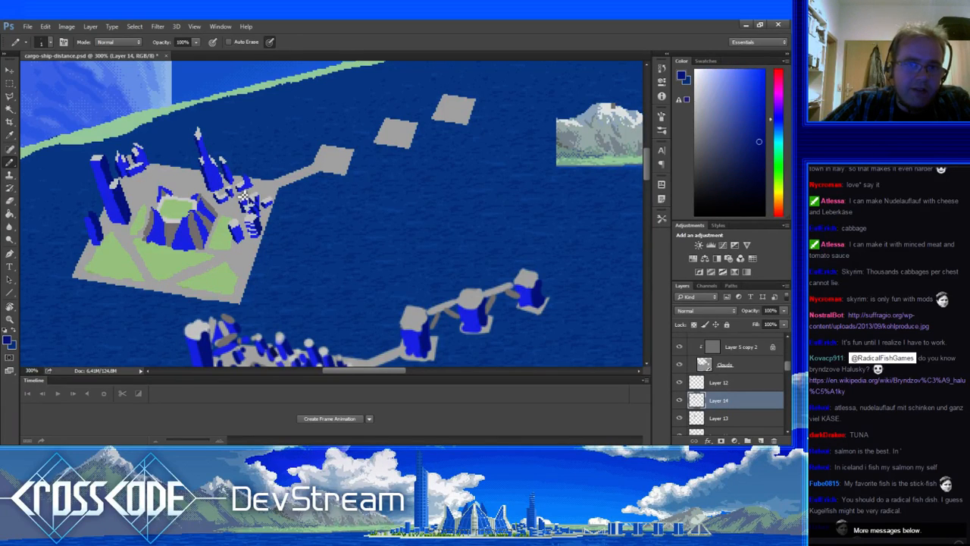
Shape the small rear-edge building with pale grey roof pixels and dark and bright blue walls, erasing excess pixels at its outer edge.
left_click(242, 185, "alt")
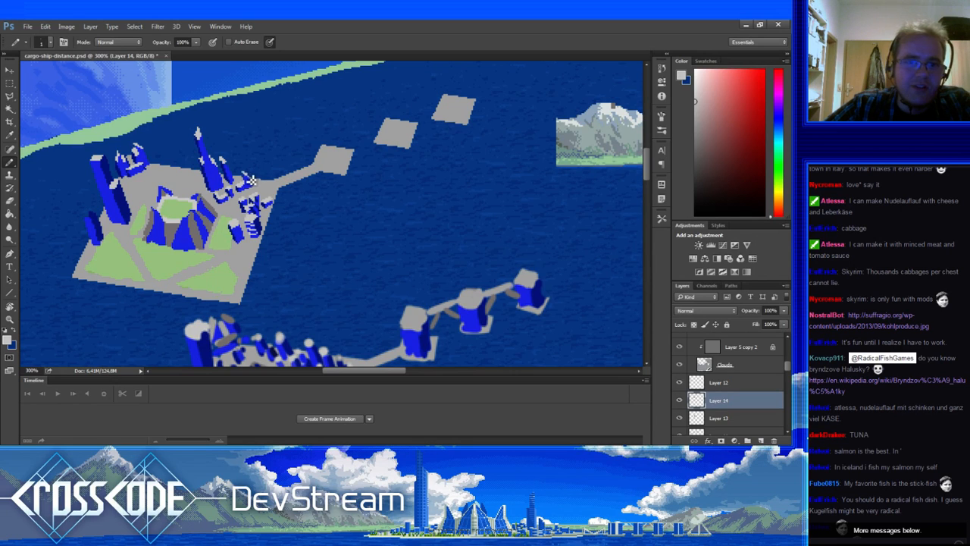
key("e")
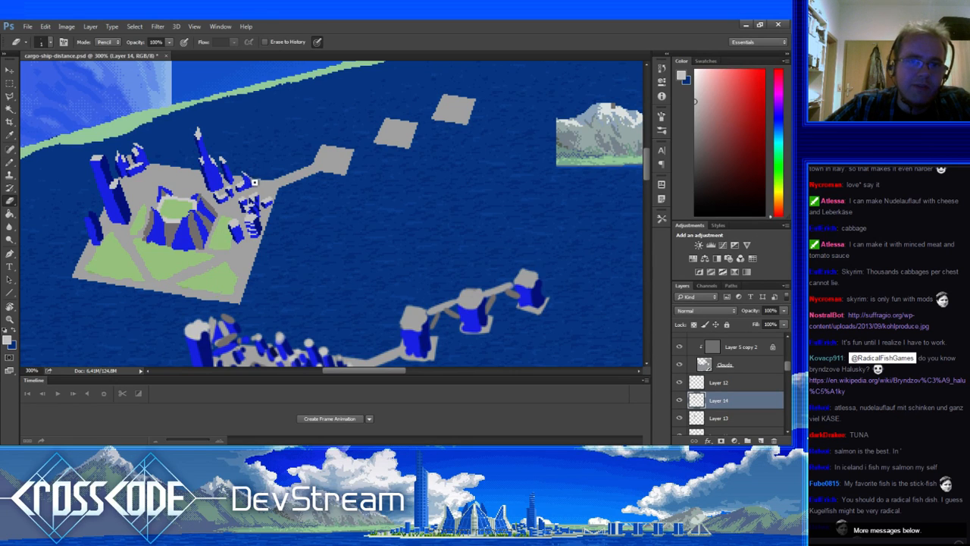
key("b")
left_click(240, 183, "alt")
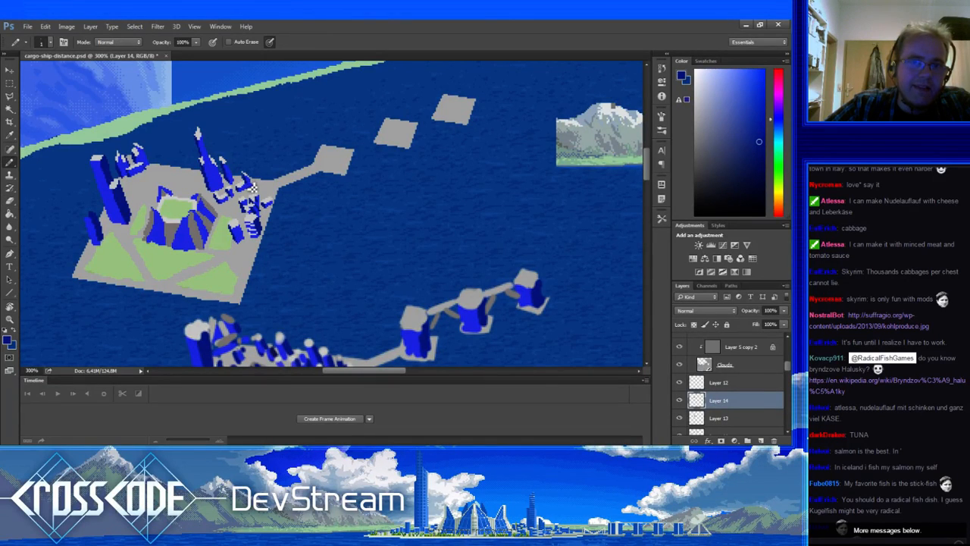
left_click(252, 189, "alt")
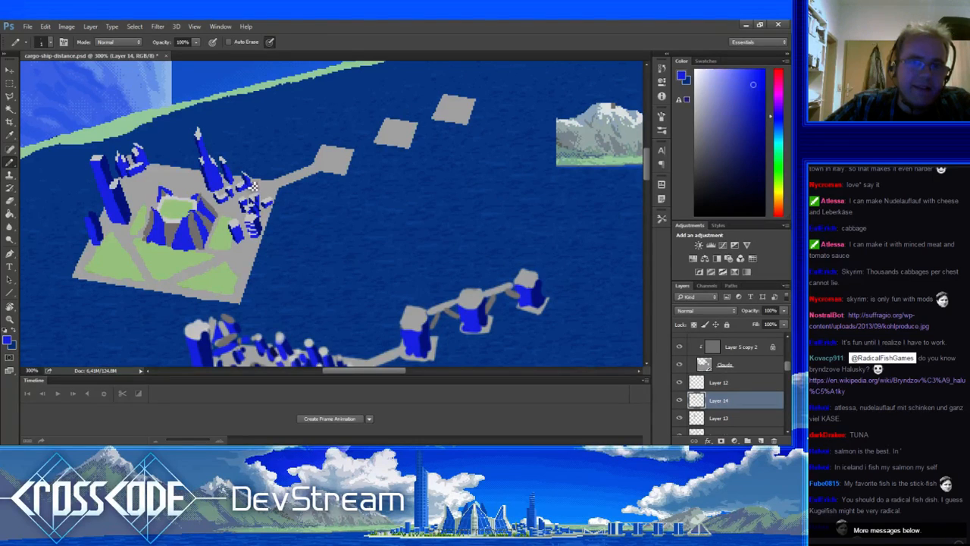
left_click(250, 182, "alt")
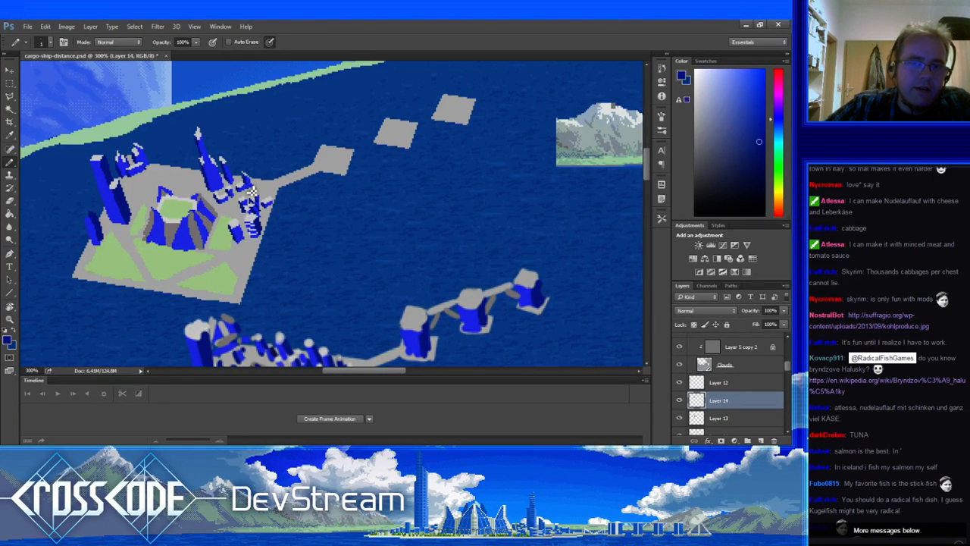
left_click(251, 192, "alt")
Clean up the upper outline of the tall spired tower by erasing stray pixels and retouching its edge in blue.
left_click_drag(261, 204, 275, 220)
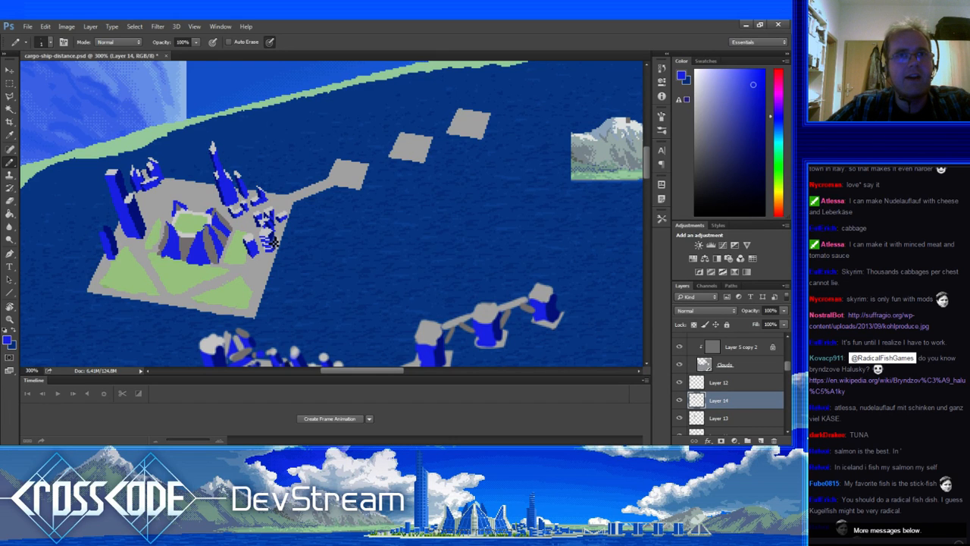
left_click_drag(239, 200, 252, 212)
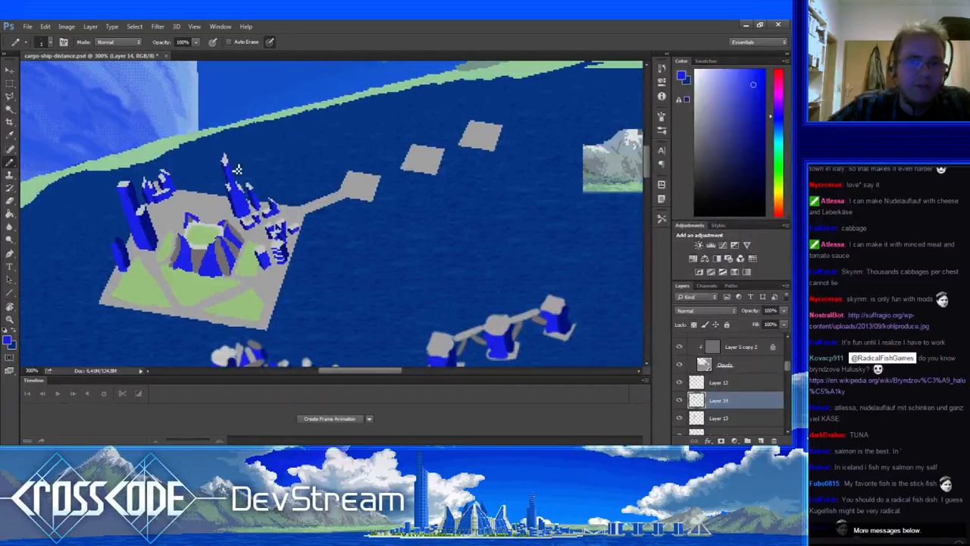
key("e")
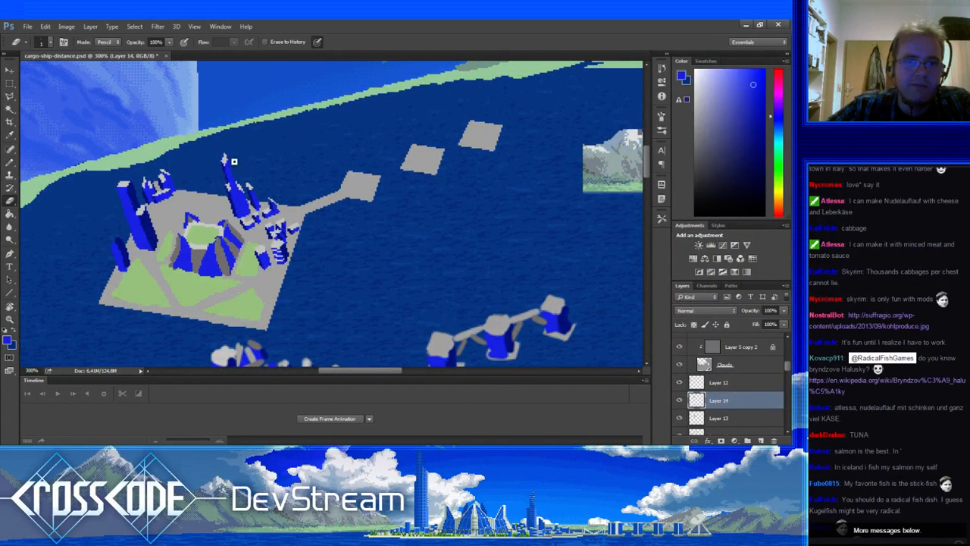
key("b")
left_click_drag(240, 175, 247, 127)
left_click(238, 147, "alt")
key("e")
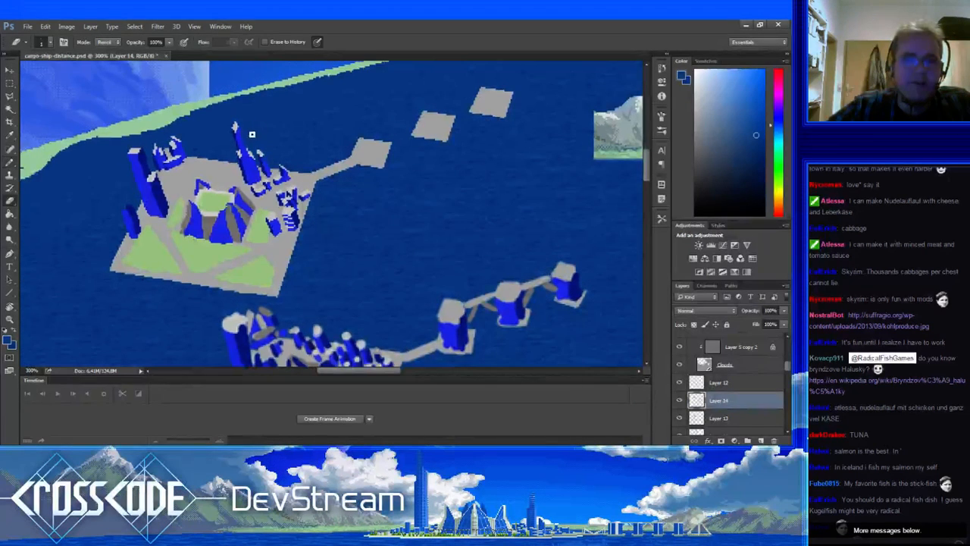
key("b")
mouse_move(273, 171)
left_mouse_down()
mouse_move(301, 152)
mouse_move(261, 156)
mouse_move(276, 161)
left_mouse_up()
Add another small spire beside the bridge at the island's rear corner with bright blue walls, a pale grey top and dark blue shading.
left_click(241, 141, "alt")
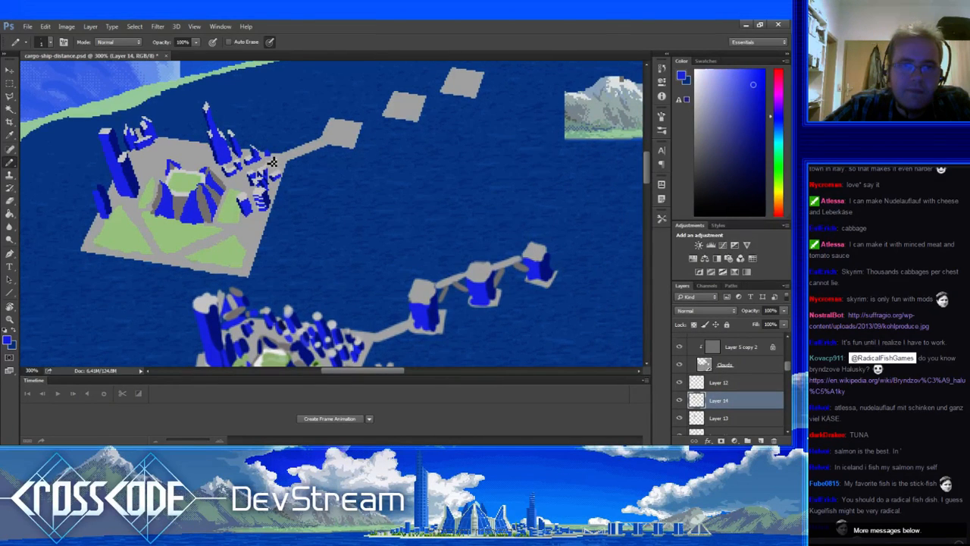
left_click(272, 152, "alt")
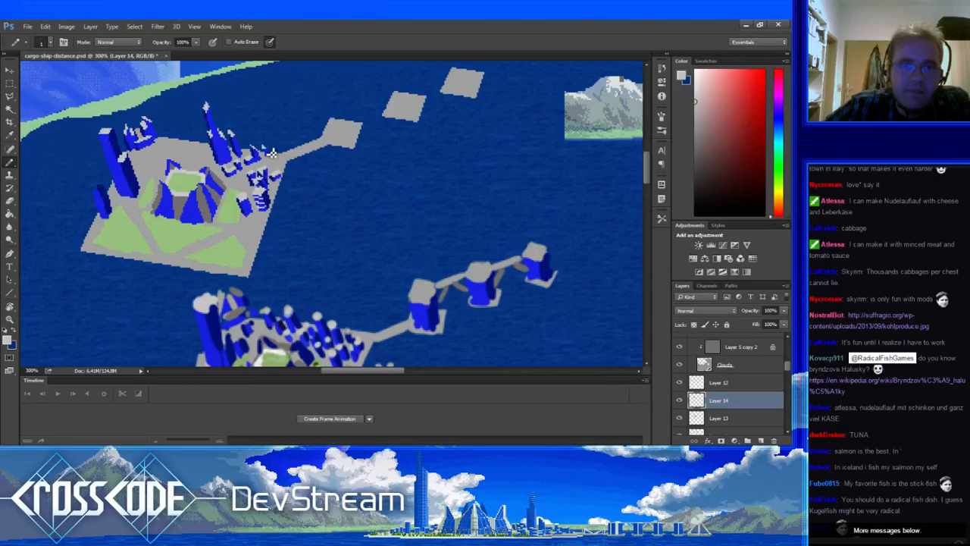
left_click(267, 146, "alt")
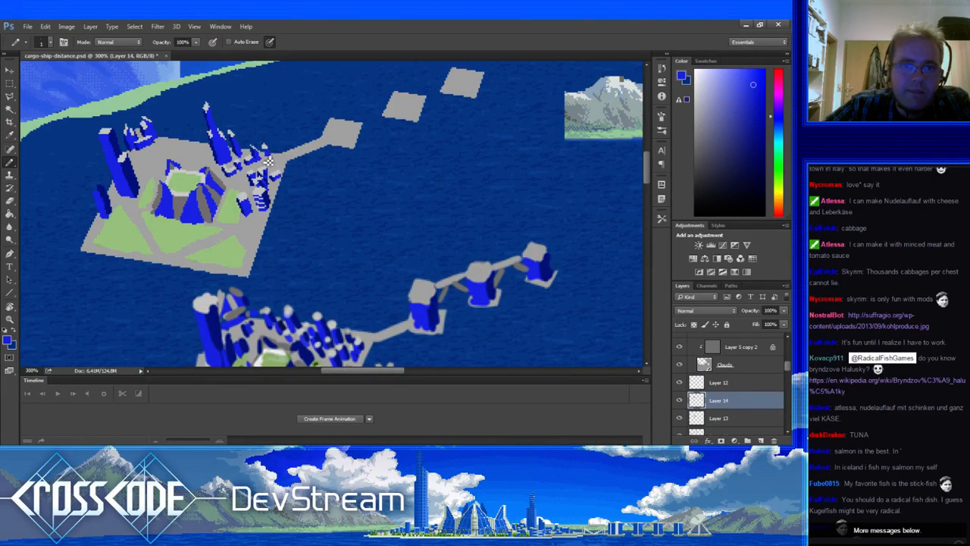
left_click(263, 147, "alt")
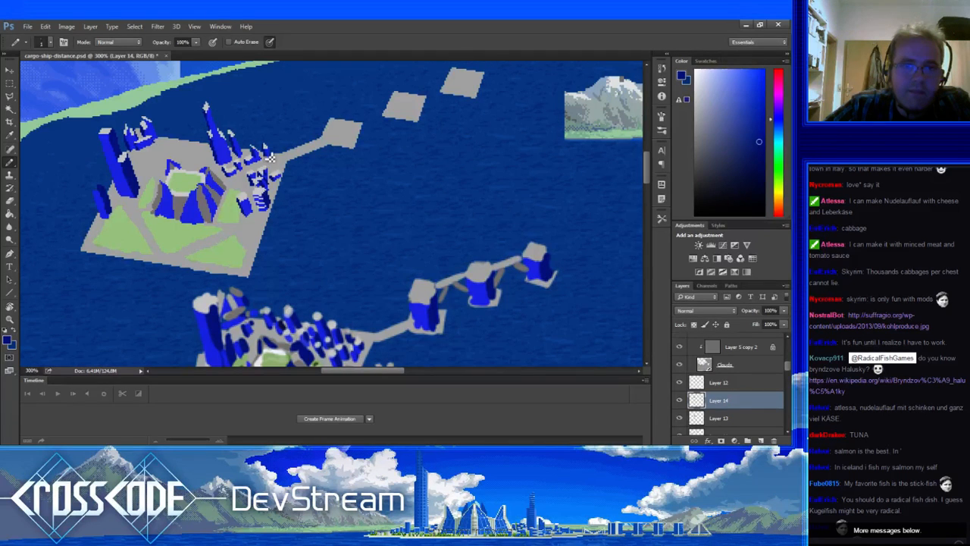
Refine the base and roof of the small corner spire beside the bridge with platform grey, dark blue and pale grey pixels.
left_click(270, 151, "alt")
left_click(270, 153, "alt")
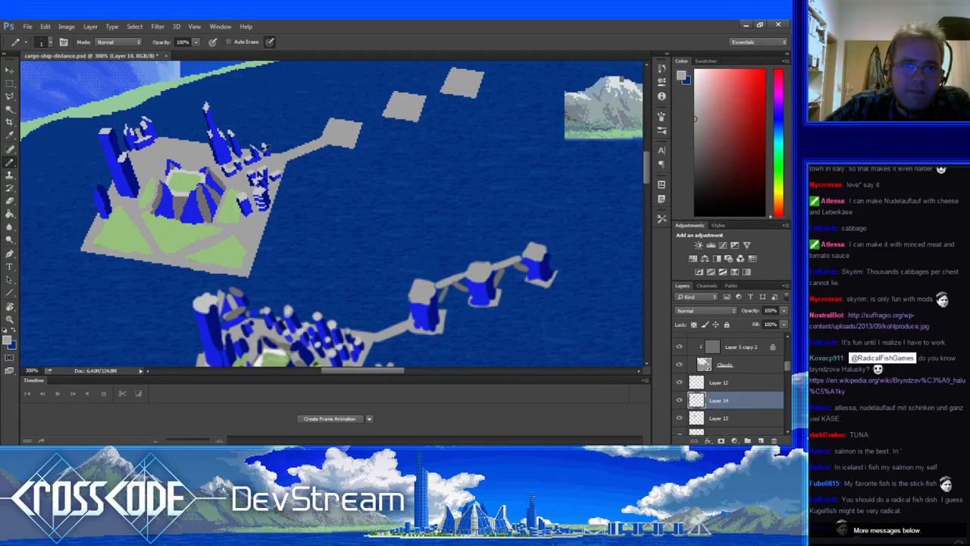
left_click(272, 155, "alt")
left_click(270, 155, "alt")
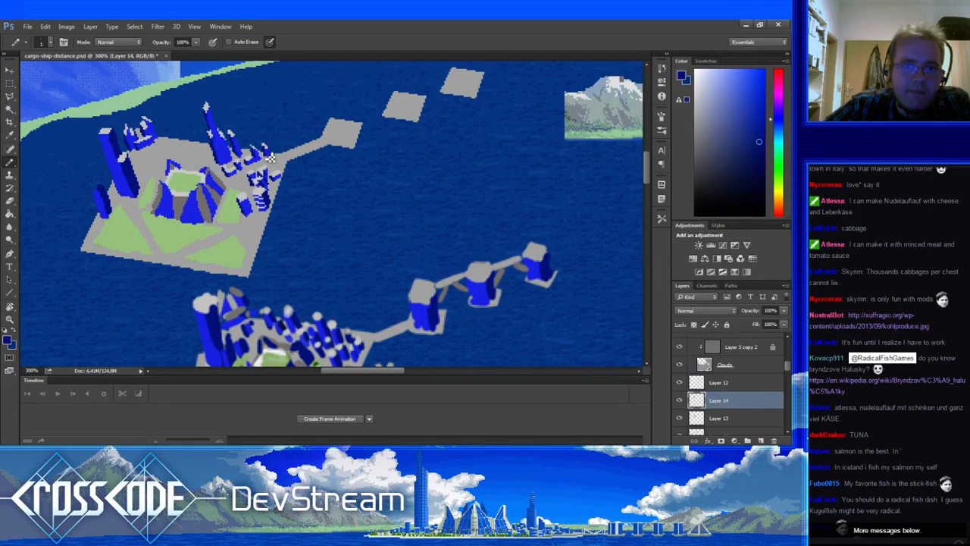
left_click(271, 154, "alt")
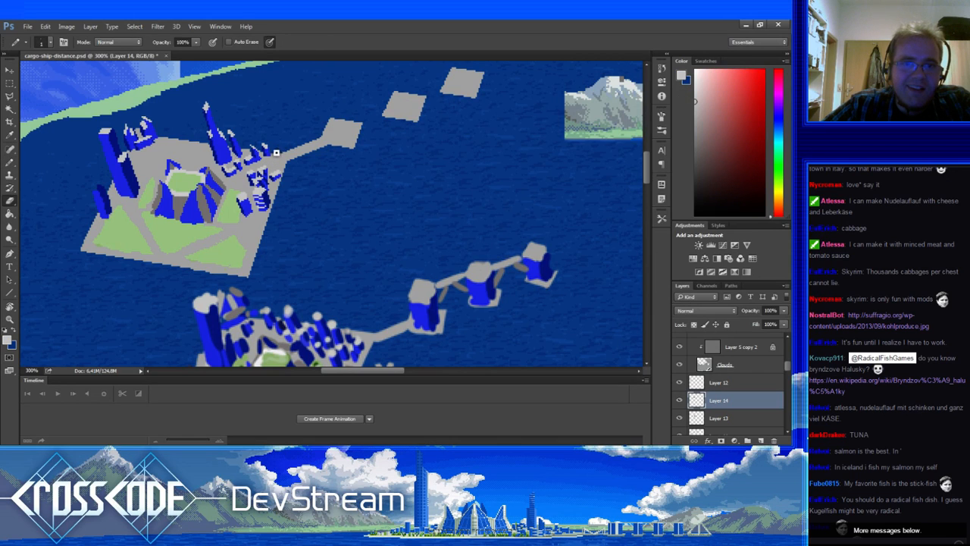
Retouch the small corner spire beside the bridge with dark blue, bright blue and platform grey pixels, erasing excess at its outer edge.
left_click(267, 154, "alt")
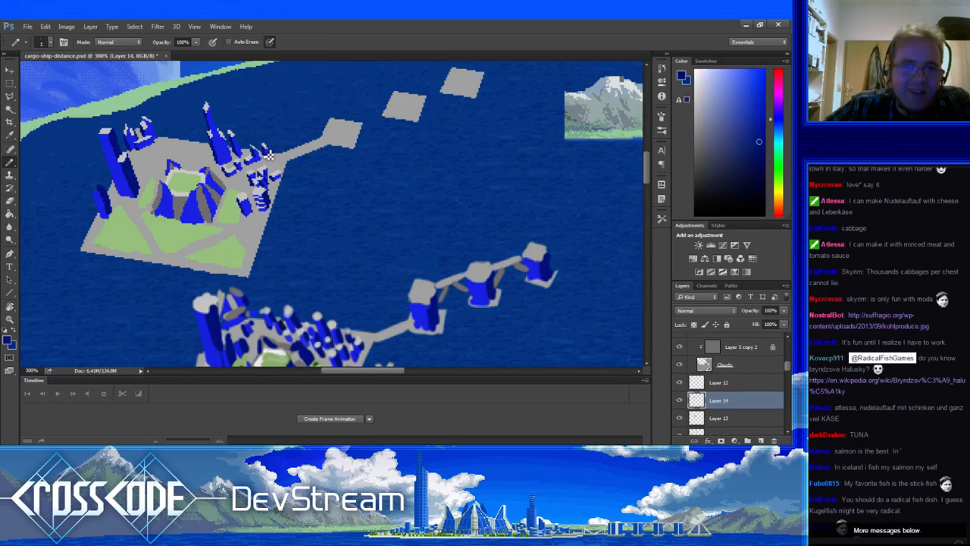
left_click(273, 156, "alt")
key("e")
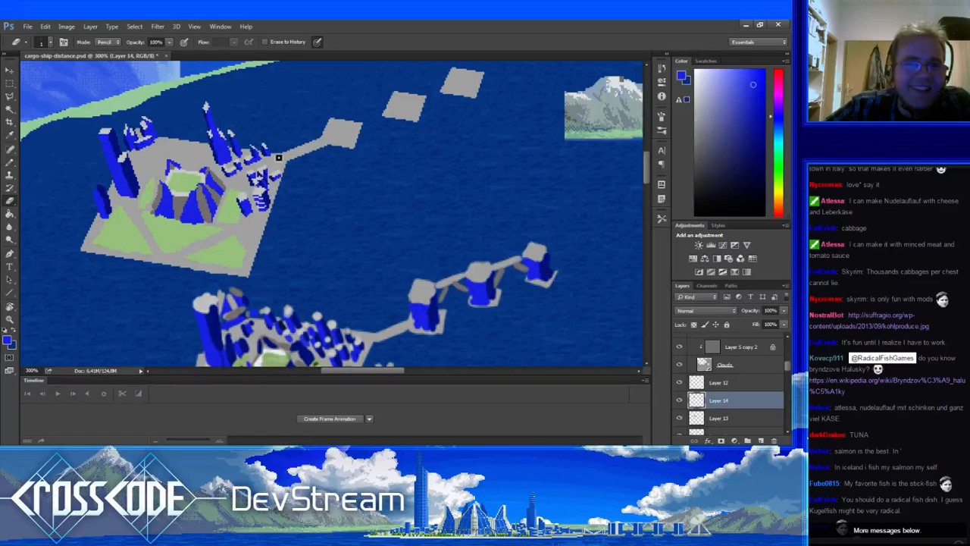
key("b")
left_click(278, 158, "alt")
mouse_move(280, 206)
left_mouse_down()
mouse_move(293, 213)
mouse_move(288, 201)
left_mouse_up()
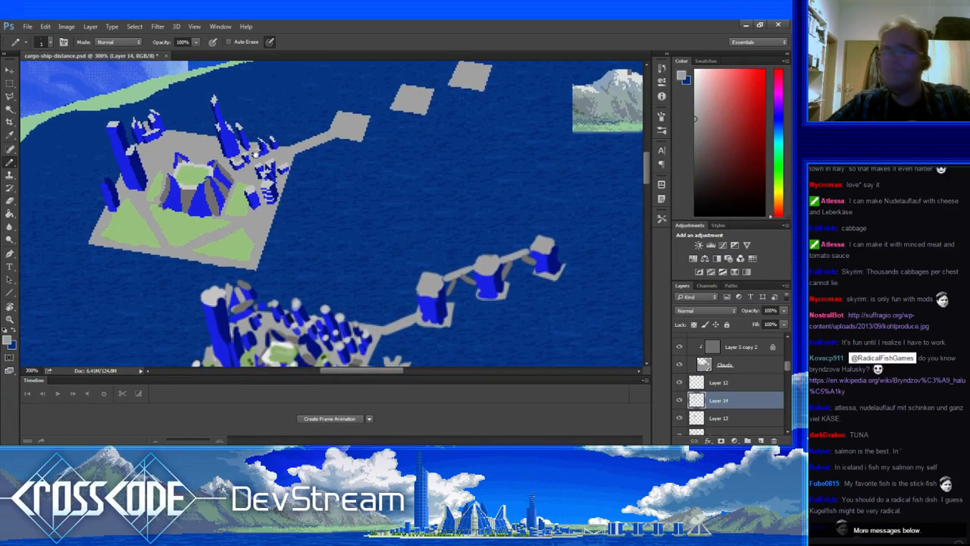
Add a small building at the platform's outer edge just below the bridge with bright blue walls, a pale grey roof and dark blue shading.
left_click(279, 157, "alt")
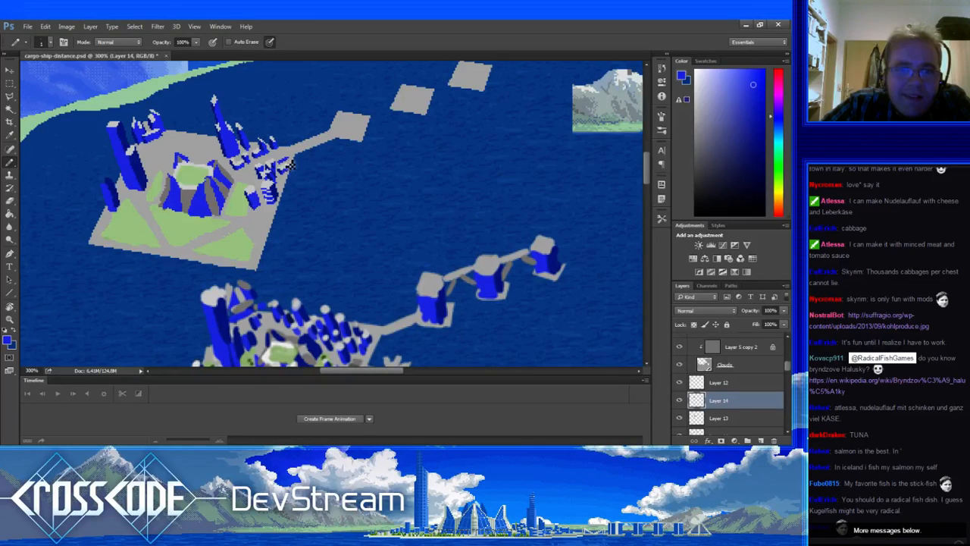
left_click(287, 160, "alt")
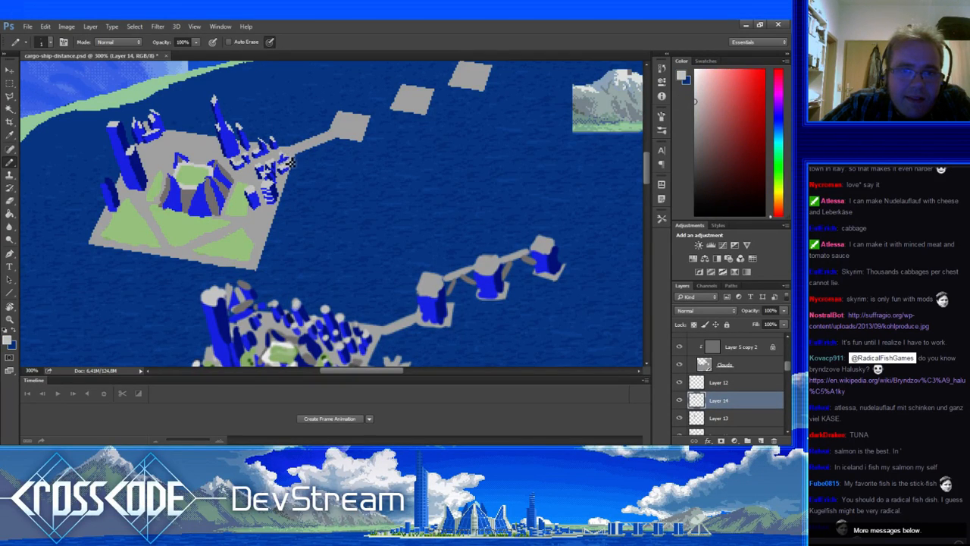
left_click(282, 163, "alt")
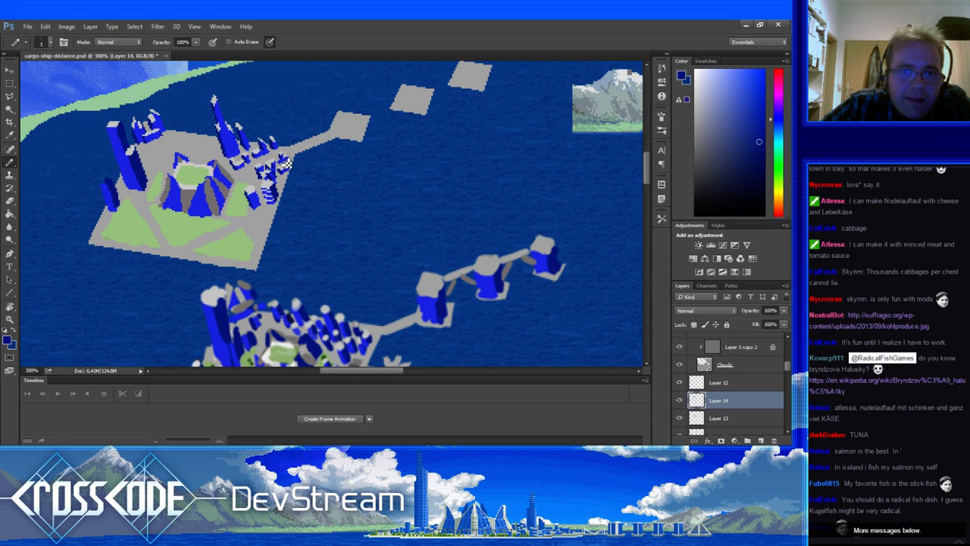
left_click(289, 163, "alt")
left_click(288, 162, "alt")
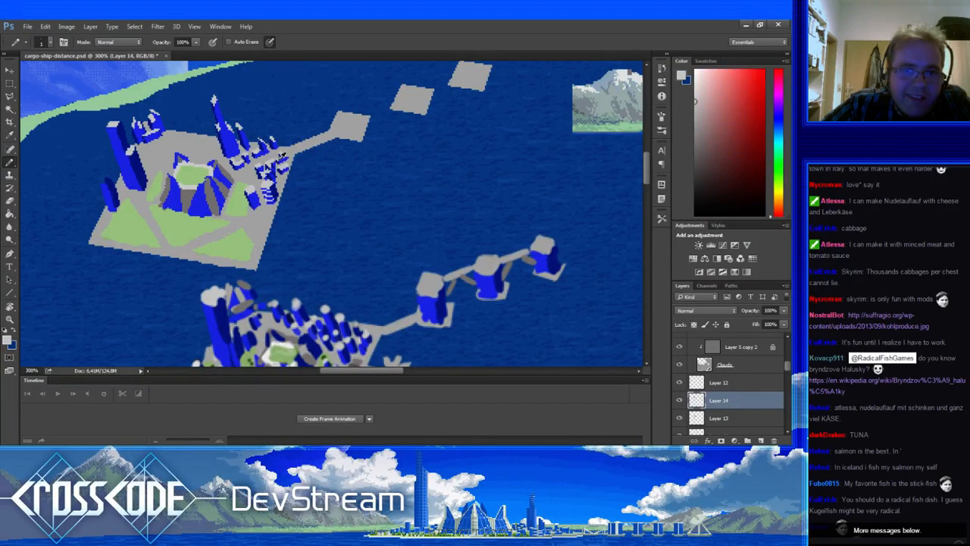
left_click(288, 165, "alt")
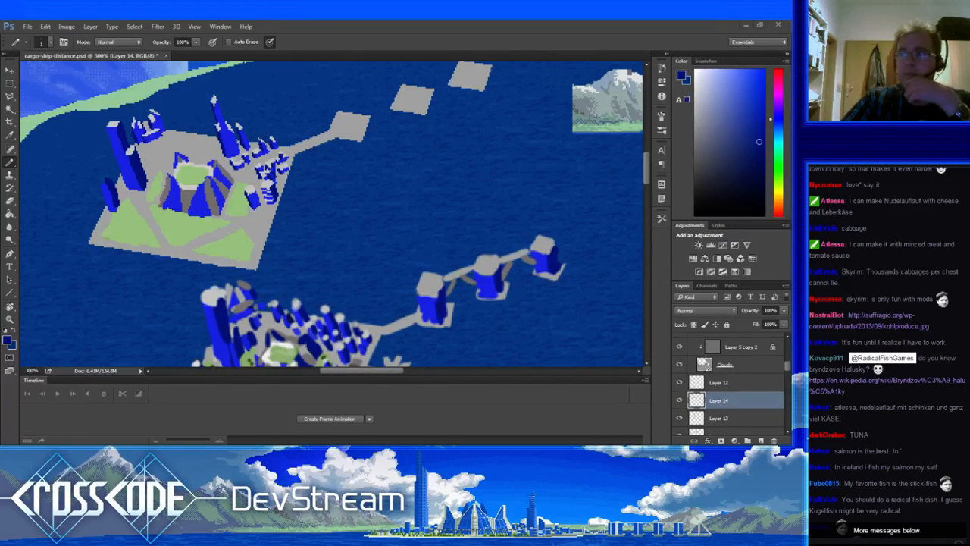
Start a small building beside the striped tower, on its inland side, with pale grey roof pixels and bright and dark blue walls.
scroll(873, 468, "down", 5)
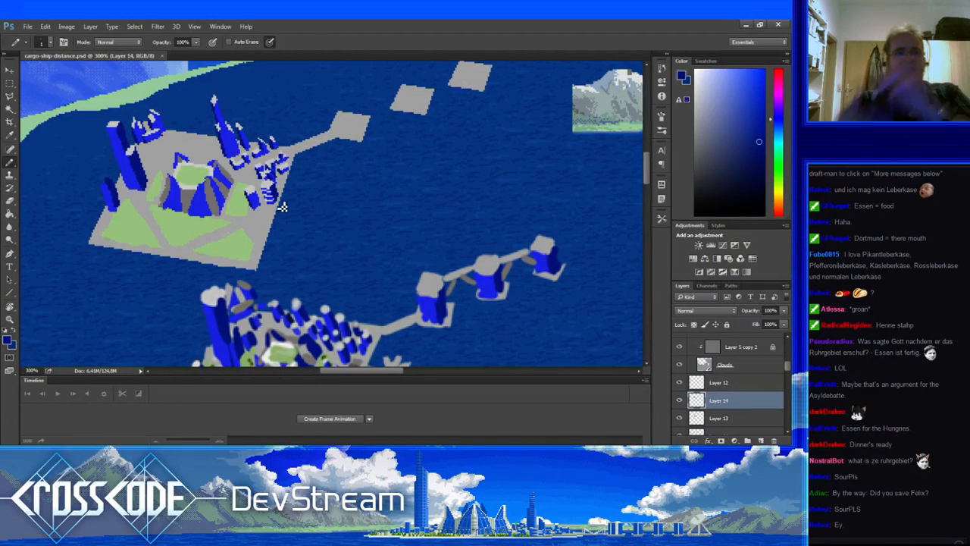
left_click_drag(239, 201, 278, 211)
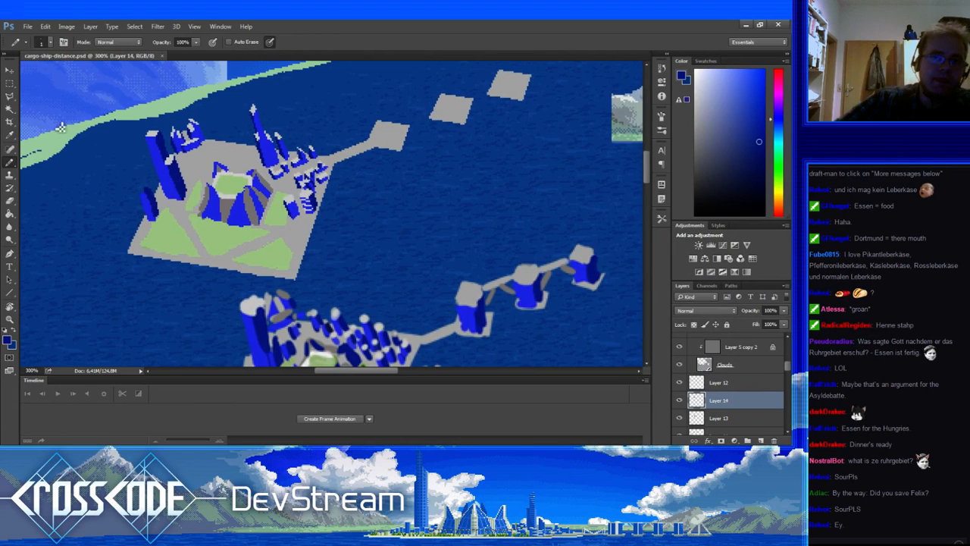
left_click_drag(136, 267, 61, 278)
left_click(203, 184, "alt")
left_click_drag(221, 213, 208, 148)
left_click(203, 140, "alt")
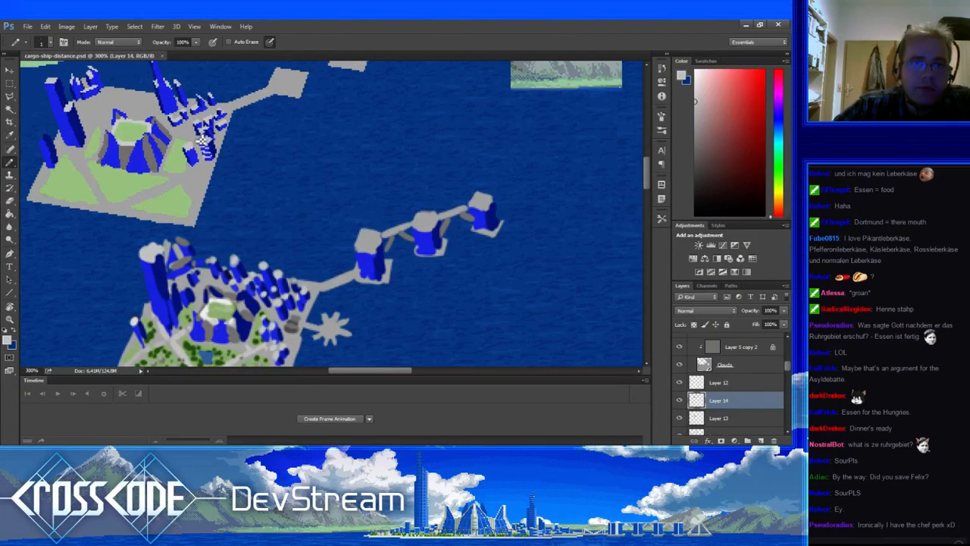
left_click(203, 140)
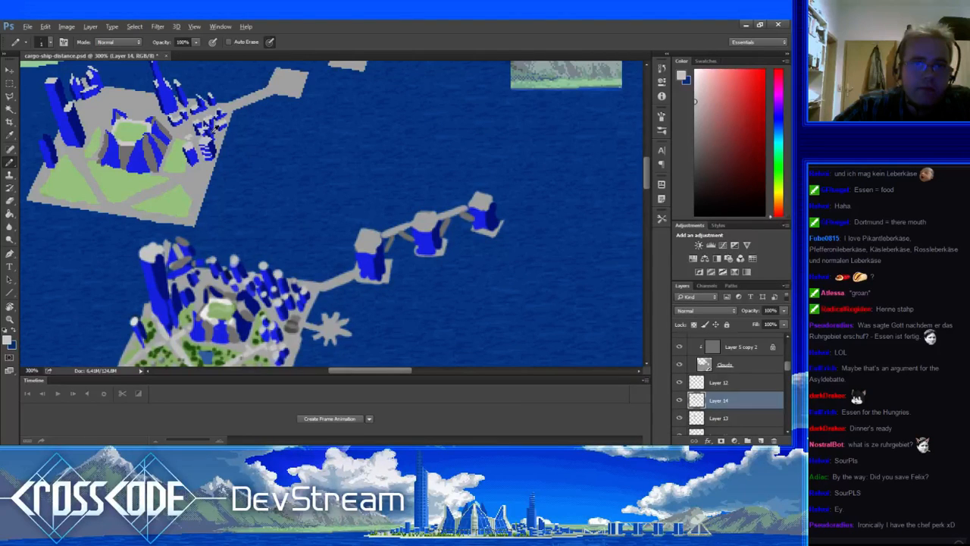
left_click(201, 148, "alt")
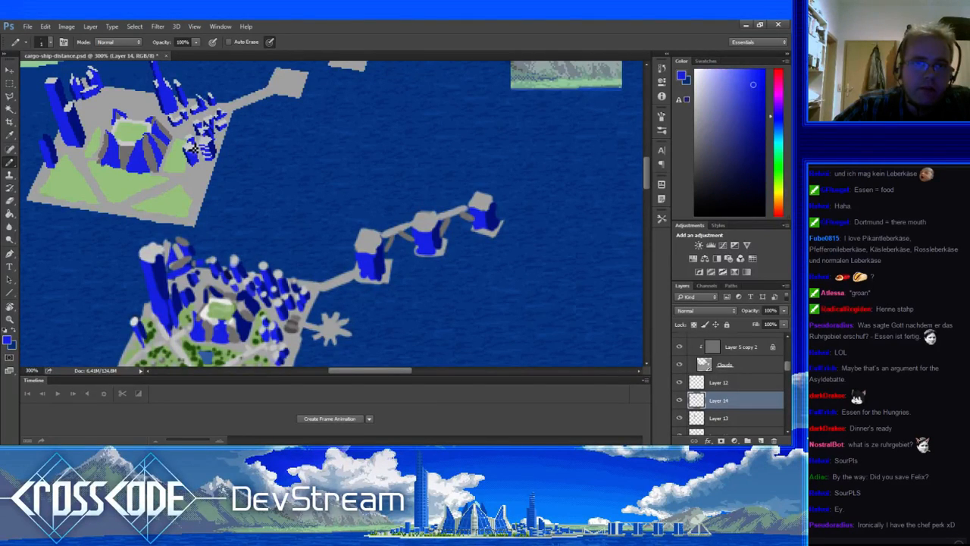
left_click(191, 149, "alt")
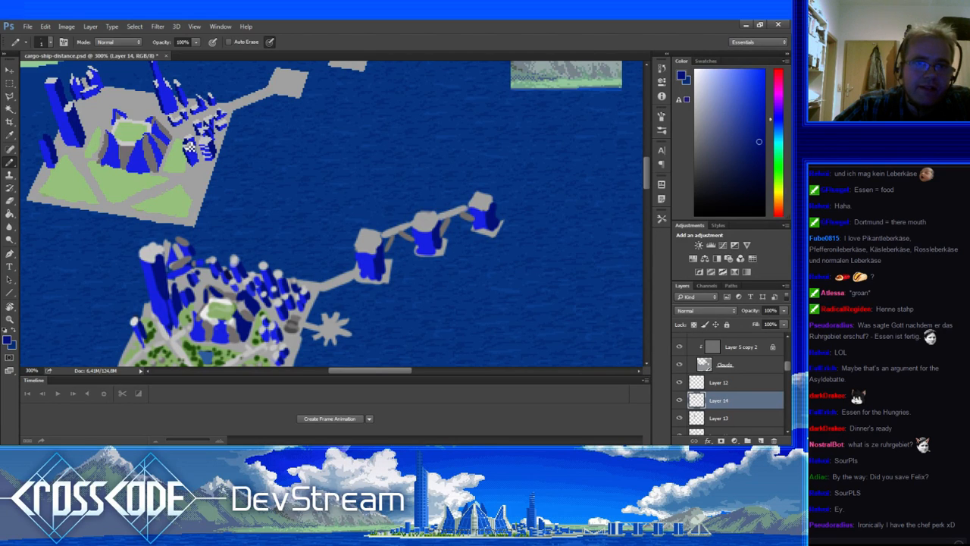
left_click(188, 149, "alt")
left_click(189, 150, "alt")
left_click_drag(193, 158, 228, 187)
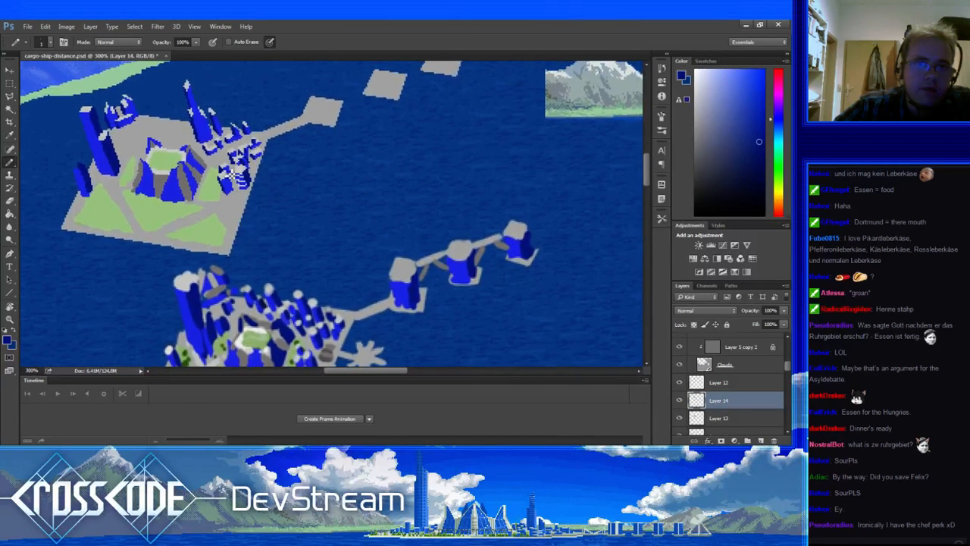
Refine the roof and walls of the small building inland of the striped tower with pale grey, bright blue and dark blue pixels.
left_click(225, 168, "alt")
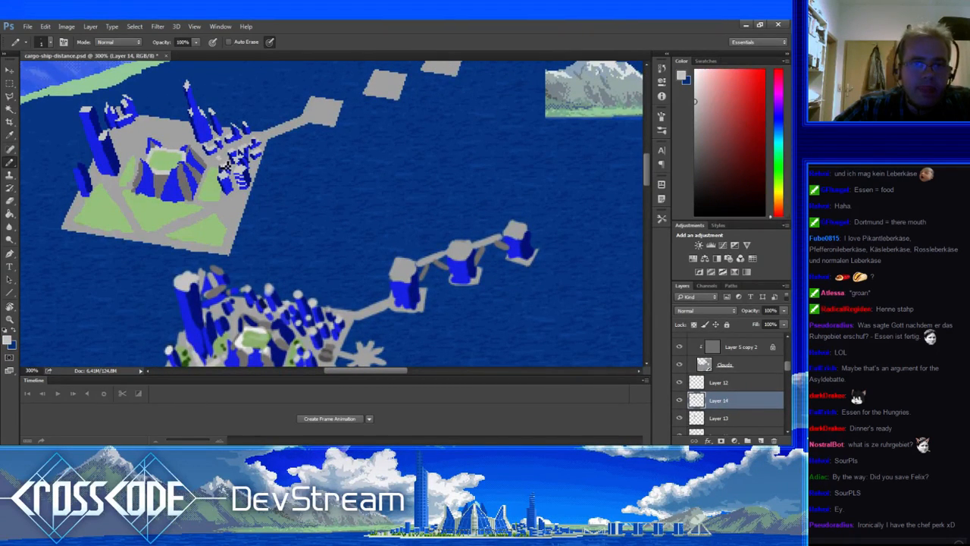
left_click(228, 171, "alt")
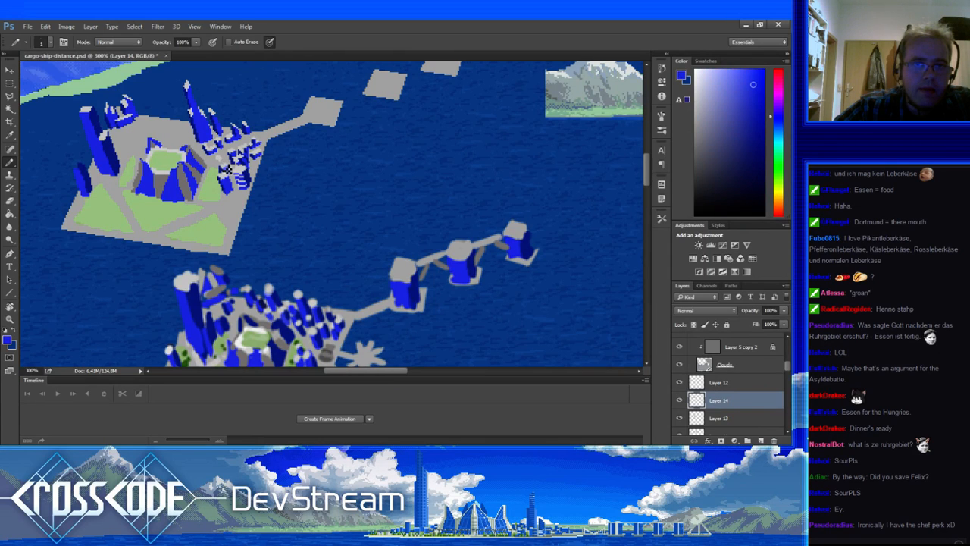
left_click(226, 171, "alt")
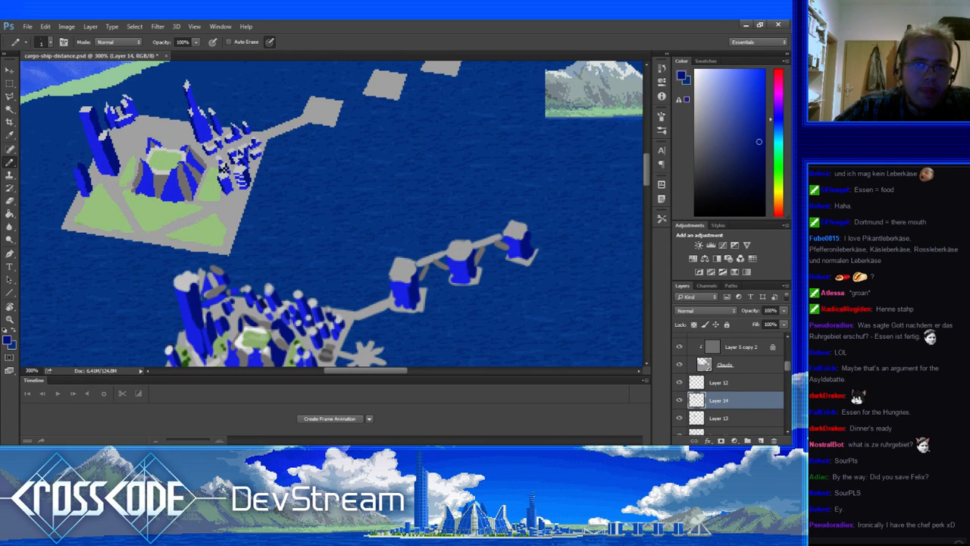
left_click(225, 168, "alt")
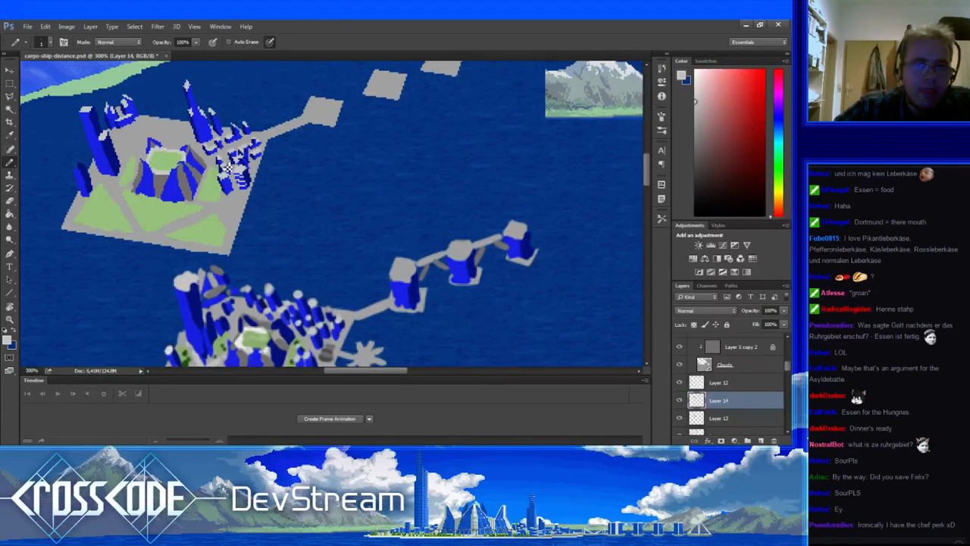
left_click(228, 170, "alt")
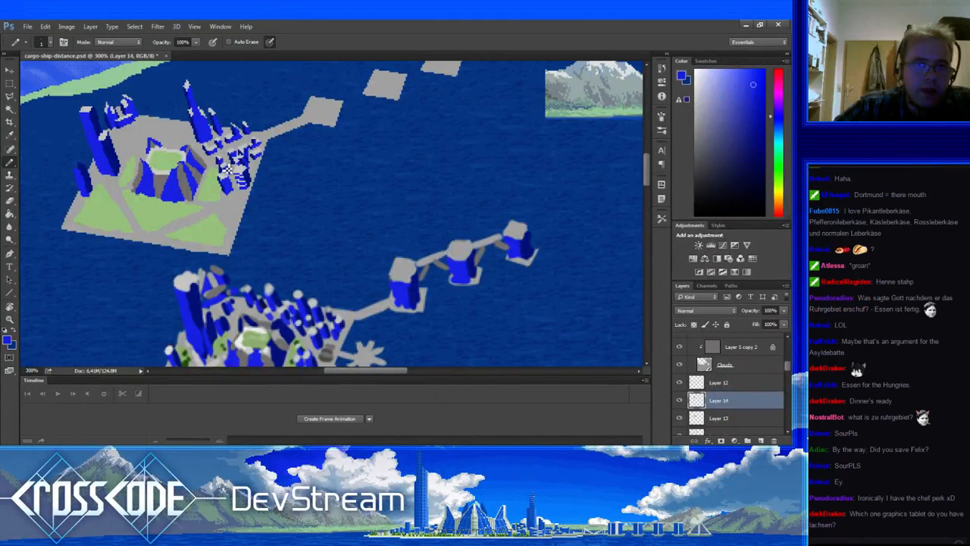
left_click(225, 171, "alt")
left_click(226, 171, "alt")
left_click(225, 172, "alt")
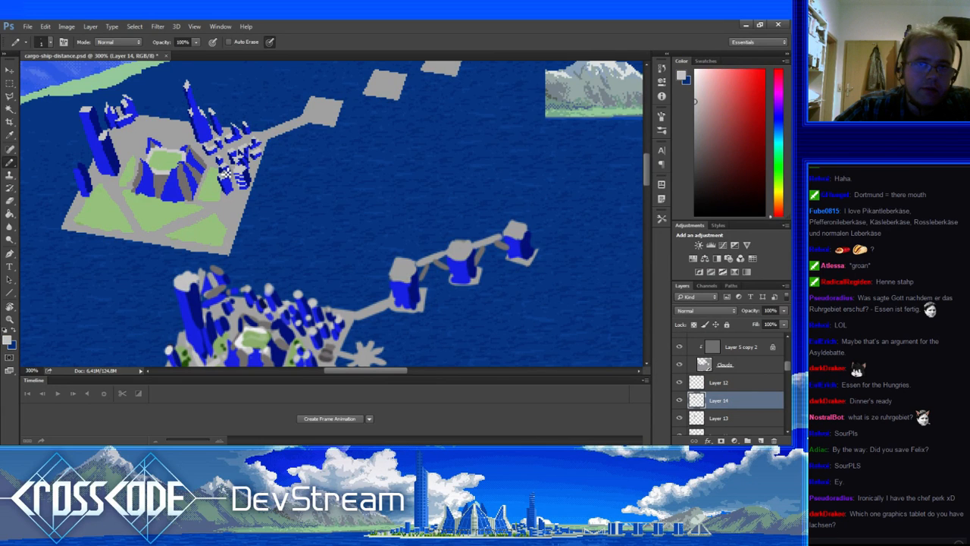
left_click(226, 172, "alt")
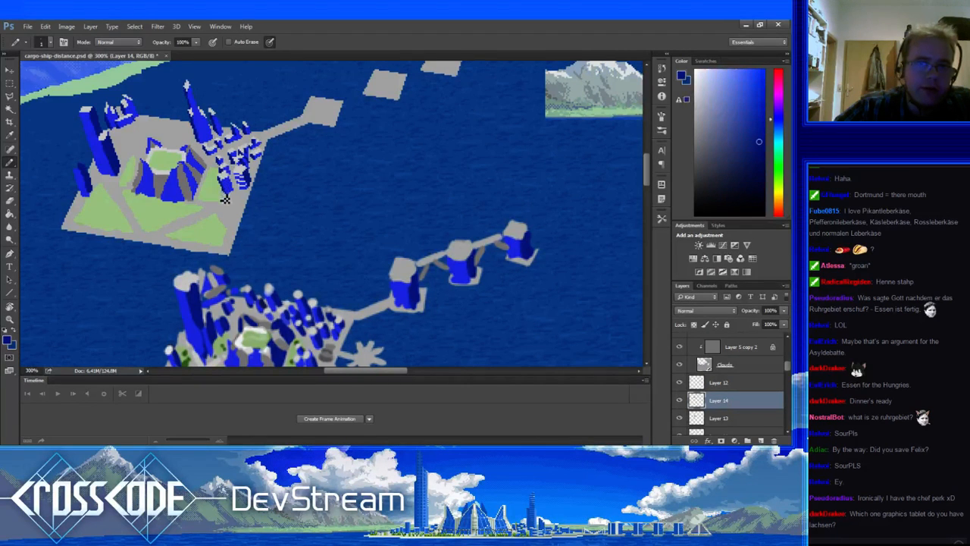
Add a tiny building at the tip of the green wedge near the striped tower with pale grey, bright blue and dark blue pixels.
left_click(236, 156, "alt")
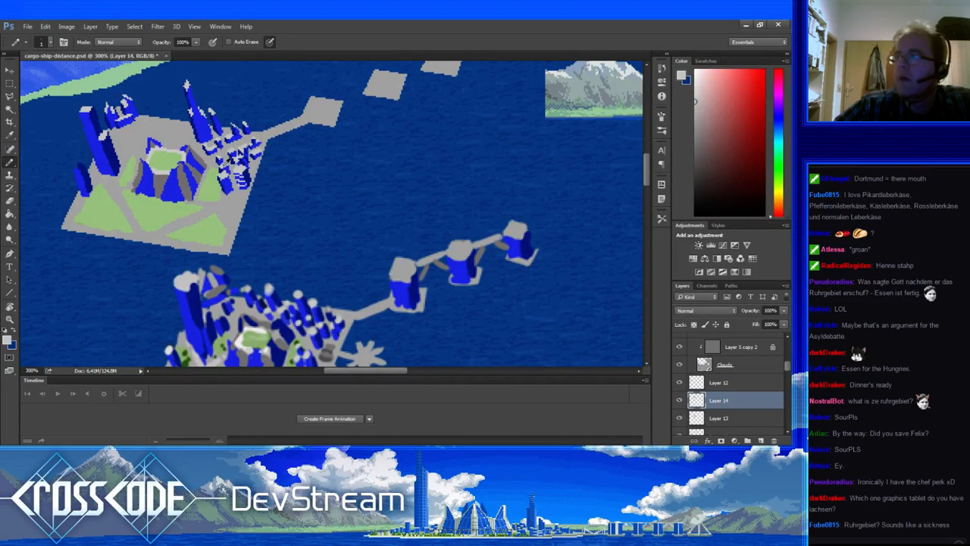
left_click(221, 172, "alt")
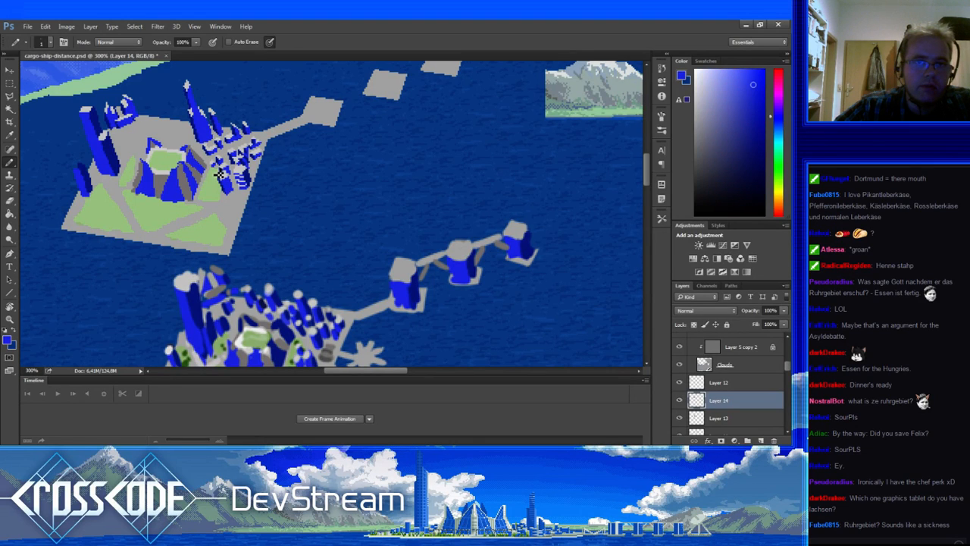
left_click(218, 173, "alt")
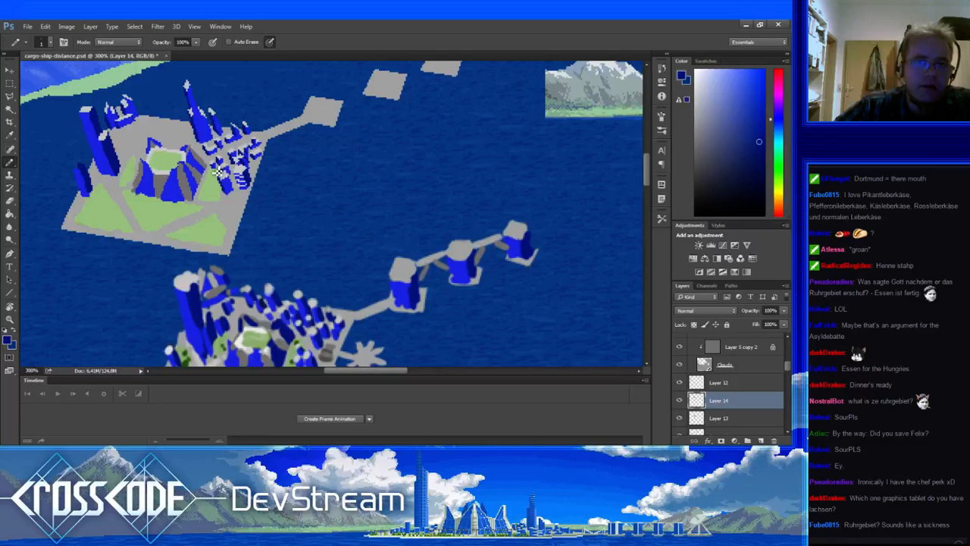
left_click(216, 163, "alt")
left_click(216, 169, "alt")
left_click(216, 162, "alt")
left_click(217, 168, "alt")
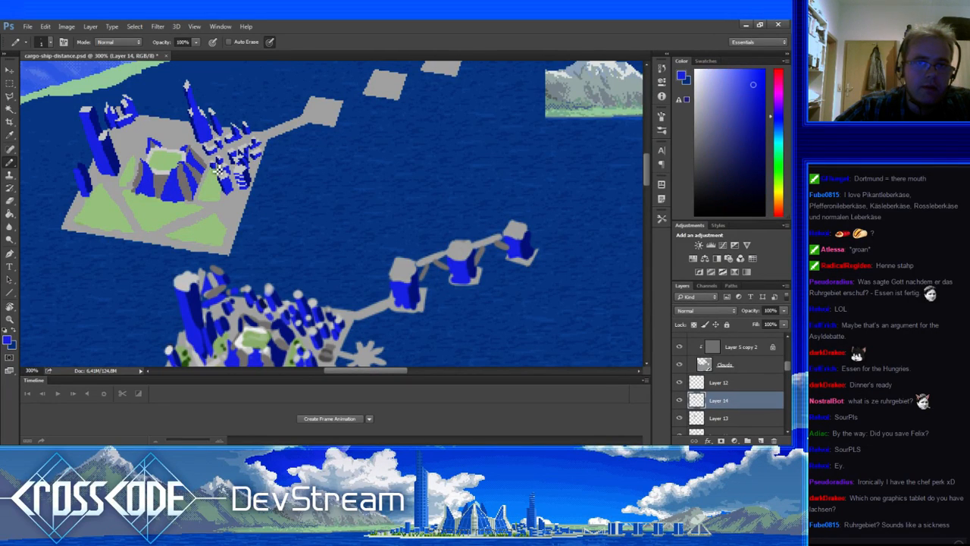
left_click(216, 160, "alt")
left_click(219, 172, "alt")
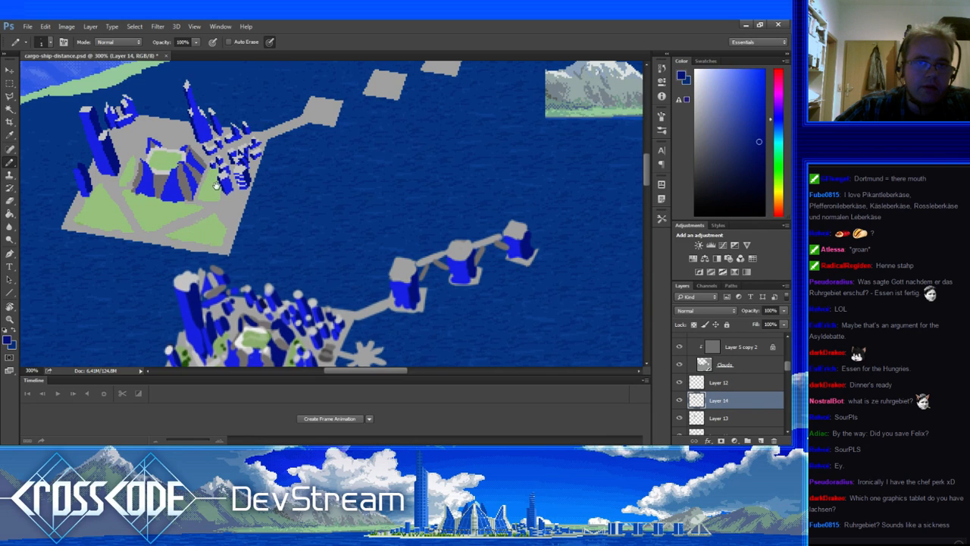
scroll(219, 186, "down", 1)
left_click(220, 167, "alt")
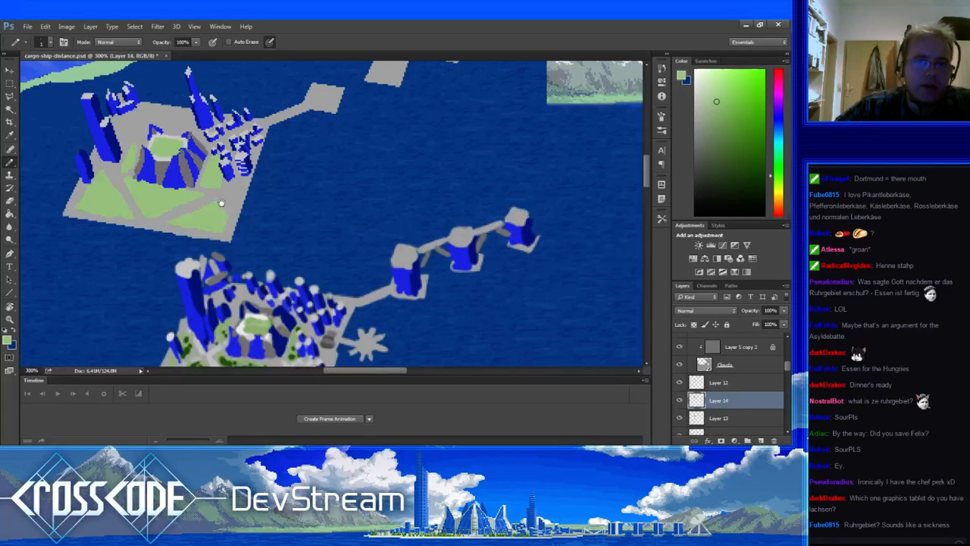
Paint a small separate building on the grey ground in front of the striped tower with bright blue walls, pale grey roof and dark blue shading.
left_click_drag(221, 203, 208, 221)
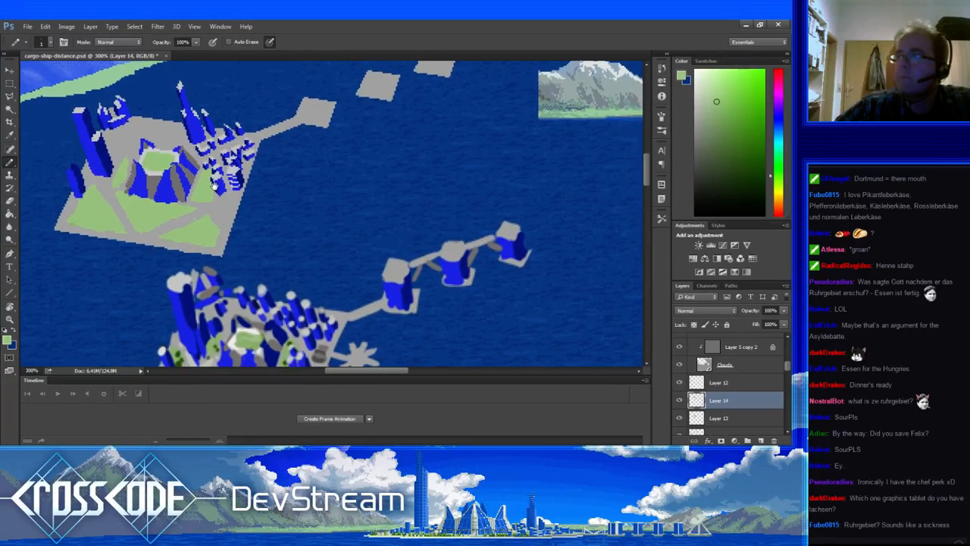
left_click_drag(213, 182, 208, 204)
left_click(210, 175, "alt")
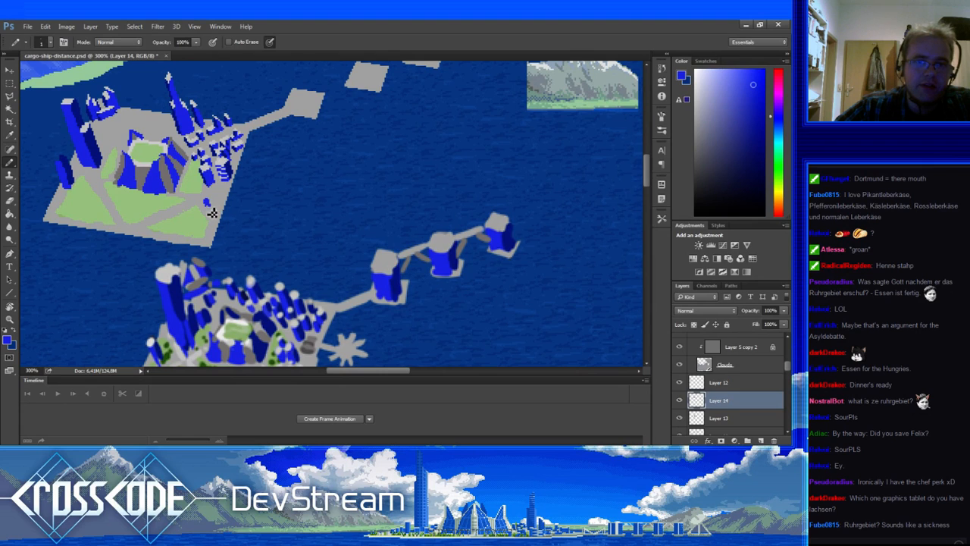
left_click(208, 206, "alt")
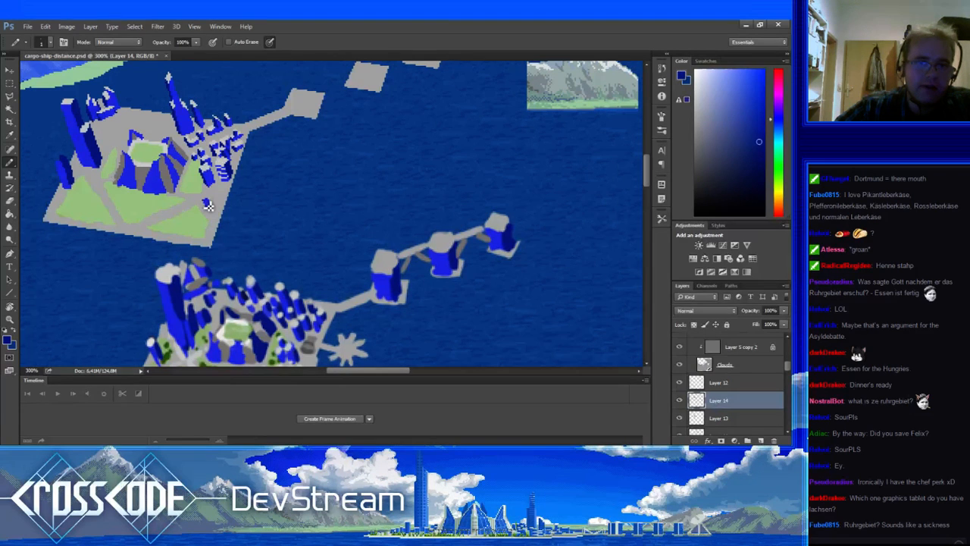
left_click(211, 203, "alt")
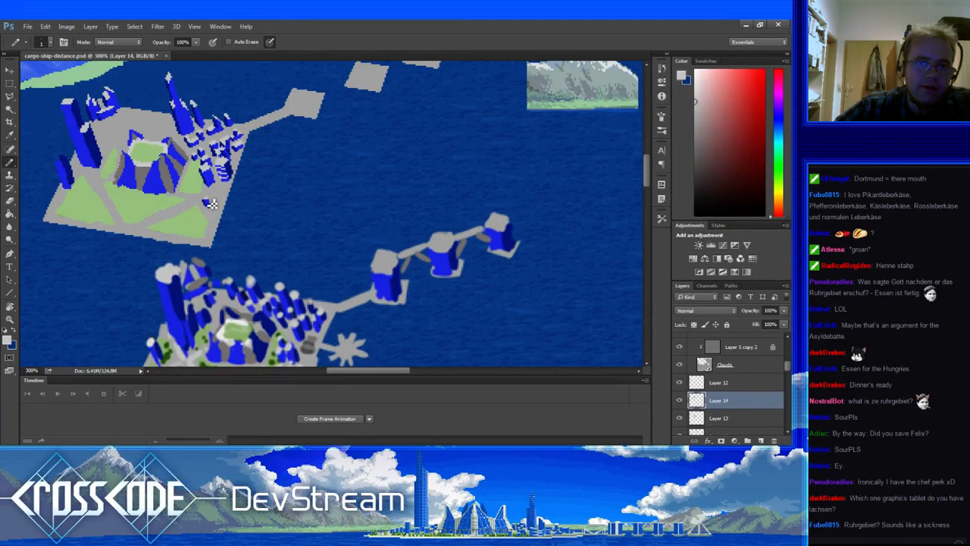
left_click(208, 205, "alt")
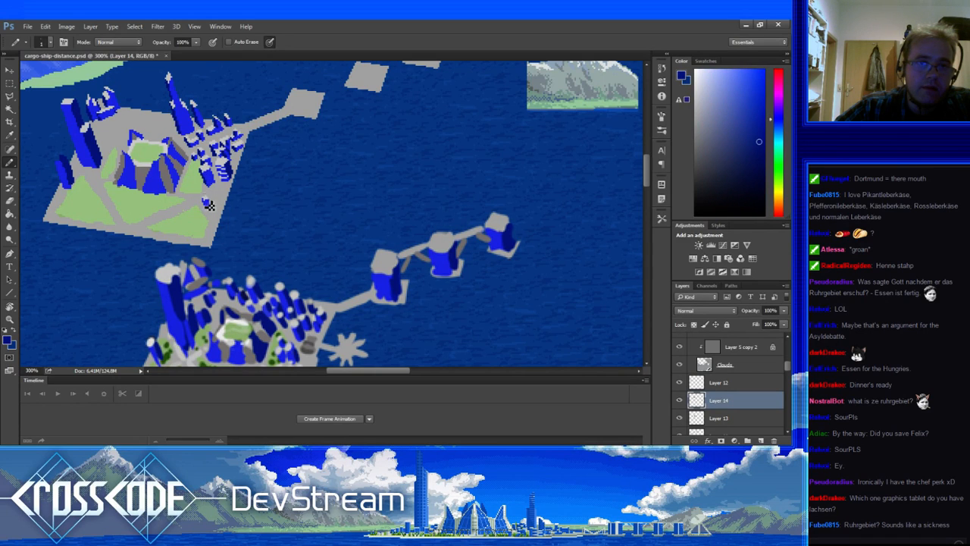
left_click(208, 205, "alt")
left_click(210, 199, "alt")
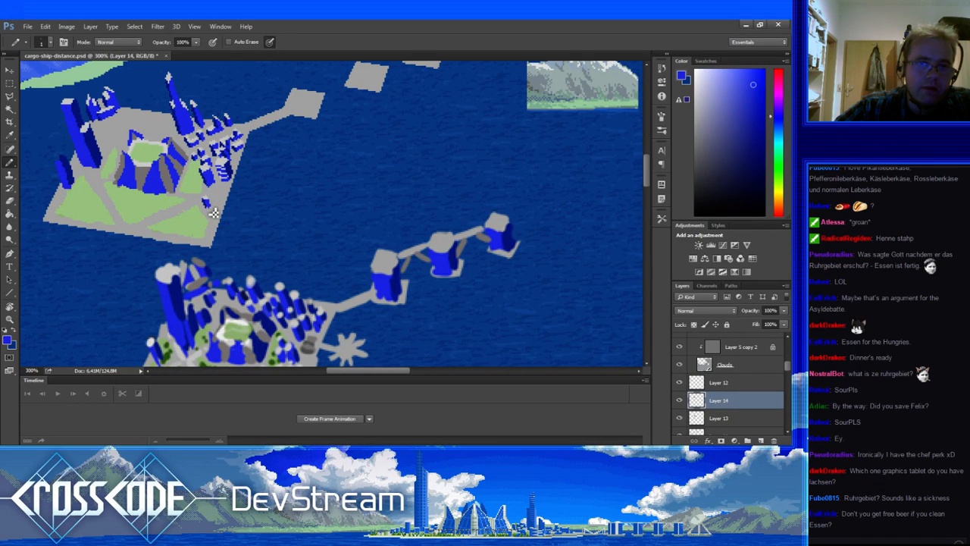
left_click(211, 198, "alt")
left_click(211, 198, "alt")
left_click(215, 214, "alt")
left_click(207, 203, "alt")
mouse_move(228, 254)
left_mouse_down()
mouse_move(198, 246)
mouse_move(224, 273)
mouse_move(209, 268)
left_mouse_up()
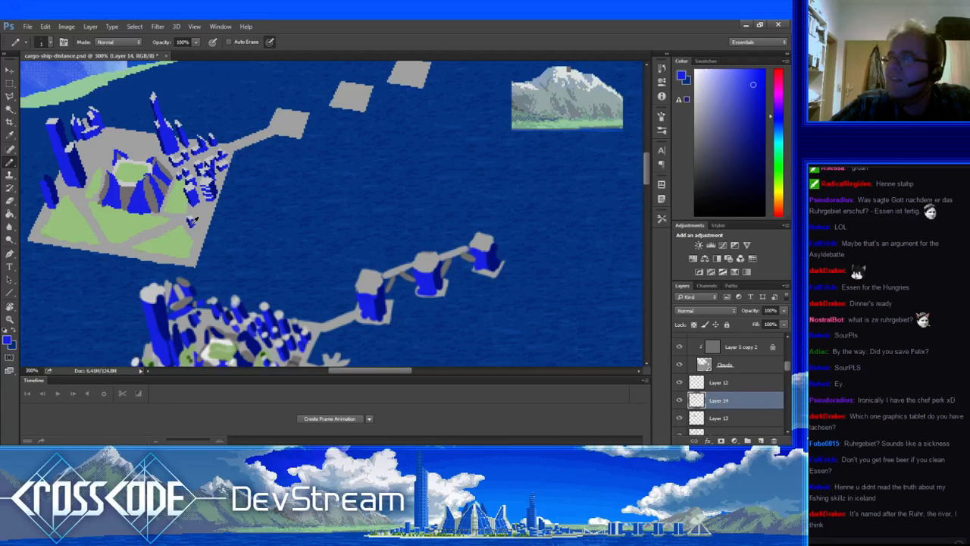
Paint a second tiny building beside the one in front of the striped tower, with bright and dark blue walls and a pale grey roof.
left_click(200, 225, "alt")
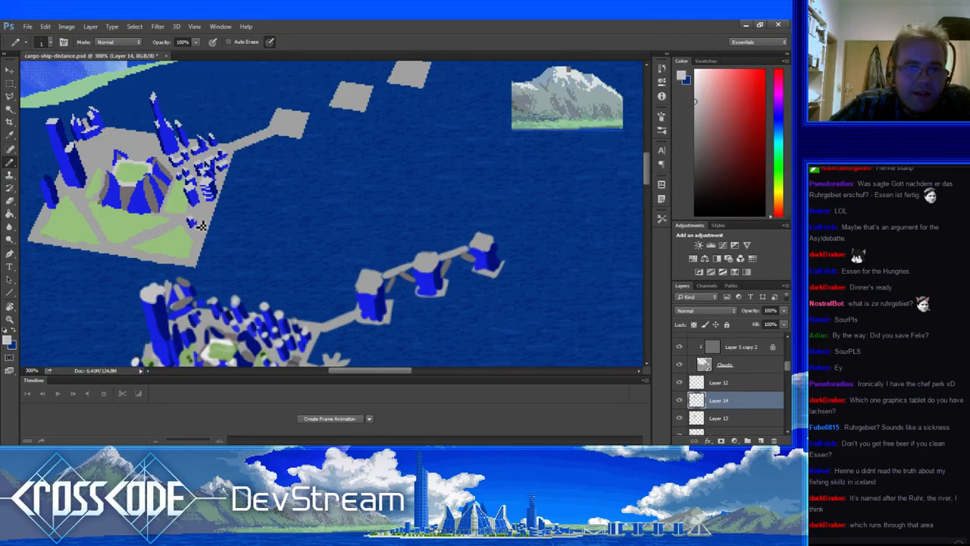
left_click(204, 225, "alt")
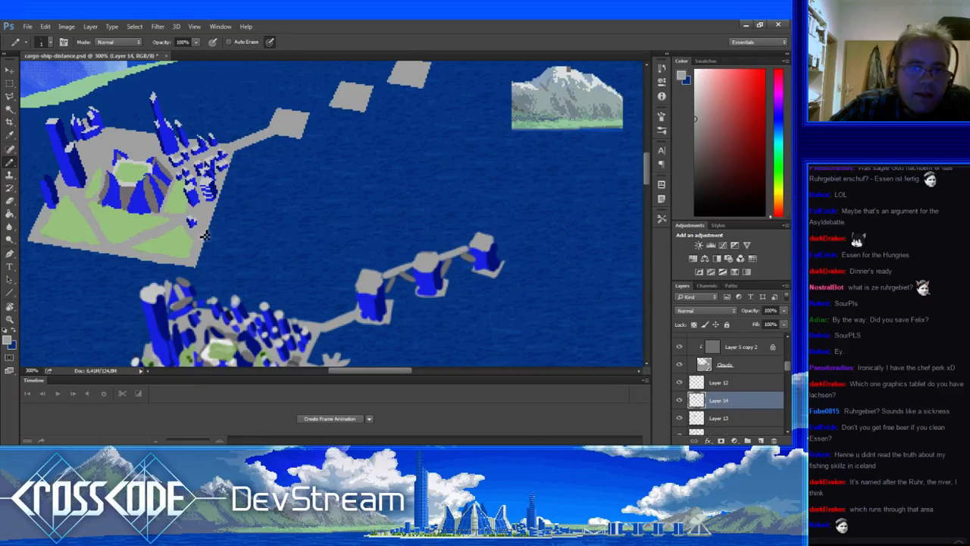
left_click(194, 222, "alt")
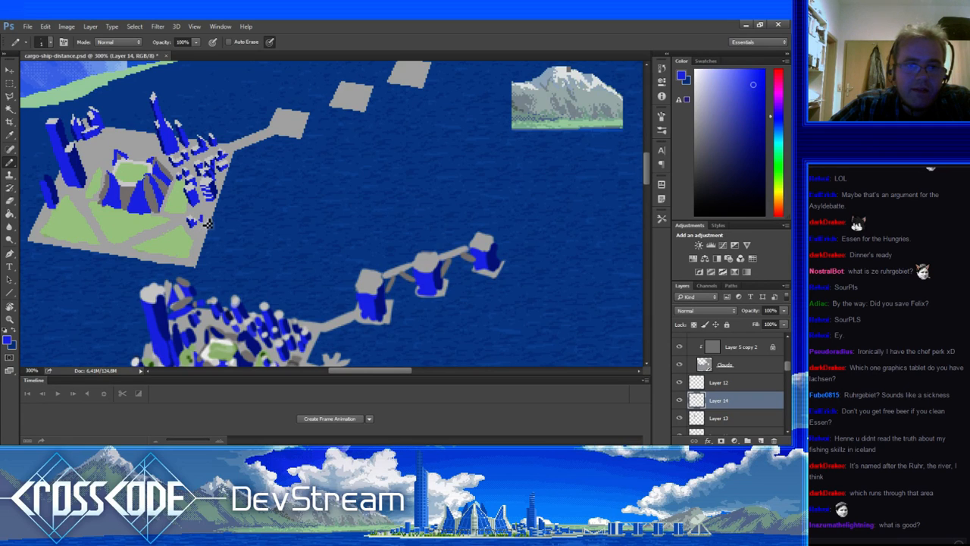
left_click(194, 219, "alt")
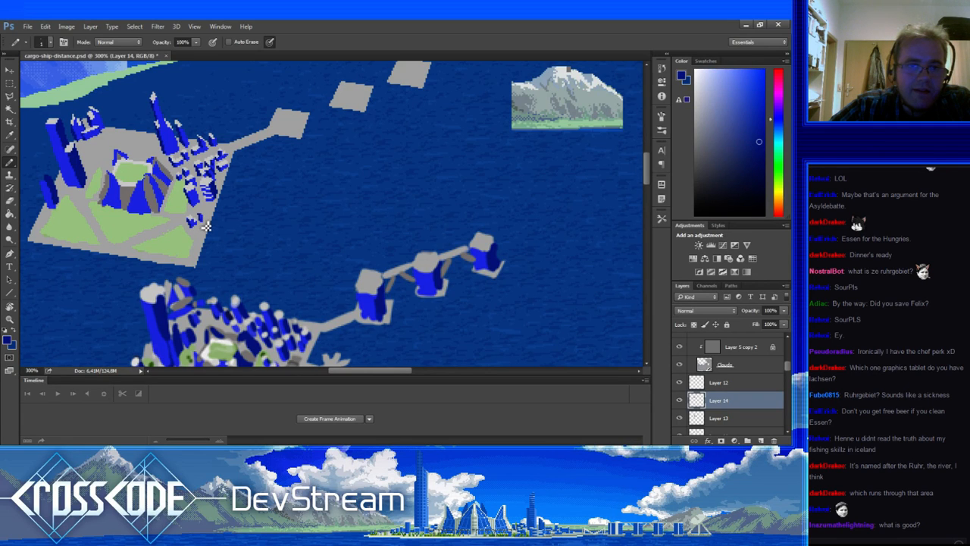
left_click(203, 222, "alt")
left_click(202, 221, "alt")
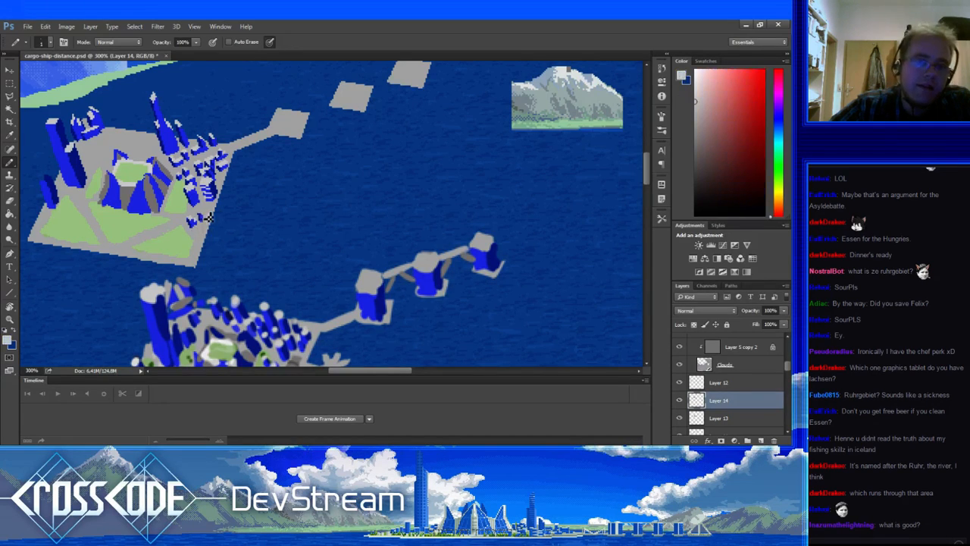
Touch up the inland edge of the shorter block attached to the tall tower with dark blue and grey pixels.
left_click_drag(170, 195, 139, 165)
left_click(138, 165, "alt")
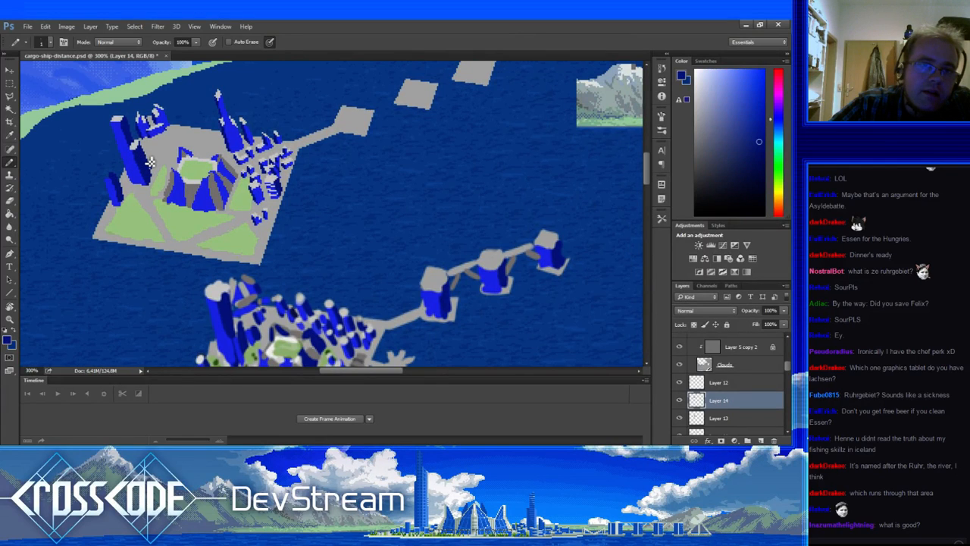
left_click(157, 175, "alt")
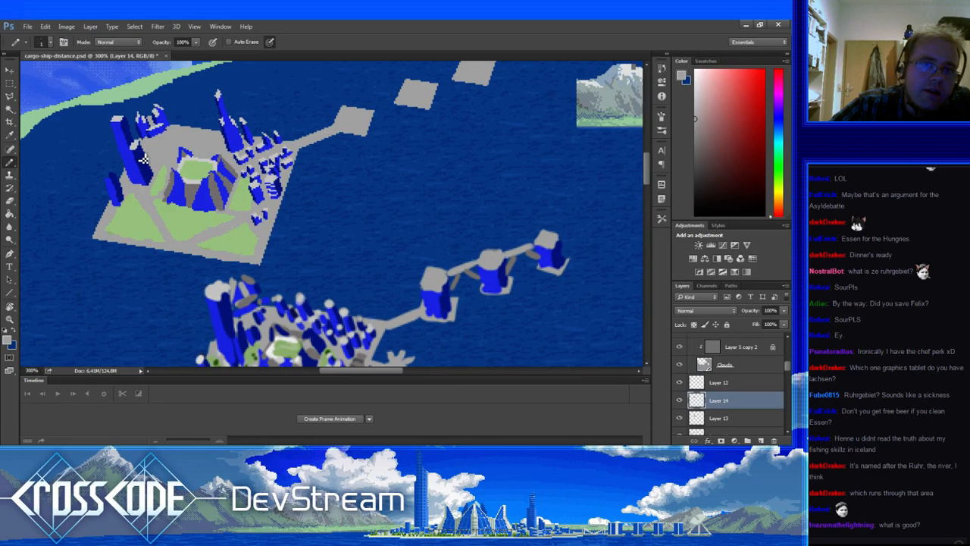
left_click(142, 156, "alt")
left_click(138, 145, "alt")
left_click(147, 141, "alt")
key("e")
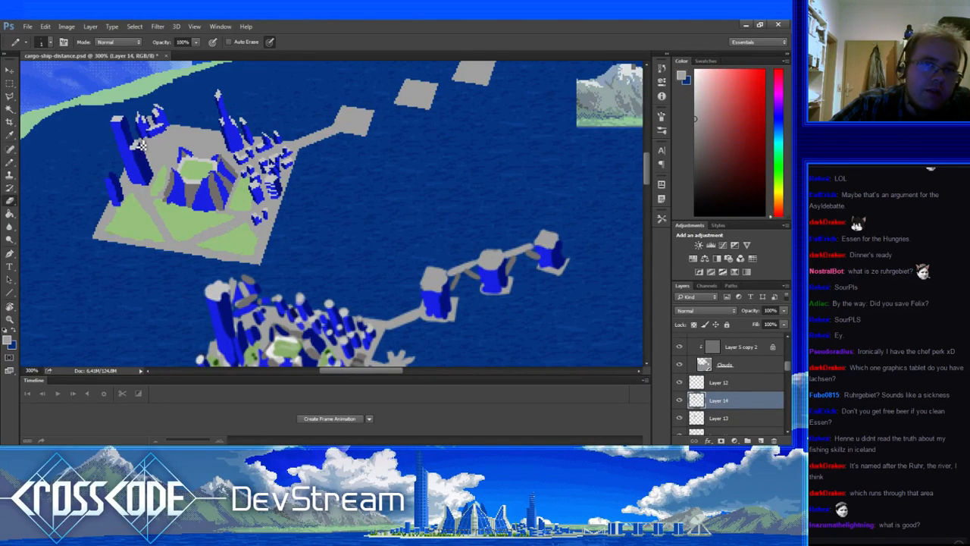
key("b")
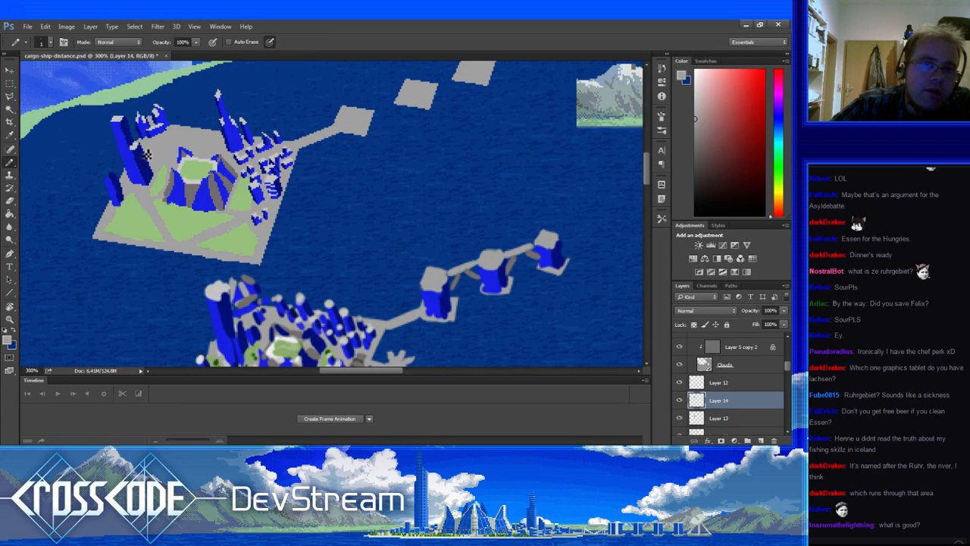
Refine the roof and upper walls of the shorter block beside the tall tower with pale grey and dark blue pixels.
left_click(138, 155, "alt")
left_click(140, 147, "alt")
left_click(138, 149, "alt")
left_click(136, 150, "alt")
left_click(141, 147, "alt")
left_click(138, 145, "alt")
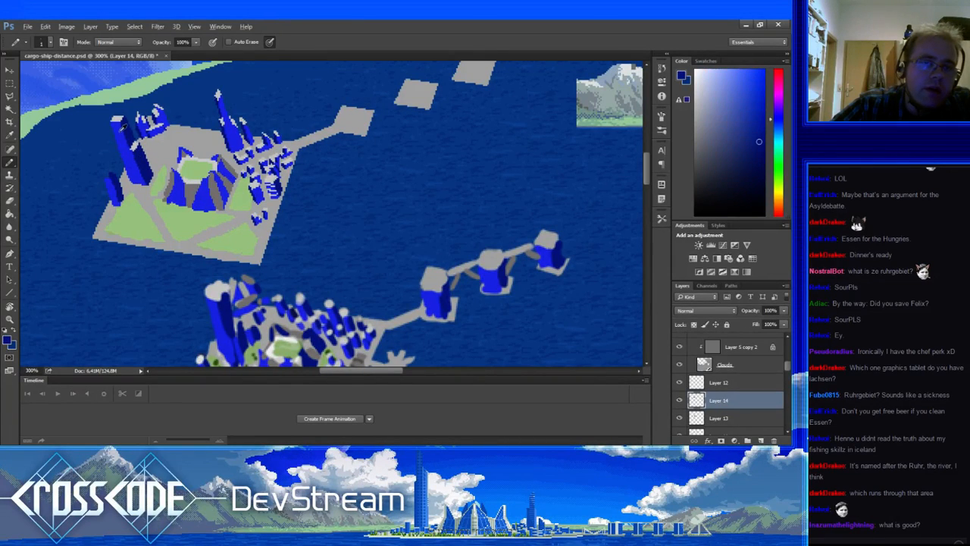
left_click(135, 151, "alt")
left_click(130, 135, "alt")
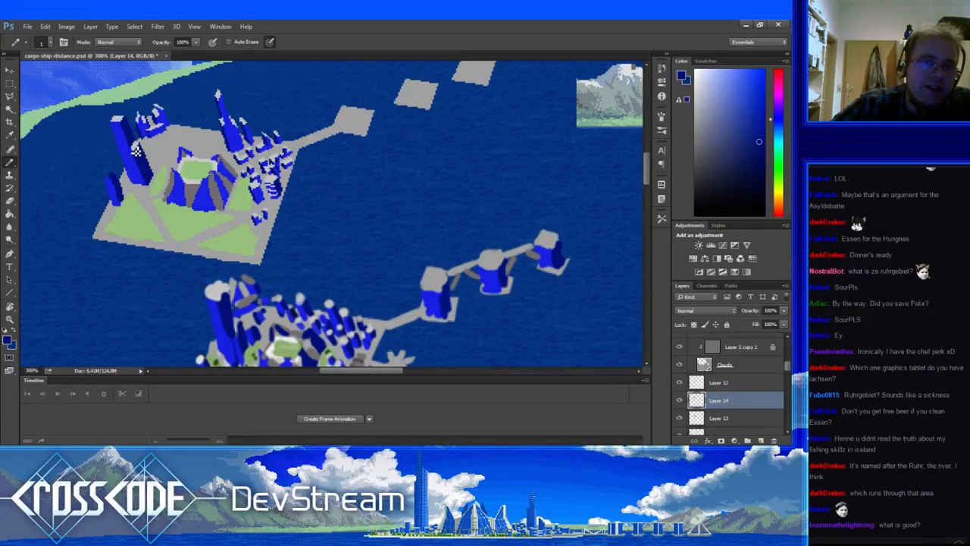
left_click(138, 154, "alt")
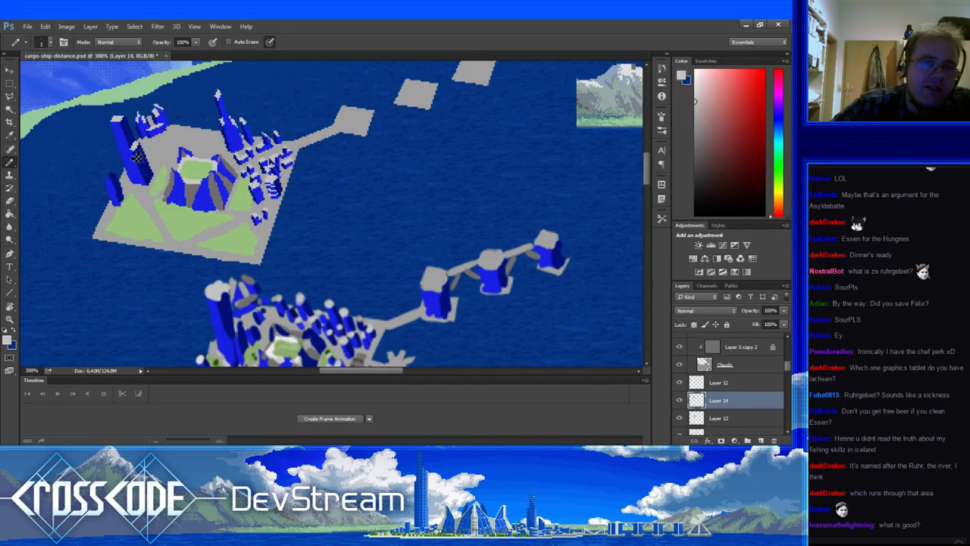
left_click(134, 140, "alt")
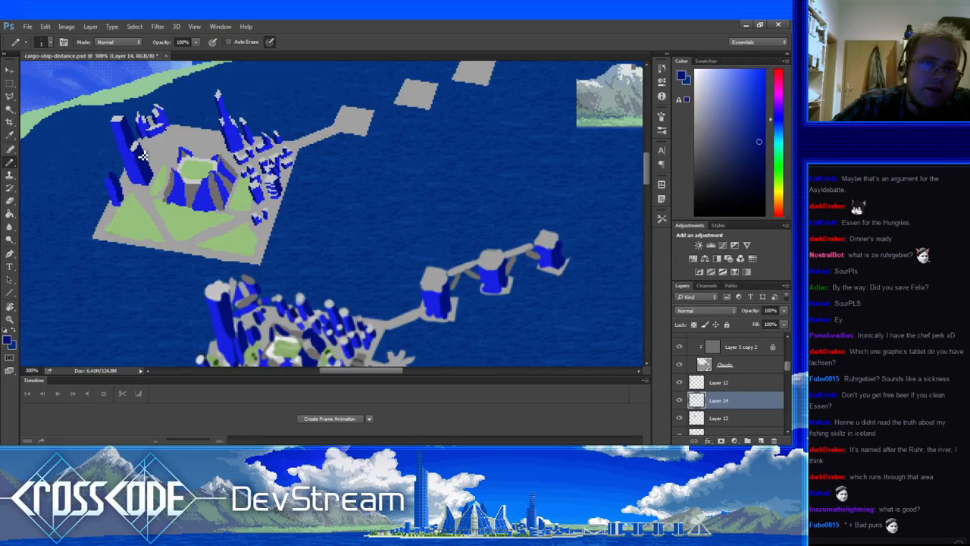
Add a pale grey roof and dark blue shading to the small standalone tower at the platform's left edge.
mouse_move(166, 192)
left_mouse_down()
mouse_move(216, 156)
mouse_move(190, 141)
mouse_move(180, 155)
mouse_move(197, 159)
left_mouse_up()
left_click(143, 141, "alt")
left_click(143, 142)
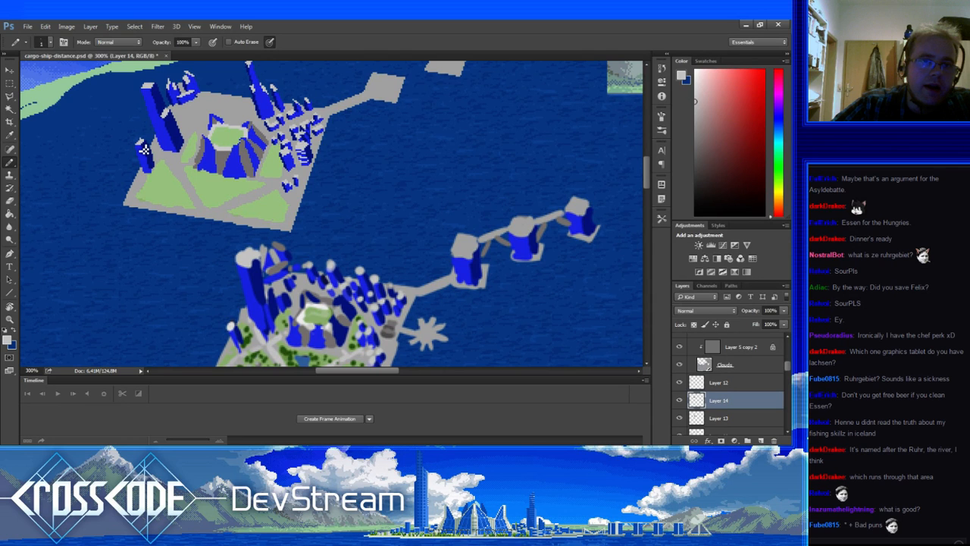
left_click_drag(142, 149, 162, 180)
left_click(164, 182, "alt")
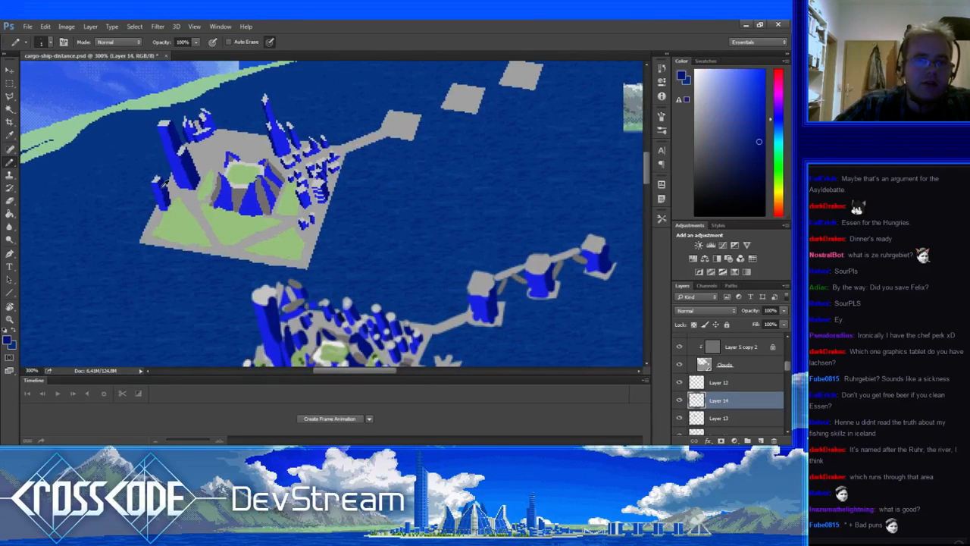
Paint another tiny building near the platform's right edge below the striped tower, using bright blue, dark blue and pale grey.
left_click_drag(229, 170, 184, 192)
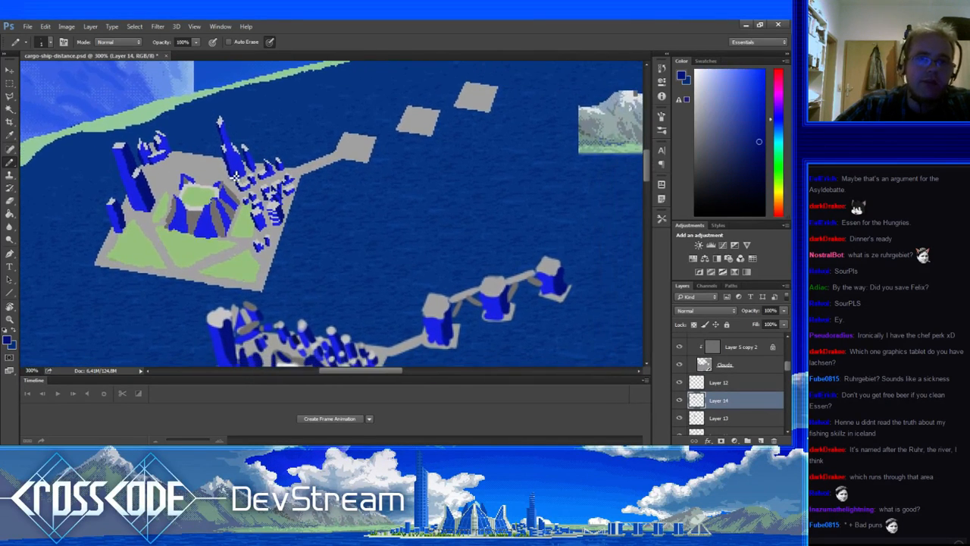
left_click_drag(274, 238, 233, 186)
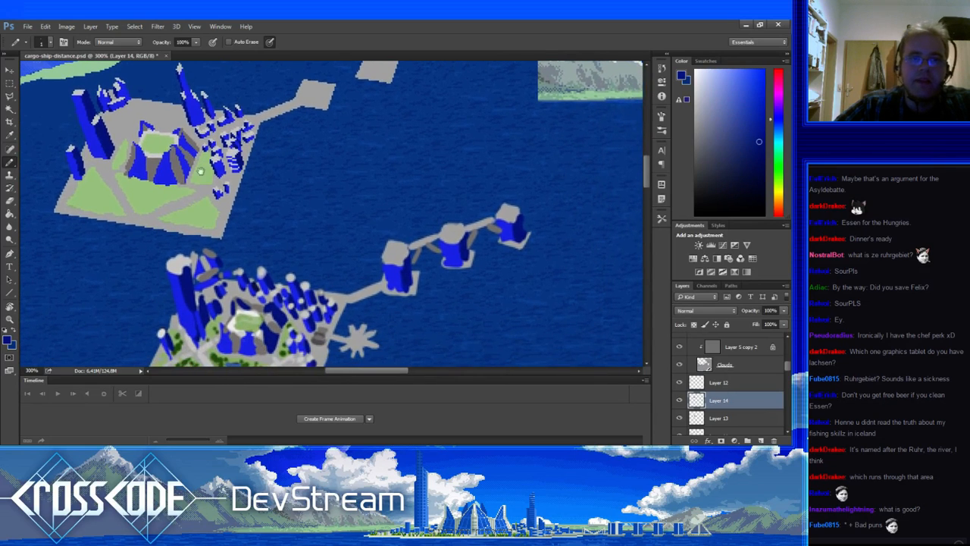
left_click(234, 195, "alt")
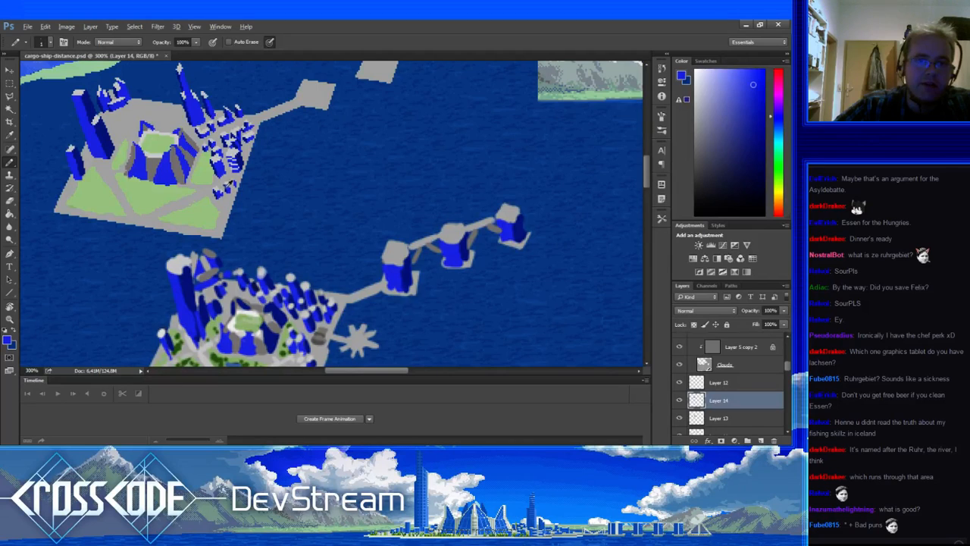
left_click(233, 189, "alt")
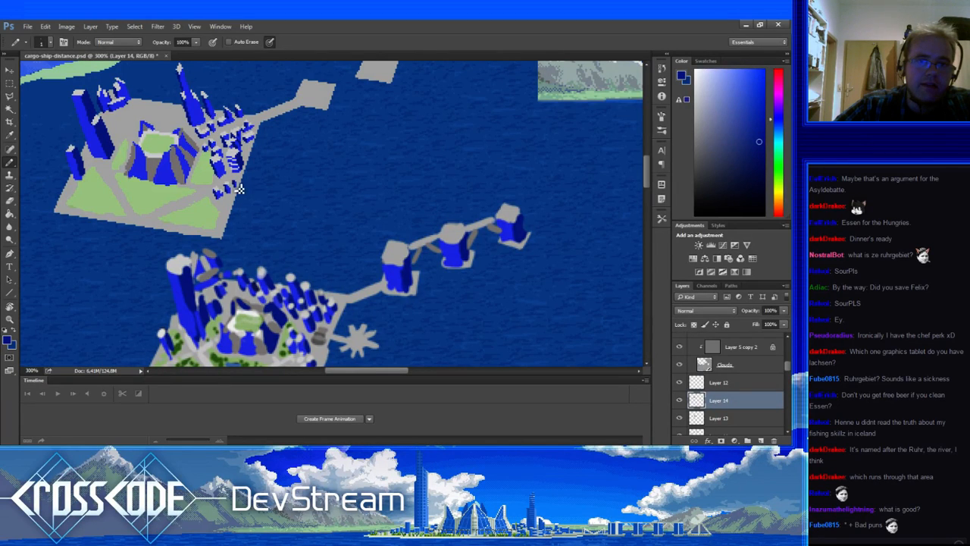
left_click(234, 185, "alt")
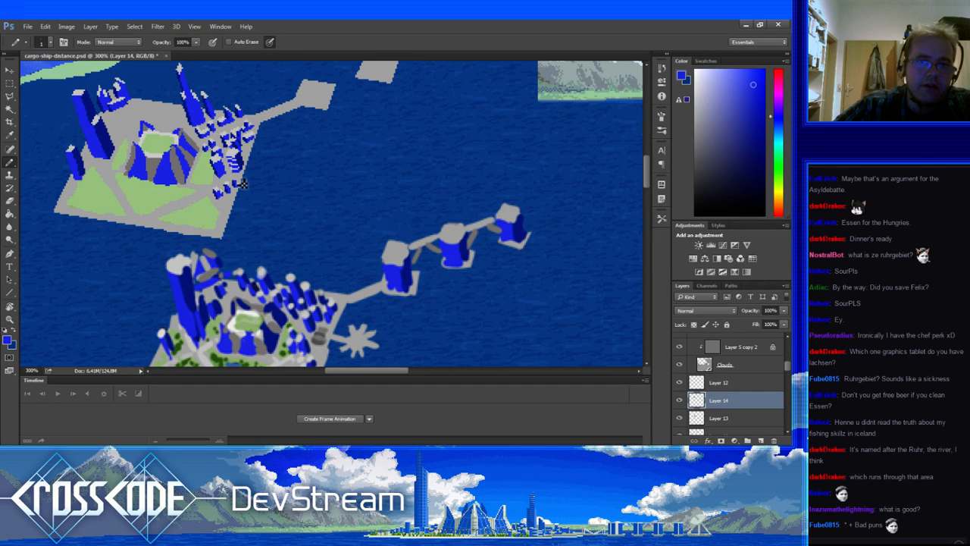
left_click(243, 186, "alt")
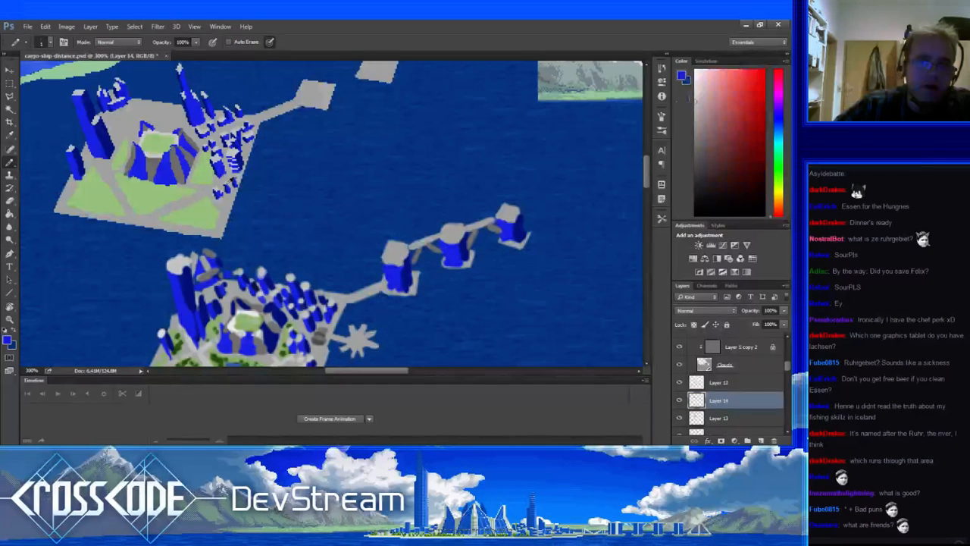
left_click(240, 186, "alt")
Paint a small building between the central dome and the tall spire with blue walls, dark blue shading and a pale grey roof.
mouse_move(236, 223)
left_mouse_down()
mouse_move(303, 296)
mouse_move(320, 286)
mouse_move(303, 267)
left_mouse_up()
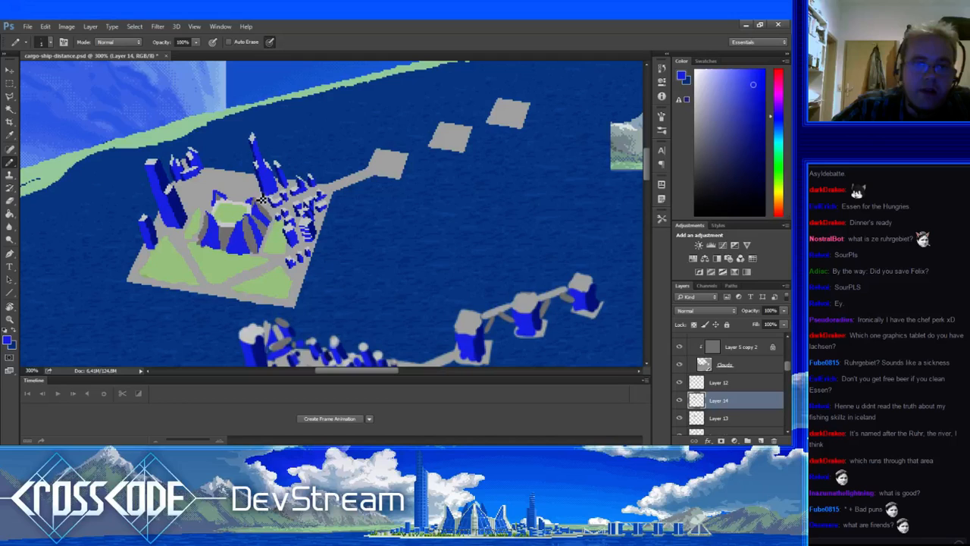
left_click(258, 162, "alt")
left_click(258, 199, "alt")
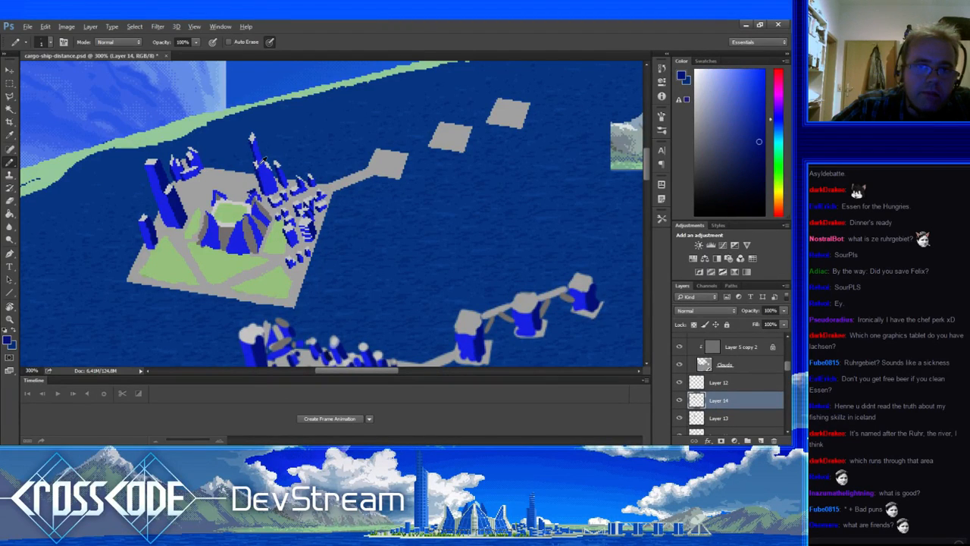
left_click(256, 200, "alt")
left_click(258, 203, "alt")
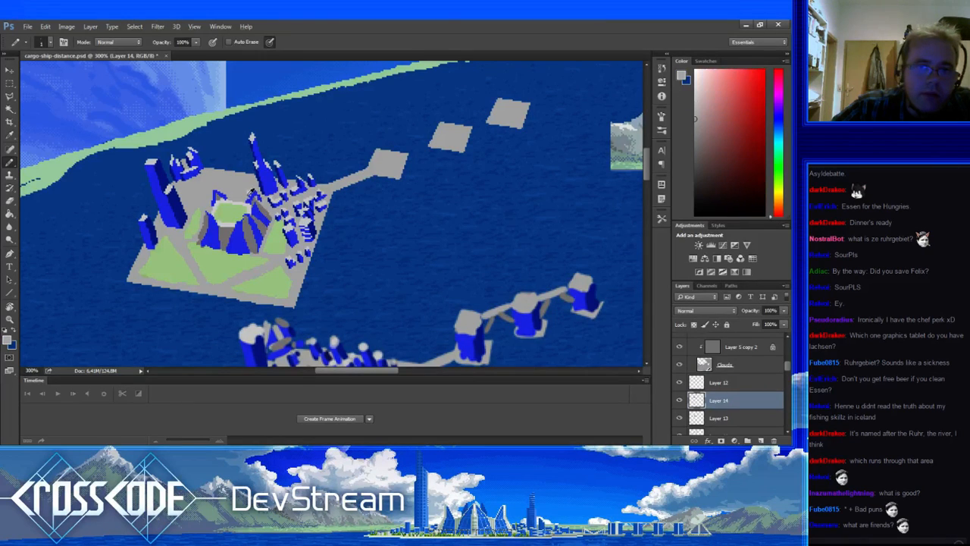
left_click(258, 203, "alt")
left_click(258, 204, "alt")
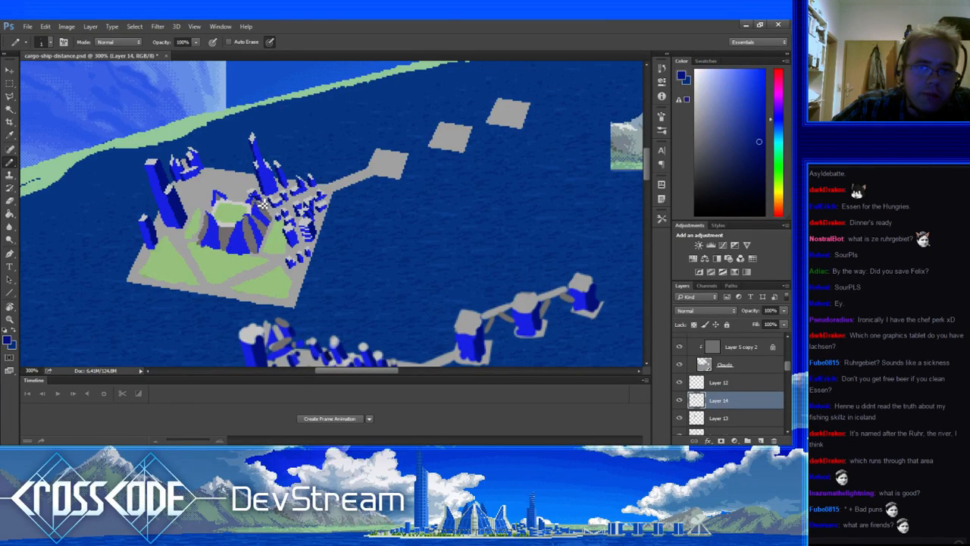
left_click(262, 201, "alt")
left_click(259, 200, "alt")
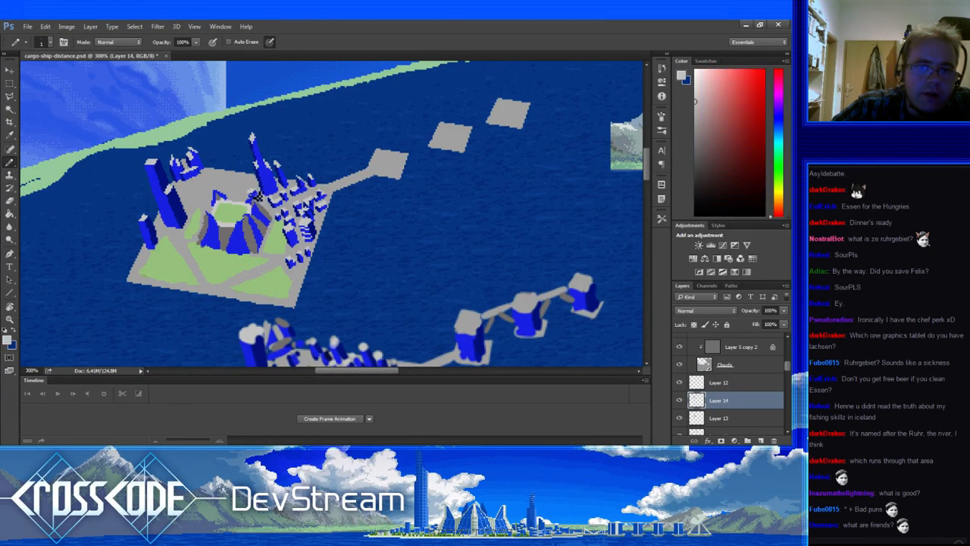
Add a small building on the grey ground behind the central dome with bright blue, dark blue and pale grey pixels.
left_click_drag(291, 224, 260, 129)
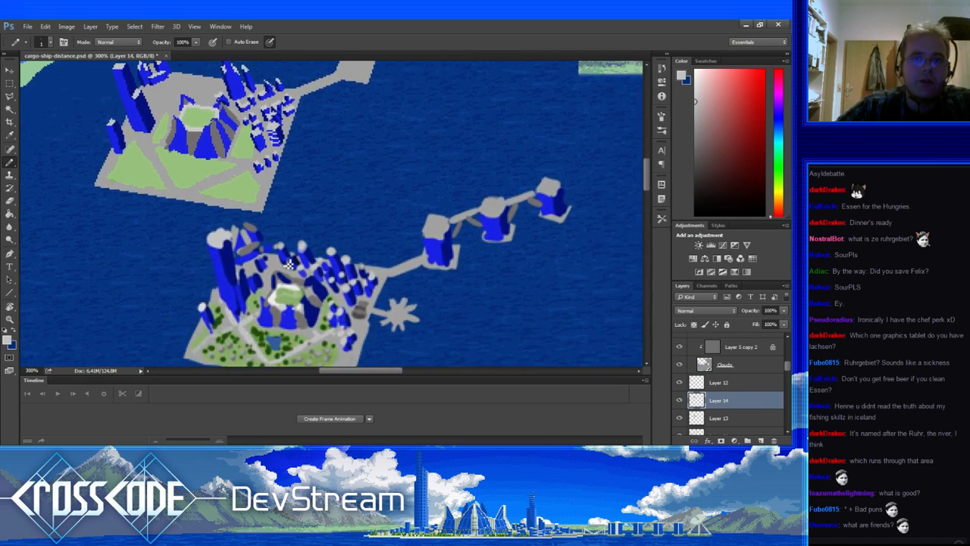
left_click_drag(222, 93, 269, 168)
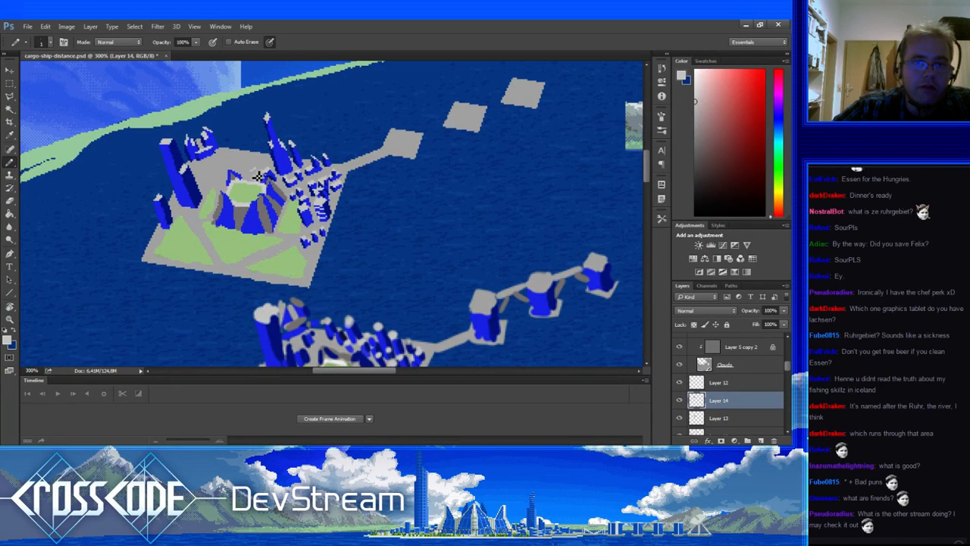
left_click(271, 169, "alt")
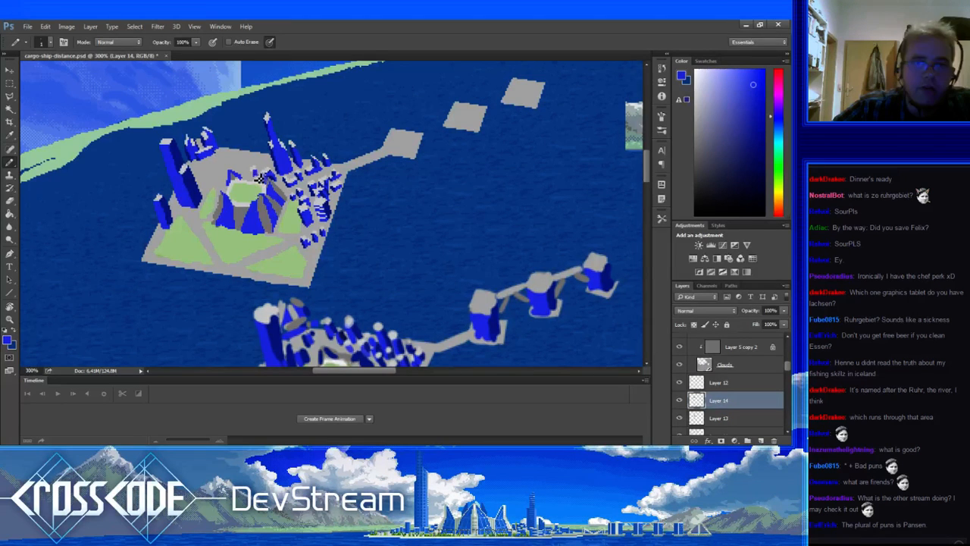
left_click(274, 152, "alt")
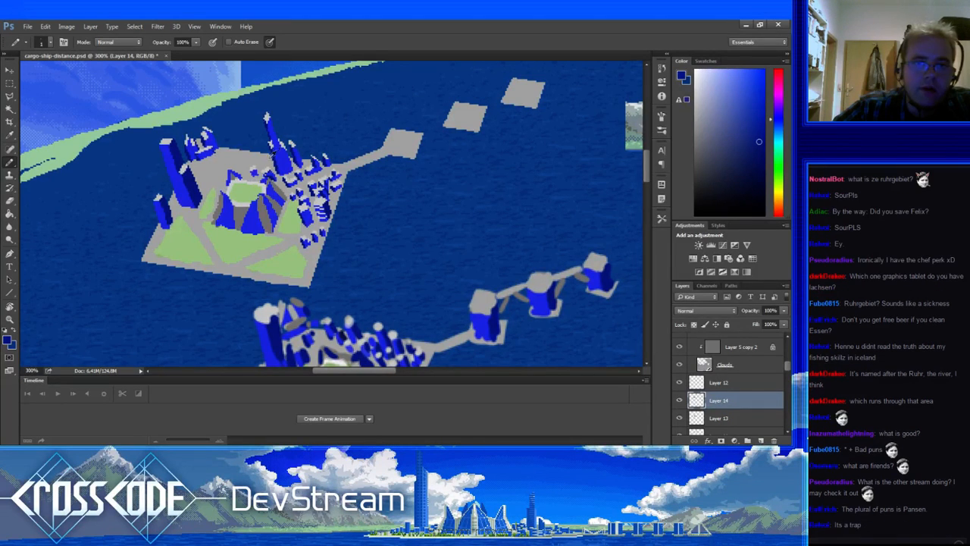
left_click(258, 180, "alt")
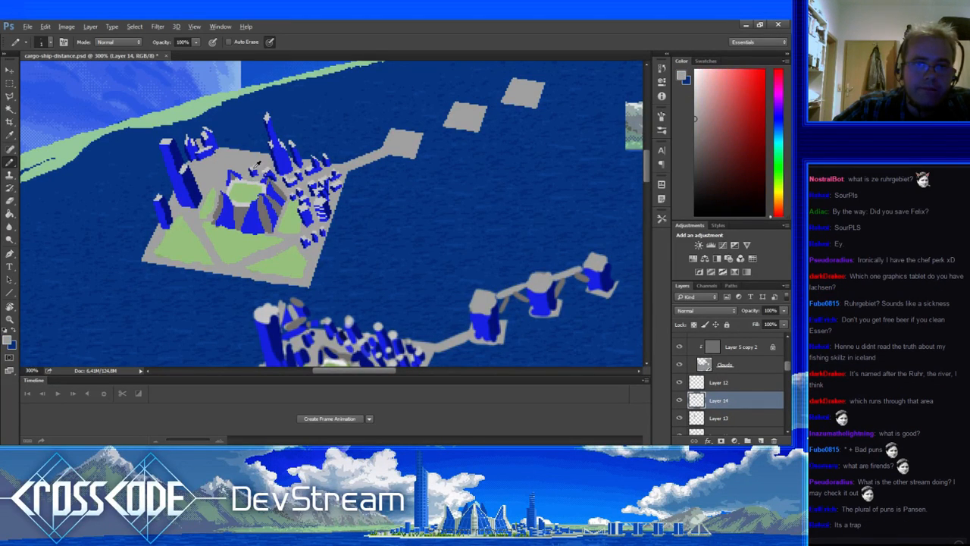
left_click(256, 165, "alt")
Refine the small buildings between the central dome and the tall spire with bright blue, dark blue and pale grey pixels.
mouse_move(267, 197)
left_mouse_down()
mouse_move(261, 188)
mouse_move(259, 203)
left_mouse_up()
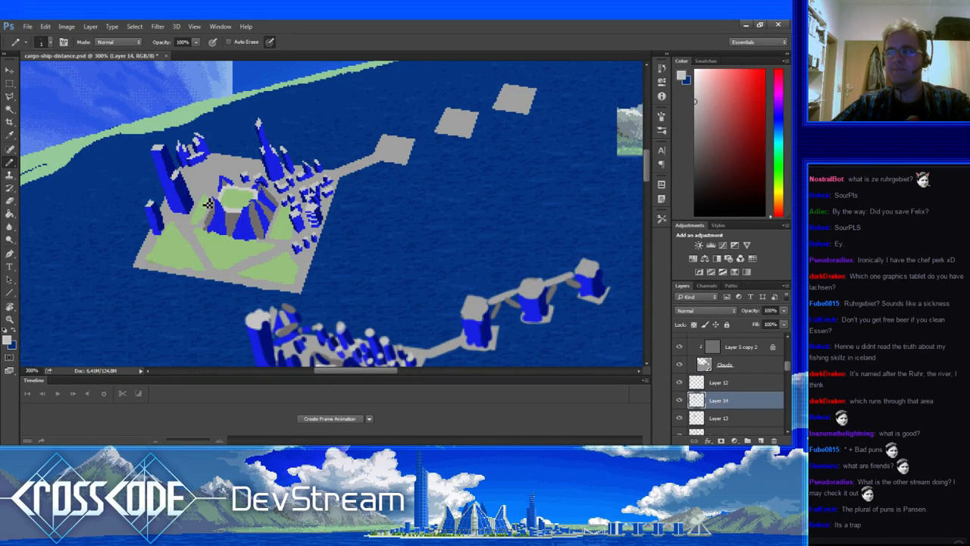
left_click_drag(208, 204, 194, 185)
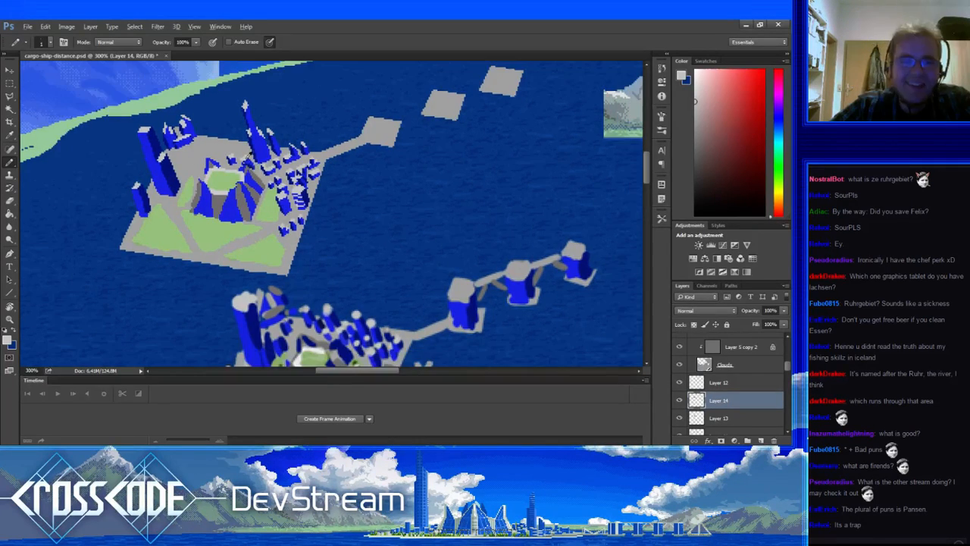
left_click(241, 155, "alt")
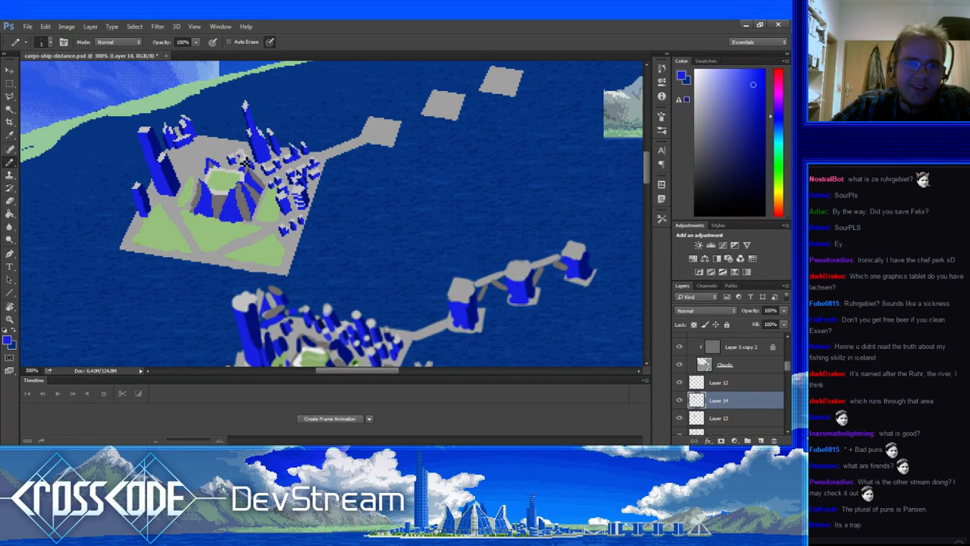
left_click(238, 150, "alt")
left_click_drag(256, 192, 268, 182)
left_click(258, 151, "alt")
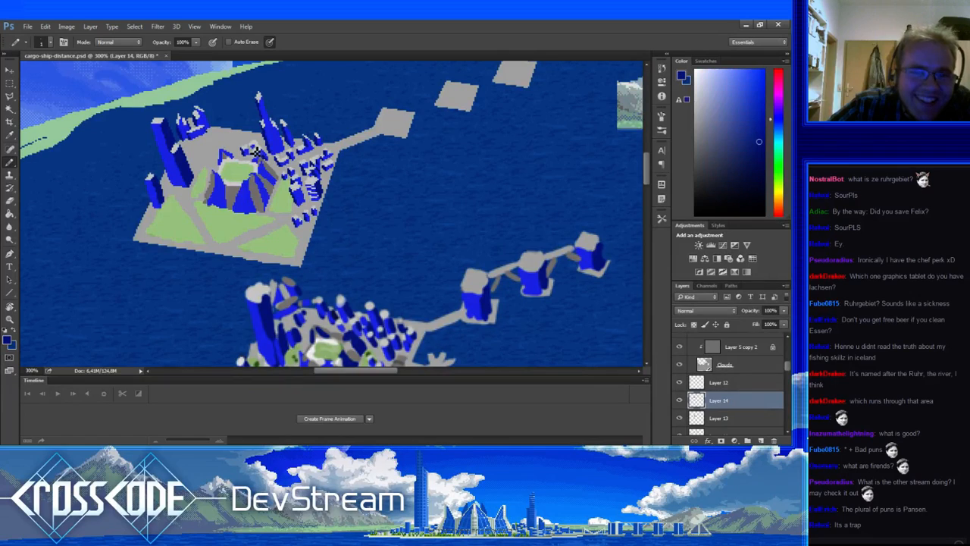
left_click(258, 153, "alt")
left_click(258, 153, "alt")
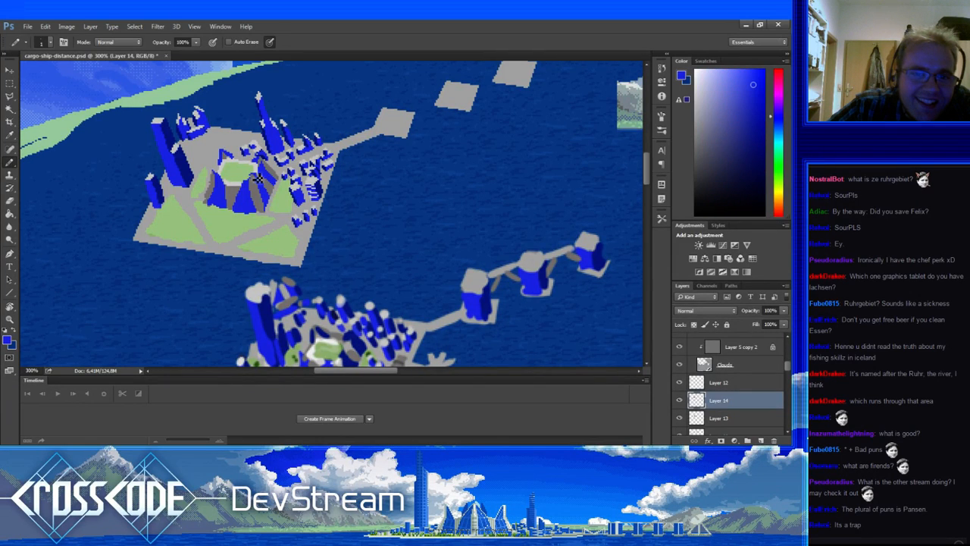
Touch up the building edge behind the dome's rim nearest the spire with dark blue and grey pixels.
left_click_drag(258, 178, 276, 196)
left_click(278, 178, "alt")
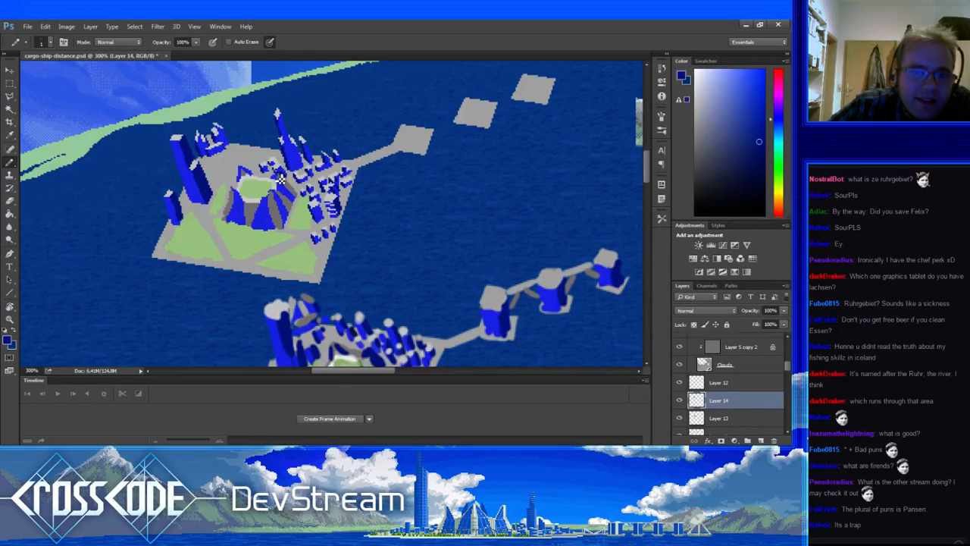
left_click(282, 173, "alt")
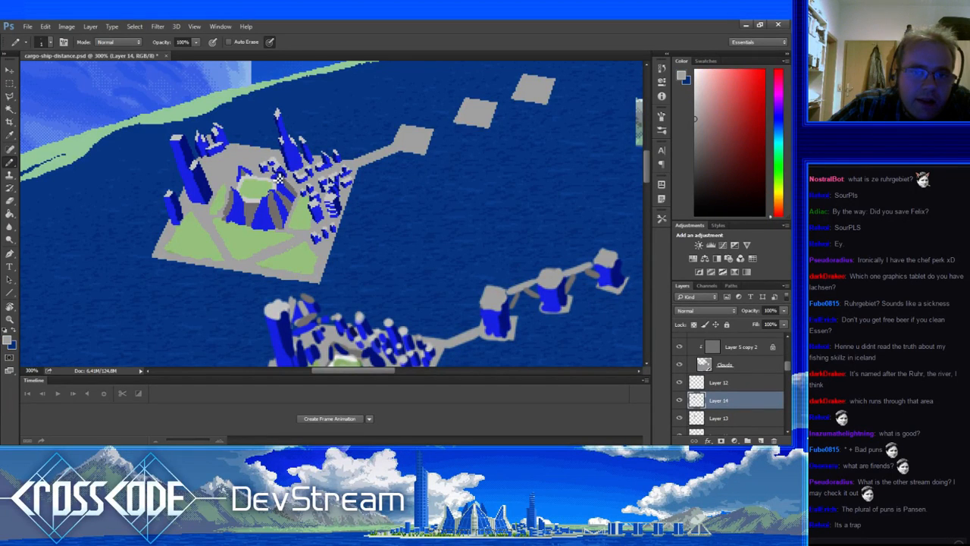
left_click_drag(275, 203, 289, 234)
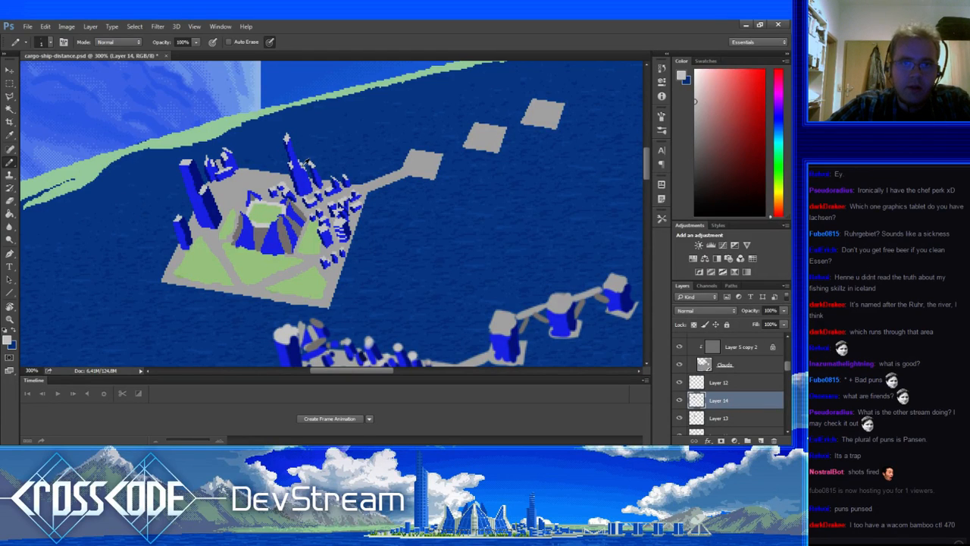
Refine the smaller side tower beside the tall spire with bright blue and pale grey pixels.
left_click(308, 166, "alt")
key("e")
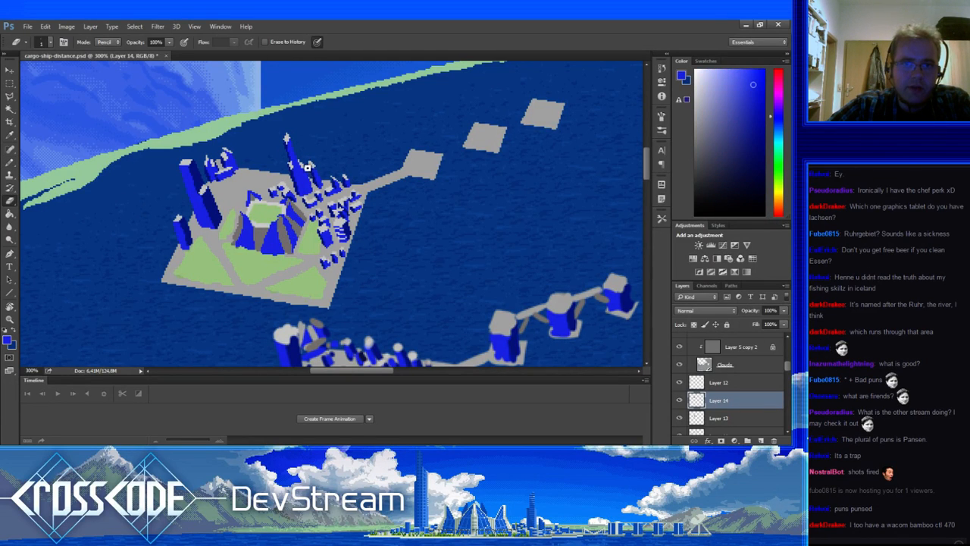
key("b")
key("x")
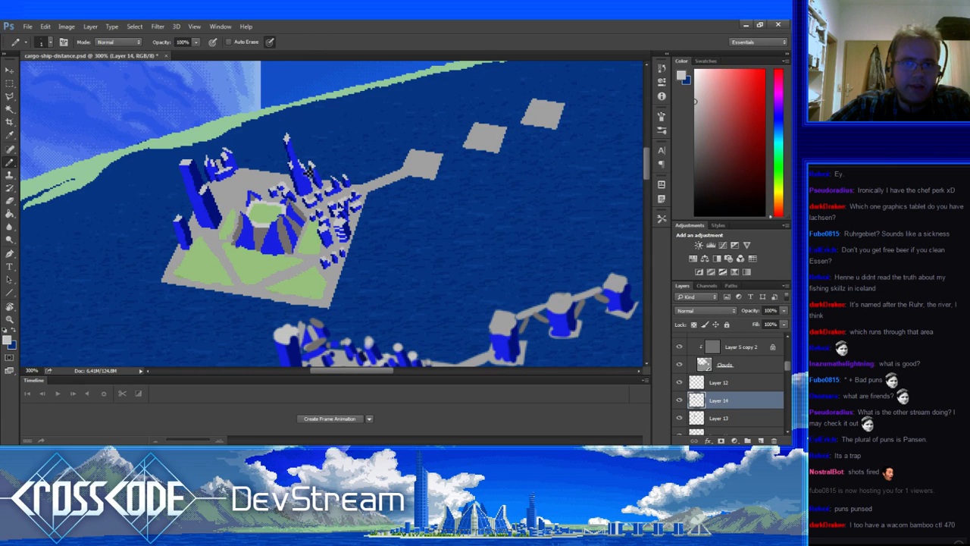
left_click_drag(309, 205, 331, 226)
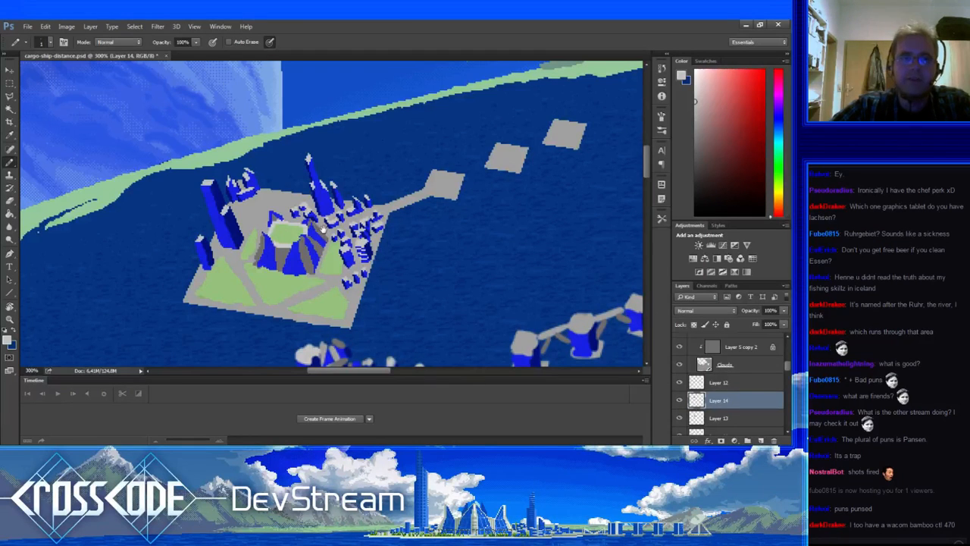
left_click_drag(324, 231, 332, 237)
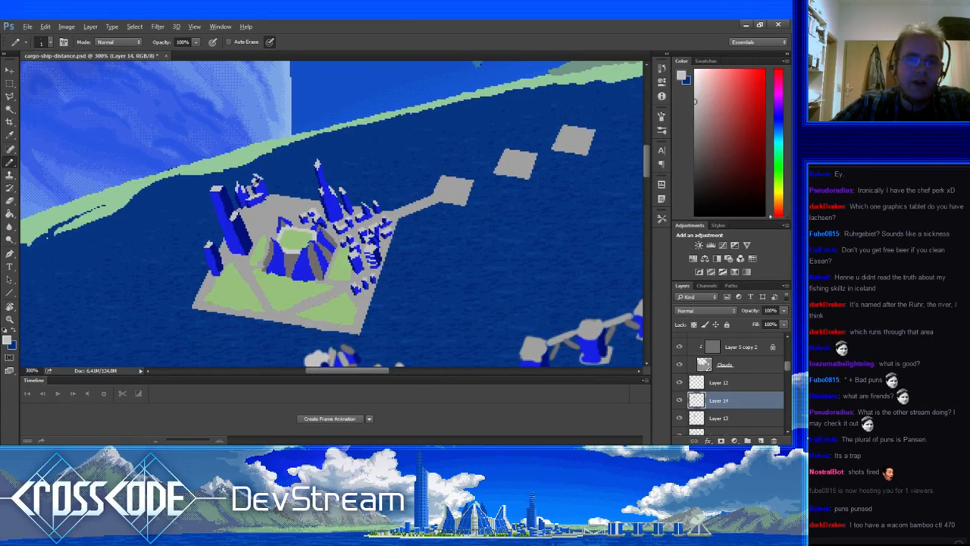
Add dark blue shading and pale grey roof pixels to the small tower cluster behind the tall left towers.
left_click(256, 183, "alt")
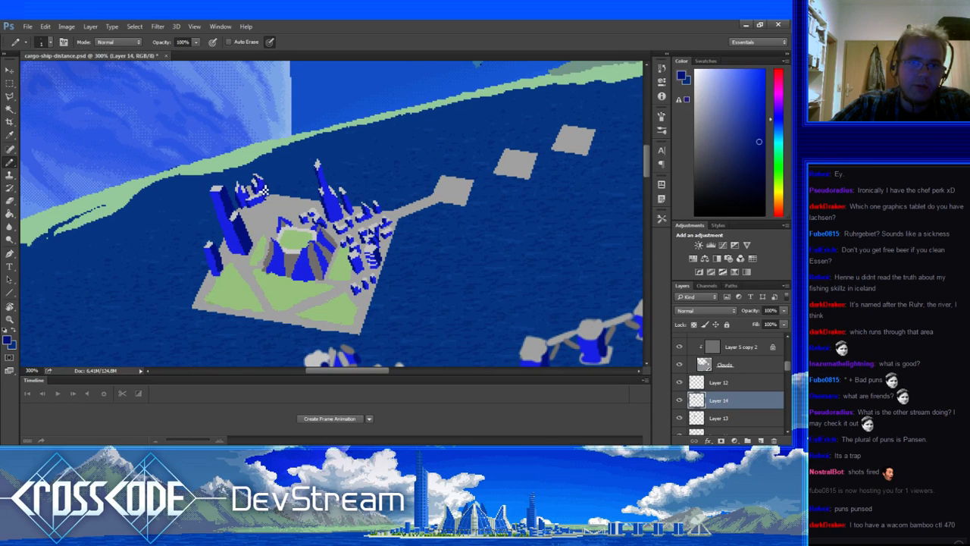
left_click(258, 189, "alt")
left_click_drag(270, 209, 293, 203)
left_click(262, 183, "alt")
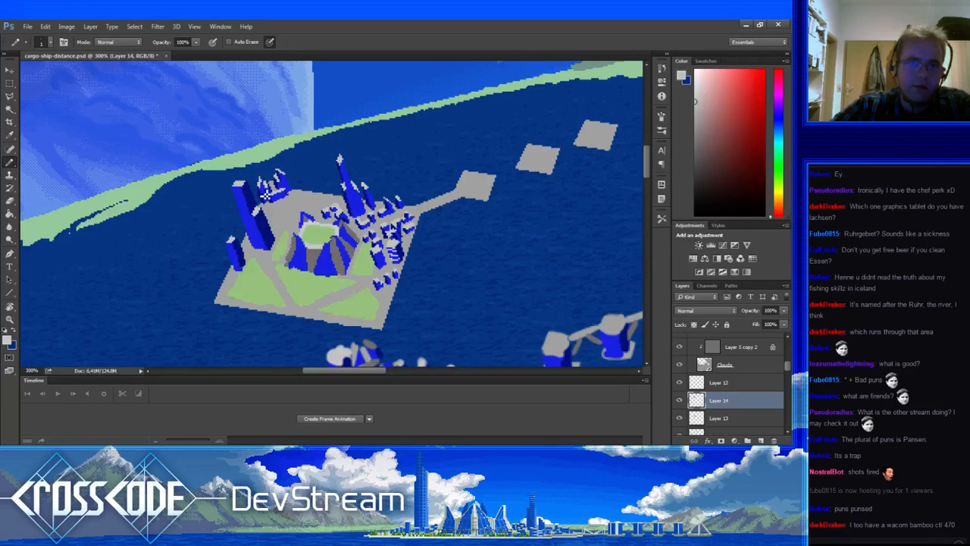
Extend the base of the tower cluster behind the tall left towers with bright blue and dark blue pixels.
left_click(267, 199, "alt")
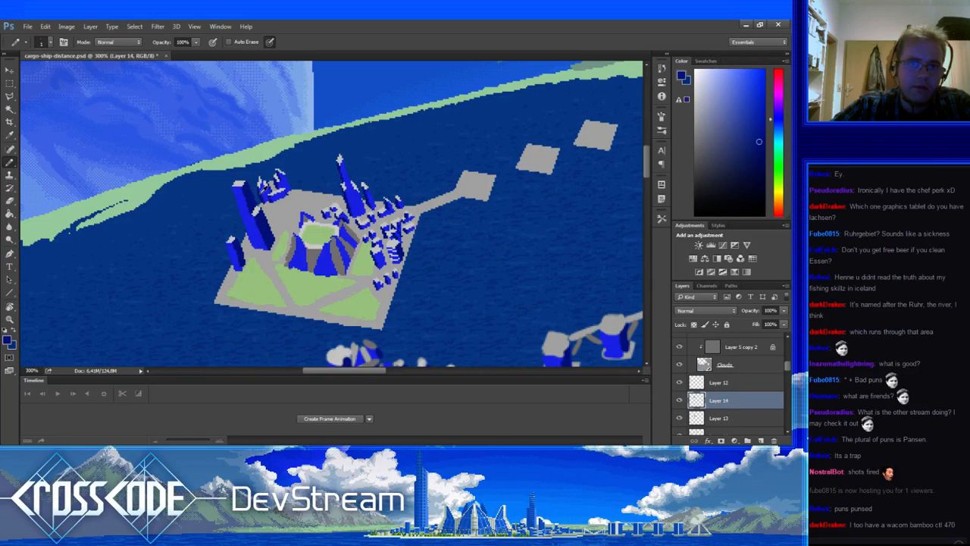
left_click(267, 200, "alt")
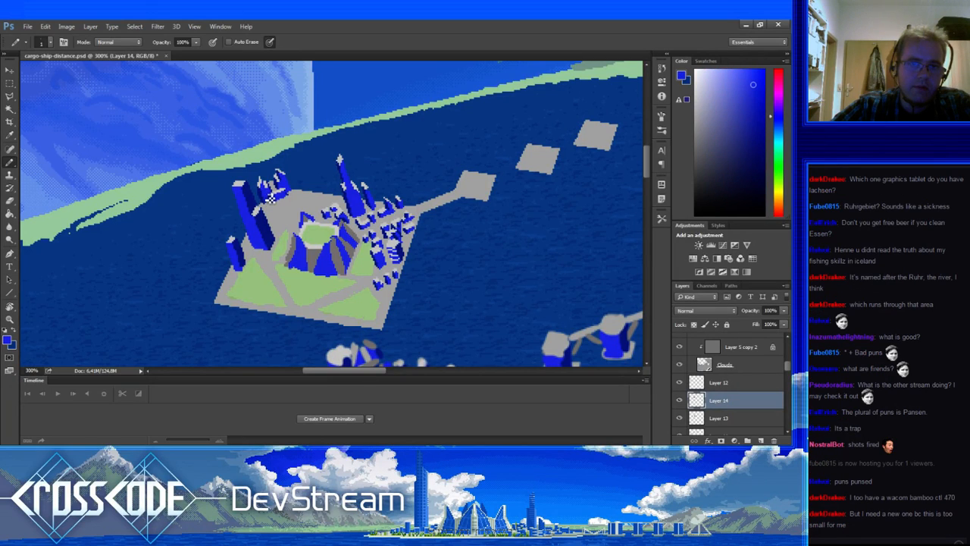
left_click(266, 198, "alt")
key("e")
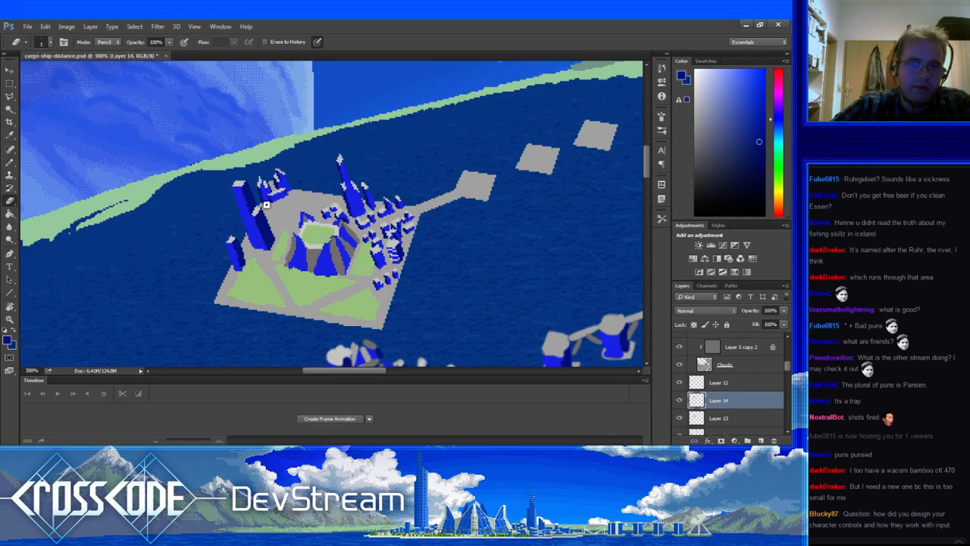
key("b")
left_click(270, 206, "alt")
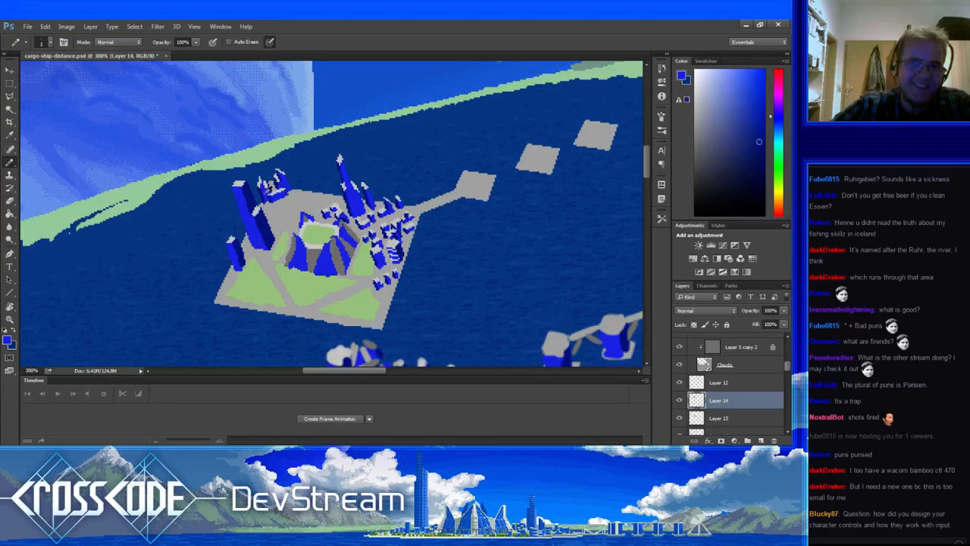
left_click(269, 195, "alt")
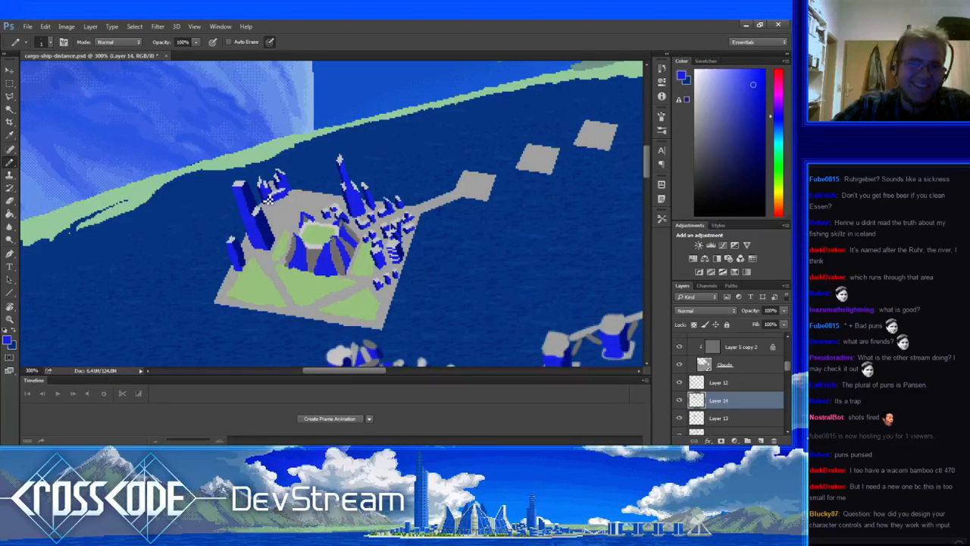
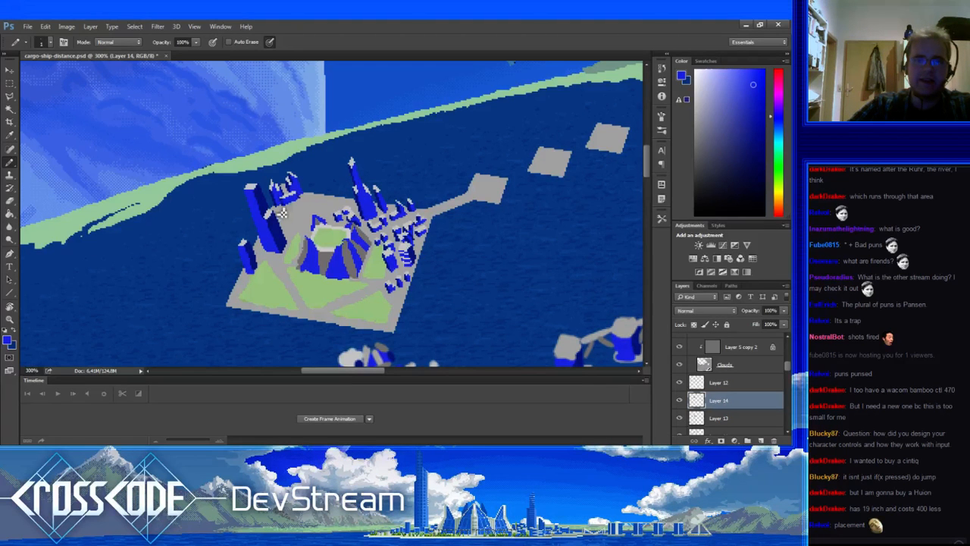
Paint a small building between the tall left towers and the central dome using bright blue, dark blue and pale grey.
left_click_drag(283, 213, 269, 232)
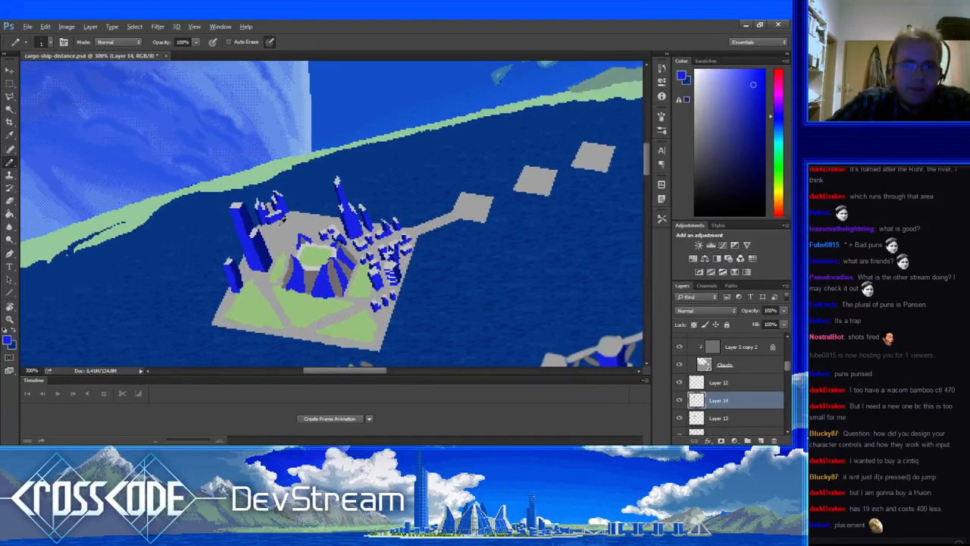
left_click_drag(335, 304, 328, 273)
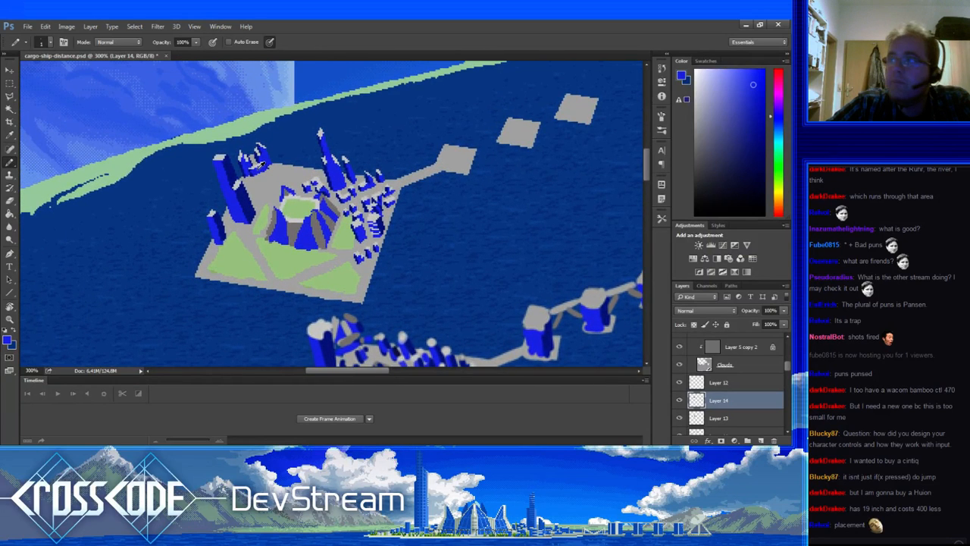
left_click(266, 204, "alt")
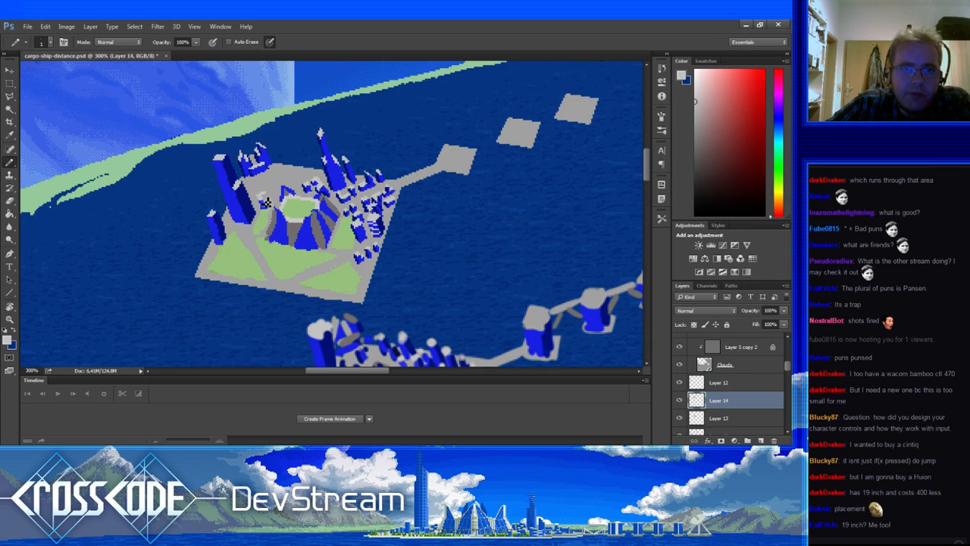
left_click(270, 205, "alt")
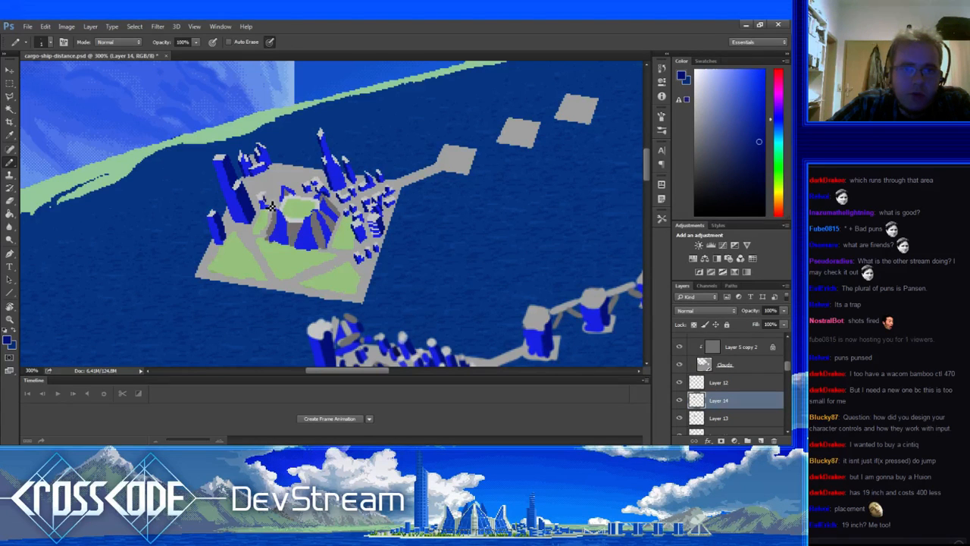
left_click(265, 199, "alt")
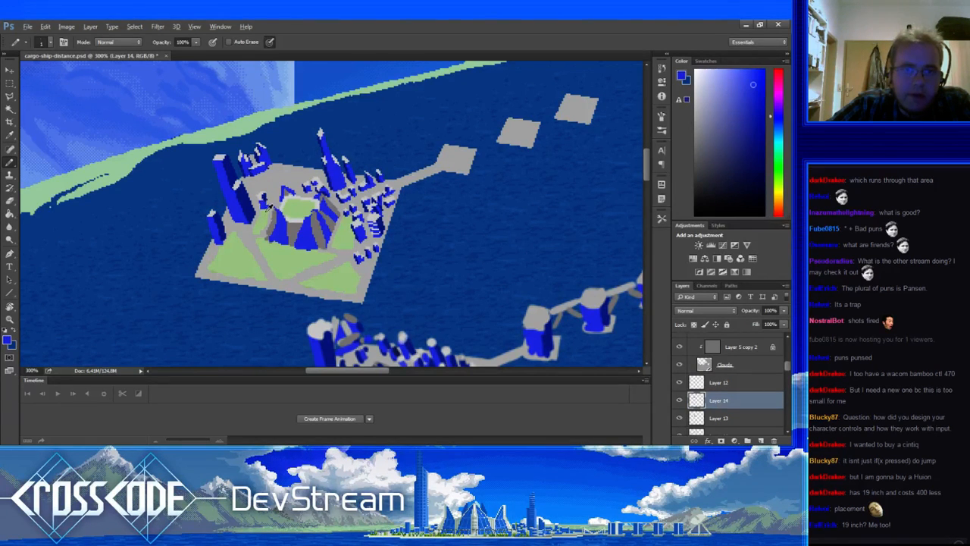
left_click(271, 214, "alt")
left_click(264, 199, "alt")
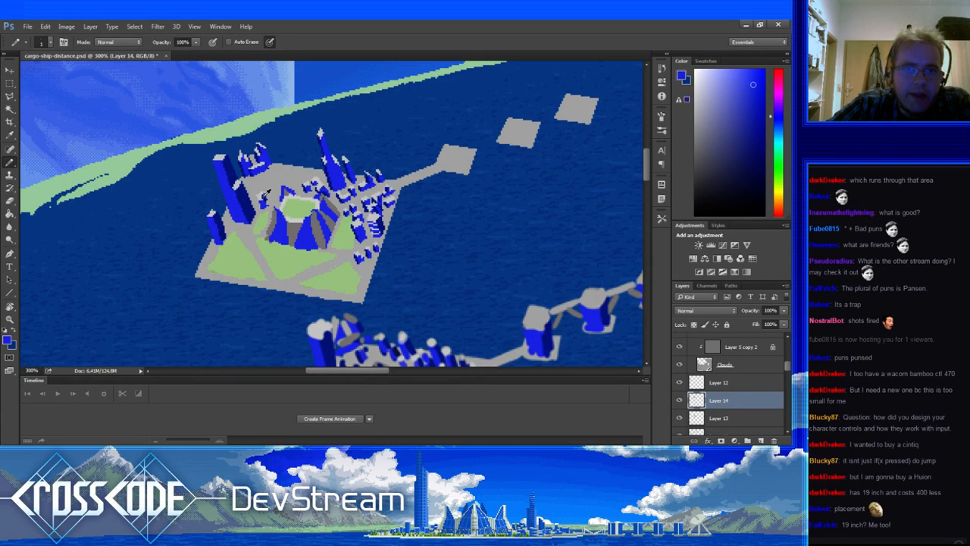
Shape the new small building left of the dome with dark blue shading, bright blue walls and a pale grey roof.
left_click(265, 203, "alt")
left_click(263, 199, "alt")
left_click(263, 202, "alt")
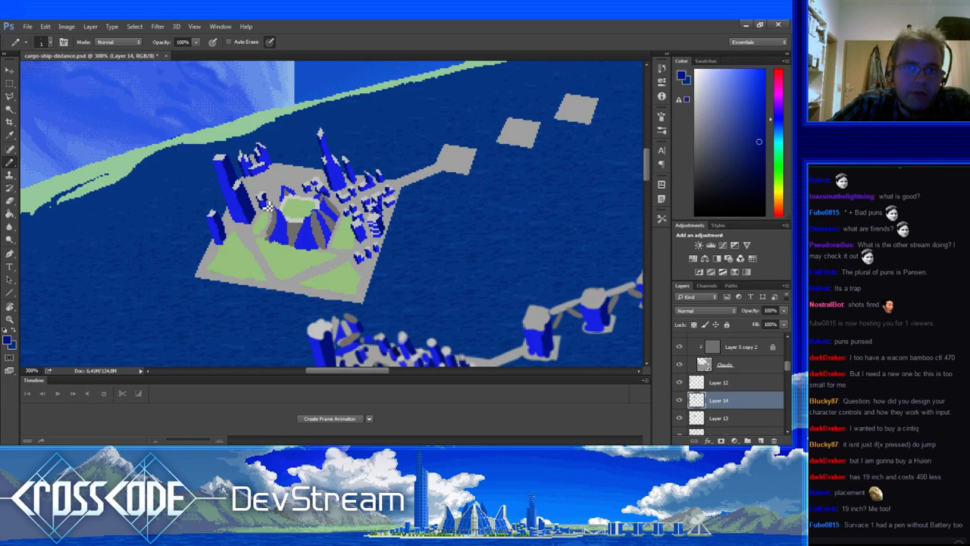
left_click(267, 212, "alt")
left_click(269, 200, "alt")
left_click(269, 200, "alt")
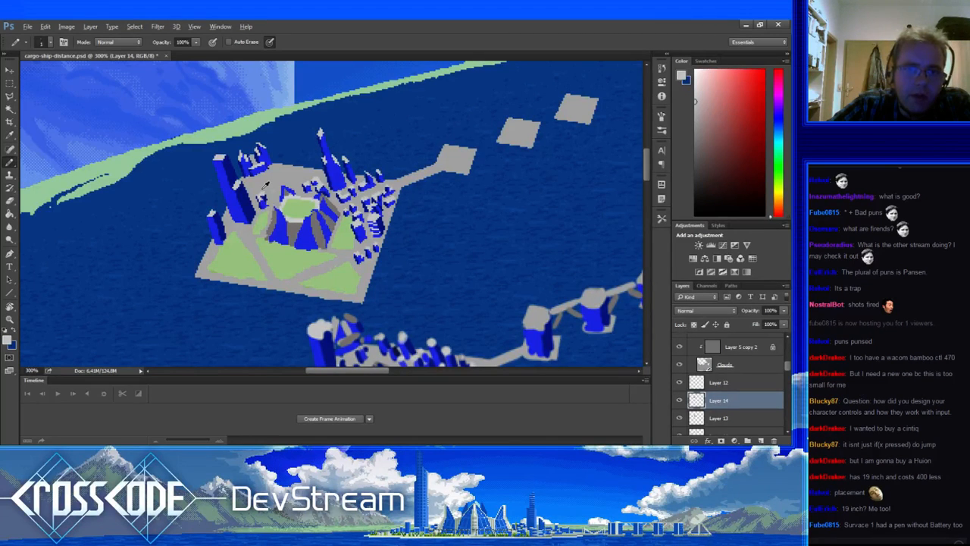
left_click(265, 202, "alt")
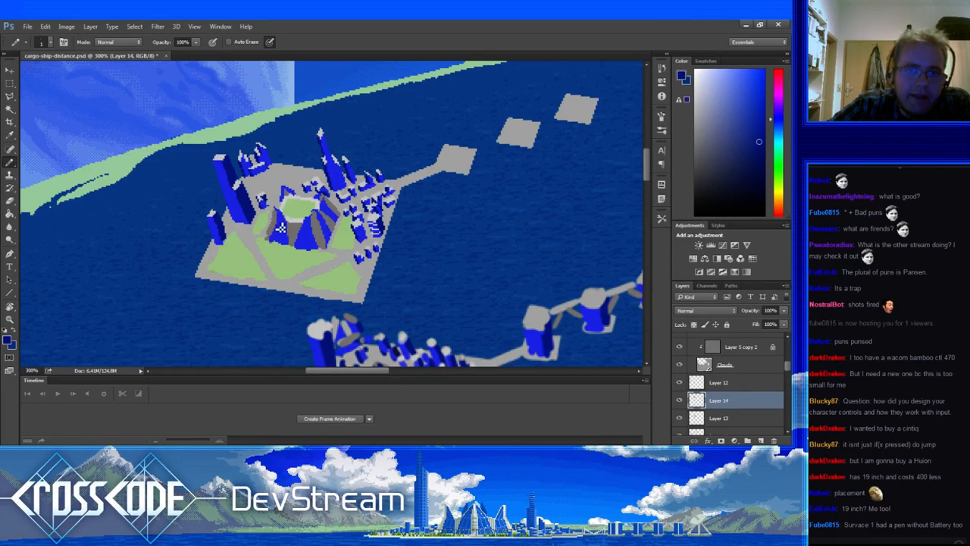
Clean up the outline, roof and walls of the small building left of the dome with blue, pale grey and ground-grey pixels.
left_click_drag(276, 210, 286, 208)
left_click(281, 200, "alt")
left_click(275, 197, "alt")
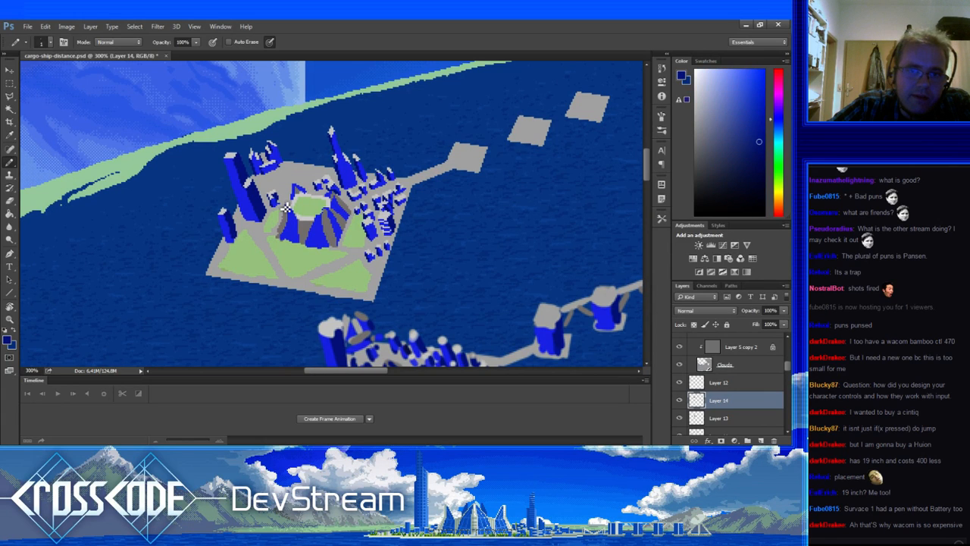
left_click_drag(287, 207, 306, 235)
left_click(296, 223, "alt")
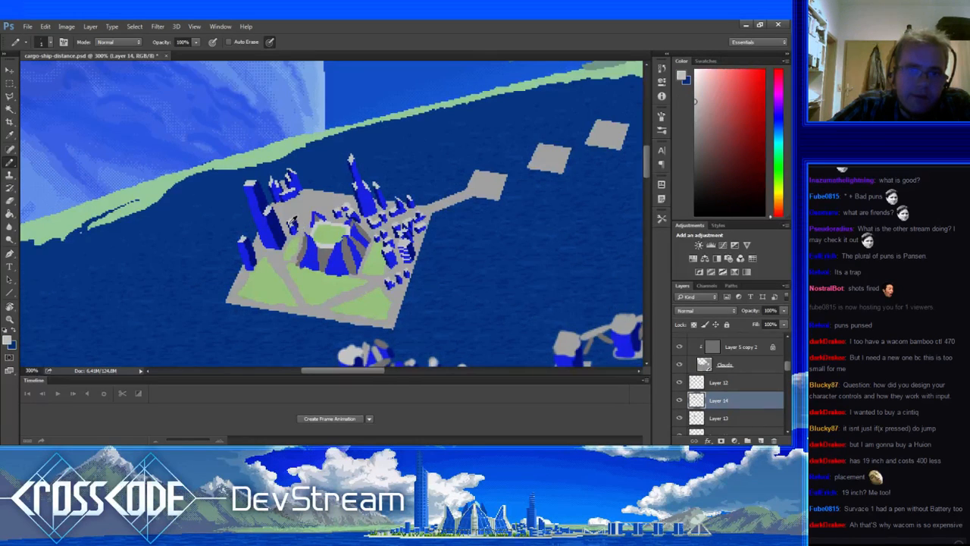
left_click(296, 227, "alt")
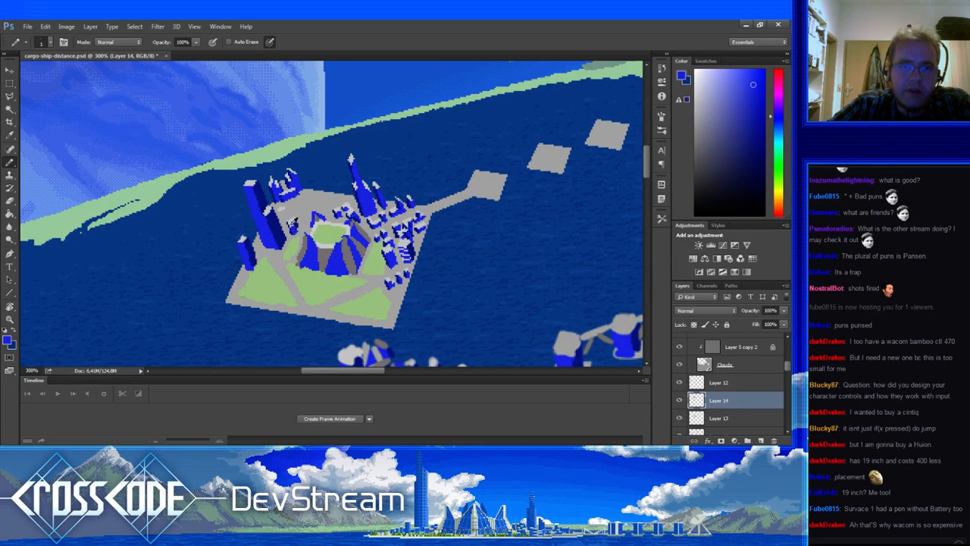
left_click(297, 221, "alt")
left_click(279, 207, "alt")
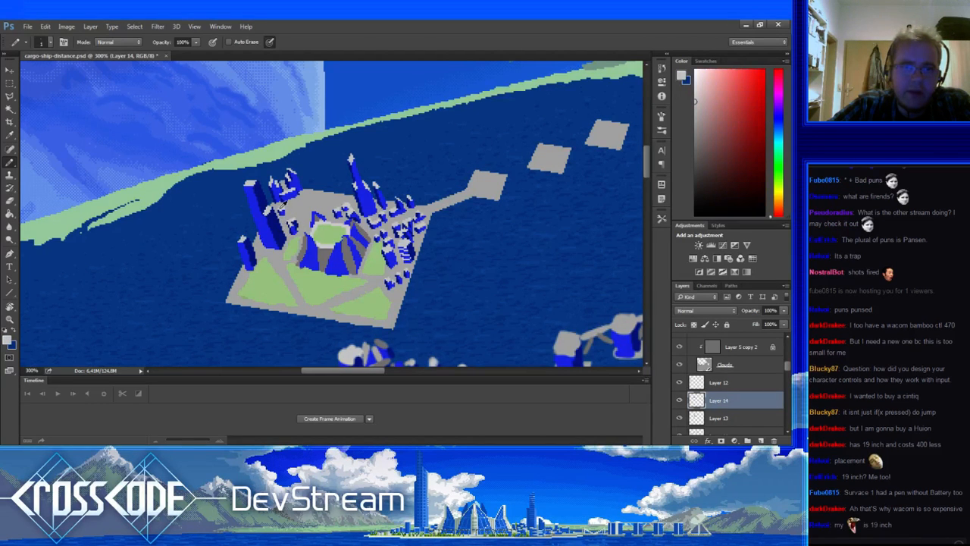
left_click(292, 220, "alt")
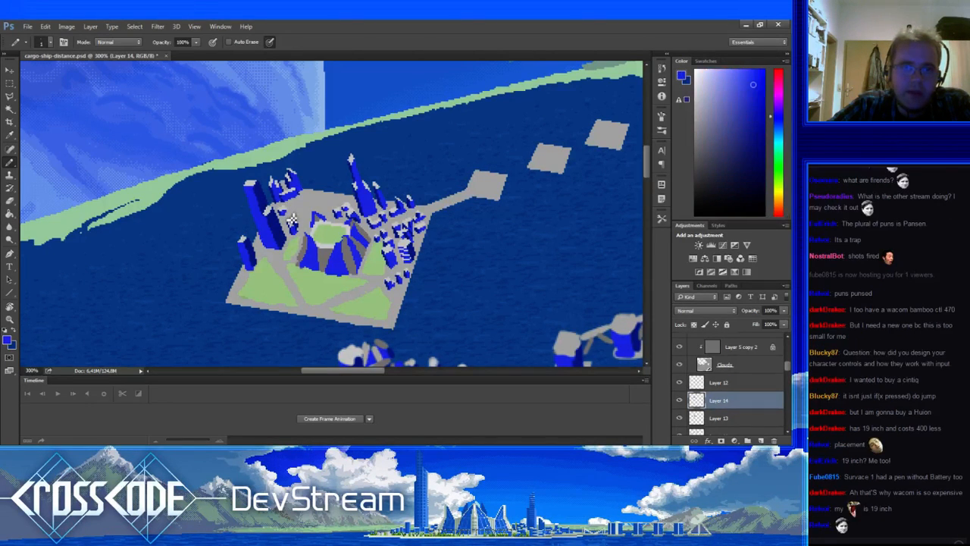
left_click(292, 217, "alt")
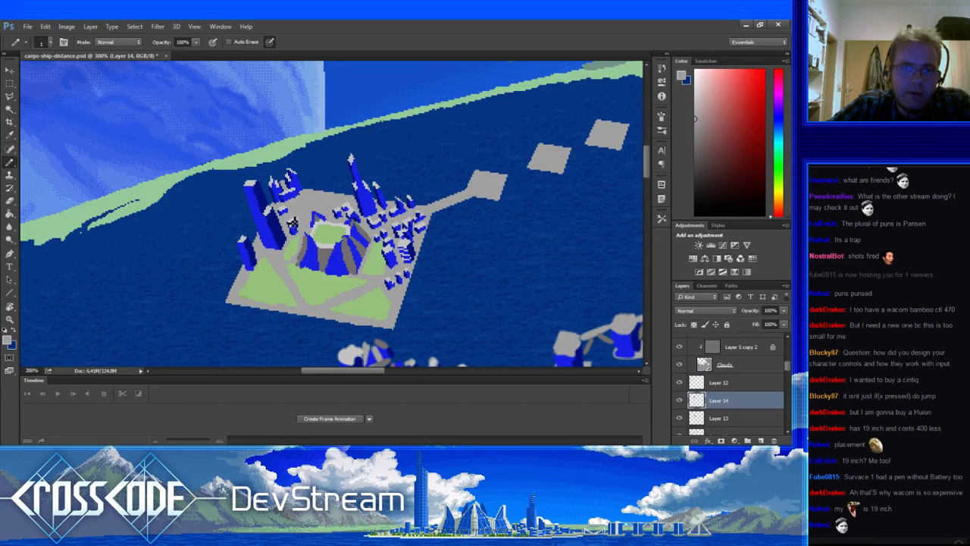
Paint another small building on the grey ground behind the dome's left side with bright blue, dark blue, pale grey and ground grey.
left_click(291, 223, "alt")
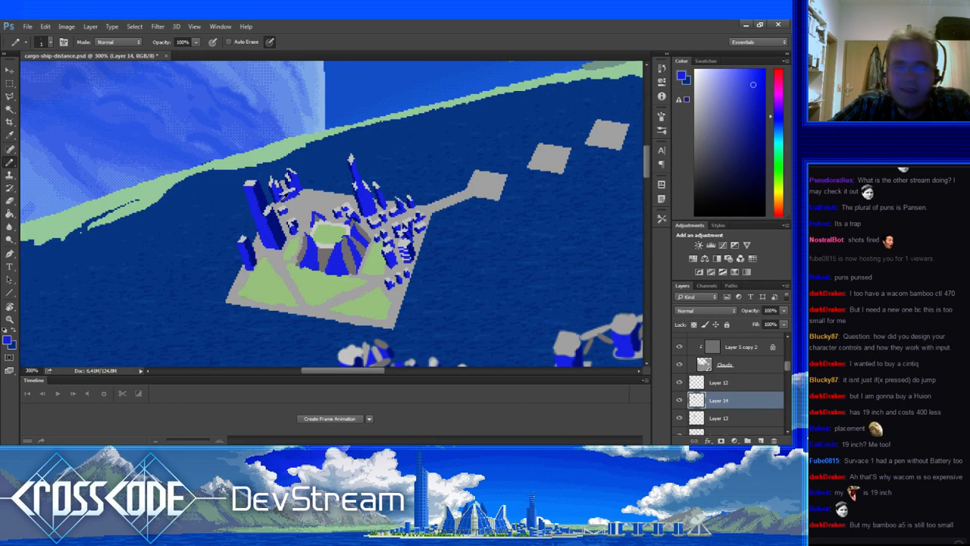
left_click(307, 208, "alt")
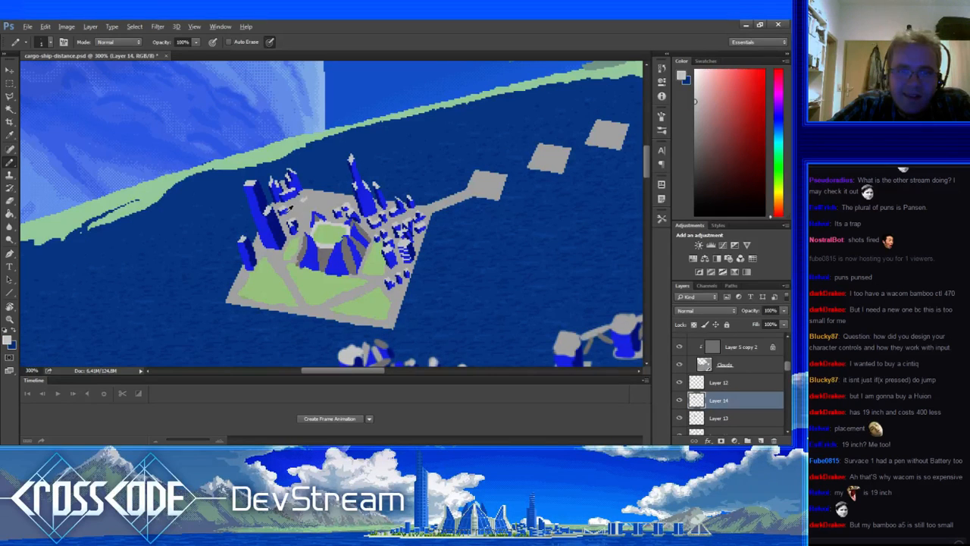
left_click(311, 210, "alt")
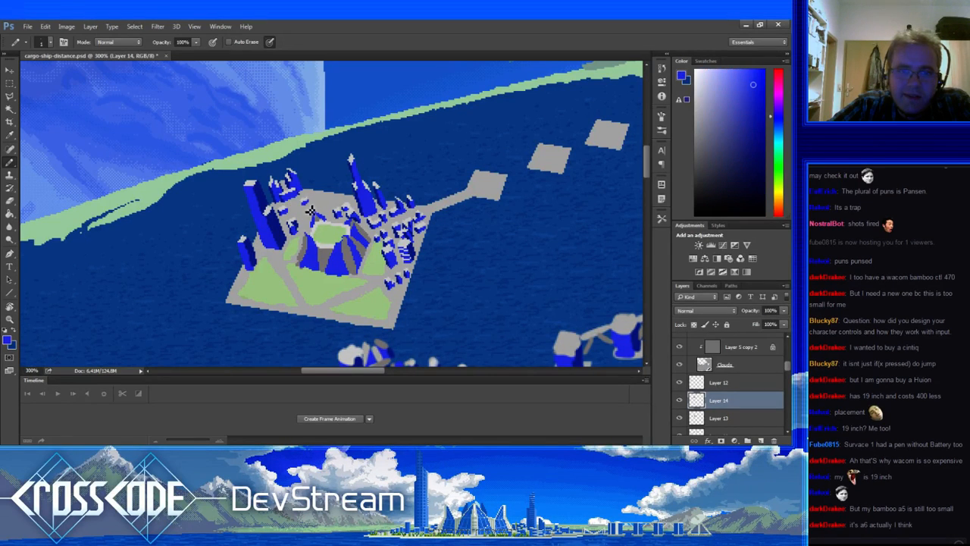
left_click(306, 213, "alt")
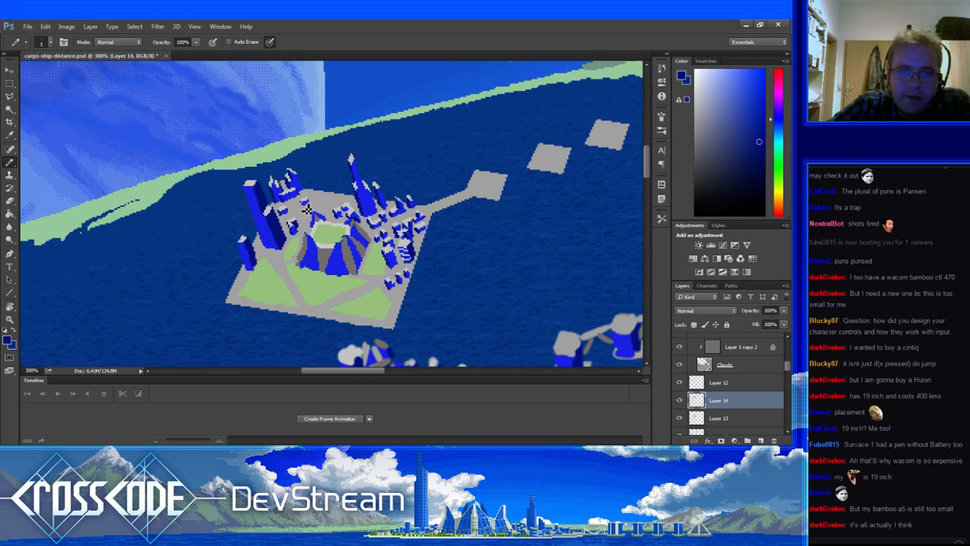
left_click(307, 215, "alt")
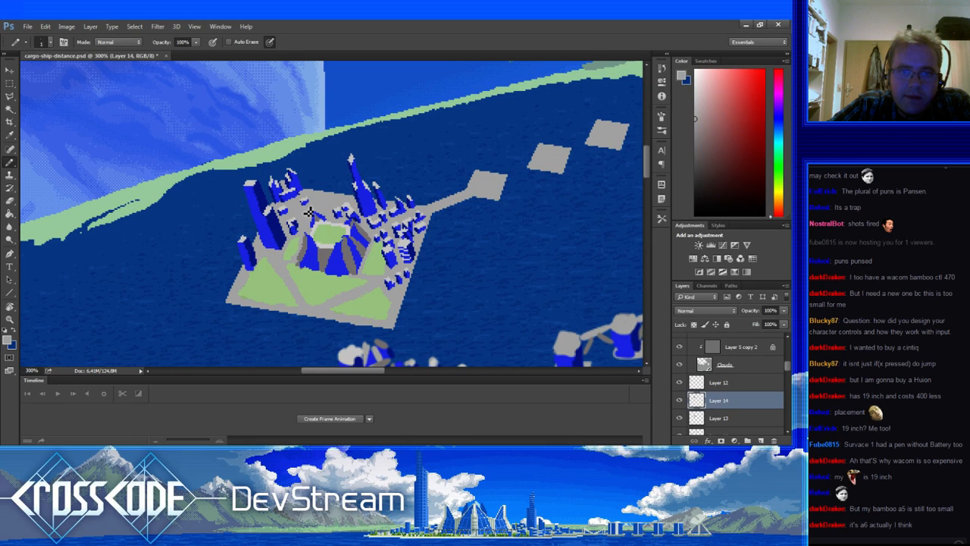
left_click(309, 212, "alt")
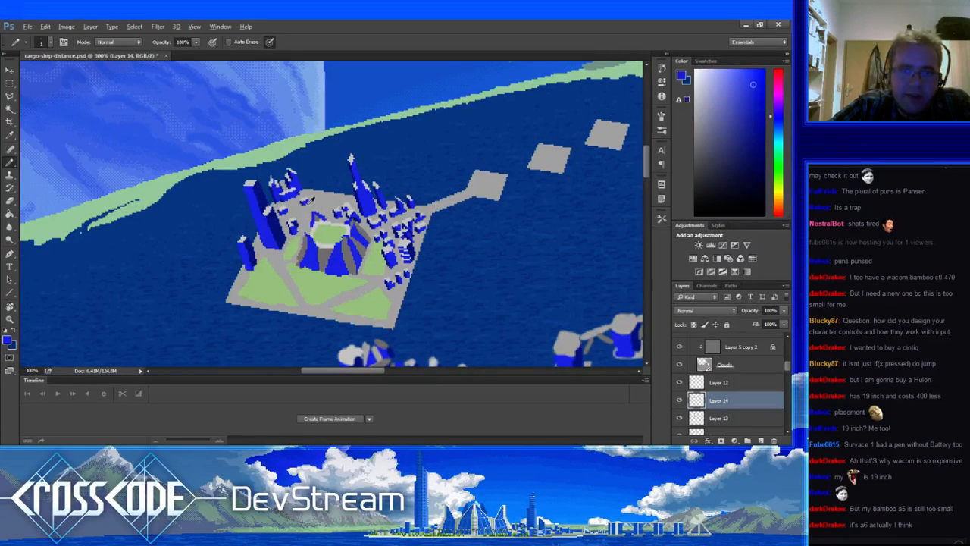
left_click(311, 213, "alt")
Add a small blue building with a pale grey roof near the island's back edge, beside the left tower cluster.
left_click(308, 199, "alt")
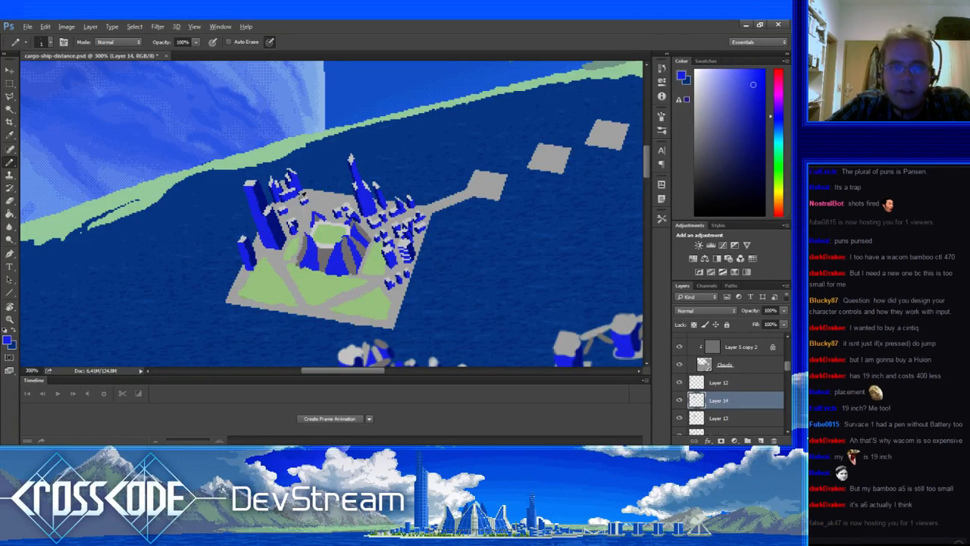
left_click(314, 213, "alt")
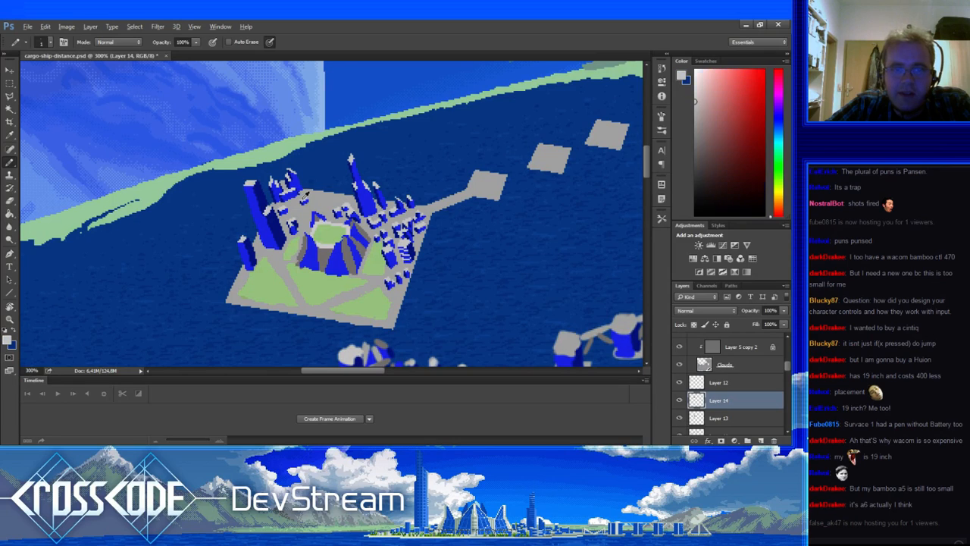
left_click(319, 201, "alt")
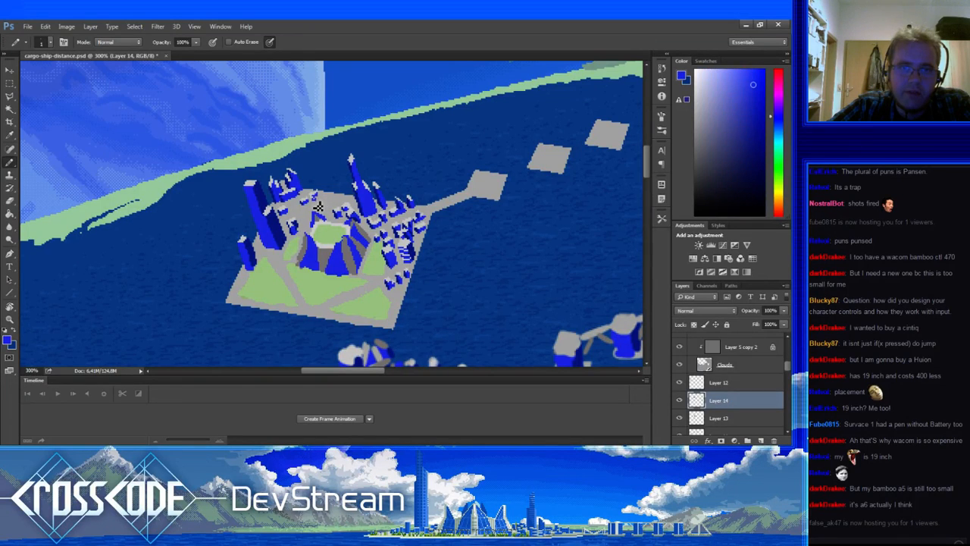
left_click(317, 189, "alt")
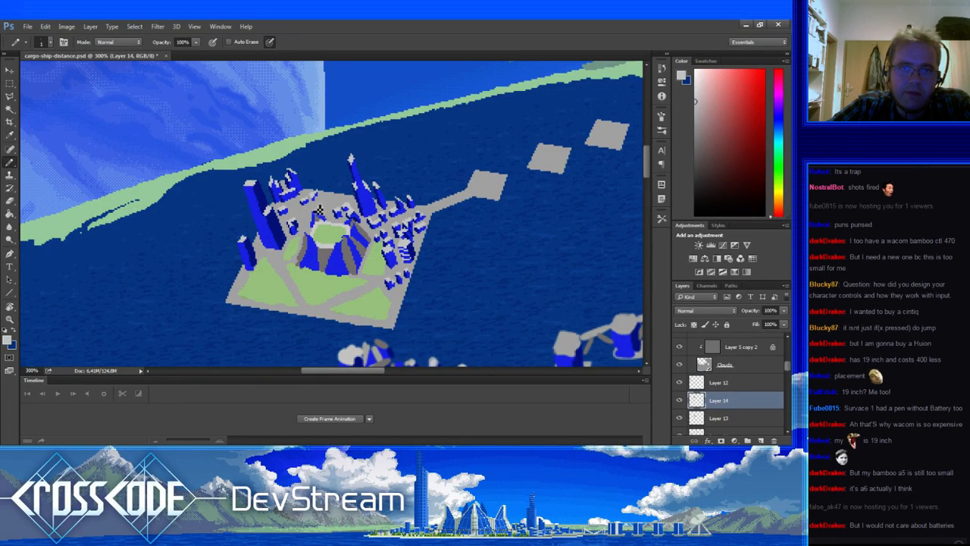
left_click(304, 199, "alt")
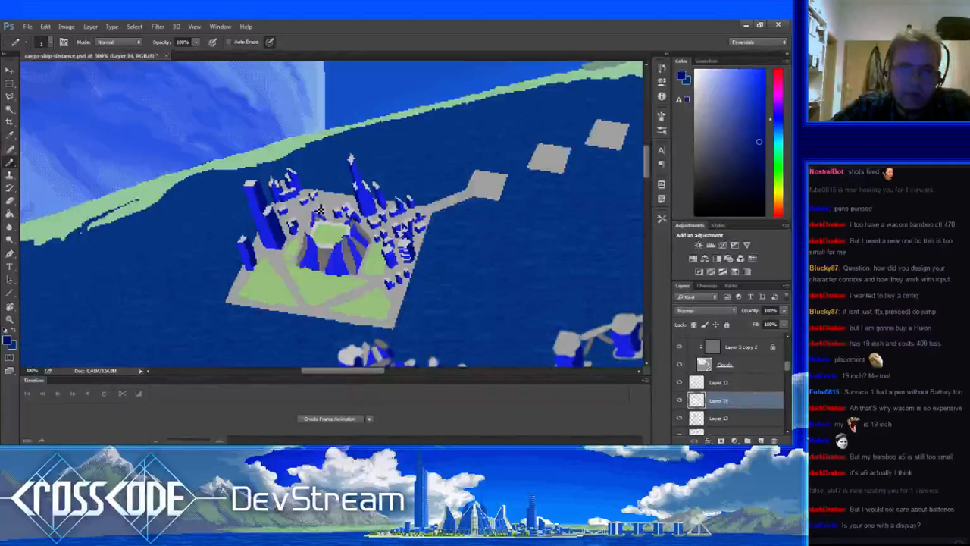
Shade the small back-edge building with dark and bright blue, and trim its outline with pale grey and ground grey.
left_click(322, 205, "alt")
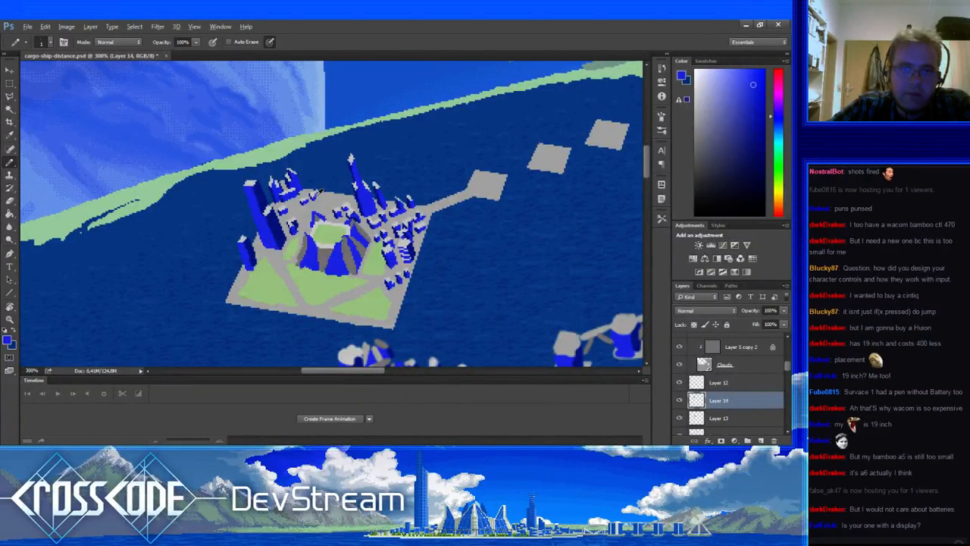
left_click(323, 204, "alt")
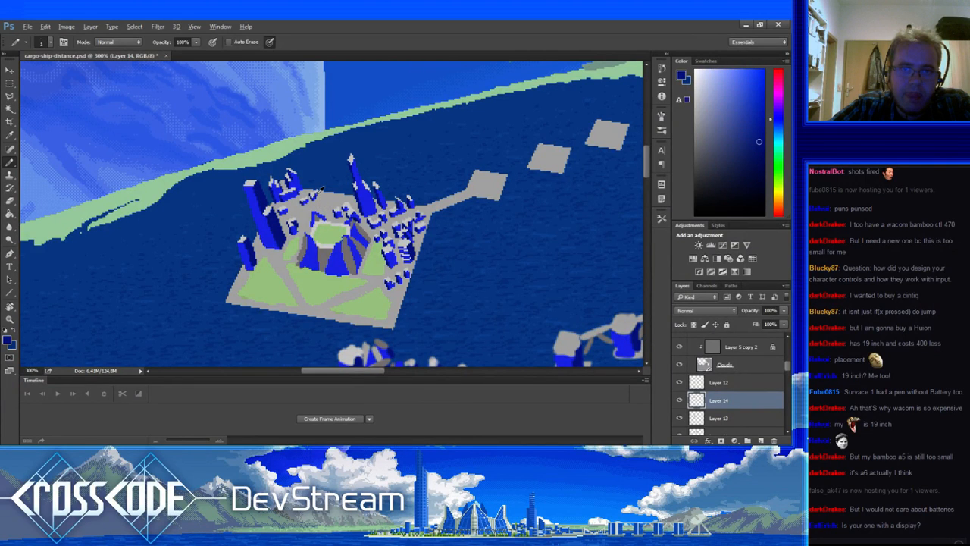
left_click(323, 198, "alt")
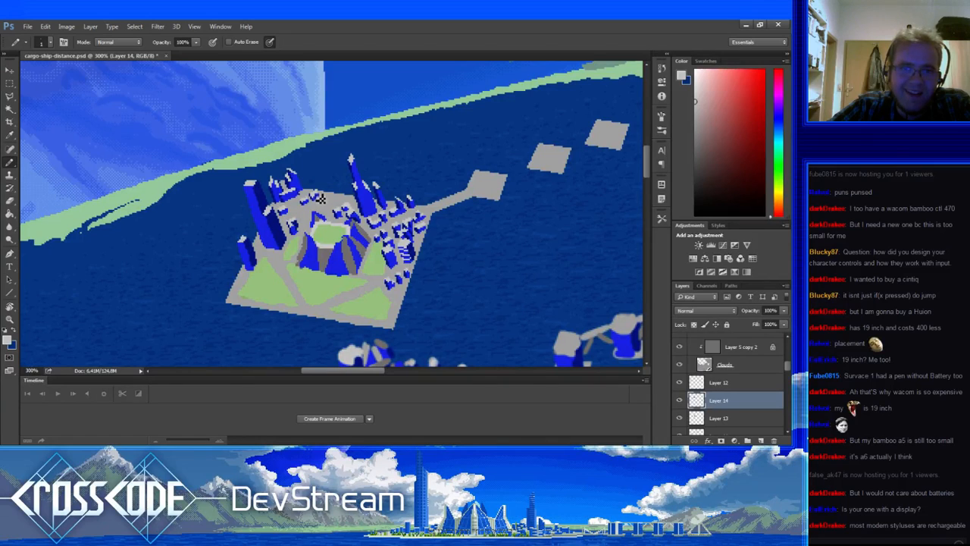
left_click(322, 195, "alt")
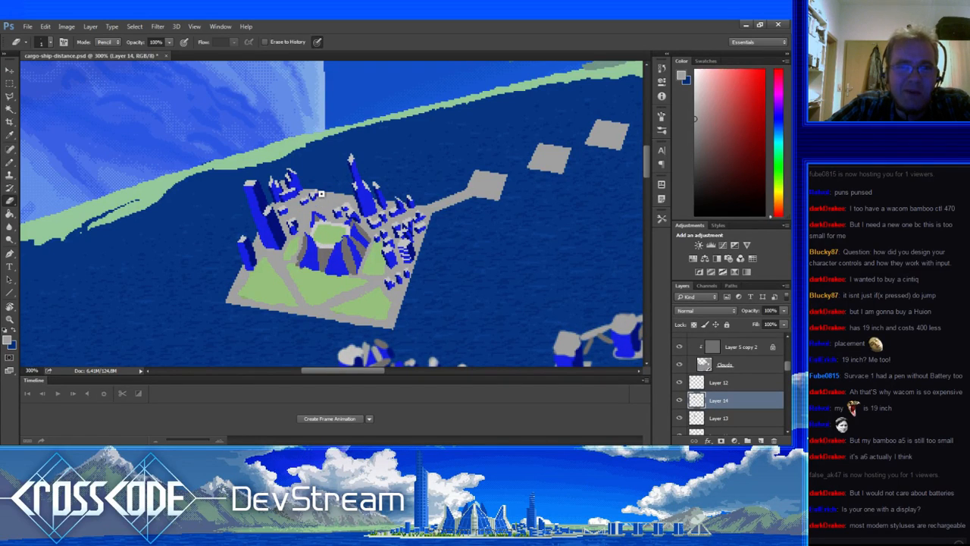
left_click(321, 199, "alt")
left_click_drag(332, 246, 335, 248)
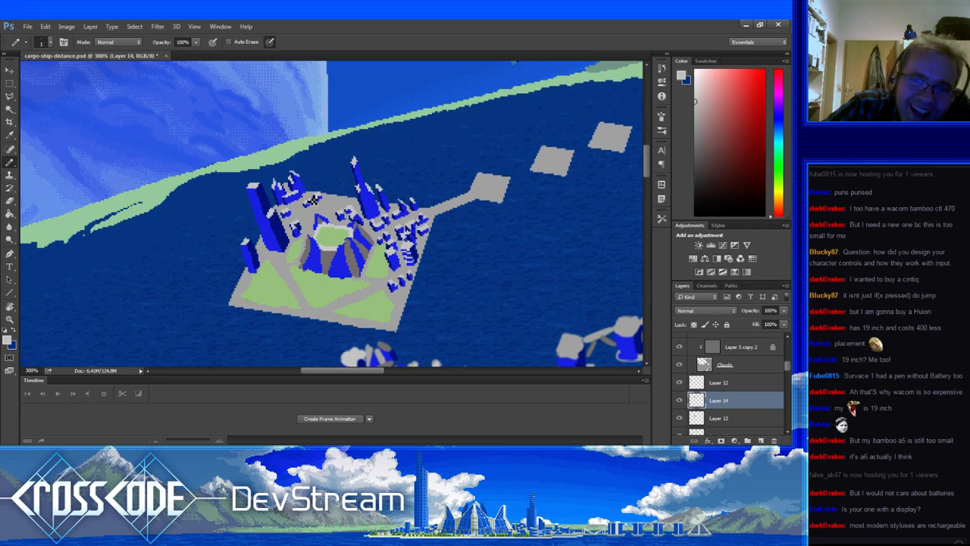
Refine the roof and walls of the back-edge buildings with pale grey, ground grey and bright blue pixels.
left_click(317, 201, "alt")
left_click(313, 198, "alt")
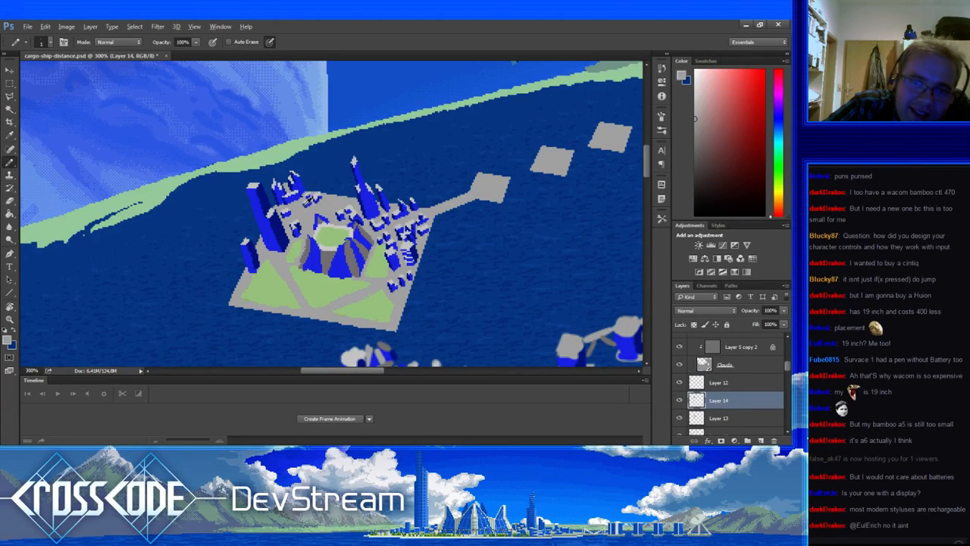
left_click(310, 201, "alt")
left_click(311, 200, "alt")
left_click(312, 201, "alt")
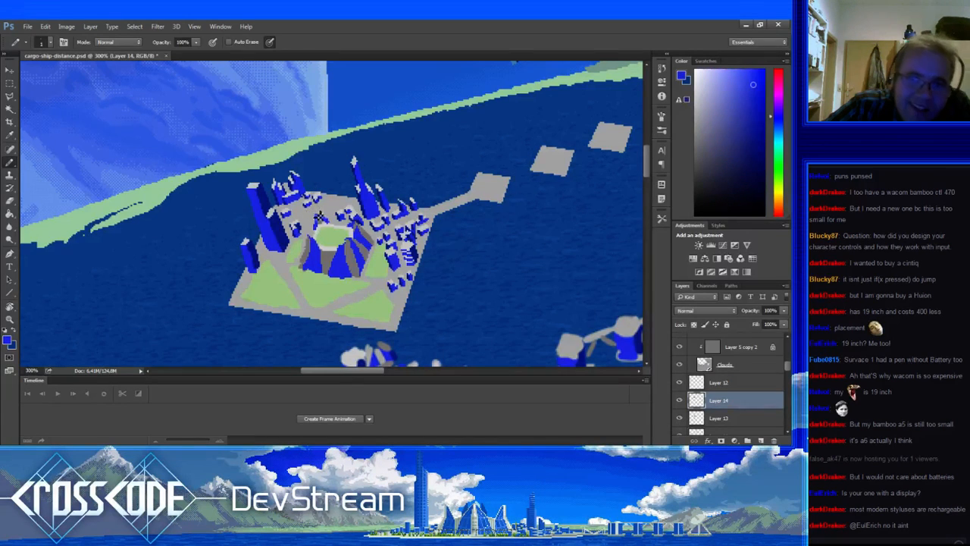
left_click(311, 199, "alt")
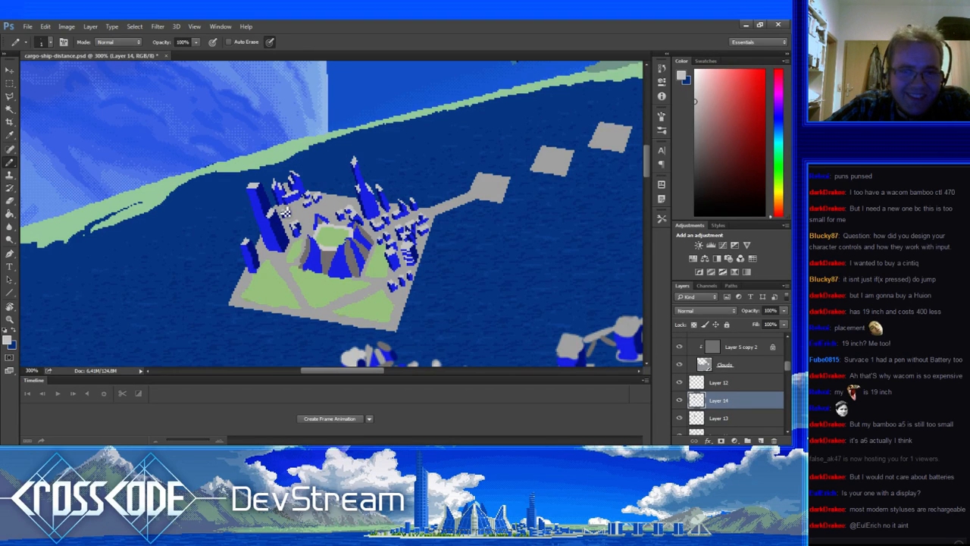
Touch up the small building beside the tall left towers with bright blue walls and dark blue shading.
left_click(284, 214, "alt")
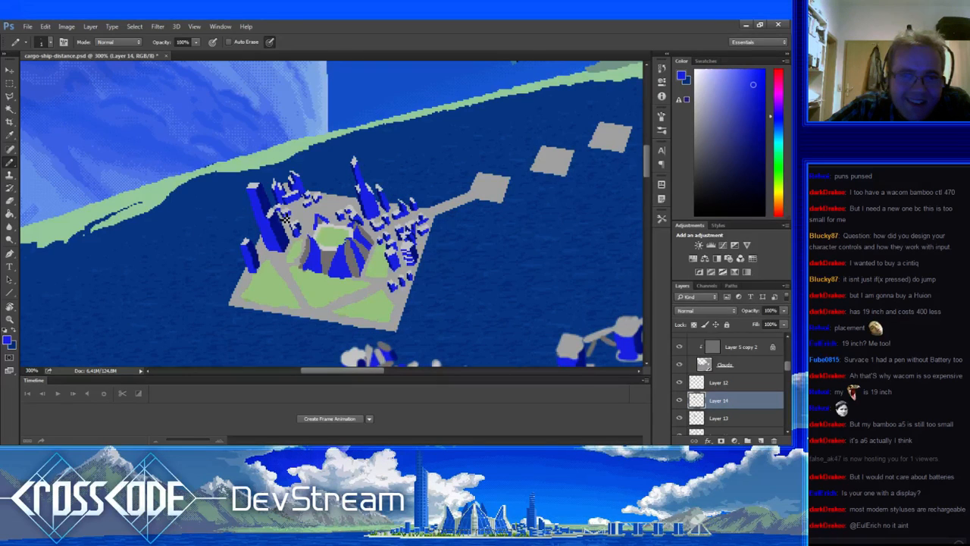
left_click(287, 213, "alt")
left_click(288, 214, "alt")
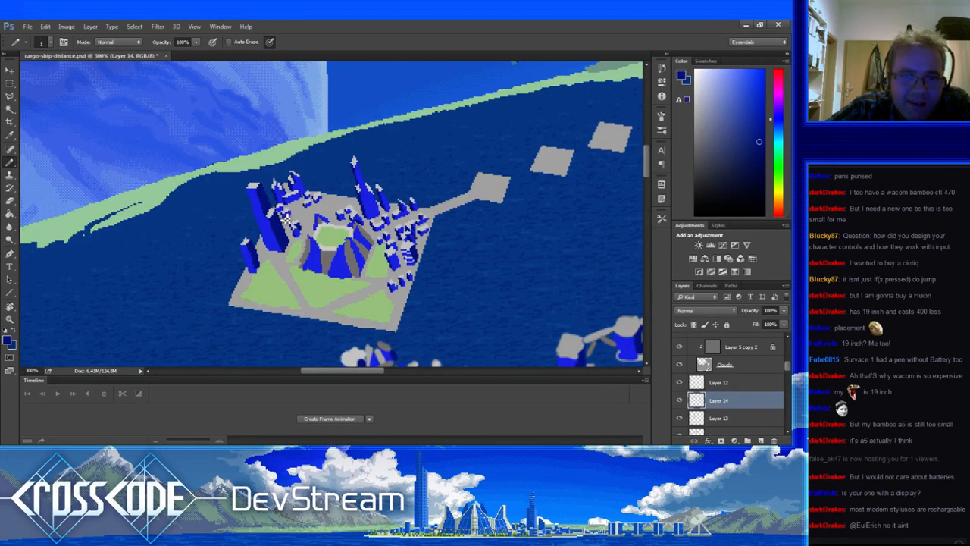
left_click_drag(285, 218, 297, 222)
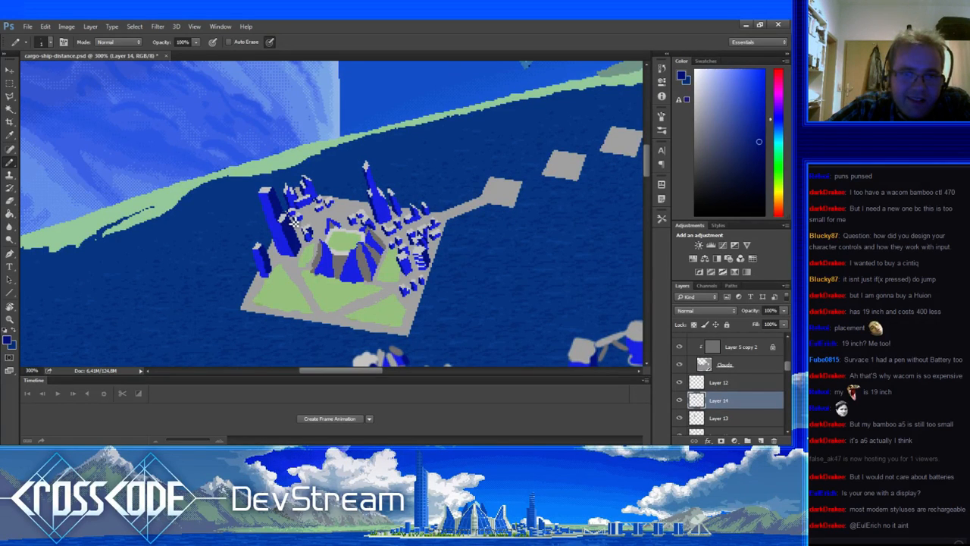
key("e")
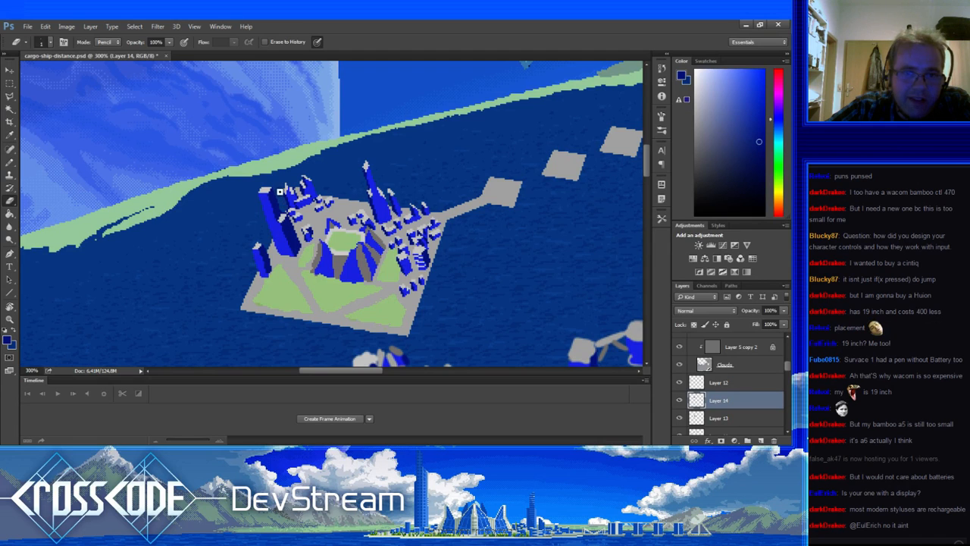
key("b")
mouse_move(329, 289)
left_mouse_down()
mouse_move(367, 272)
mouse_move(339, 293)
mouse_move(314, 289)
left_mouse_up()
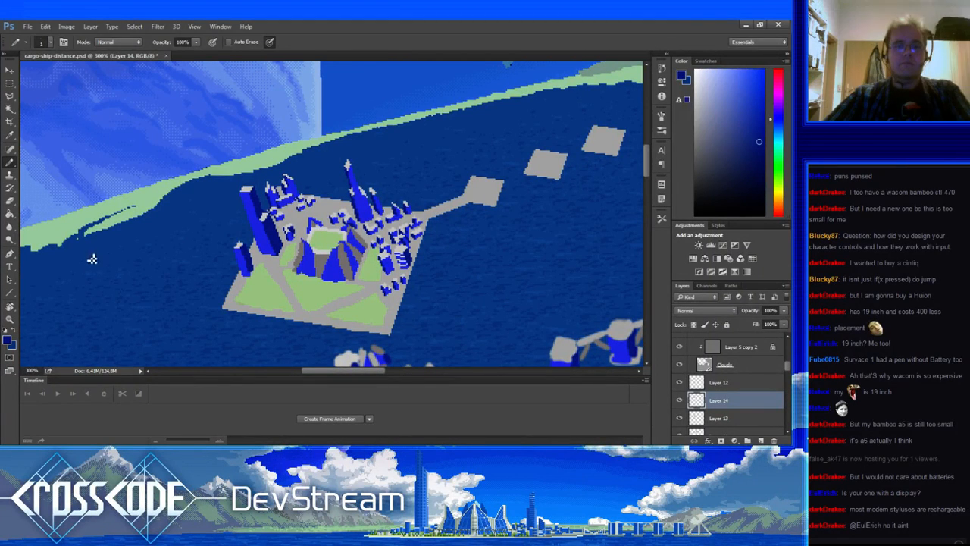
Retouch the back rim of the central dome with dark grey, bright blue and ground-grey pixels.
left_click(317, 233, "alt")
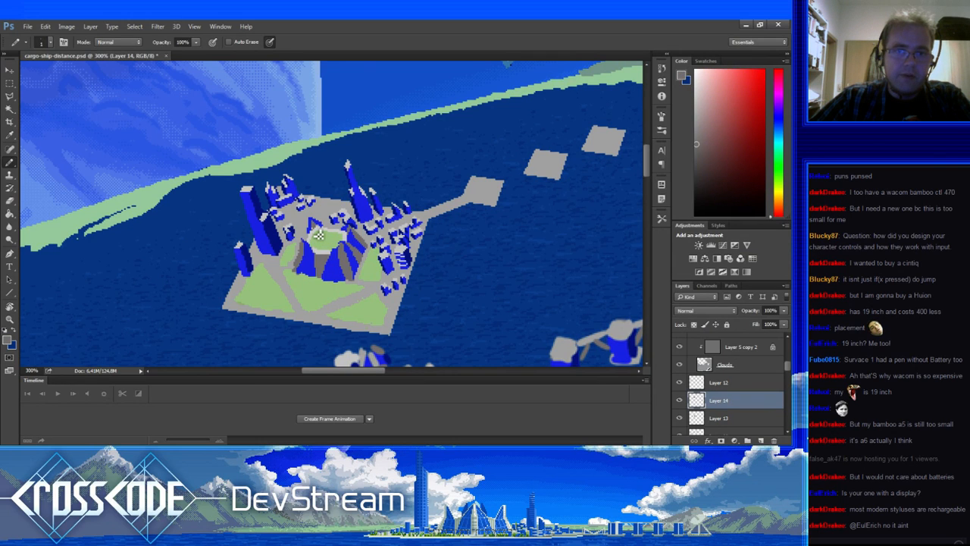
left_click(322, 230, "alt")
key("e")
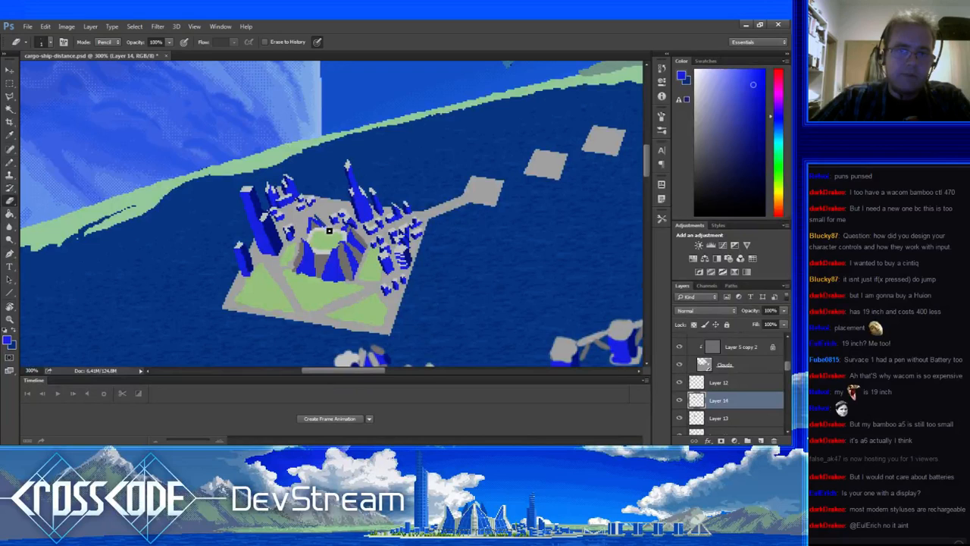
key("b")
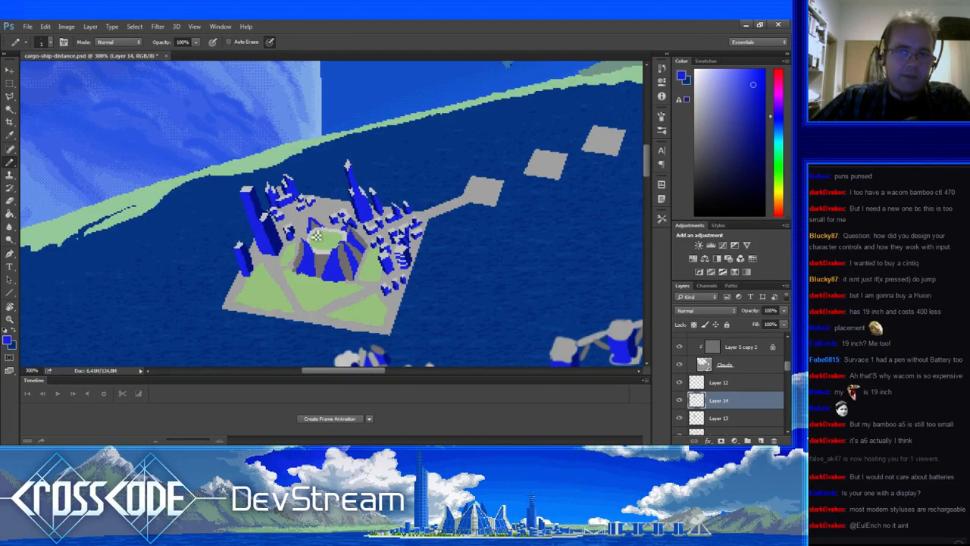
left_click(315, 228, "alt")
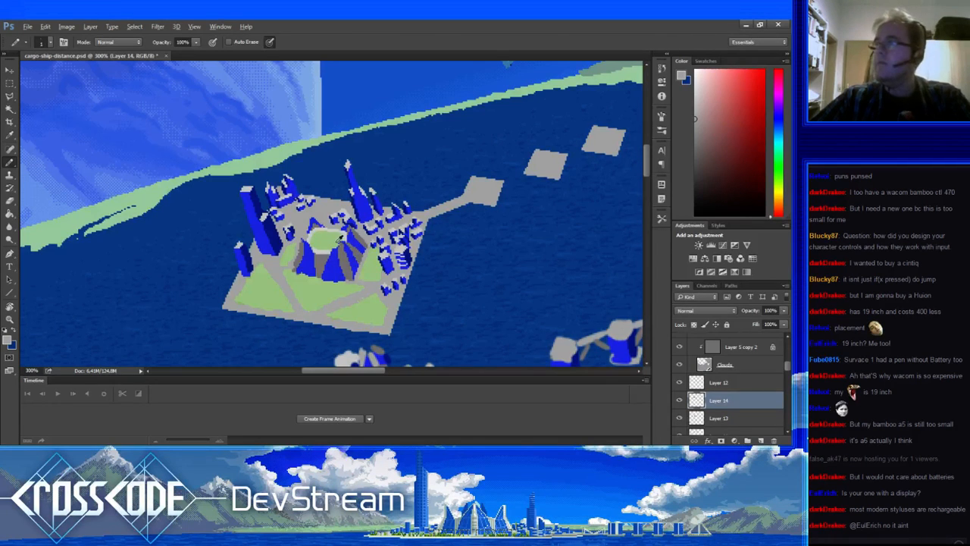
Refine the dome's front ribs and the rim around its green top with dark grey, bright blue, green and pale grey.
left_click(348, 249, "alt")
left_click(350, 254, "alt")
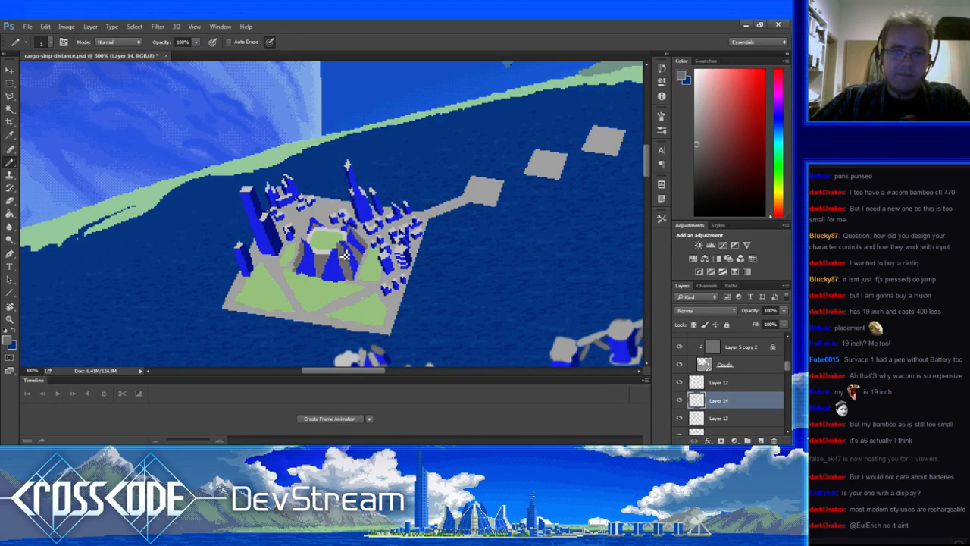
left_click(341, 251, "alt")
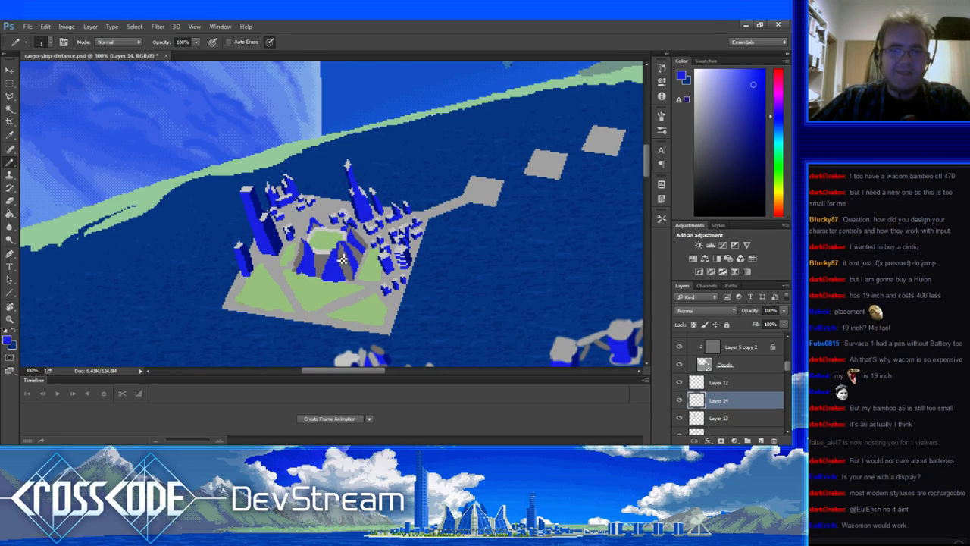
left_click(339, 238, "alt")
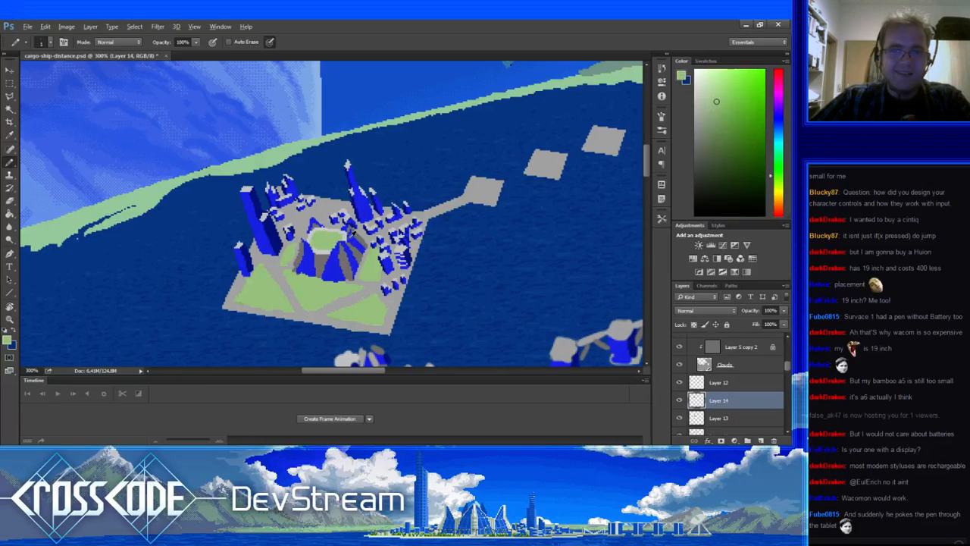
left_click(352, 247, "alt")
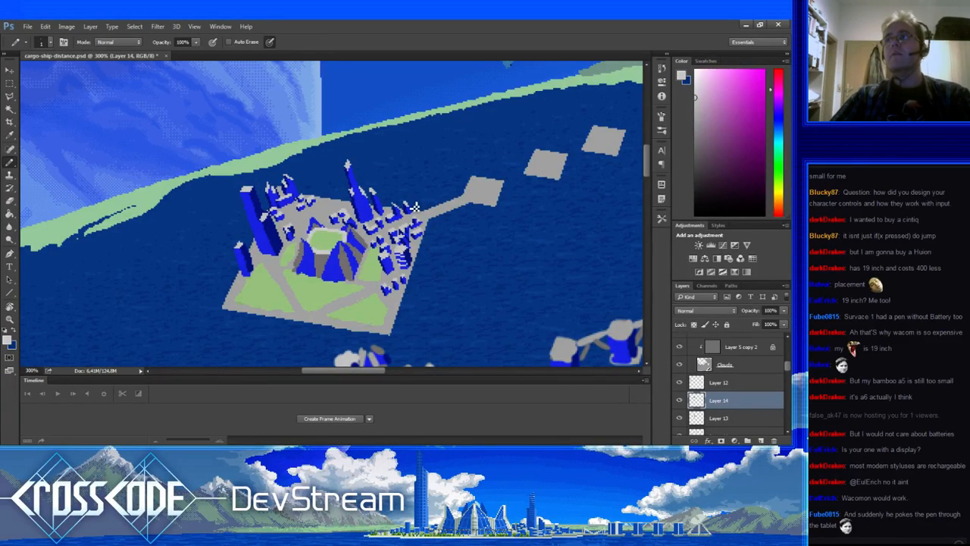
left_click(938, 247)
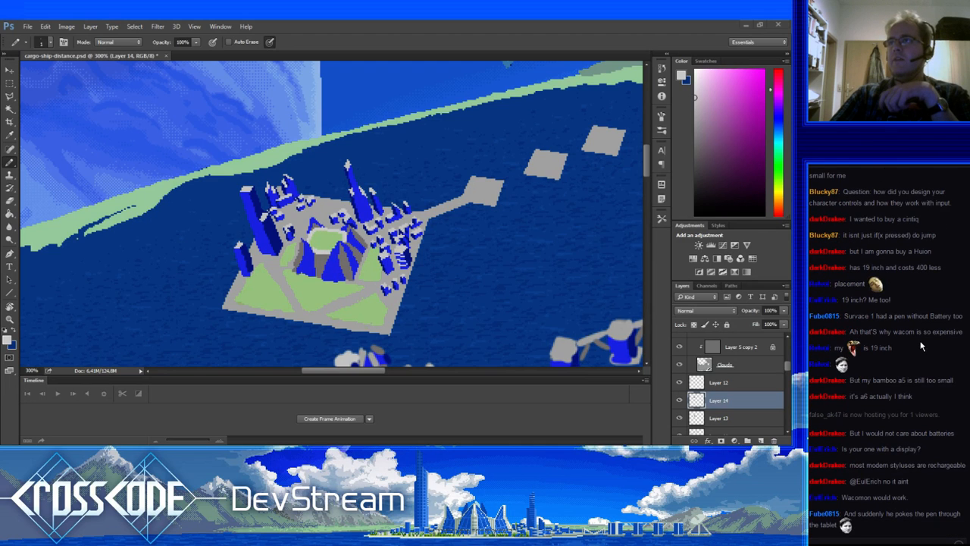
scroll(921, 346, "up", 3)
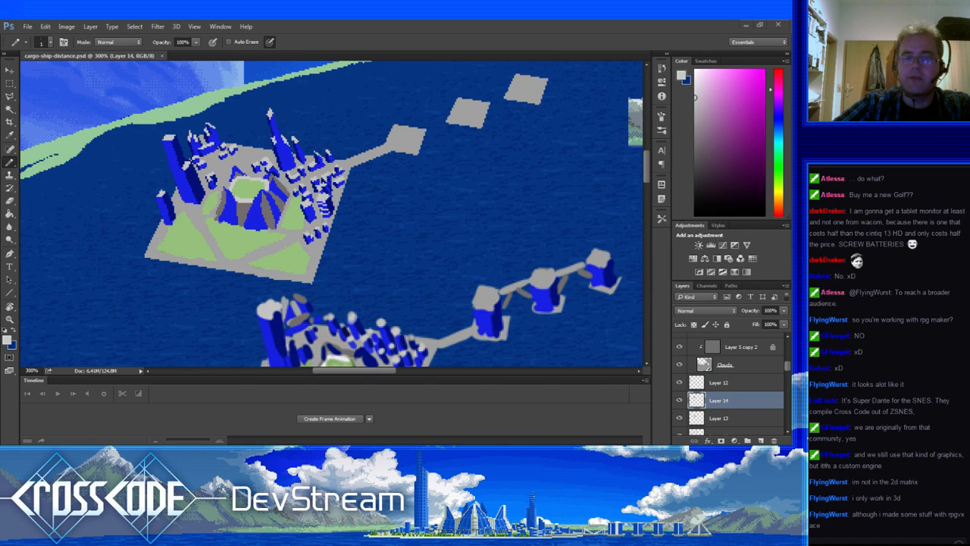
Switch to Windows Photo Viewer and examine lea-javascript.png up close and in full.
key("alt+Tab")
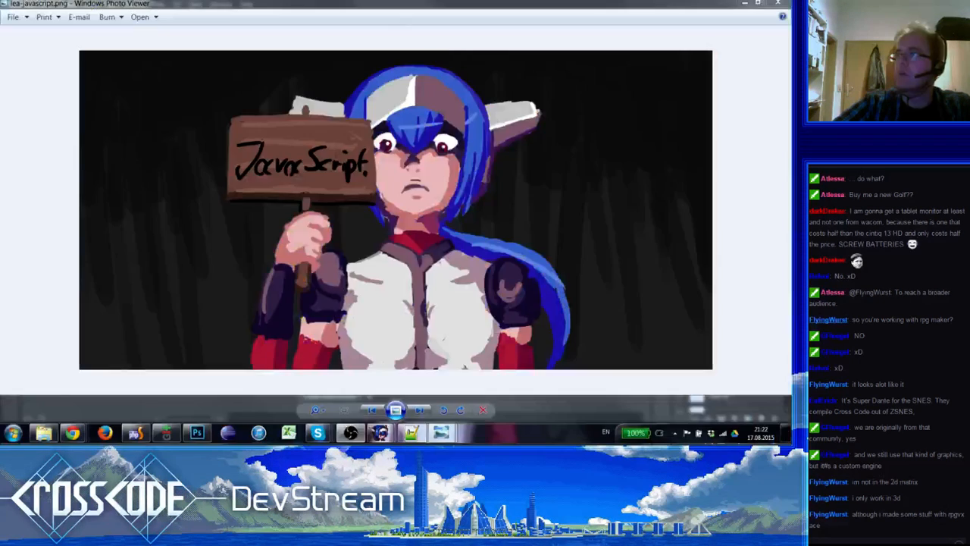
scroll(553, 252, "up", 3)
scroll(555, 251, "down", 3)
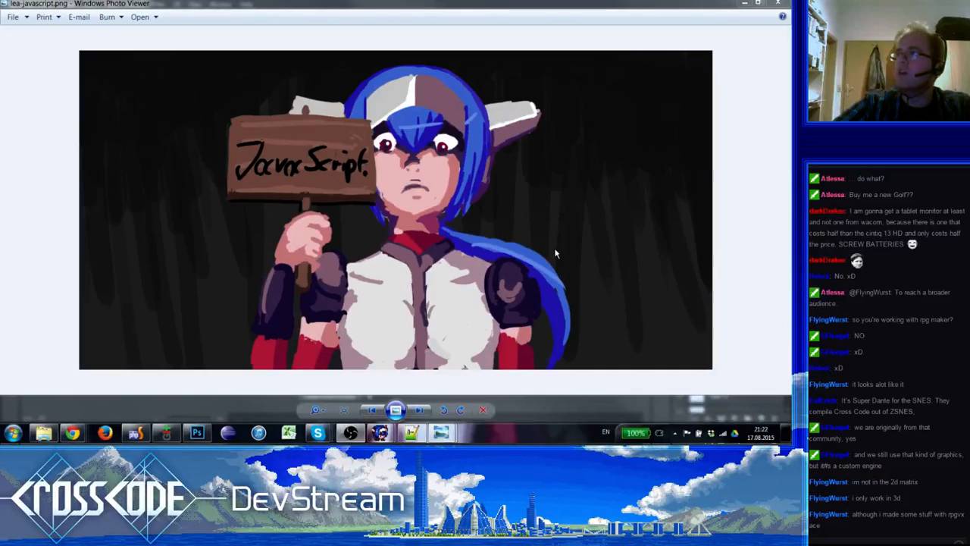
scroll(555, 252, "up", 3)
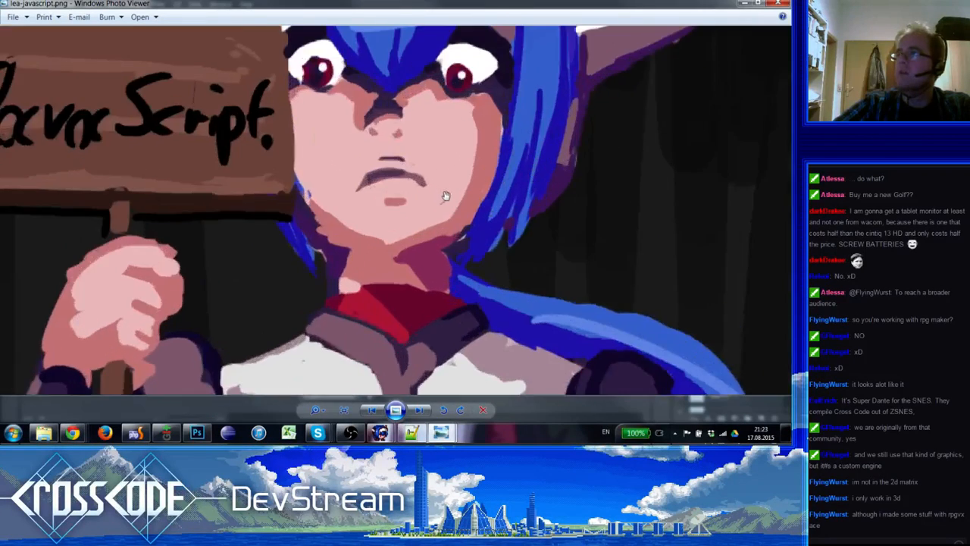
scroll(448, 198, "down", 3)
scroll(447, 199, "up", 3)
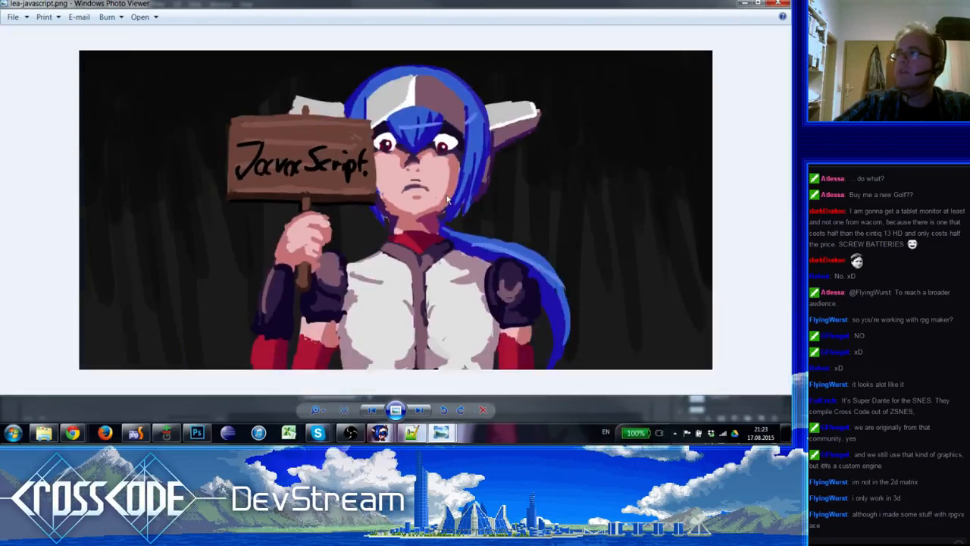
scroll(448, 198, "down", 3)
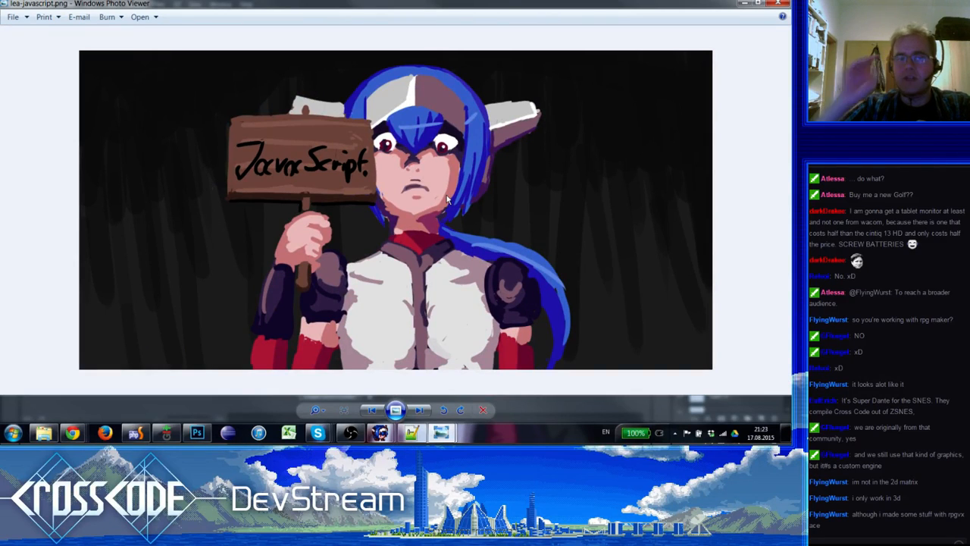